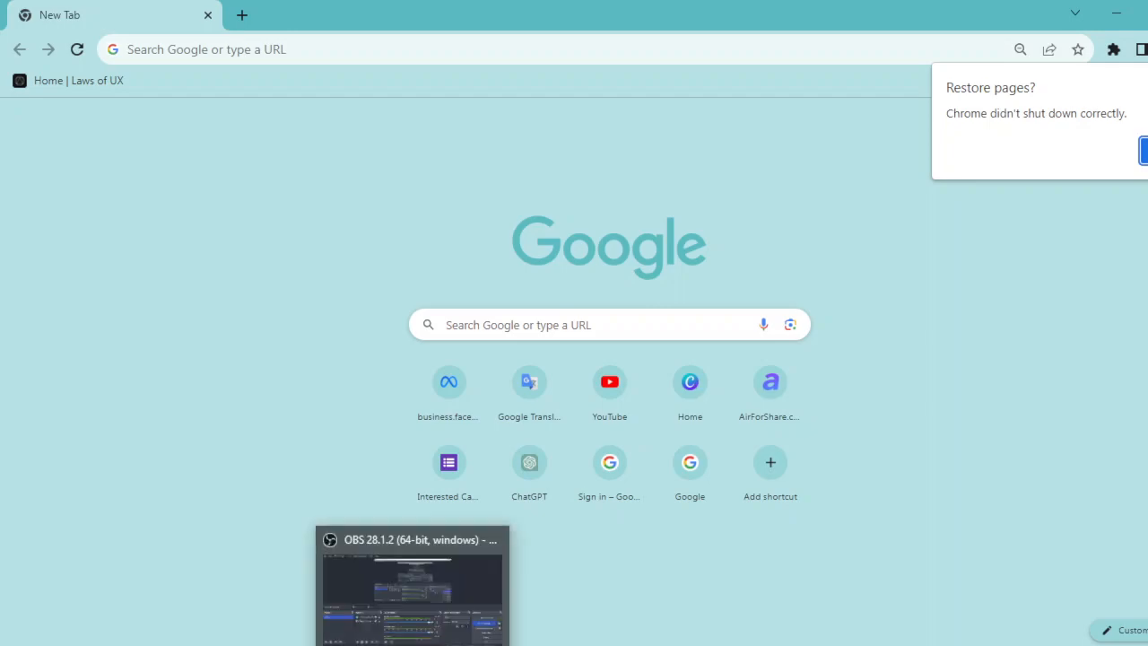
# Switch to File Explorer and open the Downloads folder.
pyautogui.click(614, 645)
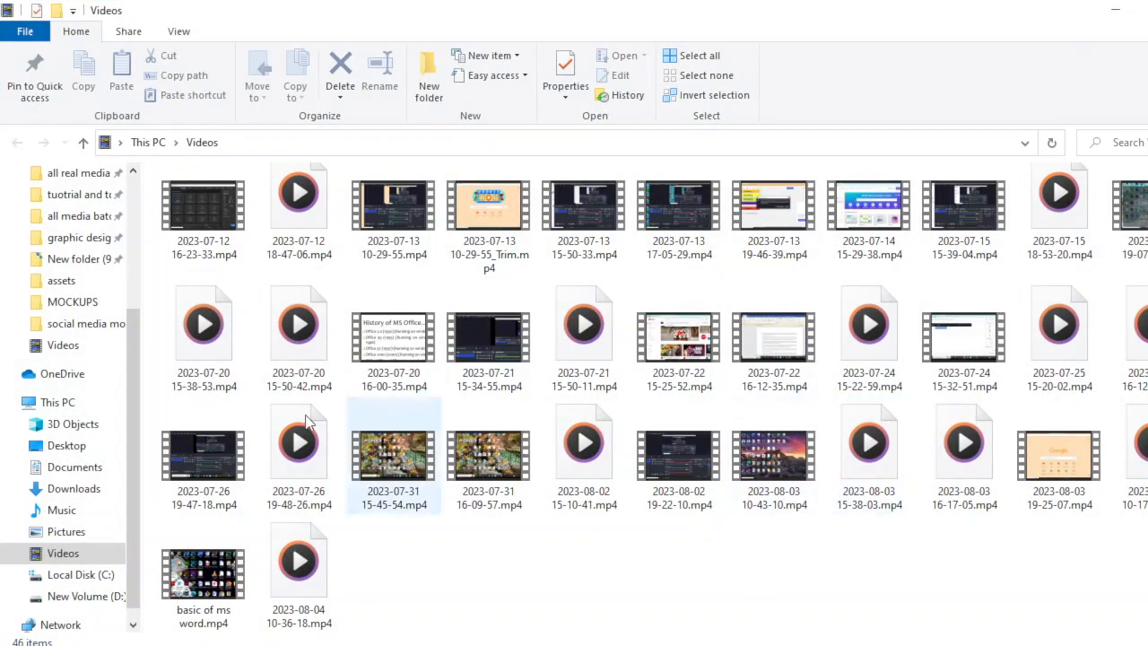
pyautogui.scroll(5, 135, 323)
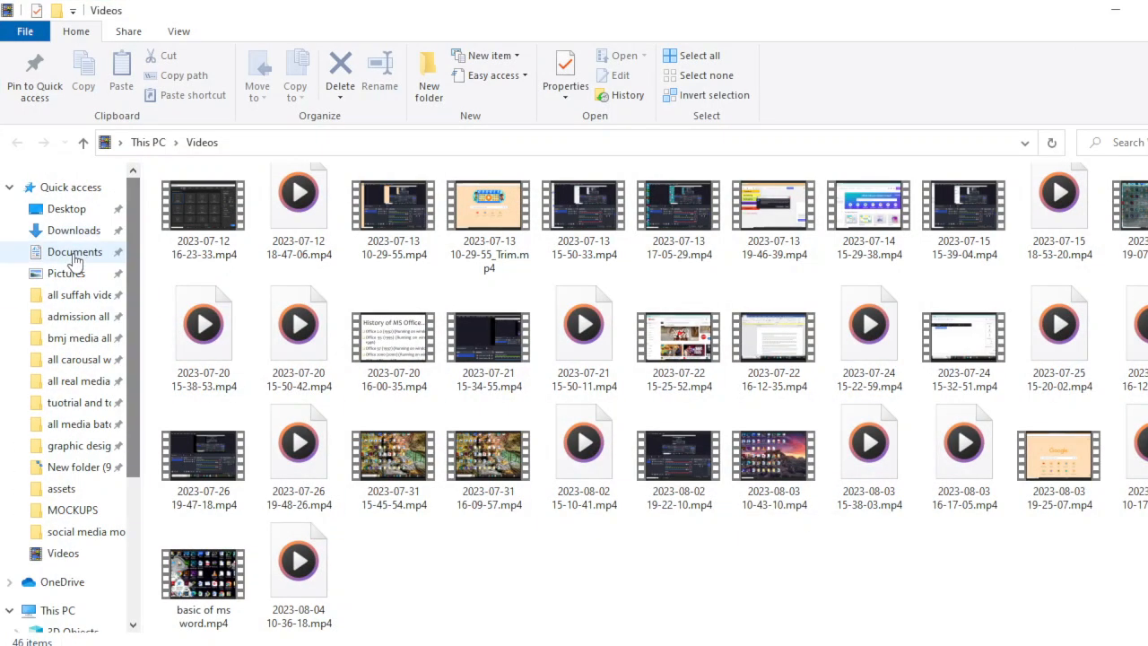
pyautogui.click(72, 230)
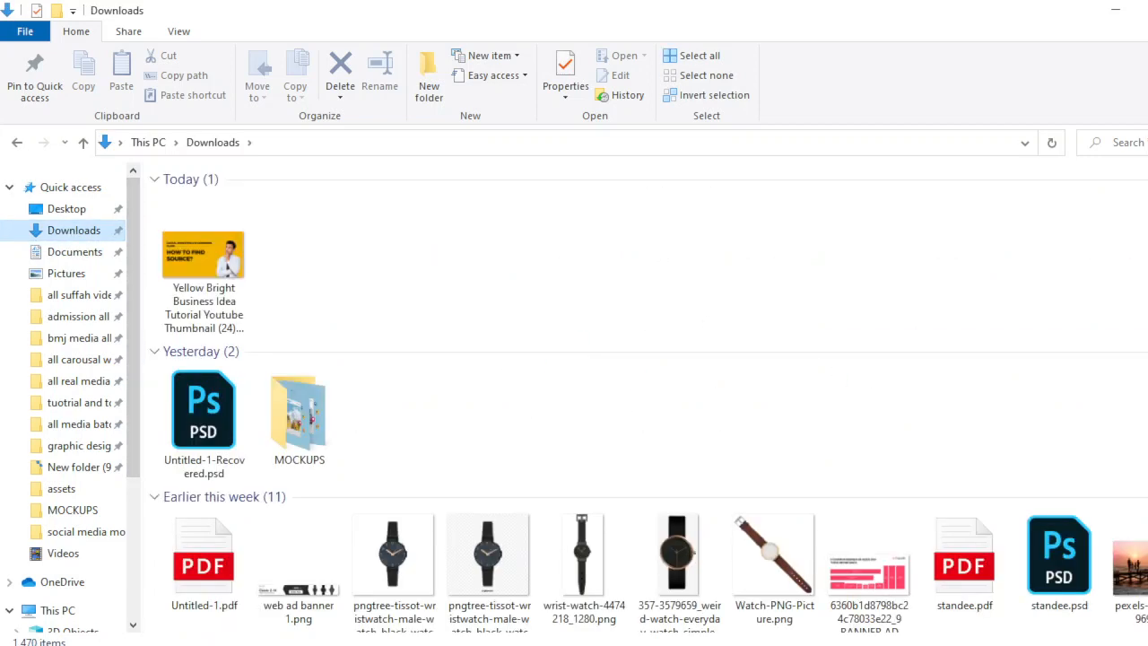
# Scroll through Downloads to locate the Facebook and Instagram icon PNGs.
pyautogui.scroll(-10, 648, 403)
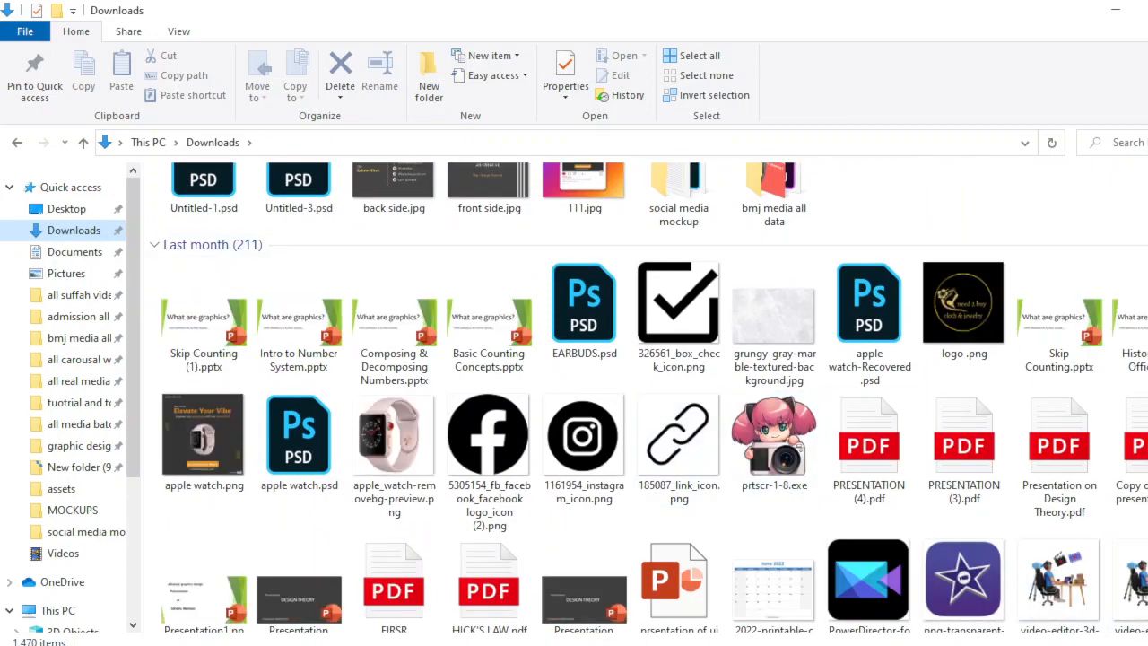
pyautogui.scroll(-3, 1122, 612)
pyautogui.scroll(-5, 649, 404)
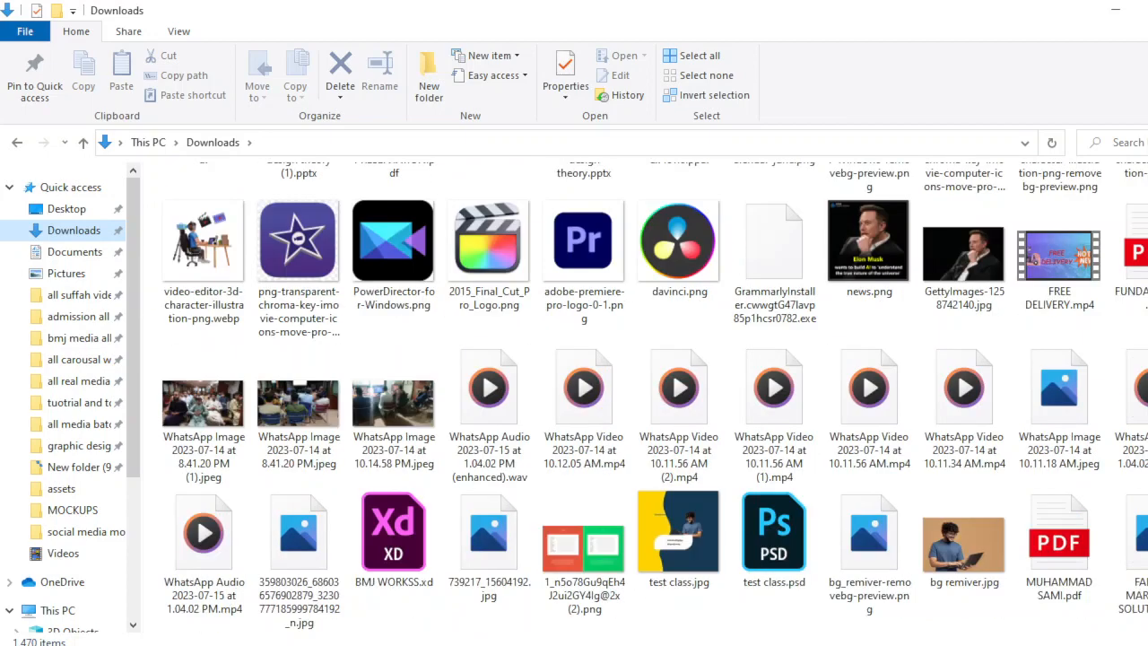
pyautogui.scroll(-6, 628, 394)
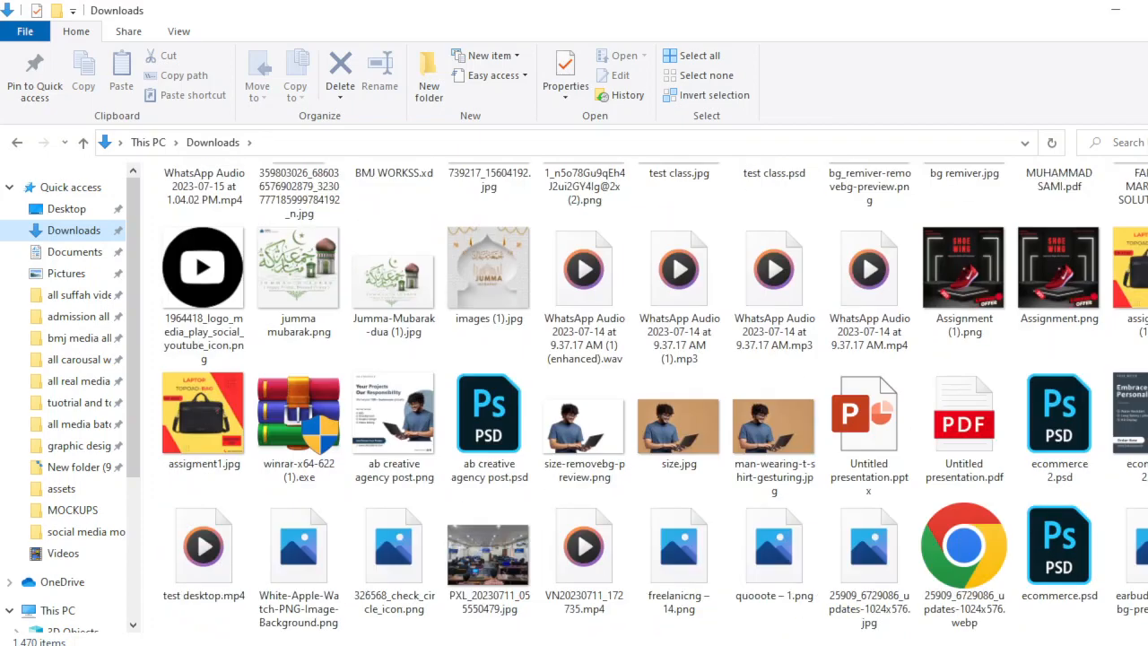
pyautogui.scroll(-4, 628, 395)
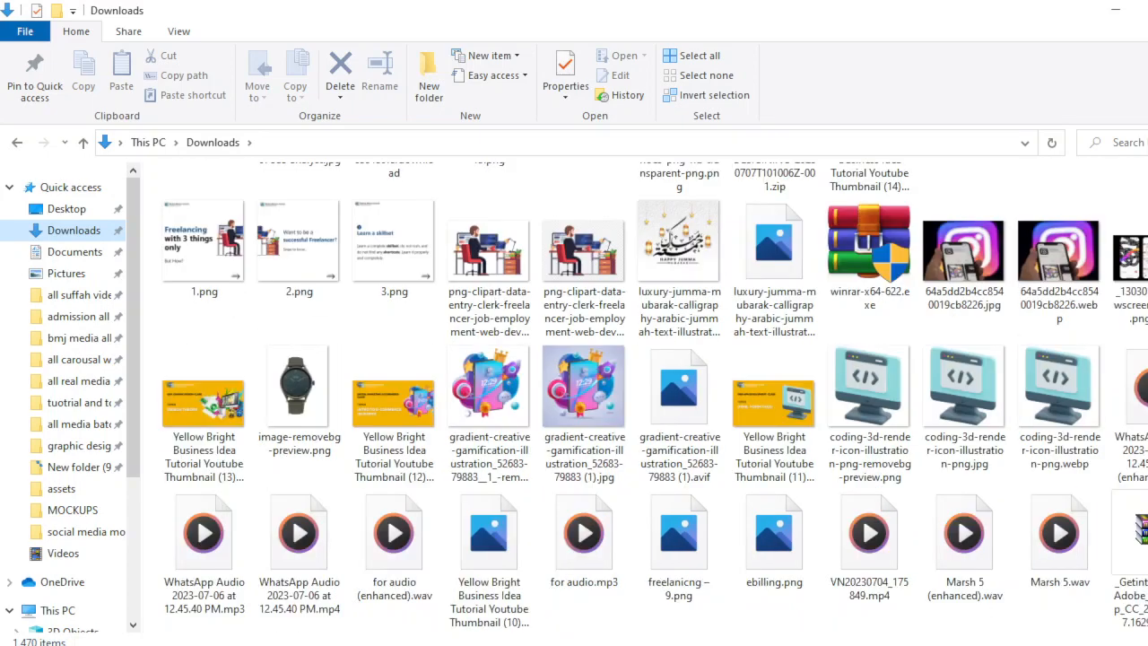
pyautogui.scroll(-2, 628, 395)
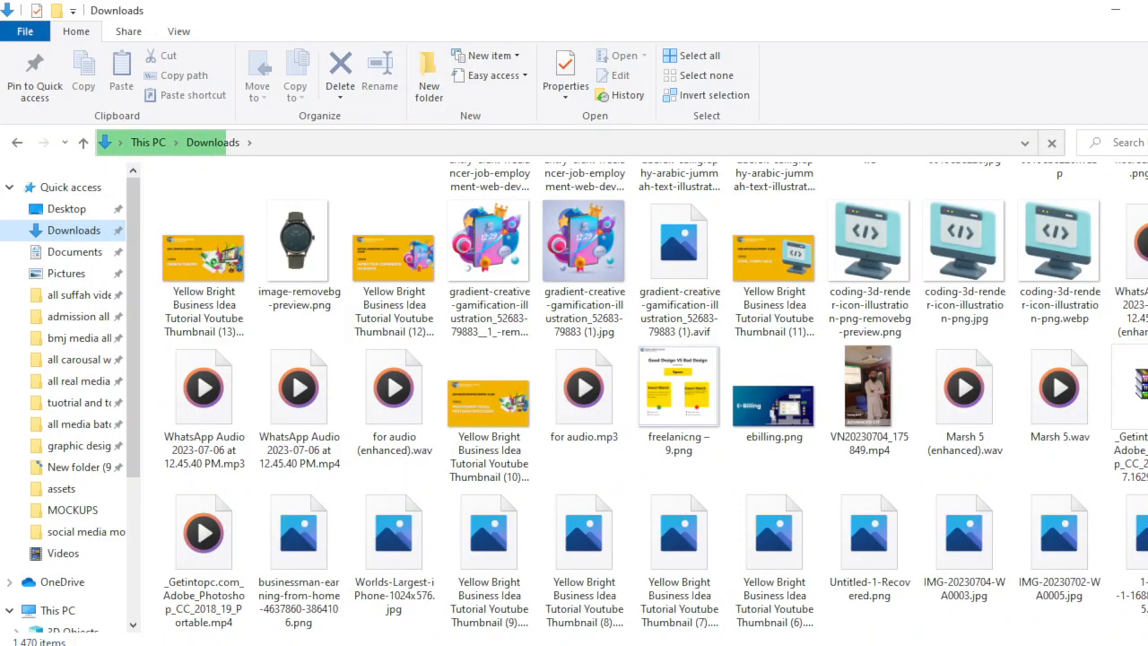
pyautogui.scroll(-3, 628, 395)
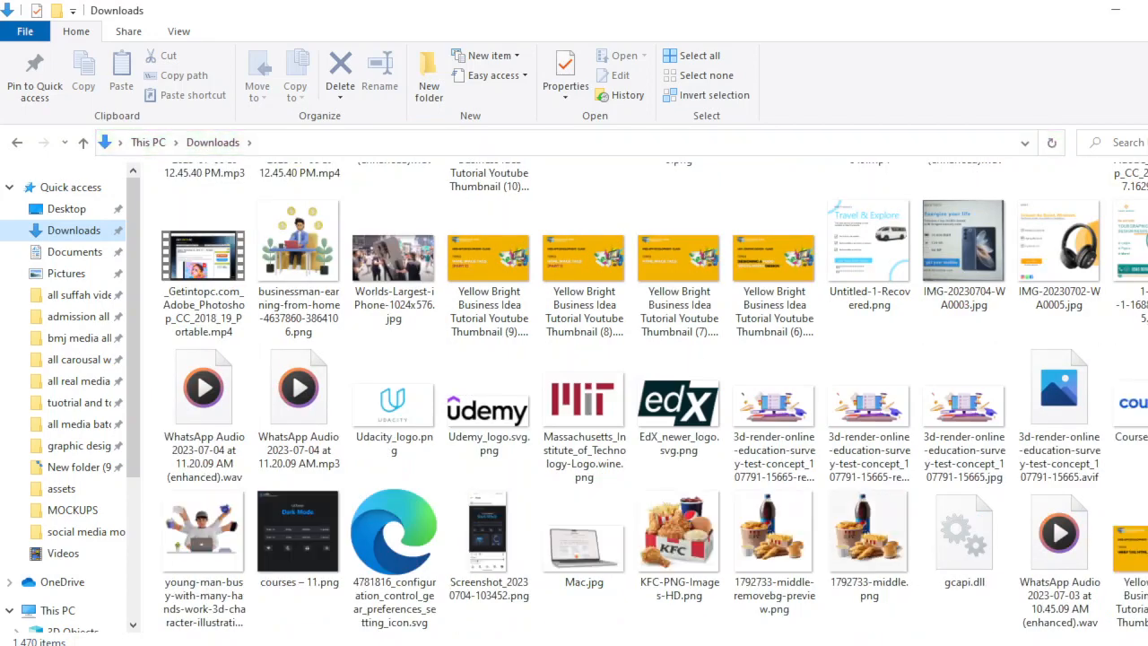
pyautogui.scroll(-4, 628, 395)
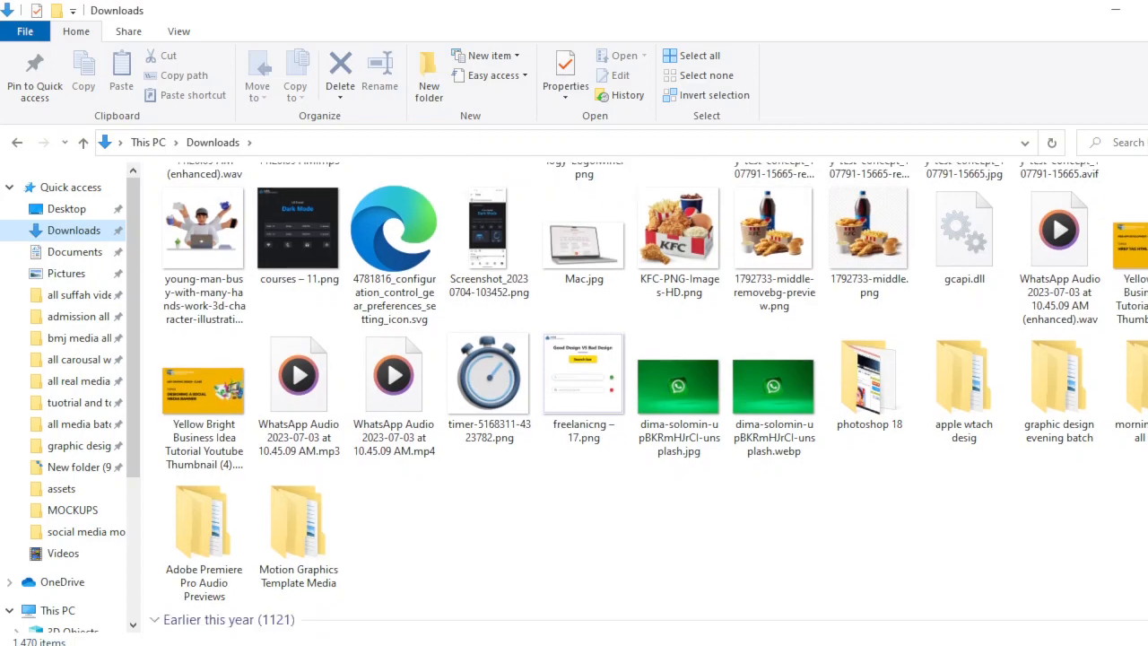
pyautogui.scroll(-6, 628, 395)
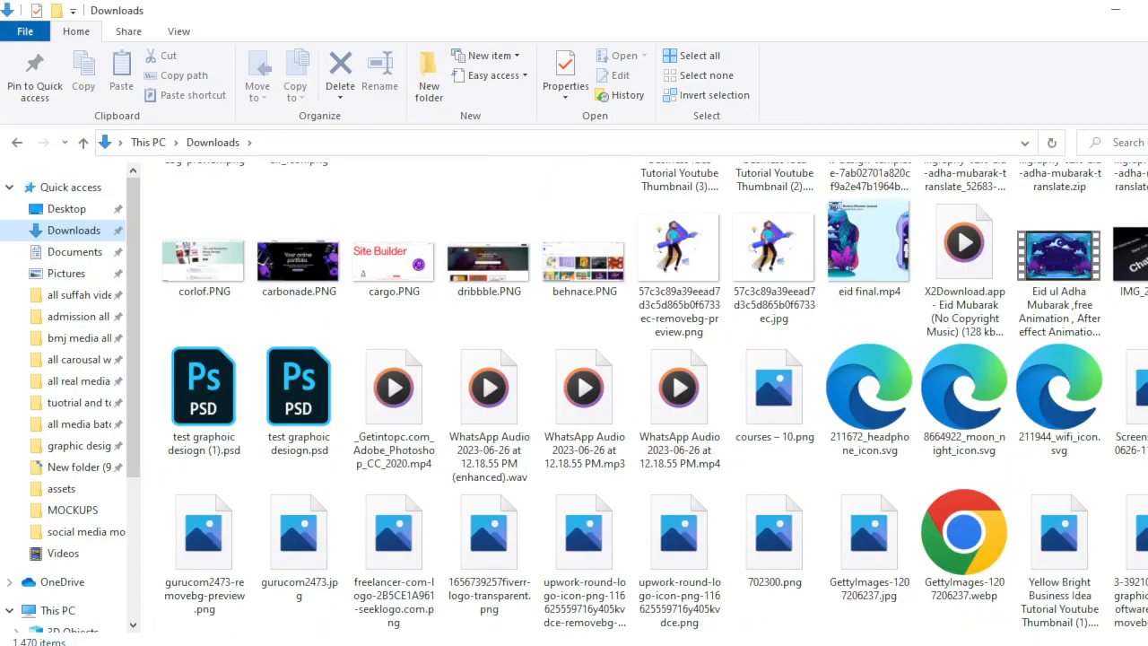
pyautogui.scroll(-2, 628, 395)
pyautogui.scroll(-3, 628, 394)
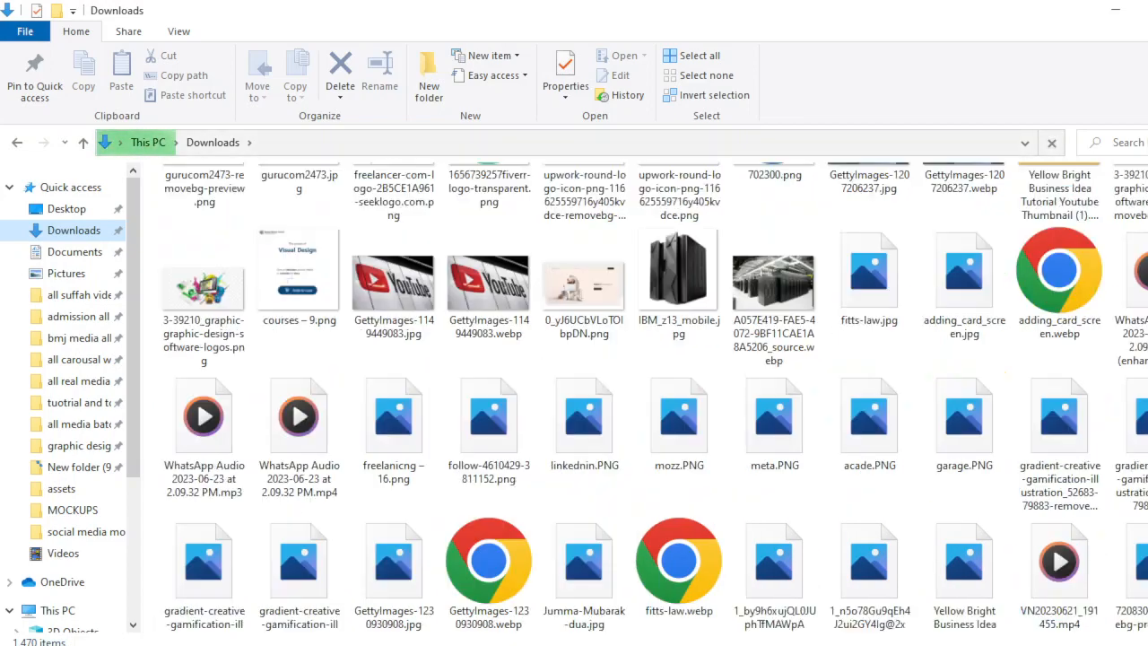
pyautogui.scroll(-5, 628, 395)
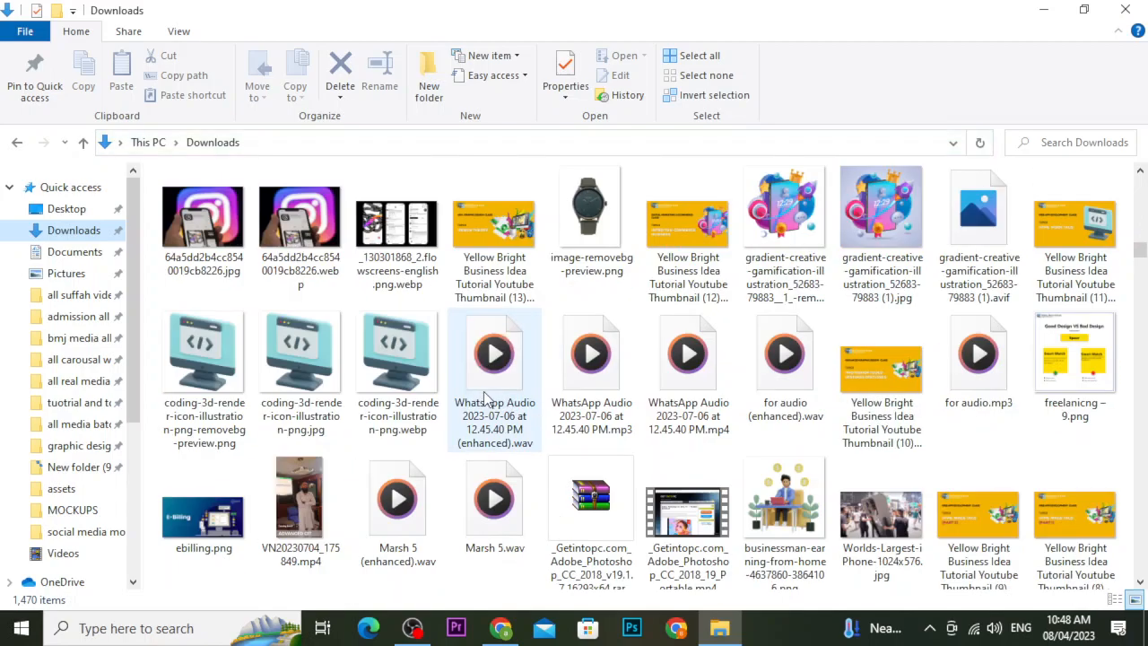
pyautogui.scroll(2, 515, 359)
pyautogui.scroll(5, 516, 358)
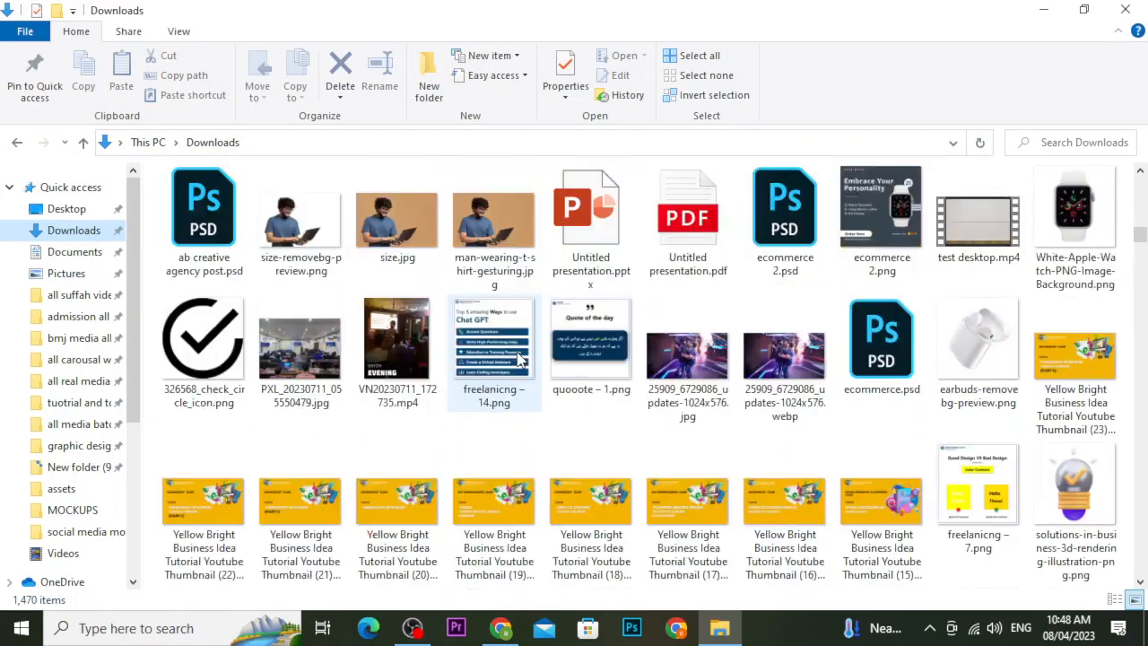
pyautogui.scroll(10, 519, 358)
pyautogui.scroll(-3, 591, 395)
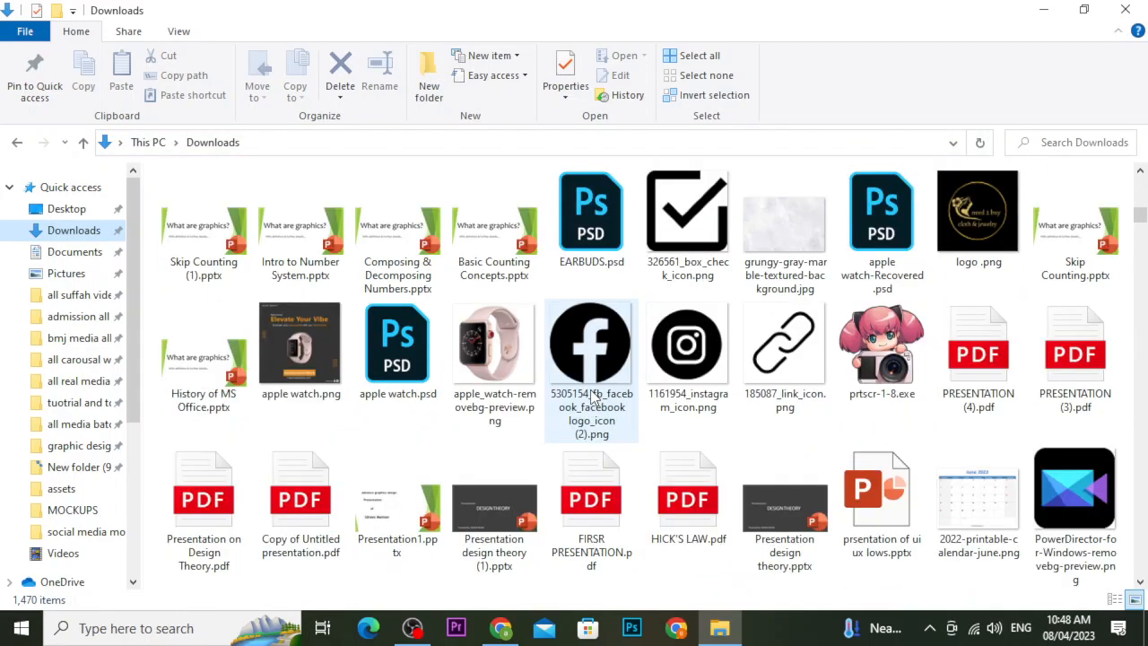
pyautogui.scroll(-2, 591, 396)
# Select the Facebook, Instagram and link icon PNG files together.
pyautogui.click(631, 207)
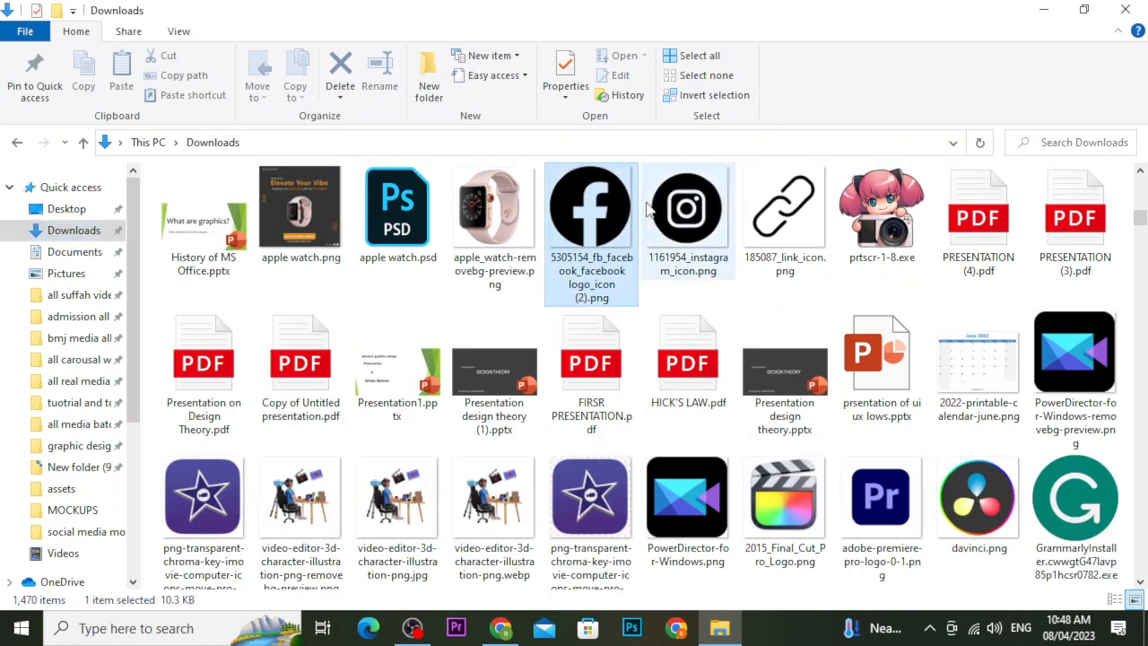
pyautogui.keyDown('ctrl'); pyautogui.click(680, 208); pyautogui.keyUp('ctrl')
pyautogui.keyDown('ctrl'); pyautogui.click(778, 210); pyautogui.keyUp('ctrl')
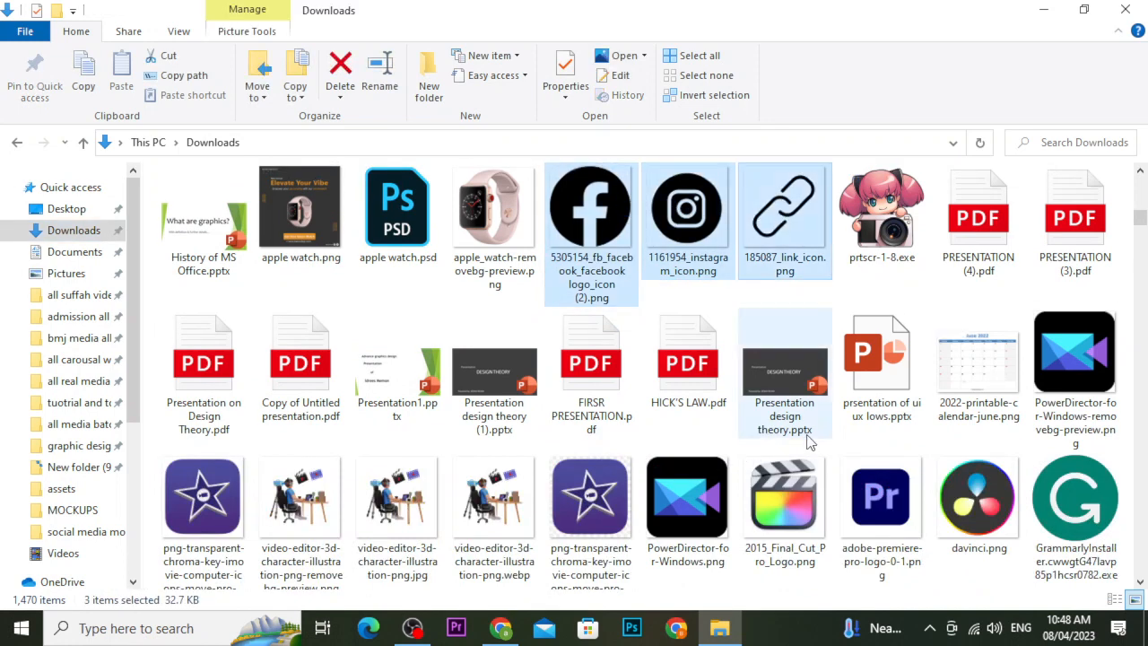
pyautogui.scroll(5, 379, 357)
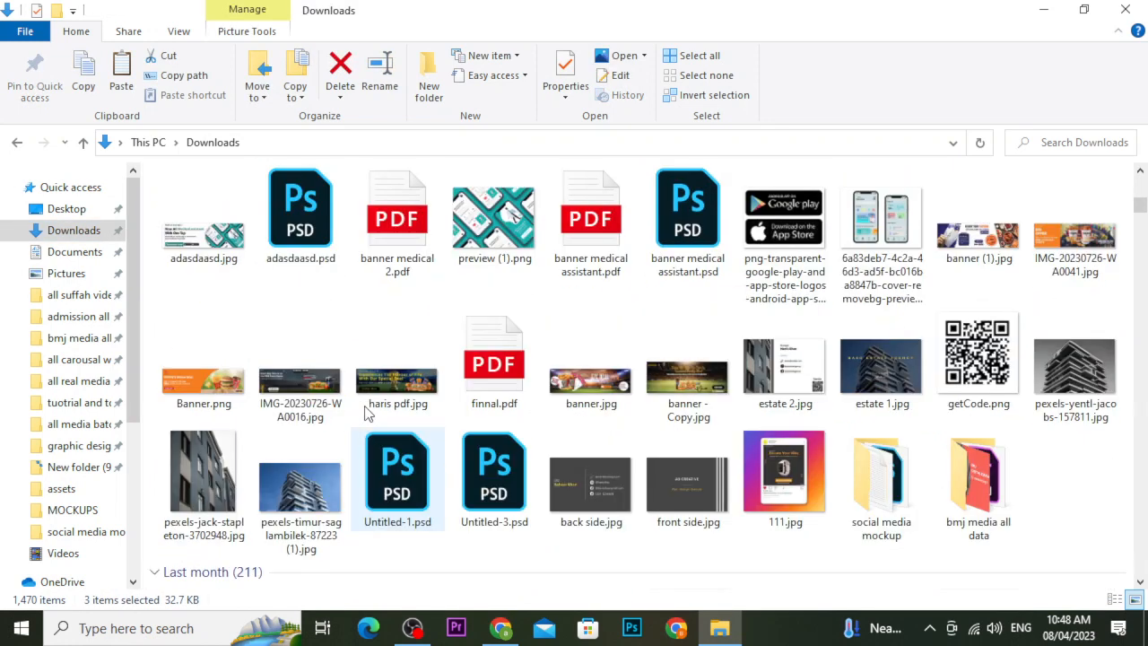
# Create a new 'all icons' folder in Downloads and paste the three icons into it.
pyautogui.click(430, 90)
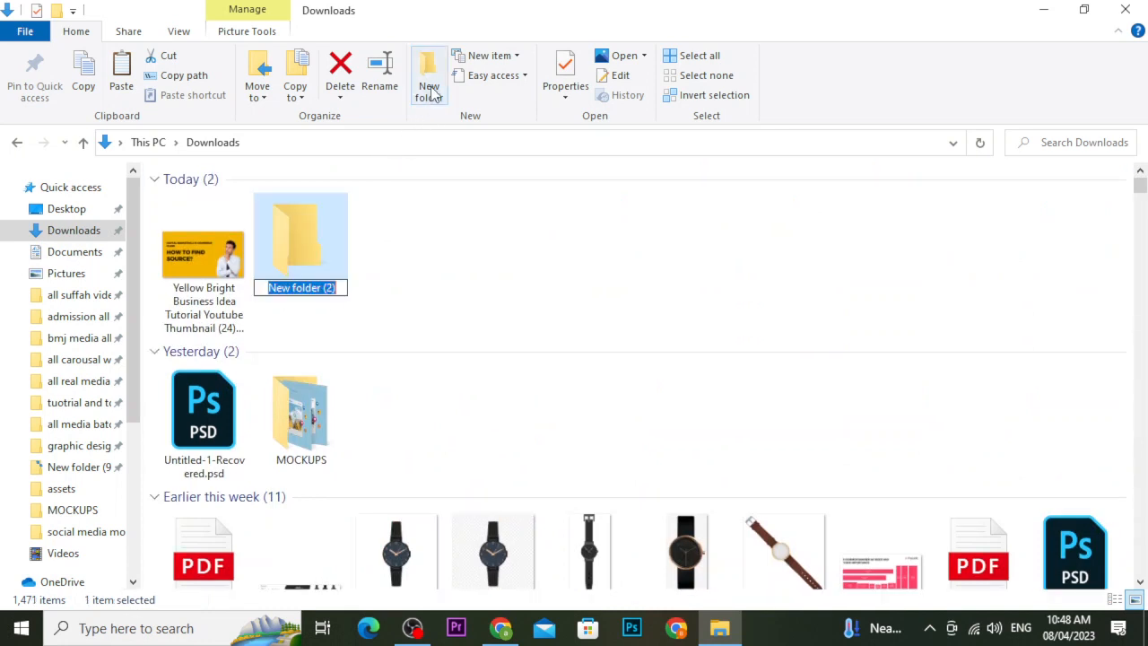
pyautogui.write('all icosn')
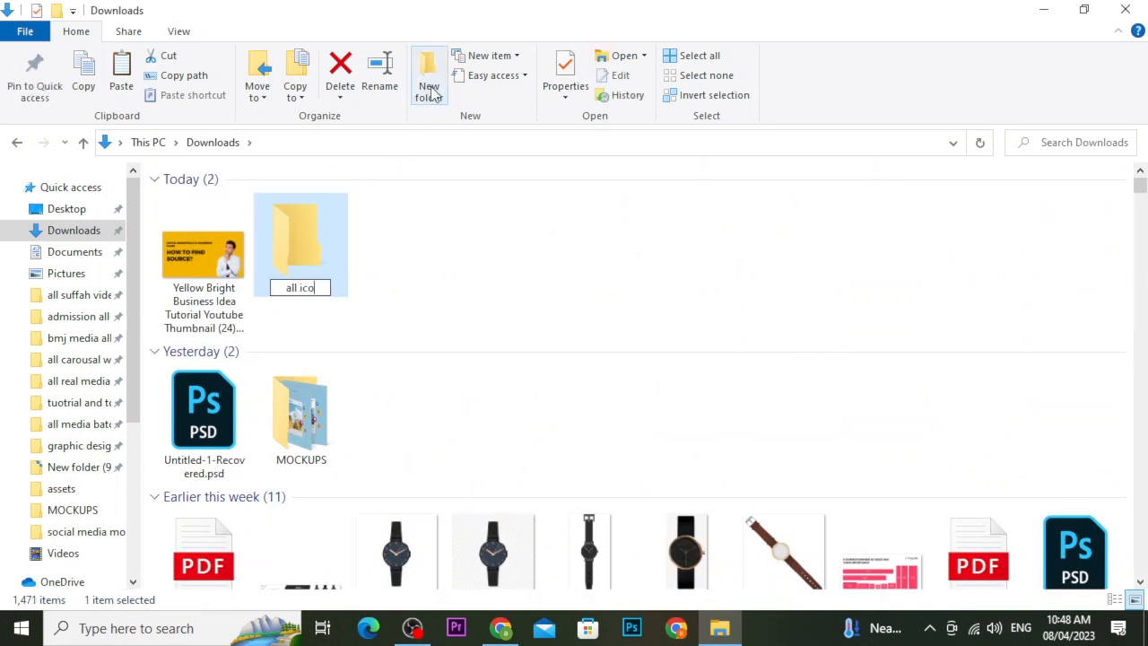
pyautogui.press('BackSpace')
pyautogui.press('BackSpace')
pyautogui.write('ms')
pyautogui.press('BackSpace')
pyautogui.press('BackSpace')
pyautogui.write('ns')
pyautogui.click(431, 288)
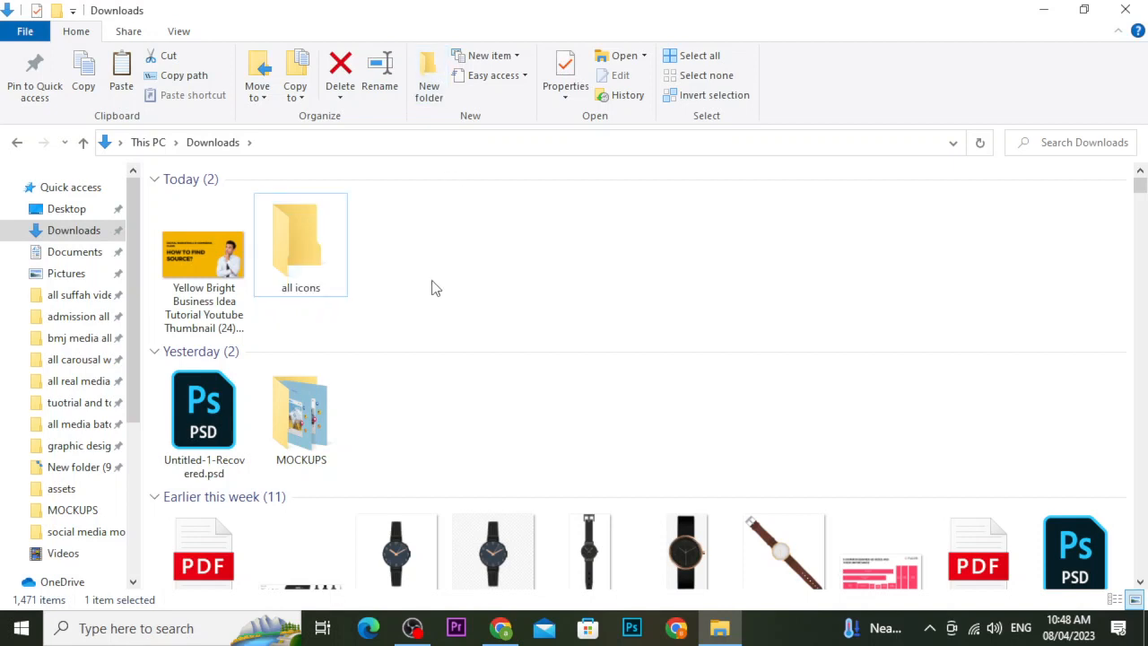
pyautogui.doubleClick(301, 260)
pyautogui.hotkey('ctrl', 'v')
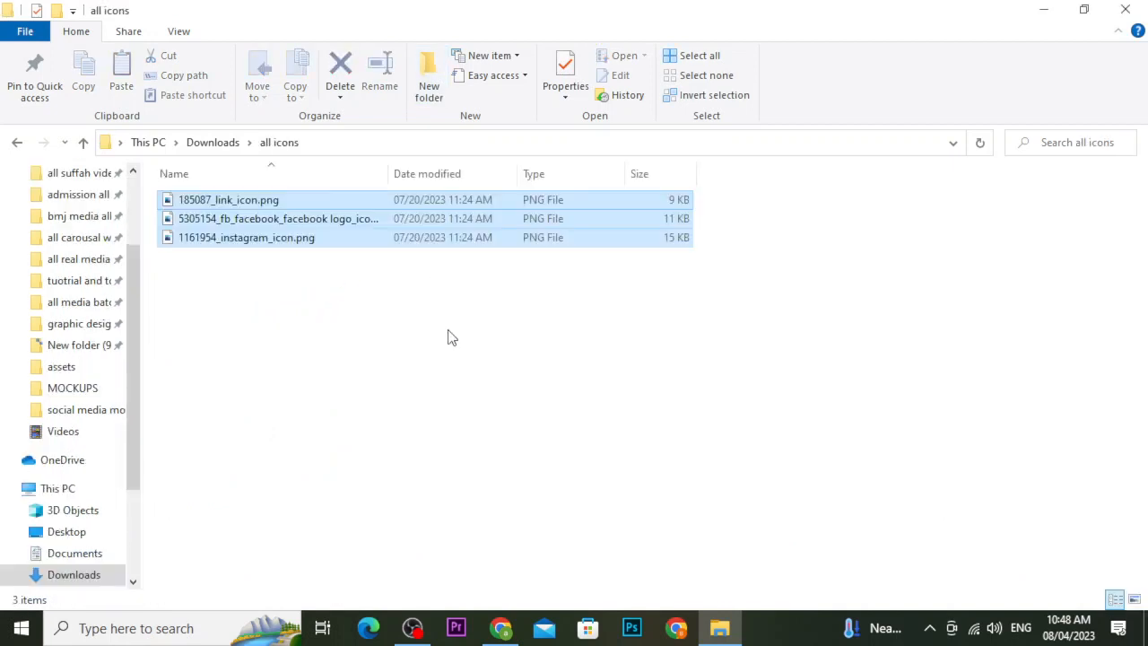
pyautogui.click(452, 337)
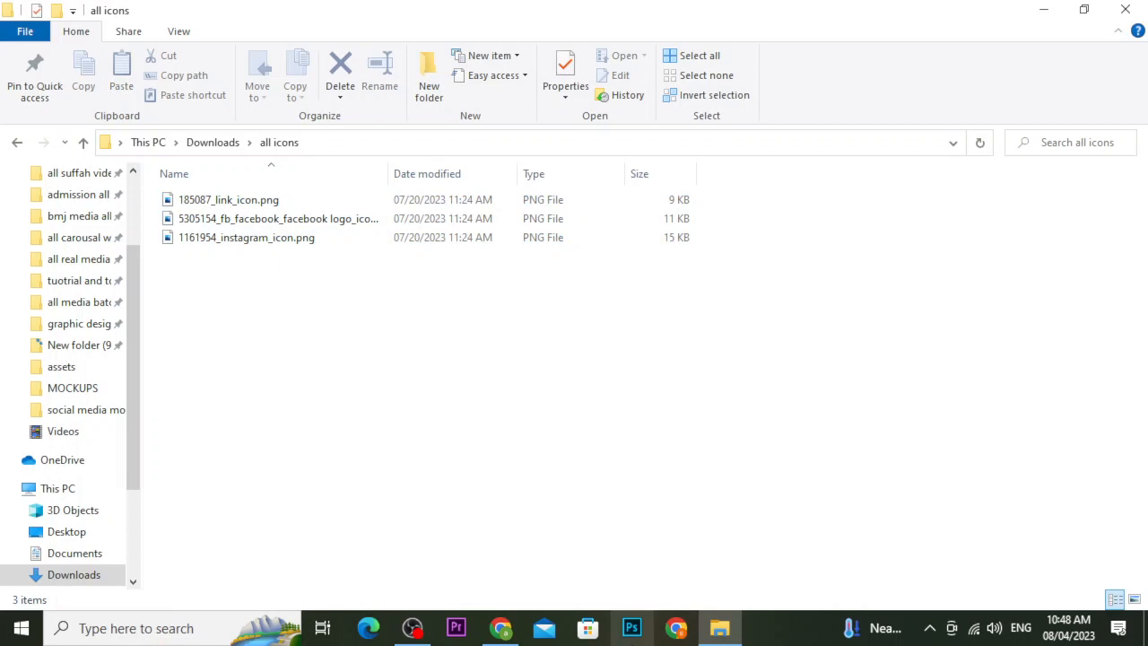
# Restore Chrome's previous tabs and search 'icon finder' in a new tab to reach Iconfinder.
pyautogui.click(501, 628)
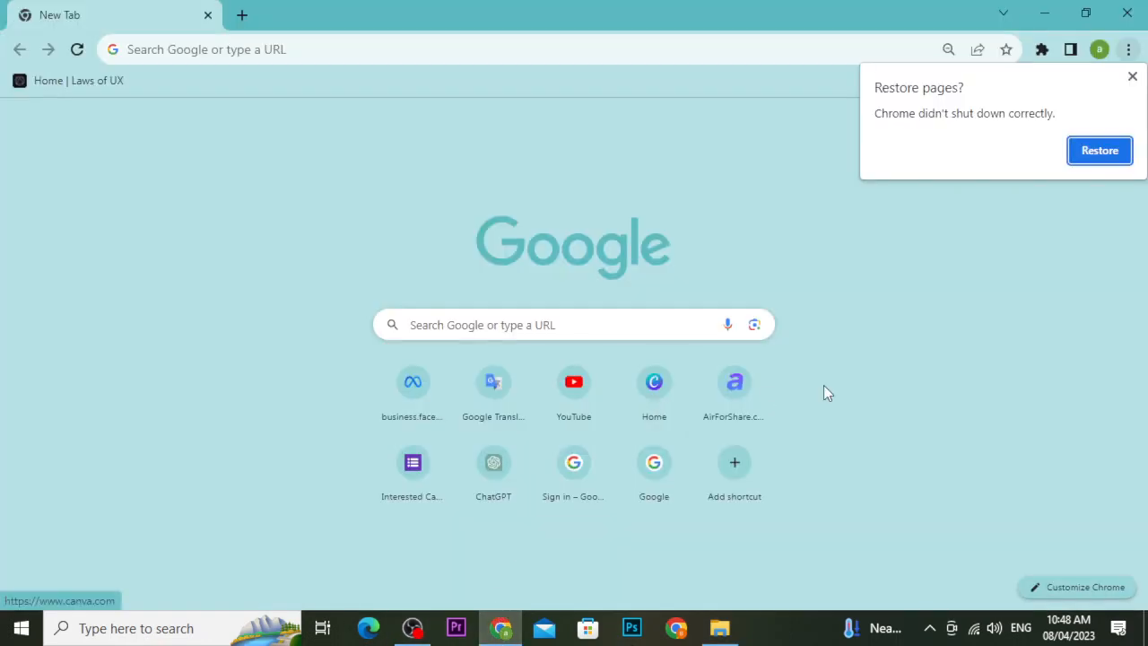
pyautogui.click(1100, 151)
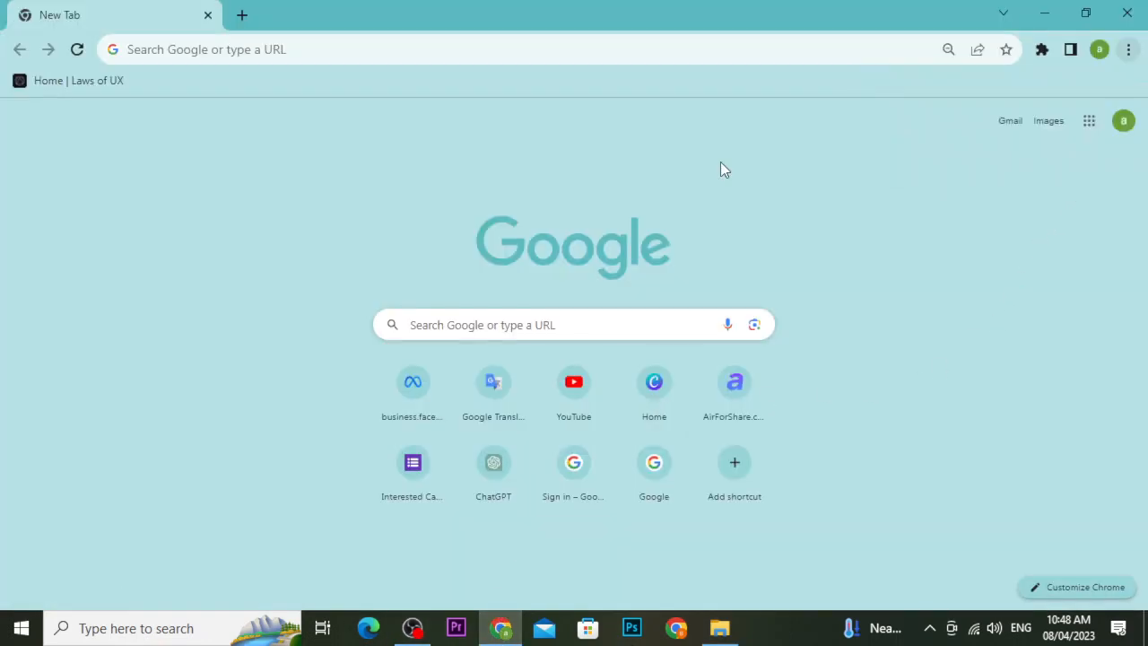
pyautogui.click(926, 16)
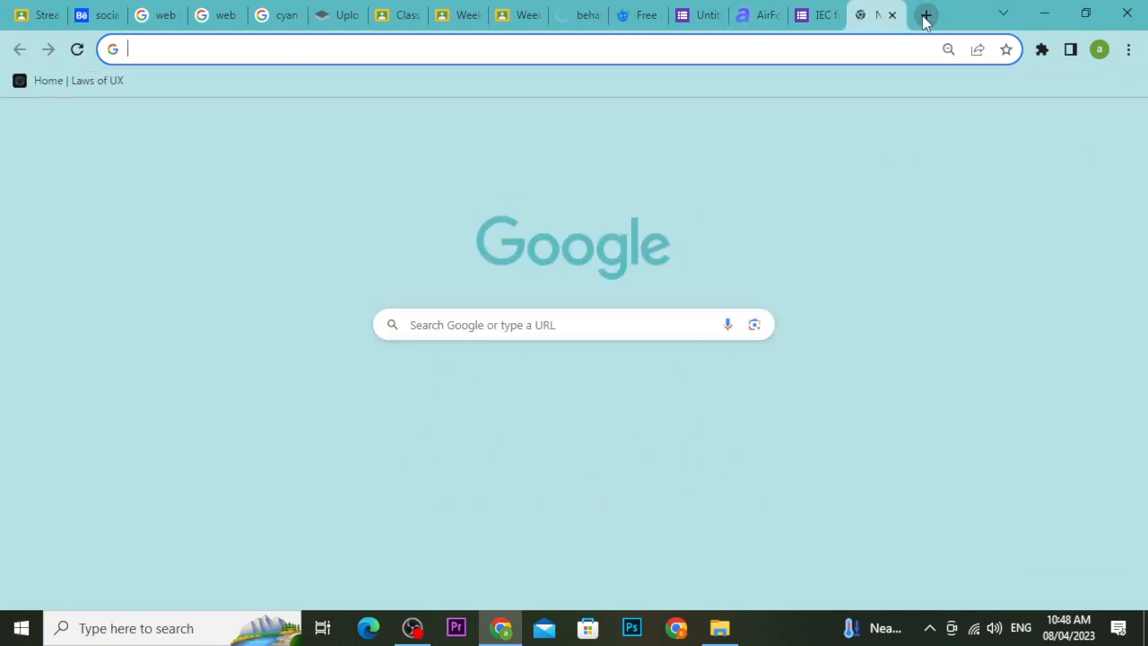
pyautogui.write('icon finder')
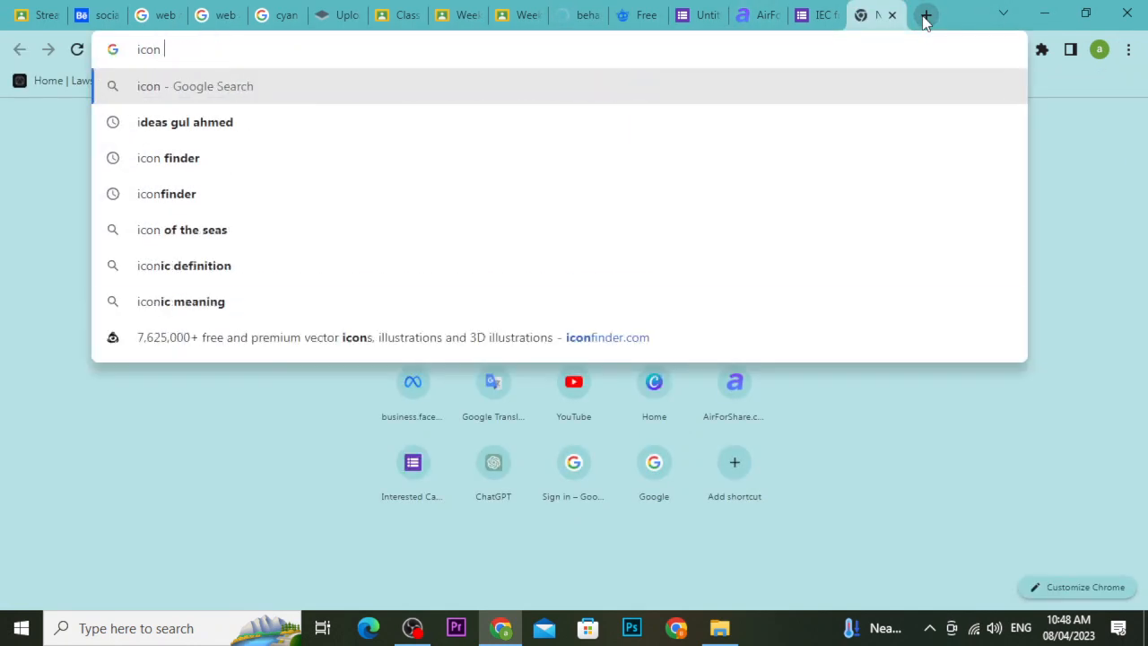
pyautogui.press('Return')
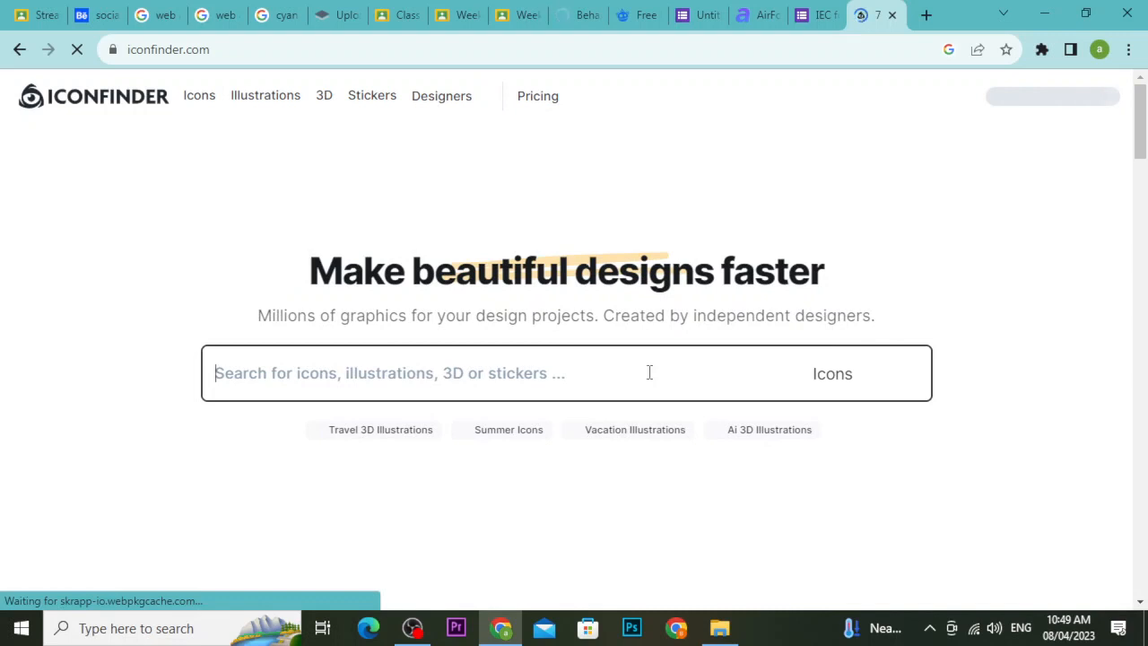
# Search Iconfinder for 'map' and download the black map pin icon as a 512 px PNG.
pyautogui.write('map')
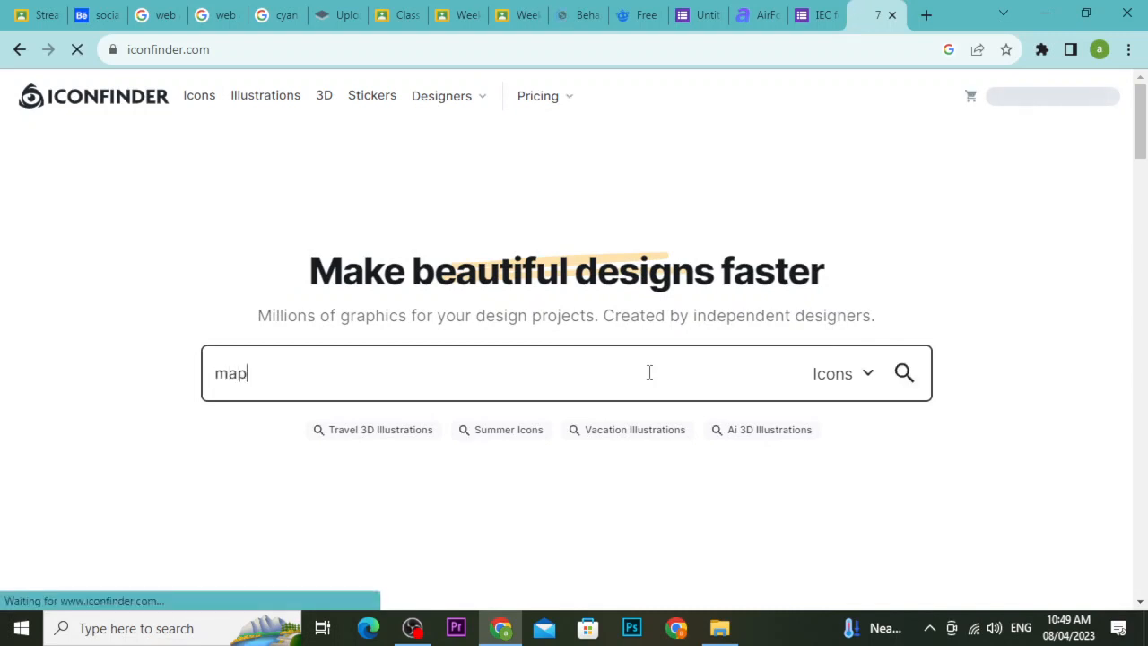
pyautogui.press('Return')
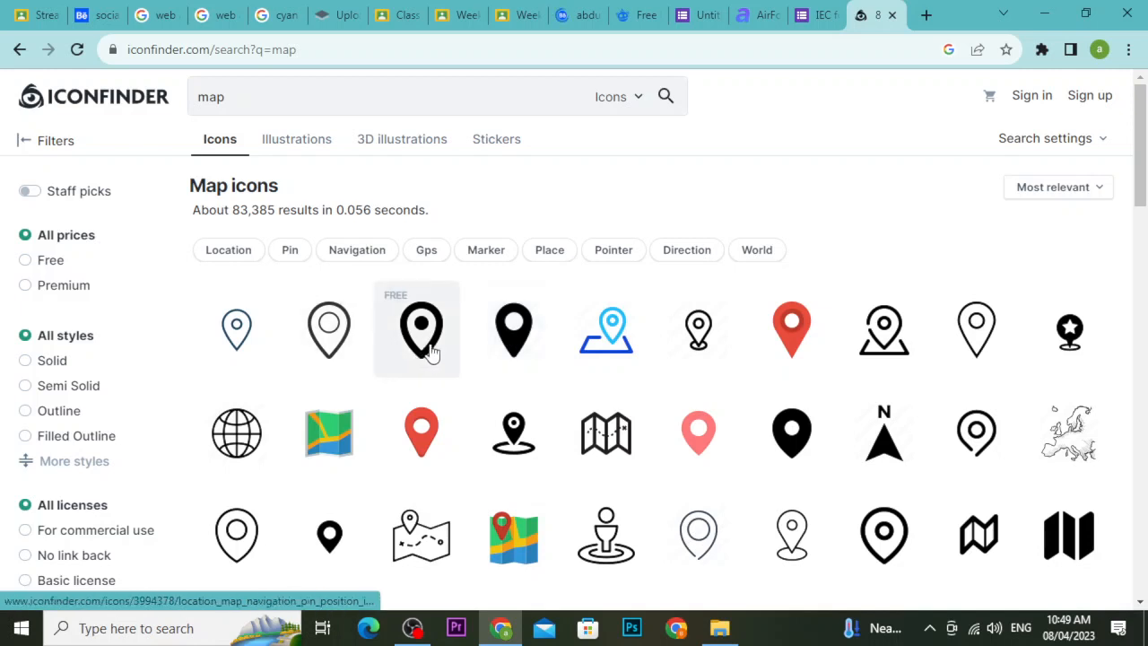
pyautogui.click(792, 434)
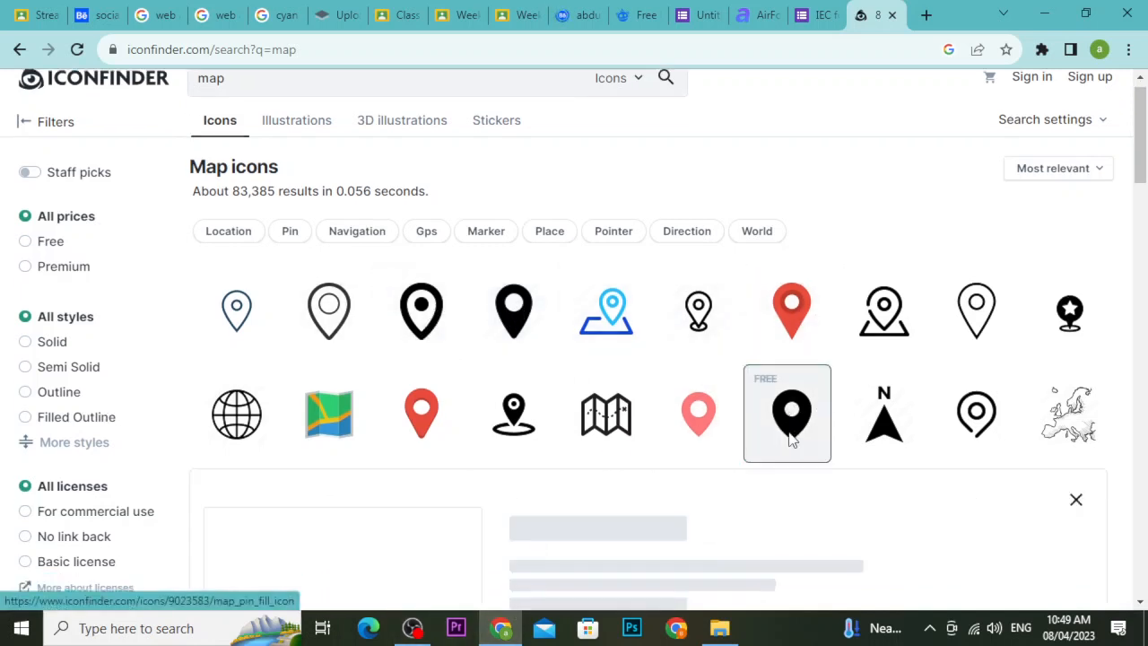
pyautogui.click(597, 471)
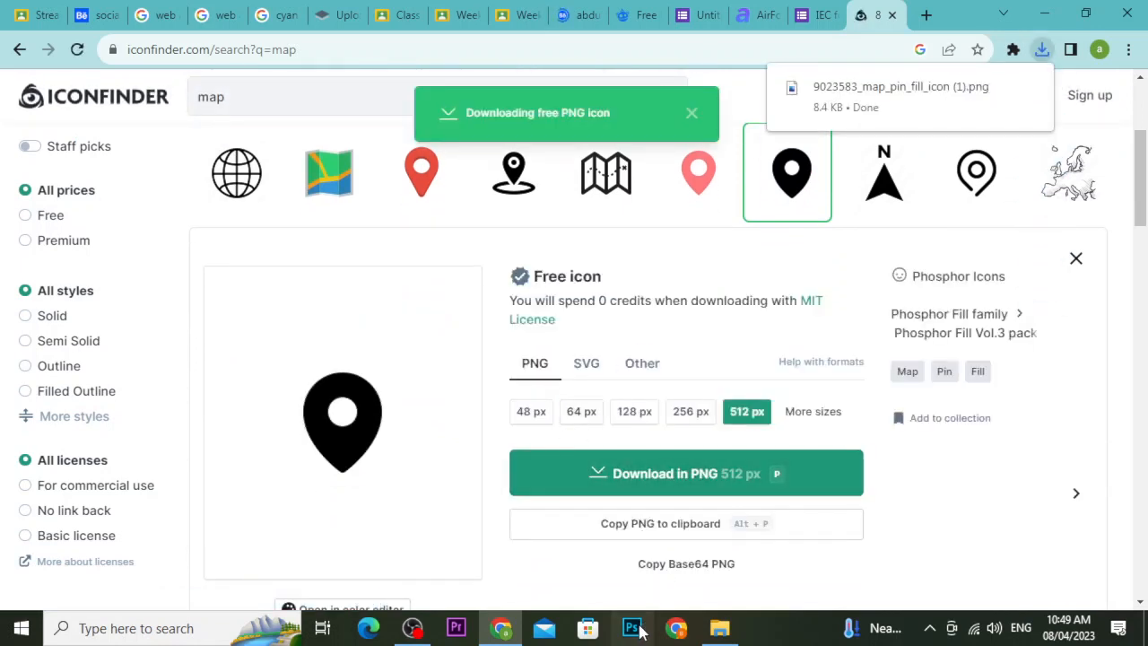
pyautogui.click(911, 187)
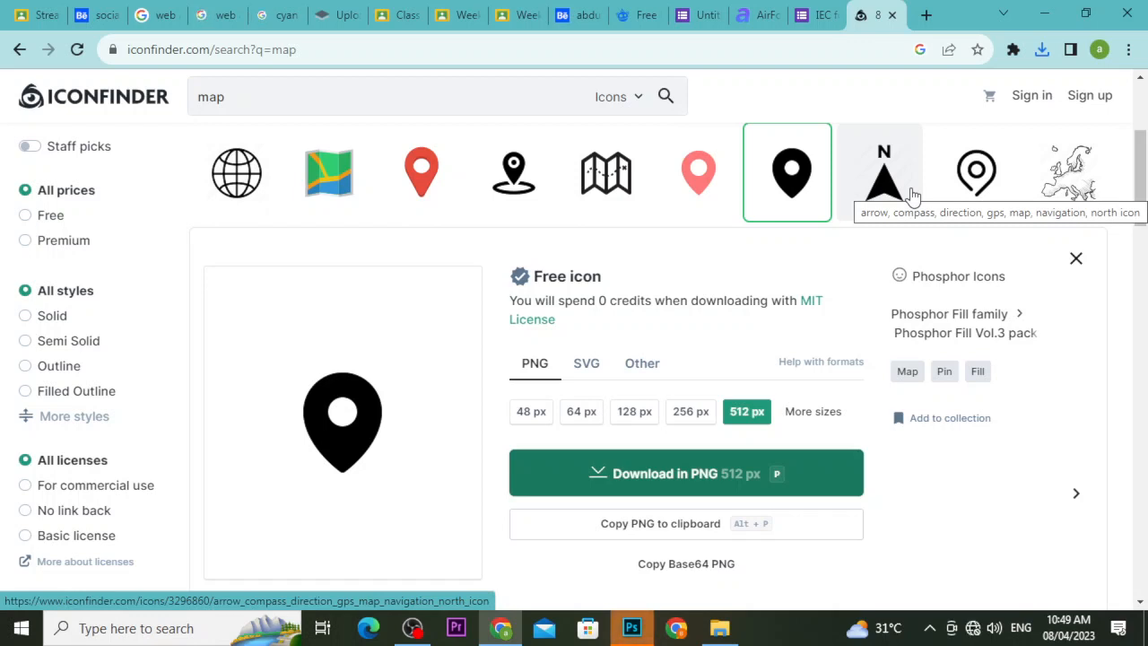
pyautogui.hotkey('alt', 'Tab')
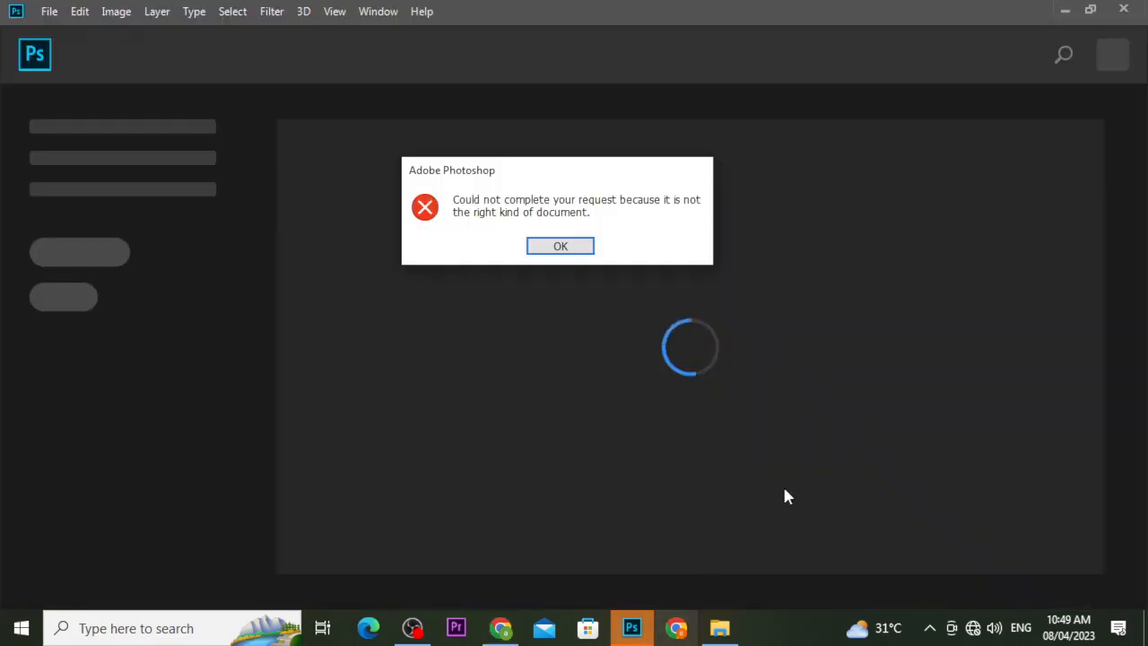
# Dismiss the error and create a new 3 × 2 inch, 400 ppi CMYK document with white background.
pyautogui.click(564, 250)
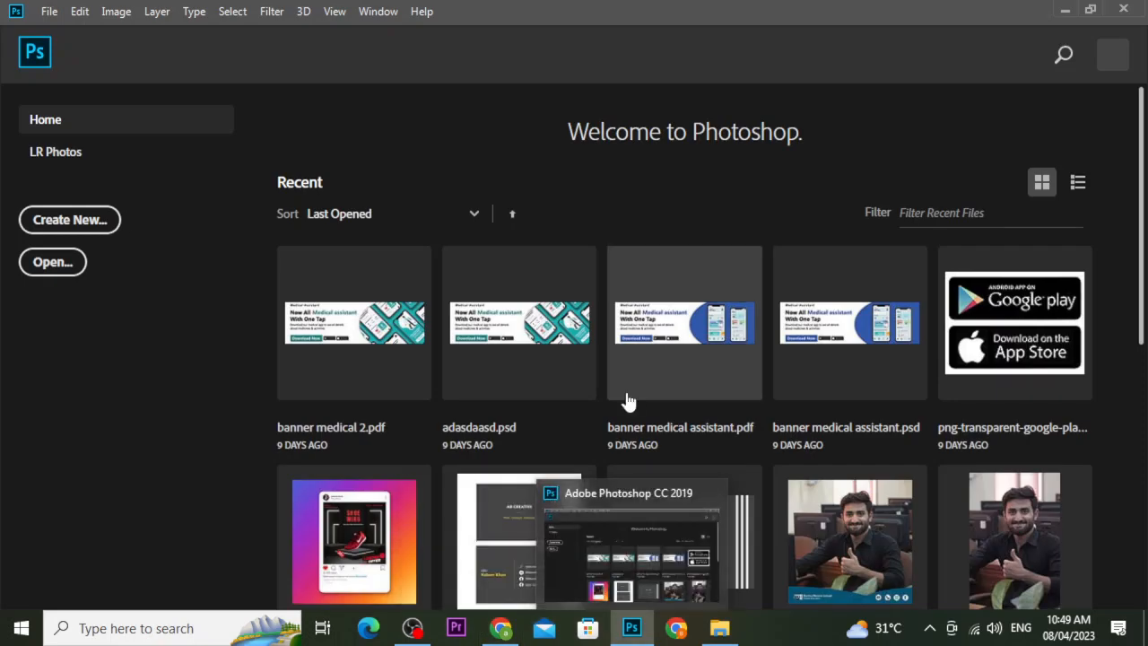
pyautogui.click(72, 222)
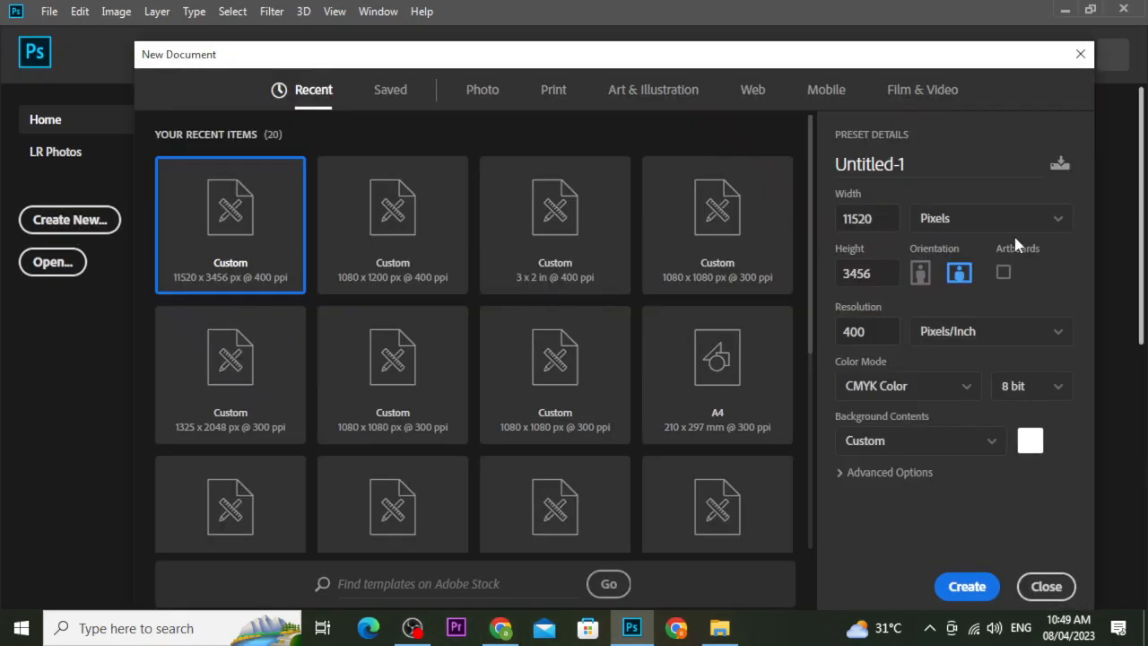
pyautogui.click(975, 222)
pyautogui.click(924, 282)
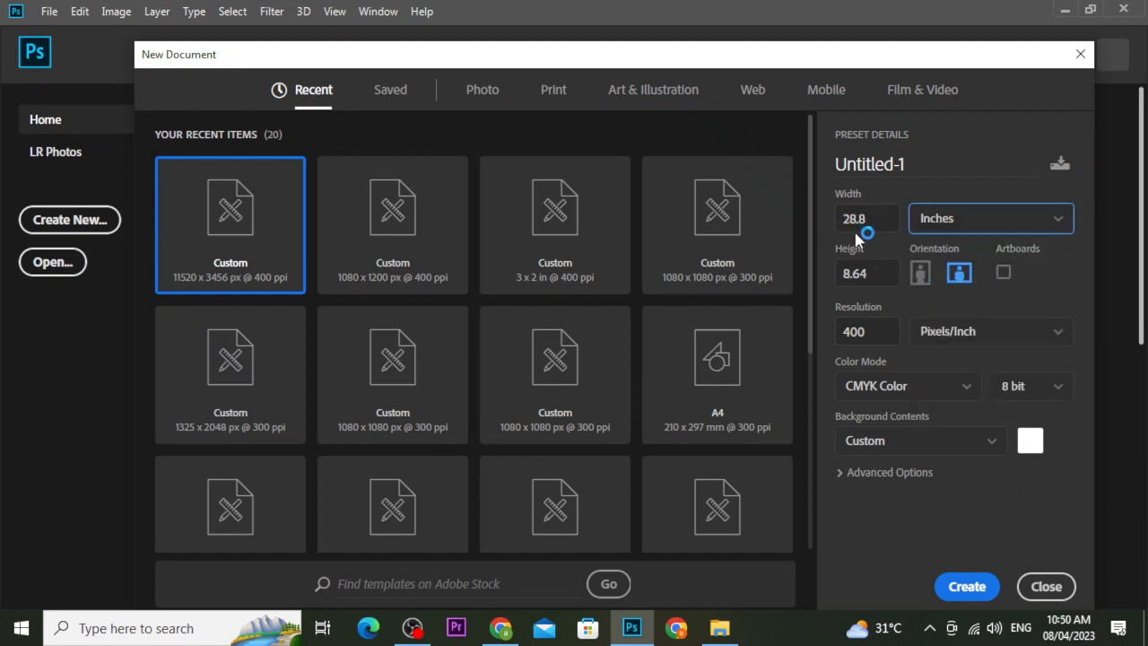
pyautogui.moveTo(867, 223); pyautogui.dragTo(840, 226)
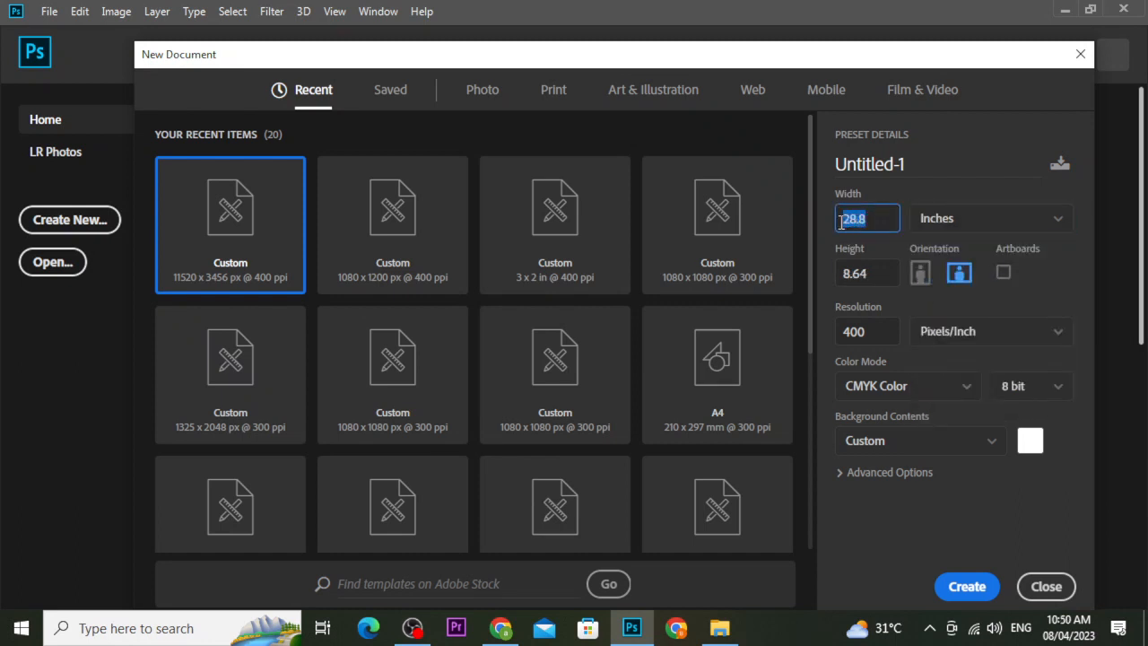
pyautogui.write('3')
pyautogui.moveTo(876, 274); pyautogui.dragTo(839, 272)
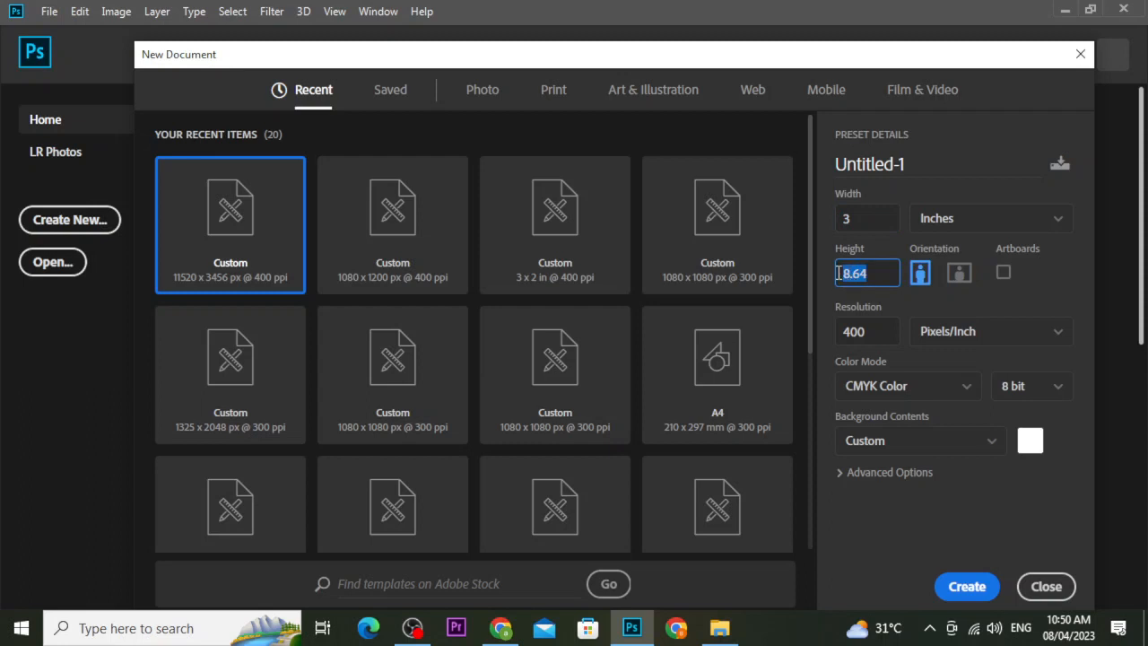
pyautogui.write('2')
pyautogui.click(863, 302)
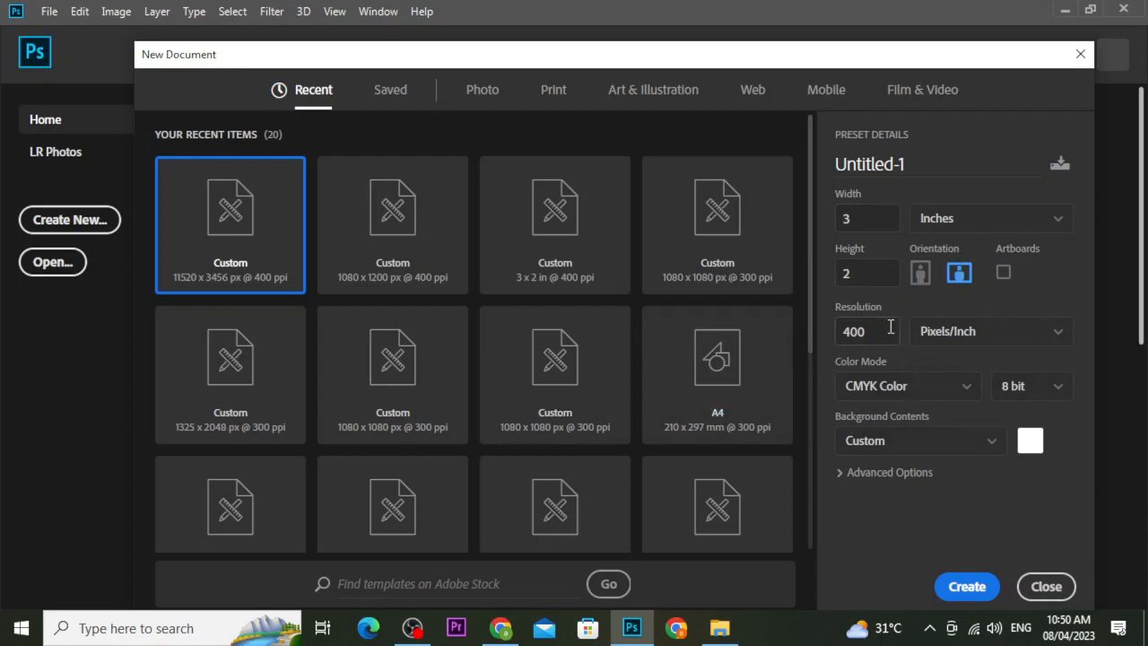
pyautogui.click(967, 586)
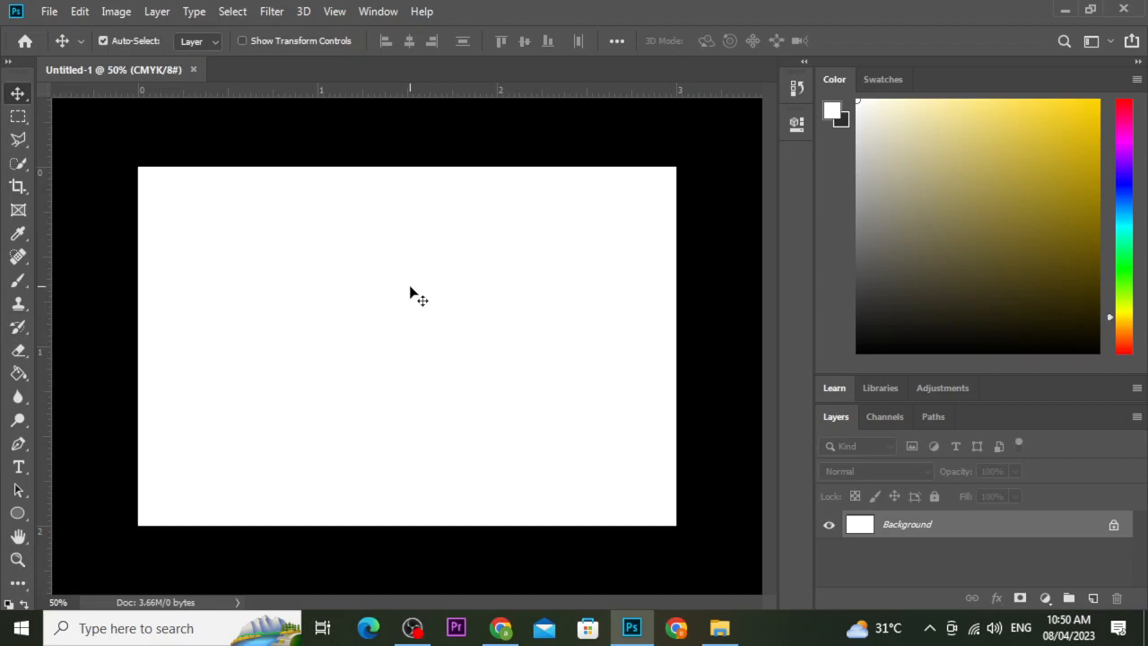
pyautogui.scroll(-5, 410, 292)
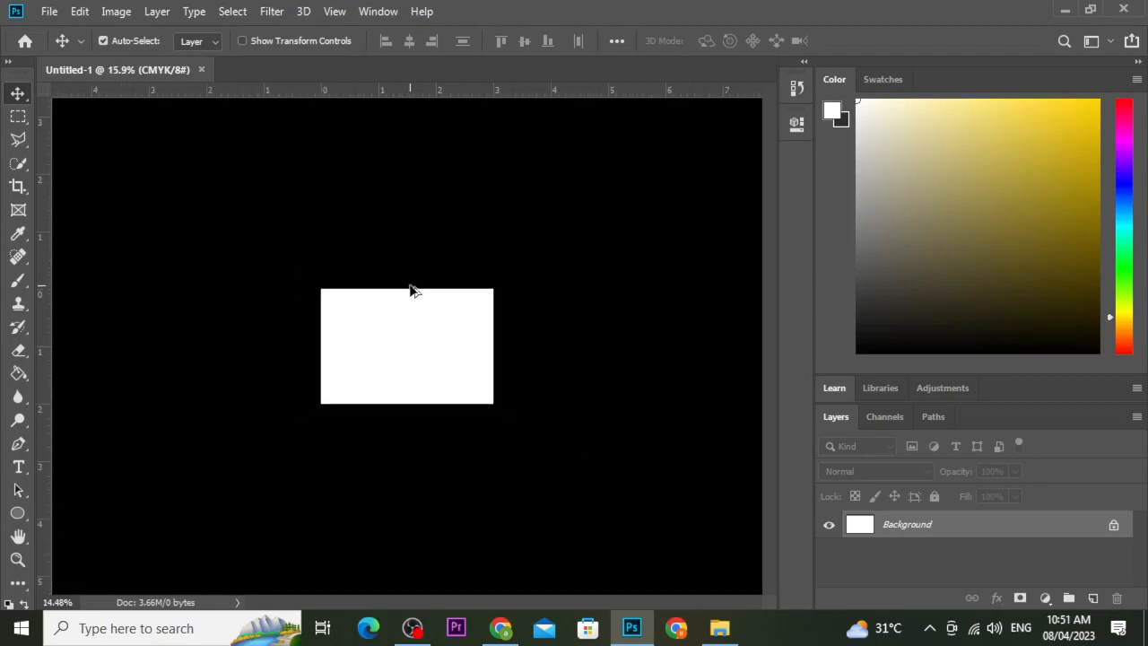
pyautogui.scroll(3, 410, 292)
pyautogui.scroll(3, 410, 292)
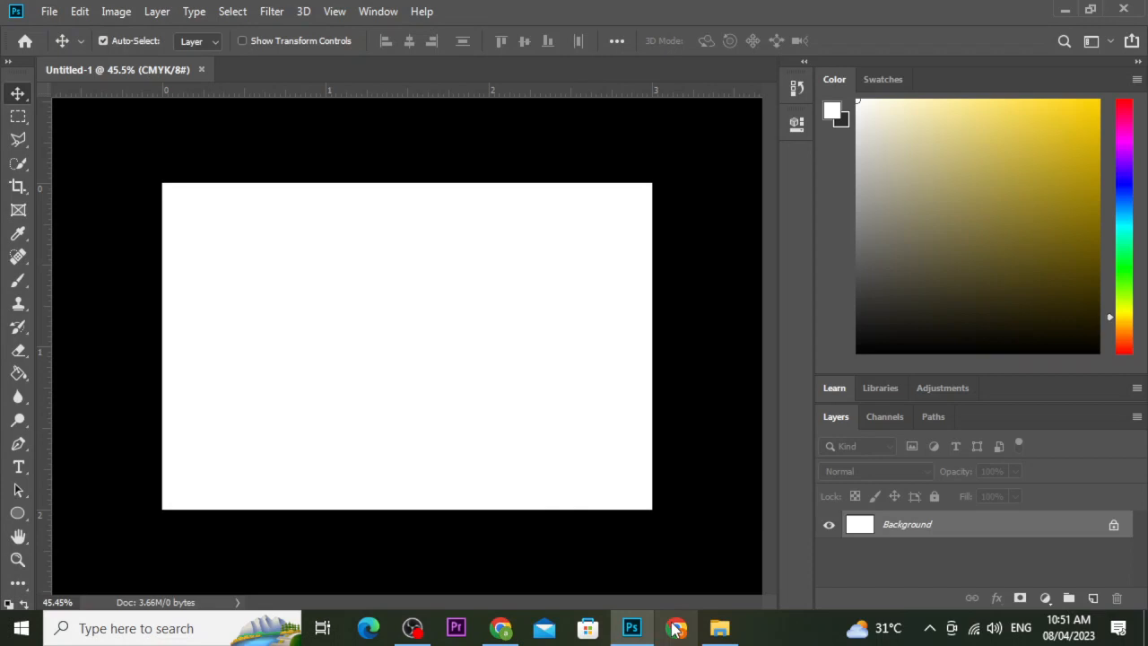
# Search Google Images for 'luxury black background hd'.
pyautogui.click(500, 628)
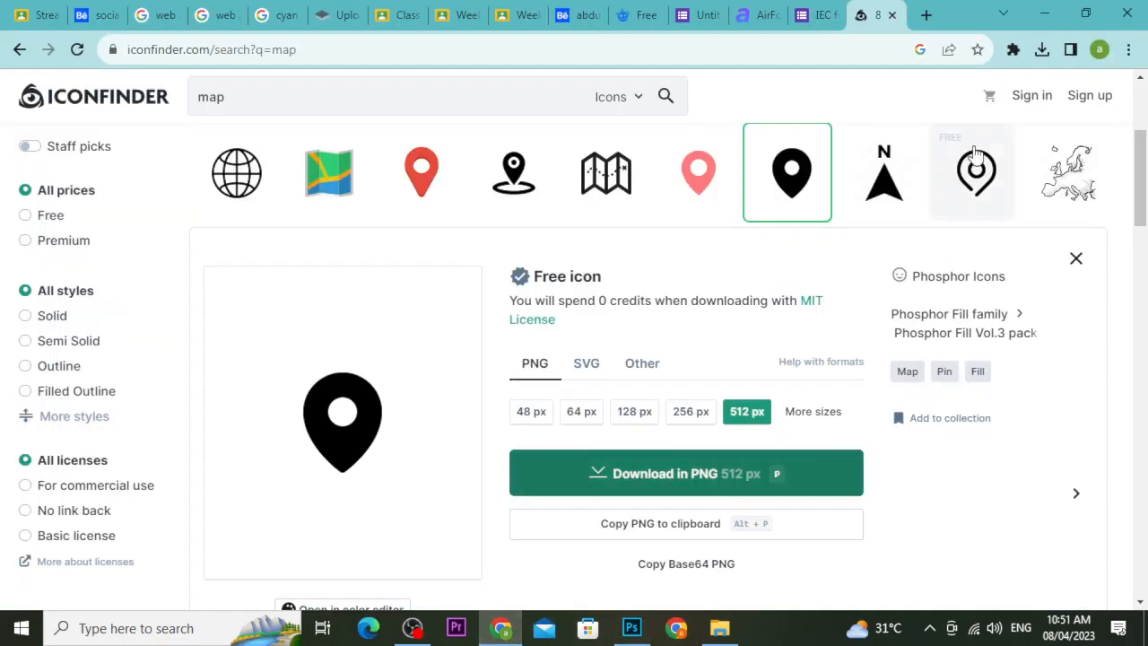
pyautogui.click(926, 15)
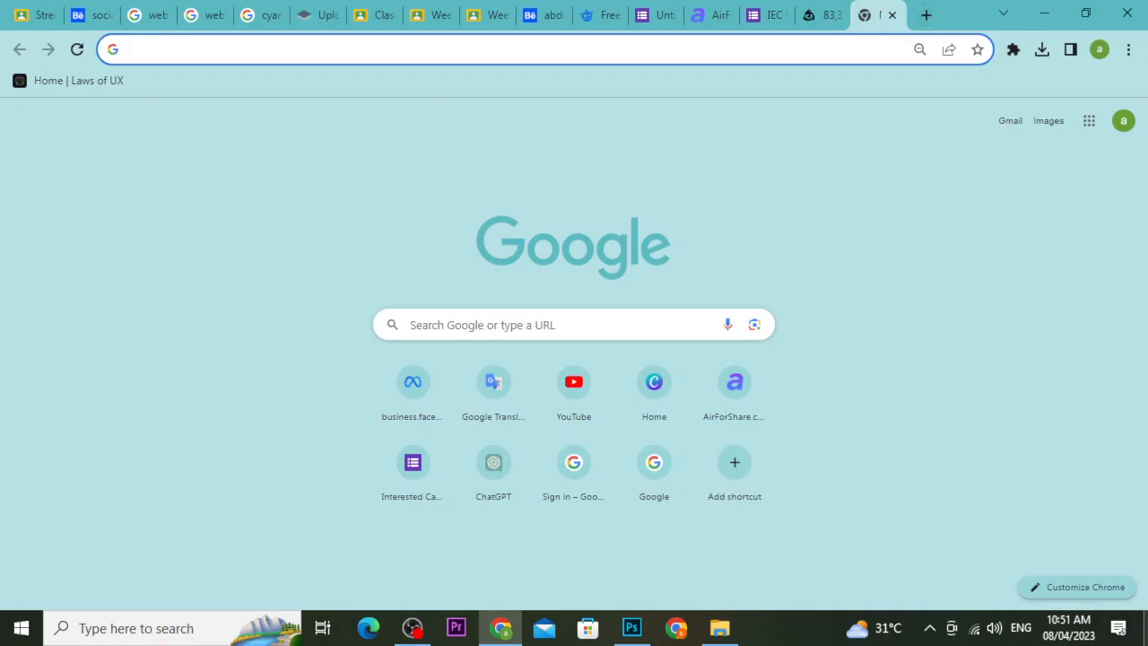
pyautogui.write('lu')
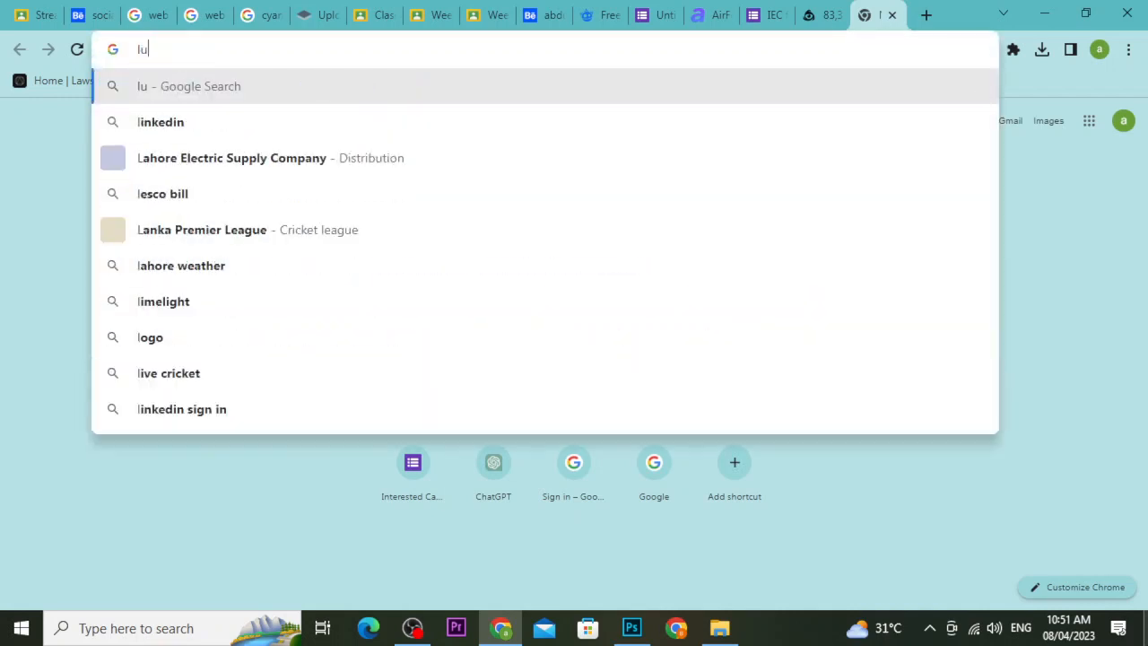
pyautogui.write('xury blac')
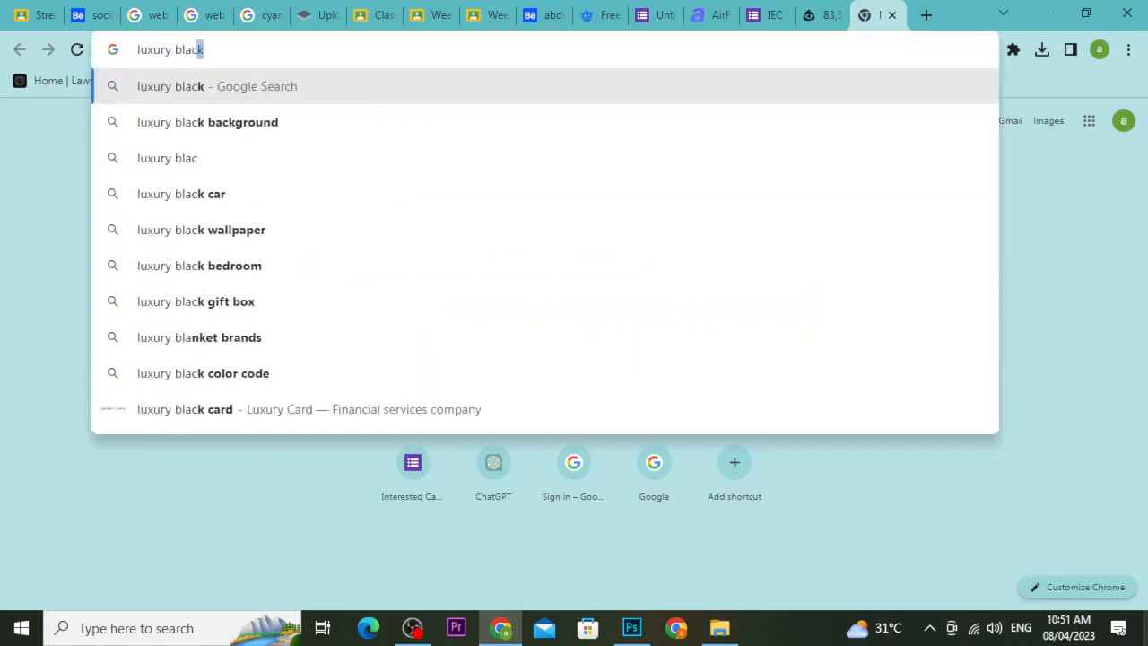
pyautogui.write('k background hd')
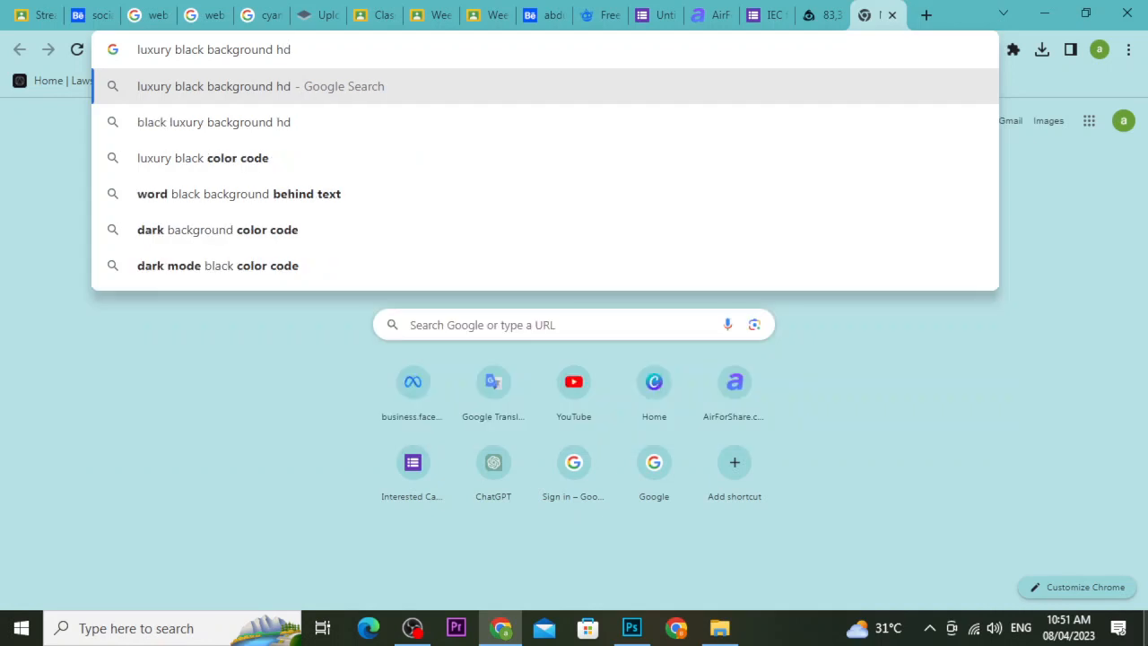
pyautogui.press('Return')
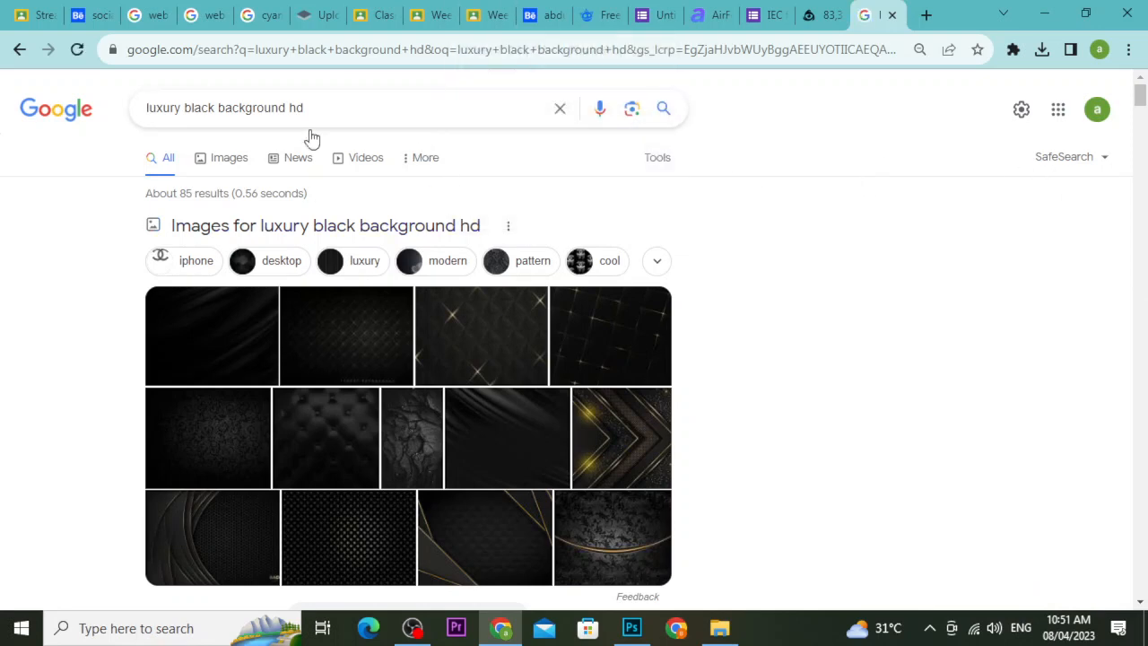
pyautogui.click(207, 168)
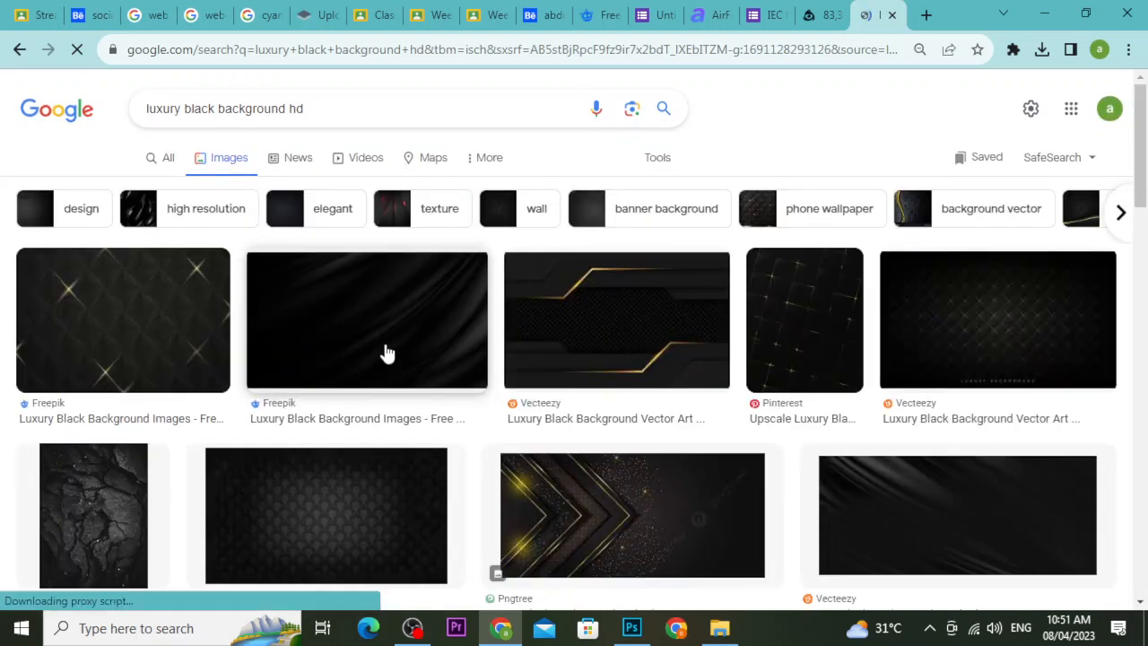
# Preview the Freepik black fabric image and open its Freepik source page in a new tab.
pyautogui.click(418, 336)
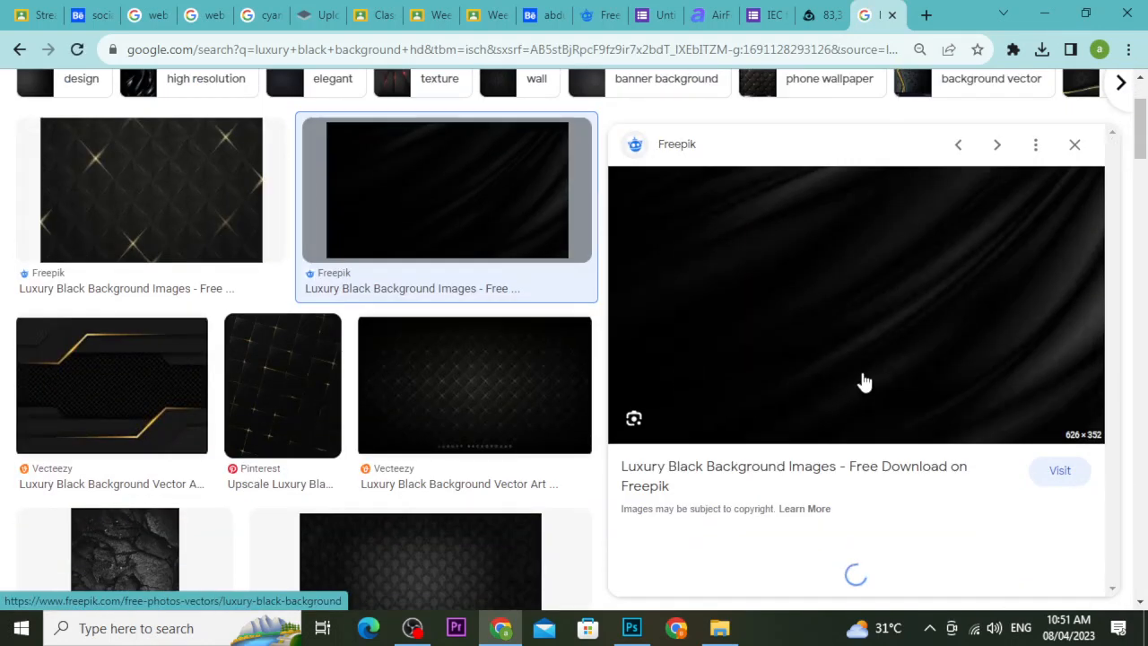
pyautogui.click(835, 306)
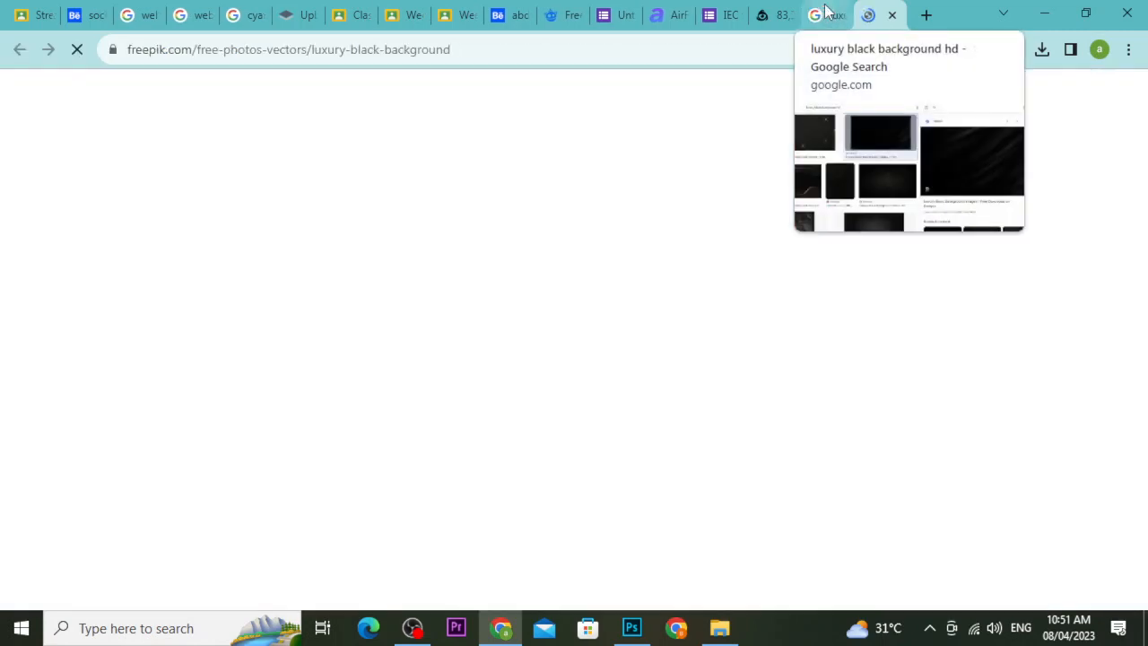
pyautogui.click(826, 11)
pyautogui.scroll(-5, 502, 503)
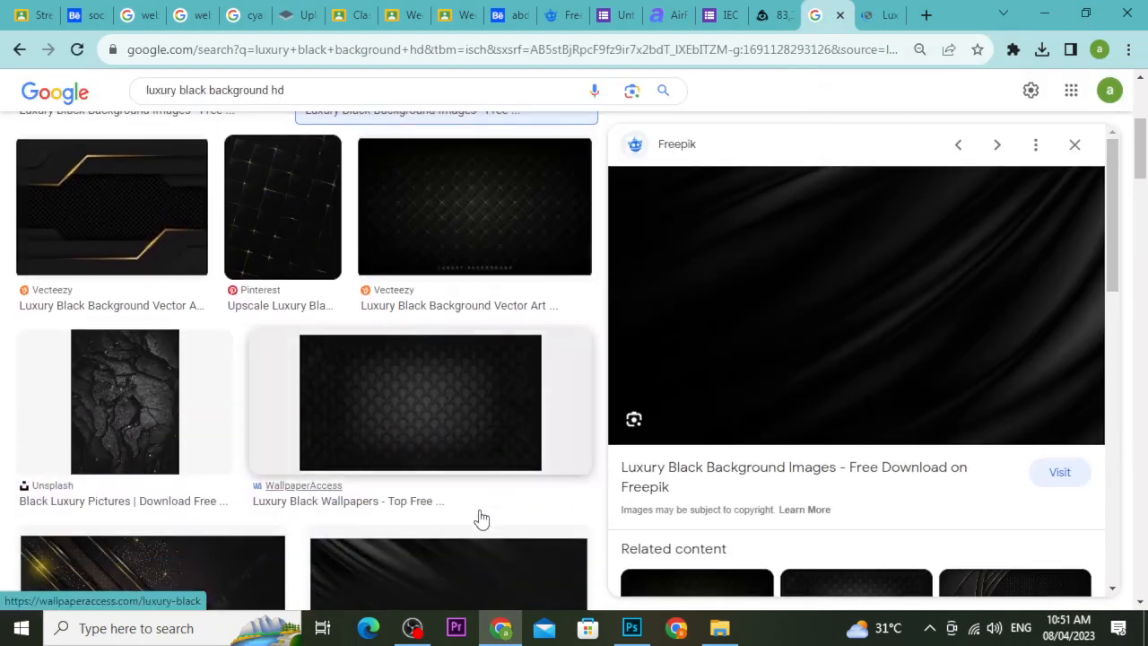
pyautogui.scroll(-4, 485, 462)
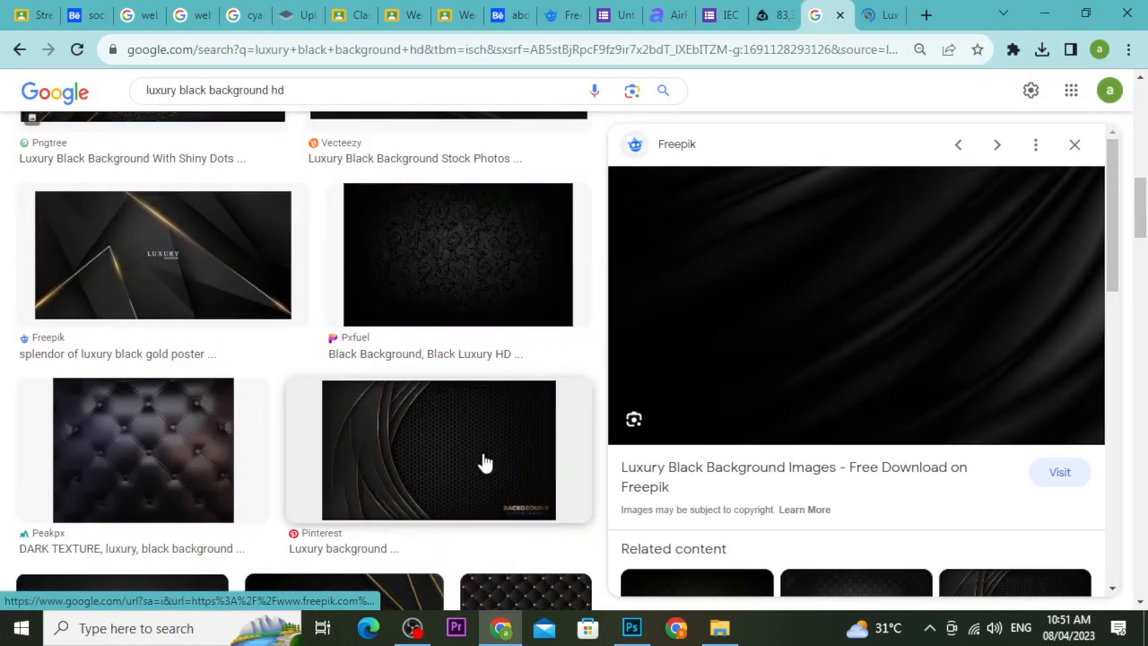
pyautogui.scroll(-2, 484, 462)
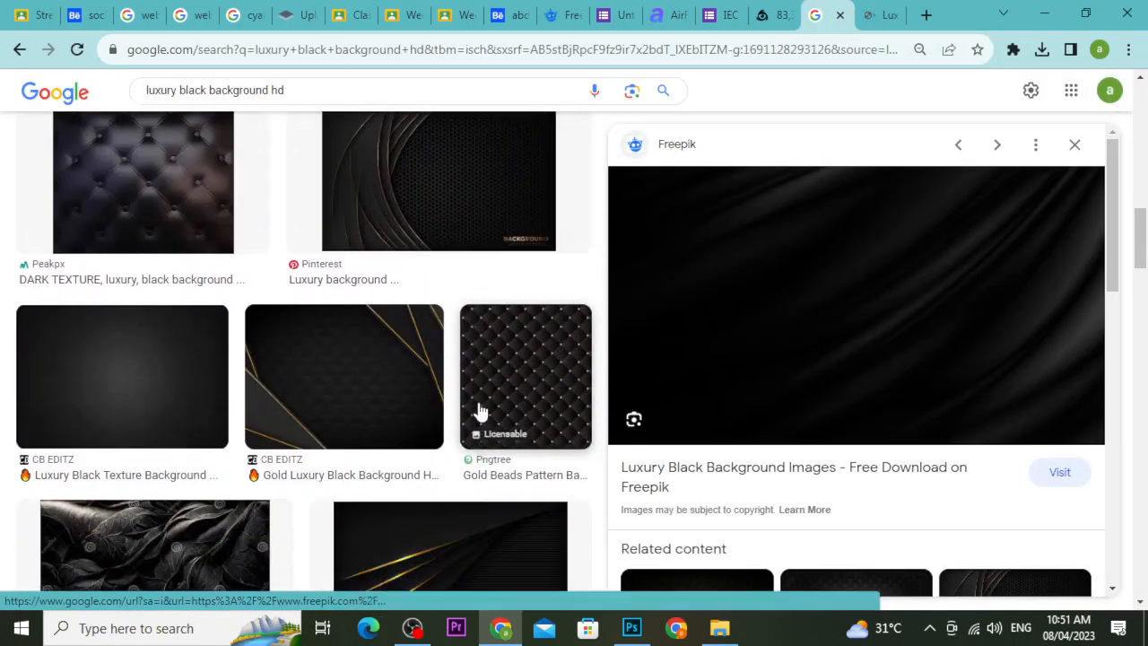
pyautogui.click(871, 16)
# Browse the Freepik luxury black backgrounds, then go back to the Google Images fabric preview.
pyautogui.scroll(-5, 687, 403)
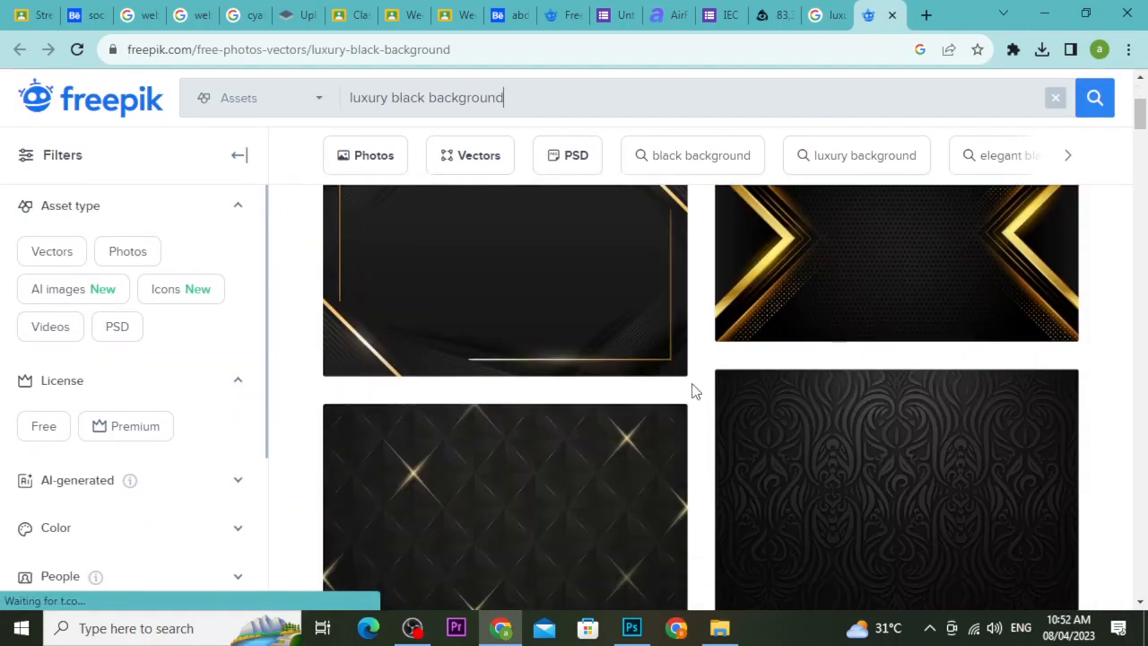
pyautogui.scroll(-4, 695, 397)
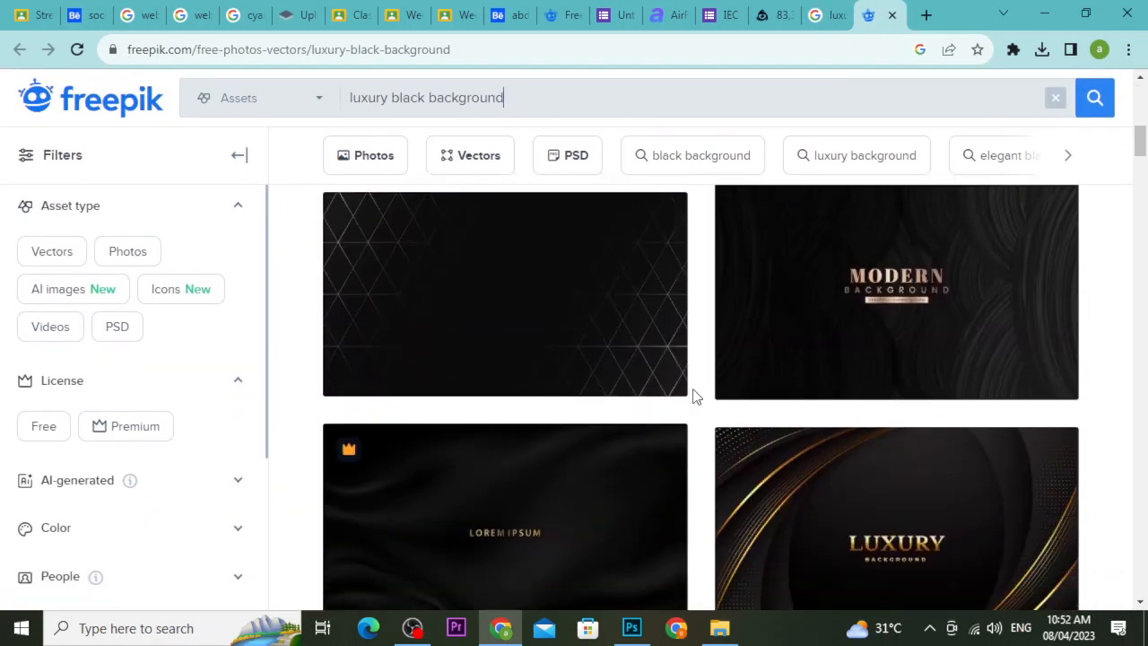
pyautogui.scroll(-3, 695, 397)
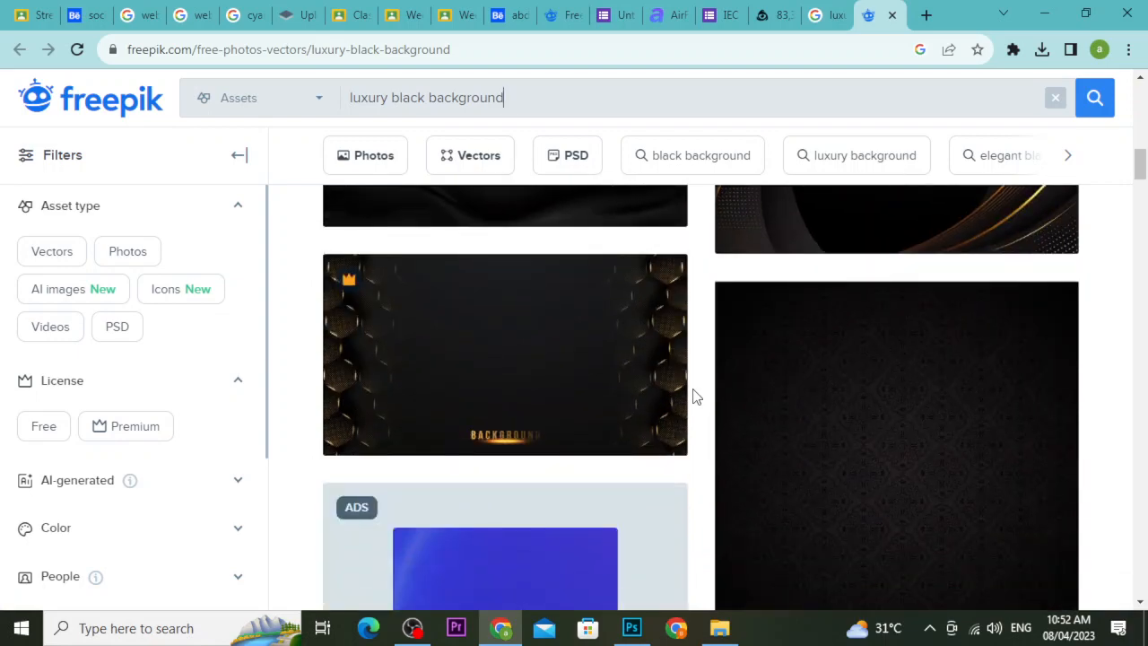
pyautogui.scroll(-3, 695, 397)
pyautogui.scroll(3, 695, 396)
pyautogui.scroll(-9, 695, 396)
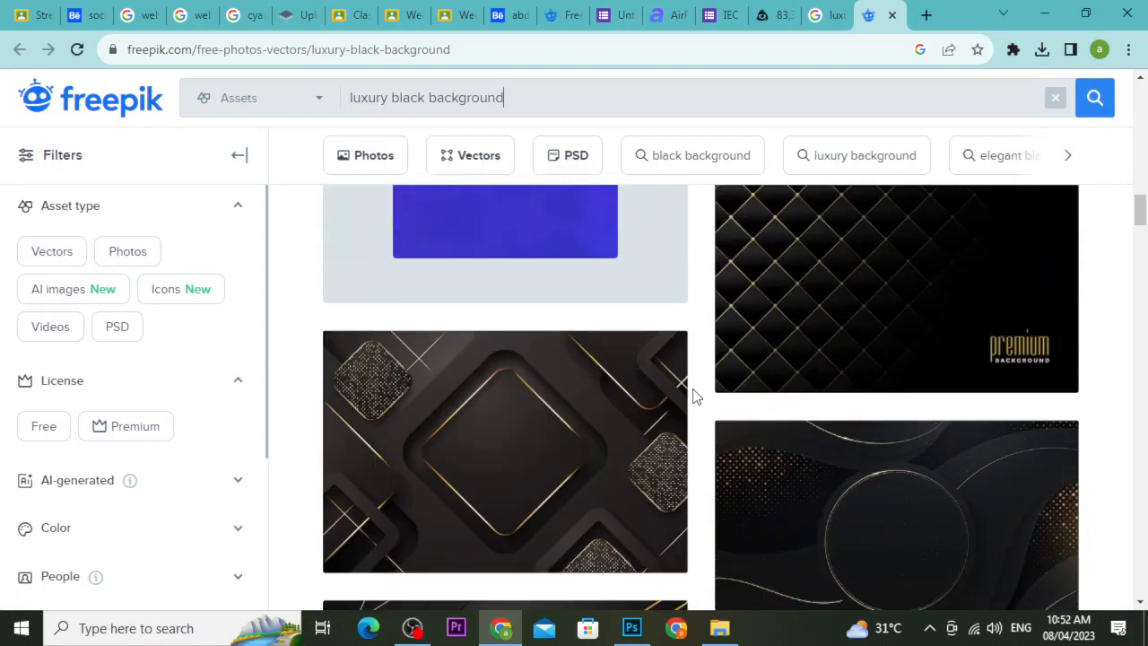
pyautogui.scroll(-4, 696, 396)
pyautogui.scroll(3, 696, 396)
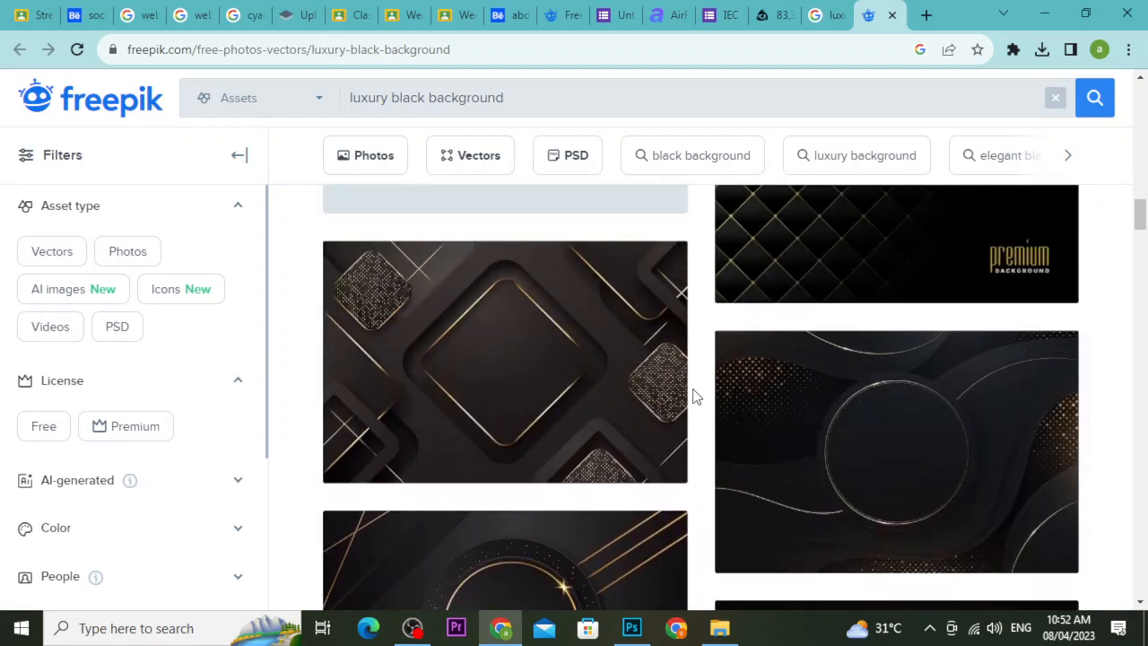
pyautogui.scroll(-2, 695, 396)
pyautogui.moveTo(659, 400)
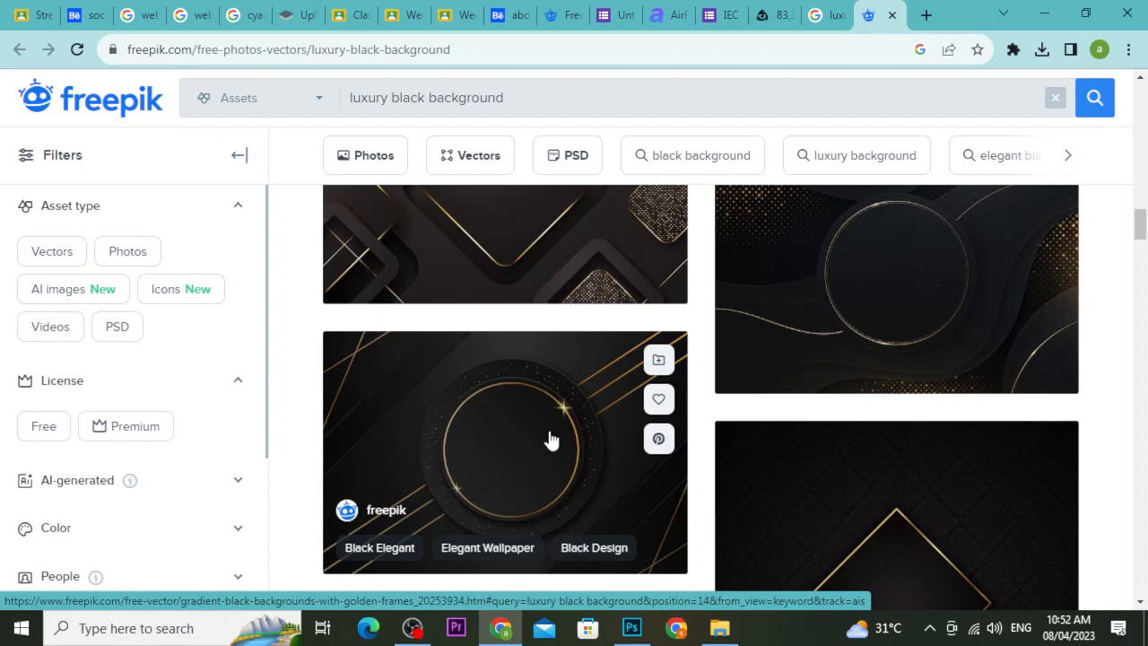
pyautogui.scroll(-4, 551, 440)
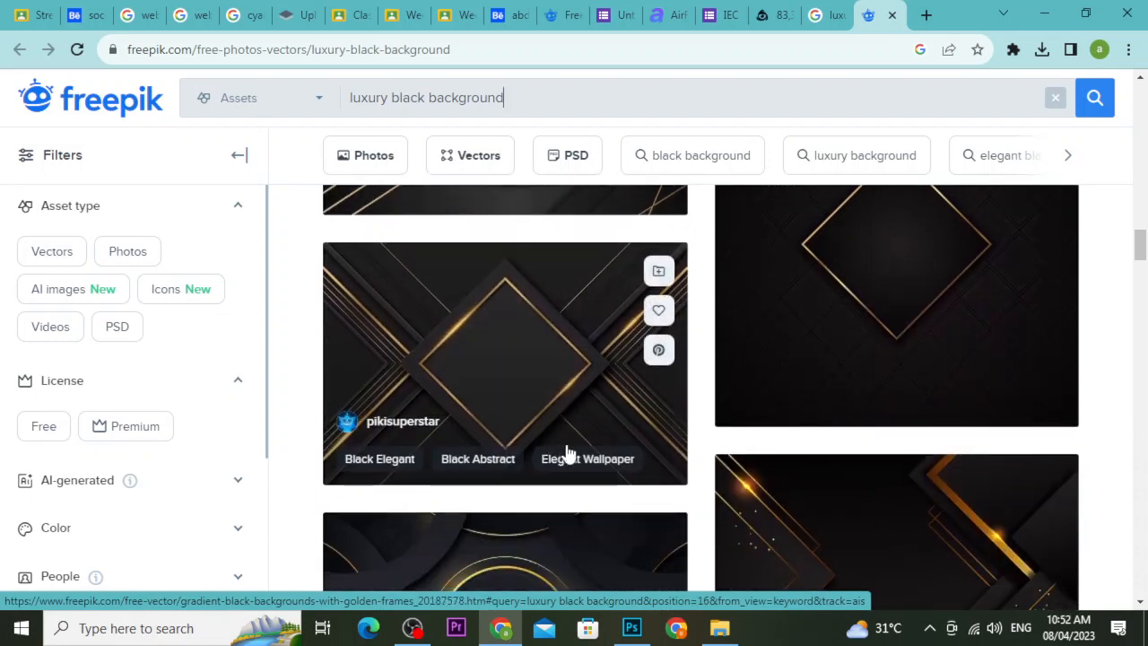
pyautogui.scroll(-2, 682, 464)
pyautogui.scroll(-2, 691, 464)
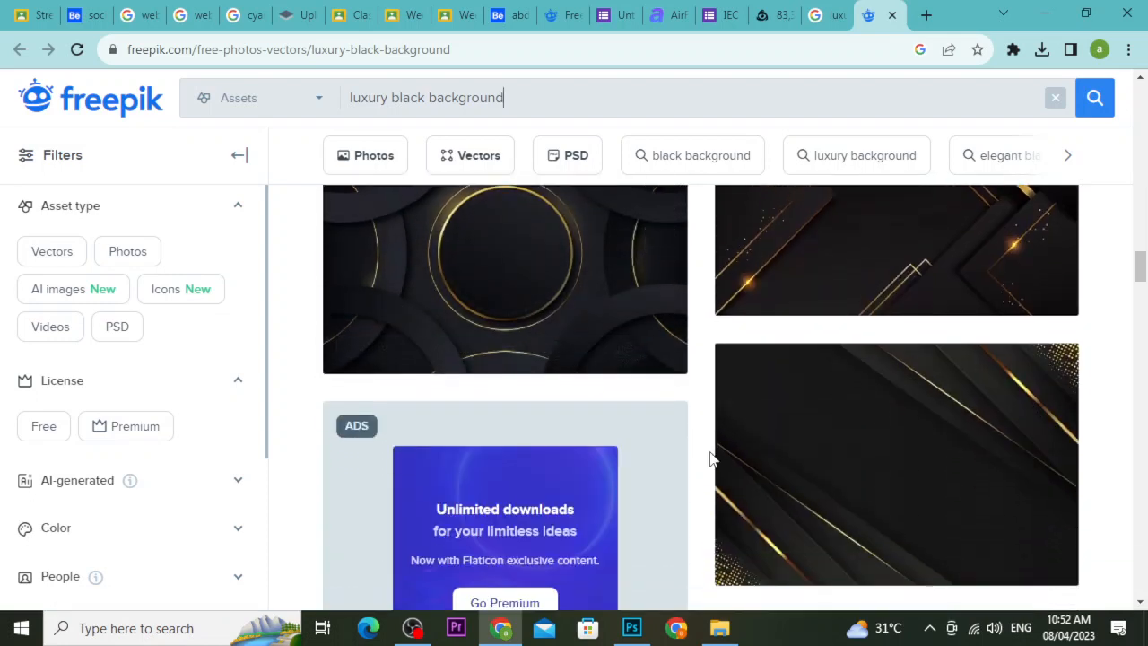
pyautogui.scroll(-3, 704, 458)
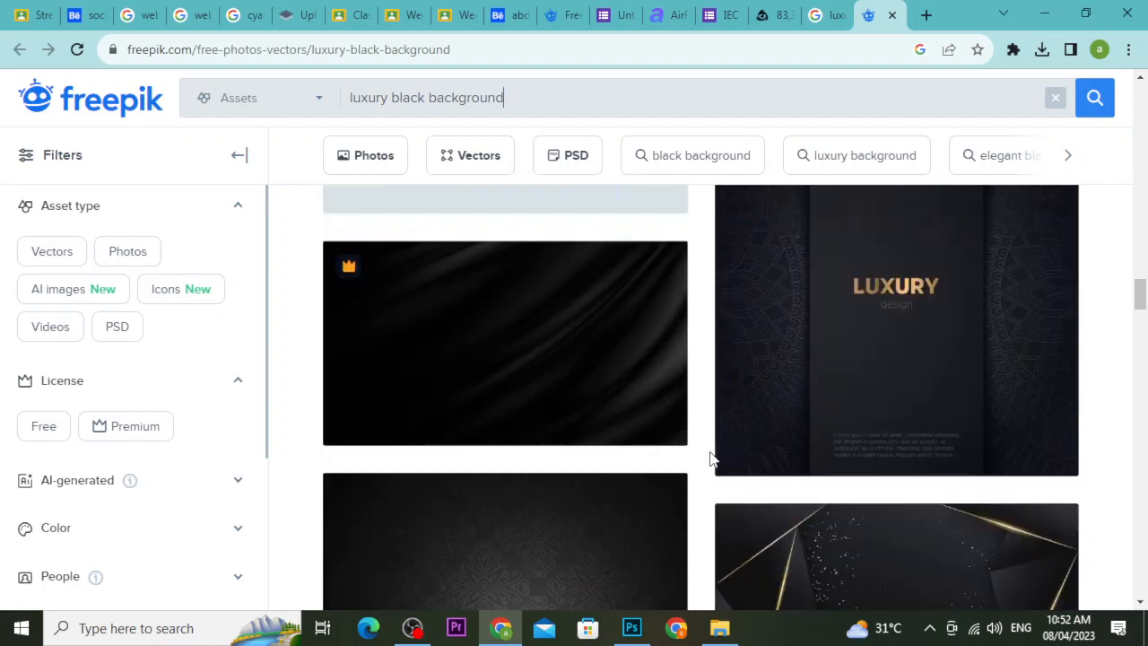
pyautogui.scroll(-2, 709, 461)
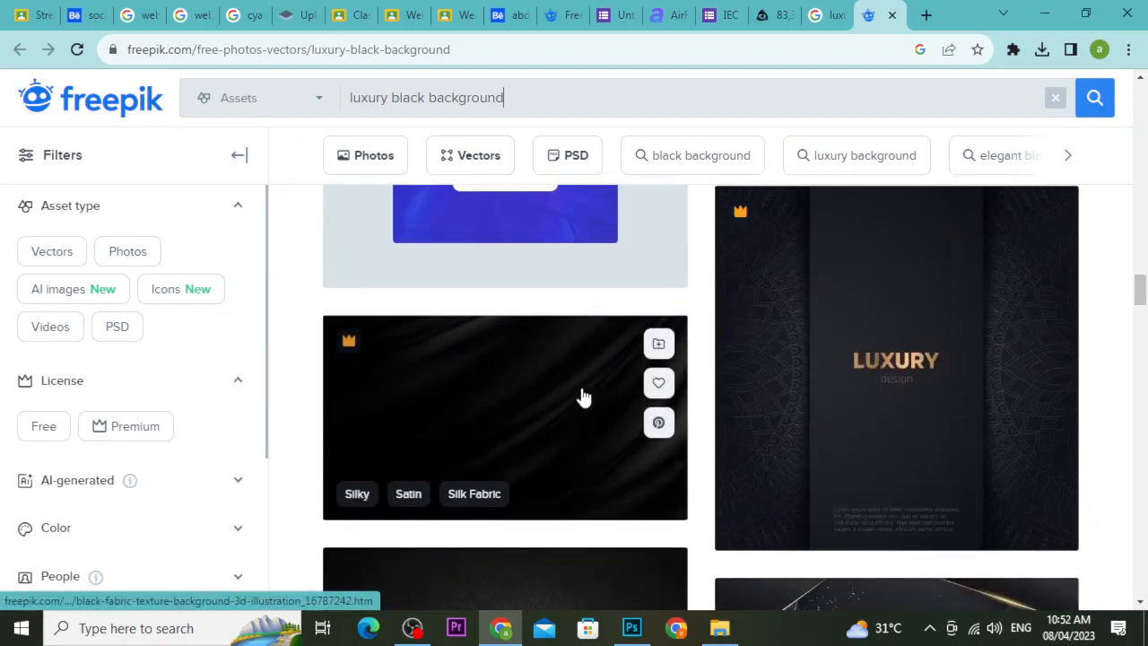
pyautogui.scroll(-5, 709, 404)
pyautogui.scroll(-2, 704, 406)
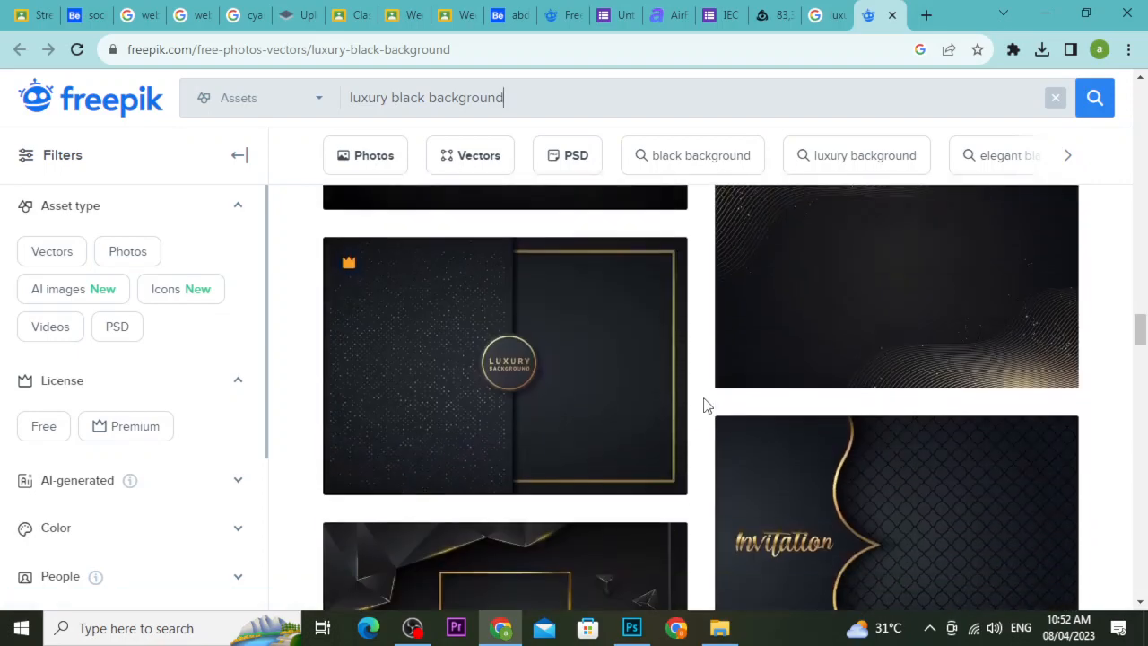
pyautogui.scroll(2, 704, 406)
pyautogui.scroll(-3, 705, 406)
pyautogui.scroll(-3, 704, 406)
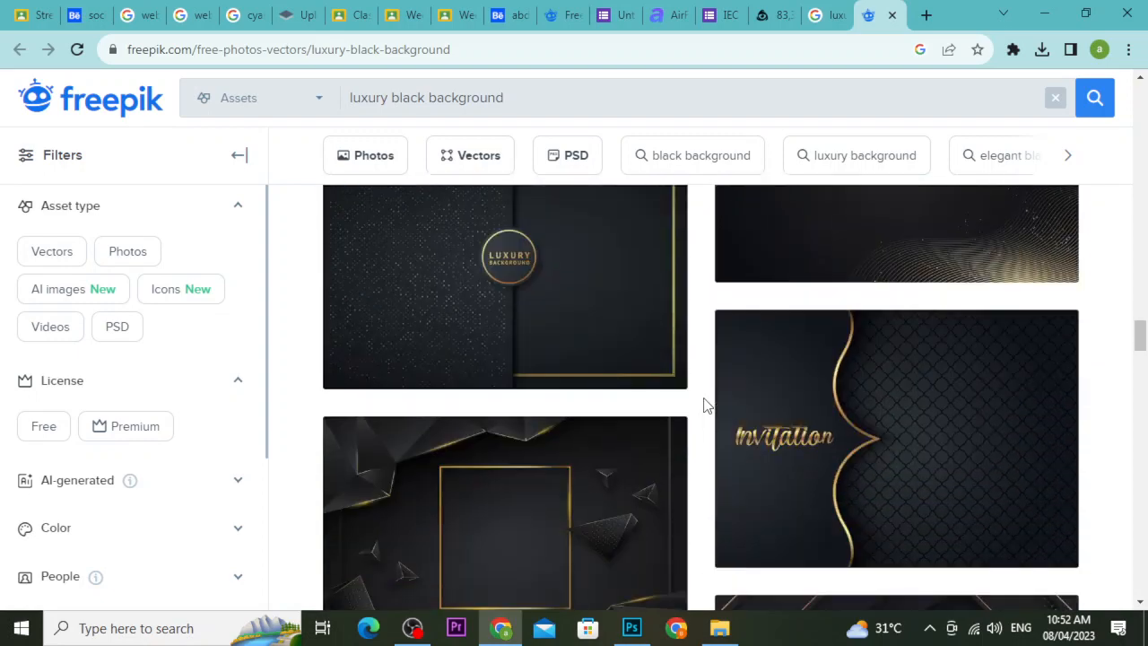
pyautogui.scroll(-3, 705, 404)
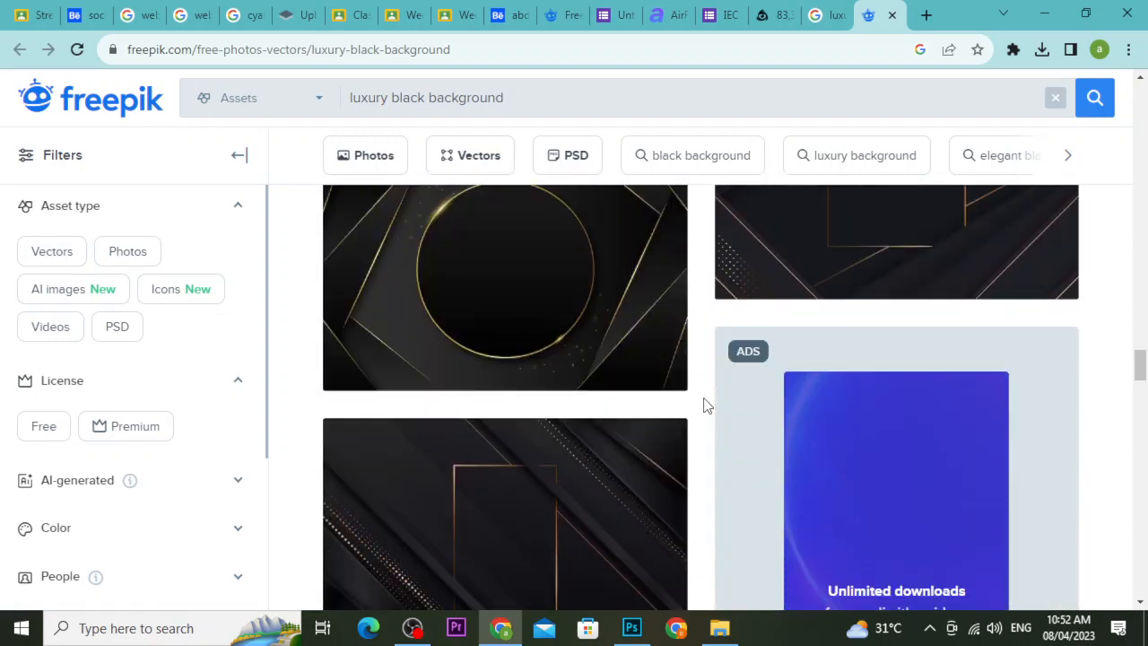
pyautogui.scroll(5, 705, 403)
pyautogui.click(827, 13)
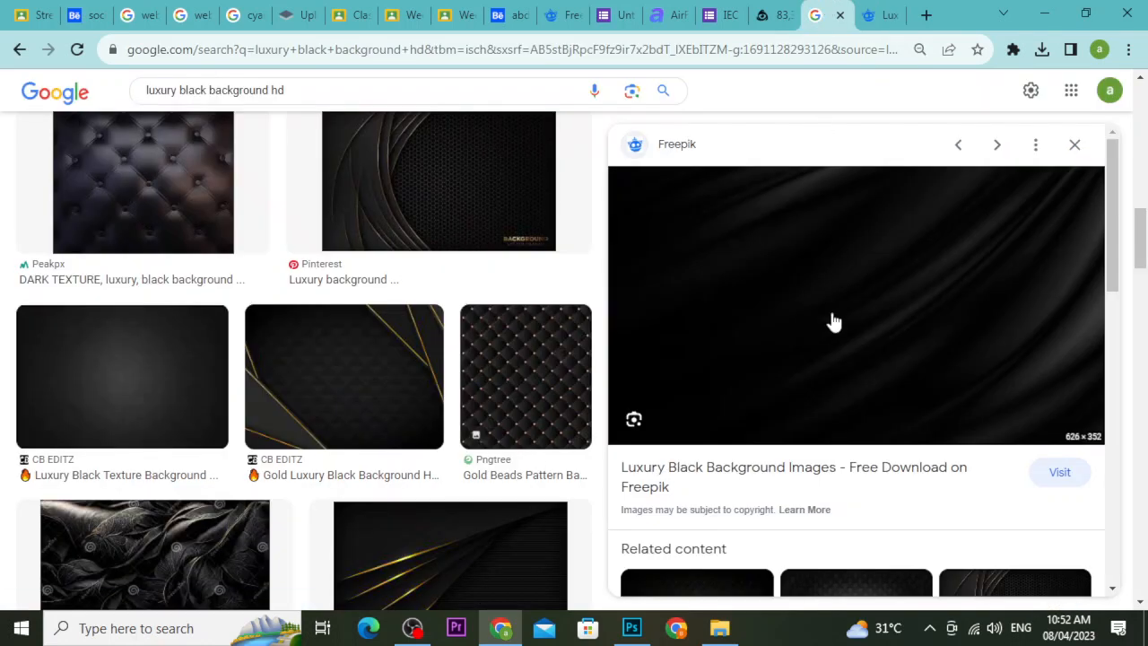
# Save the black fabric preview image into Downloads as an AVIF file.
pyautogui.rightClick(830, 321)
pyautogui.click(871, 474)
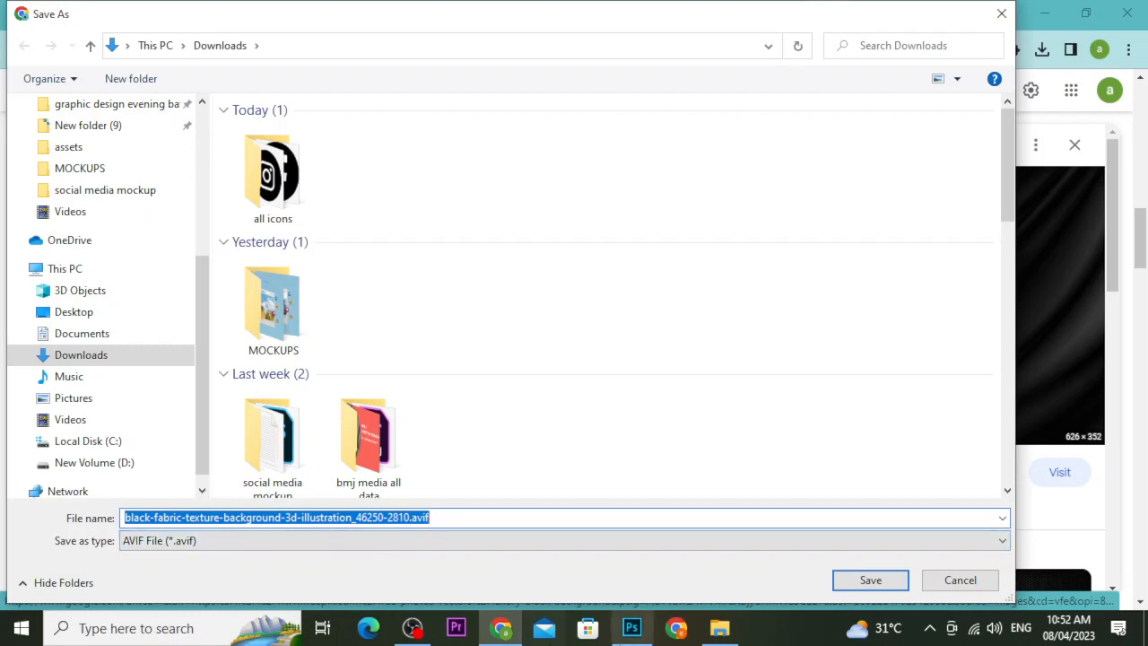
pyautogui.click(881, 580)
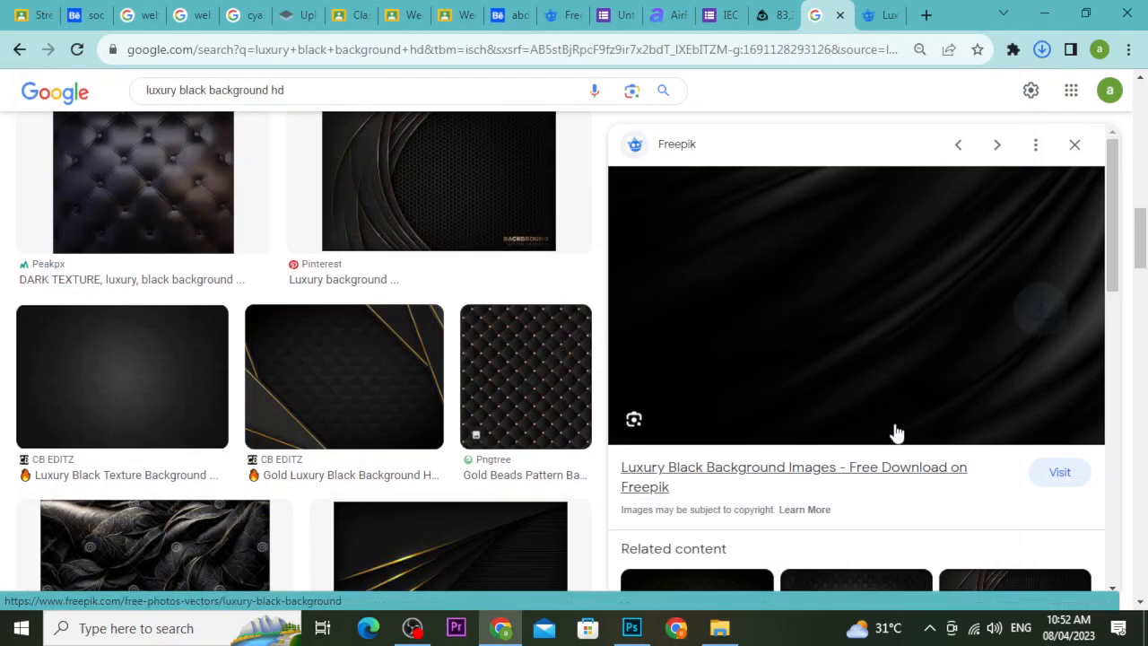
pyautogui.click(928, 15)
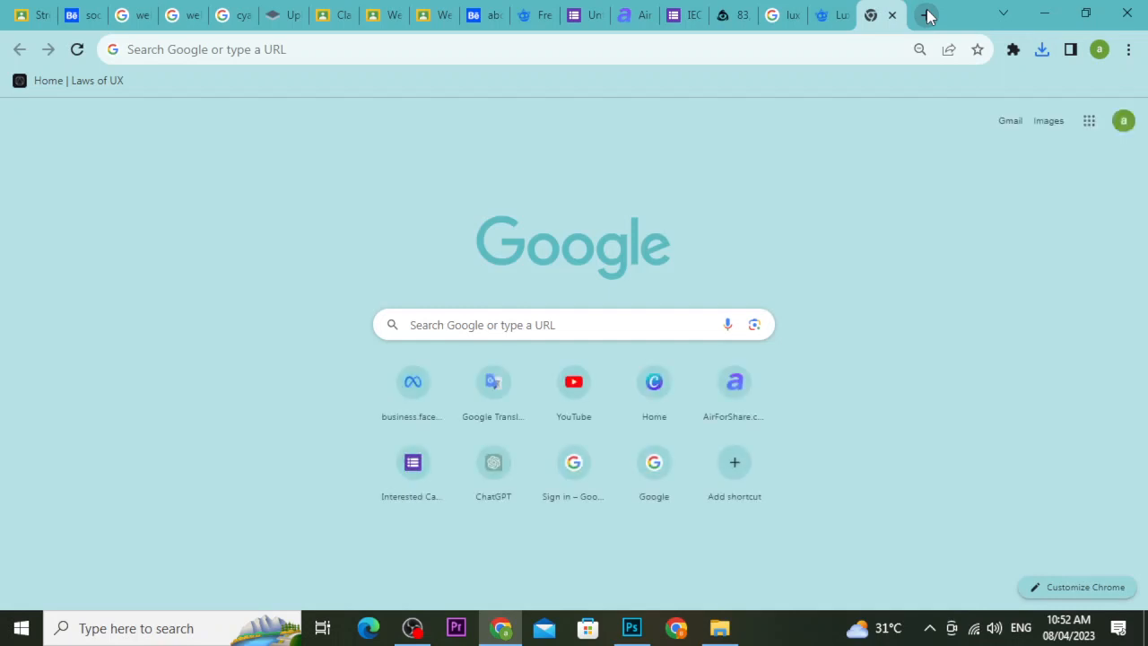
# Search 'avif to jpg' and open CloudConvert's AVIF to JPG converter page.
pyautogui.write('a')
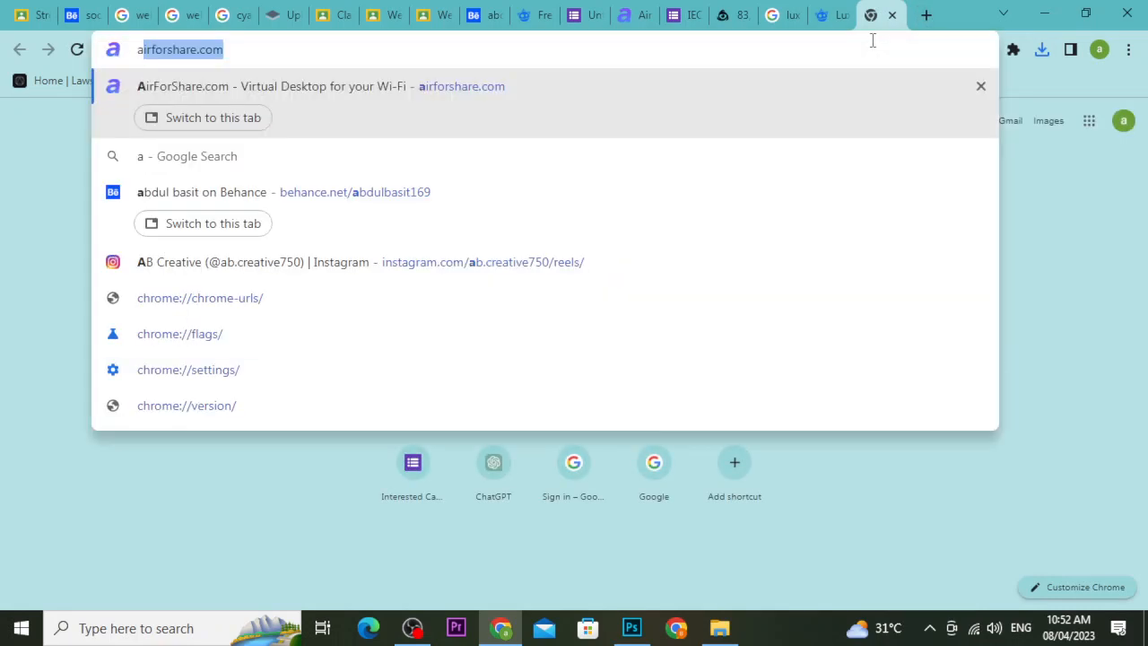
pyautogui.write('vif')
pyautogui.press('Down')
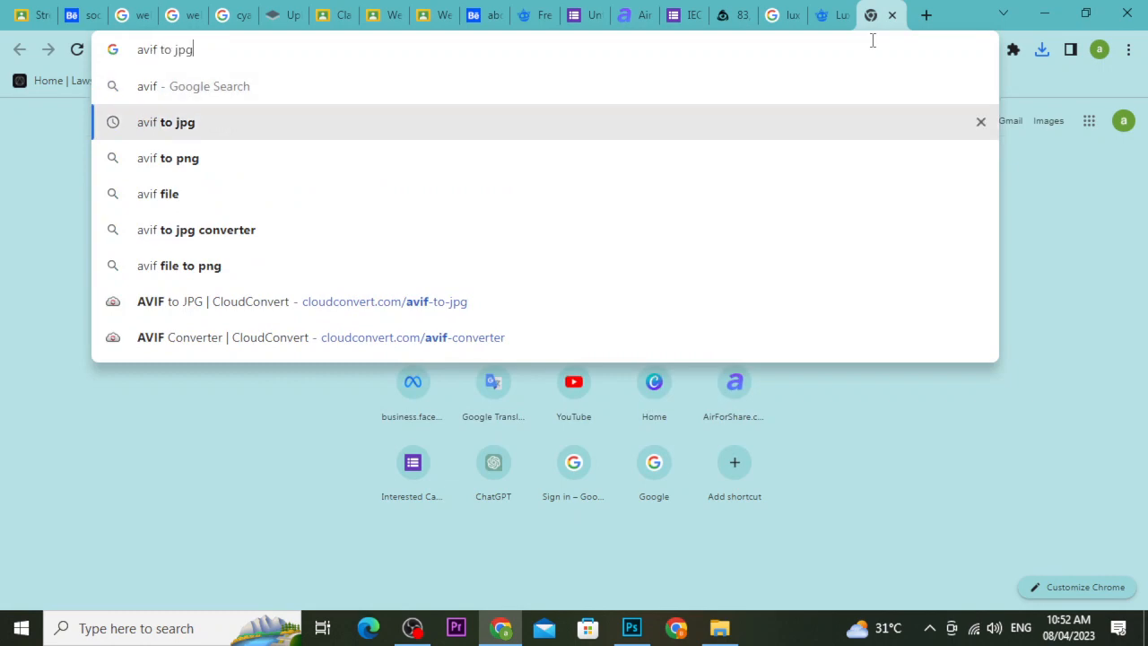
pyautogui.press('Return')
pyautogui.click(224, 264)
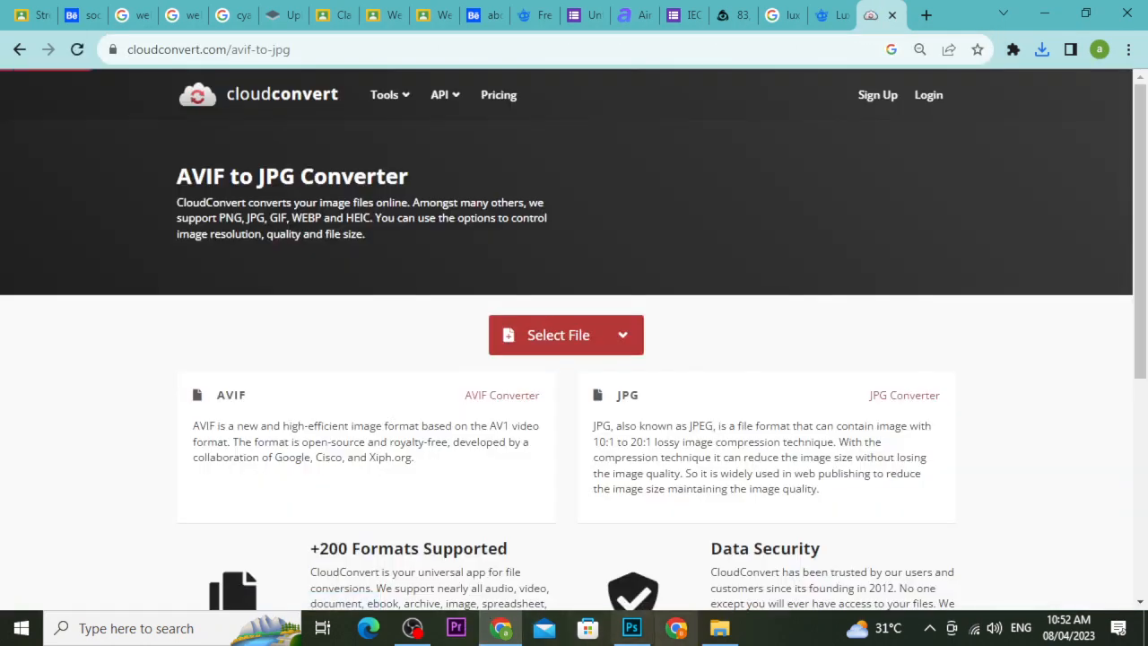
pyautogui.click(719, 630)
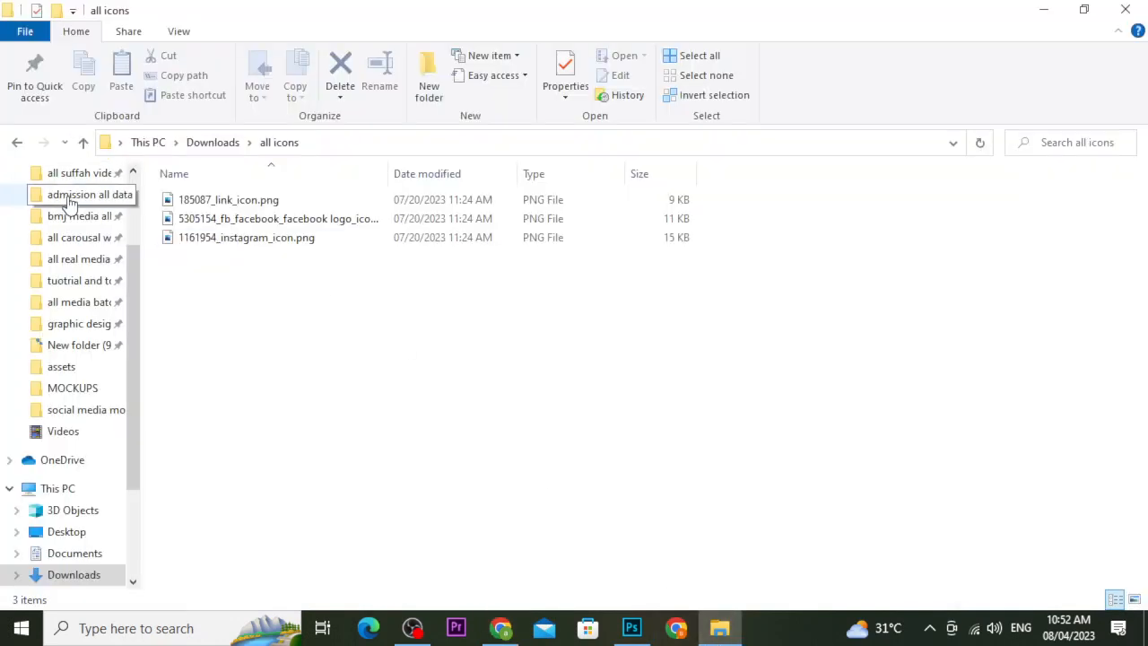
# Drag the black fabric AVIF file from Downloads onto CloudConvert to convert it to JPG.
pyautogui.scroll(3, 96, 229)
pyautogui.click(96, 227)
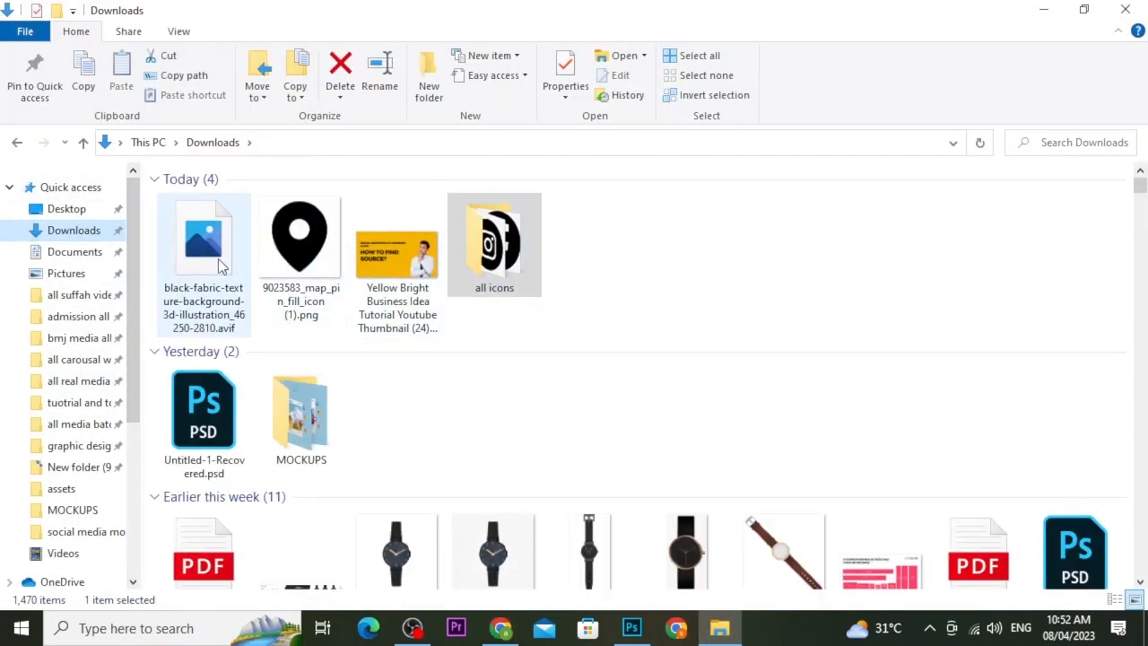
pyautogui.click(216, 262)
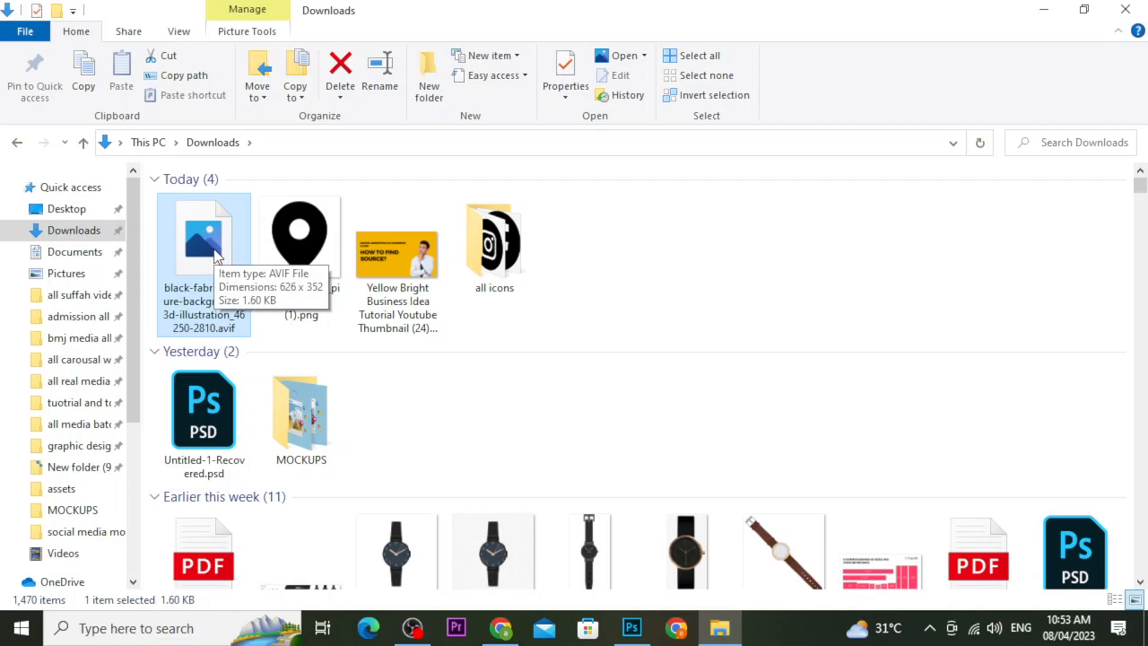
pyautogui.scroll(-1, 599, 583)
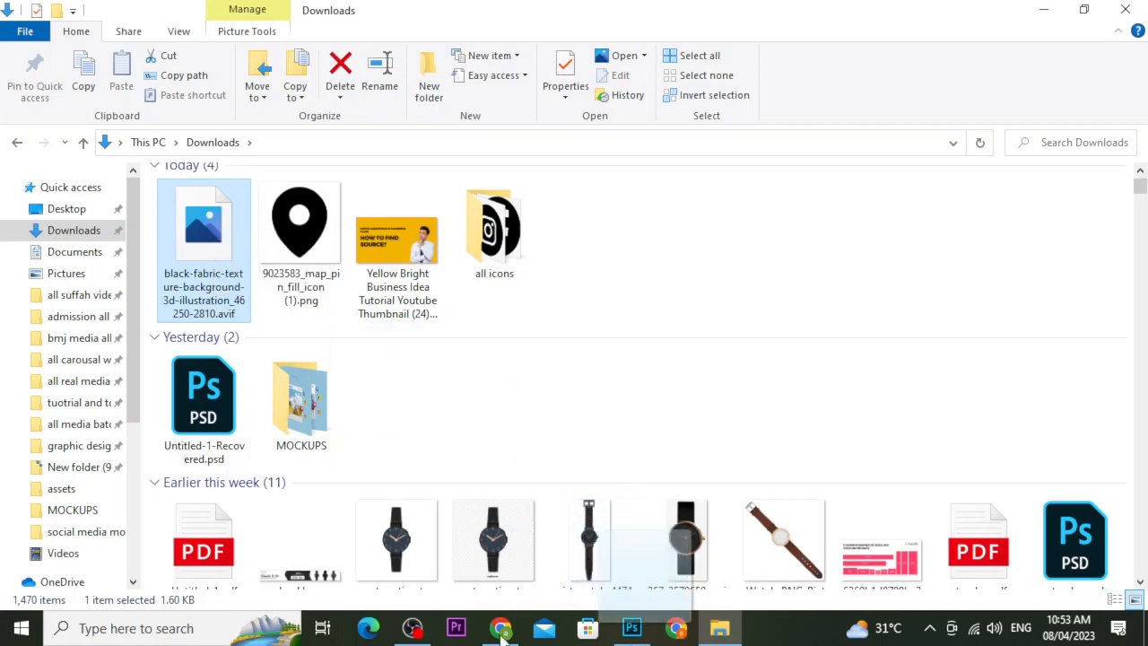
pyautogui.moveTo(644, 610); pyautogui.dragTo(568, 339)
# Convert the black fabric image to JPG in CloudConvert and download it to Downloads.
pyautogui.click(891, 379)
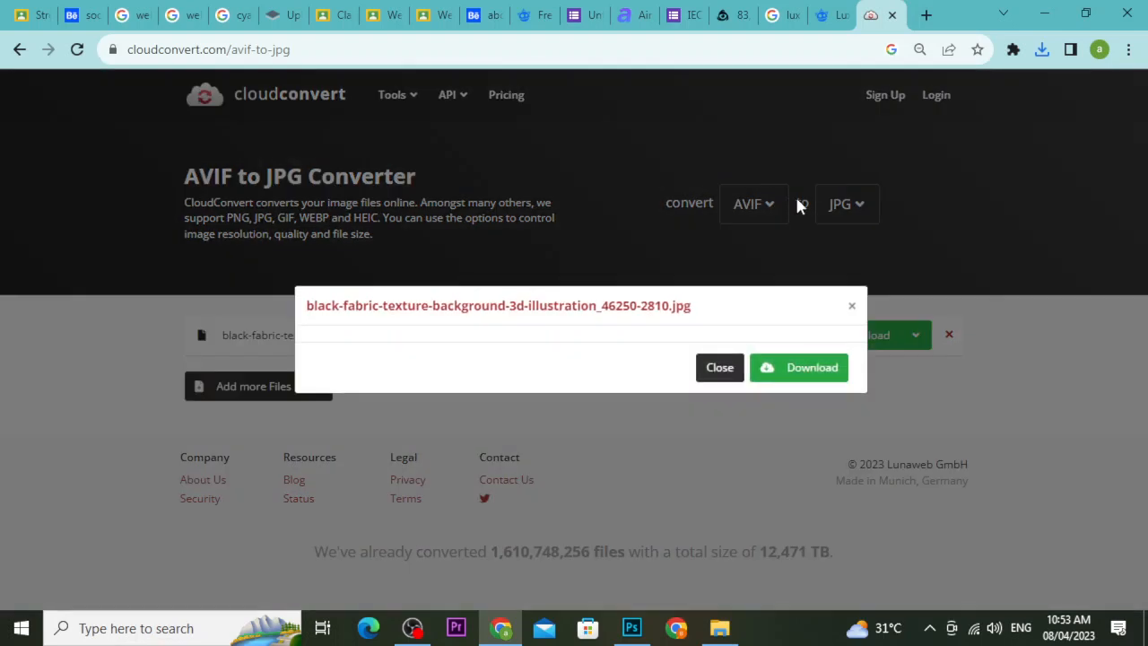
pyautogui.click(782, 489)
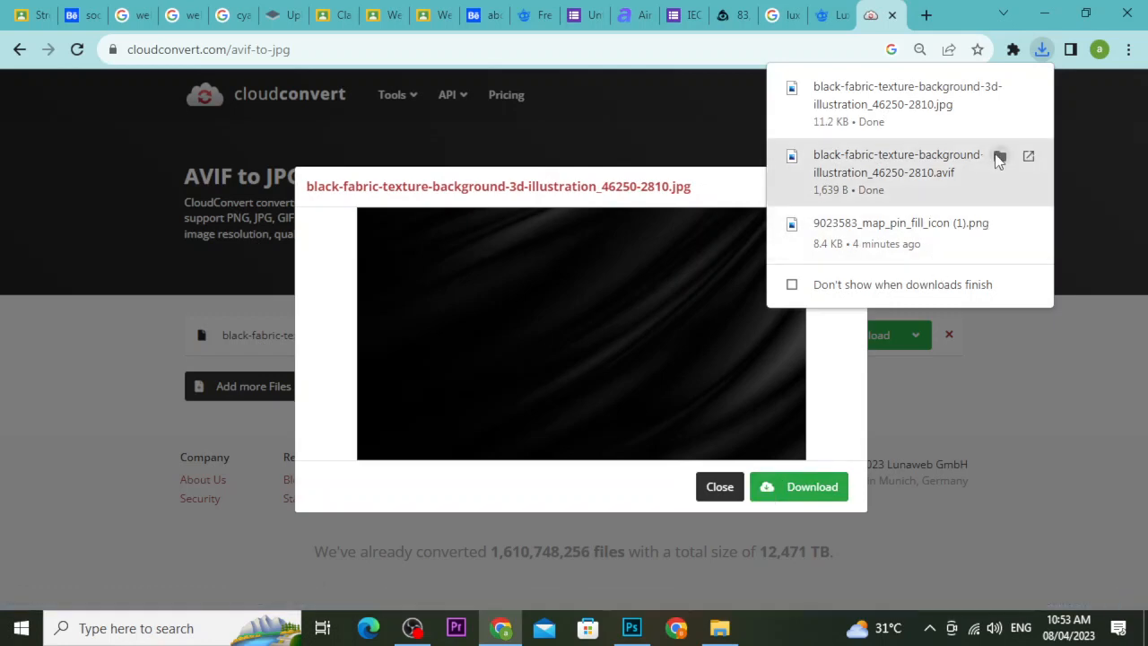
pyautogui.click(1001, 89)
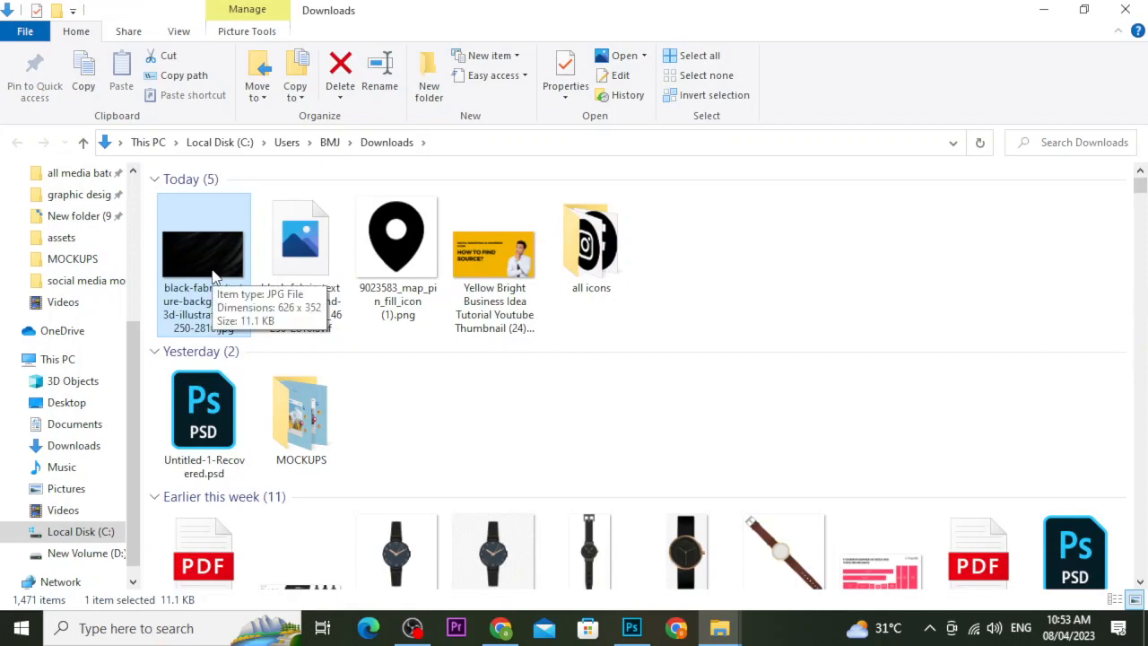
# Place the black fabric JPG into the Untitled-1 document with Place Embedded.
pyautogui.click(632, 628)
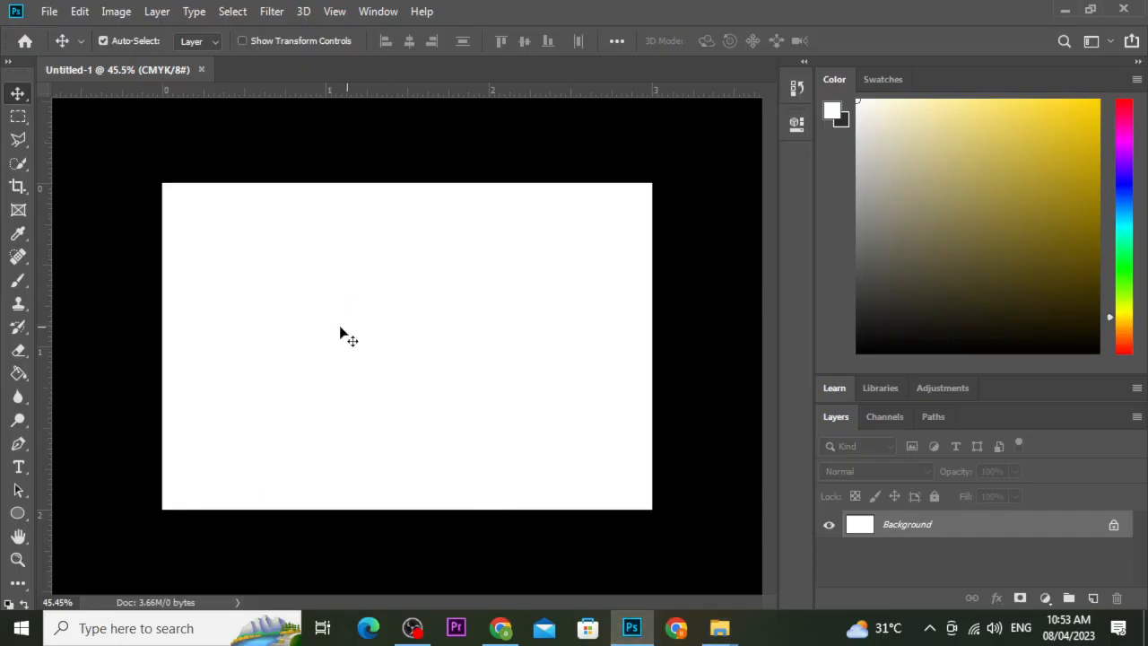
pyautogui.click(50, 11)
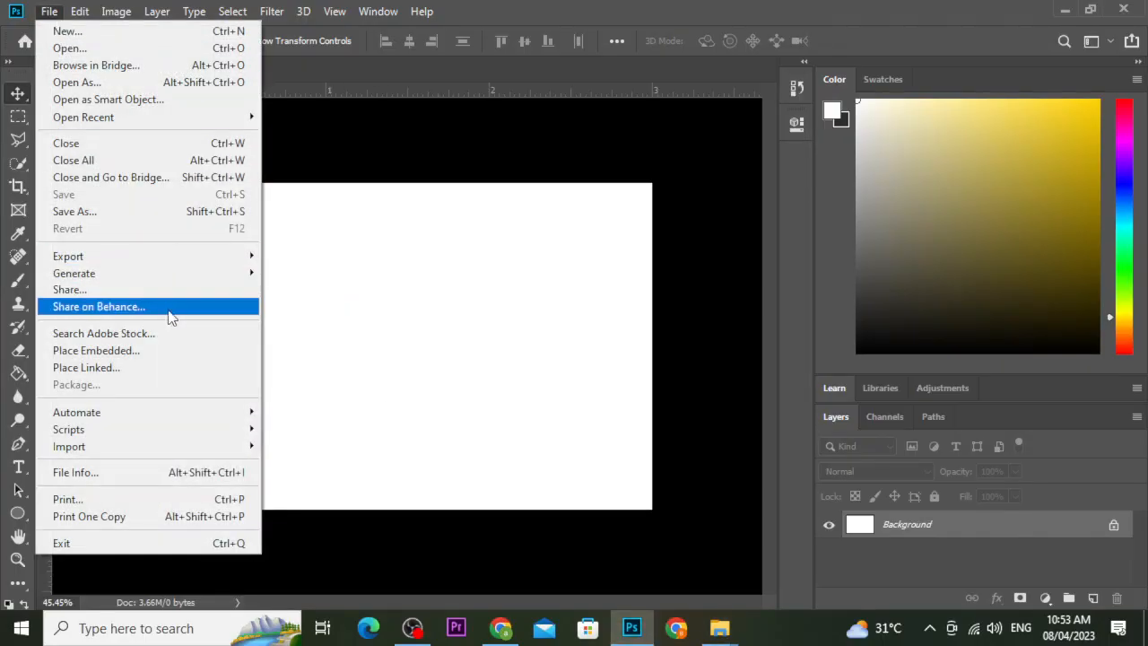
pyautogui.click(175, 356)
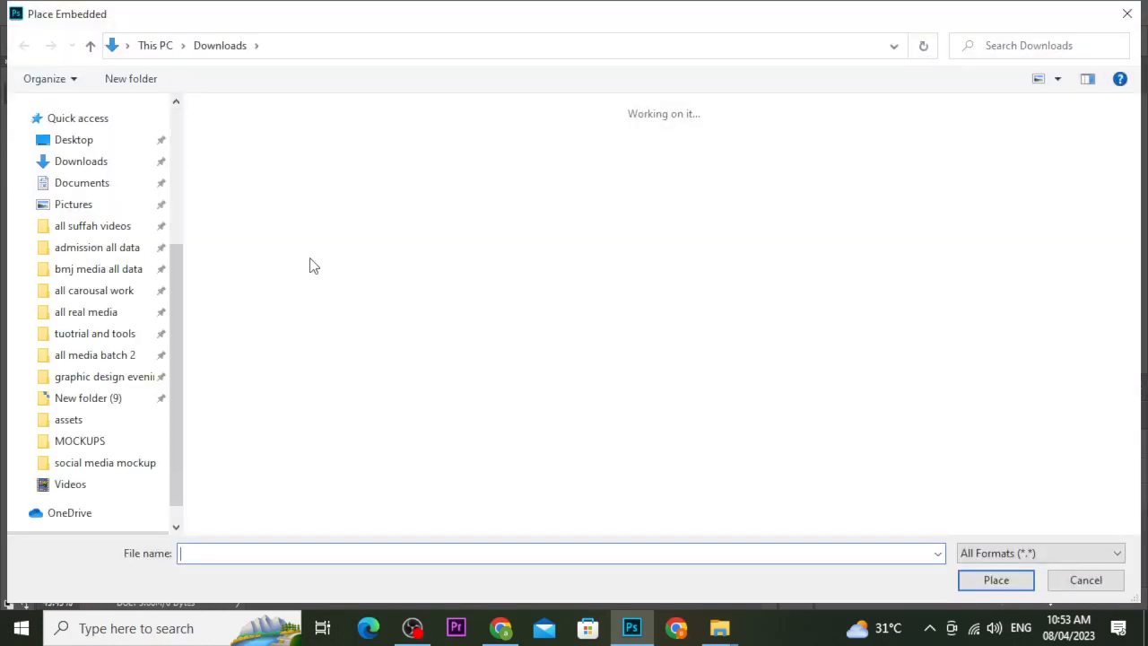
pyautogui.click(266, 190)
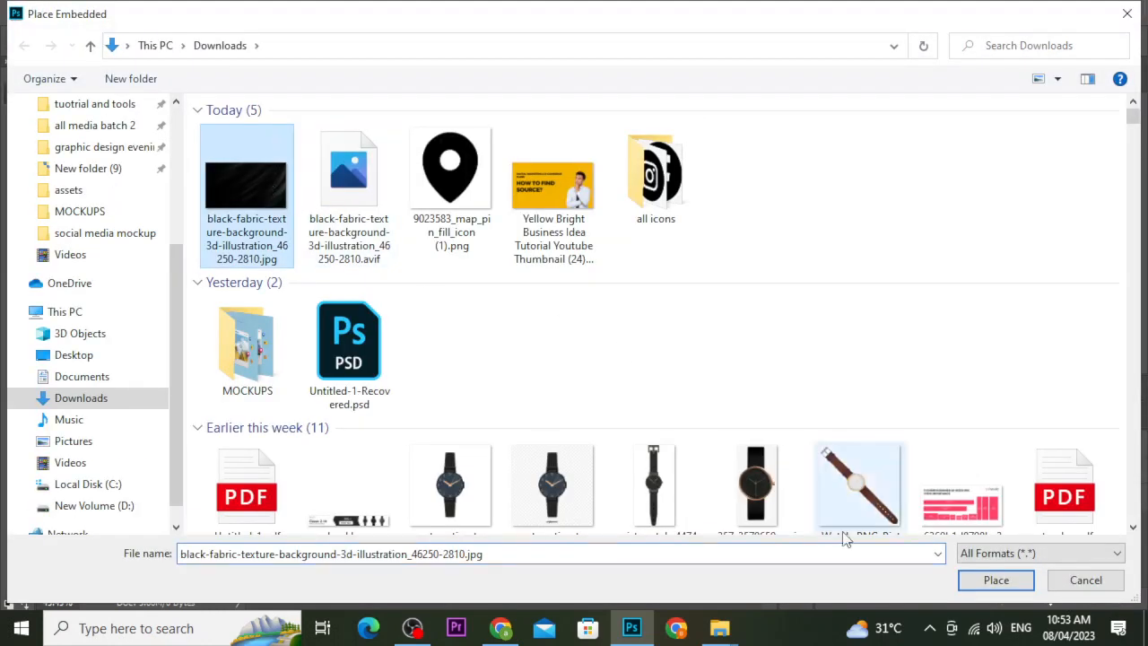
pyautogui.click(996, 579)
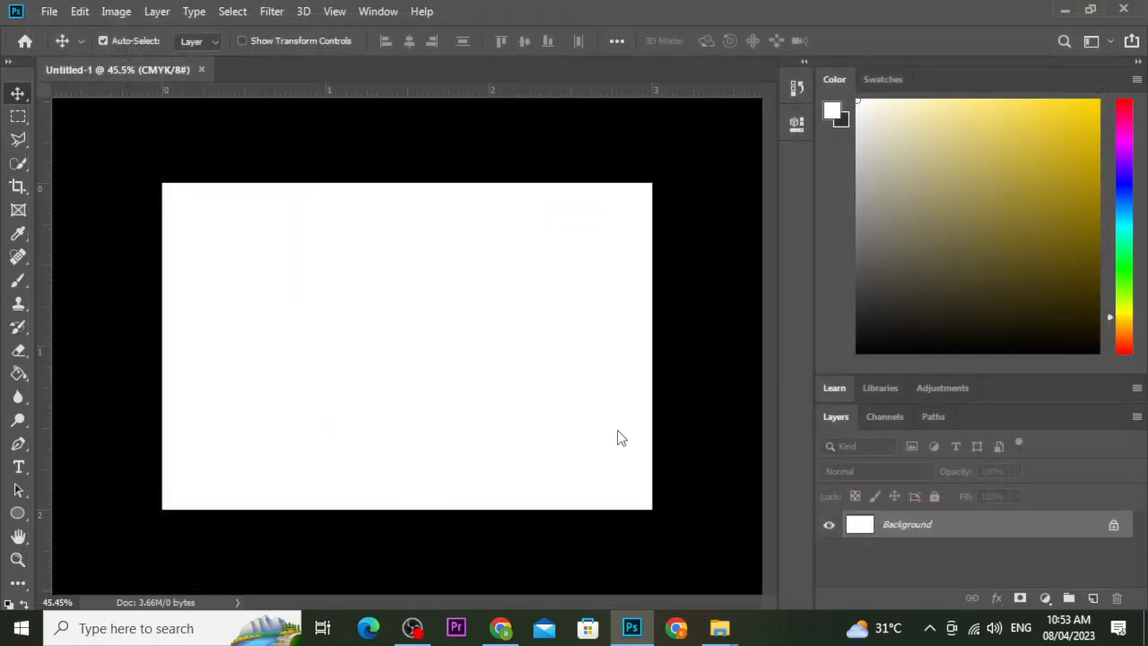
# Stretch the placed fabric image to cover the whole card and commit the transform.
pyautogui.moveTo(654, 485); pyautogui.dragTo(701, 510)
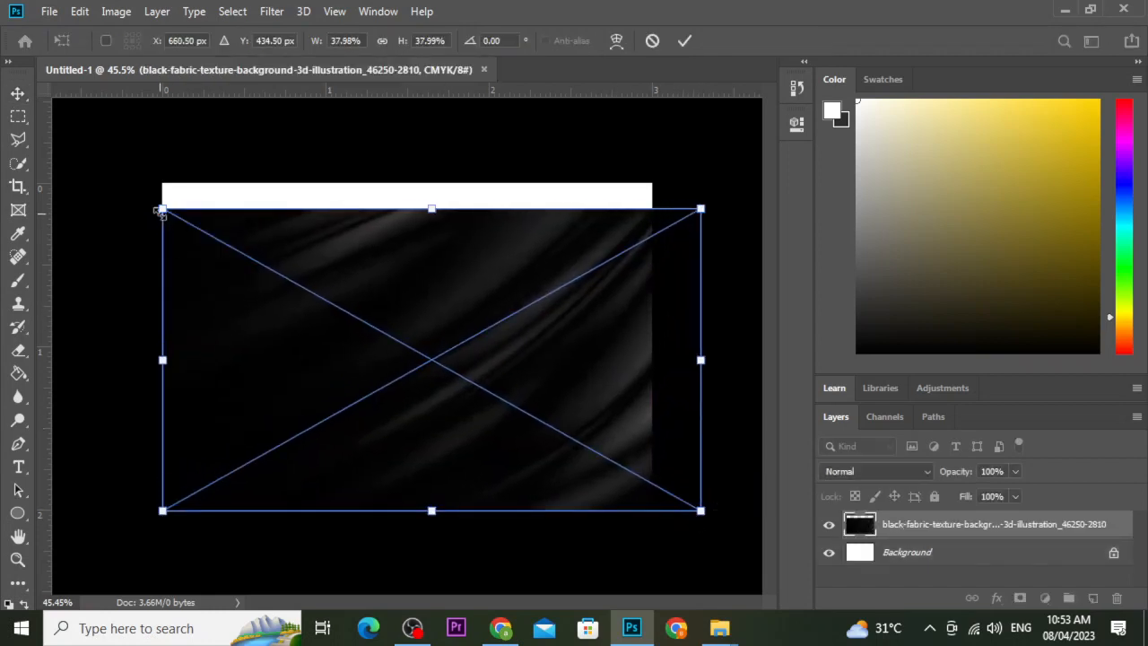
pyautogui.moveTo(163, 208); pyautogui.dragTo(118, 153)
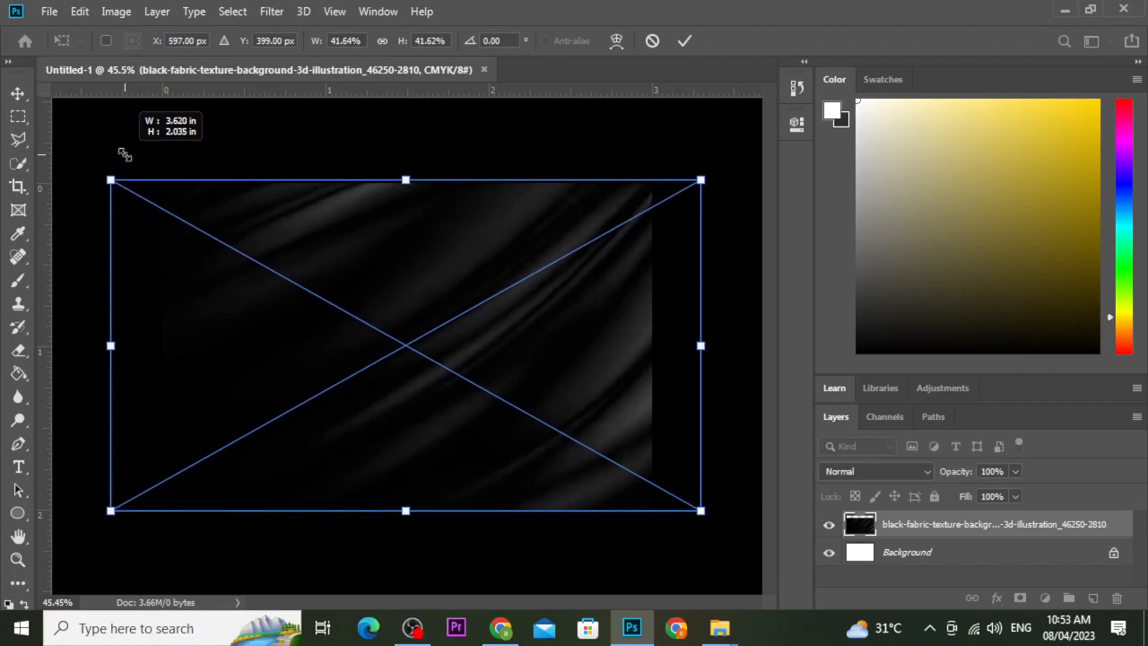
pyautogui.moveTo(654, 295); pyautogui.dragTo(625, 298)
pyautogui.click(685, 40)
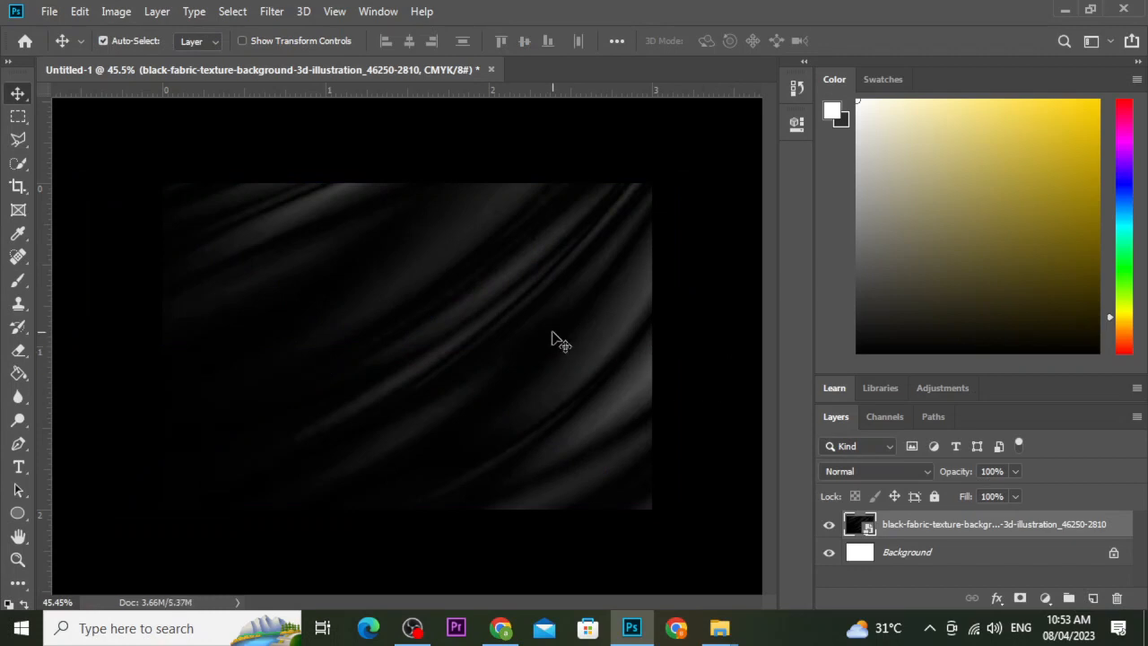
# Lock the fabric layer completely so it can no longer be moved.
pyautogui.hotkey('ctrl', '-')
pyautogui.hotkey('ctrl', '-')
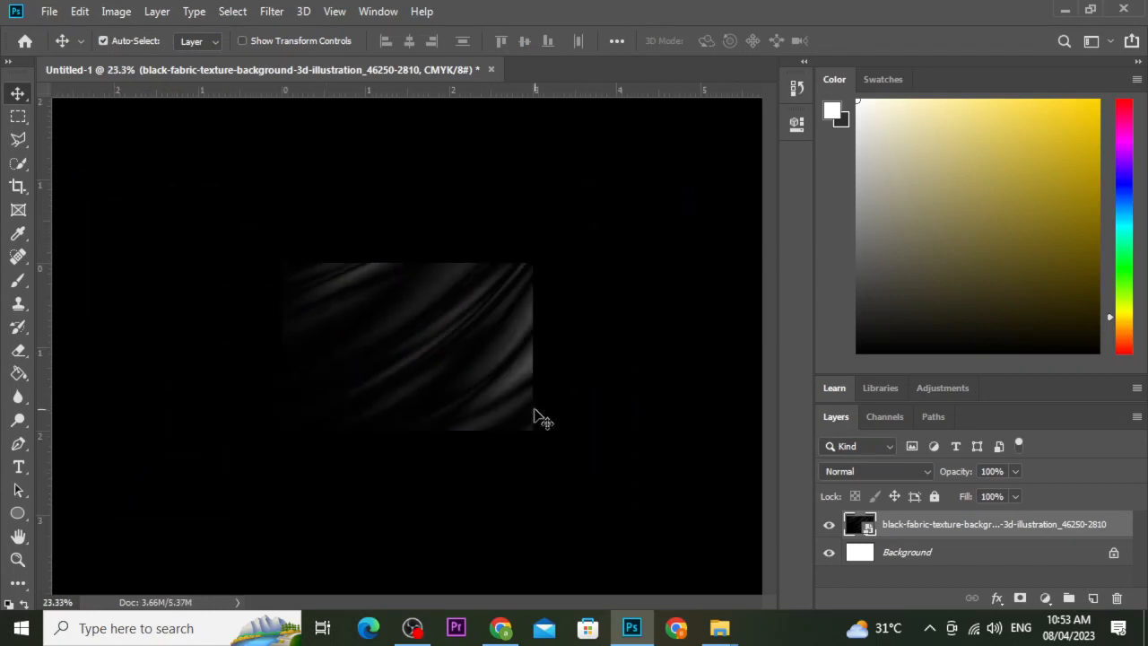
pyautogui.hotkey('ctrl', '+')
pyautogui.hotkey('ctrl', '+')
pyautogui.hotkey('ctrl', '+')
pyautogui.hotkey('ctrl', '-')
pyautogui.hotkey('ctrl', '-')
pyautogui.hotkey('ctrl', '-')
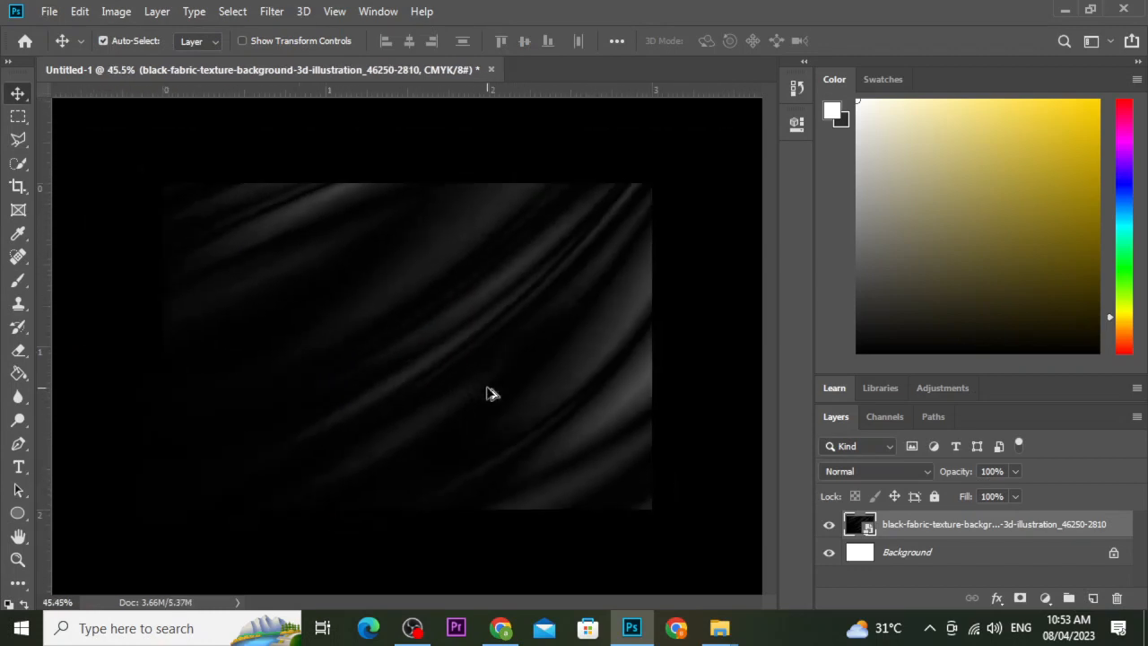
pyautogui.hotkey('ctrl', '+')
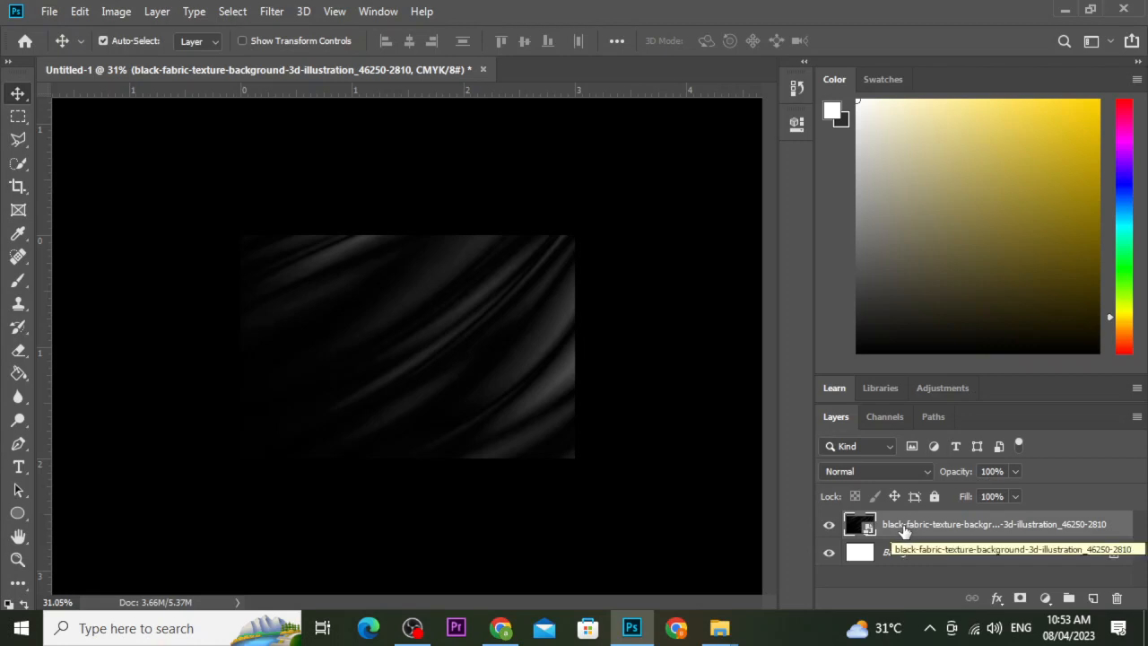
pyautogui.hotkey('ctrl', '/')
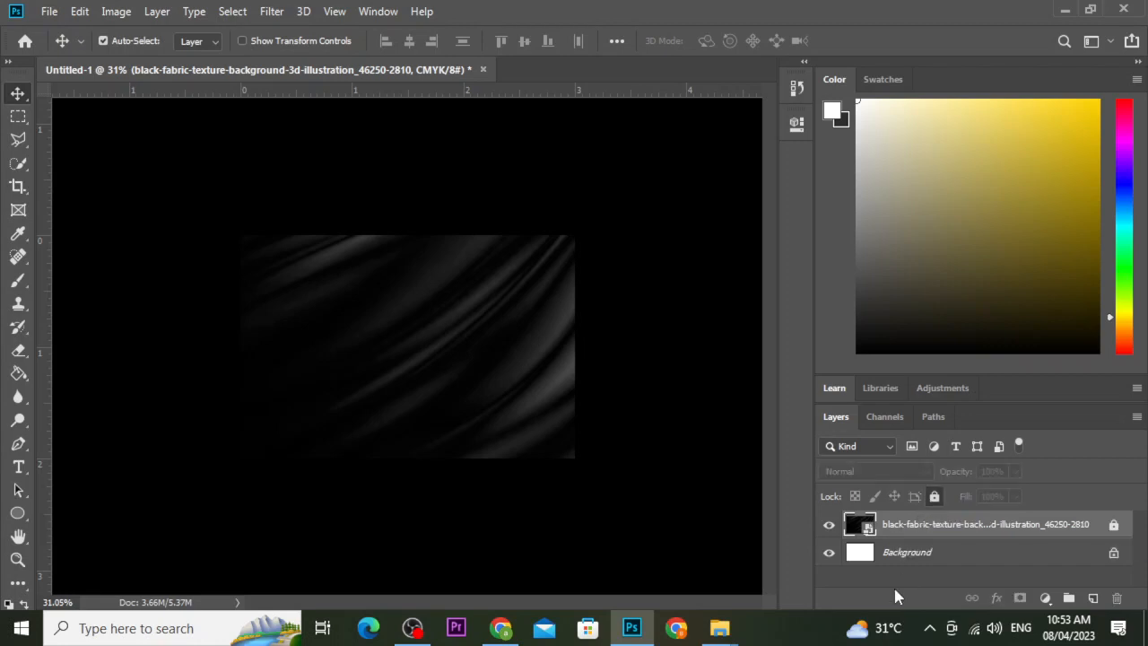
pyautogui.moveTo(454, 313); pyautogui.dragTo(479, 359)
pyautogui.moveTo(400, 324); pyautogui.dragTo(401, 378)
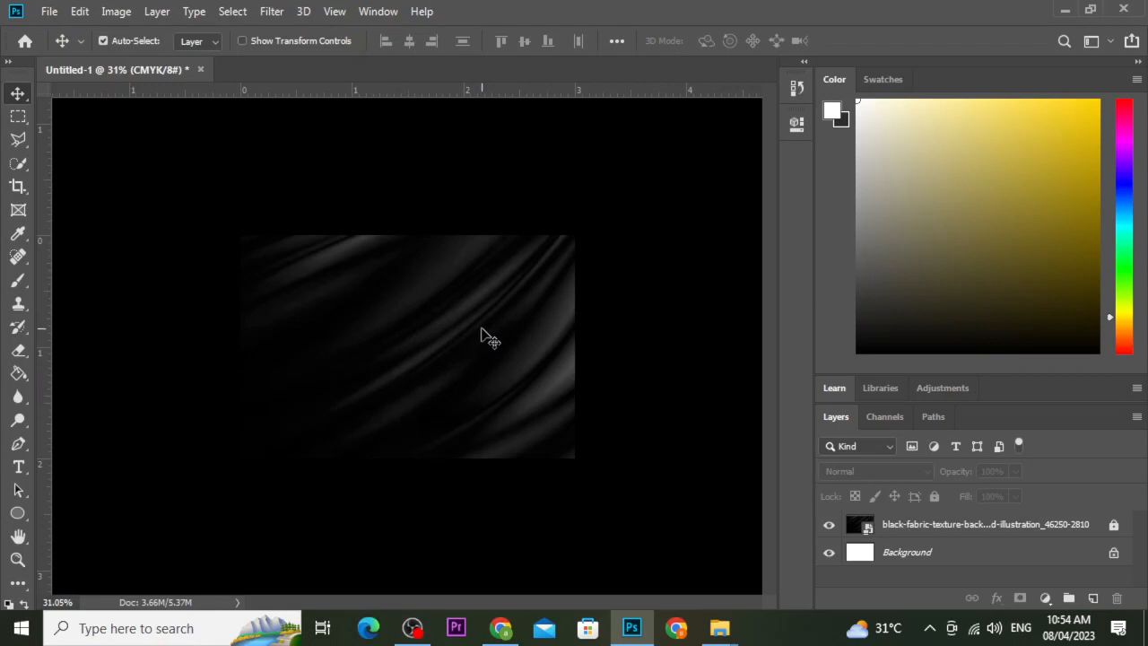
# Change the pasteboard colour around the card from Black to Light Gray.
pyautogui.rightClick(641, 204)
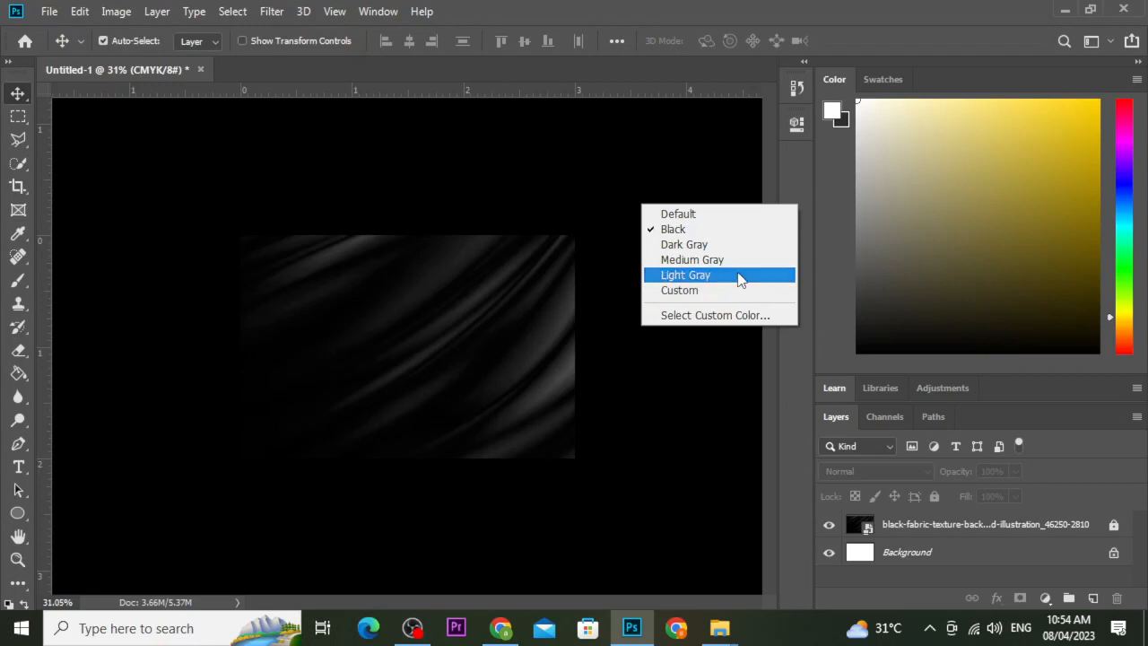
pyautogui.click(737, 275)
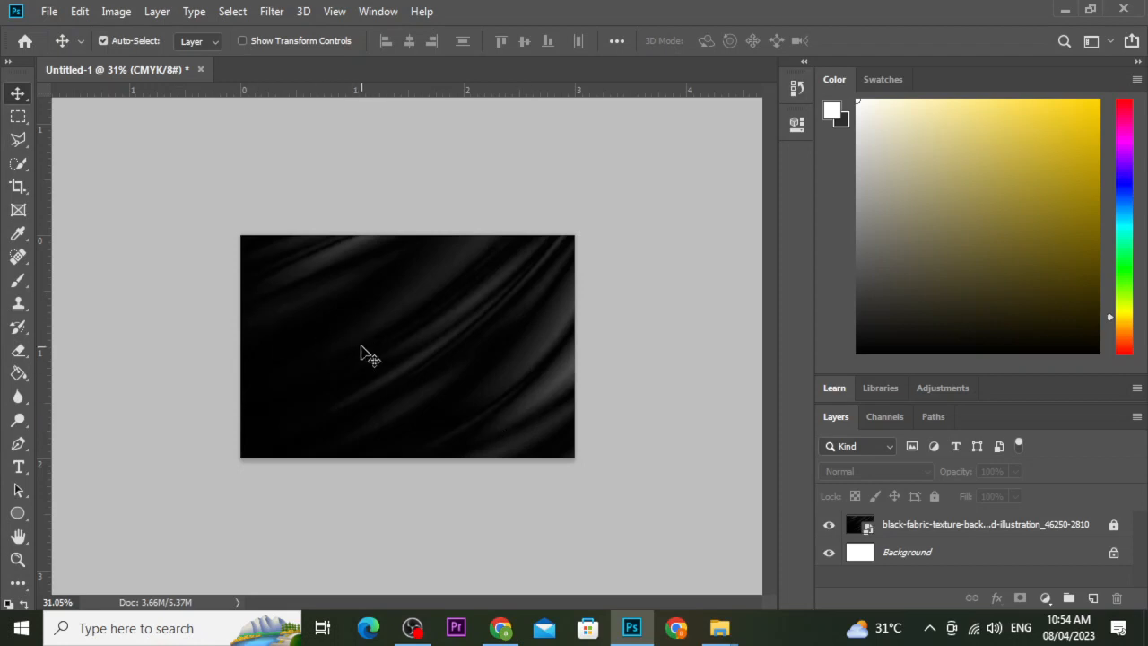
pyautogui.press('t')
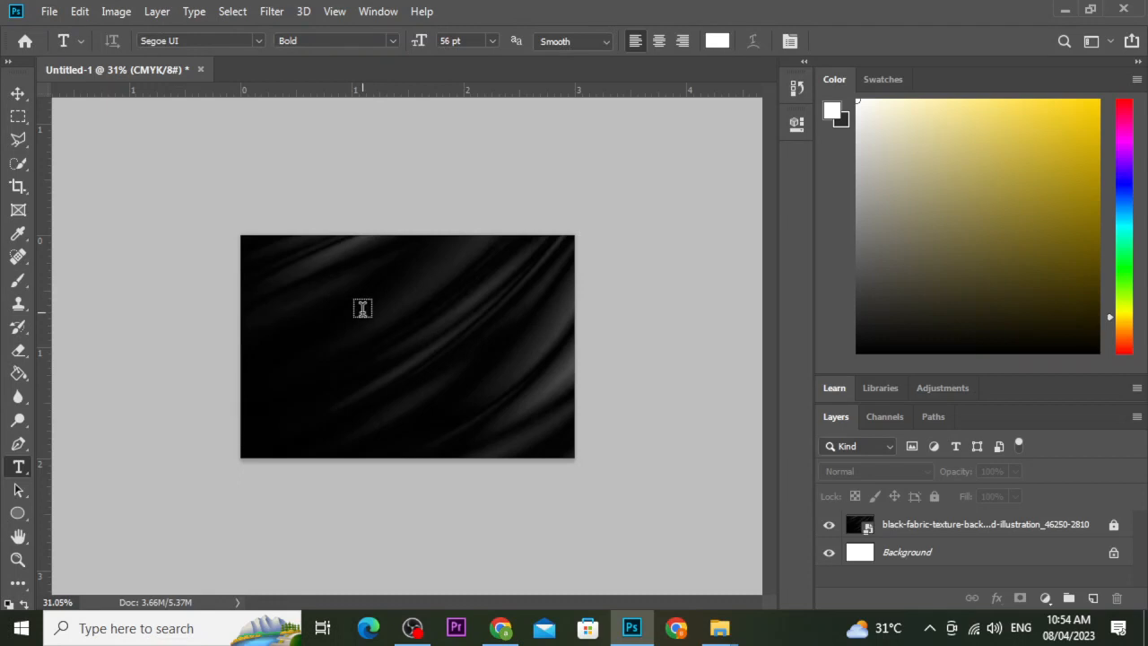
# Type the heading 'BASO TEXTILE' on the card, fixing the typo, and select the line.
pyautogui.click(362, 310)
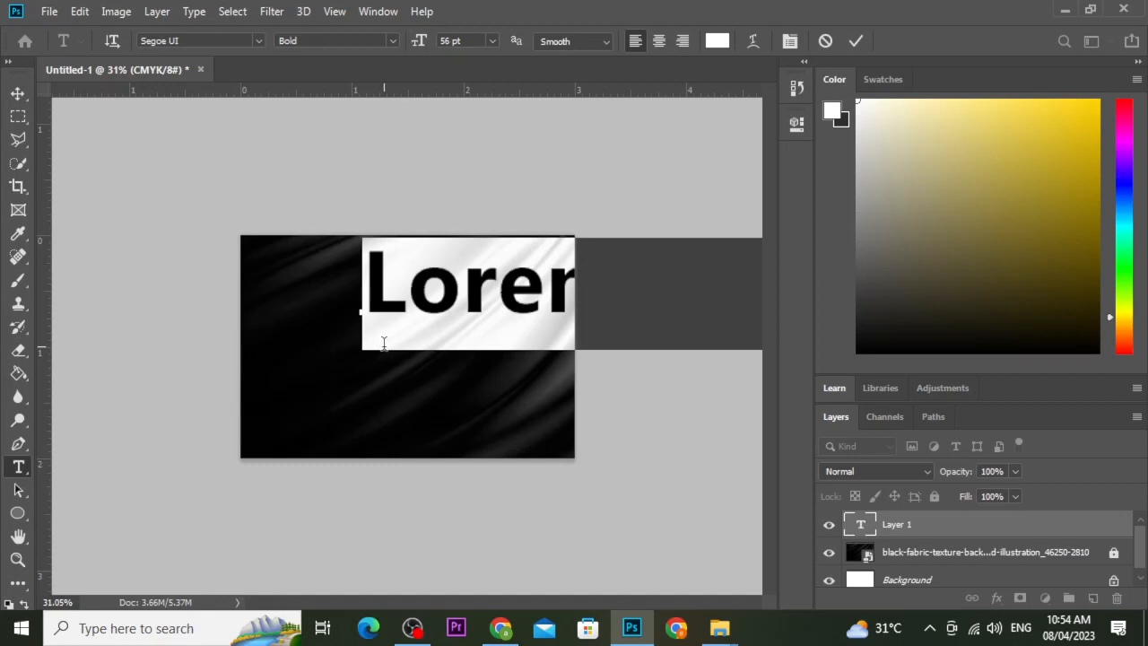
pyautogui.write('BAS')
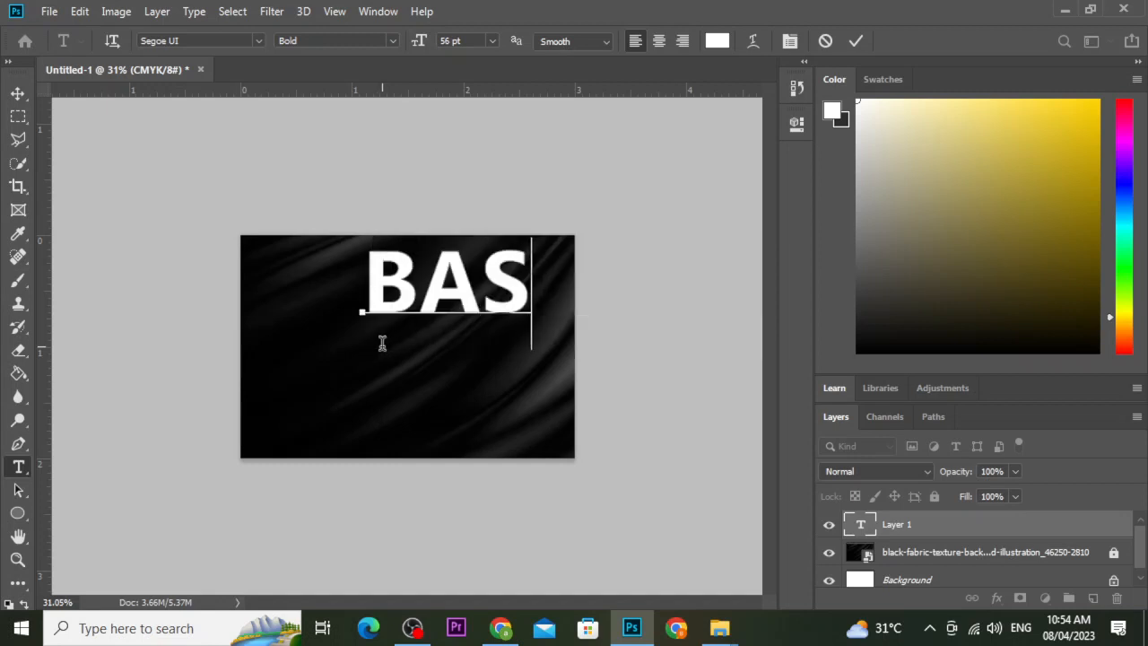
pyautogui.write('C TEC')
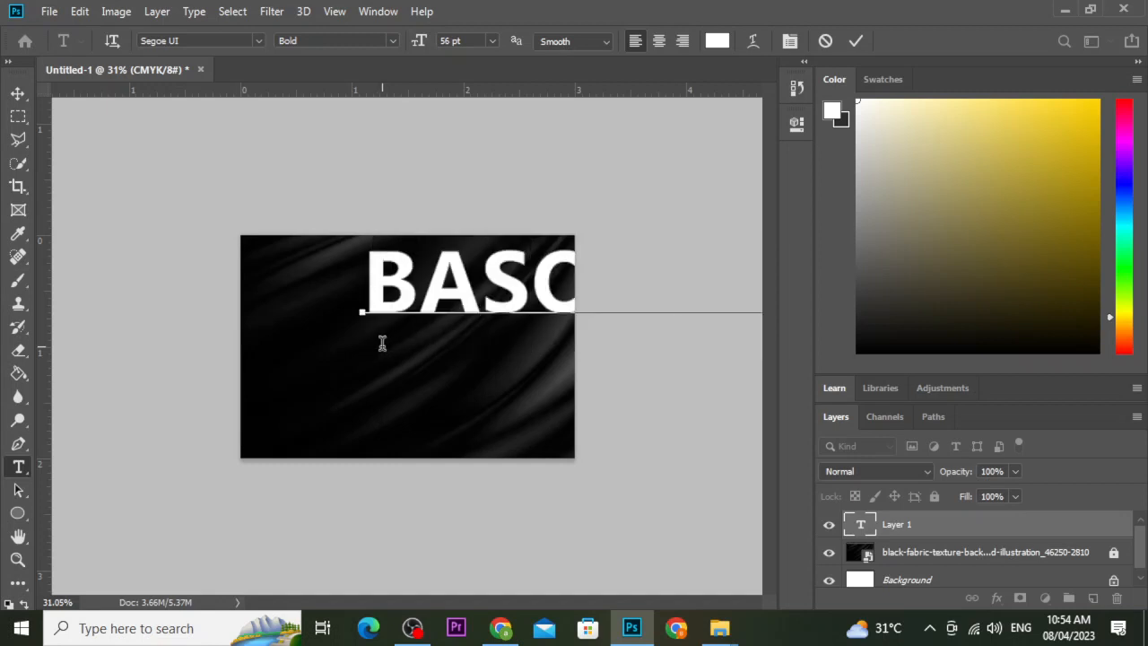
pyautogui.doubleClick(404, 292)
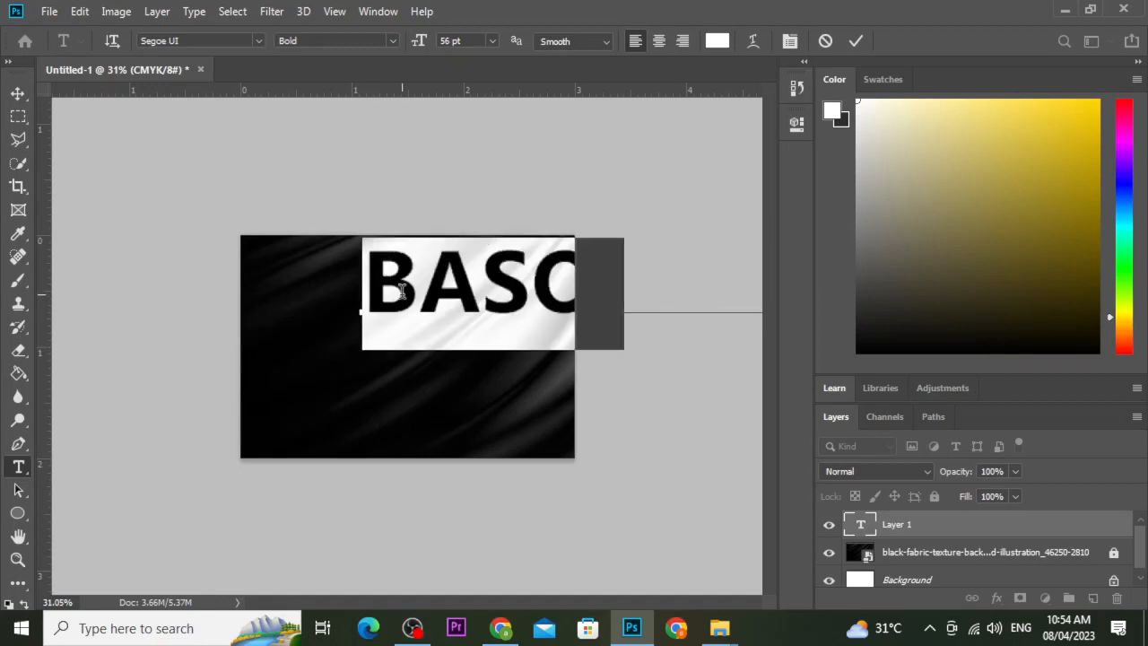
pyautogui.click(418, 278)
pyautogui.tripleClick(418, 278)
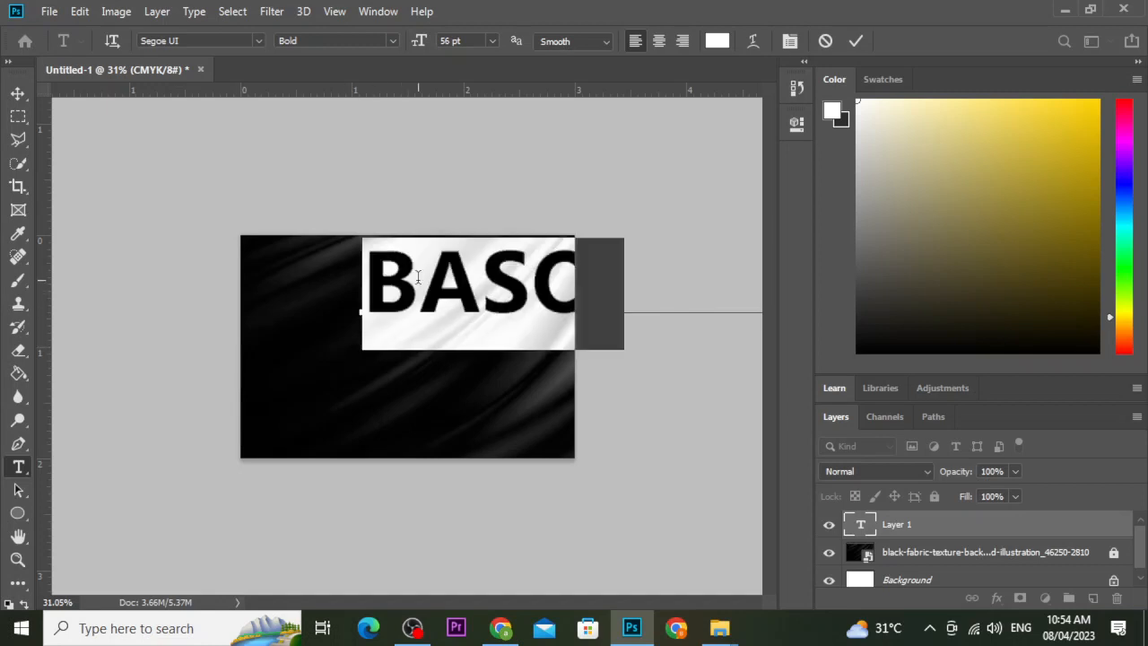
# Resize the heading, trying 40, 26 and 18 pt before settling on 14 pt.
pyautogui.click(450, 40)
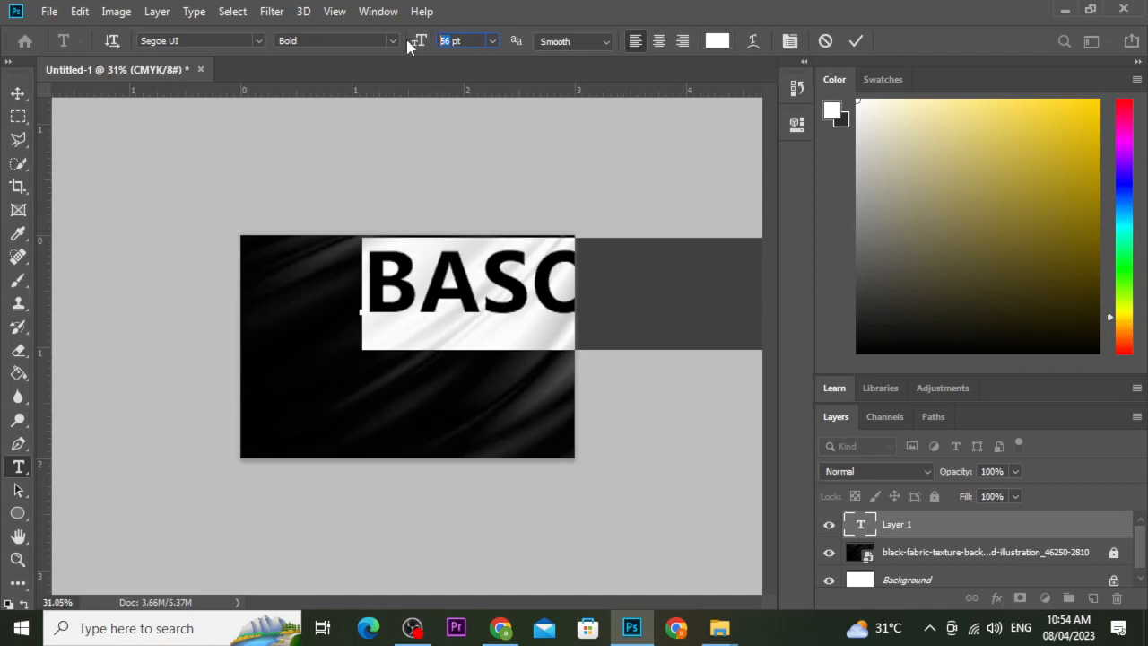
pyautogui.write('40')
pyautogui.press('Return')
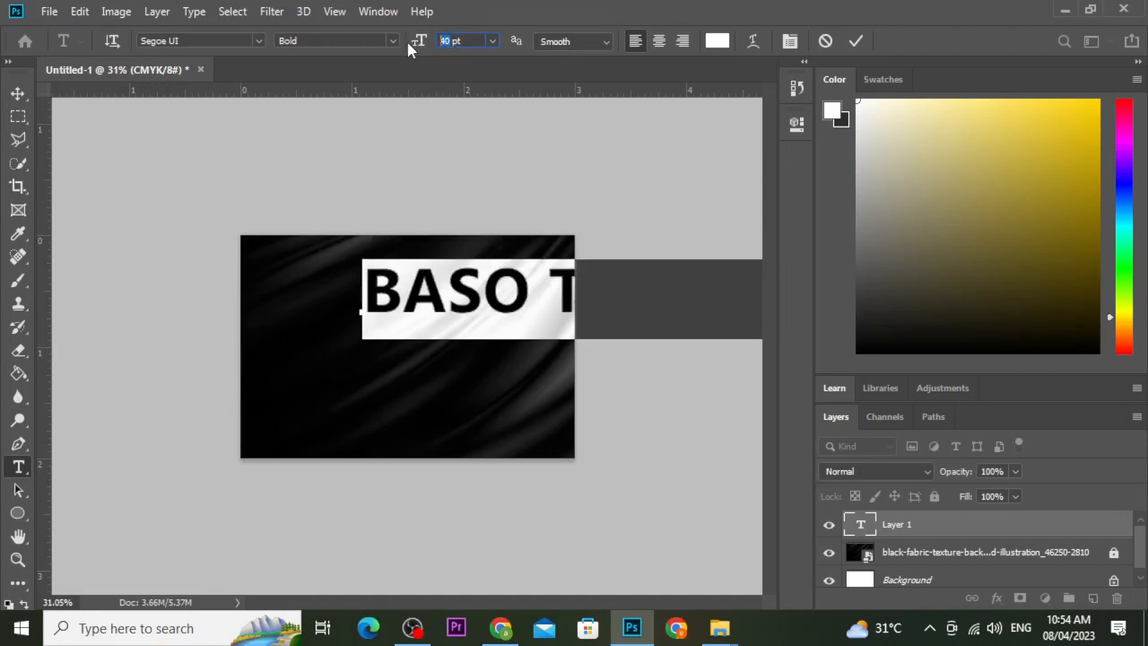
pyautogui.write('26')
pyautogui.press('Return')
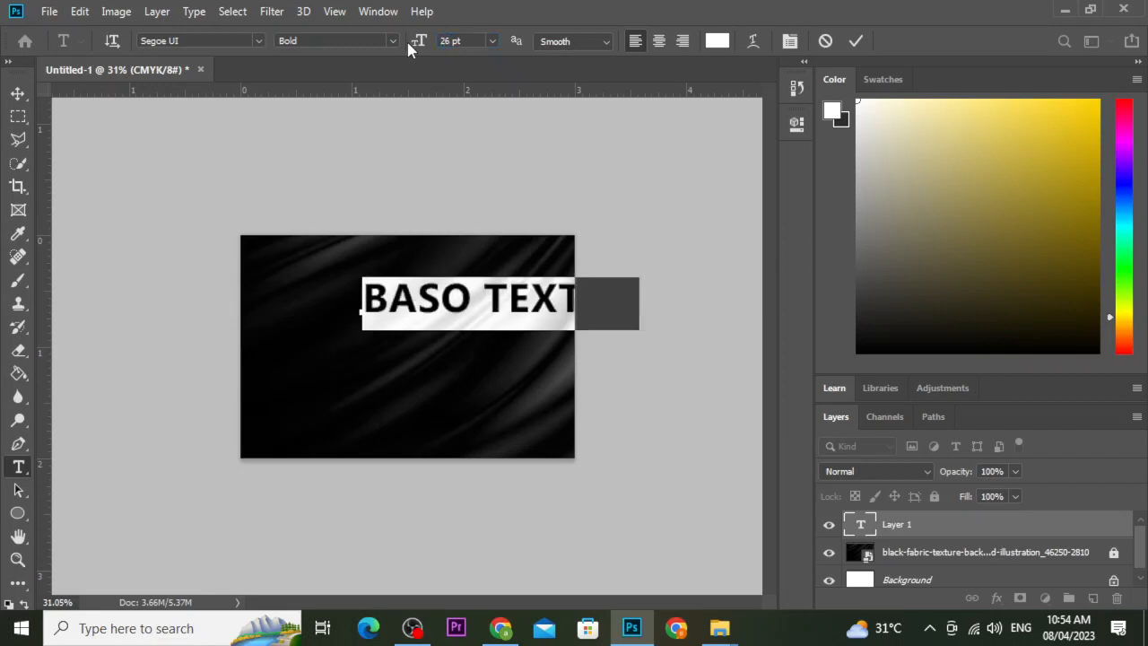
pyautogui.moveTo(450, 40); pyautogui.dragTo(442, 41)
pyautogui.press('Return')
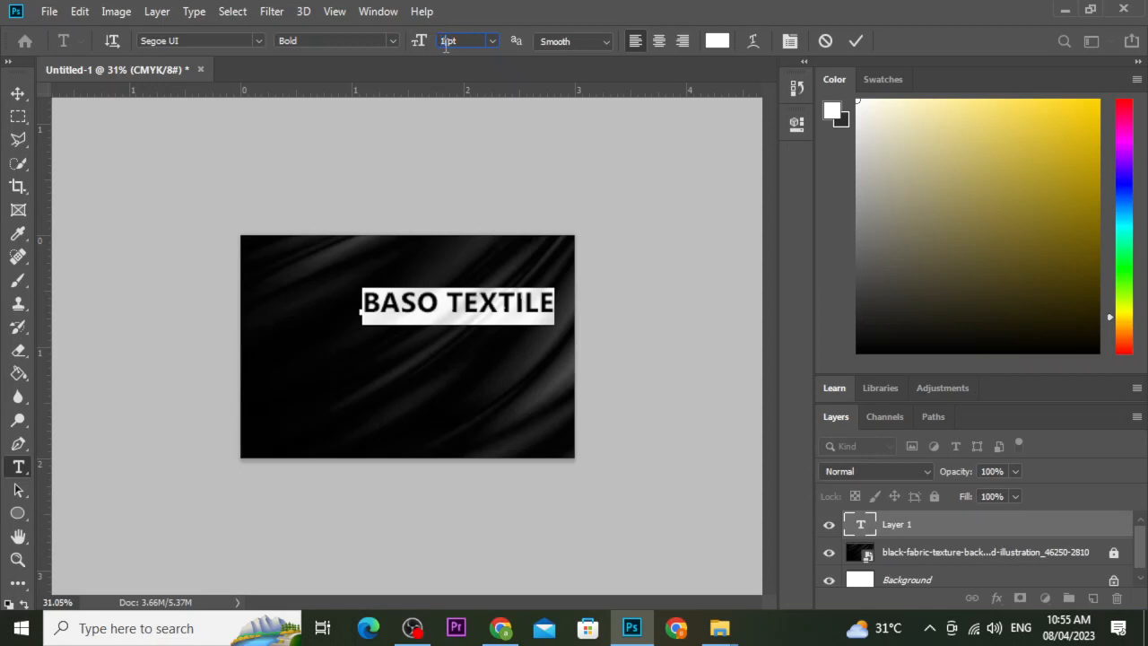
pyautogui.press('Down')
pyautogui.press('Down')
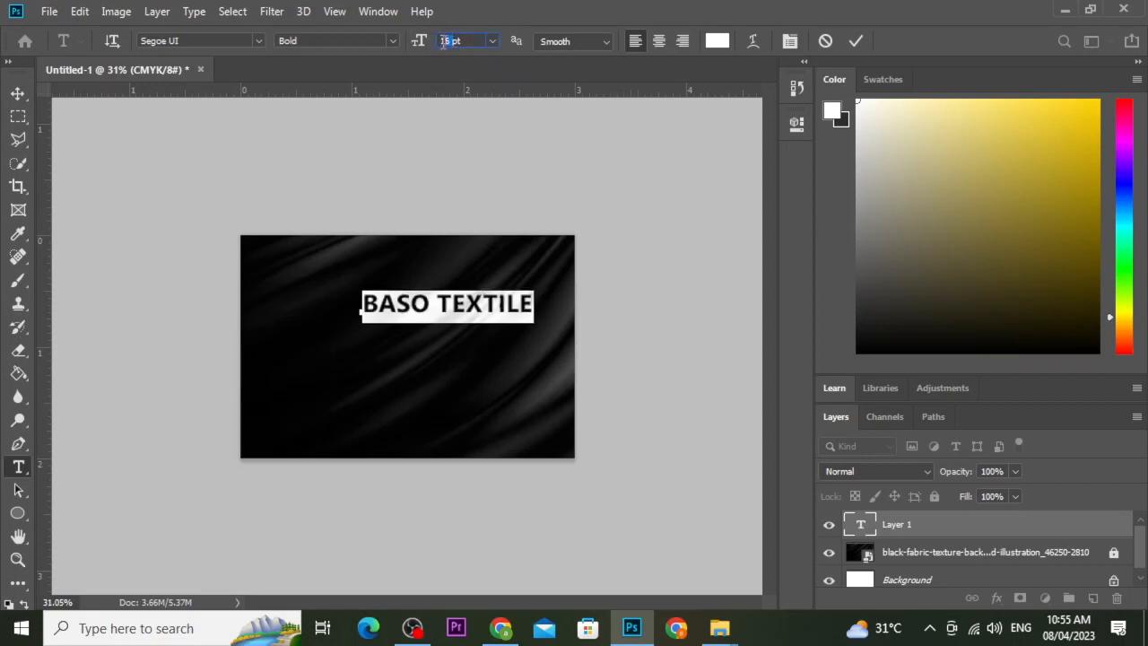
pyautogui.press('Return')
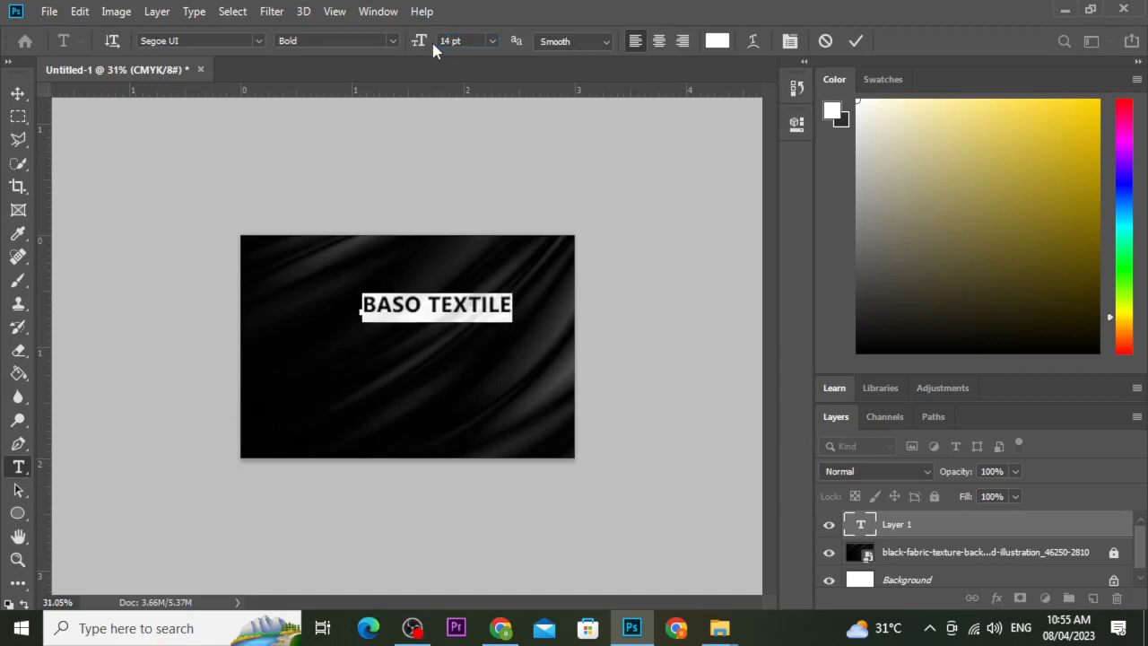
pyautogui.tripleClick(443, 306)
# In the Character panel, set BASO TEXTILE's tracking to 235 and its colour to white.
pyautogui.click(377, 11)
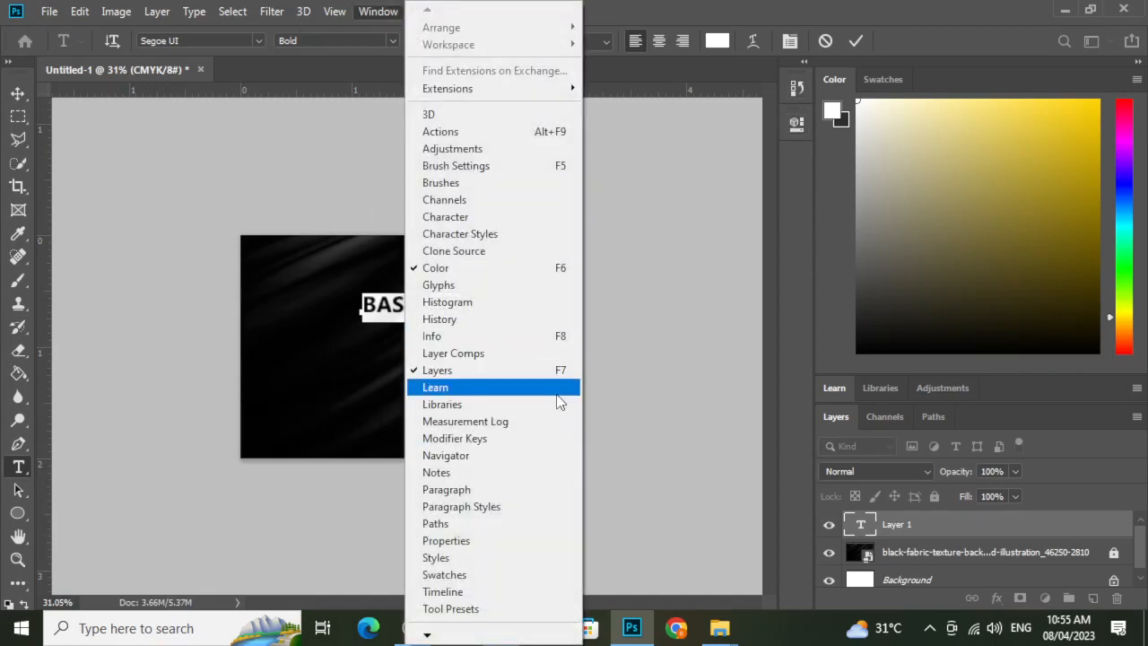
pyautogui.click(499, 218)
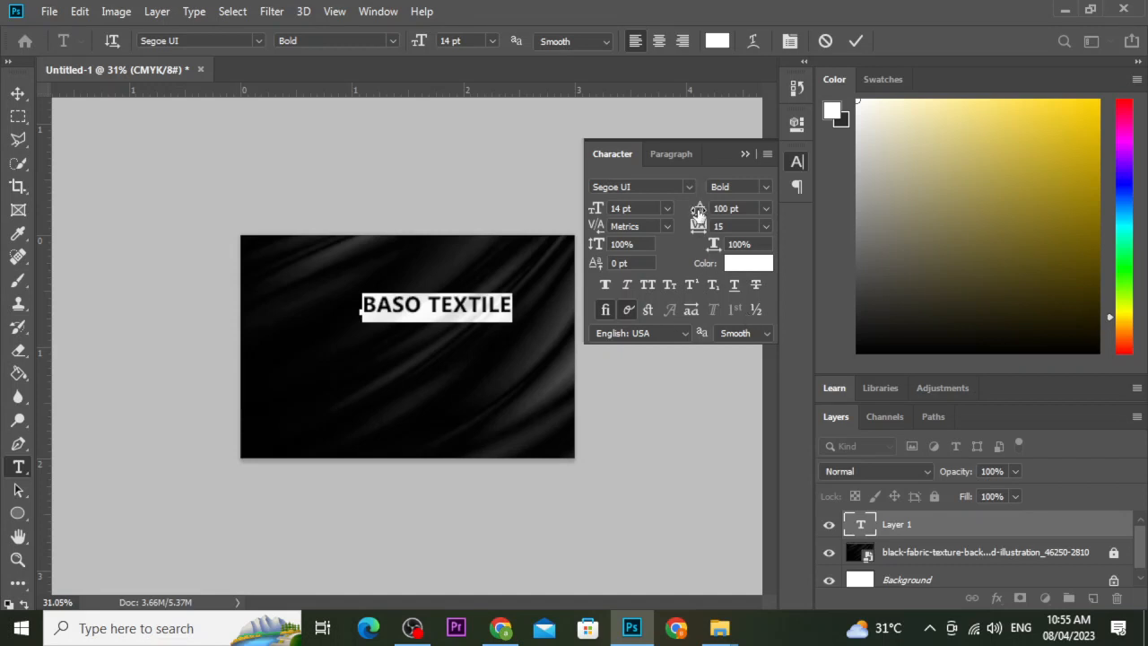
pyautogui.moveTo(697, 226); pyautogui.dragTo(631, 34)
pyautogui.click(748, 263)
pyautogui.click(1112, 69)
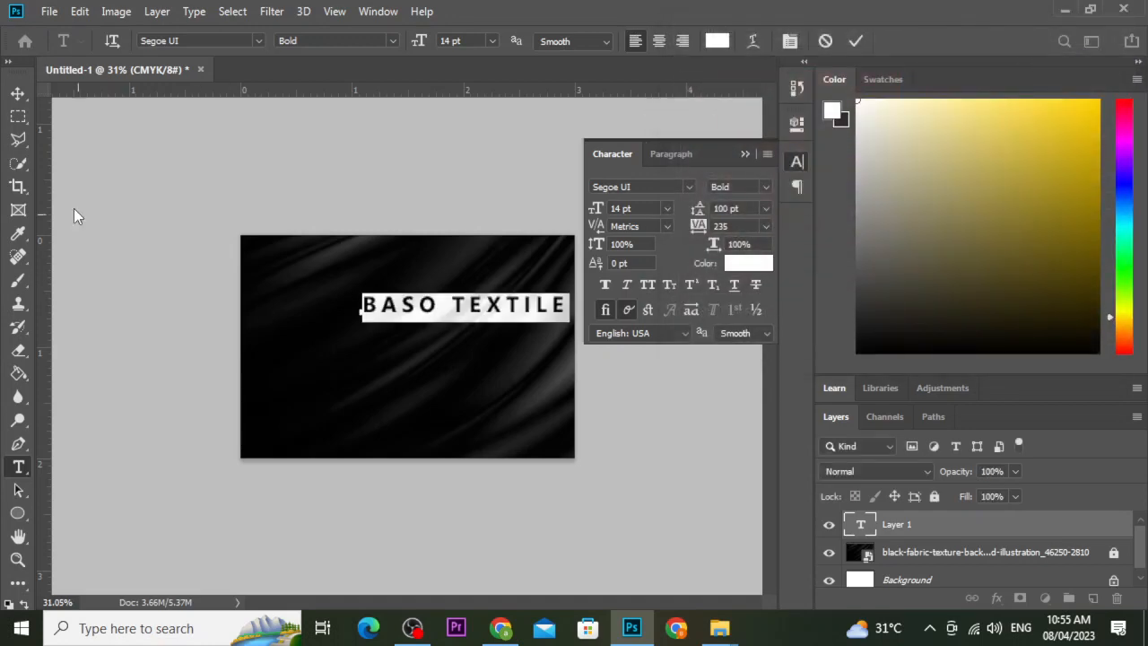
# Commit the text, centre the heading horizontally on the card, and zoom to 50%.
pyautogui.click(18, 93)
pyautogui.moveTo(410, 317); pyautogui.dragTo(351, 332)
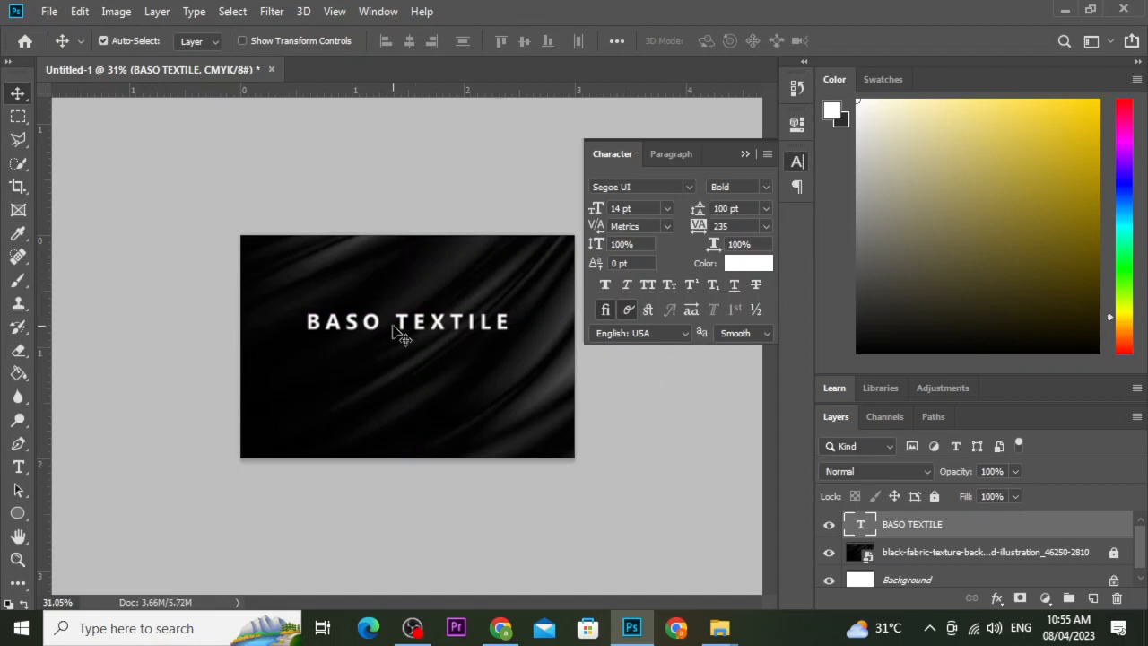
pyautogui.hotkey('ctrl', '+')
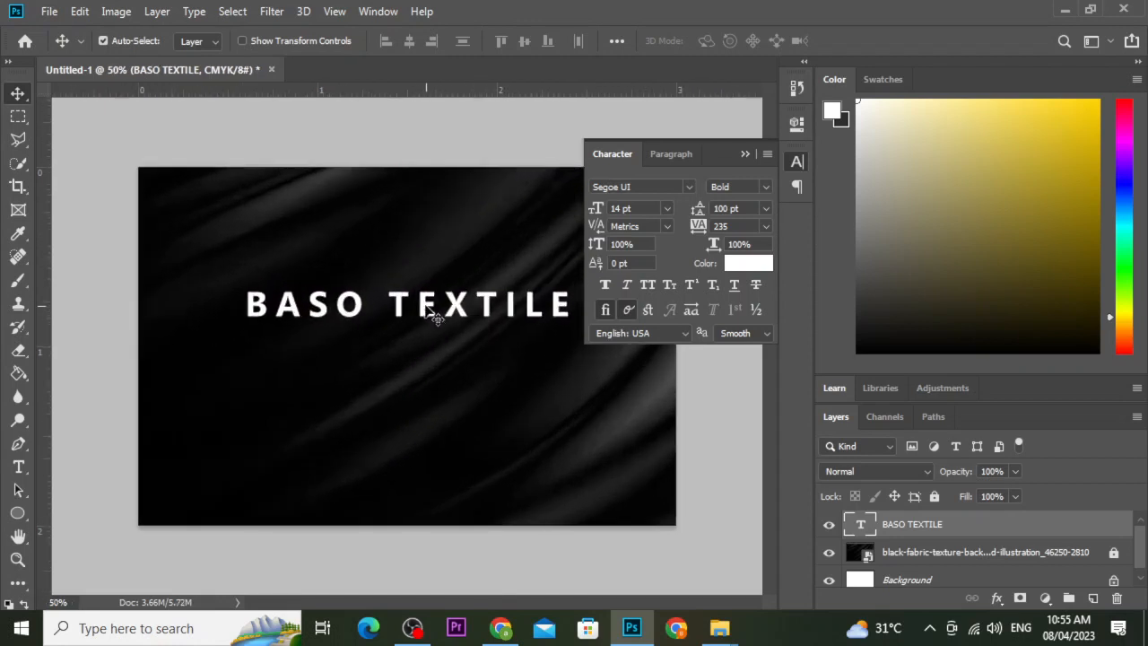
# Duplicate the heading below it and retype it as 'Comfort is our top priority'.
pyautogui.moveTo(428, 308); pyautogui.dragTo(487, 375)
pyautogui.press('t')
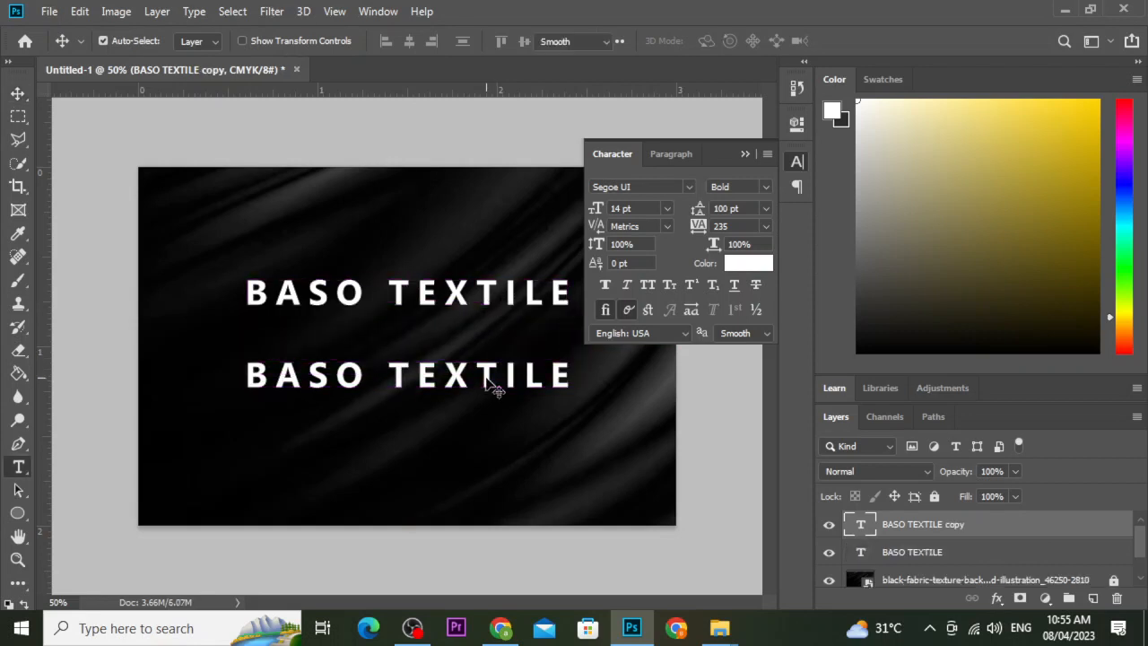
pyautogui.tripleClick(485, 375)
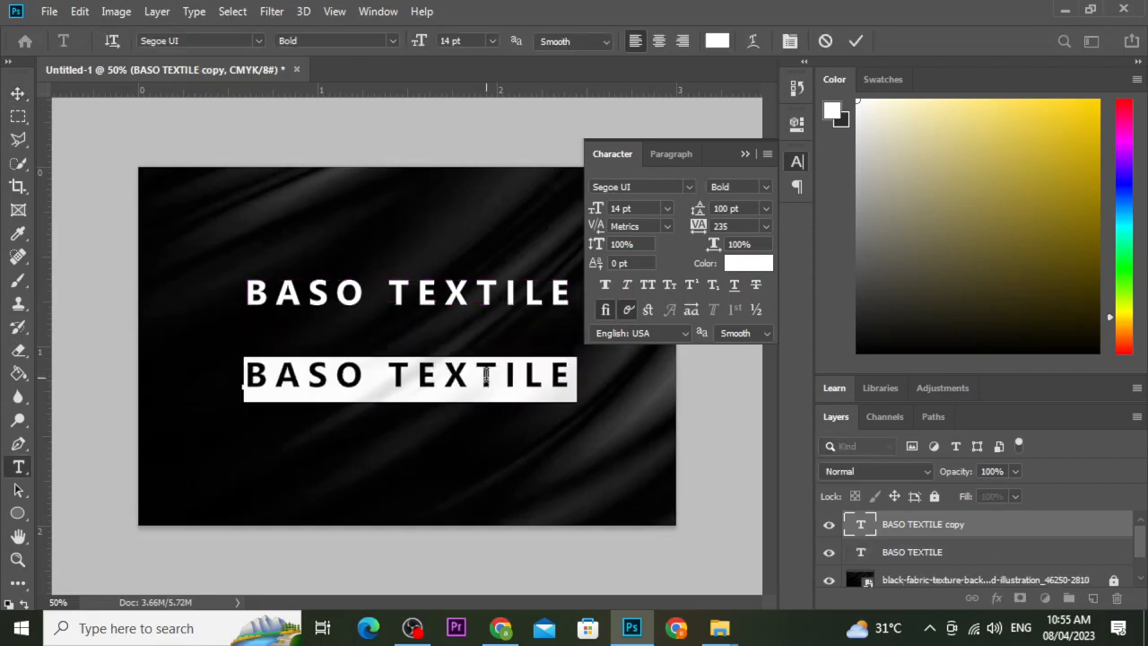
pyautogui.write('C')
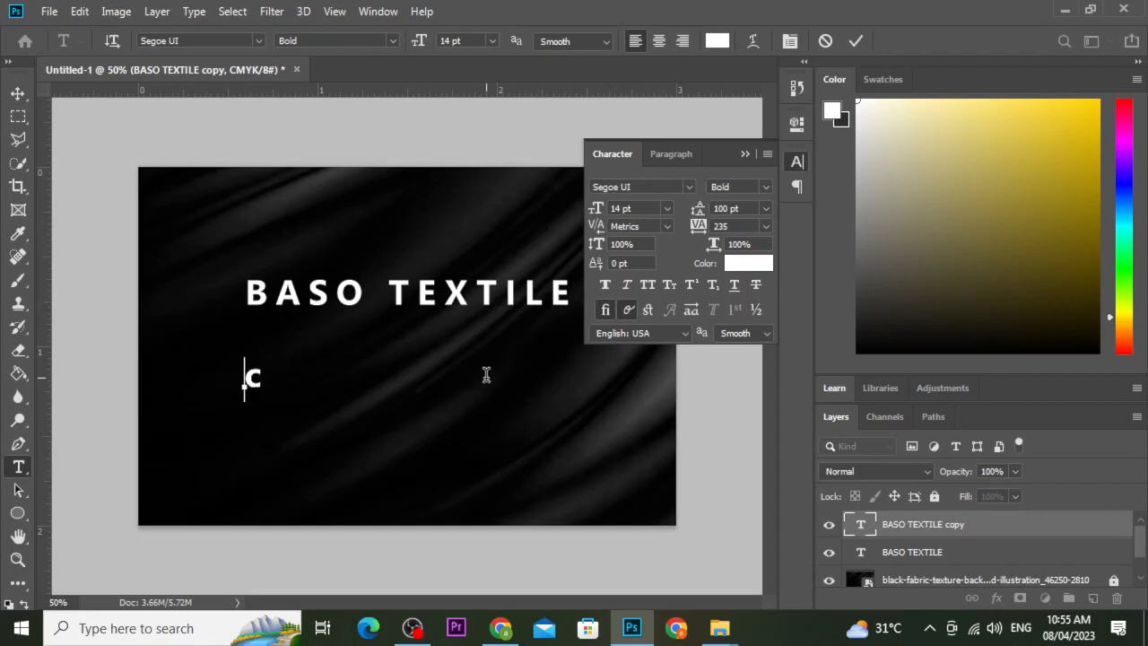
pyautogui.press('BackSpace')
pyautogui.write('Comfor')
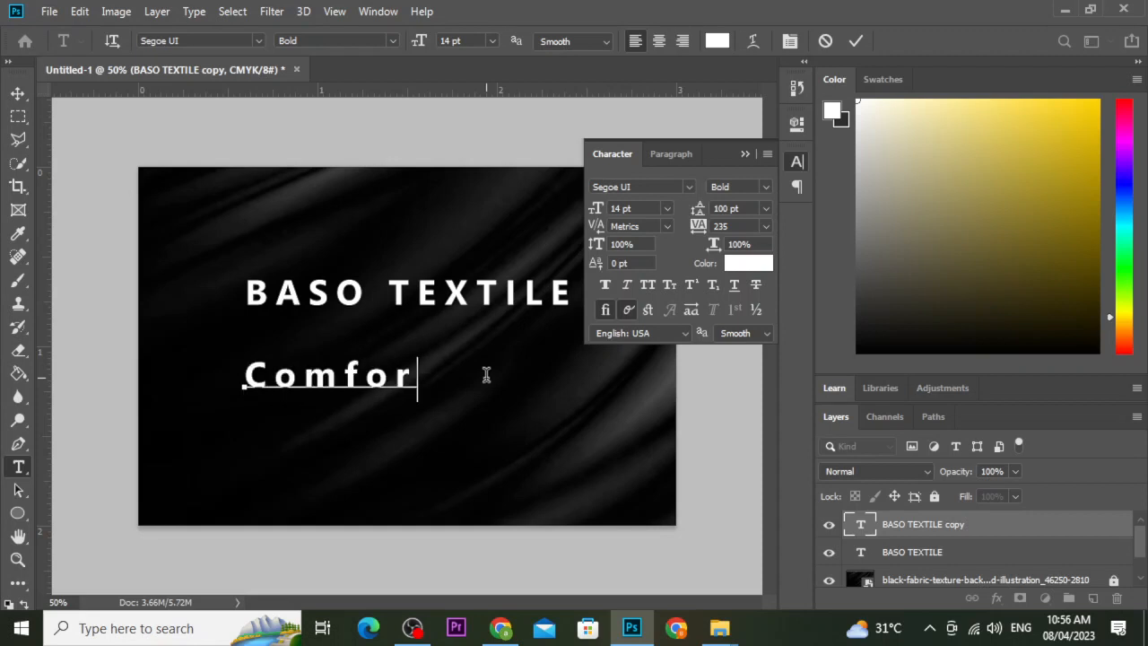
pyautogui.write('t is our')
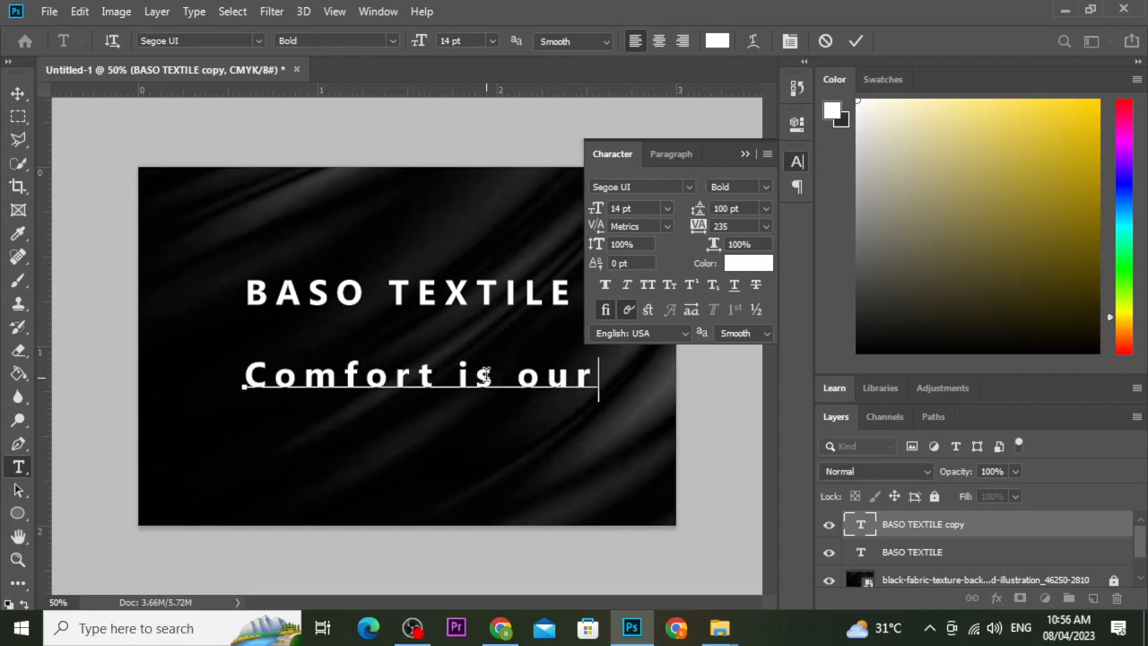
pyautogui.write(' top')
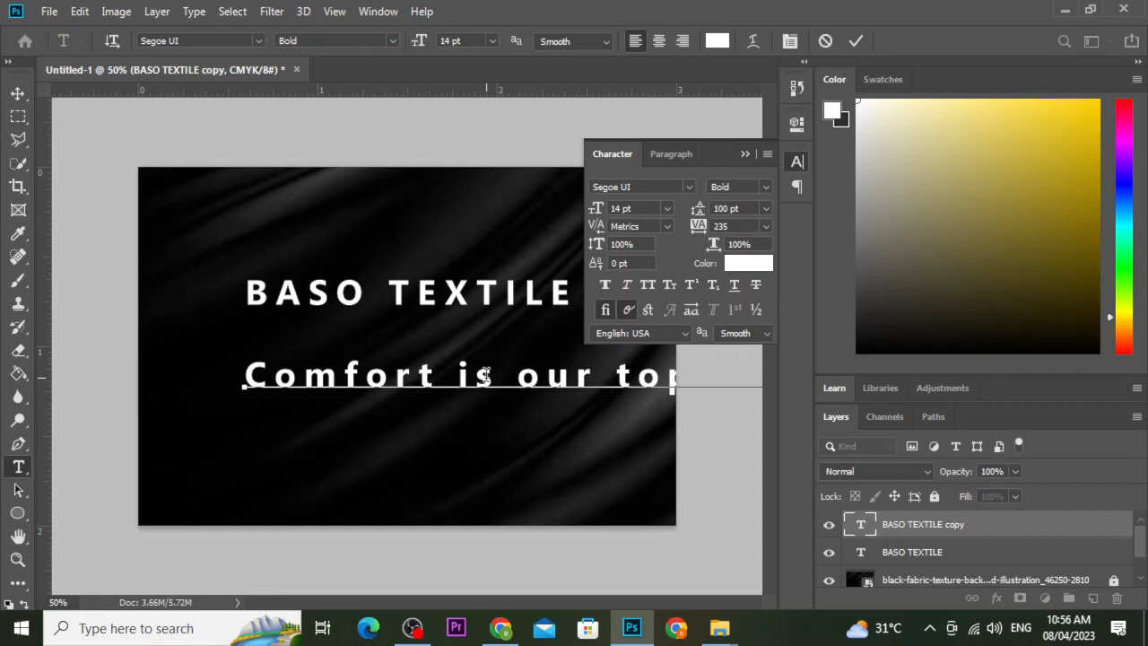
# Give the tagline -25 tracking, 8 pt size and Semibold weight.
pyautogui.hotkey('ctrl', 'a')
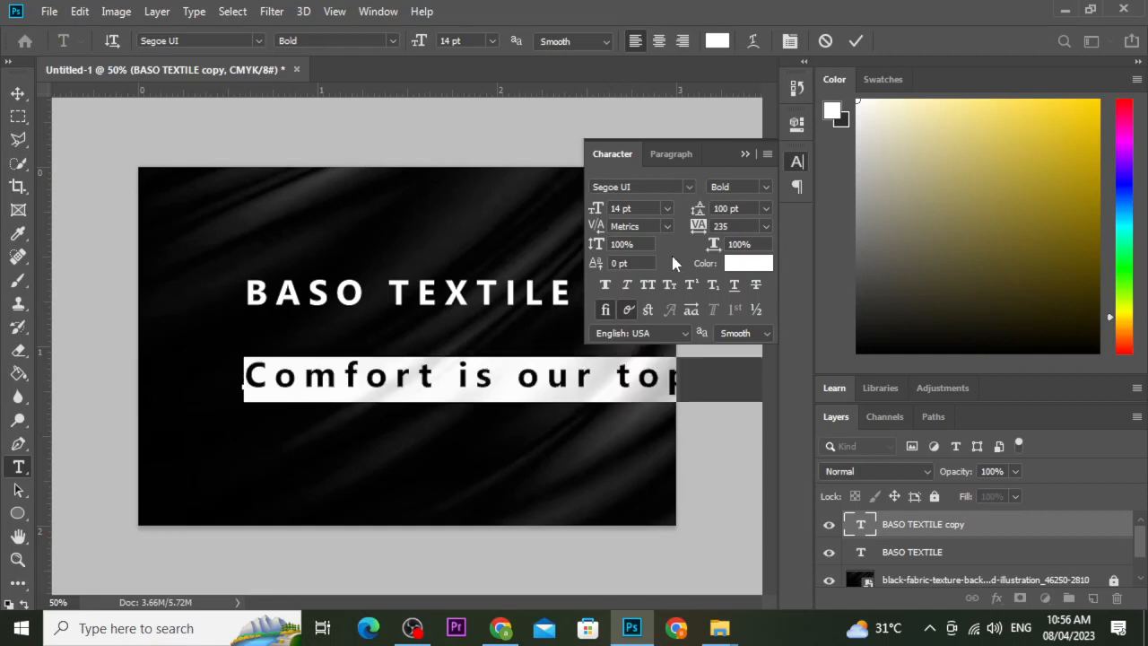
pyautogui.moveTo(697, 231); pyautogui.dragTo(691, 234)
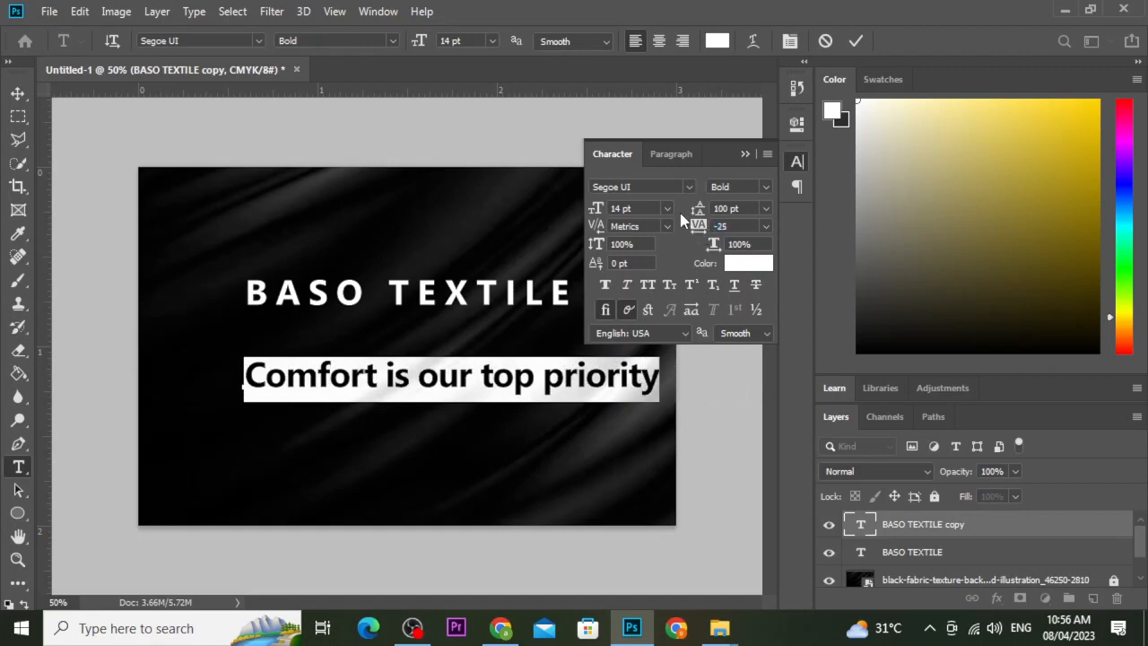
pyautogui.click(667, 208)
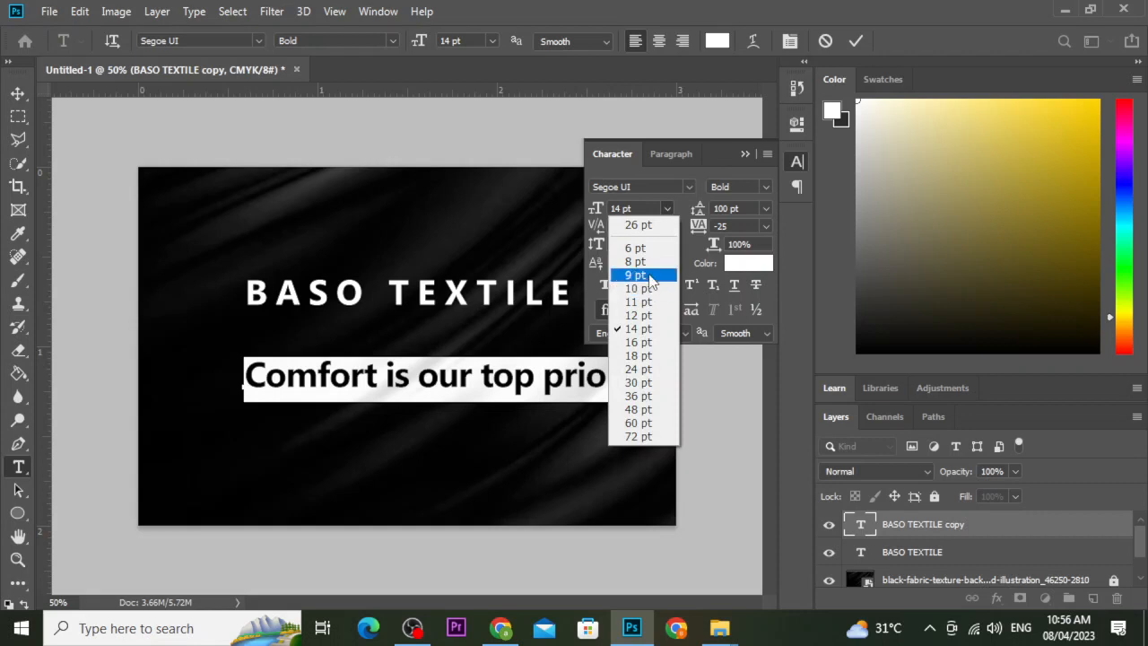
pyautogui.click(638, 270)
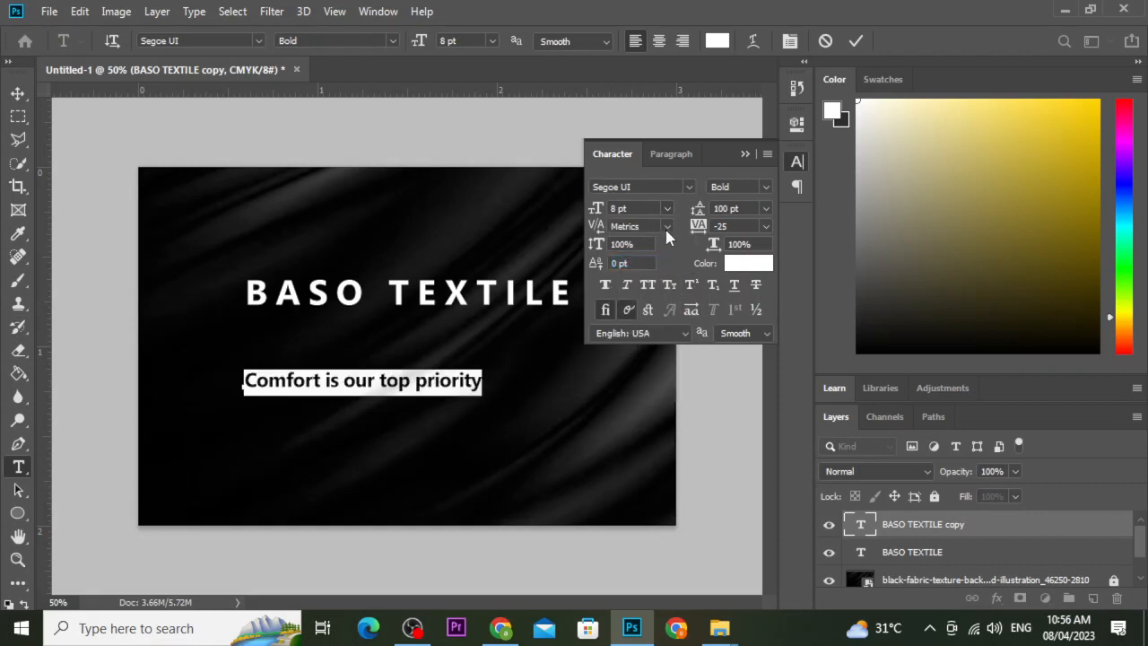
pyautogui.click(759, 187)
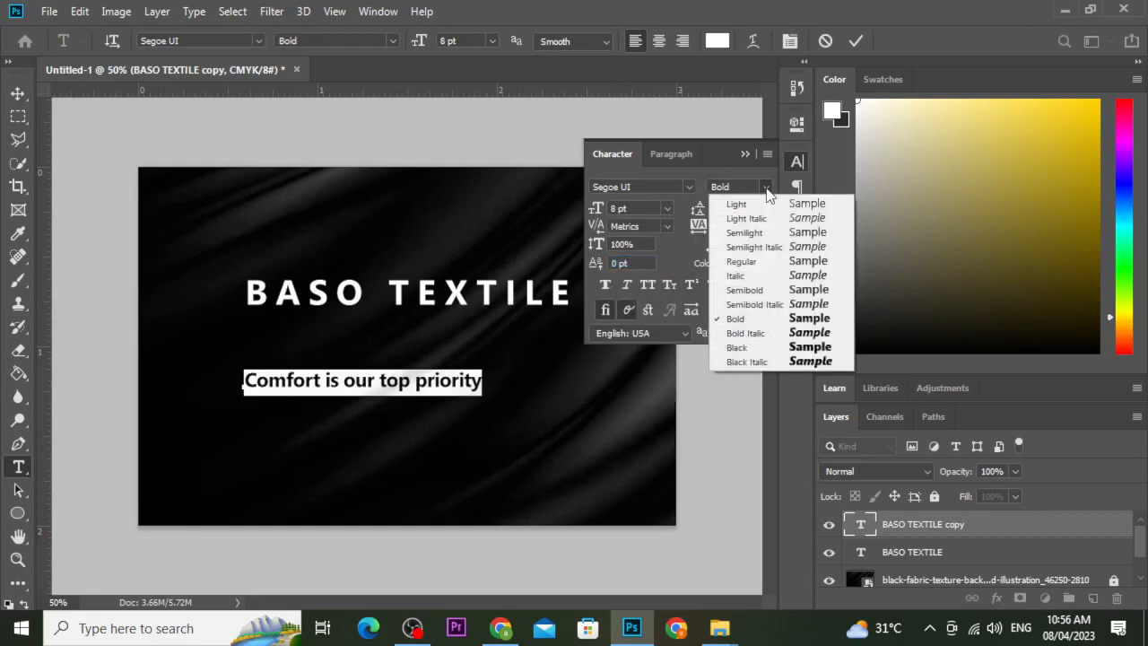
pyautogui.click(755, 291)
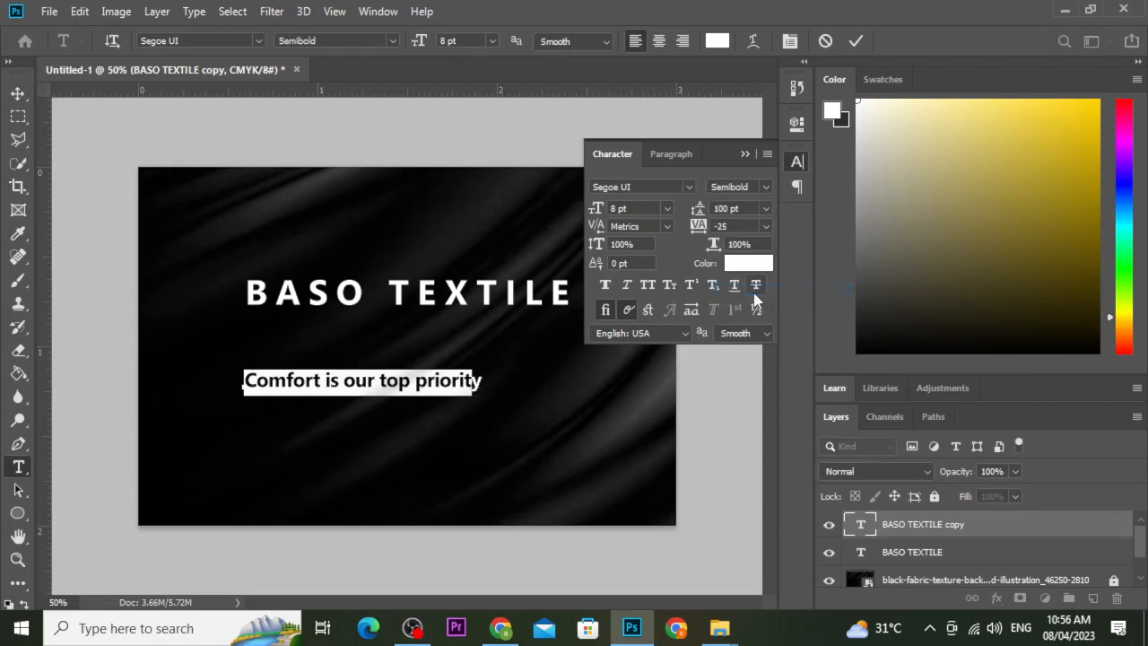
# Commit the tagline and reposition it and BASO TEXTILE near the card's centre.
pyautogui.click(856, 42)
pyautogui.press('v')
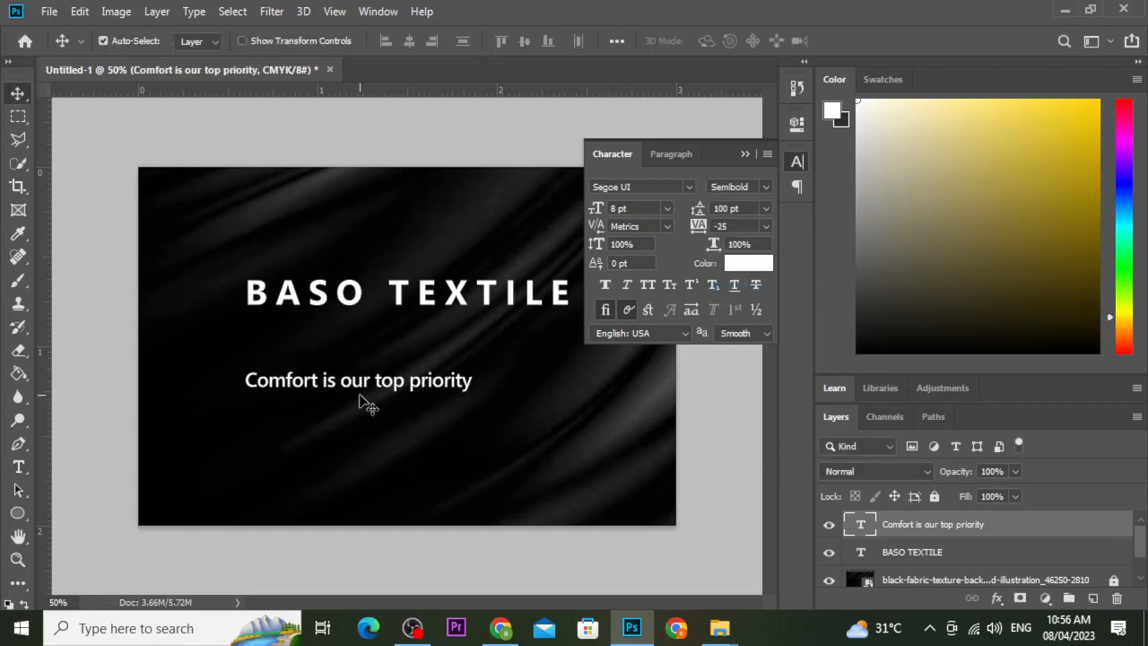
pyautogui.moveTo(366, 403); pyautogui.dragTo(410, 411)
pyautogui.moveTo(443, 303); pyautogui.dragTo(449, 329)
pyautogui.press('Up')
pyautogui.press('Up')
pyautogui.press('Up')
pyautogui.press('Up')
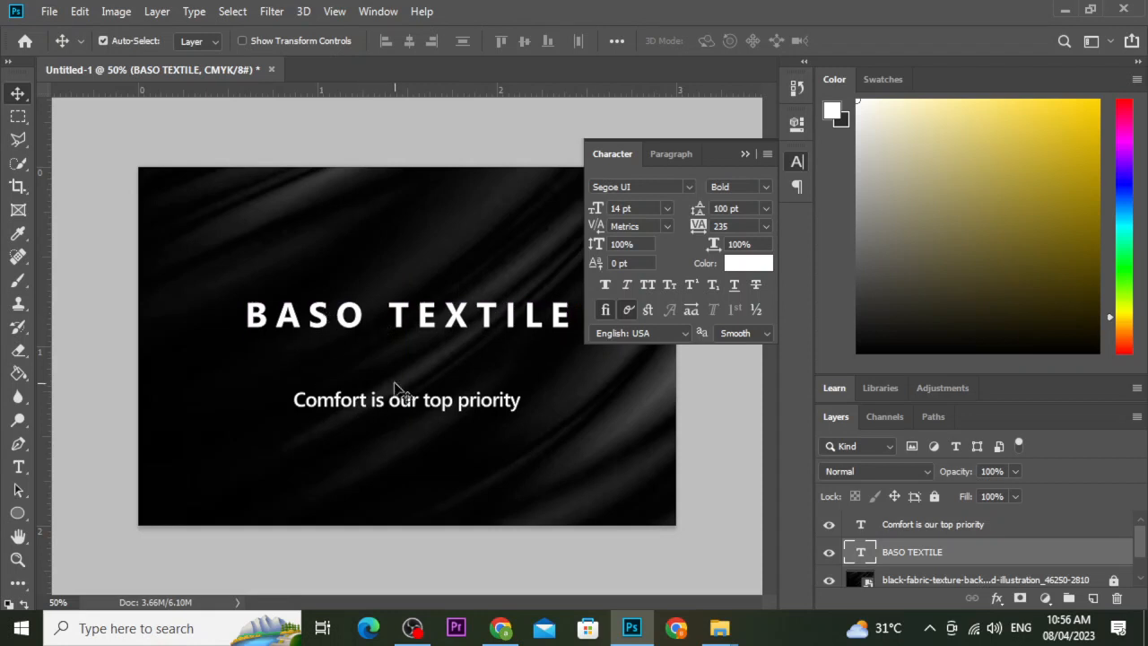
pyautogui.click(406, 408)
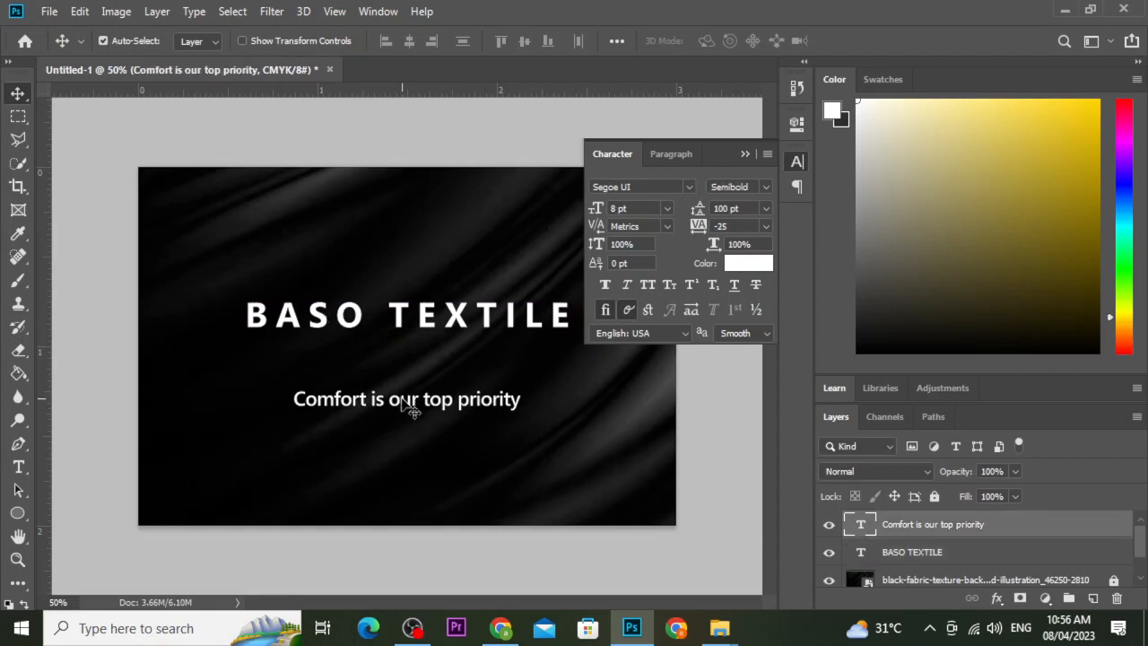
pyautogui.moveTo(410, 409); pyautogui.dragTo(408, 405)
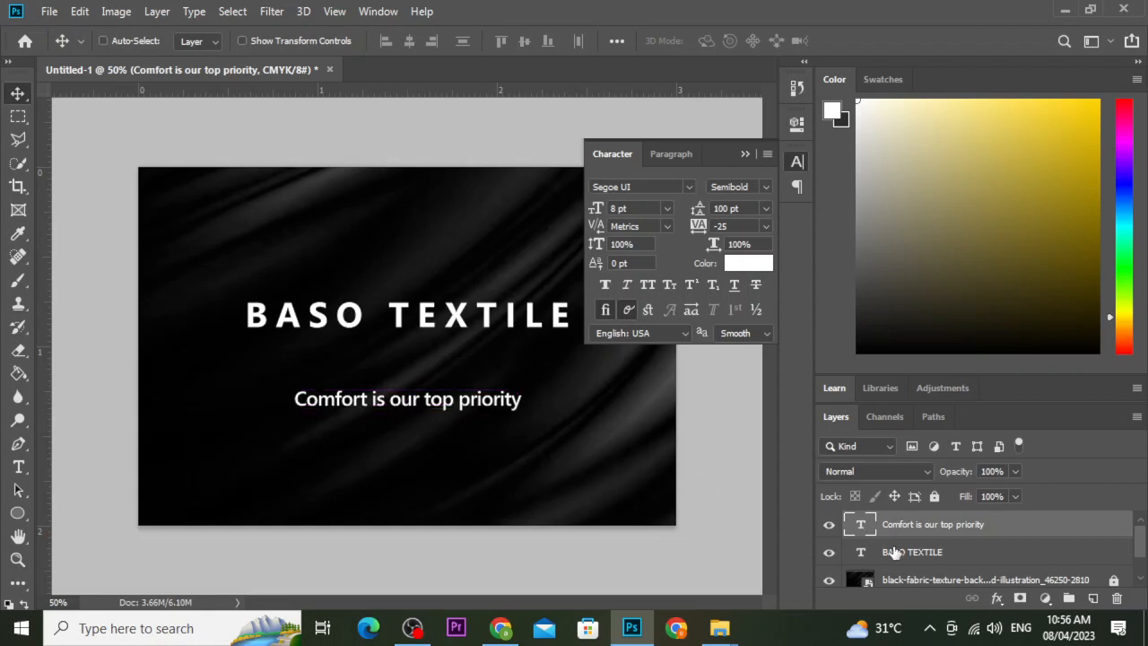
# Align the tagline with the Background to horizontal and vertical centres, then undo it.
pyautogui.keyDown('ctrl'); pyautogui.click(903, 582); pyautogui.keyUp('ctrl')
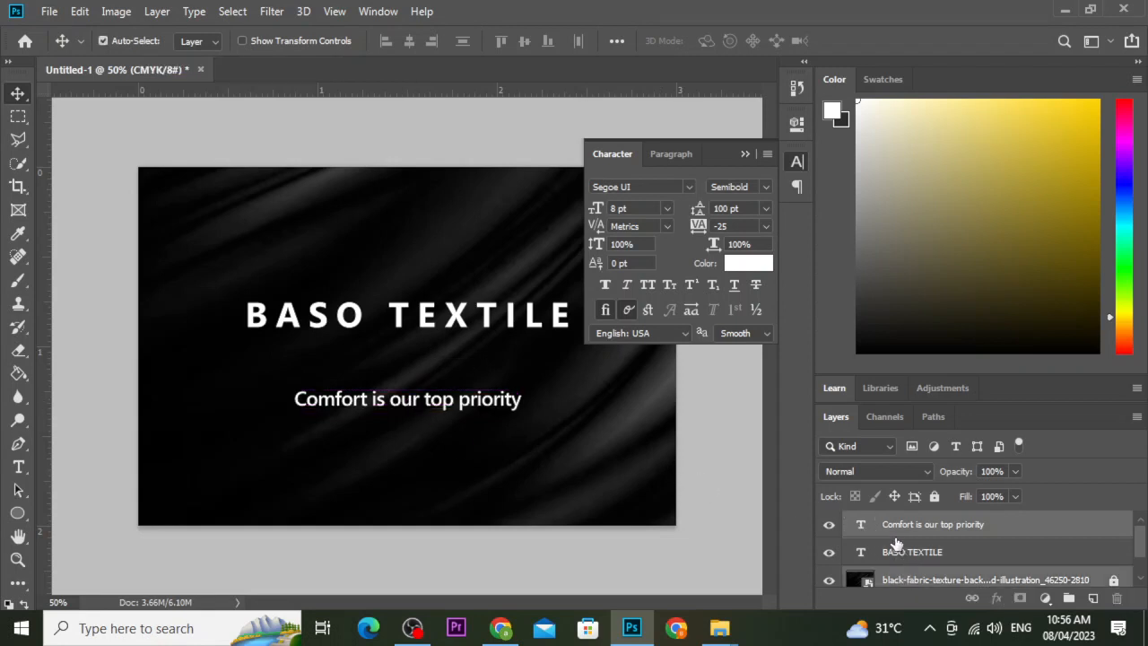
pyautogui.scroll(-1, 897, 551)
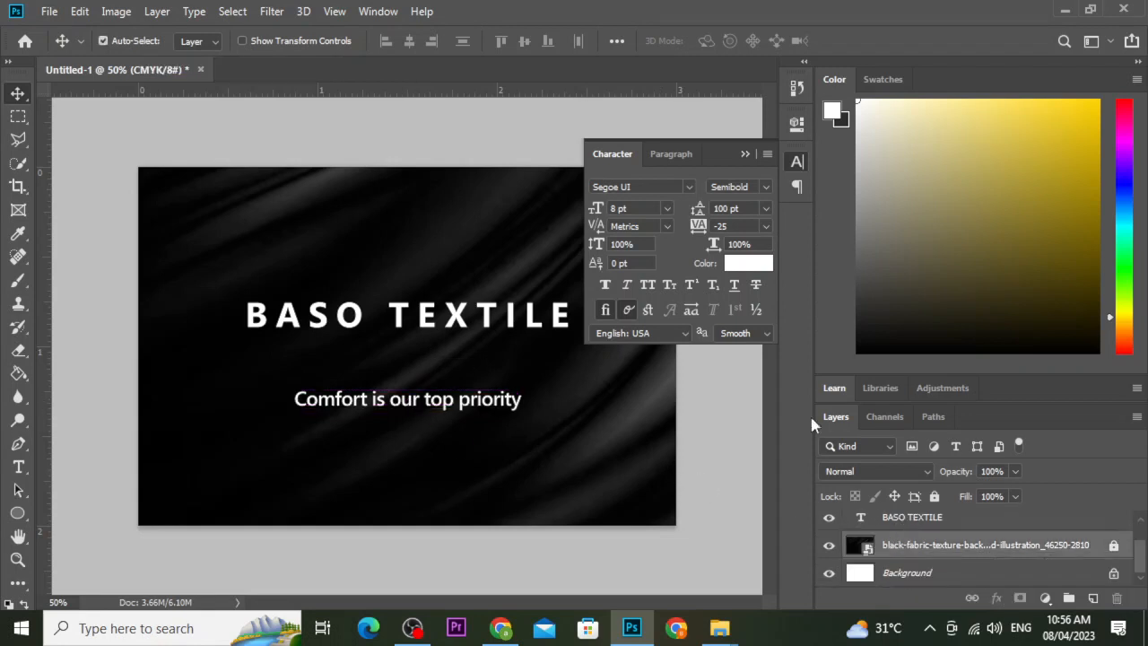
pyautogui.click(938, 520)
pyautogui.scroll(1, 938, 538)
pyautogui.click(932, 526)
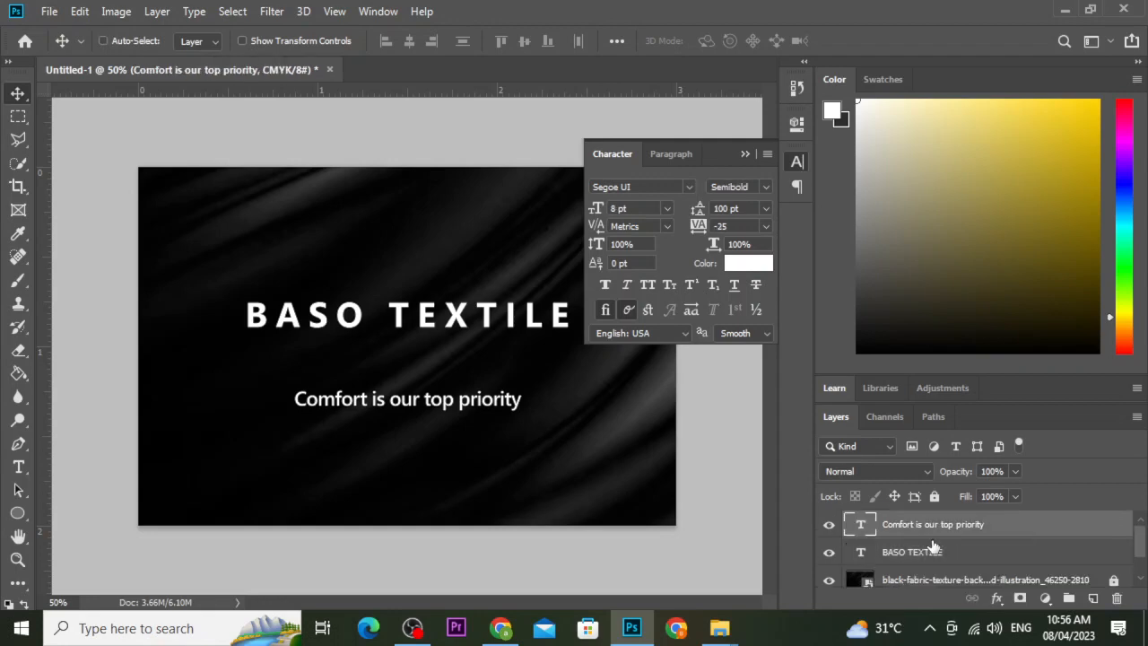
pyautogui.scroll(-1, 933, 556)
pyautogui.click(930, 576)
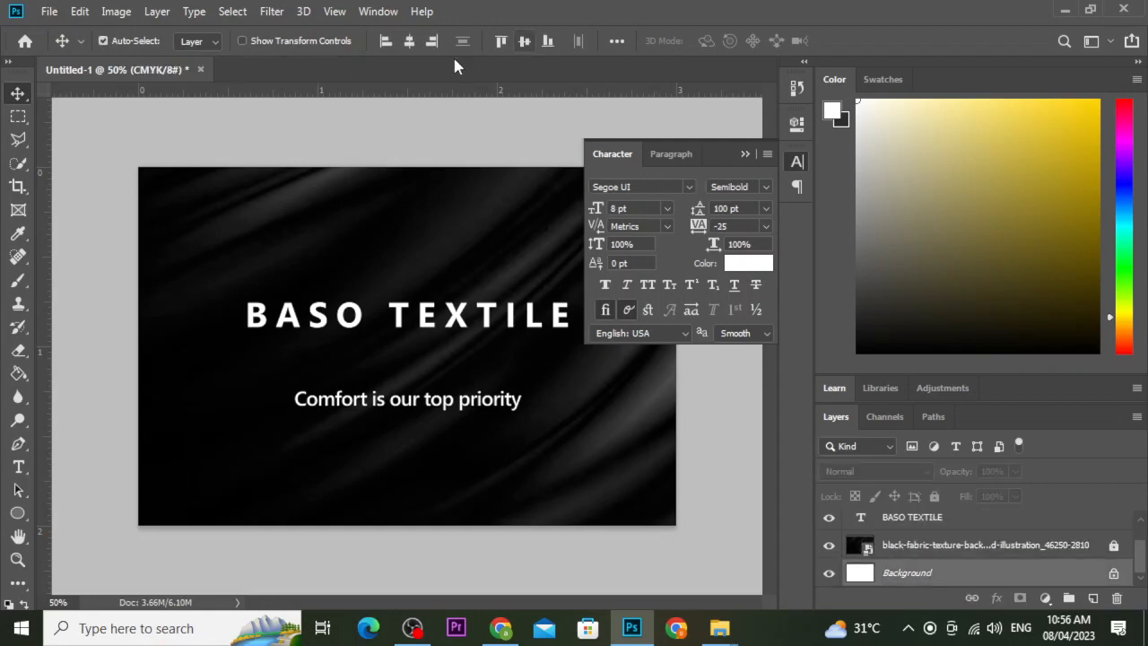
pyautogui.click(411, 47)
pyautogui.click(524, 43)
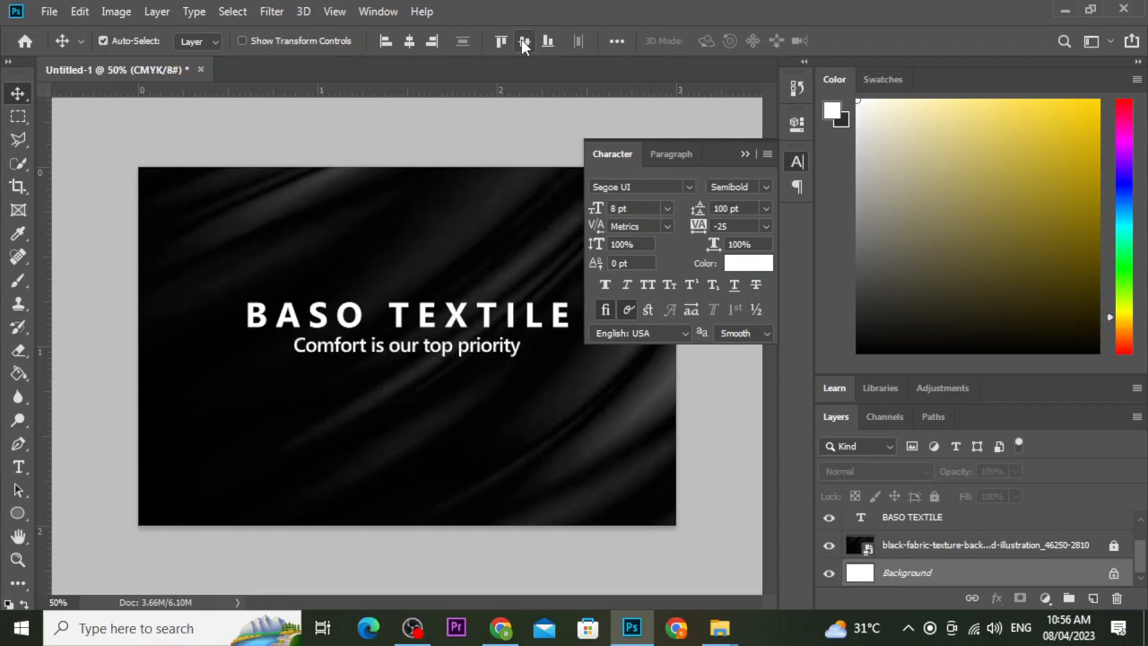
pyautogui.hotkey('ctrl', 'z')
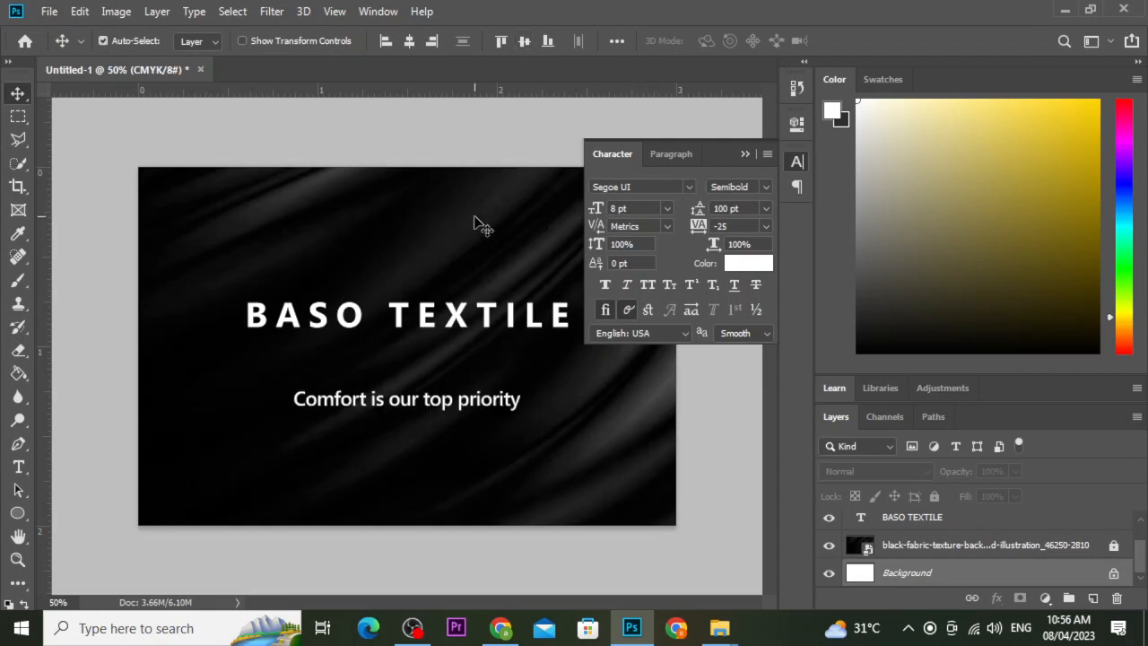
# Reselect the title and tagline layers, then bring Chrome to the front.
pyautogui.keyDown('ctrl'); pyautogui.click(423, 336); pyautogui.keyUp('ctrl')
pyautogui.keyDown('ctrl'); pyautogui.click(435, 316); pyautogui.keyUp('ctrl')
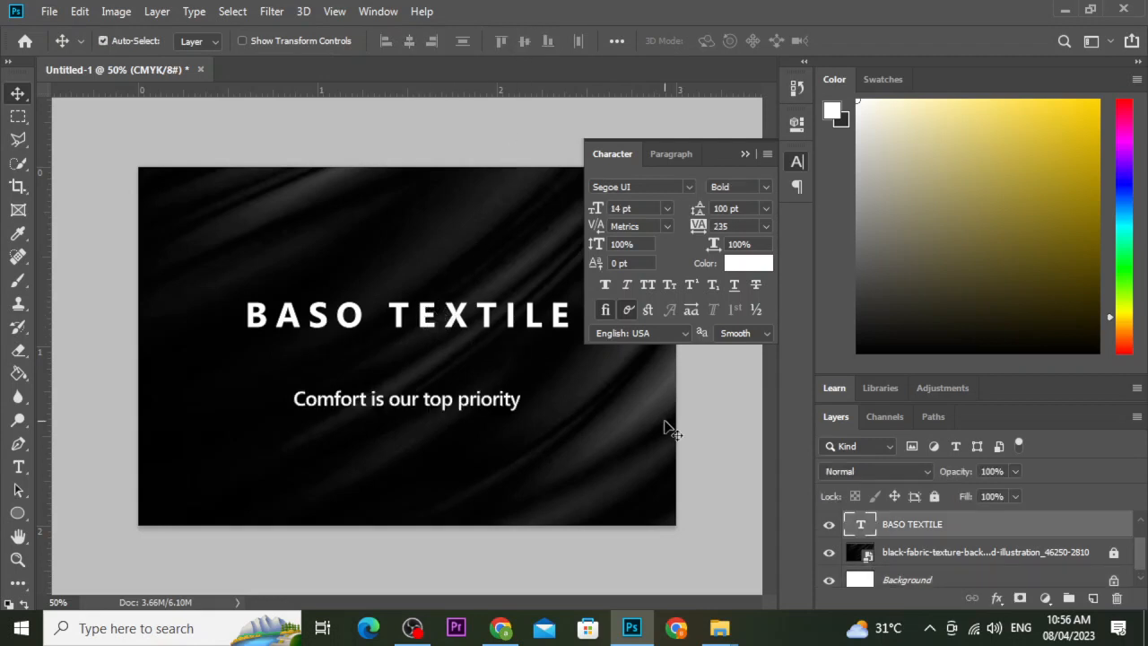
pyautogui.keyDown('ctrl'); pyautogui.click(892, 577); pyautogui.keyUp('ctrl')
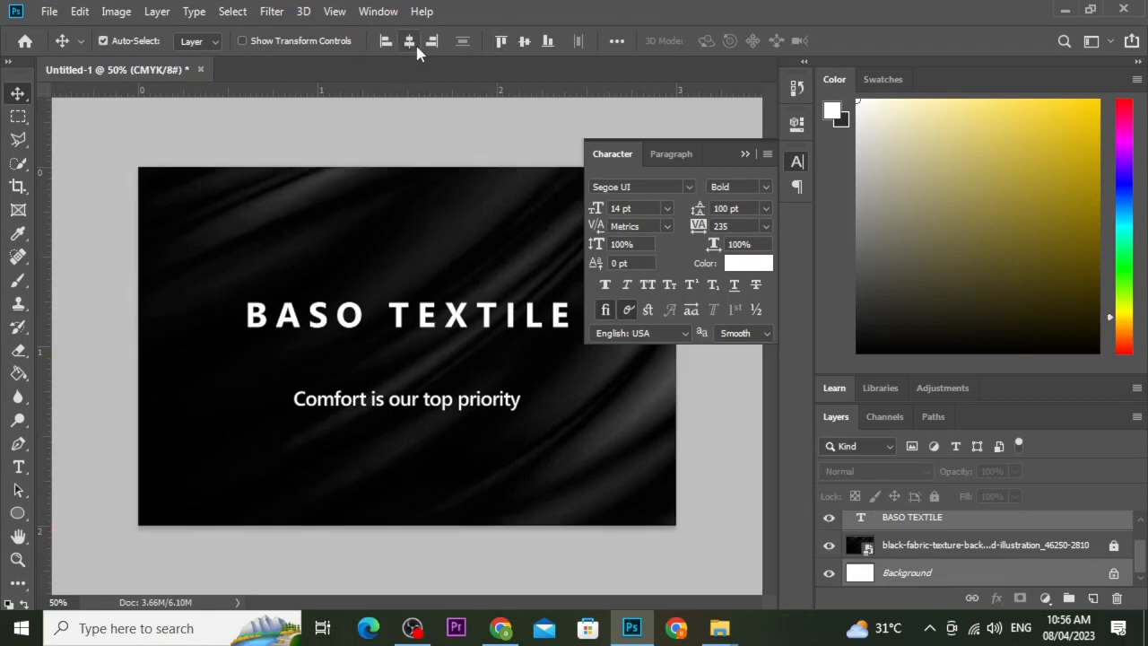
pyautogui.click(421, 335)
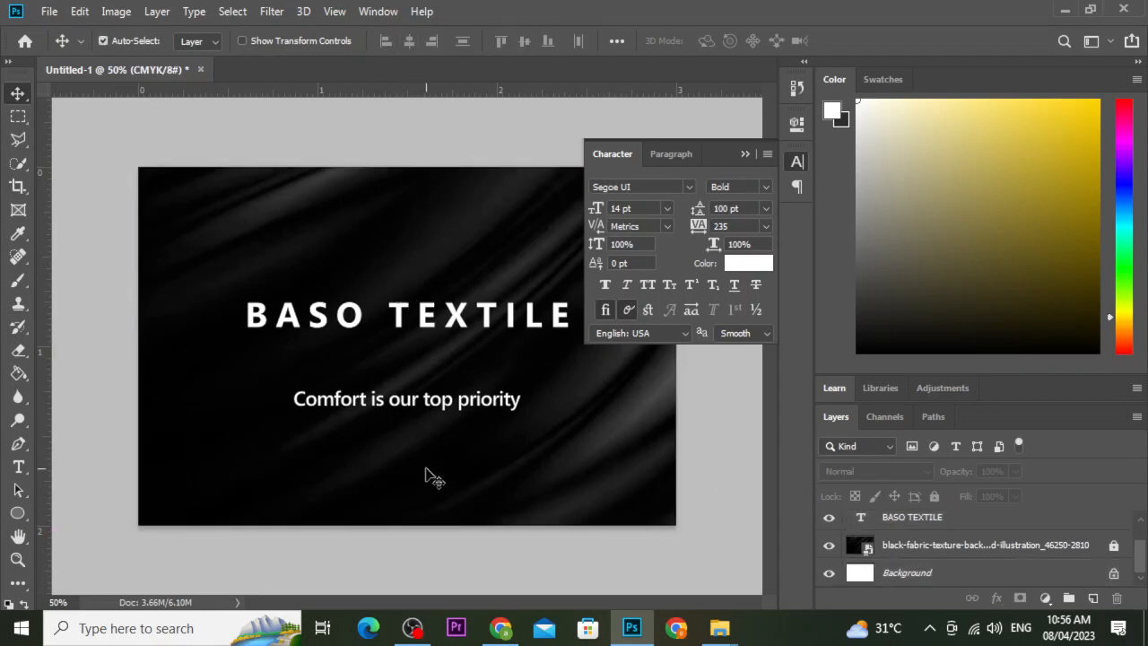
pyautogui.keyDown('ctrl'); pyautogui.click(431, 408); pyautogui.keyUp('ctrl')
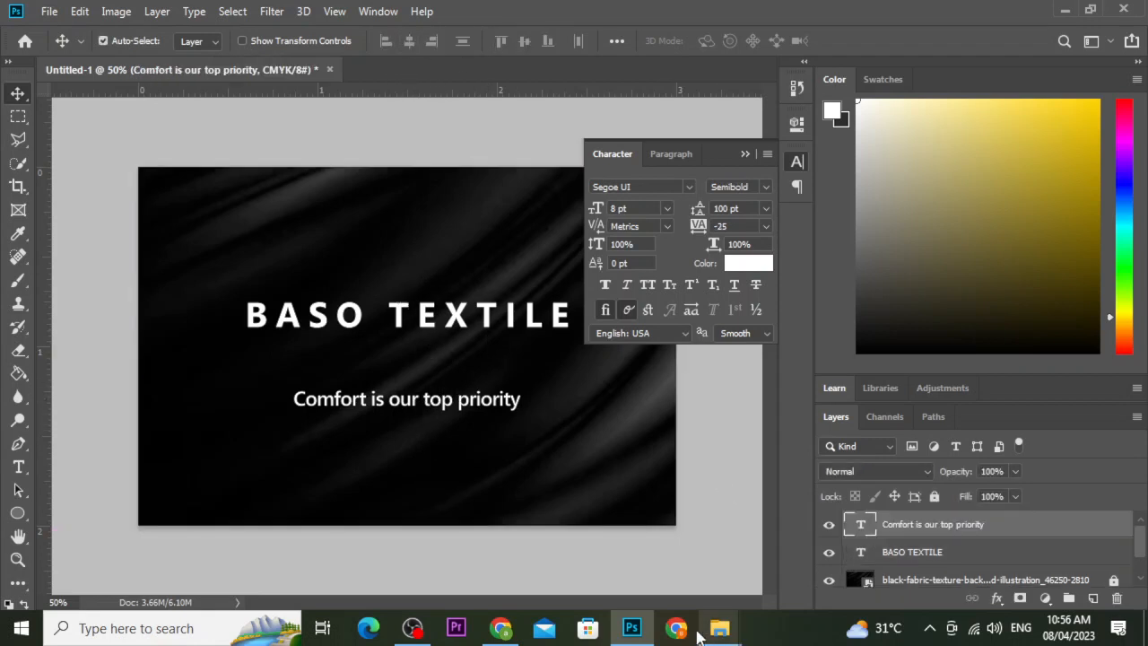
pyautogui.click(500, 628)
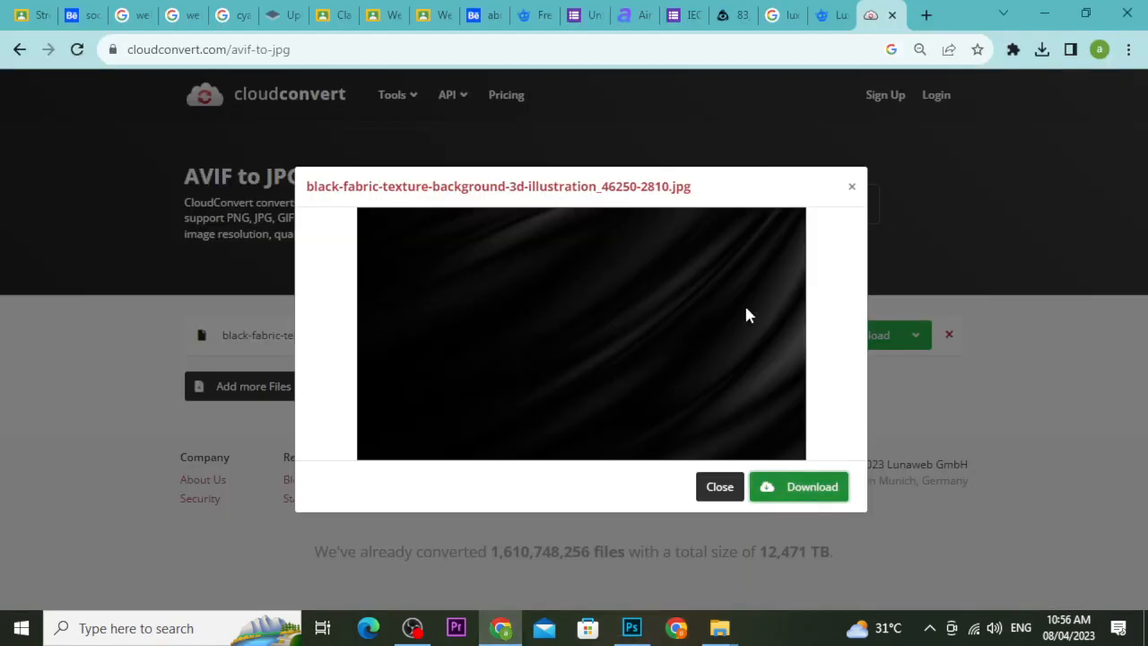
# Search Google for 'golden color code', select the hex #FFD700, and return to Photoshop.
pyautogui.click(926, 15)
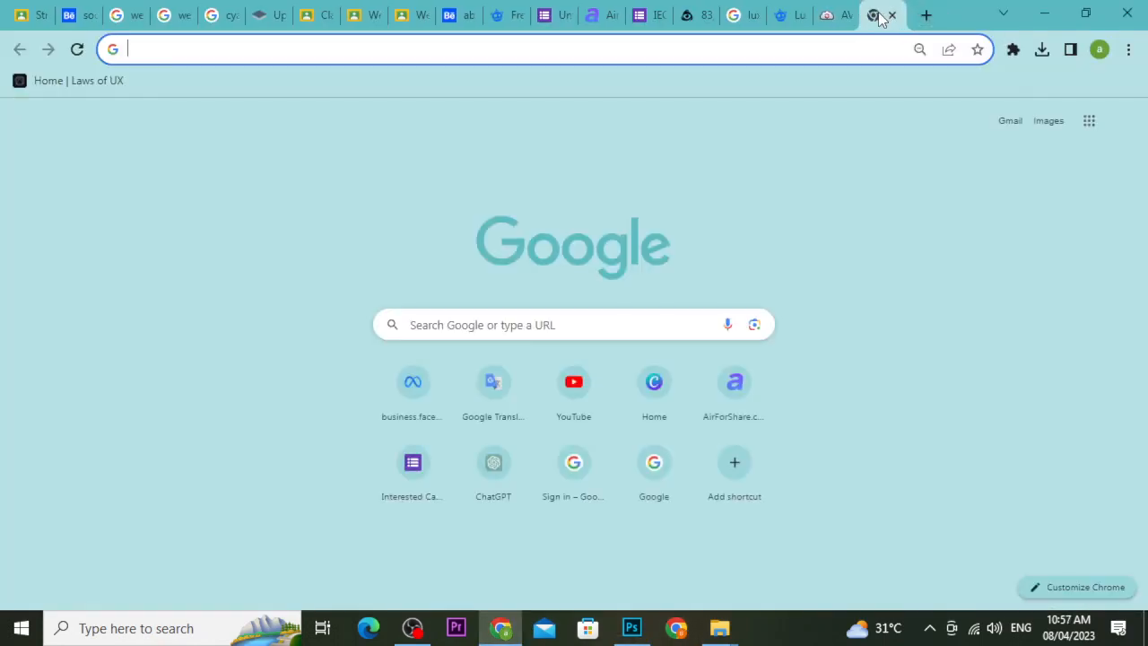
pyautogui.write('goldf')
pyautogui.press('BackSpace')
pyautogui.write('e')
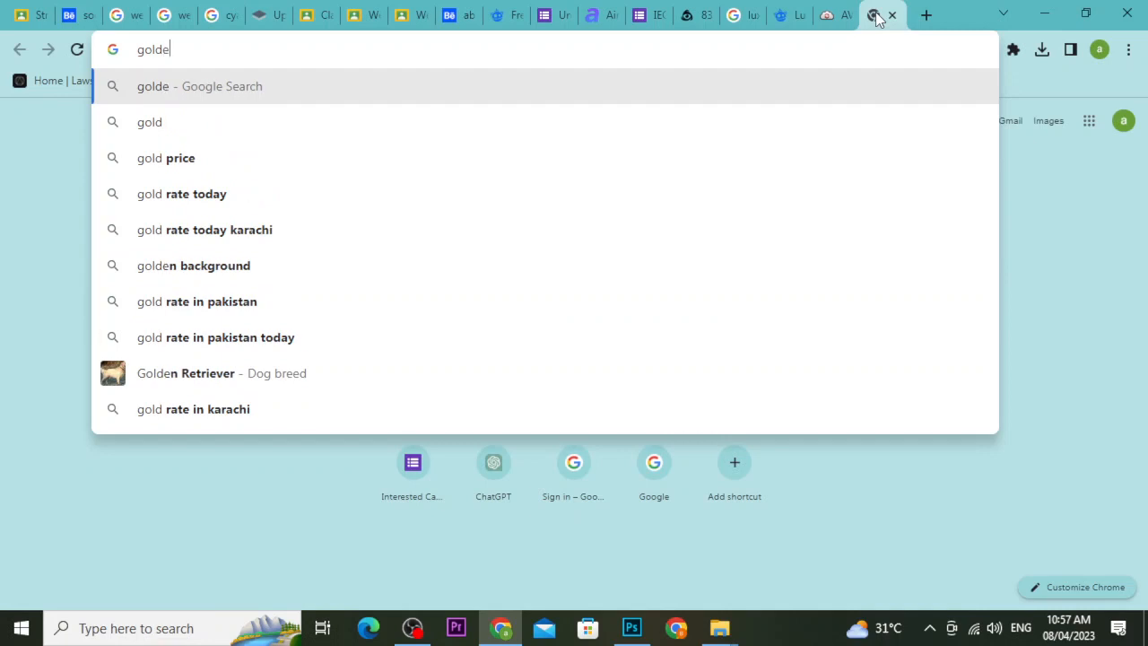
pyautogui.write('n colorf')
pyautogui.press('BackSpace')
pyautogui.press('Return')
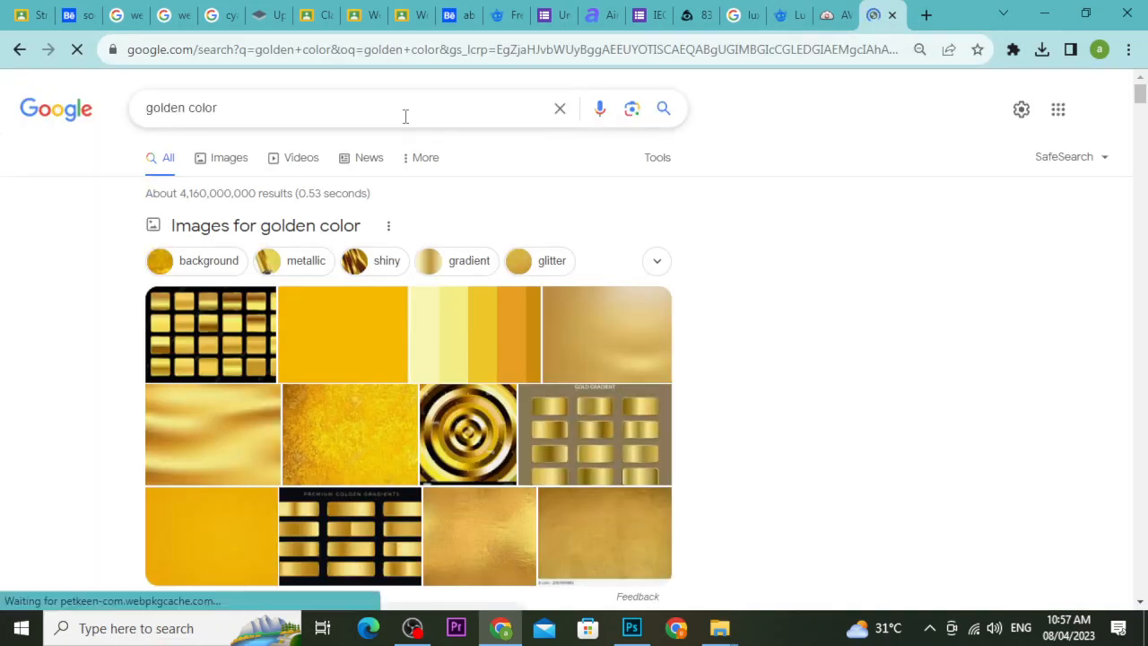
pyautogui.click(405, 116)
pyautogui.write('code')
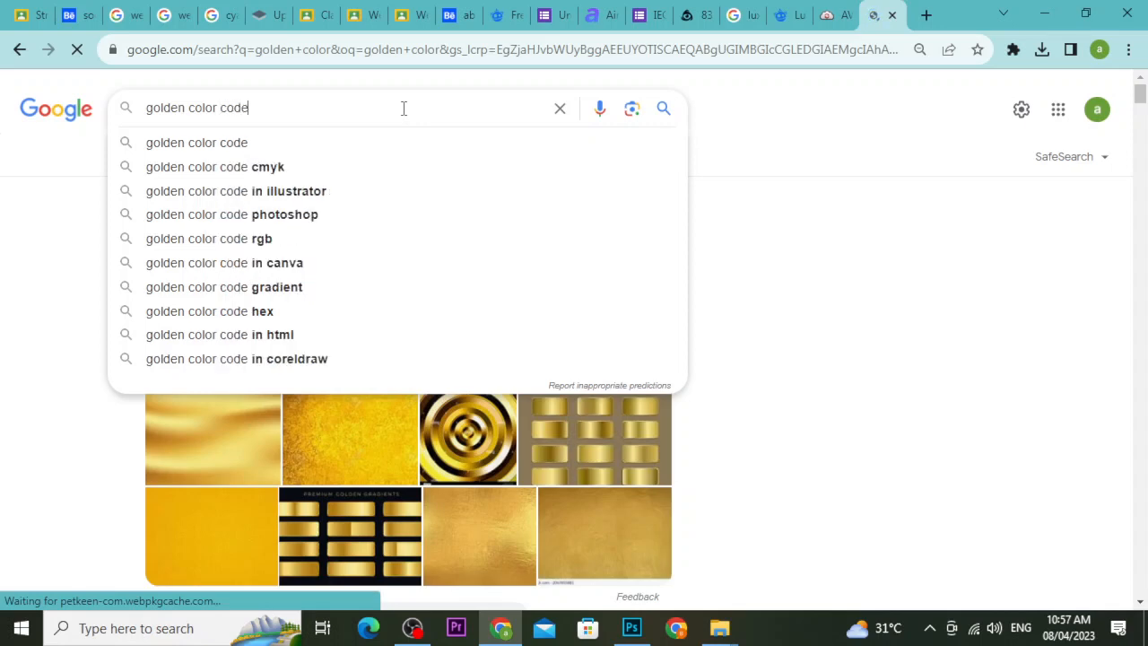
pyautogui.press('Return')
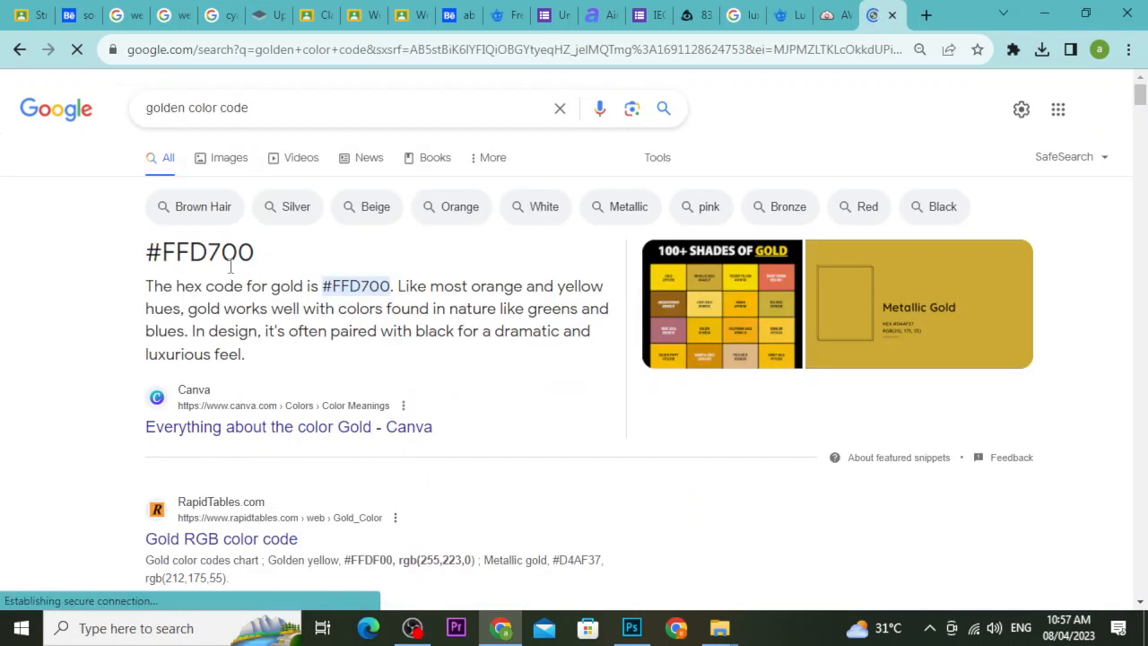
pyautogui.tripleClick(231, 260)
pyautogui.hotkey('ctrl', 'c')
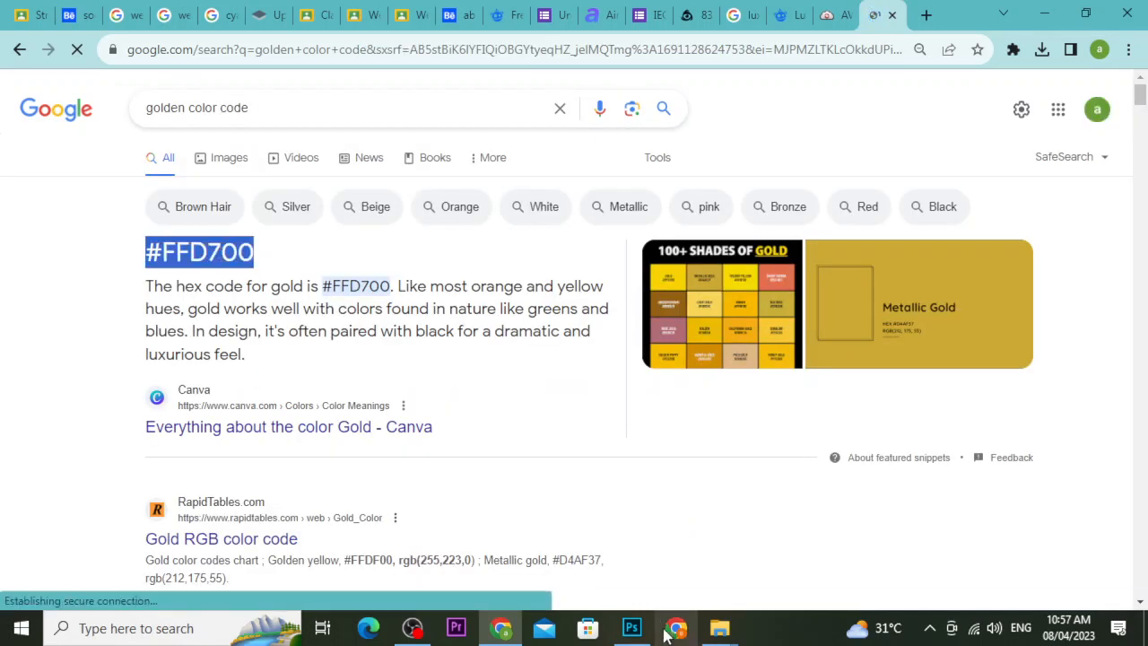
pyautogui.click(632, 628)
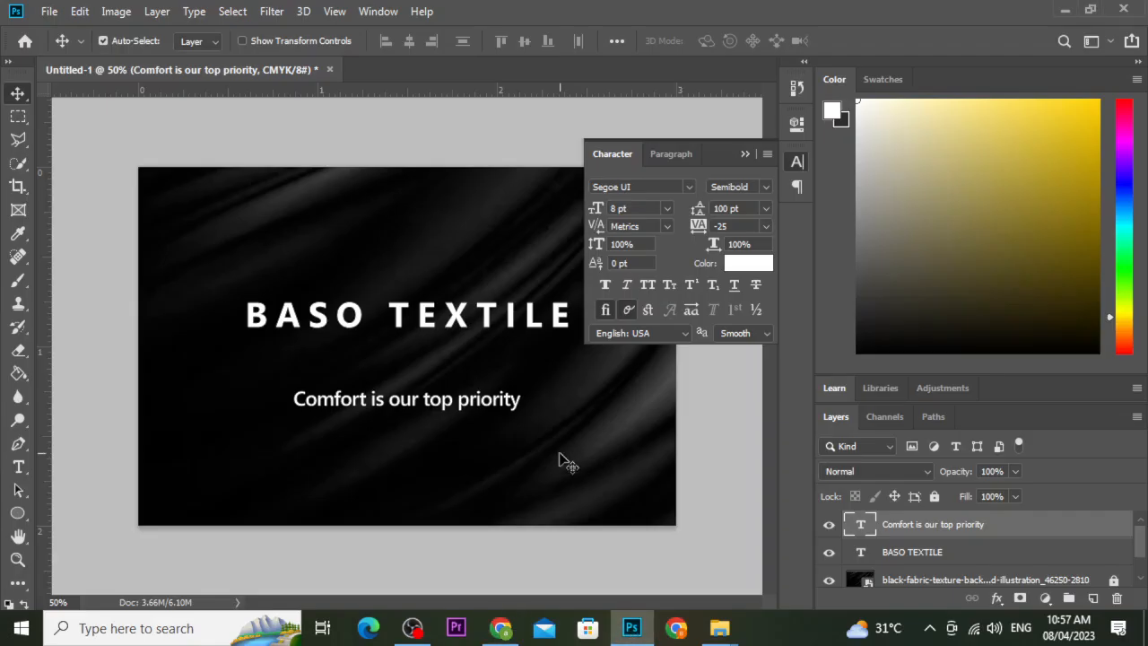
# Preview #FFD700 and darker golds on BASO TEXTILE, then cancel to keep it white.
pyautogui.doubleClick(528, 325)
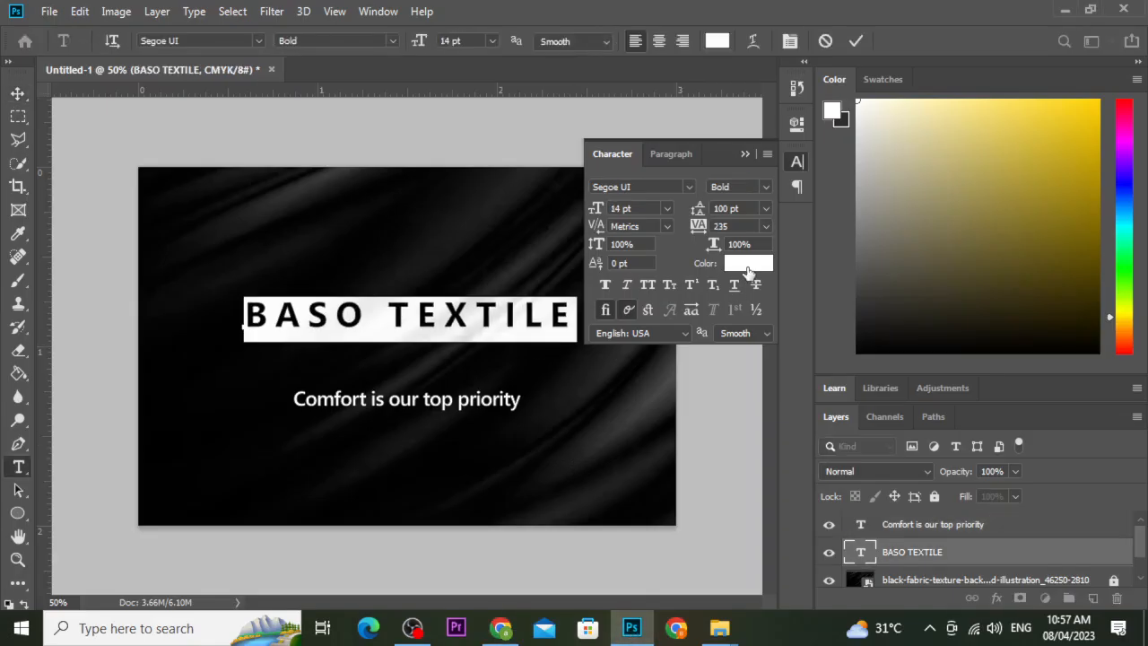
pyautogui.click(748, 265)
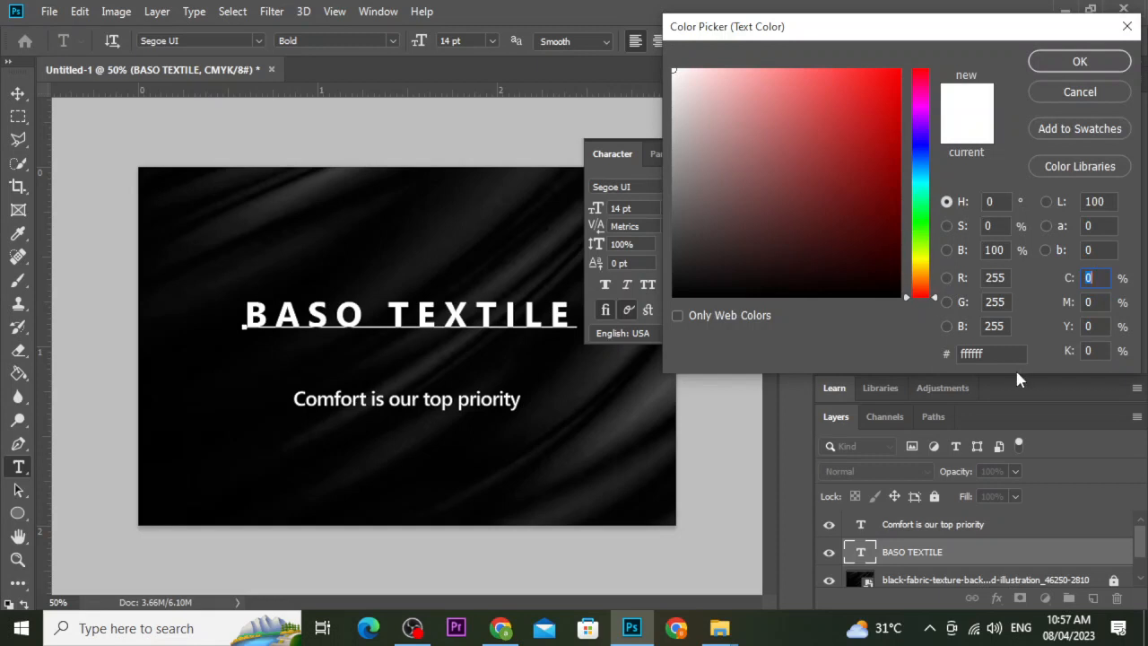
pyautogui.click(953, 353)
pyautogui.hotkey('ctrl', 'v')
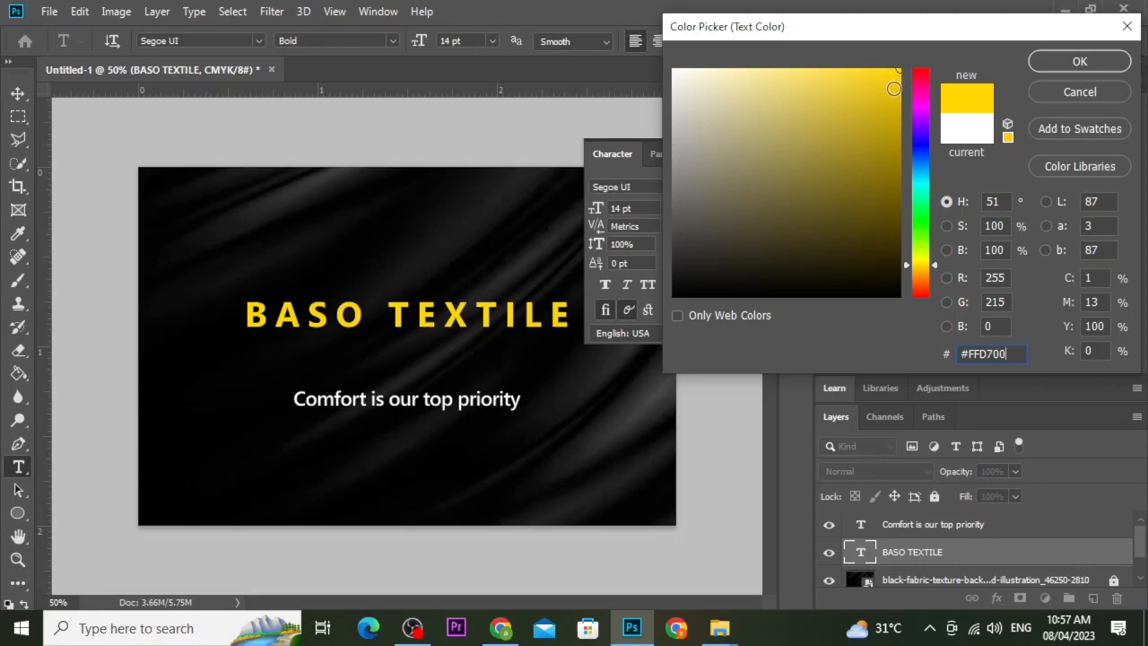
pyautogui.click(894, 89)
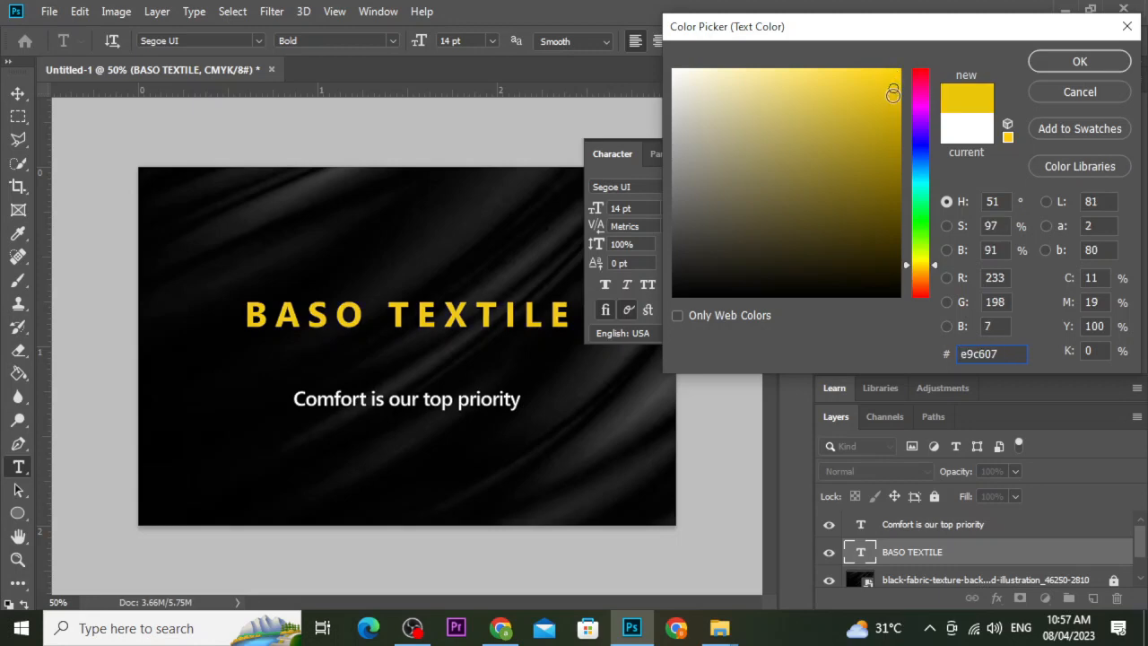
pyautogui.click(892, 99)
pyautogui.click(891, 109)
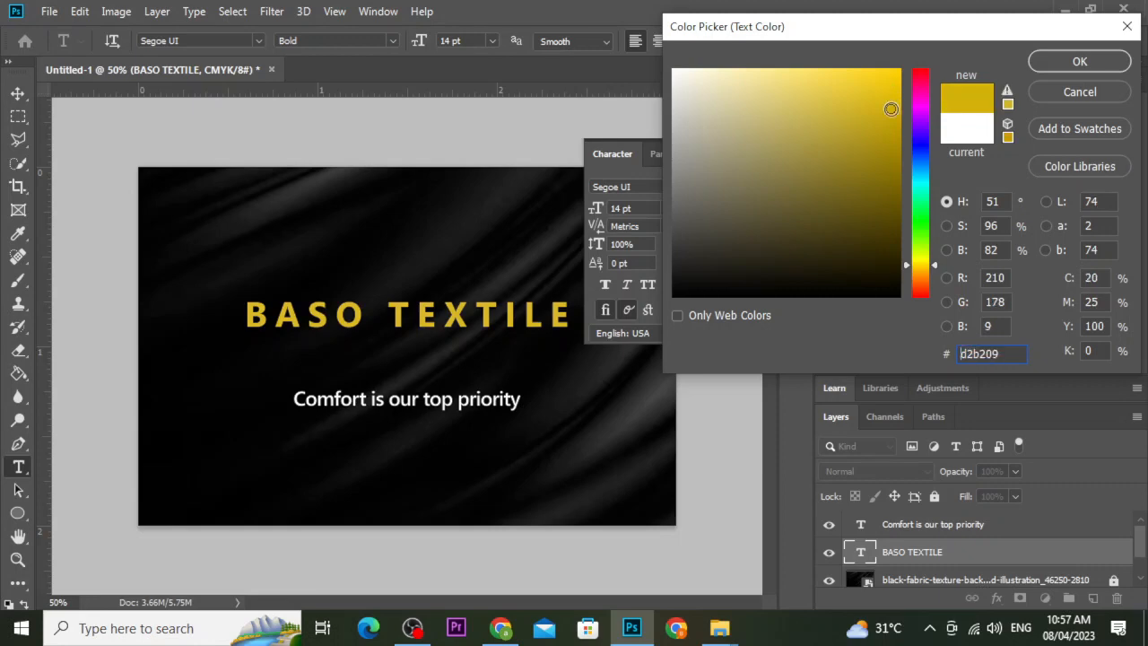
pyautogui.click(1047, 93)
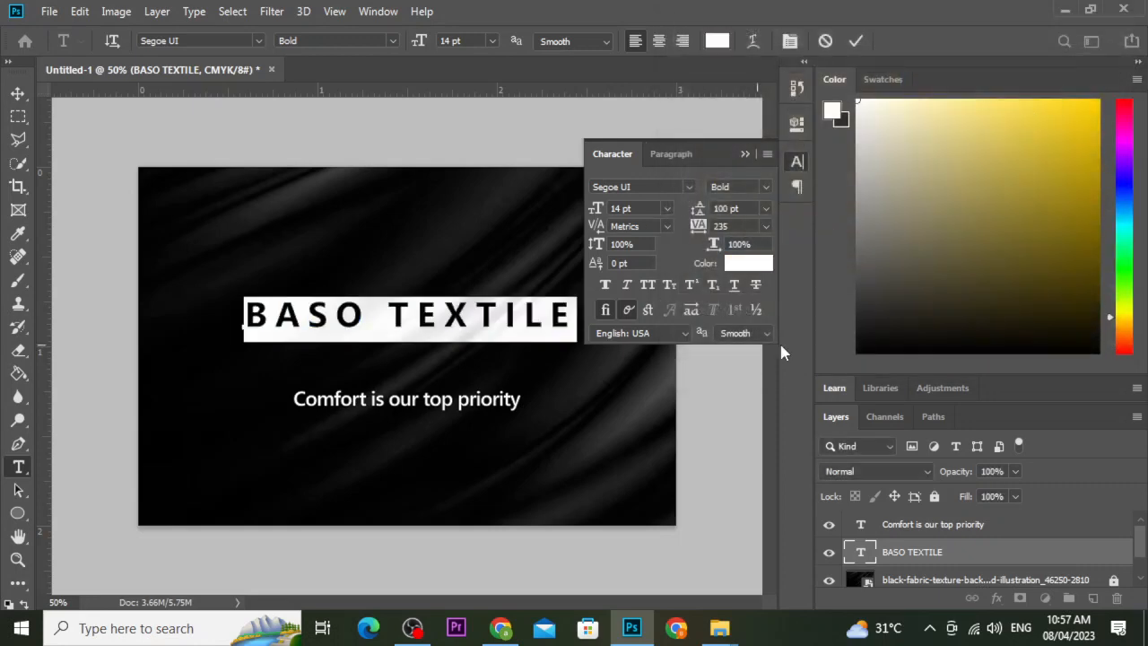
pyautogui.click(855, 43)
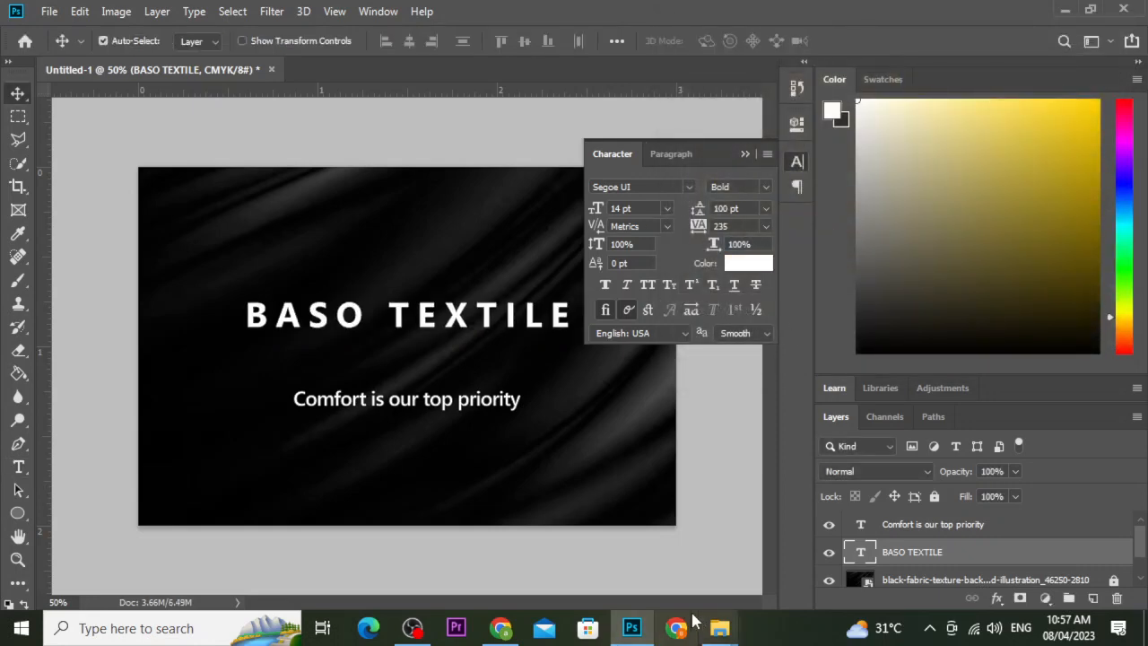
pyautogui.click(502, 628)
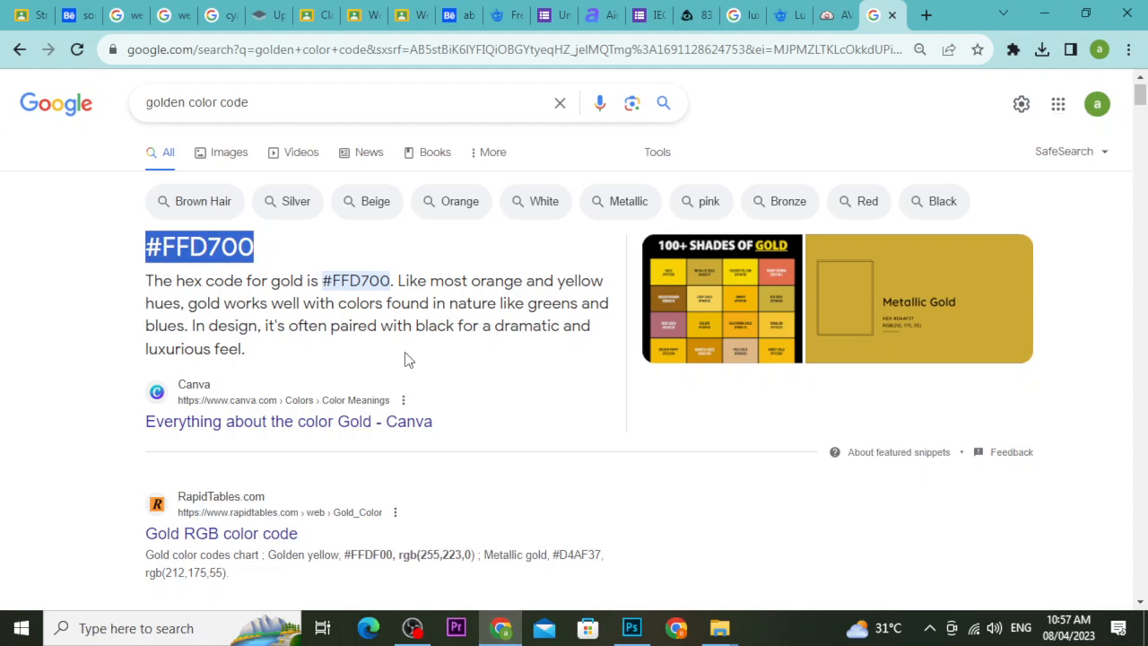
# Search Google for 'golden texture hd' and browse the image results.
pyautogui.moveTo(249, 108); pyautogui.dragTo(121, 114)
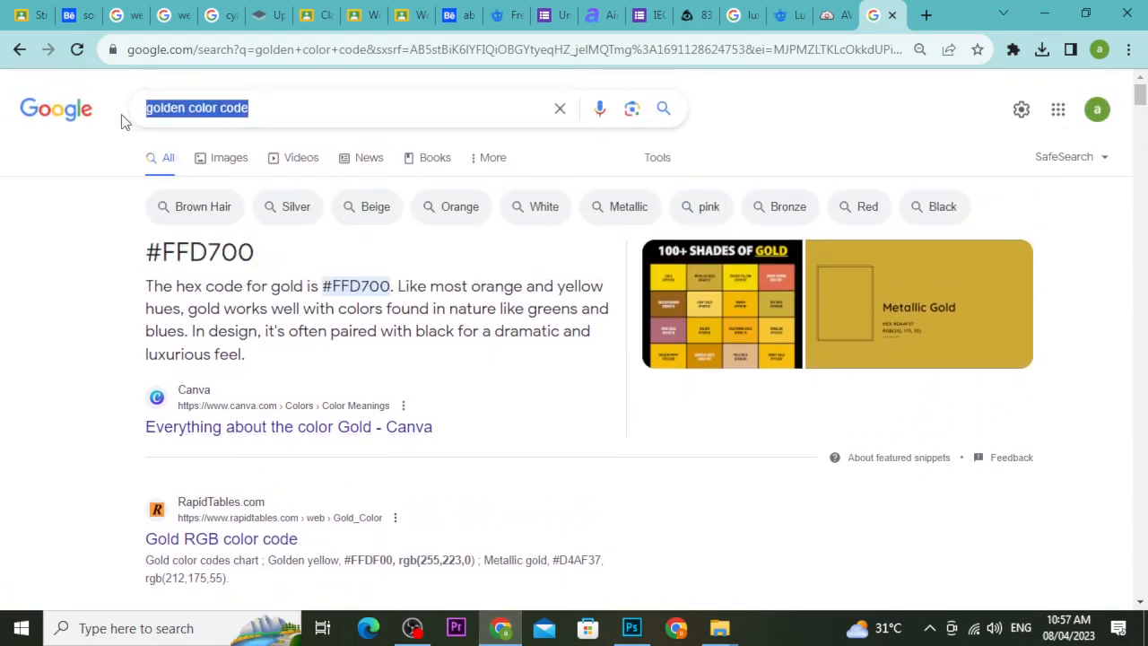
pyautogui.write('gold')
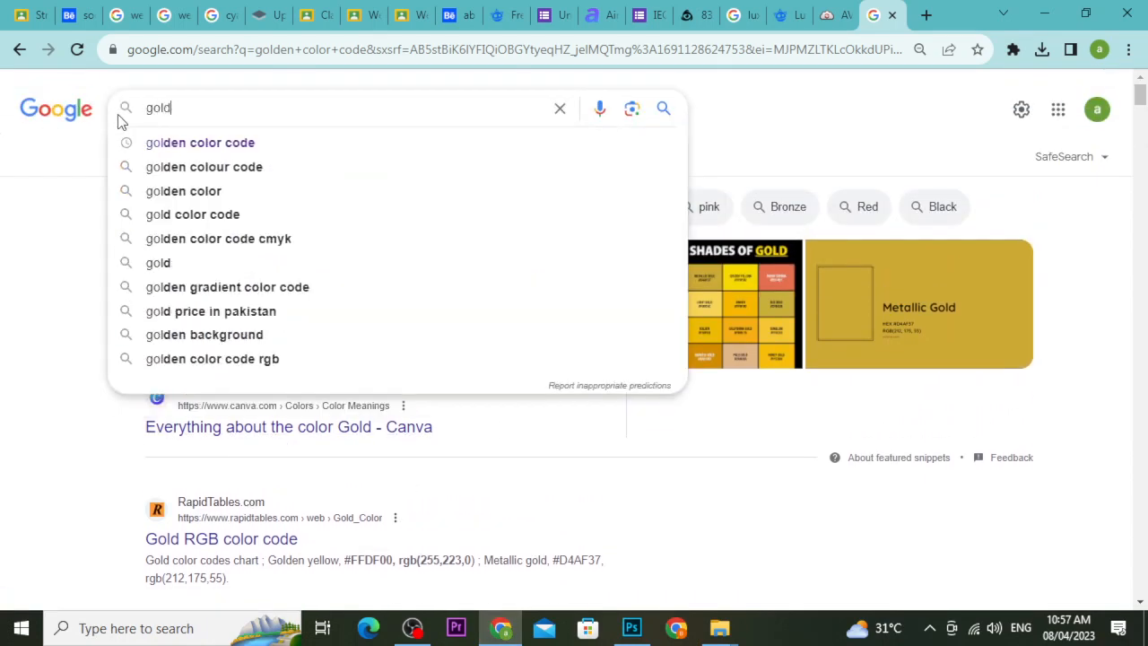
pyautogui.write('en te')
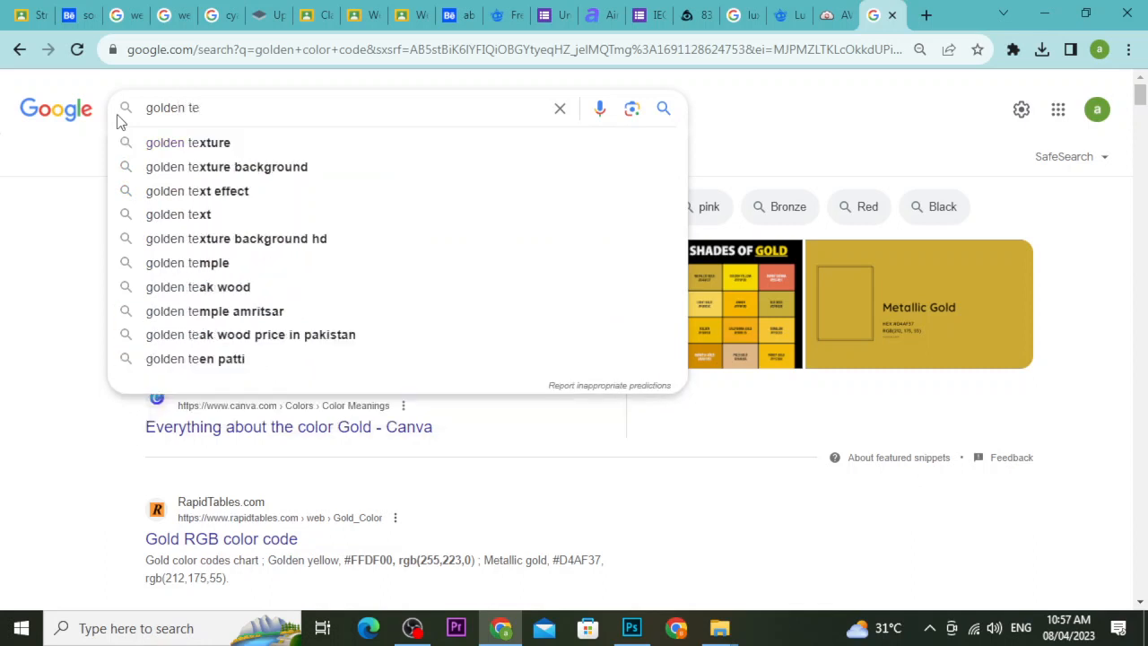
pyautogui.press('Down')
pyautogui.write('hd')
pyautogui.press('Return')
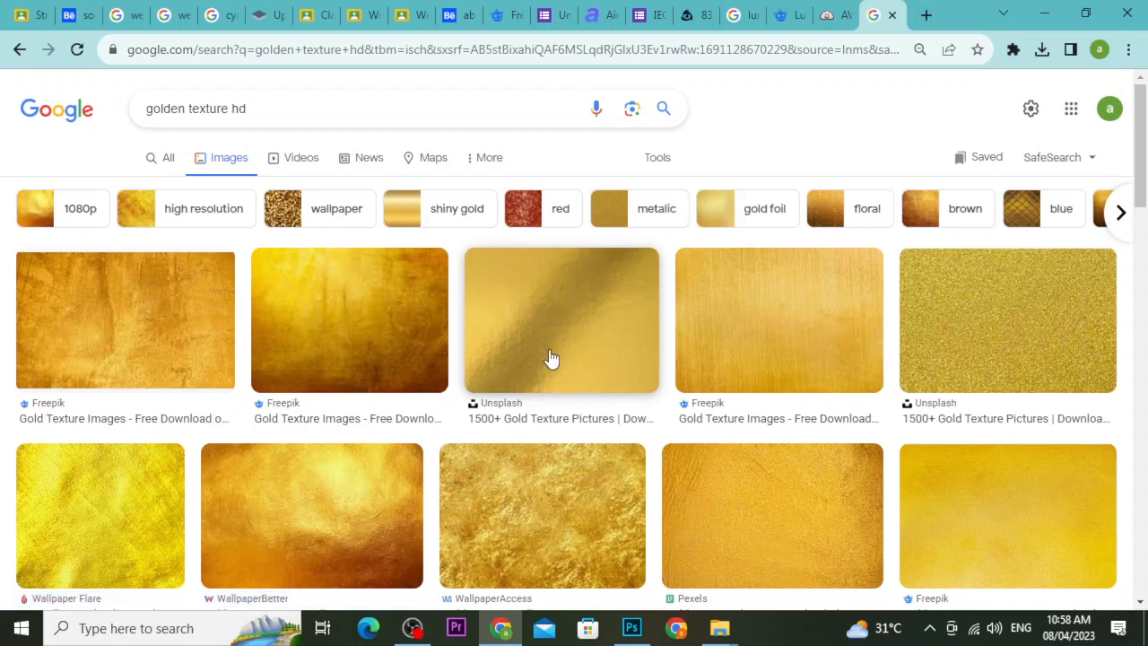
pyautogui.scroll(-3, 550, 359)
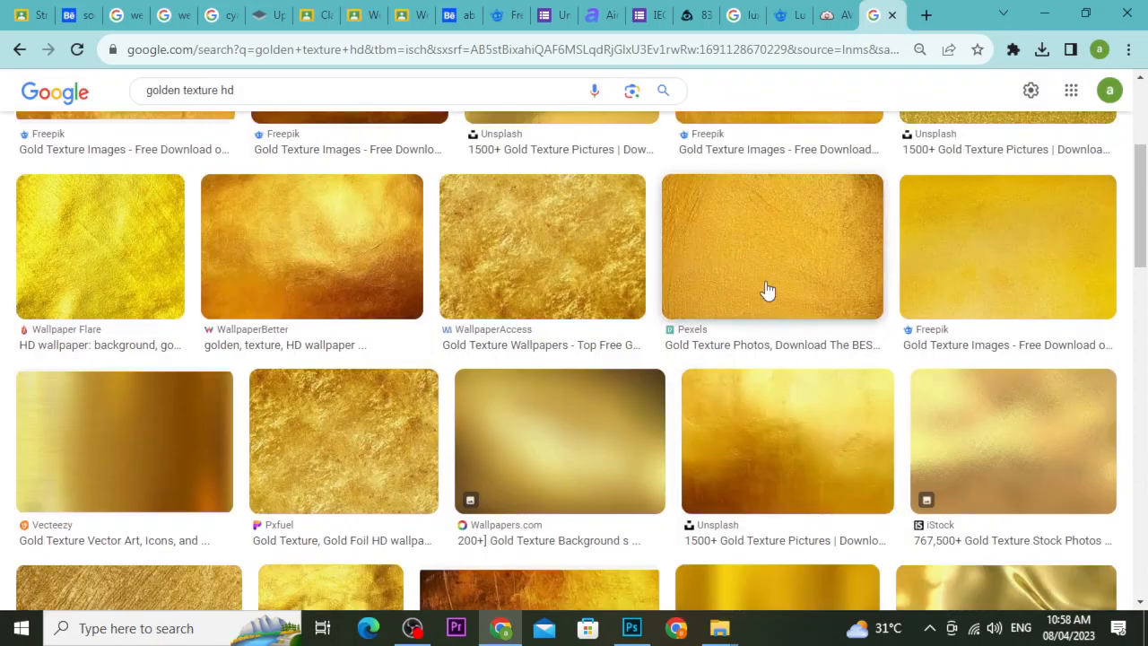
pyautogui.scroll(3, 764, 301)
pyautogui.scroll(1, 761, 315)
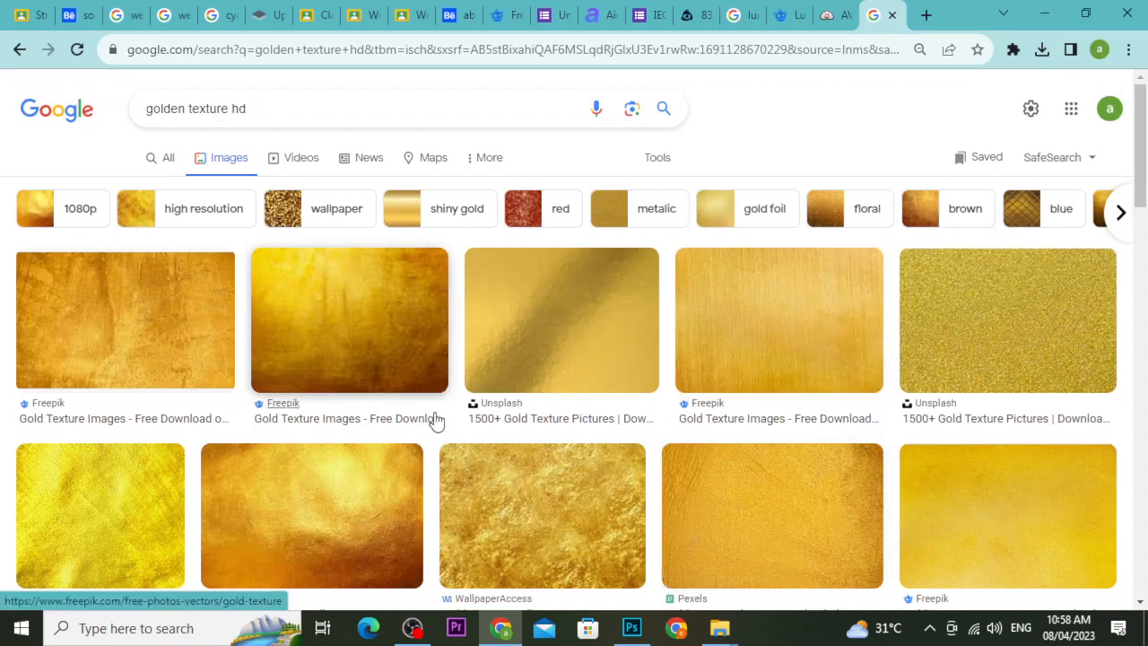
# Save the Pexels gold texture as pexels-fwstudio-122458.jpg into Downloads and drag it toward Photoshop.
pyautogui.click(715, 513)
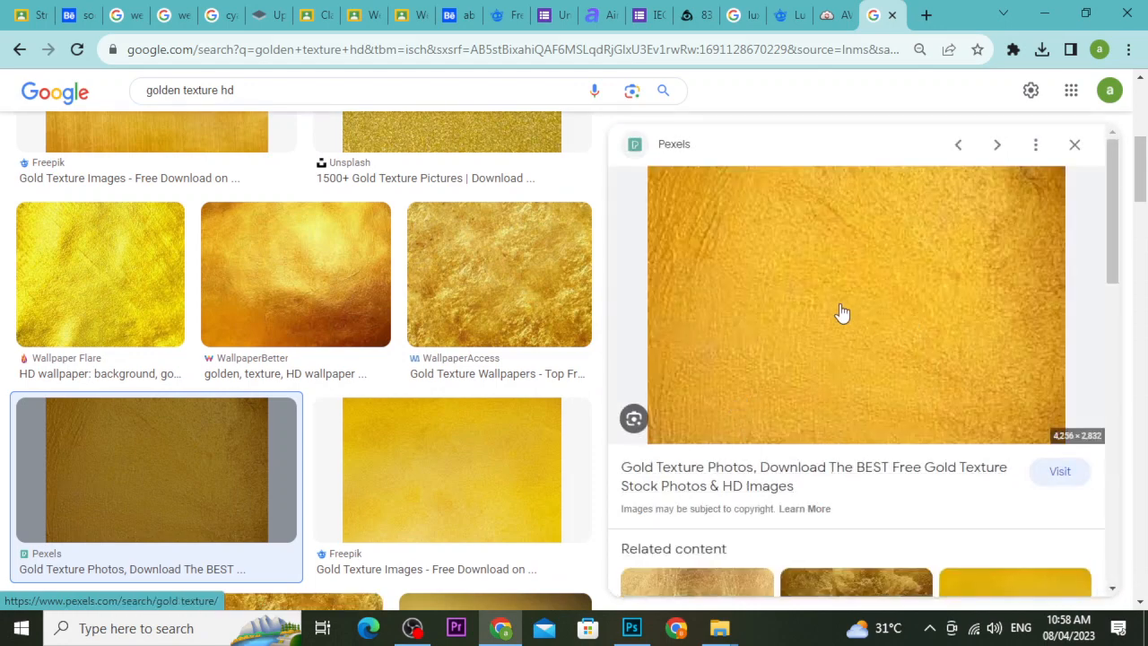
pyautogui.rightClick(842, 313)
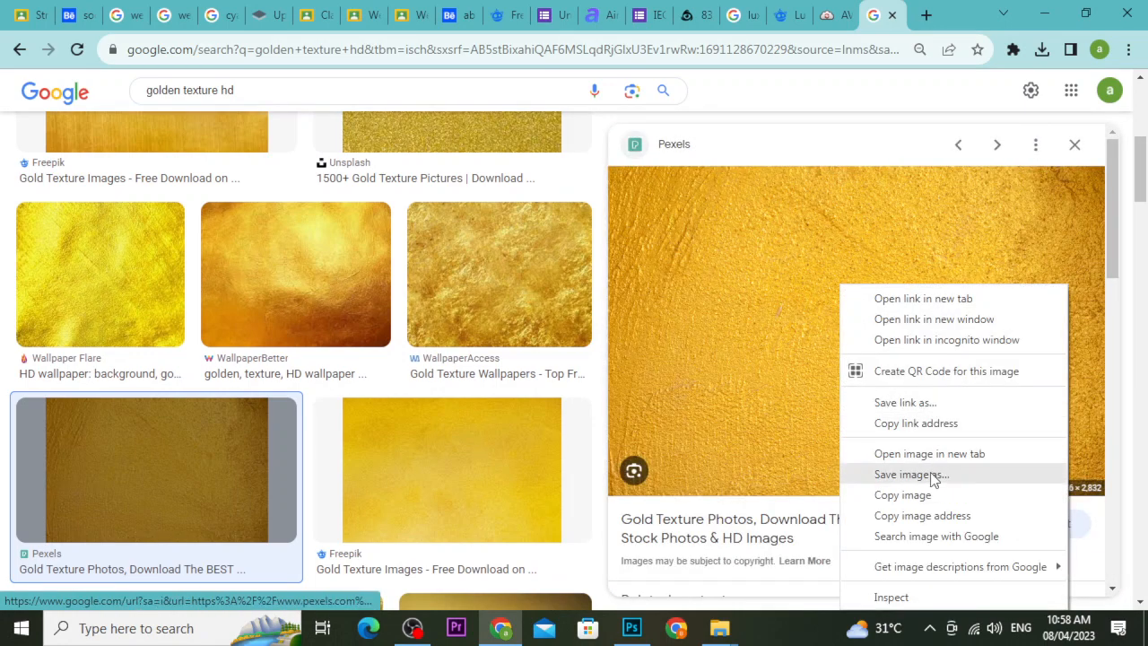
pyautogui.click(933, 476)
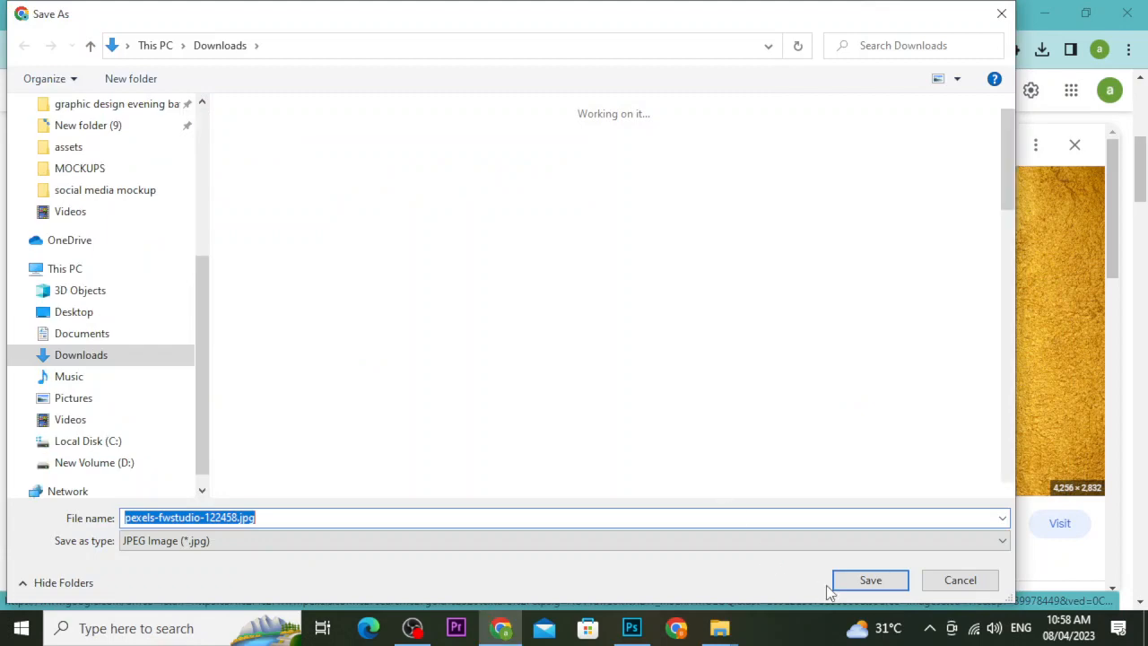
pyautogui.click(844, 583)
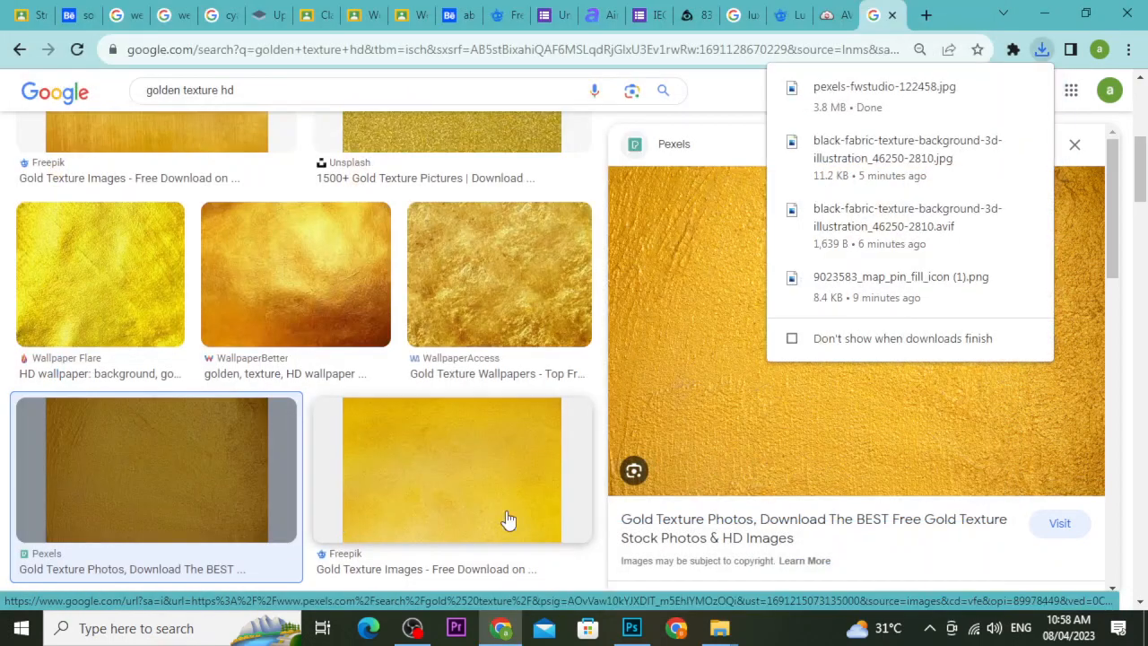
pyautogui.click(999, 89)
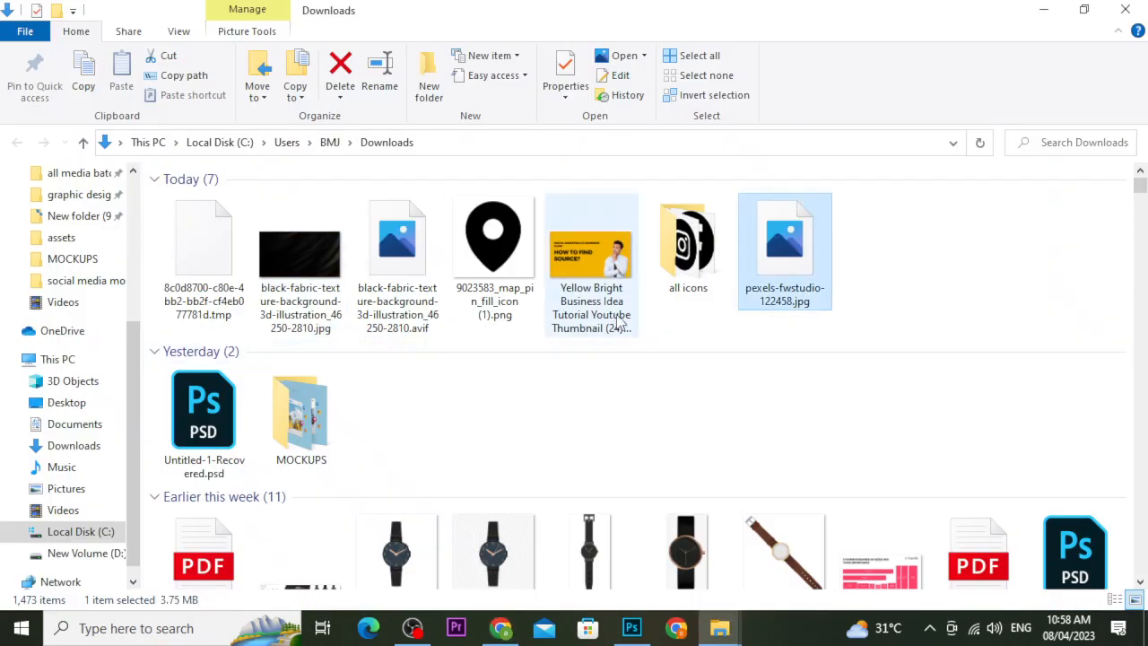
pyautogui.moveTo(801, 262); pyautogui.dragTo(953, 567)
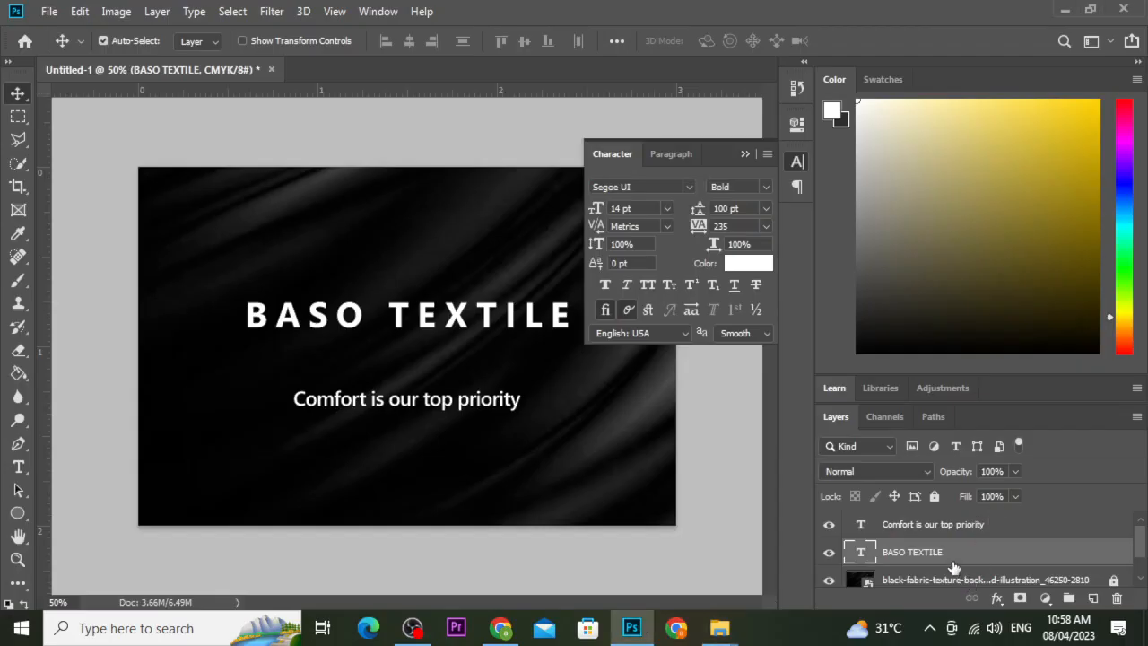
# Try embedding pexels-fwstudio-122458.jpg, dismiss the full scratch disk error, and minimize Photoshop.
pyautogui.click(744, 155)
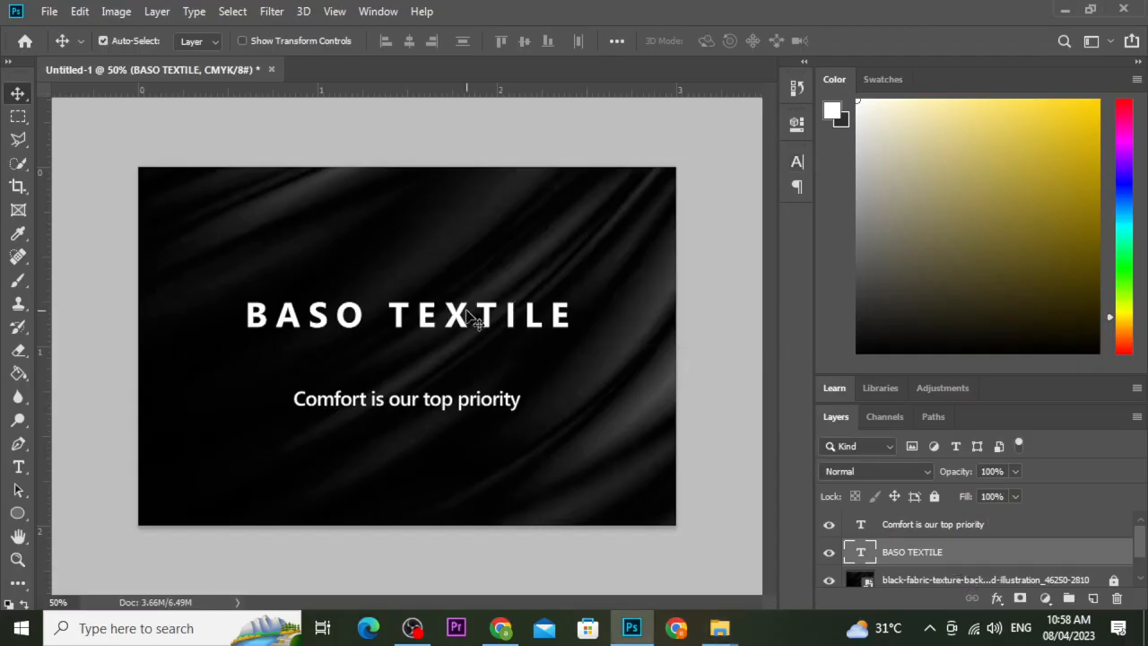
pyautogui.click(49, 11)
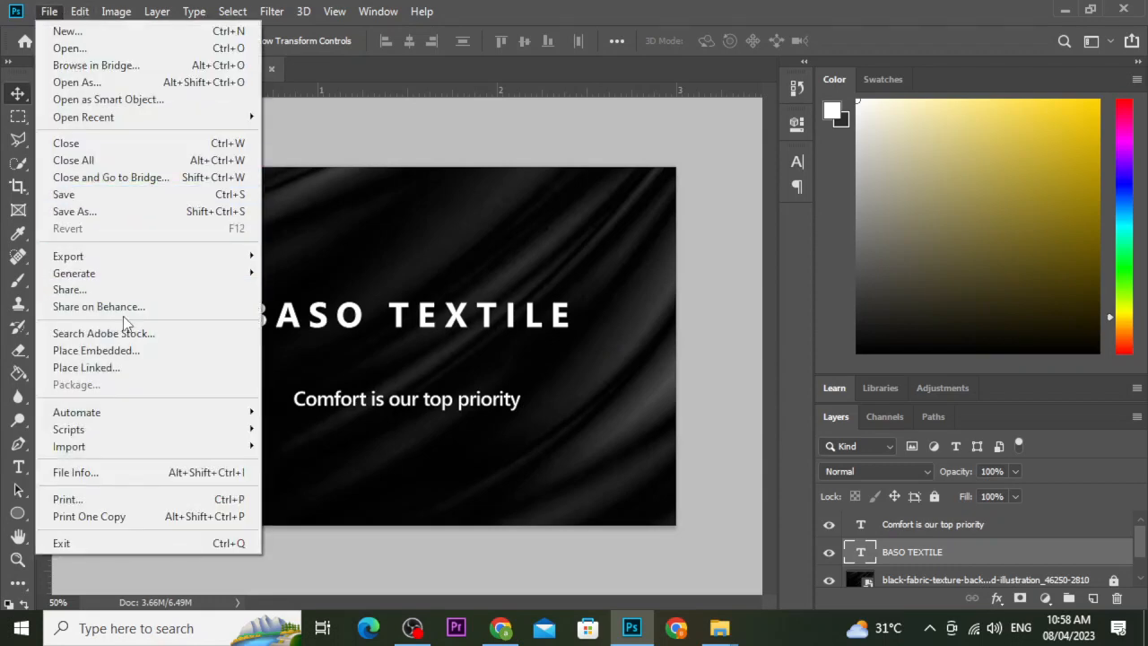
pyautogui.click(130, 350)
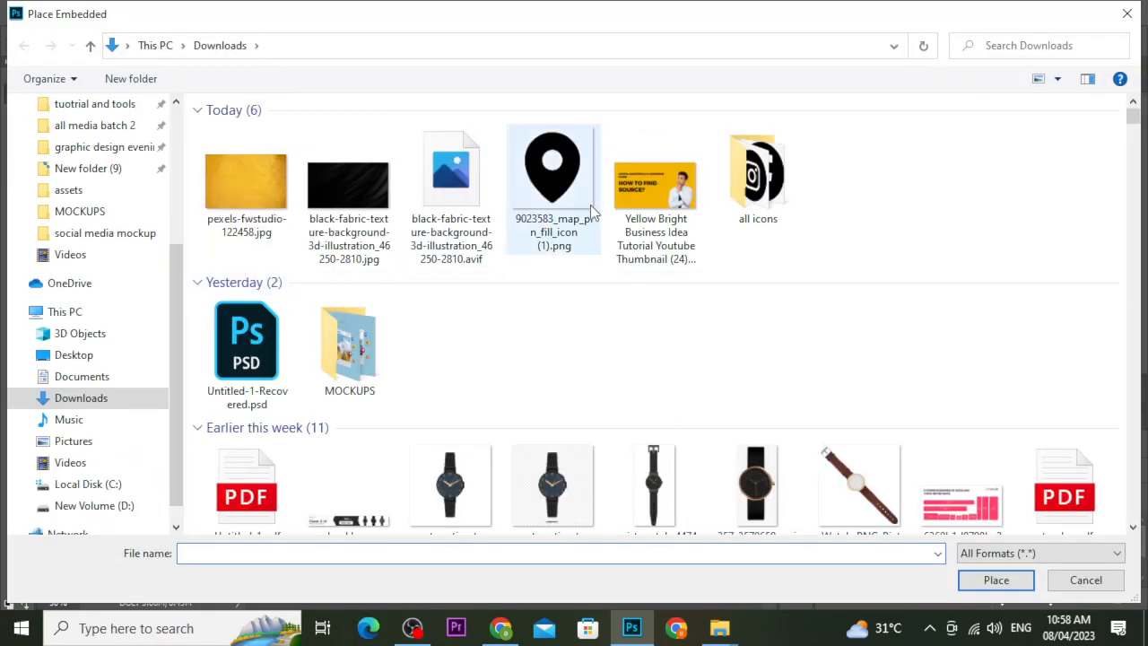
pyautogui.click(247, 183)
pyautogui.click(996, 581)
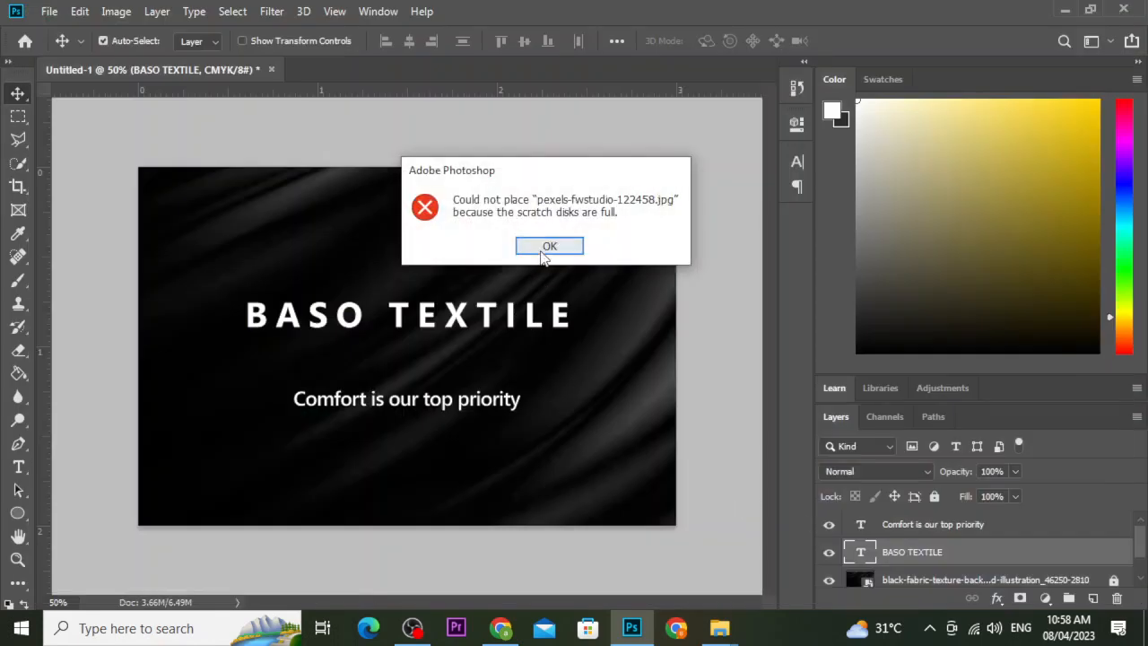
pyautogui.click(547, 248)
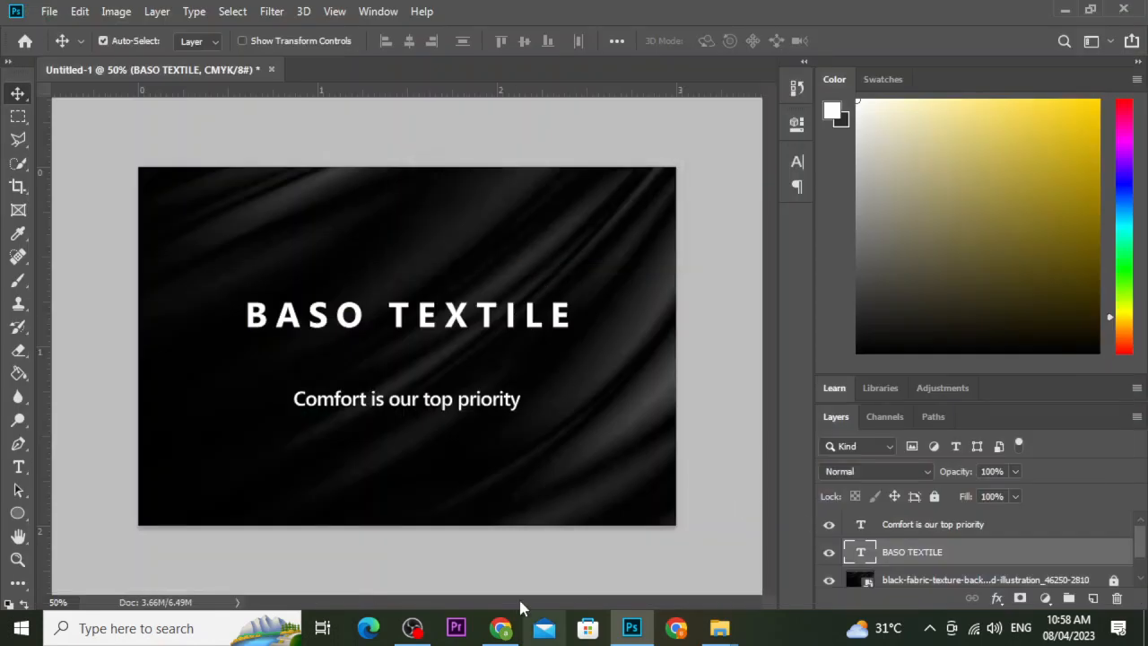
pyautogui.click(631, 628)
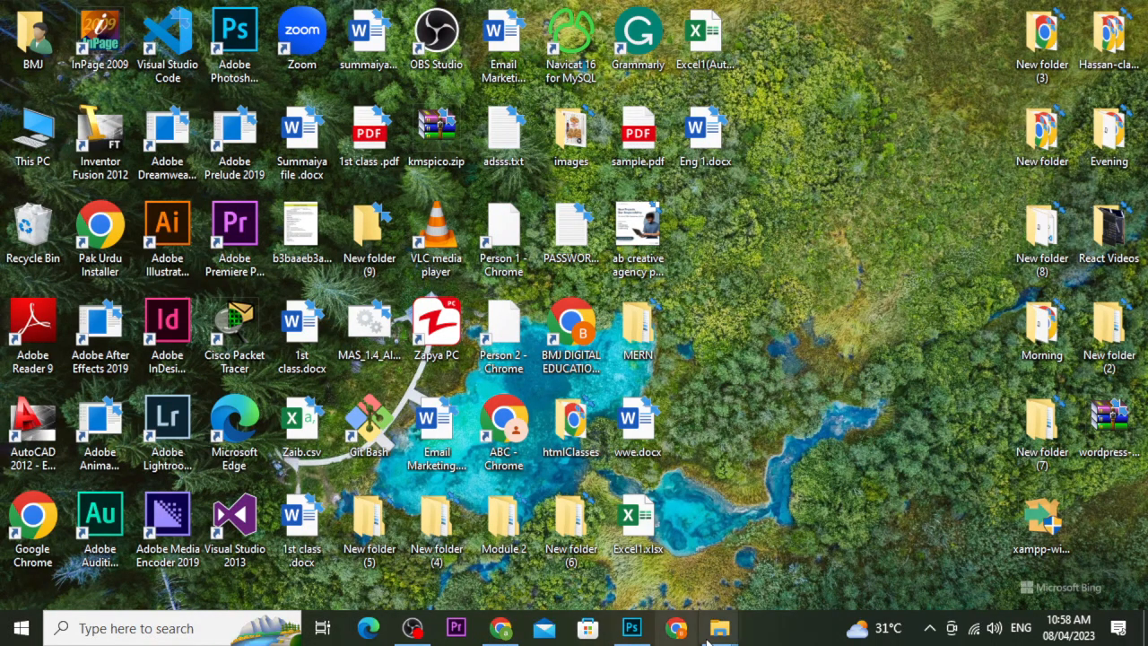
# Check the free space on Local Disk (C:) and New Volume (D:) under This PC.
pyautogui.moveTo(719, 628)
pyautogui.click(665, 551)
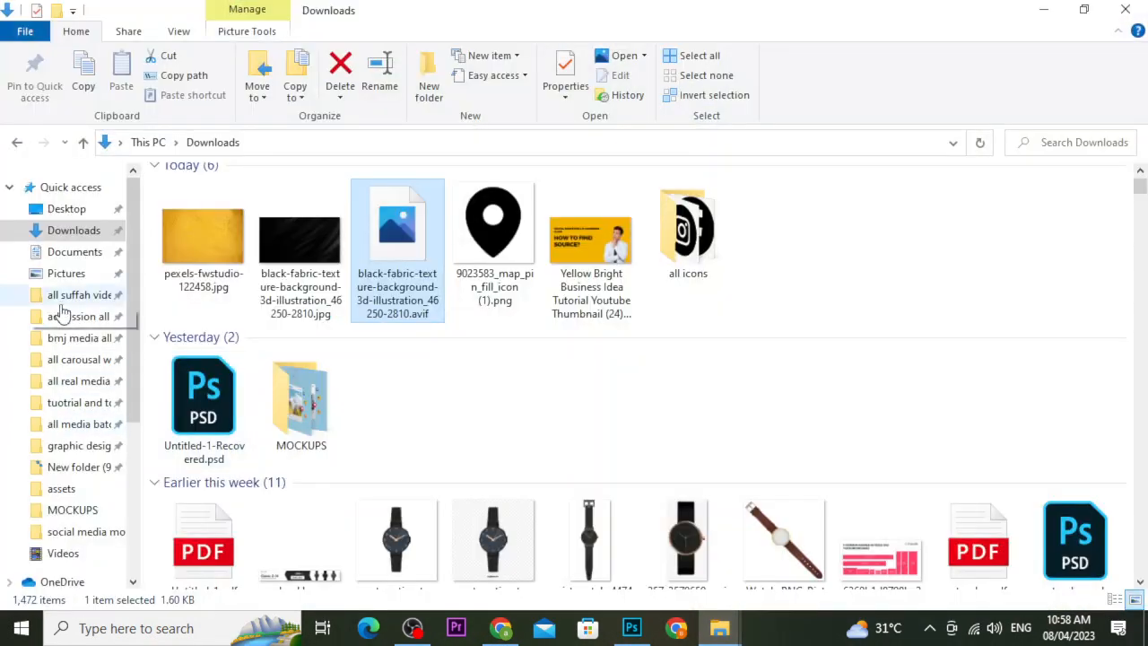
pyautogui.scroll(-1, 132, 283)
pyautogui.scroll(-2, 131, 284)
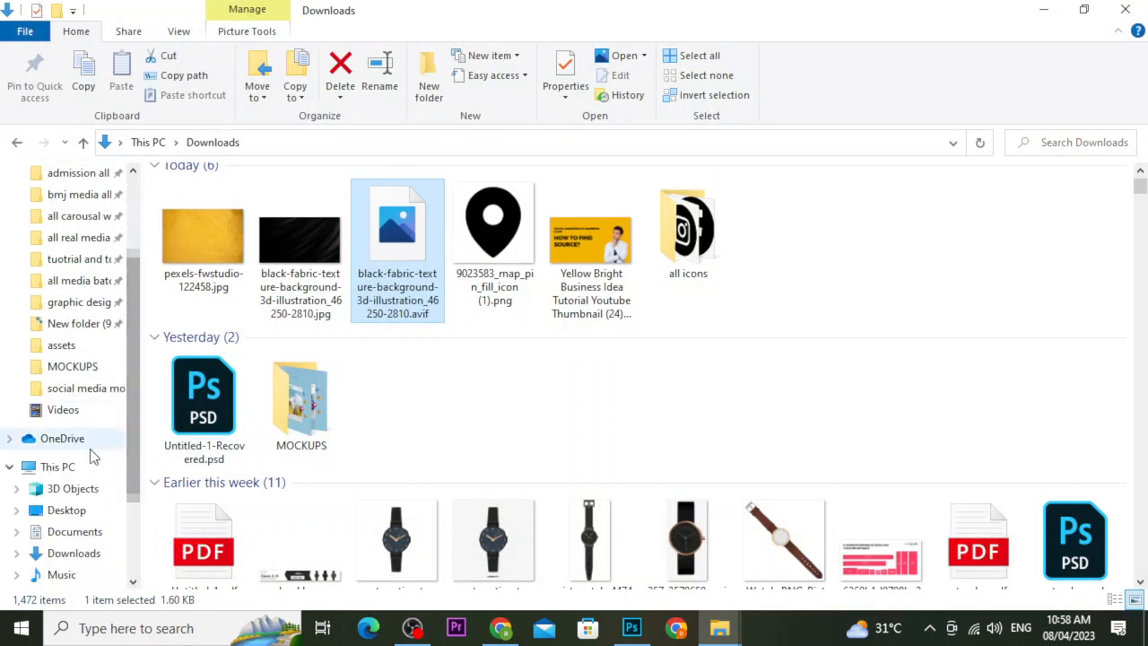
pyautogui.click(57, 467)
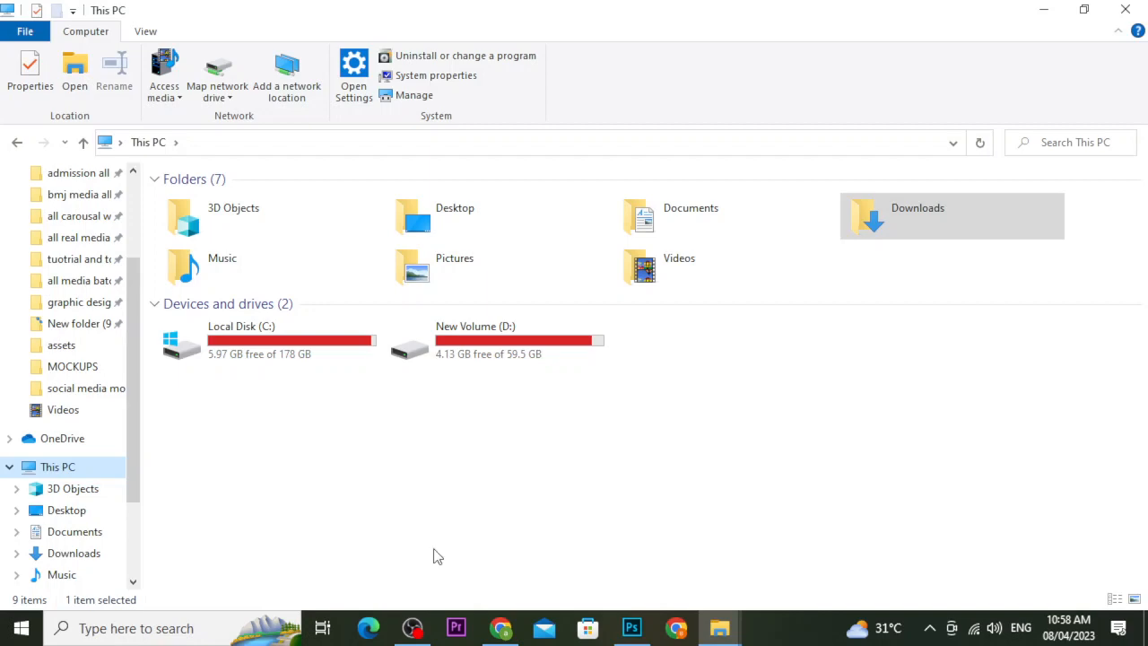
# Pause the screen recording and bring Photoshop back with its File menu open.
pyautogui.click(412, 628)
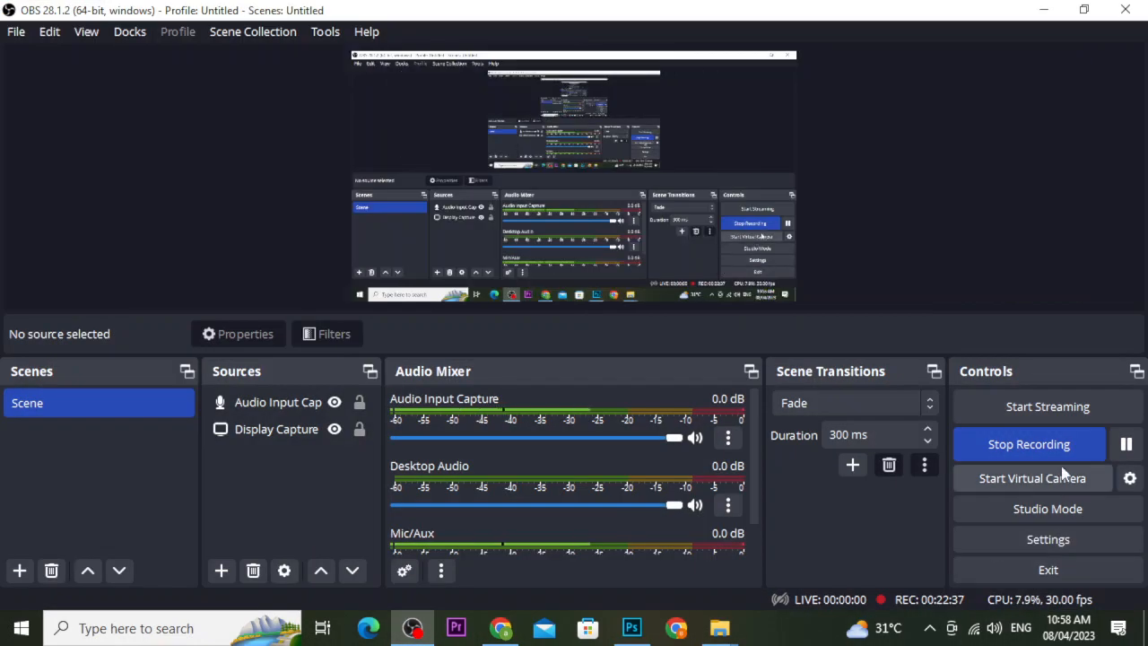
pyautogui.click(1122, 440)
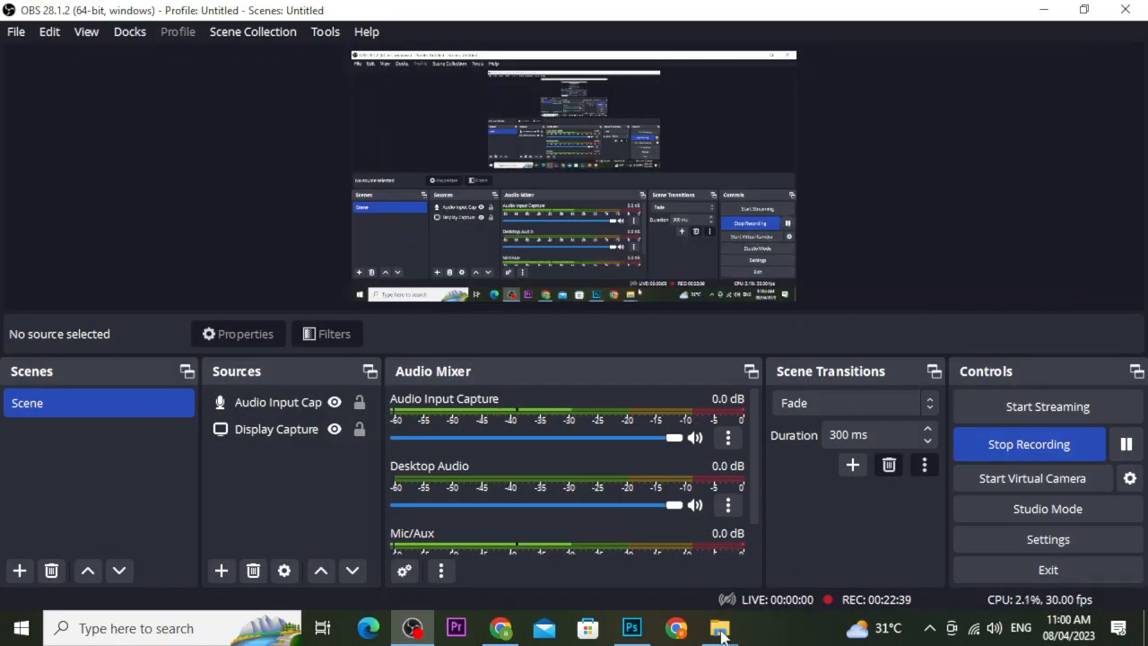
pyautogui.click(632, 628)
pyautogui.click(47, 13)
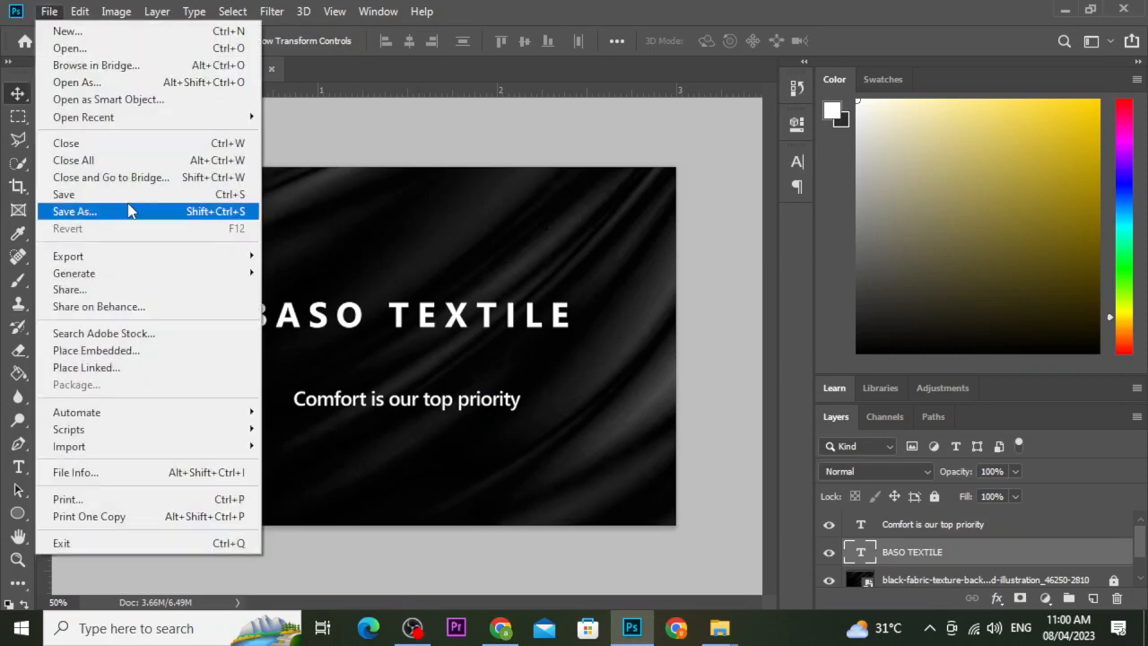
# Embed pexels-fwstudio-122458.jpg, commit it, and clip it to the BASO TEXTILE title layer.
pyautogui.click(149, 351)
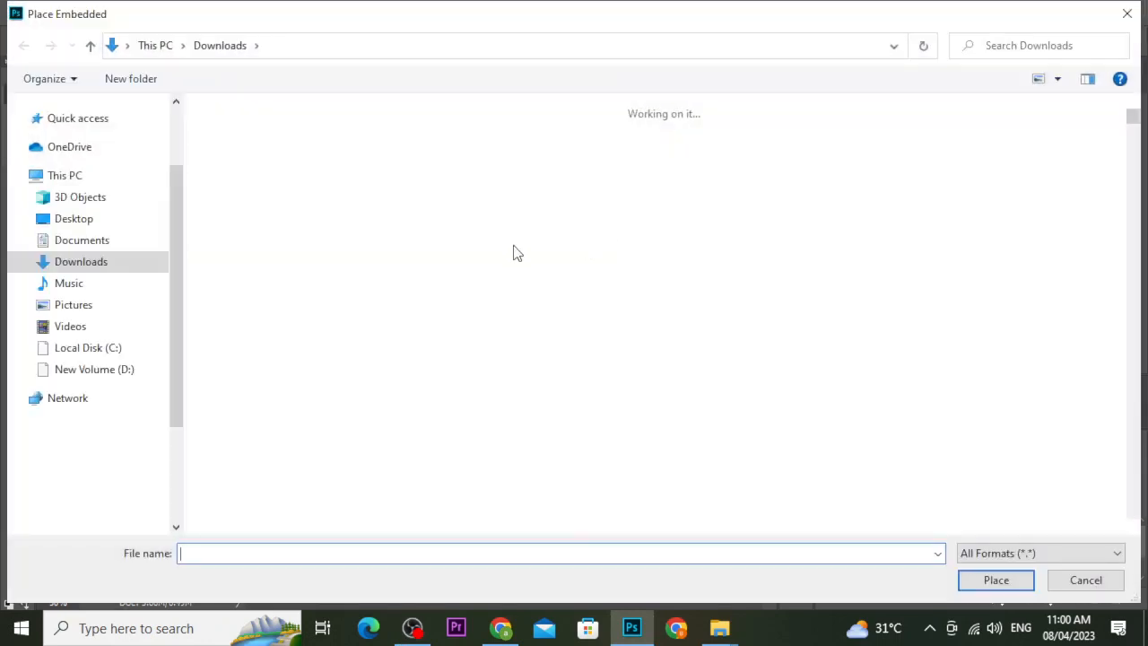
pyautogui.click(266, 174)
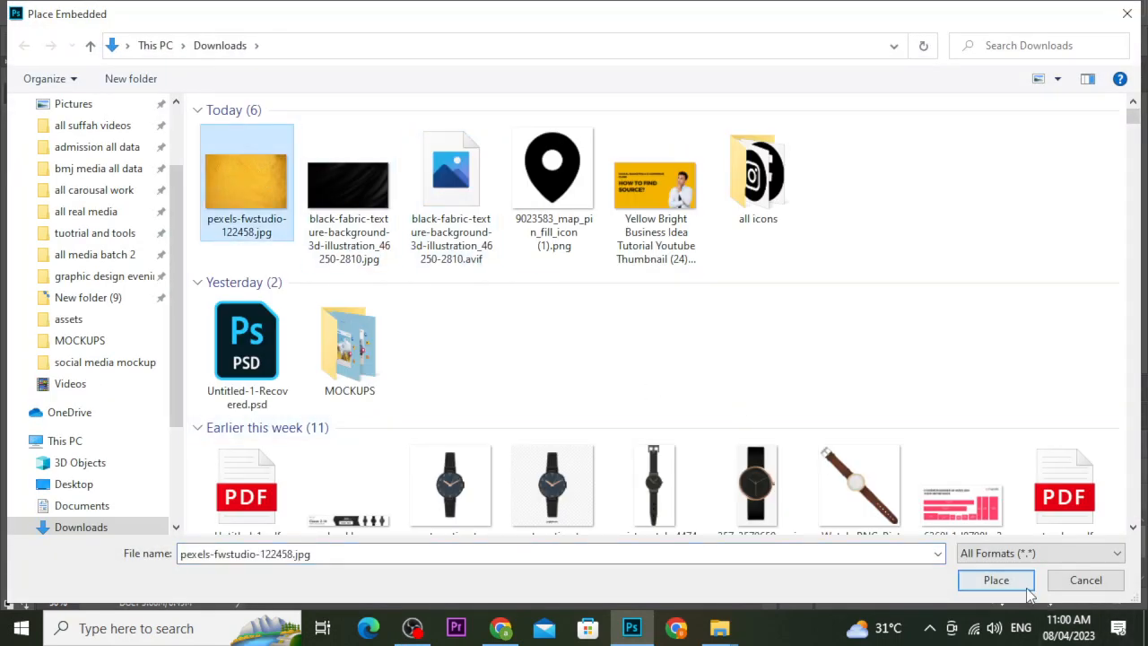
pyautogui.click(996, 580)
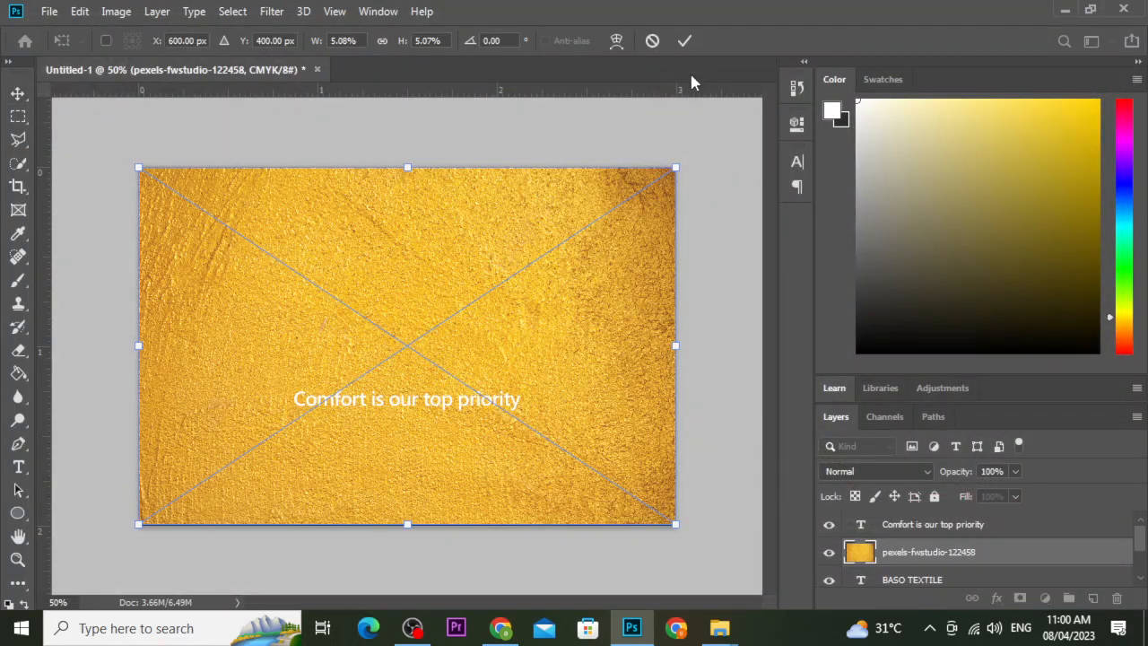
pyautogui.click(683, 43)
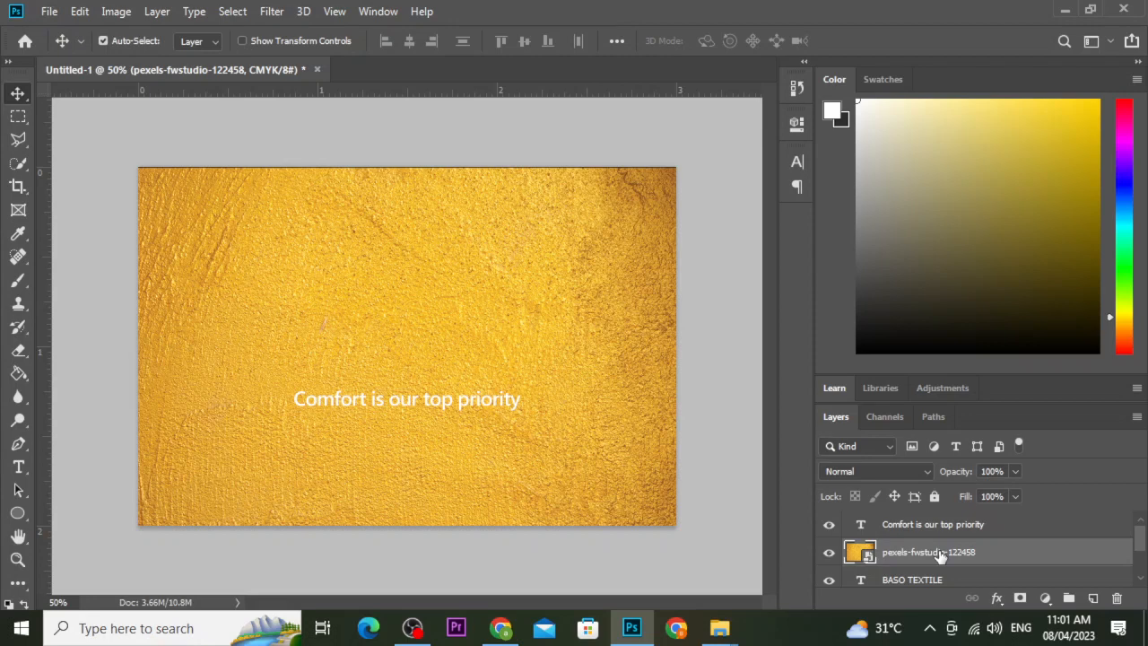
pyautogui.rightClick(942, 553)
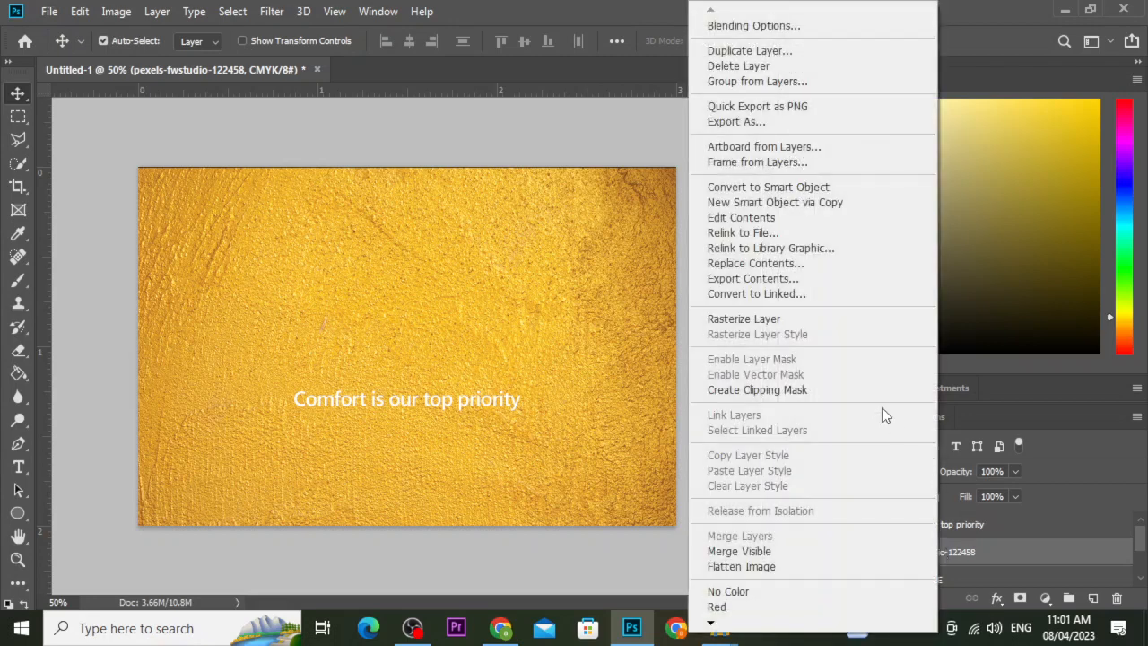
pyautogui.click(872, 390)
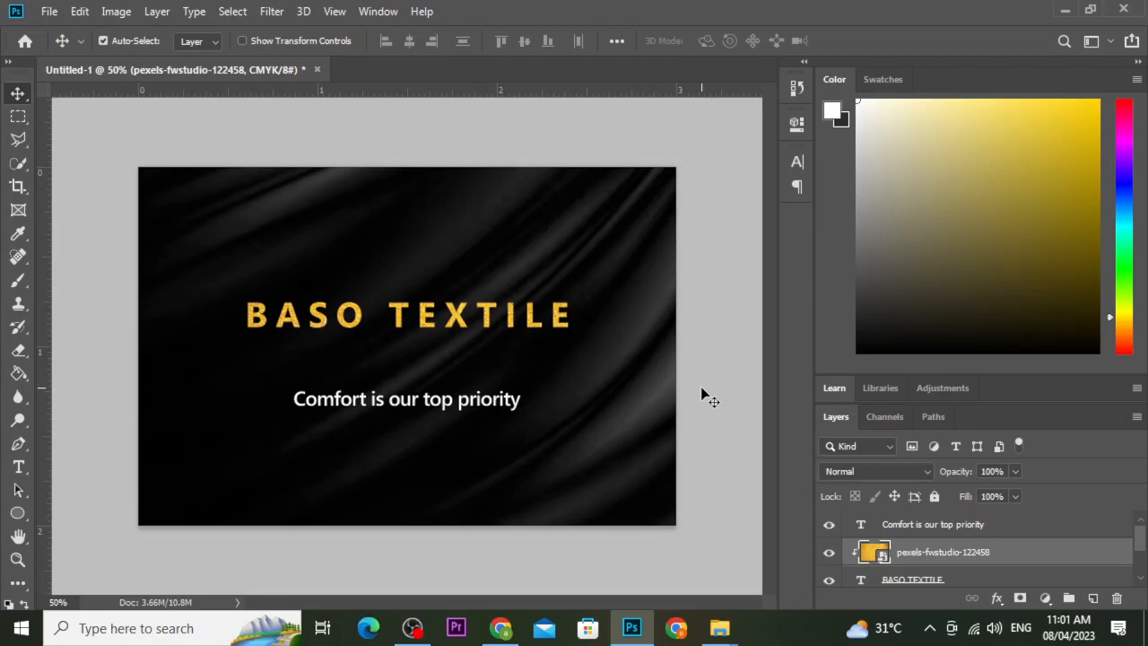
# Nudge the 'Comfort is our top priority' tagline back into position.
pyautogui.click(481, 405)
pyautogui.moveTo(481, 406); pyautogui.dragTo(480, 403)
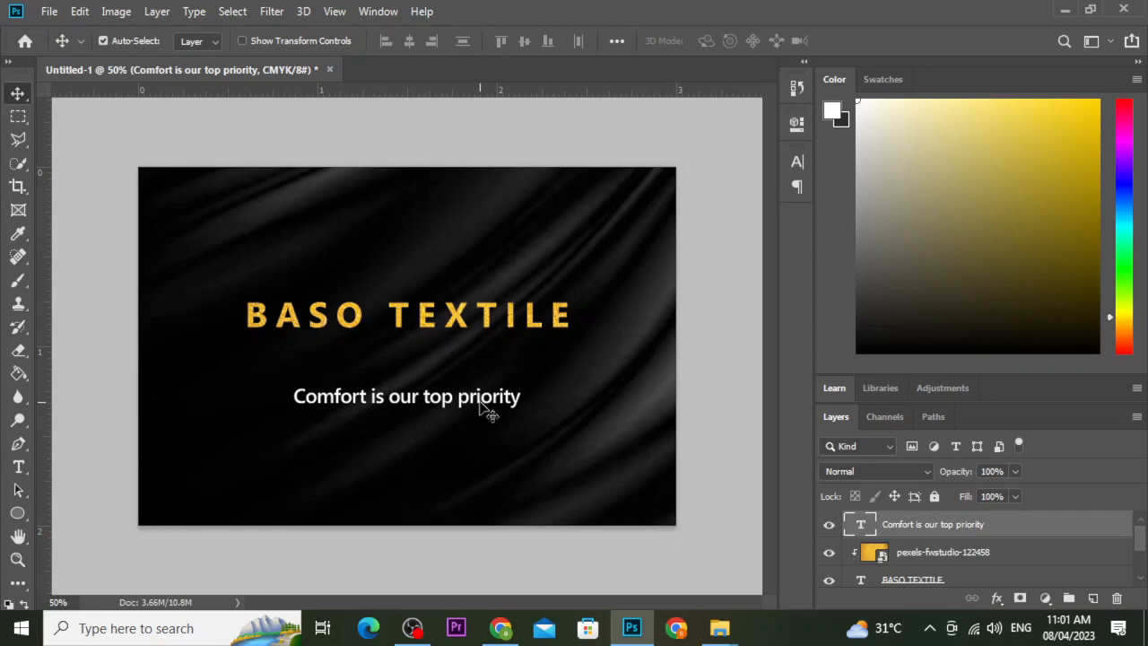
pyautogui.press('Down')
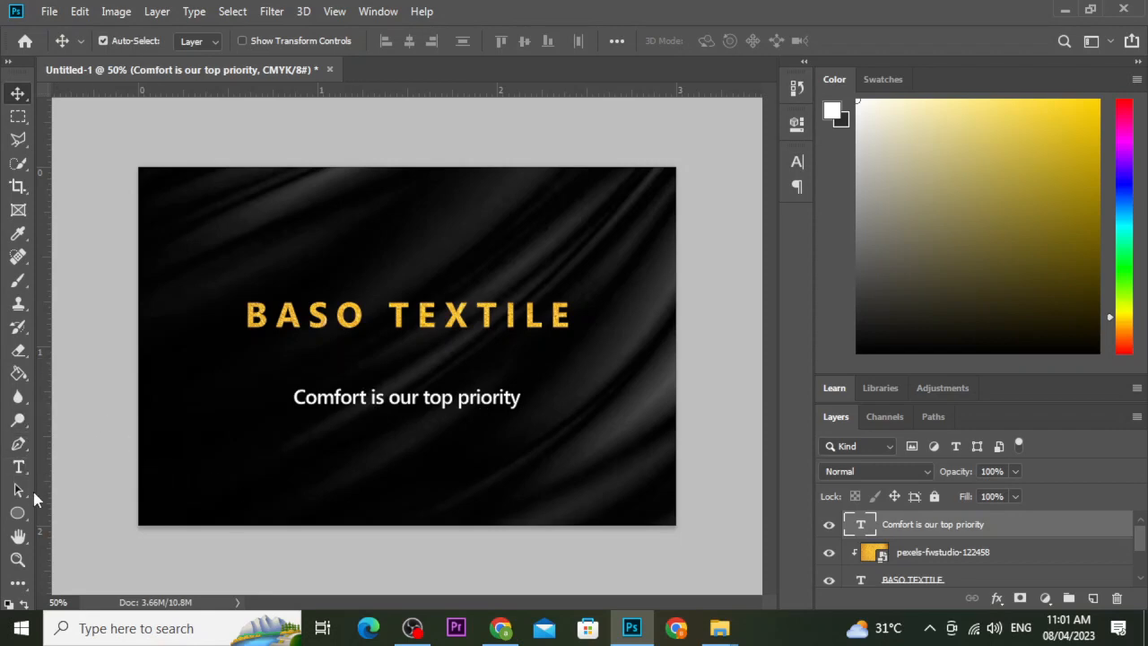
# Draw a short horizontal divider line below BASO TEXTILE with a white stroke.
pyautogui.moveTo(18, 513); pyautogui.dragTo(90, 584)
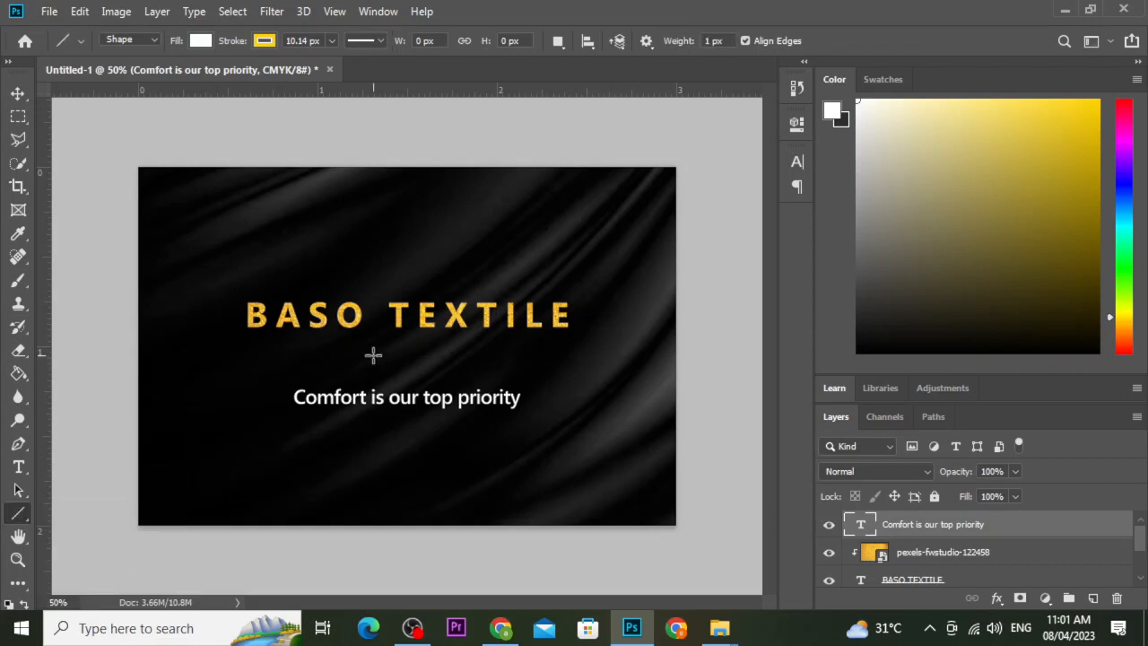
pyautogui.moveTo(374, 355); pyautogui.dragTo(456, 351)
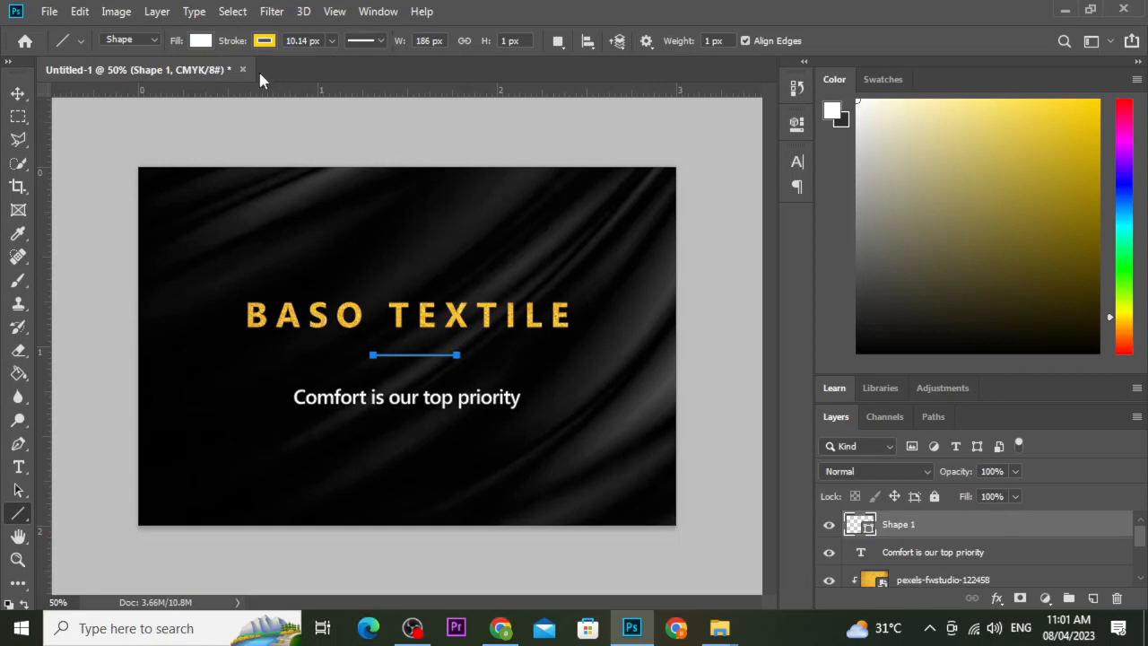
pyautogui.click(264, 41)
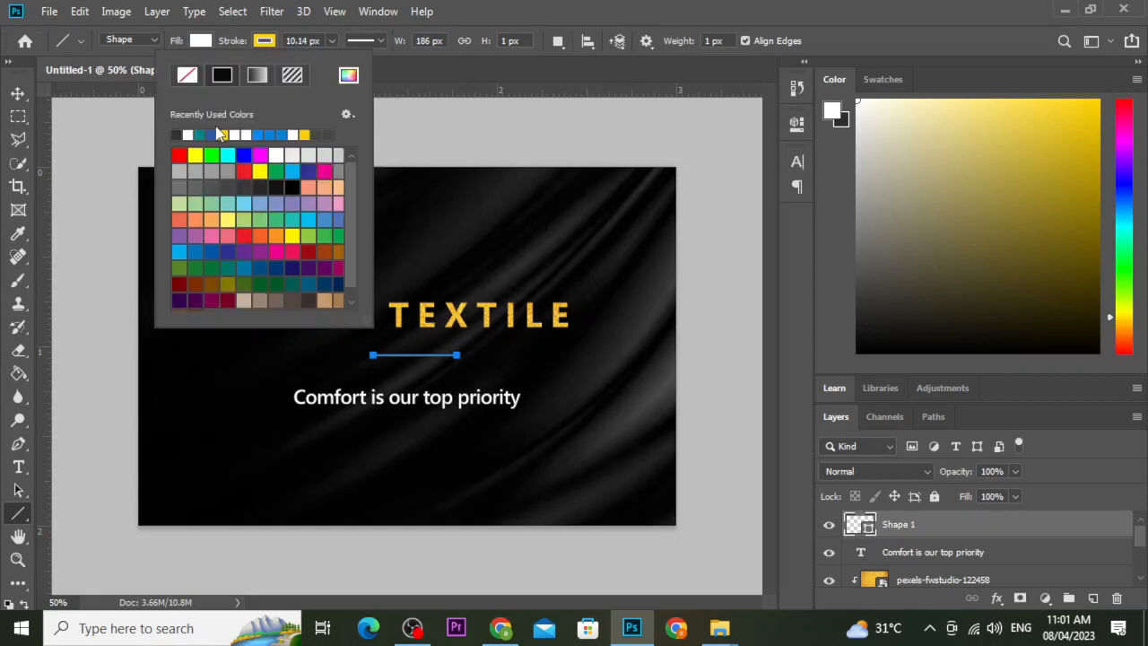
pyautogui.click(188, 135)
pyautogui.click(200, 40)
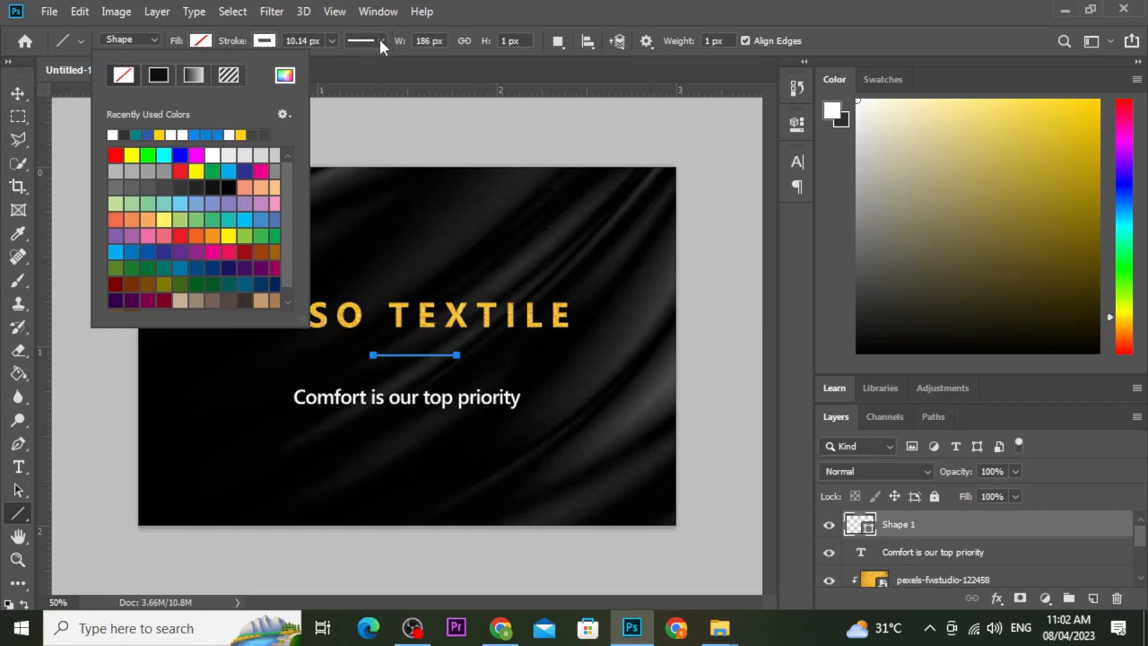
pyautogui.click(509, 41)
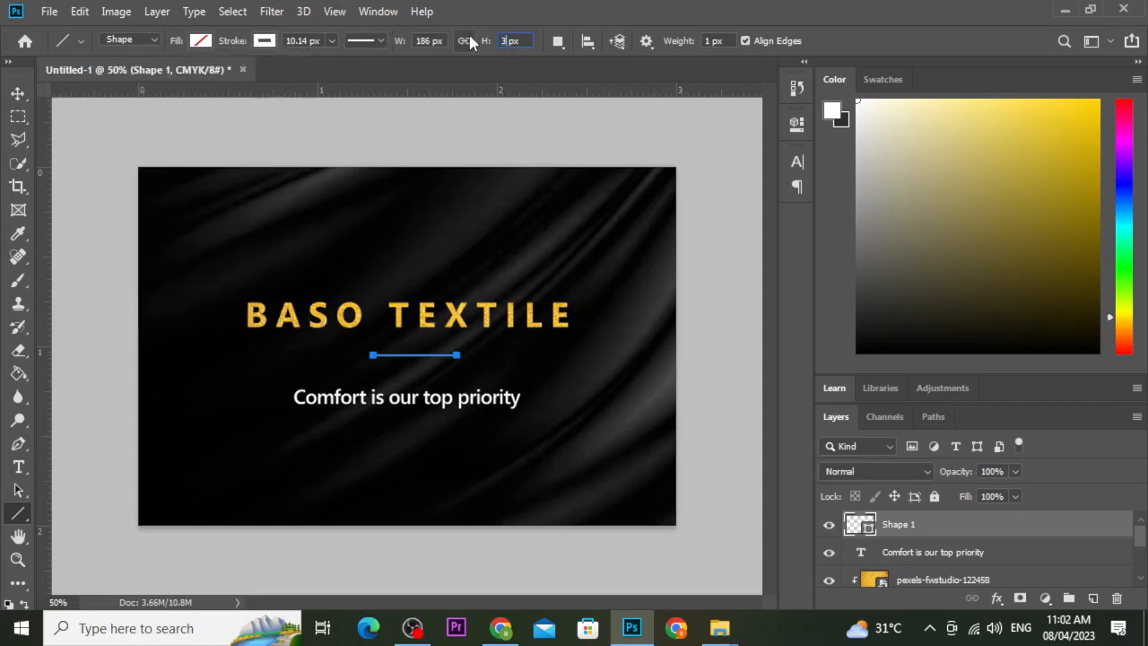
# Align the divider's horizontal center with the Background layer to center it on the card.
pyautogui.click(18, 94)
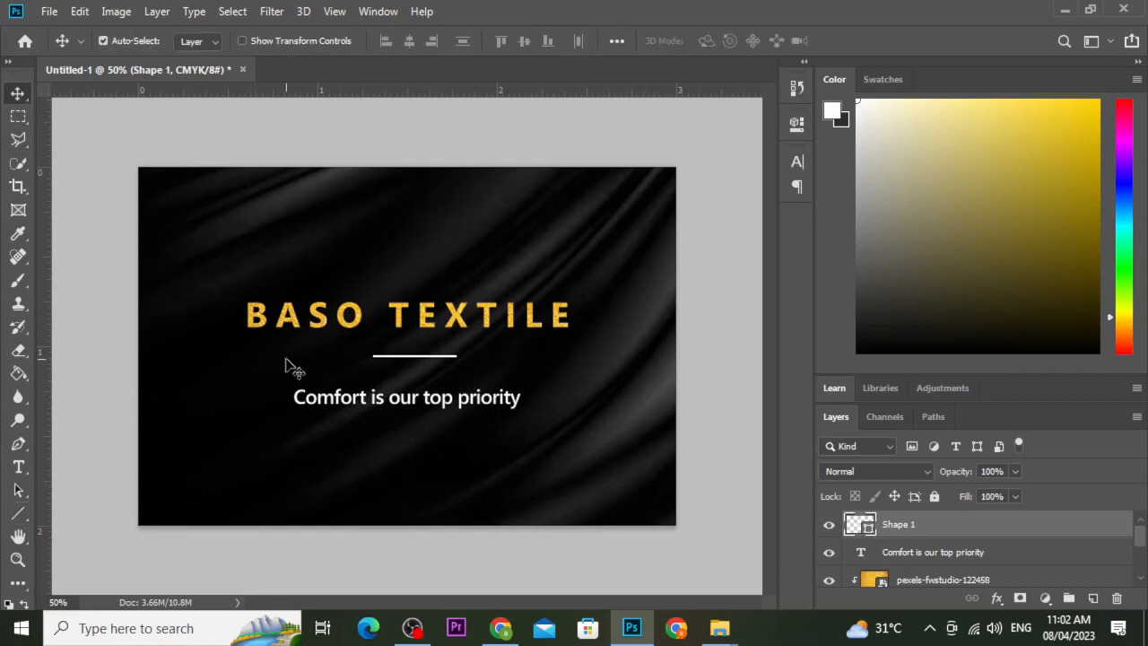
pyautogui.scroll(-3, 1005, 581)
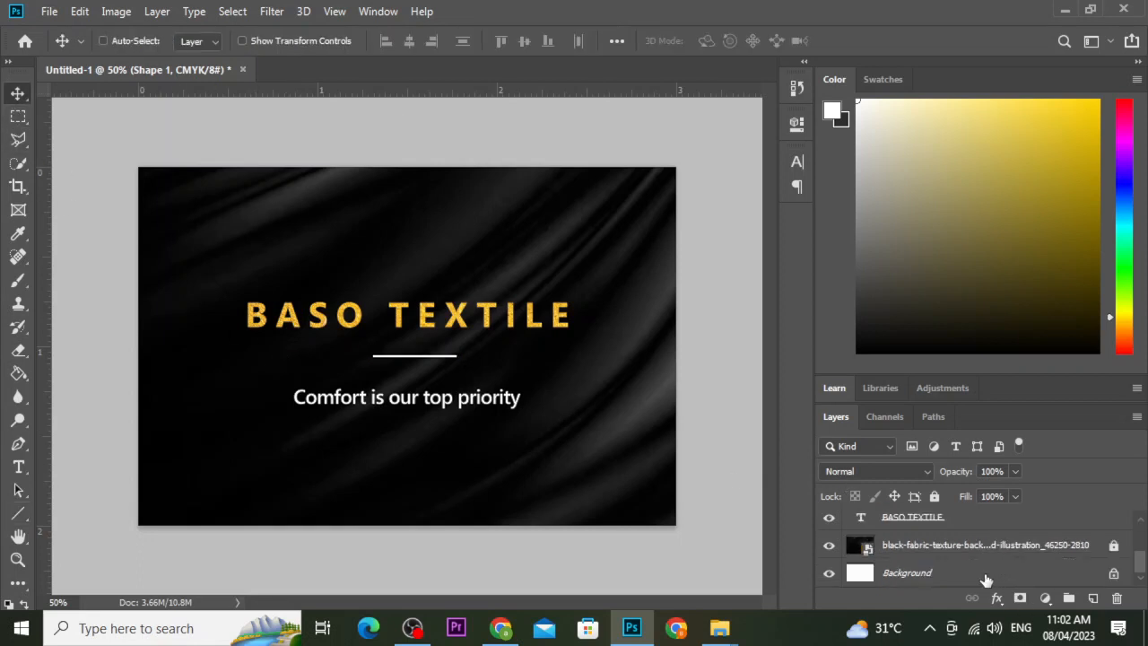
pyautogui.click(986, 581)
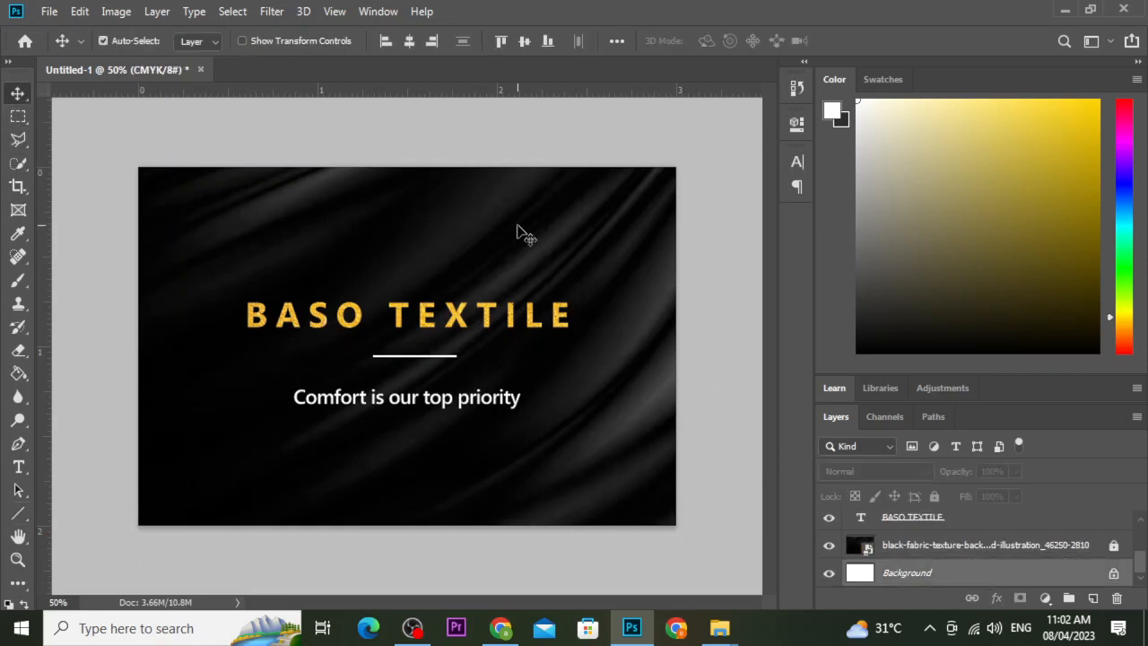
pyautogui.click(411, 45)
pyautogui.click(551, 365)
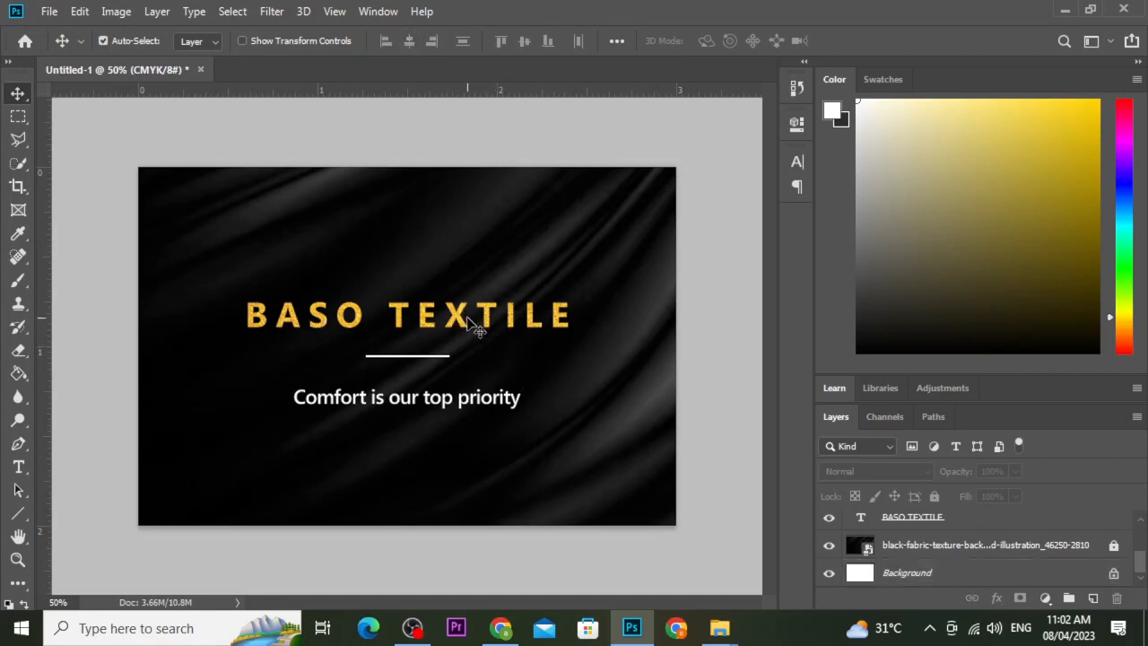
pyautogui.click(462, 332)
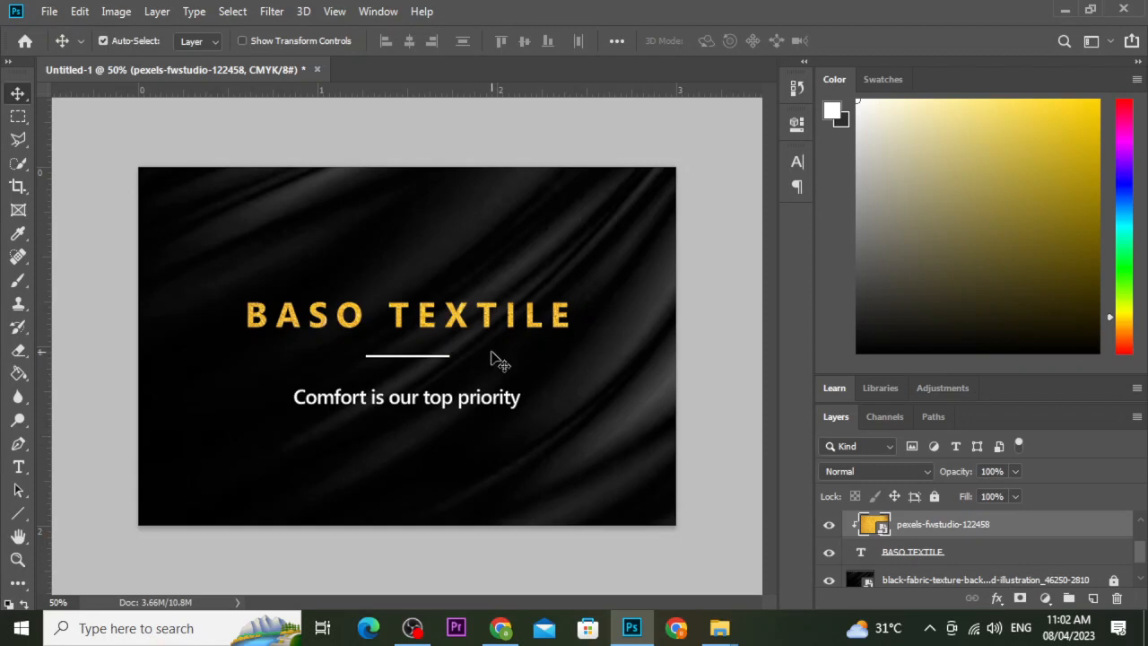
pyautogui.press('Tab')
pyautogui.scroll(2, 741, 350)
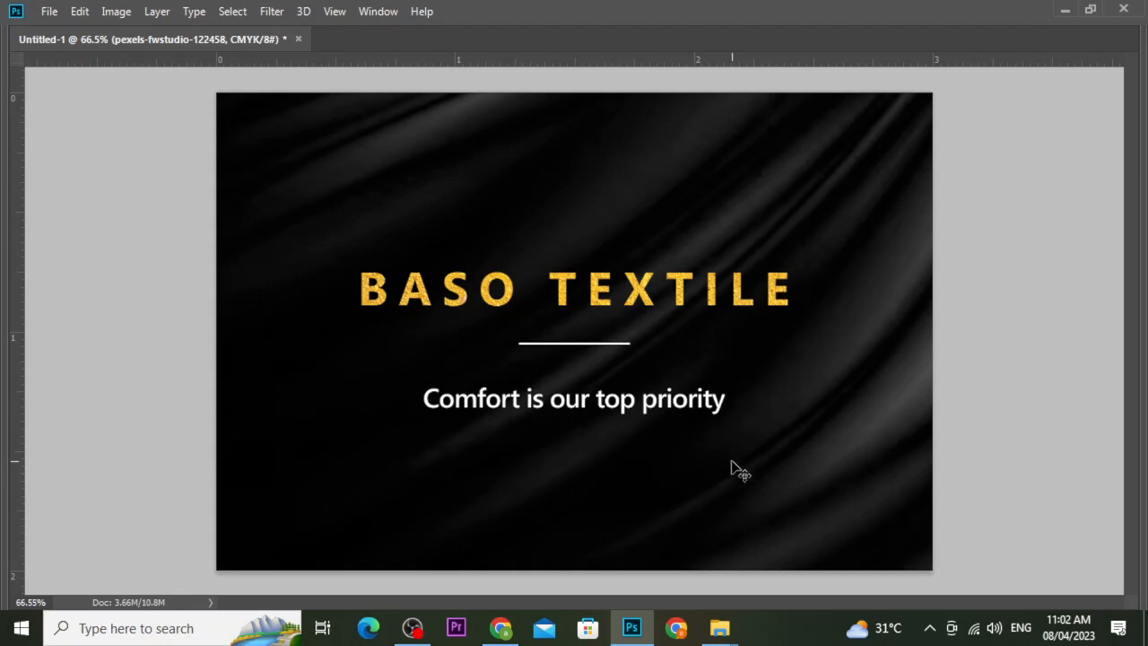
pyautogui.press('Tab')
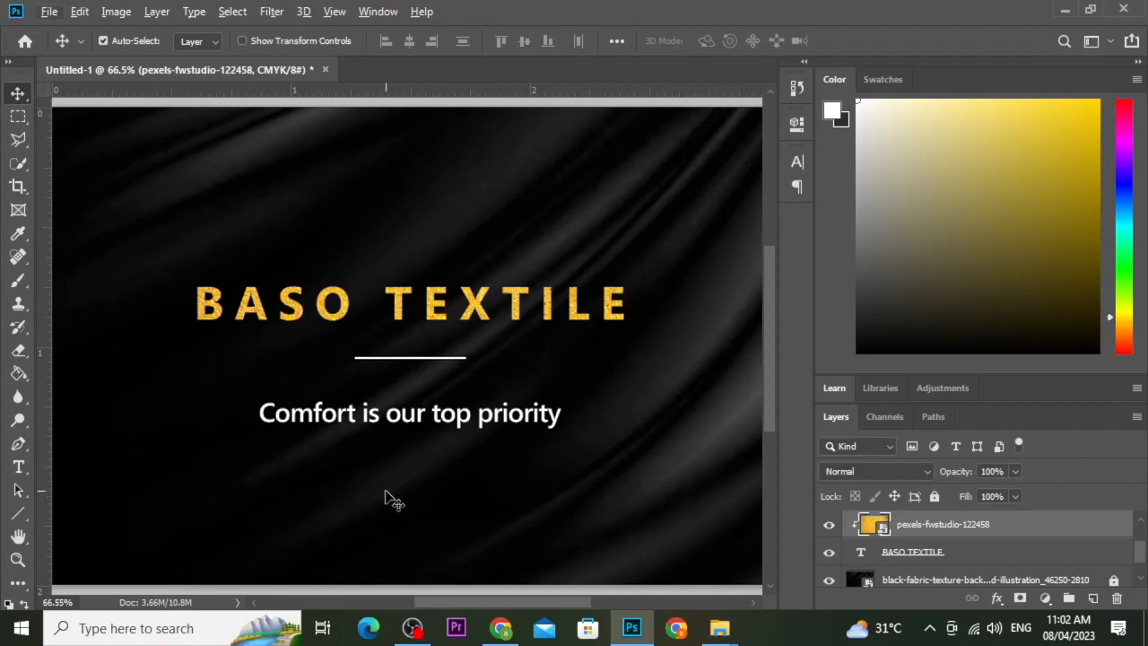
pyautogui.scroll(-4, 388, 498)
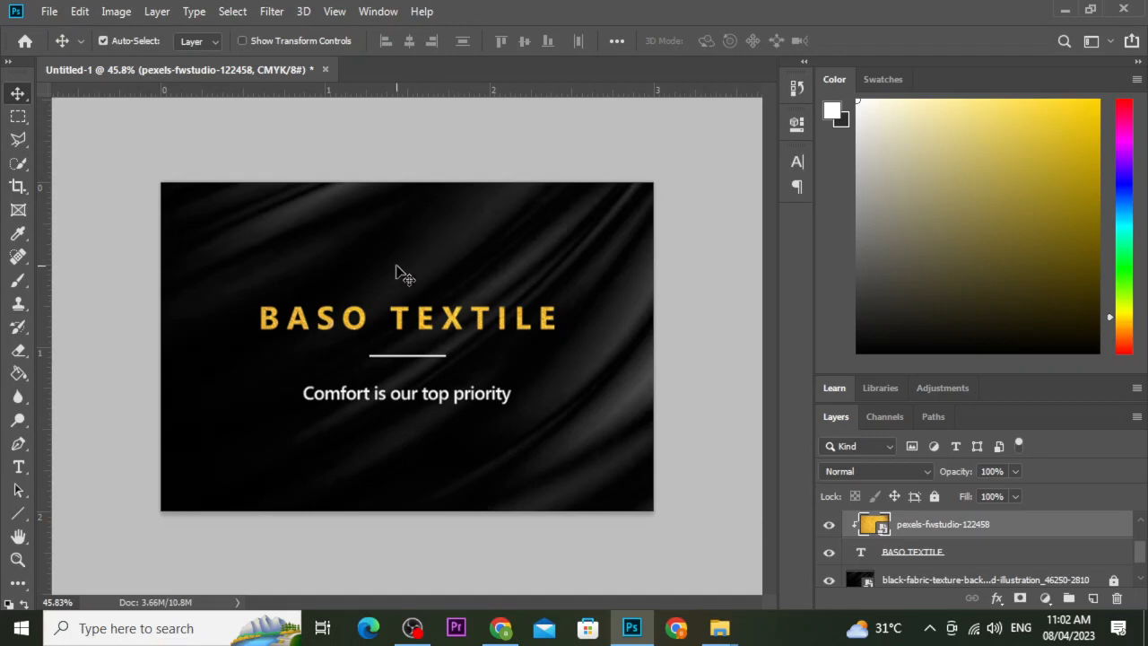
# Create a new 3 × 2 inch, 400 ppi CMYK document.
pyautogui.click(50, 12)
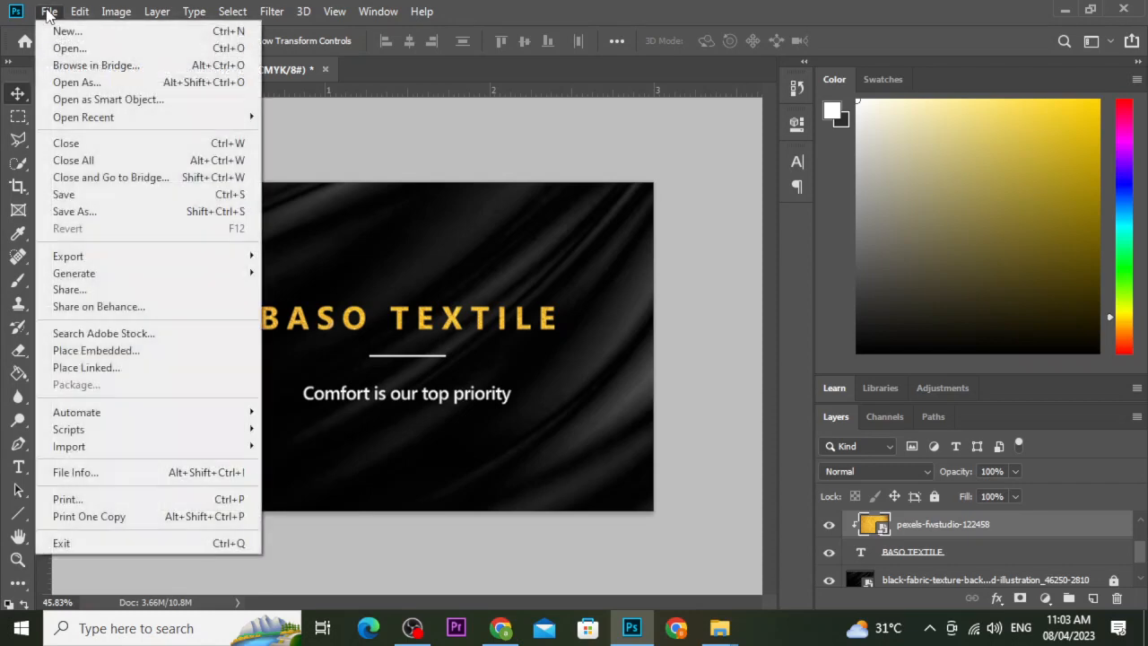
pyautogui.click(67, 31)
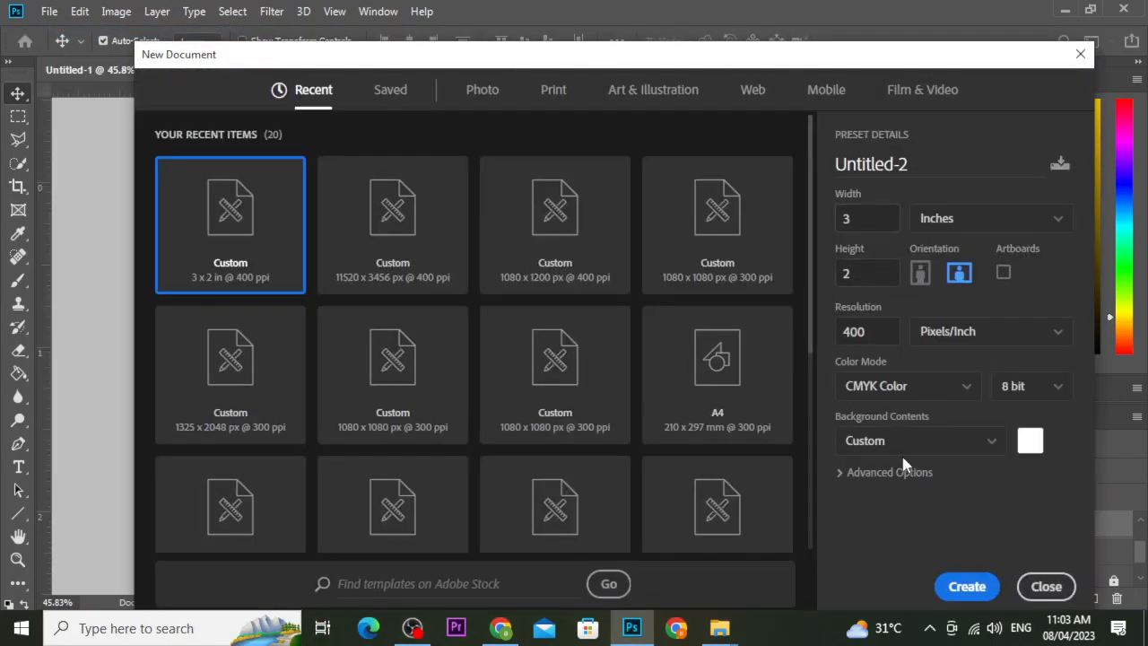
pyautogui.click(968, 581)
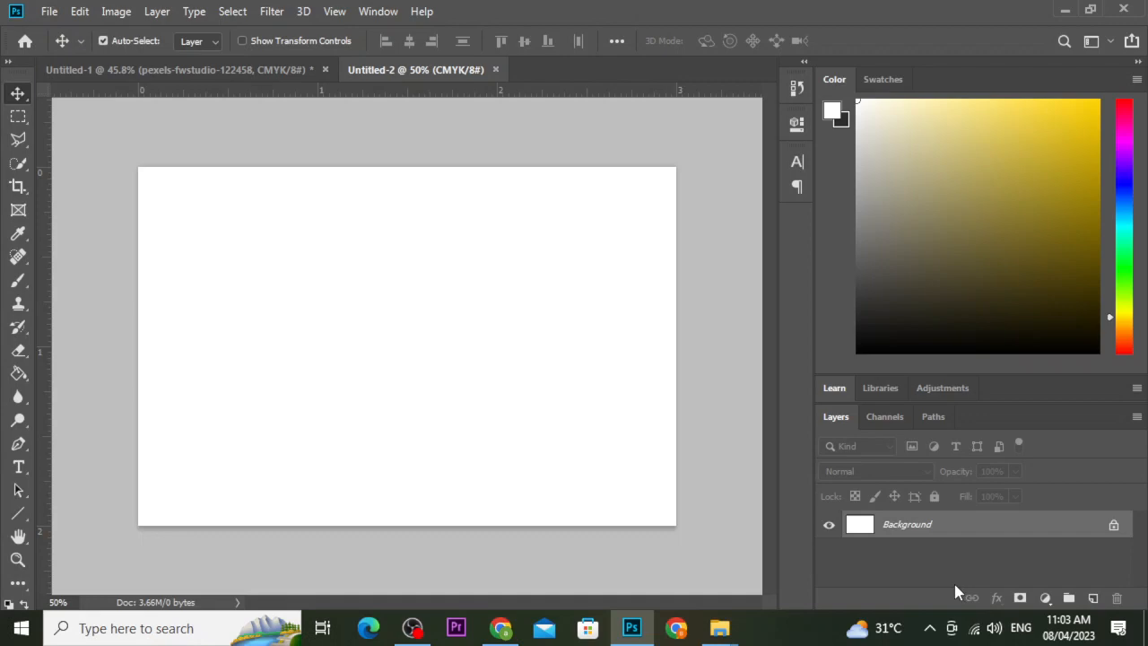
# Embed the black fabric texture, scale it to cover the whole card, and lock the layer.
pyautogui.click(49, 13)
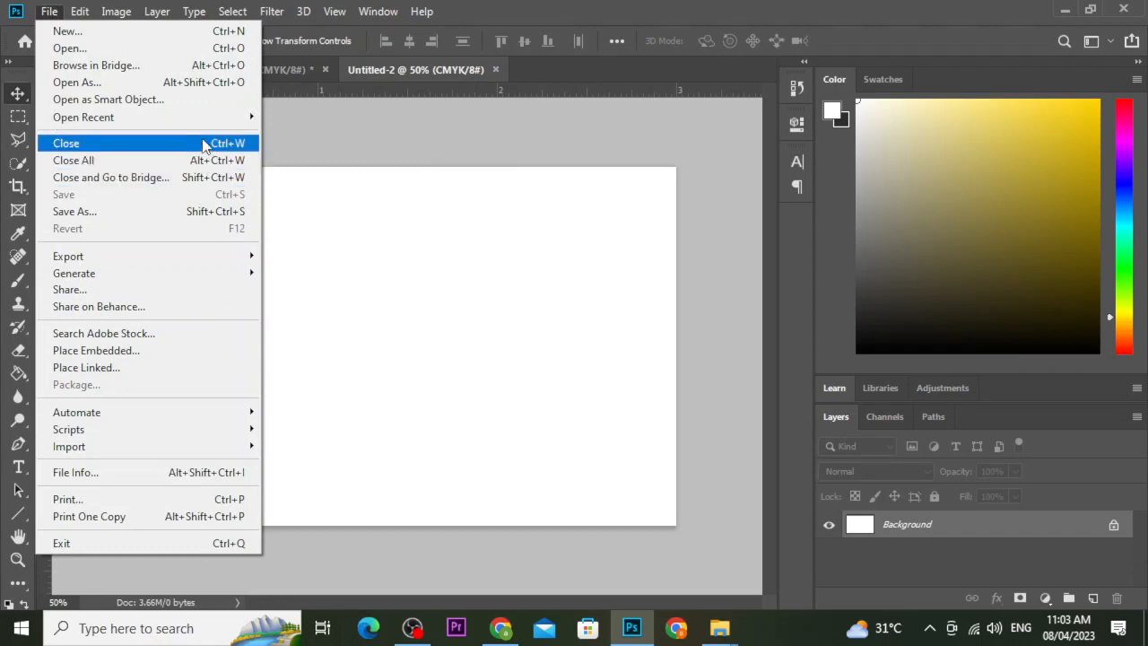
pyautogui.click(201, 351)
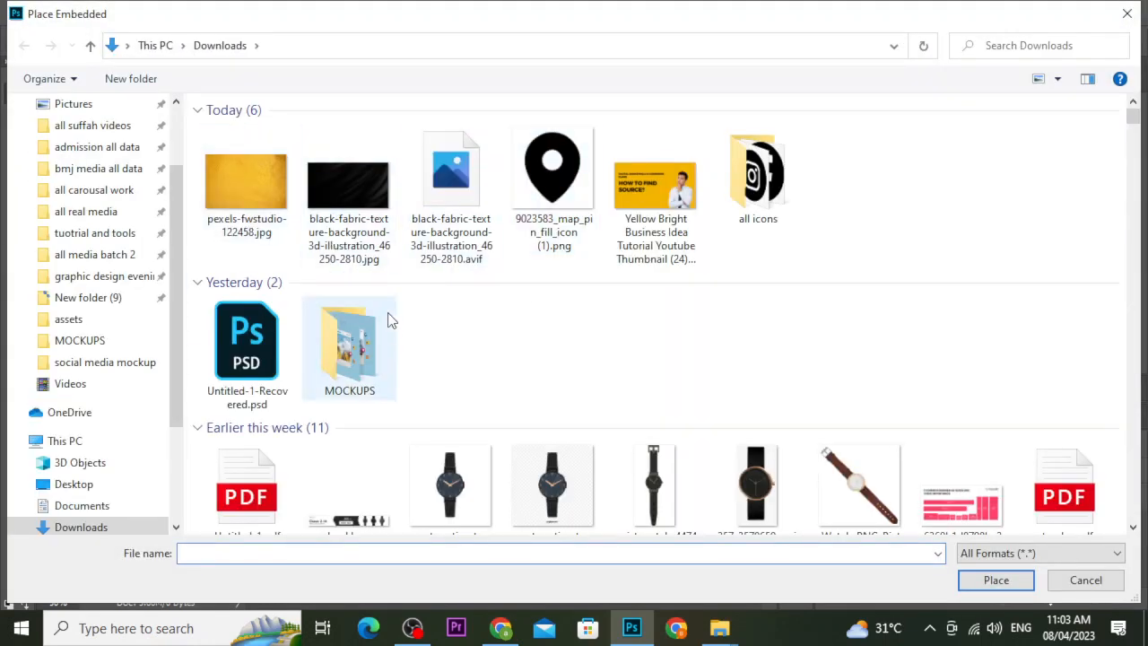
pyautogui.click(319, 203)
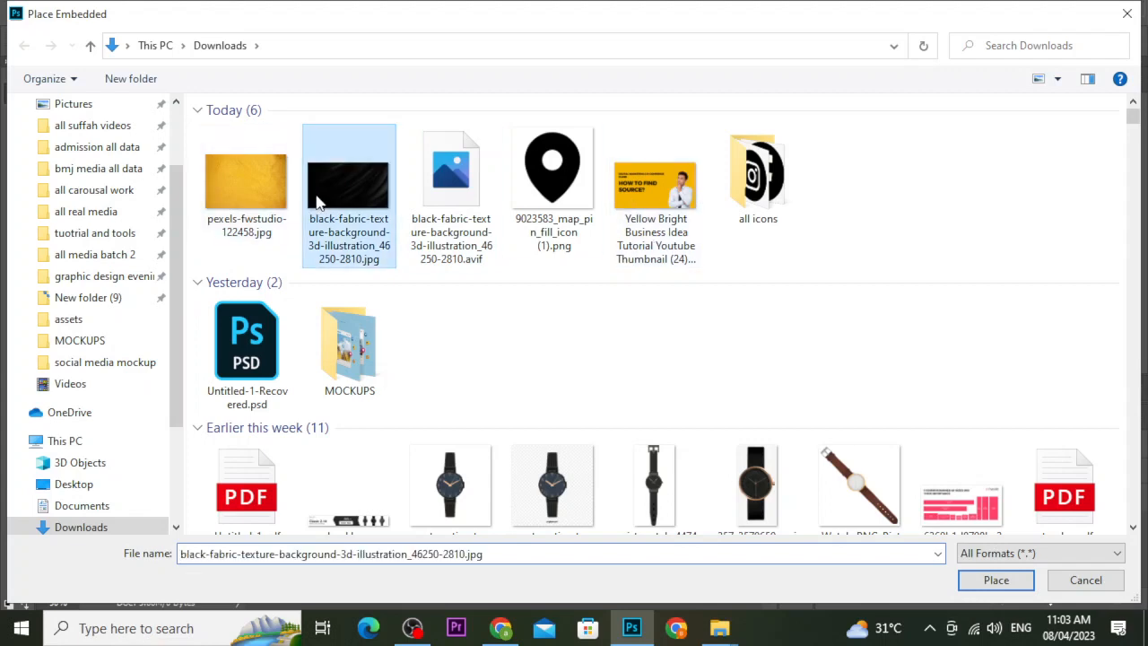
pyautogui.click(995, 581)
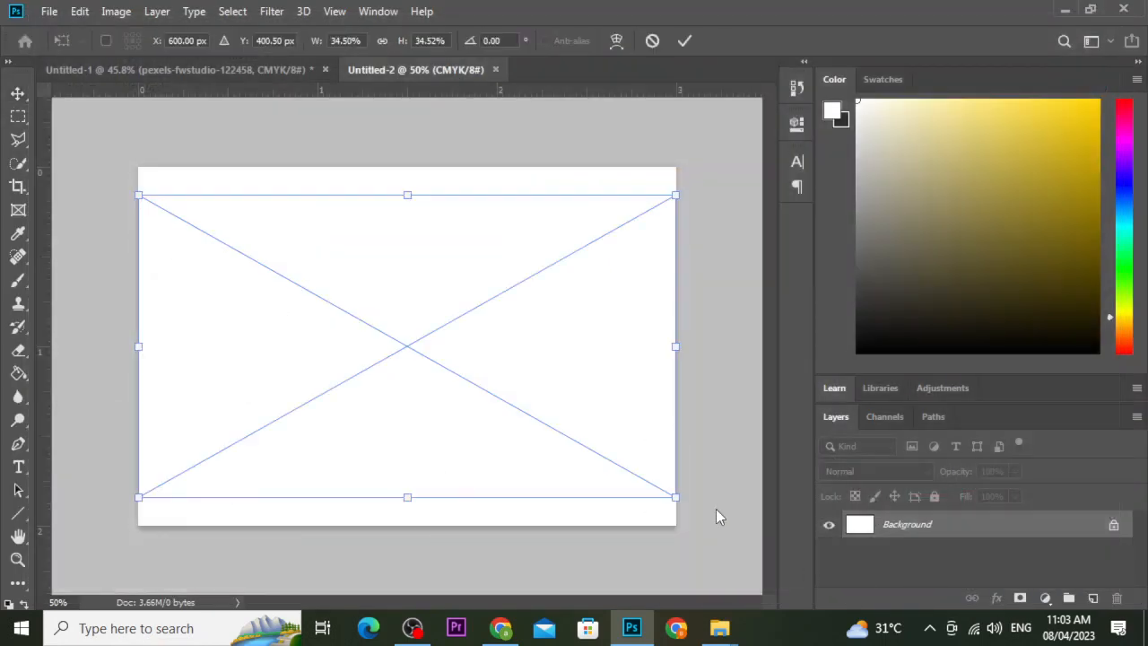
pyautogui.moveTo(673, 499); pyautogui.dragTo(735, 531)
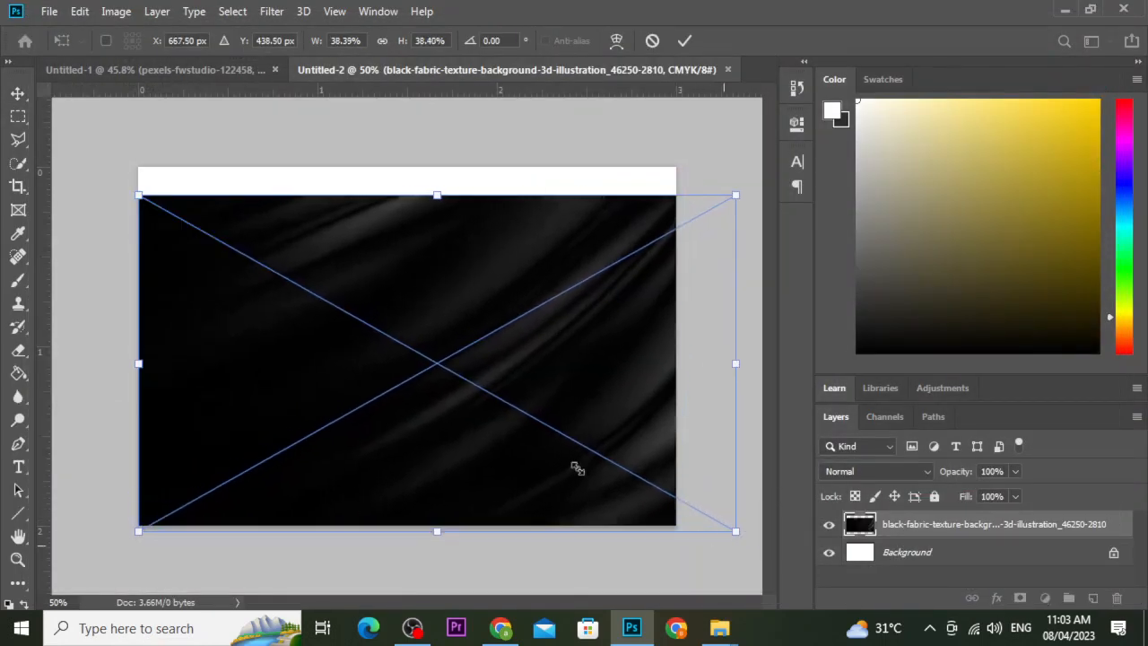
pyautogui.moveTo(138, 195); pyautogui.dragTo(78, 162)
pyautogui.moveTo(400, 313); pyautogui.dragTo(351, 314)
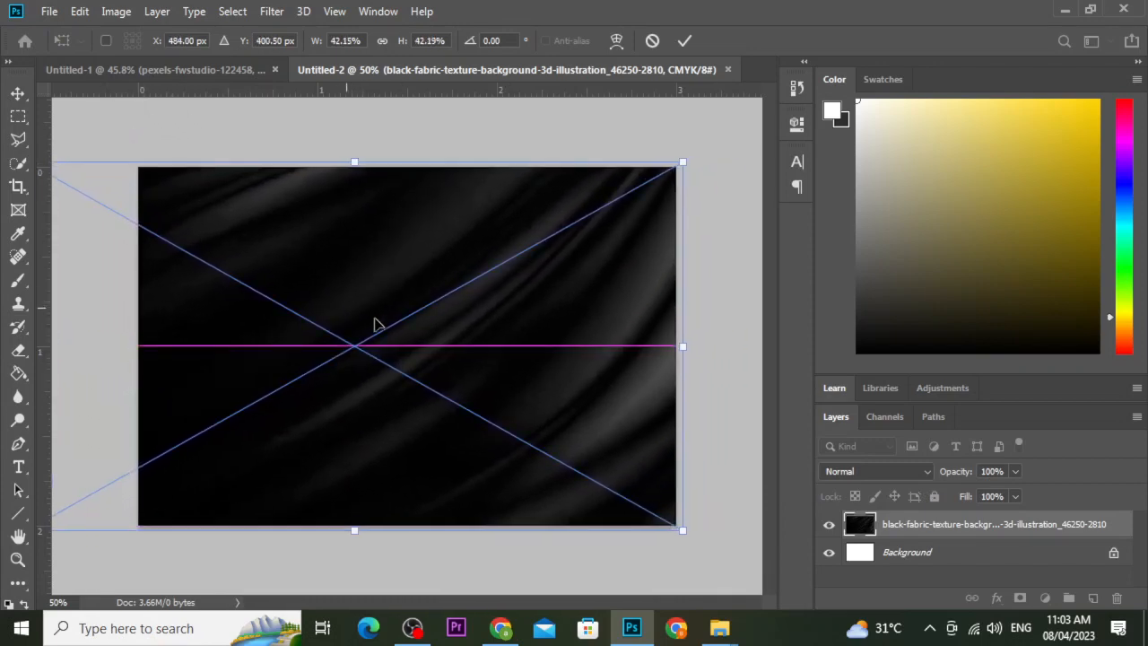
pyautogui.click(684, 41)
pyautogui.click(934, 496)
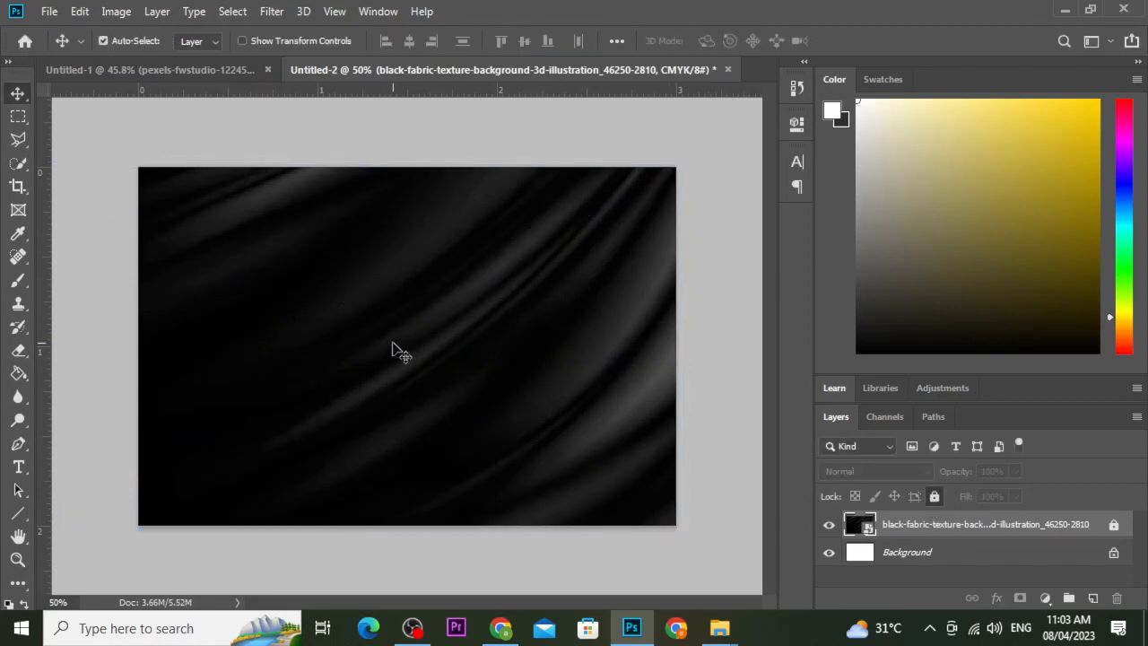
# Type 'CEO' on the card's left side and set its tracking to 35.
pyautogui.click(17, 467)
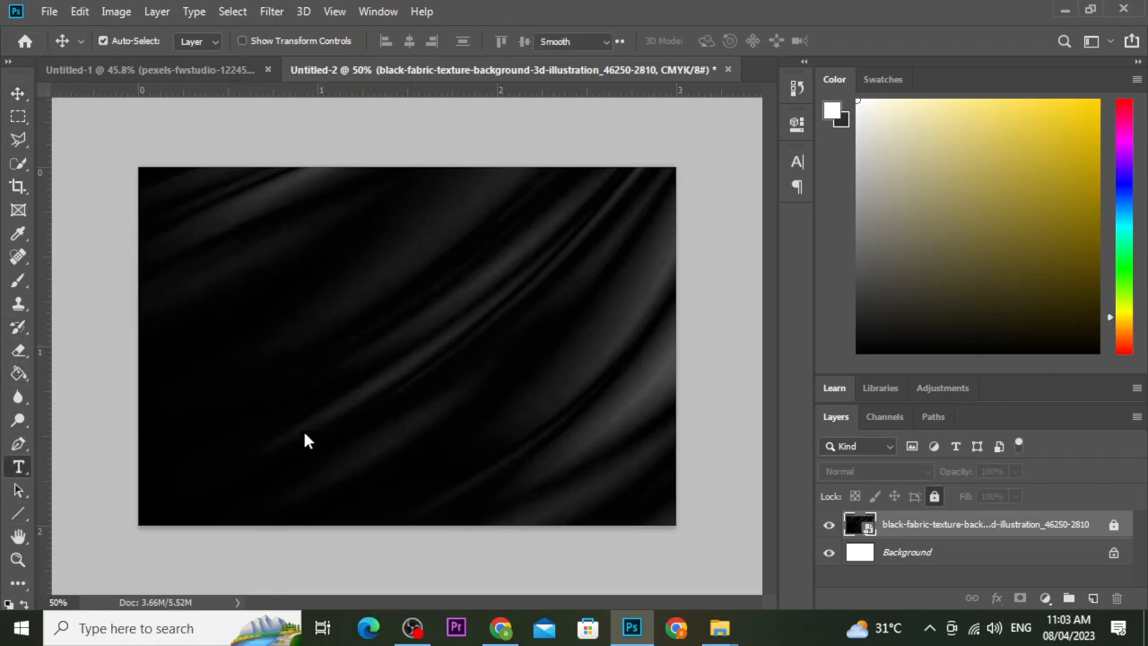
pyautogui.click(223, 352)
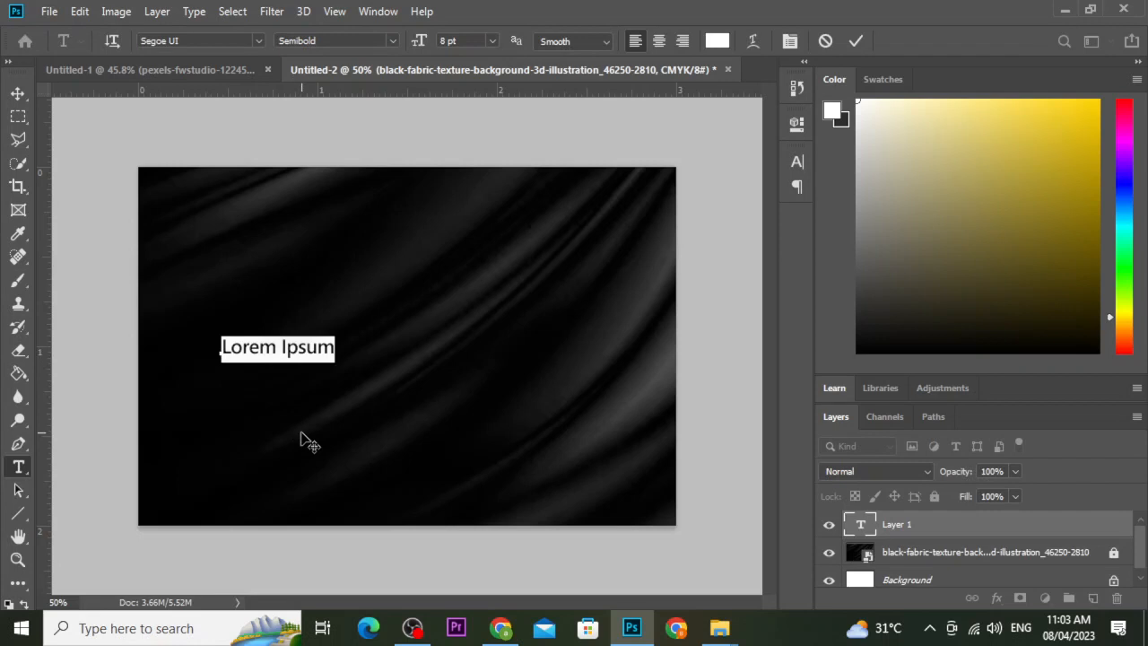
pyautogui.write('CEO')
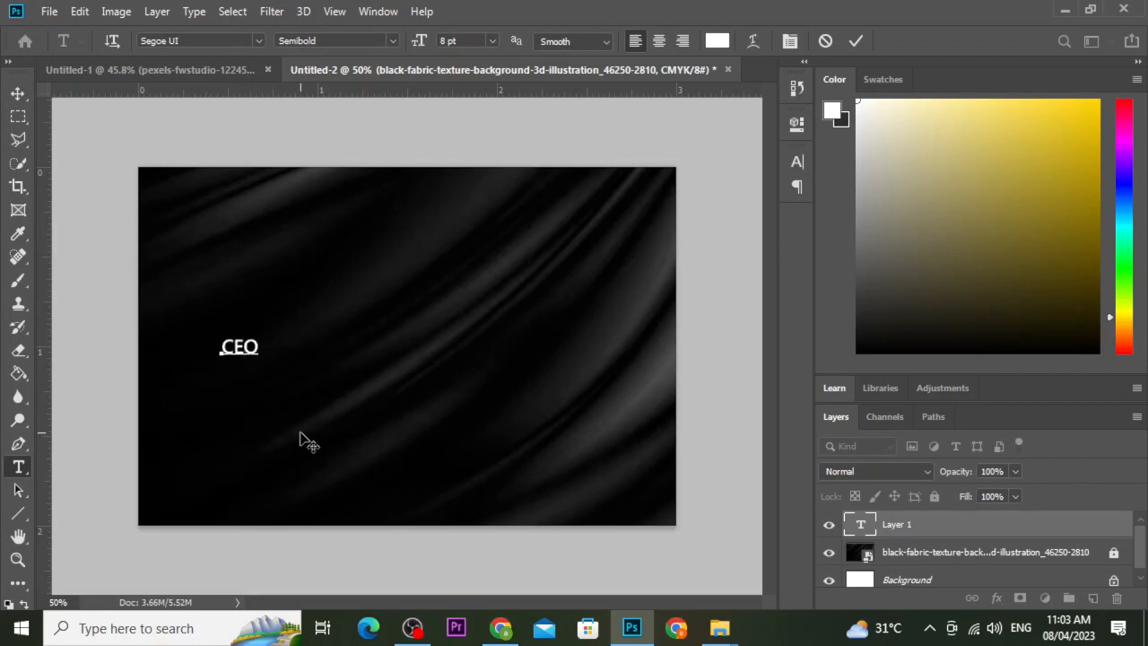
pyautogui.doubleClick(239, 350)
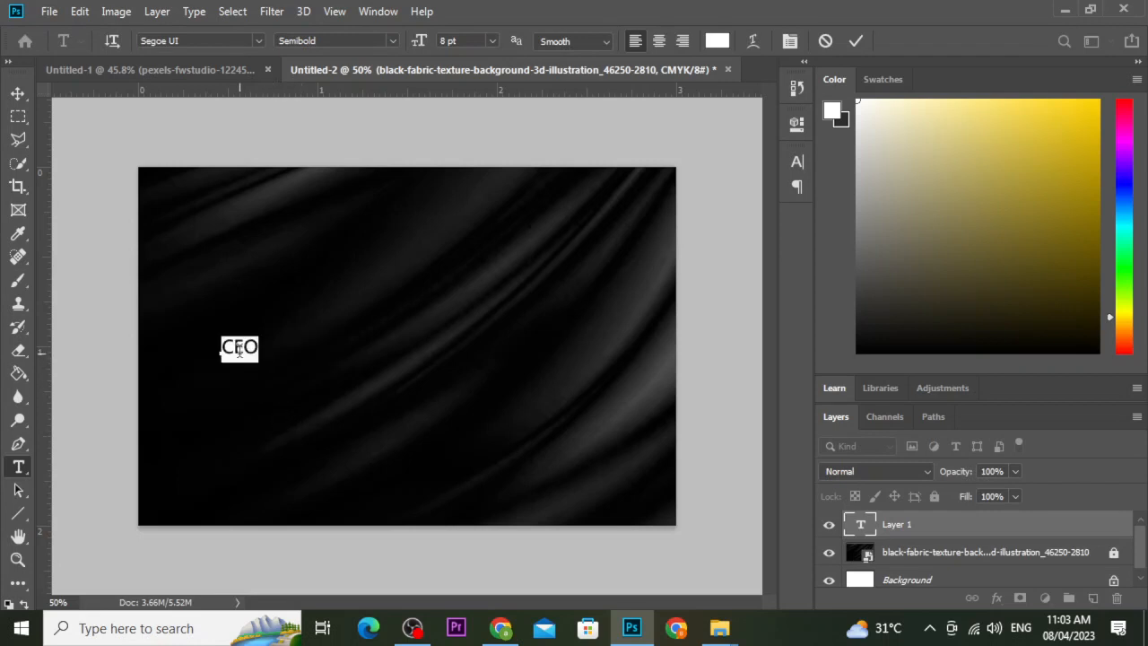
pyautogui.click(797, 163)
pyautogui.moveTo(727, 227); pyautogui.dragTo(643, 289)
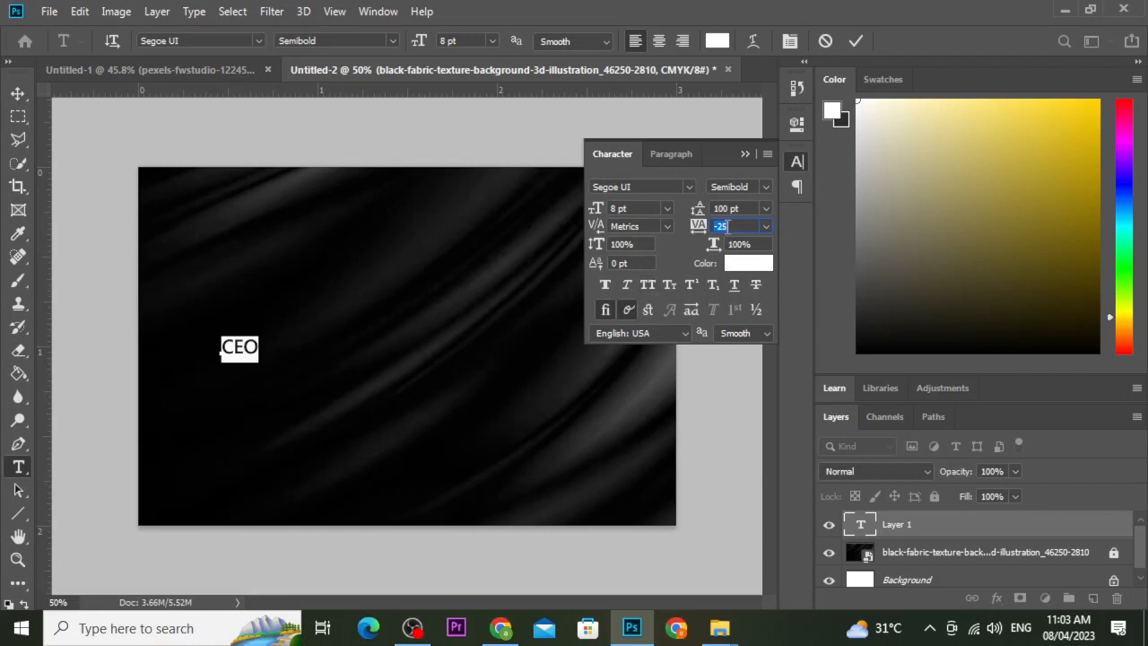
pyautogui.click(733, 230)
pyautogui.moveTo(697, 234); pyautogui.dragTo(700, 231)
pyautogui.click(856, 41)
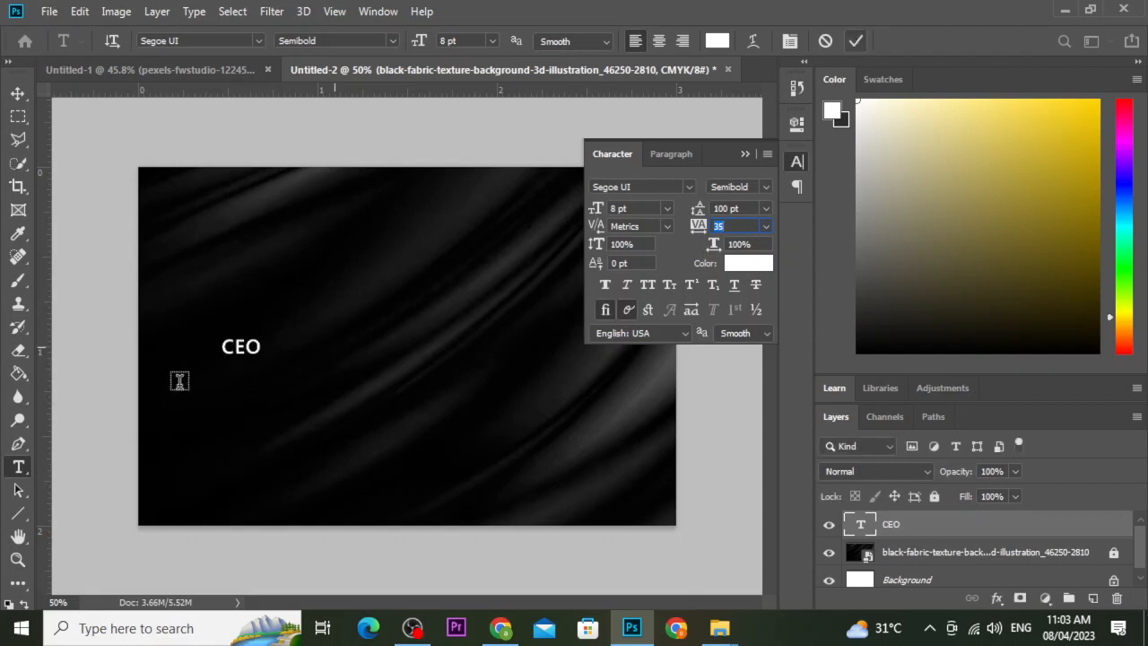
# Move the CEO title up and left, and add a vertical guide at its left margin.
pyautogui.click(18, 93)
pyautogui.moveTo(244, 354); pyautogui.dragTo(204, 326)
pyautogui.moveTo(39, 338); pyautogui.dragTo(200, 313)
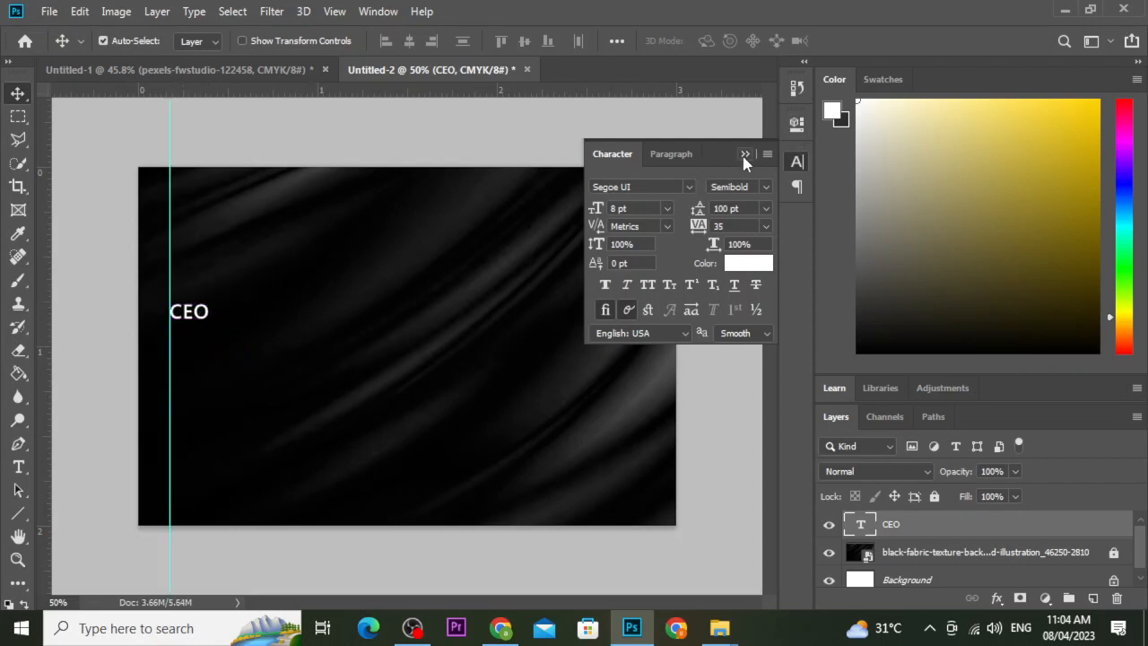
# Duplicate the CEO text just below it and replace it with the person's name.
pyautogui.click(744, 154)
pyautogui.moveTo(207, 323); pyautogui.dragTo(205, 344)
pyautogui.doubleClick(197, 339)
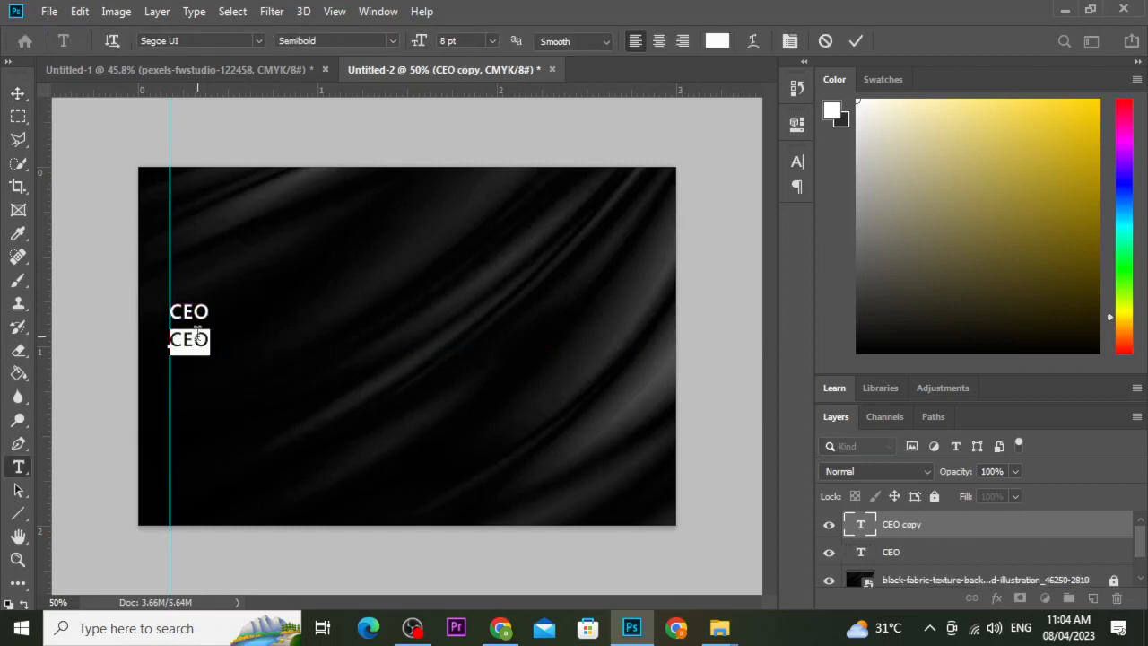
pyautogui.write('u')
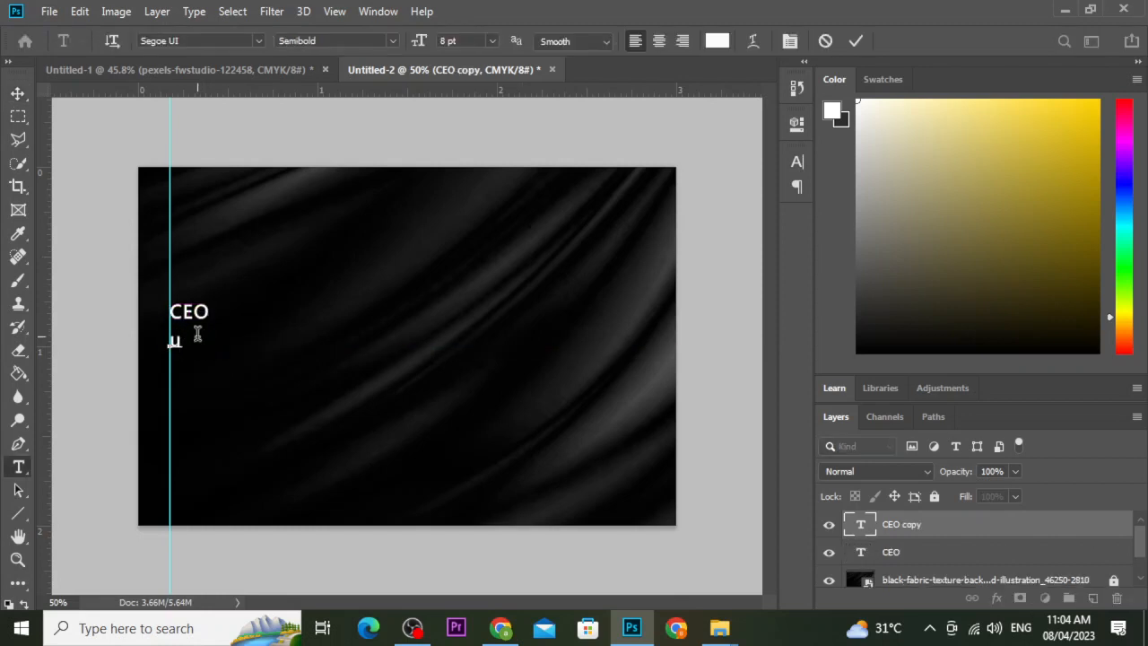
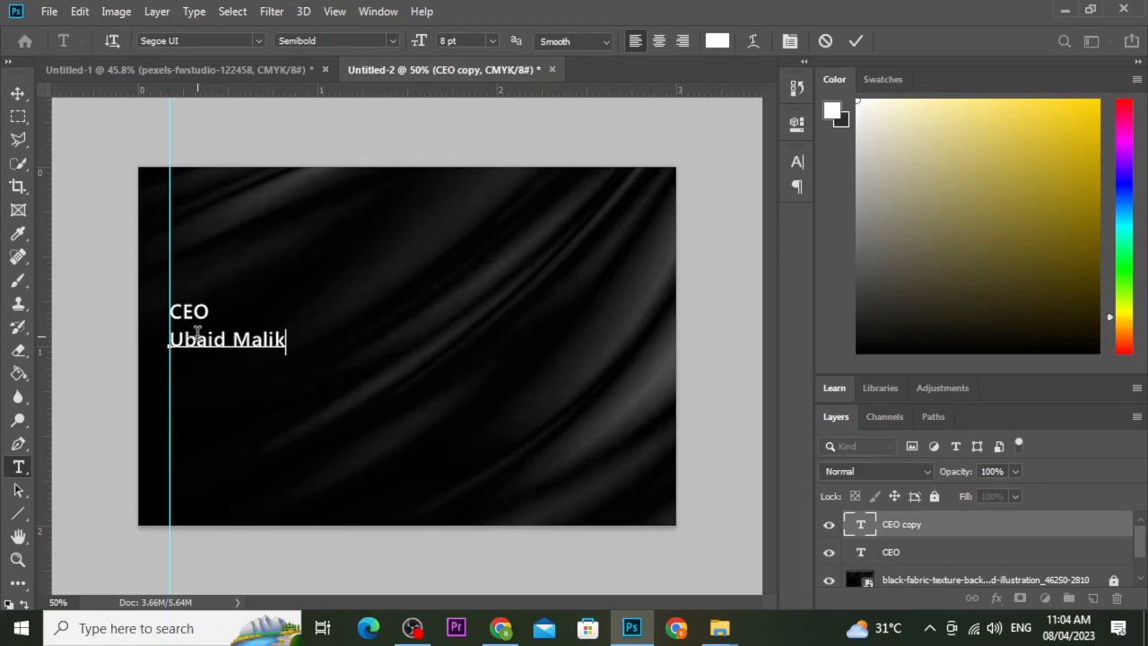
# Set the name line to 10 pt Bold.
pyautogui.tripleClick(203, 349)
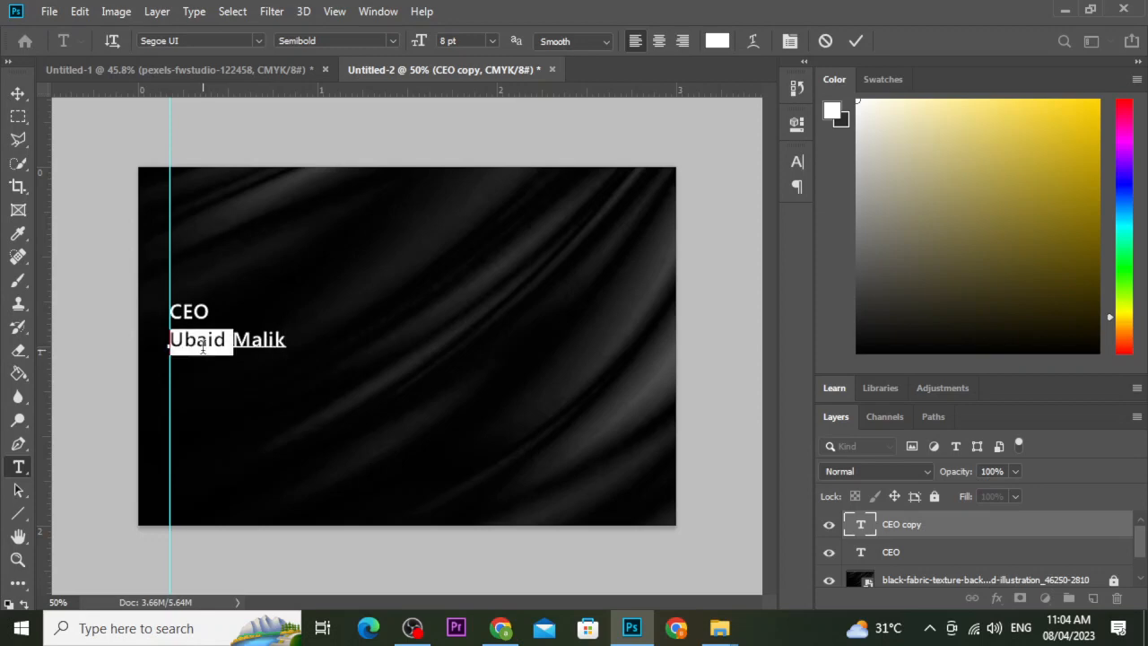
pyautogui.click(446, 41)
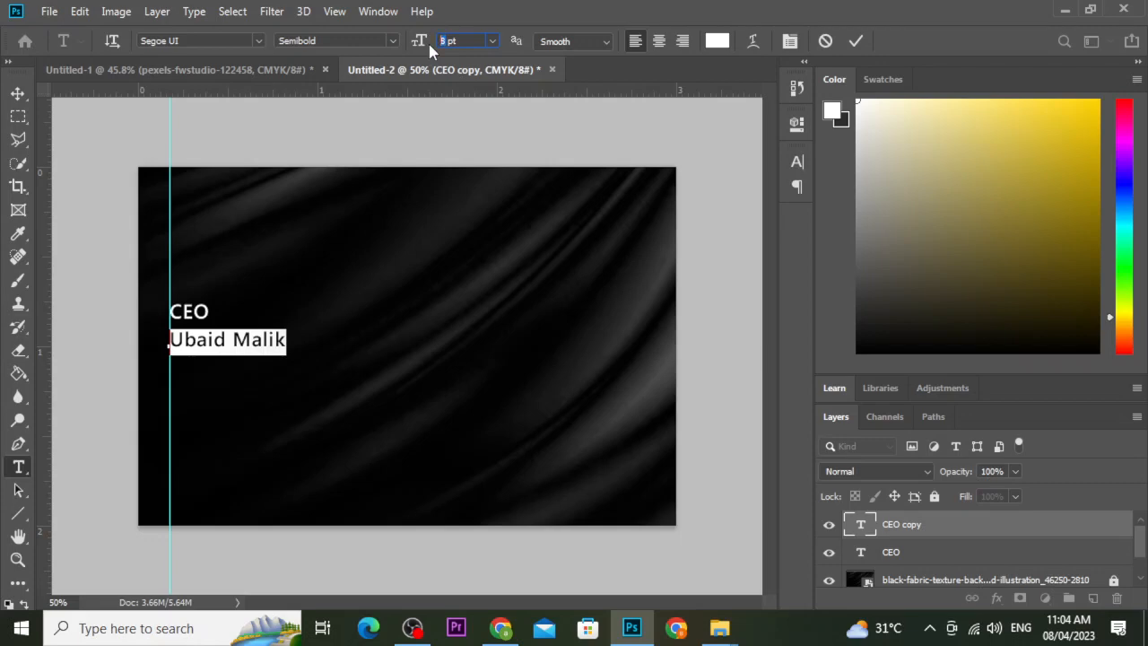
pyautogui.press('Return')
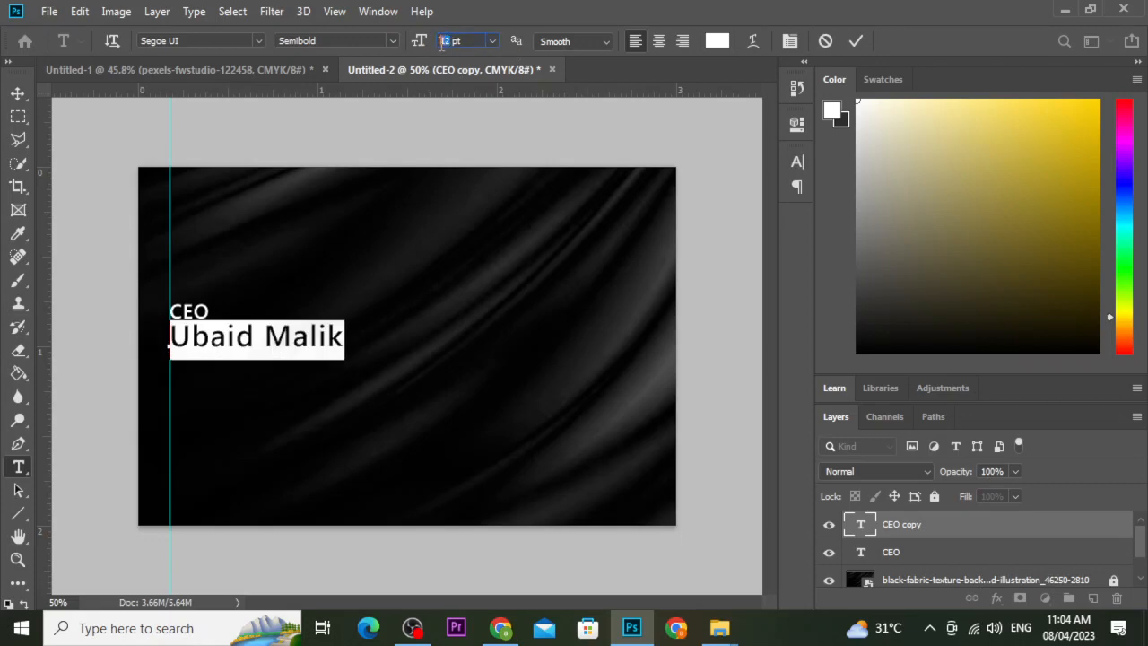
pyautogui.click(435, 39)
pyautogui.write('10')
pyautogui.press('Return')
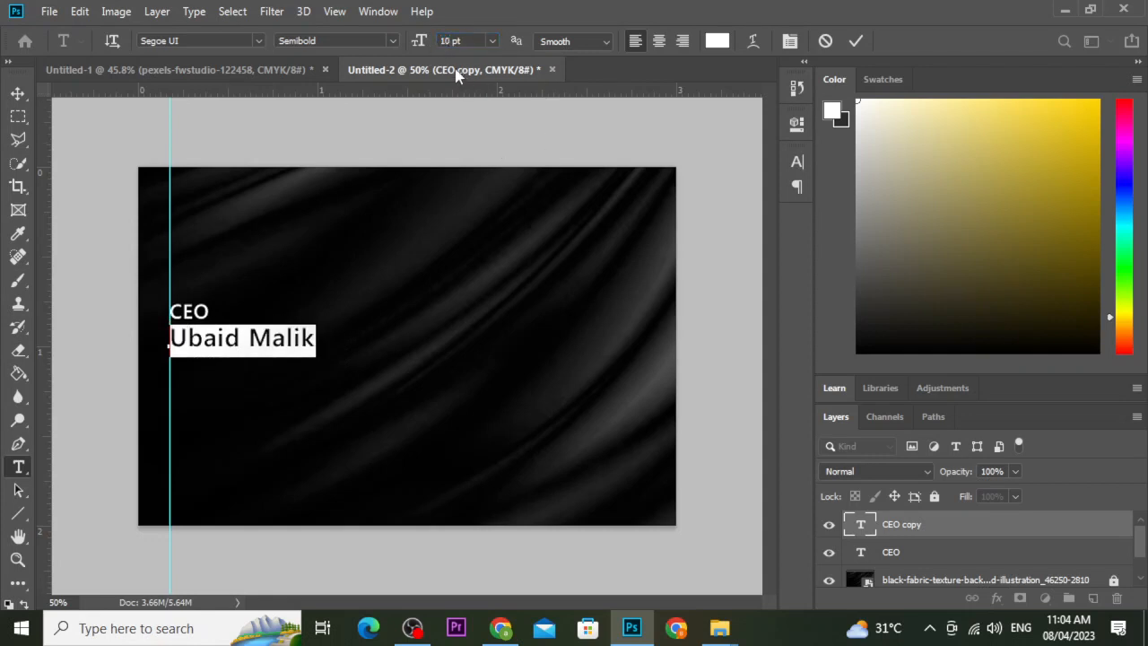
pyautogui.click(393, 41)
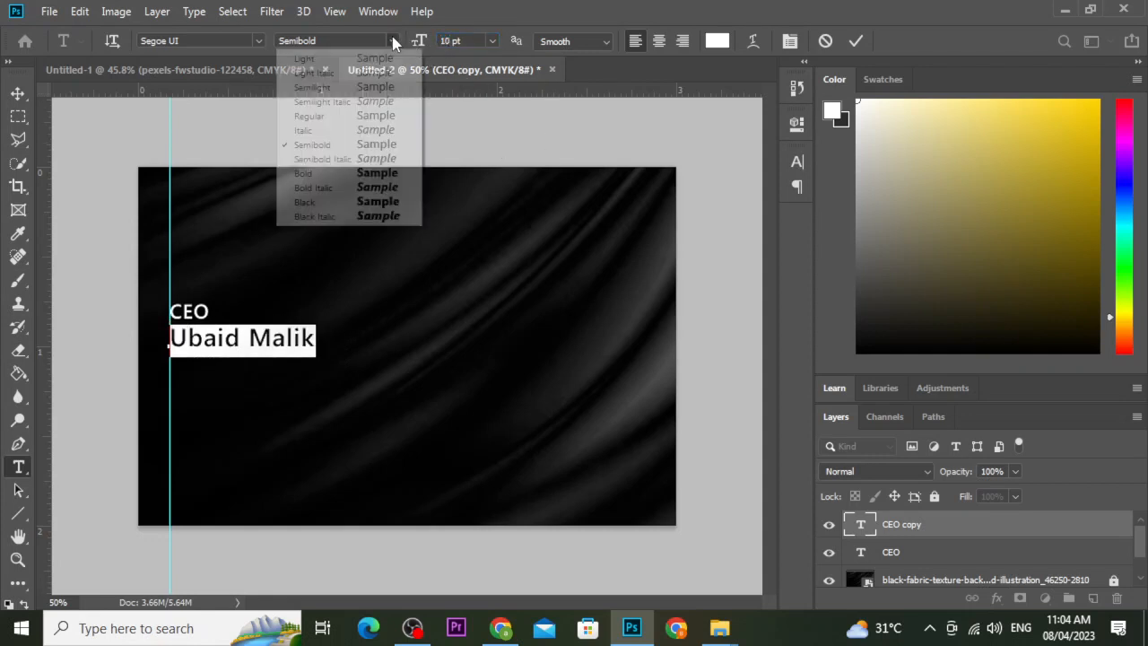
pyautogui.click(357, 176)
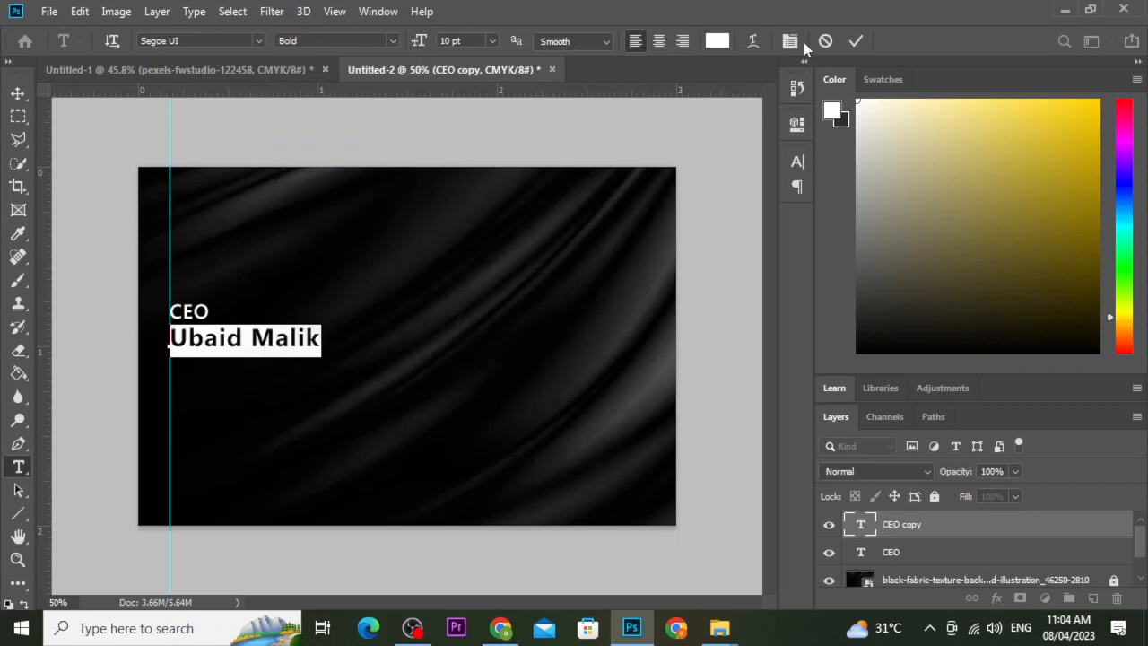
pyautogui.click(856, 40)
# Nudge the name and the CEO title down two pixels each.
pyautogui.press('v')
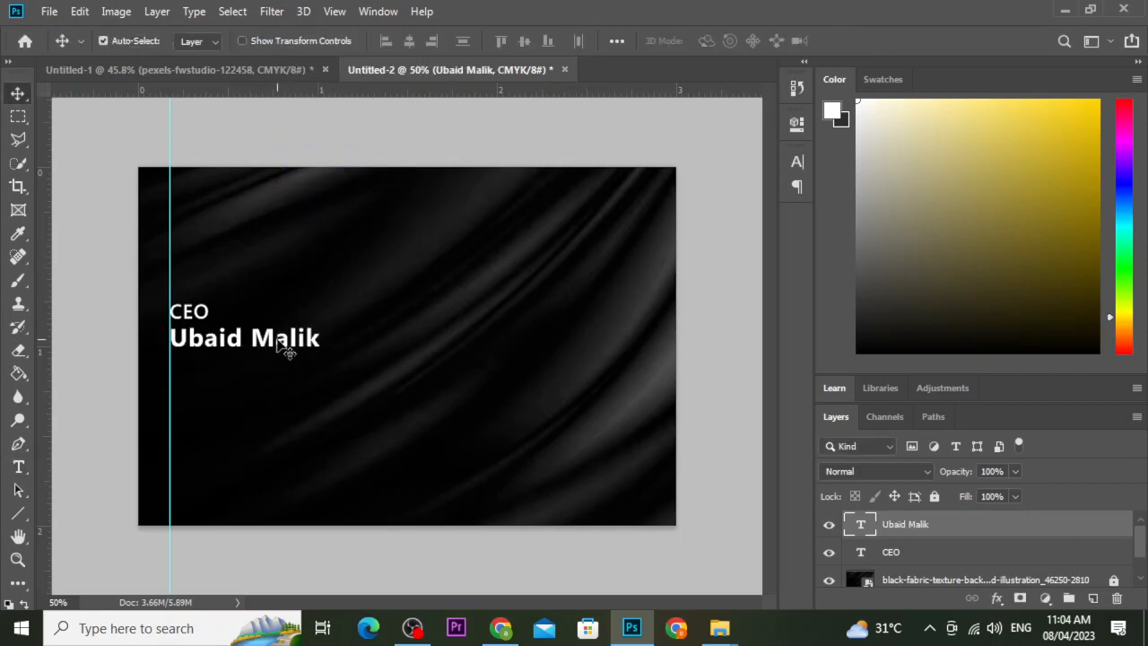
pyautogui.press('Down')
pyautogui.press('Down')
pyautogui.press('Down')
pyautogui.press('Down')
pyautogui.press('Down')
pyautogui.press('Down')
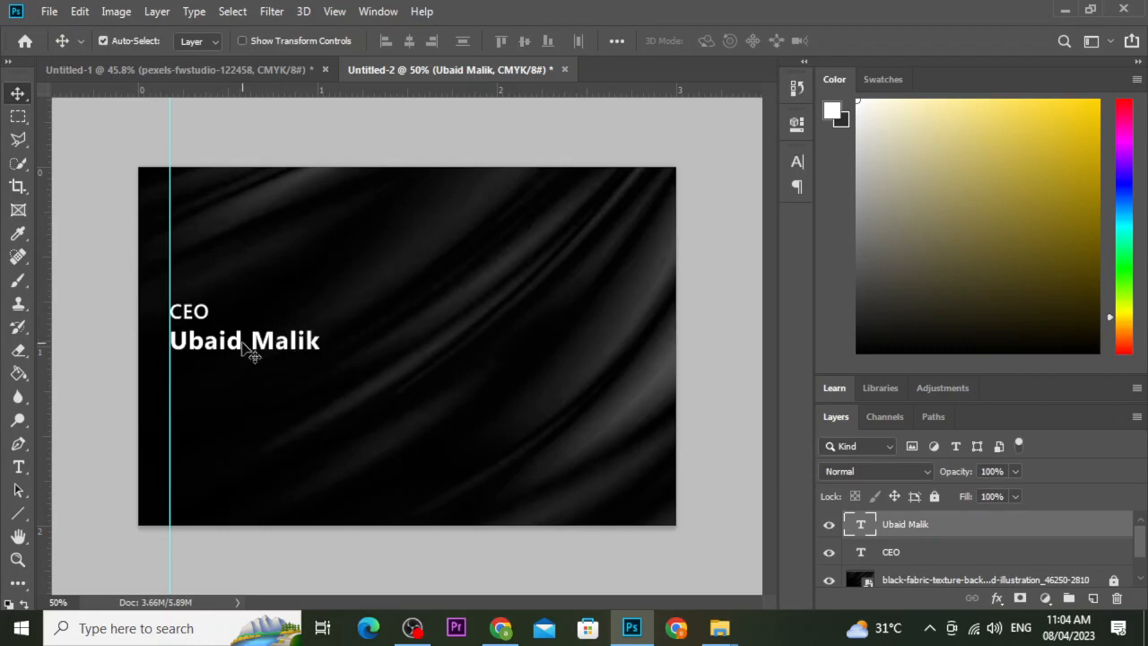
pyautogui.press('Down')
pyautogui.press('Down')
pyautogui.press('Down')
pyautogui.press('Down')
pyautogui.press('Down')
pyautogui.press('Down')
pyautogui.press('Down')
pyautogui.press('Down')
pyautogui.press('Down')
pyautogui.press('Down')
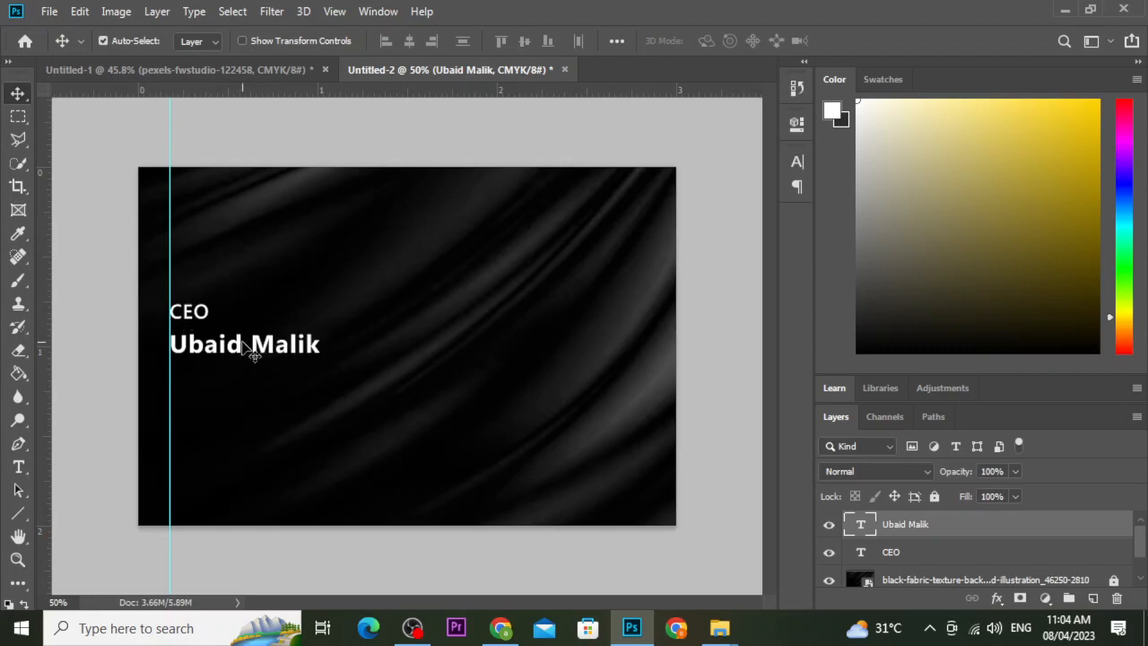
pyautogui.click(196, 323)
pyautogui.press('Down')
pyautogui.press('Down')
pyautogui.press('Down')
pyautogui.press('Down')
pyautogui.press('Down')
pyautogui.press('Down')
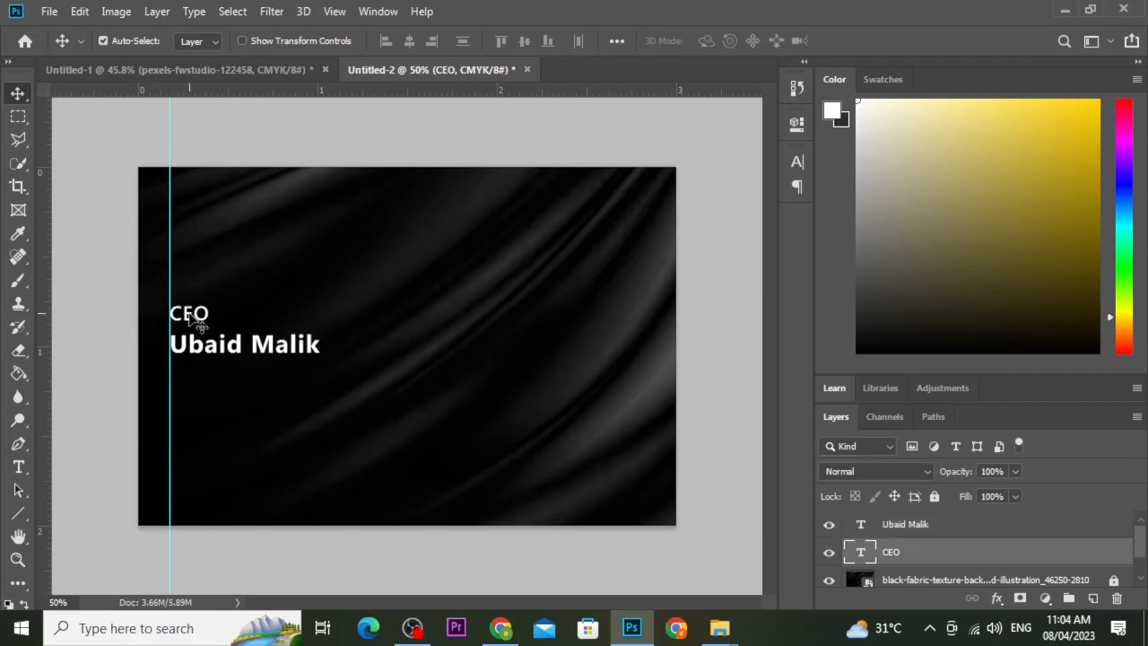
pyautogui.press('Down')
pyautogui.press('Down')
pyautogui.press('Down')
pyautogui.press('Down')
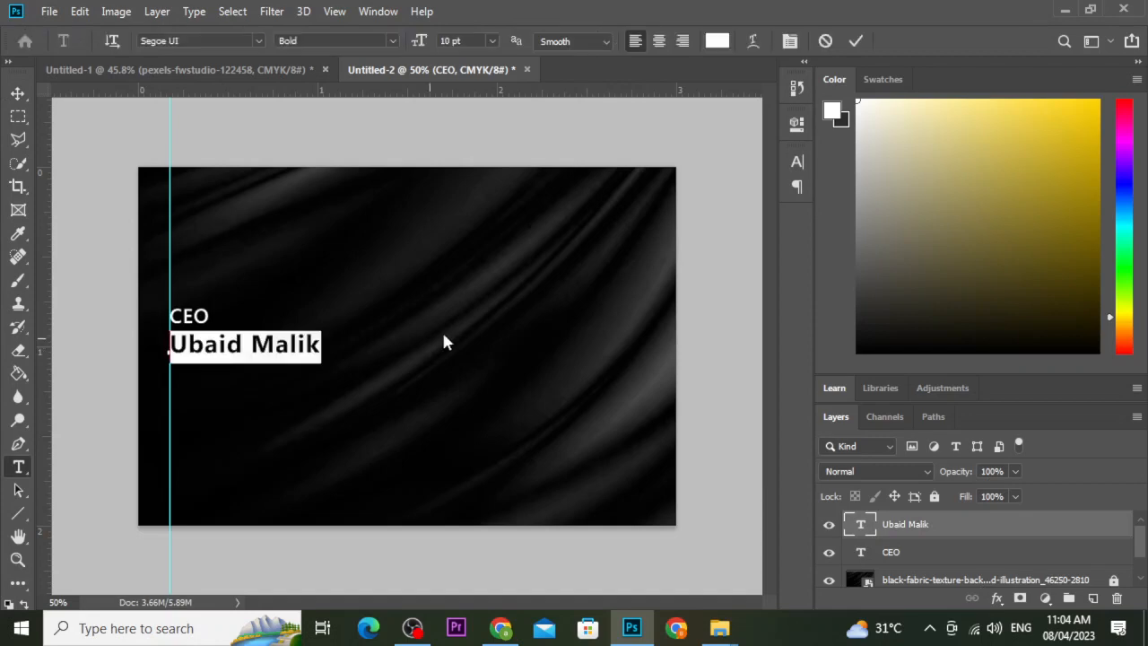
pyautogui.click(862, 42)
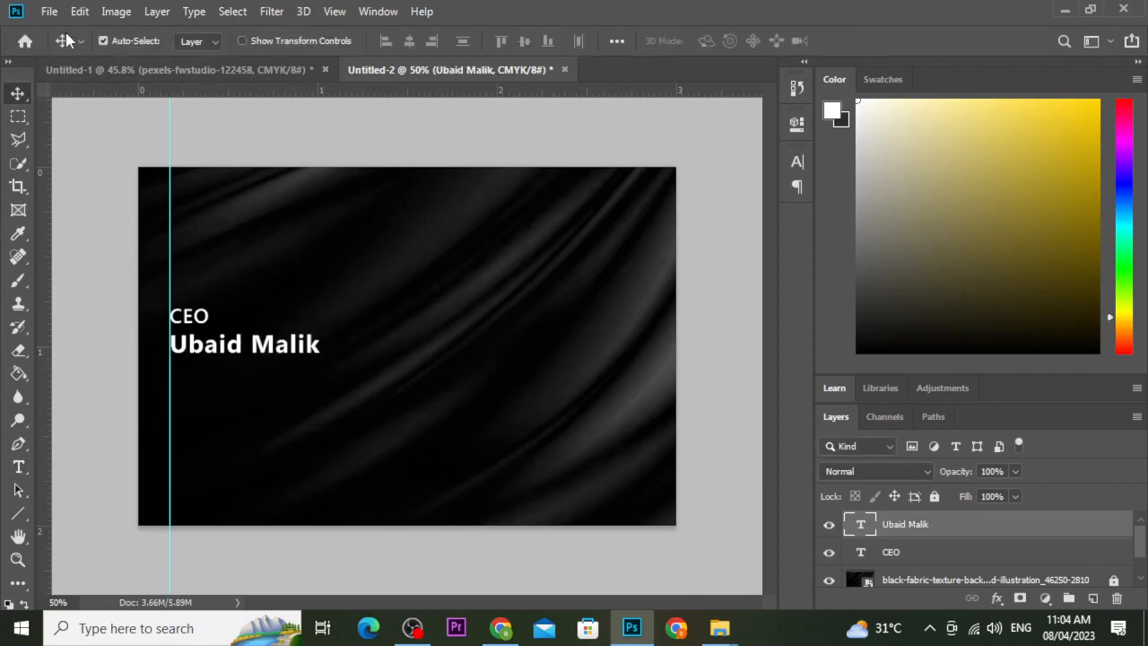
# Embed pexels-fwstudio-122458.jpg, commit it, and clip it to the name text layer.
pyautogui.click(49, 11)
pyautogui.click(126, 351)
pyautogui.click(261, 197)
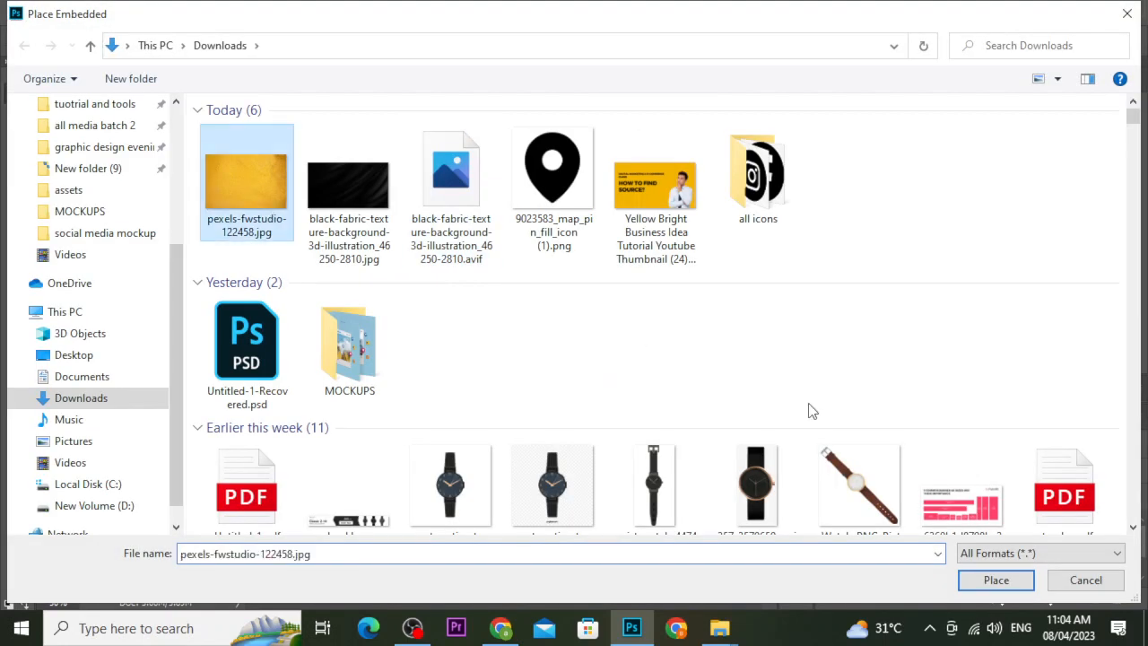
pyautogui.click(1029, 581)
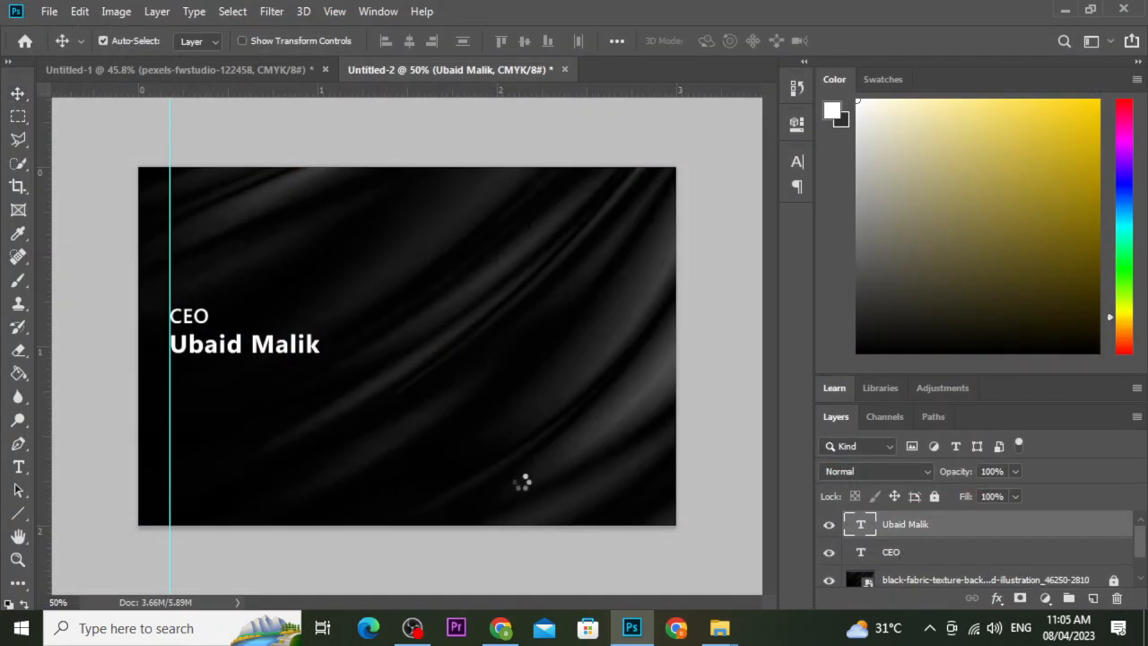
pyautogui.click(684, 41)
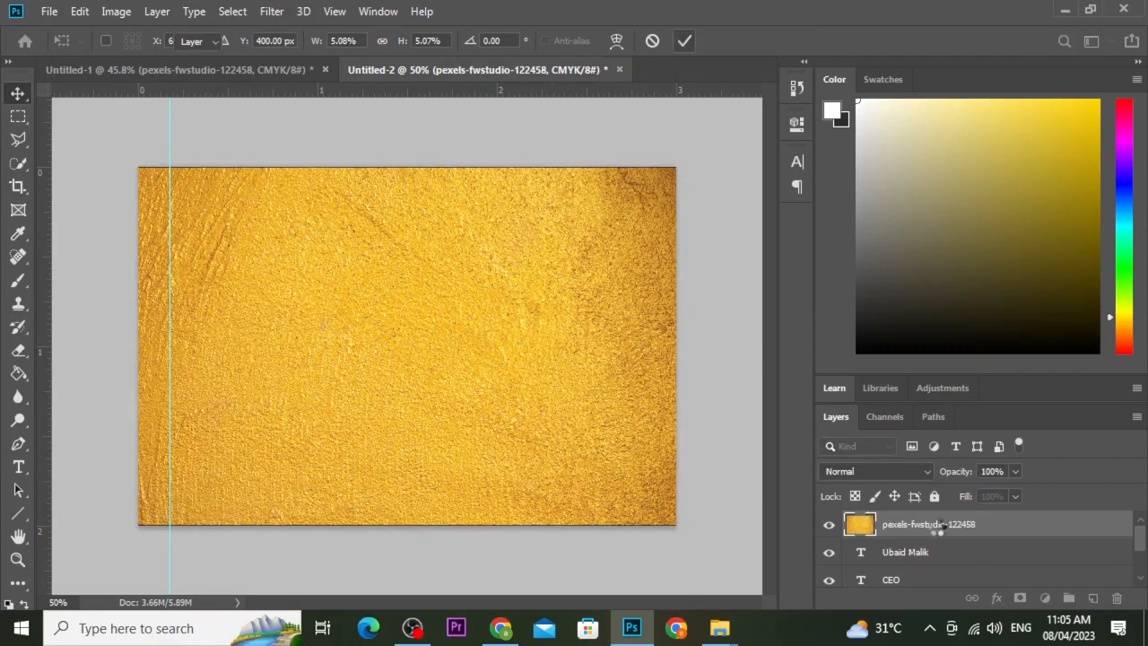
pyautogui.rightClick(936, 526)
pyautogui.click(833, 390)
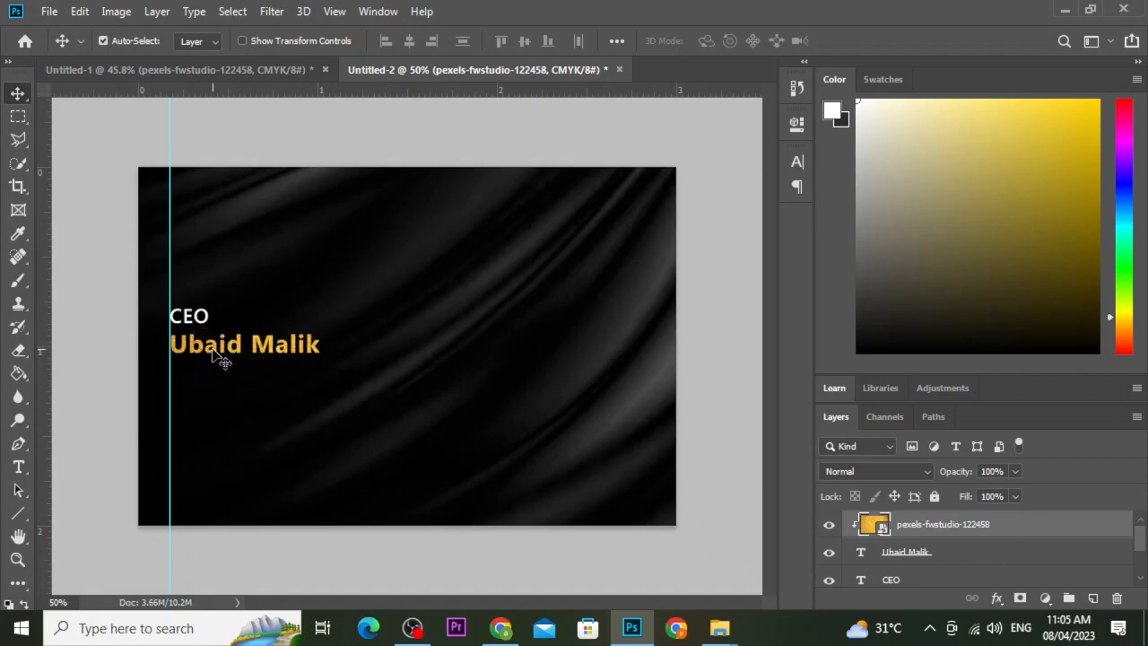
# Select the Background layer, then the CEO title layer.
pyautogui.scroll(-2, 986, 533)
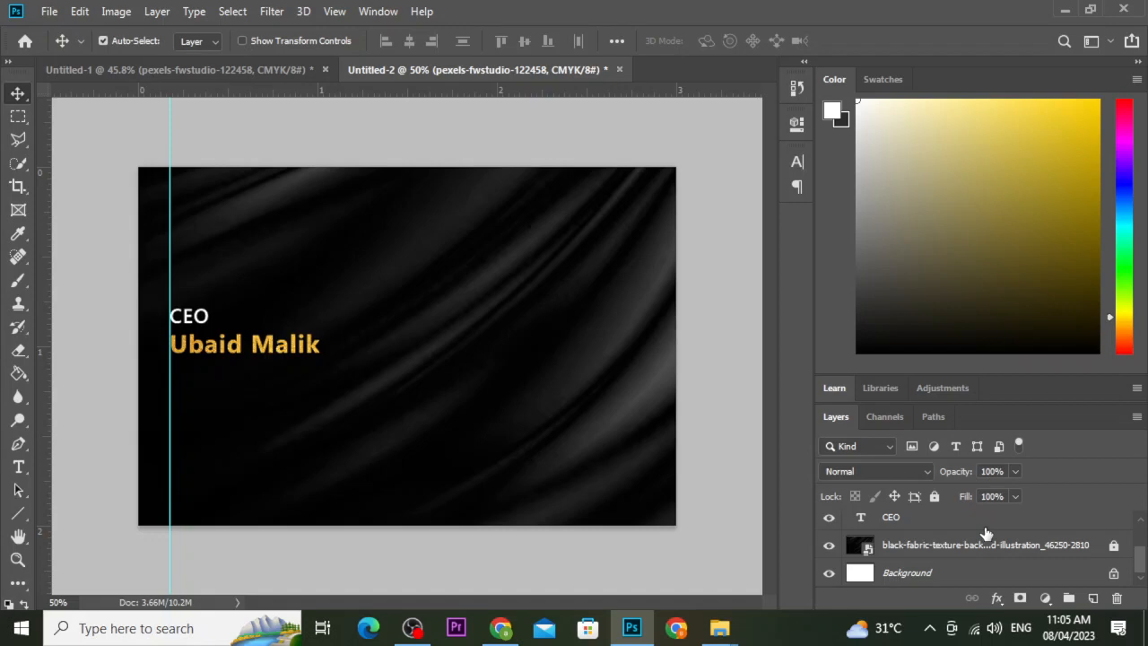
pyautogui.click(938, 574)
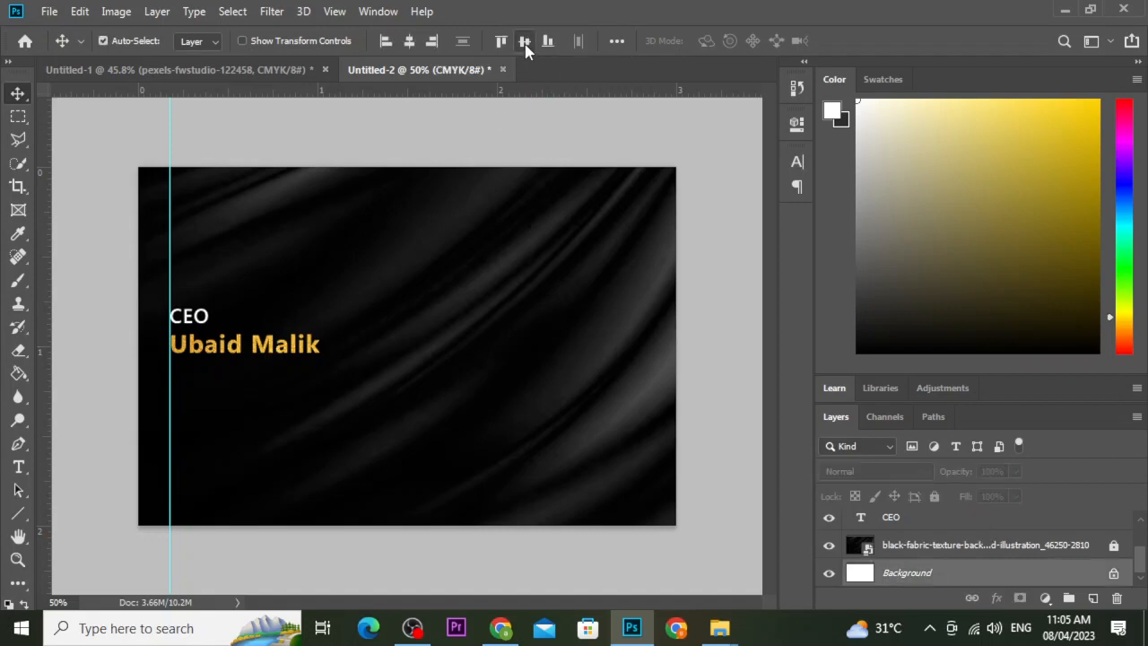
pyautogui.click(199, 323)
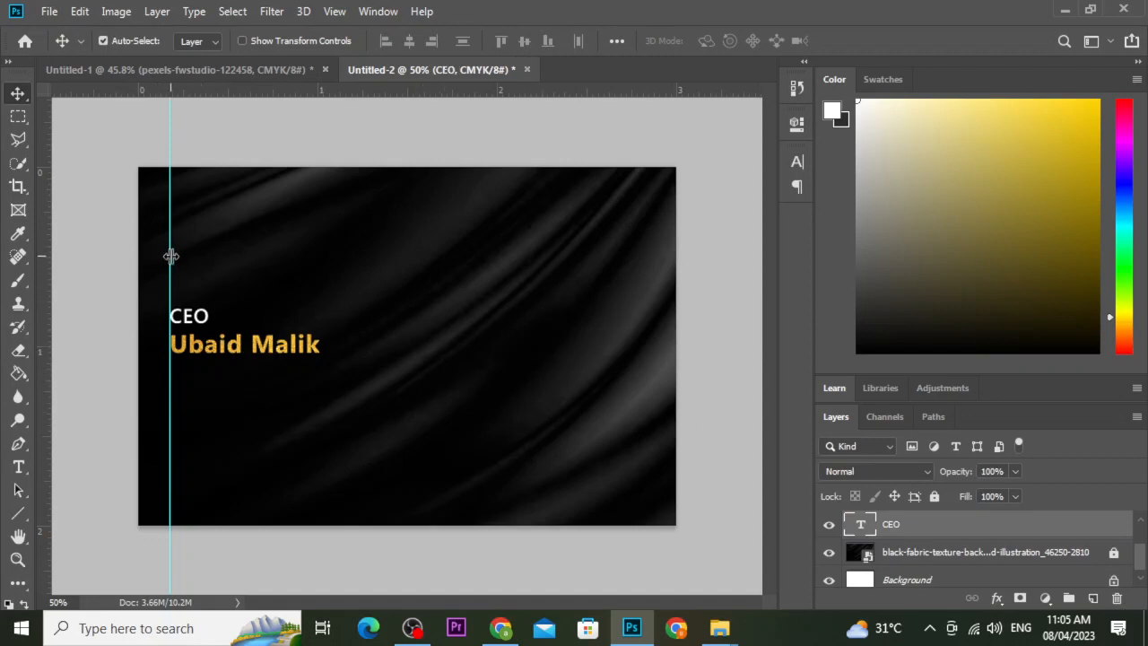
# Drag the vertical guide to the card's horizontal centre, briefly trying the Rectangle tool.
pyautogui.moveTo(172, 257); pyautogui.dragTo(408, 255)
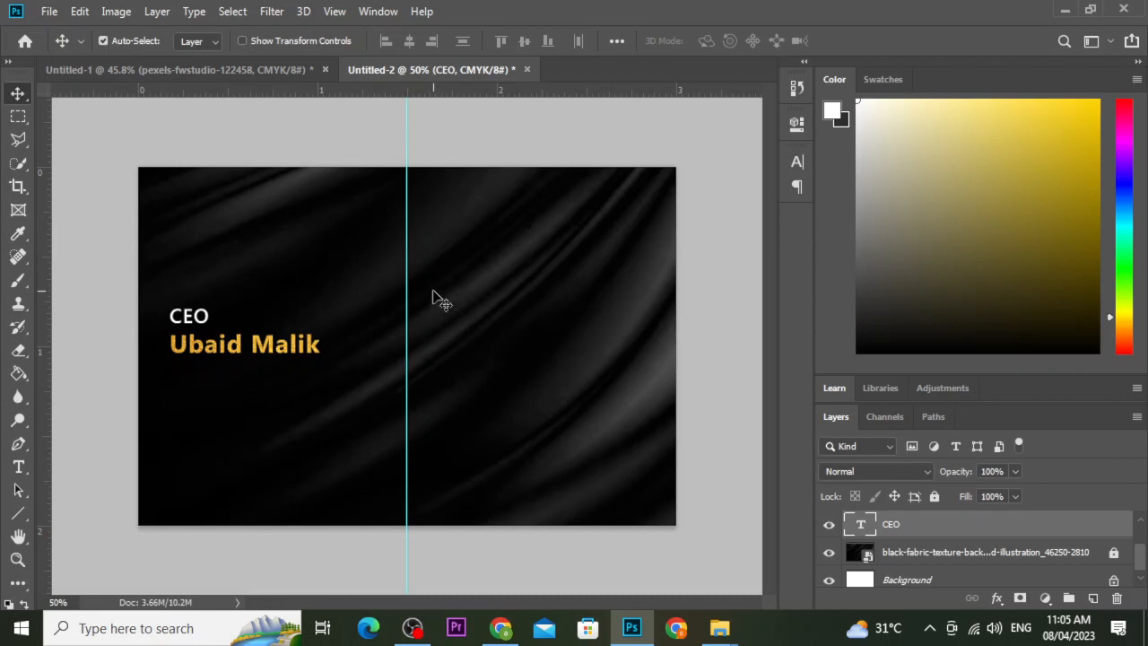
pyautogui.click(18, 513)
pyautogui.rightClick(16, 513)
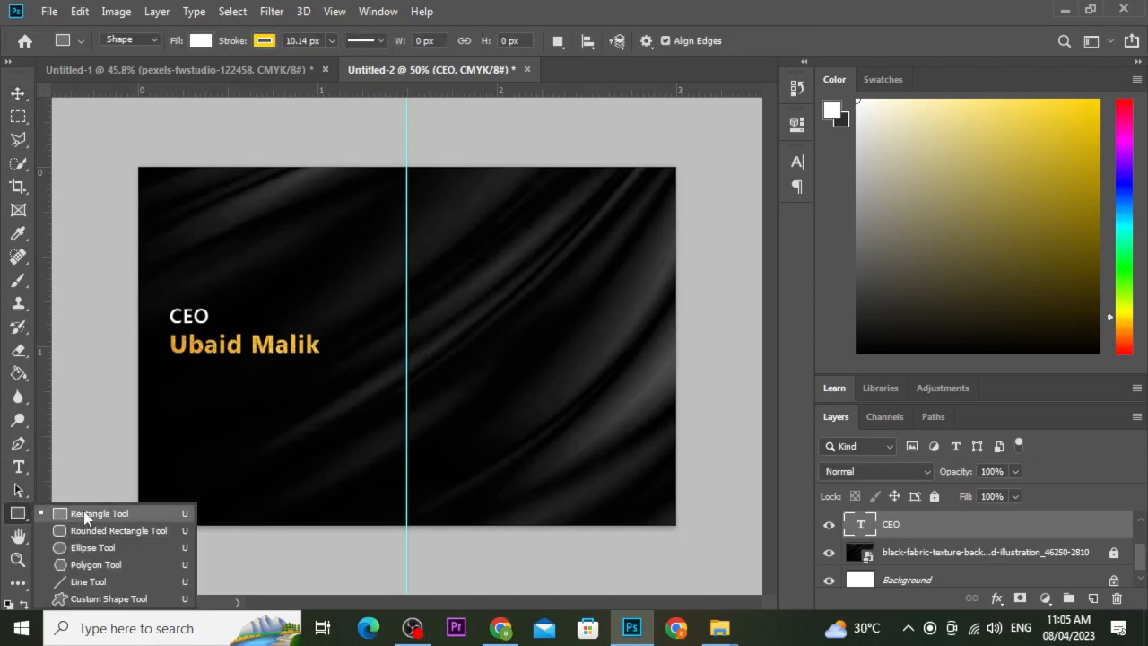
pyautogui.click(80, 515)
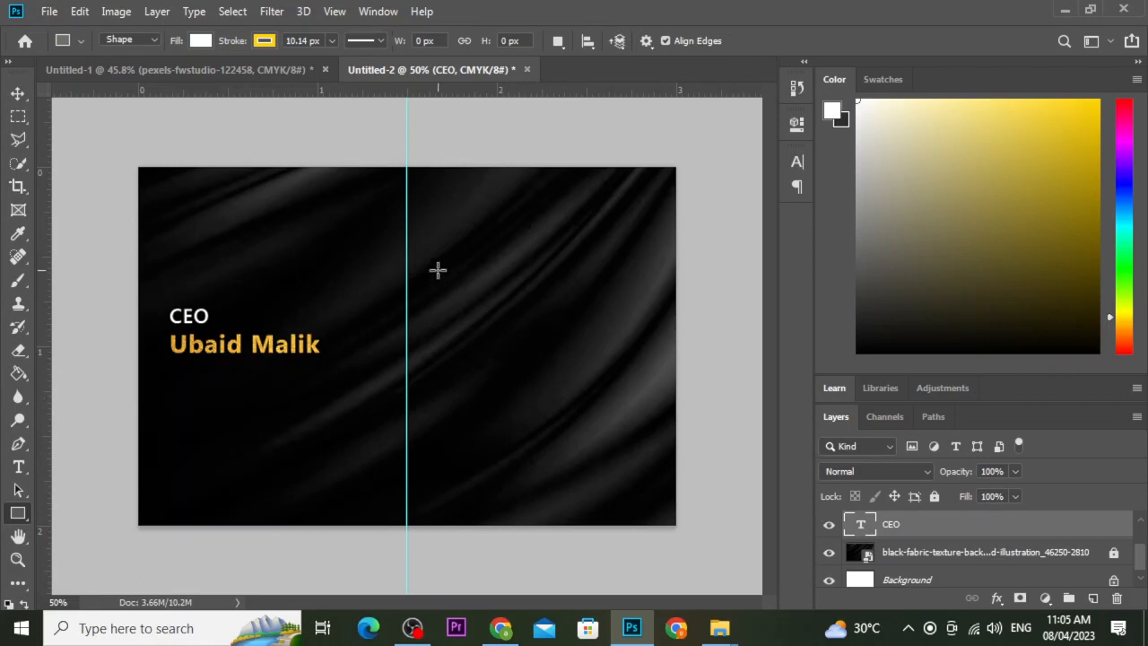
pyautogui.click(19, 93)
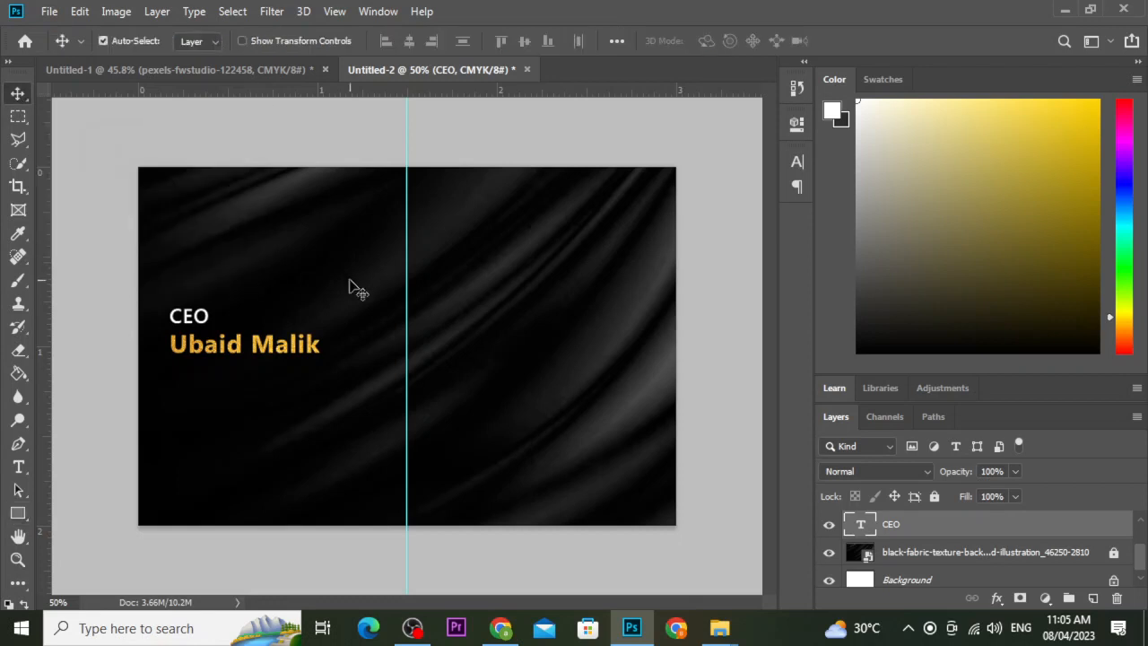
pyautogui.click(25, 165)
pyautogui.click(18, 139)
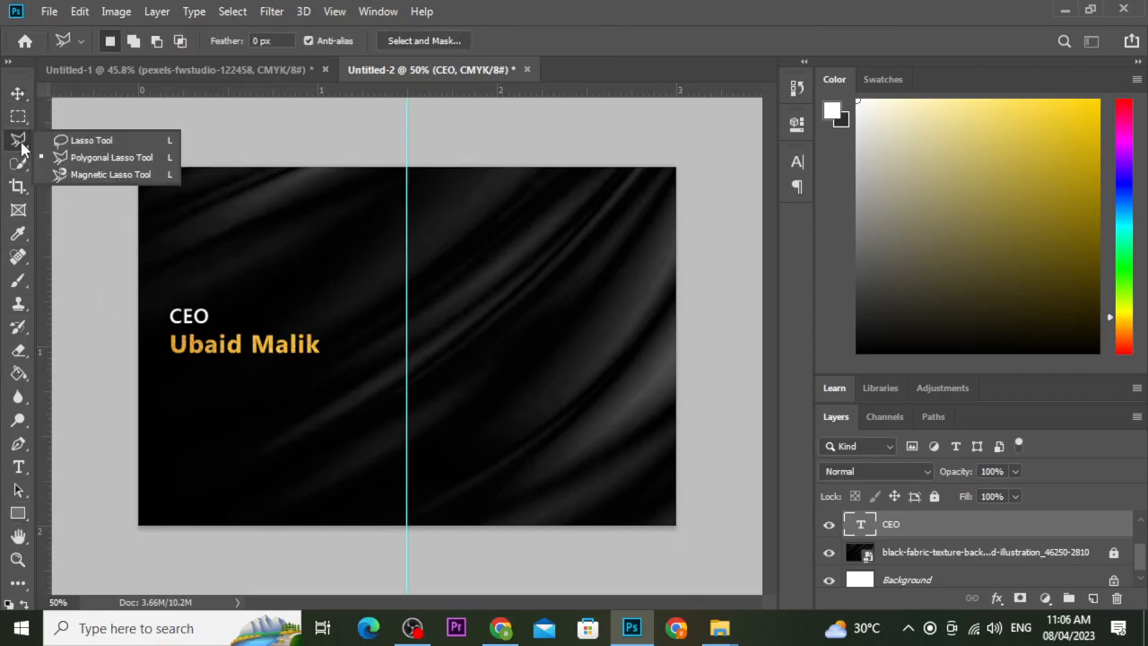
pyautogui.click(99, 161)
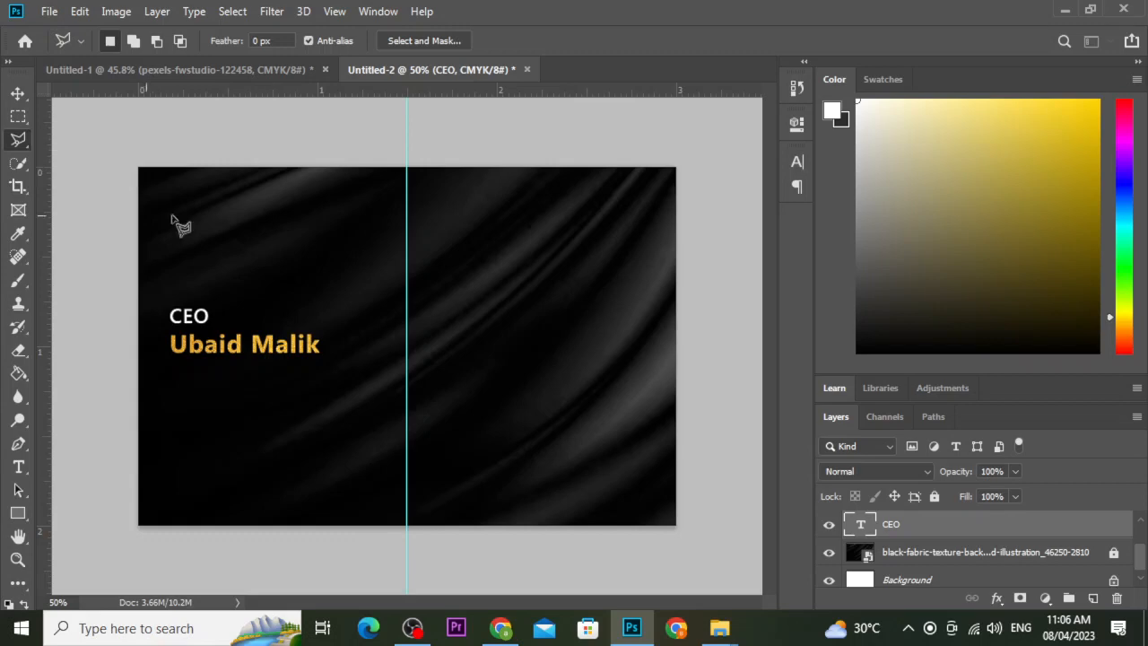
pyautogui.click(398, 308)
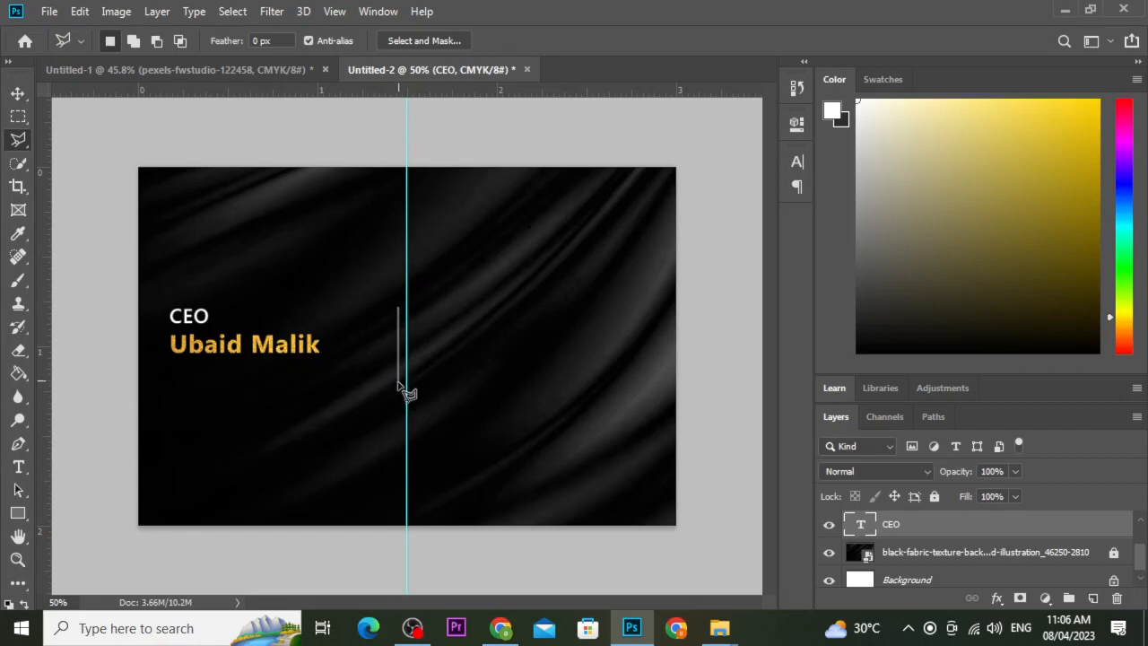
pyautogui.click(398, 455)
pyautogui.click(405, 451)
pyautogui.doubleClick(412, 317)
pyautogui.click(18, 94)
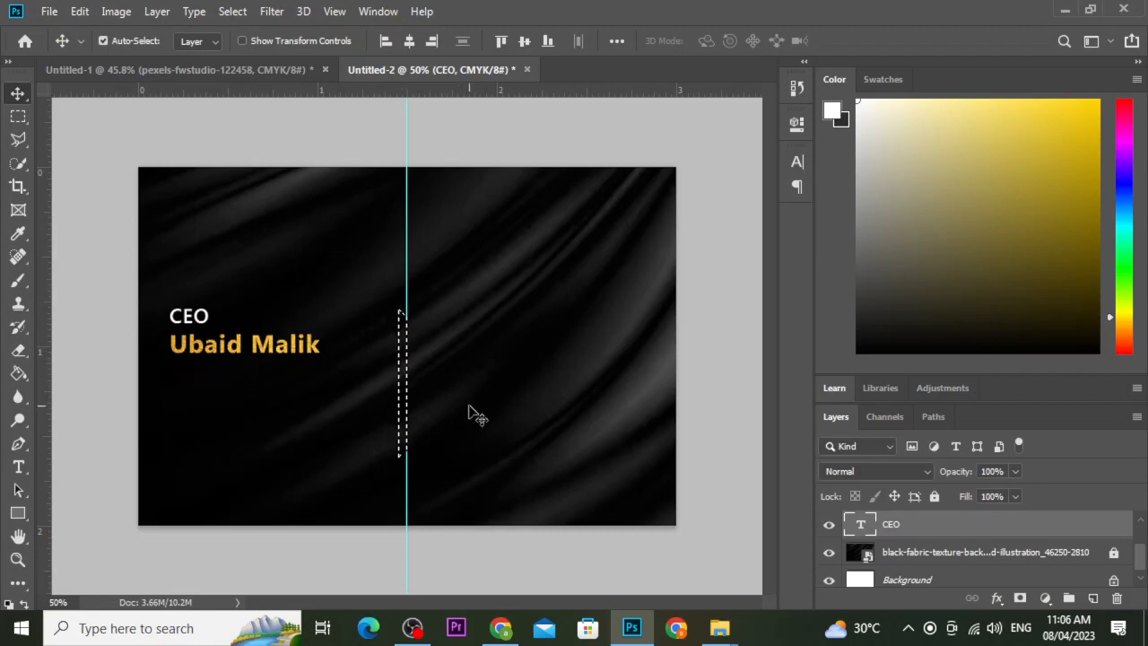
pyautogui.press('ctrl')
pyautogui.hotkey('ctrl', 'd')
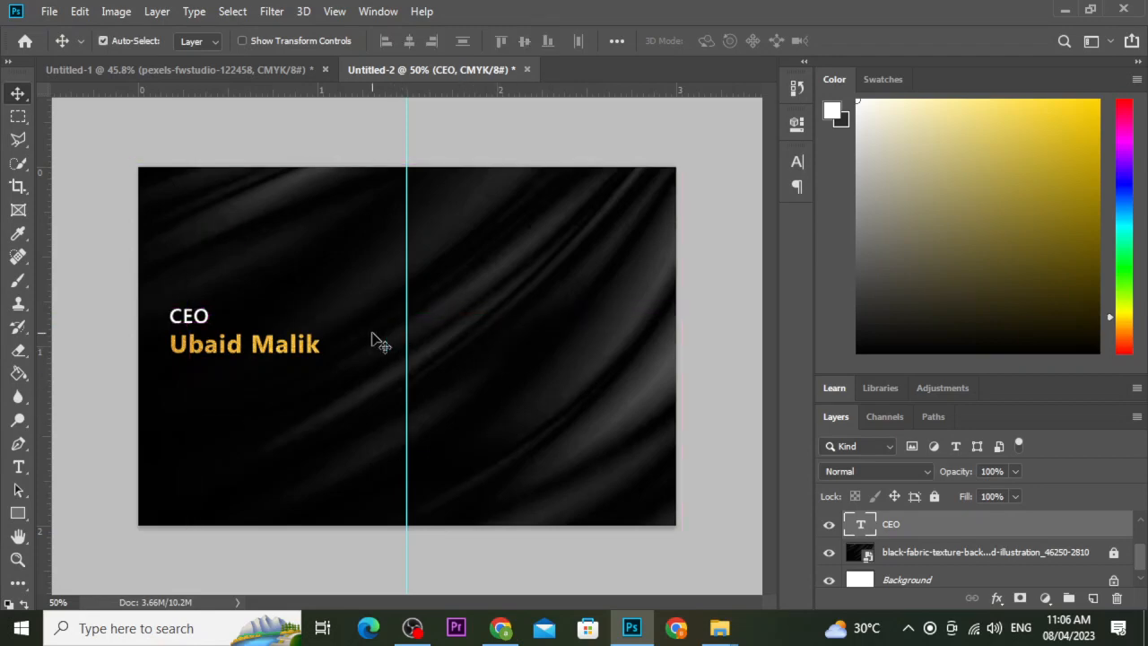
# Outline a narrow four-point tapered strip just left of the centre guide with the Polygonal Lasso.
pyautogui.scroll(2, 371, 341)
pyautogui.scroll(-2, 371, 339)
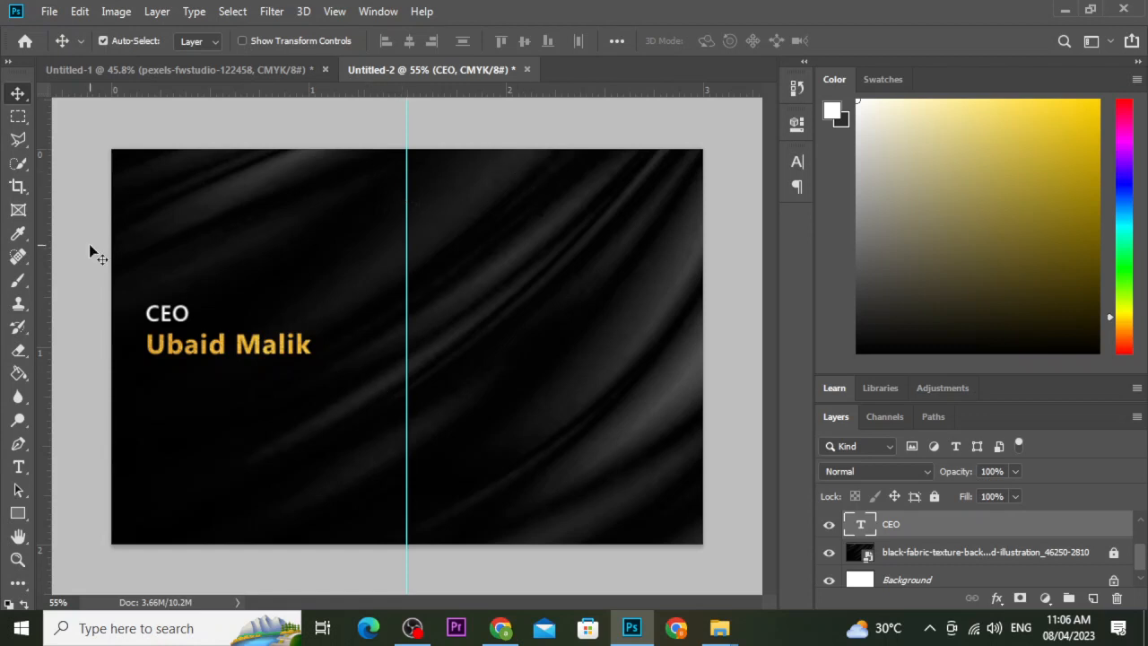
pyautogui.click(17, 139)
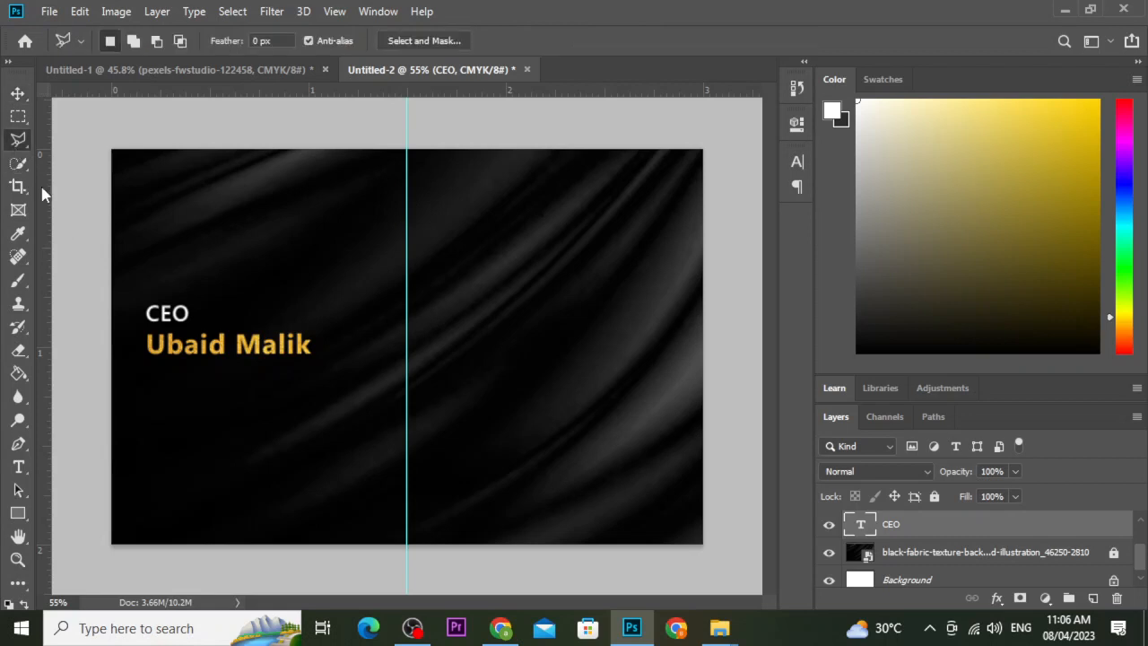
pyautogui.click(388, 269)
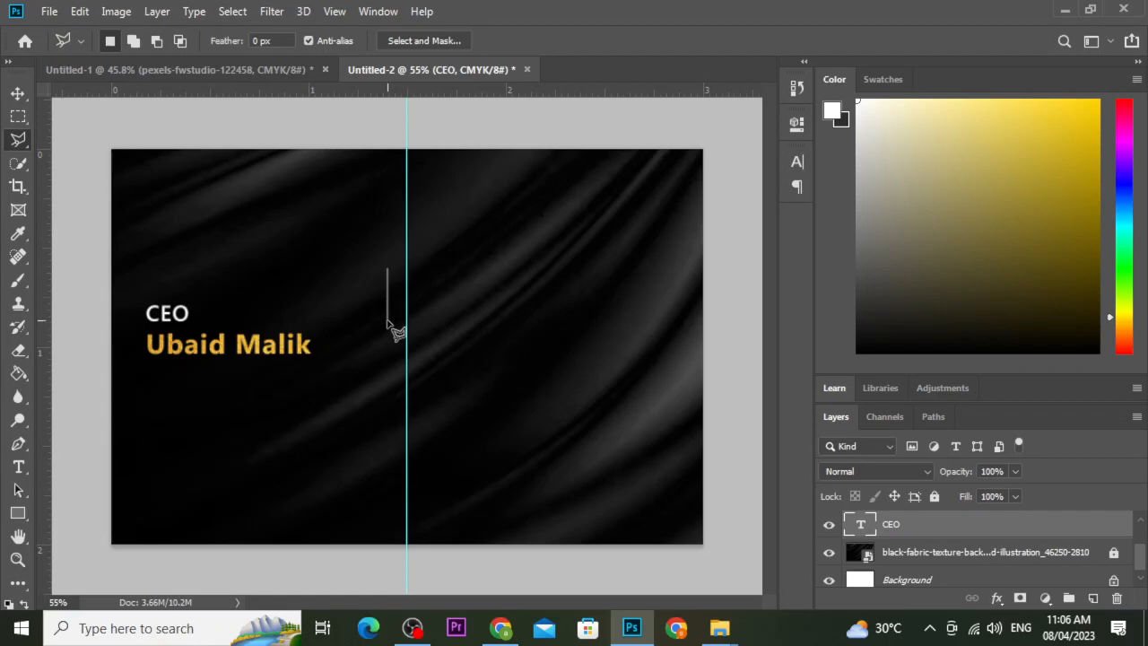
pyautogui.click(388, 448)
pyautogui.click(400, 440)
pyautogui.click(386, 272)
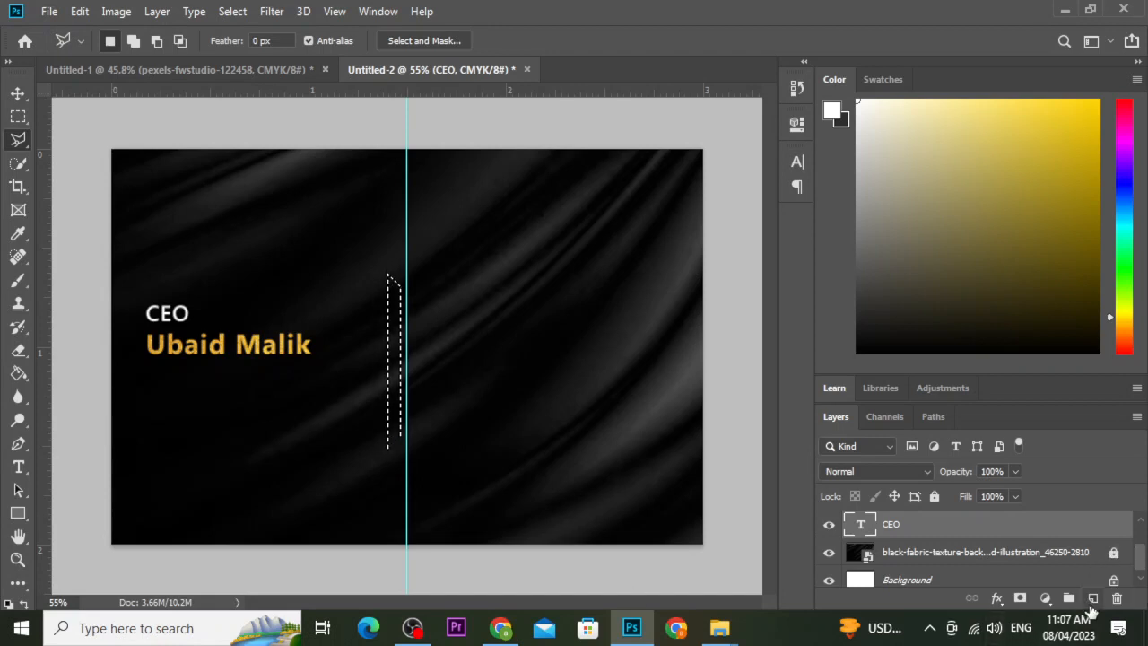
# Add a new Layer 1 and fill the slanted selection with the white foreground colour.
pyautogui.click(1090, 599)
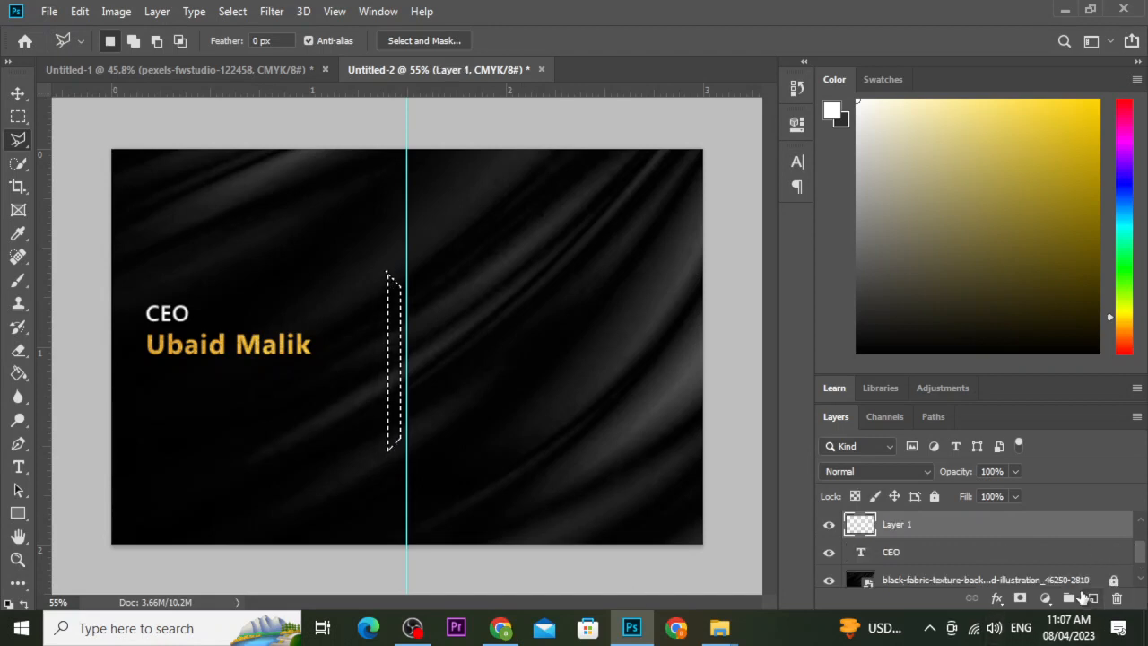
pyautogui.click(21, 97)
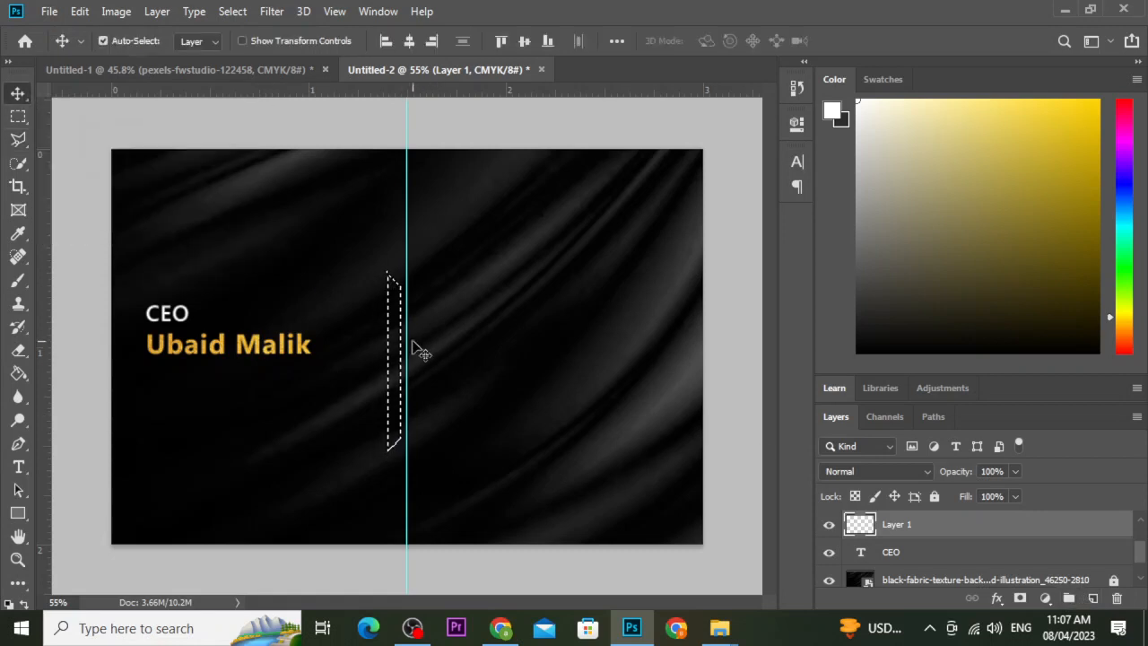
pyautogui.click(18, 118)
pyautogui.rightClick(402, 348)
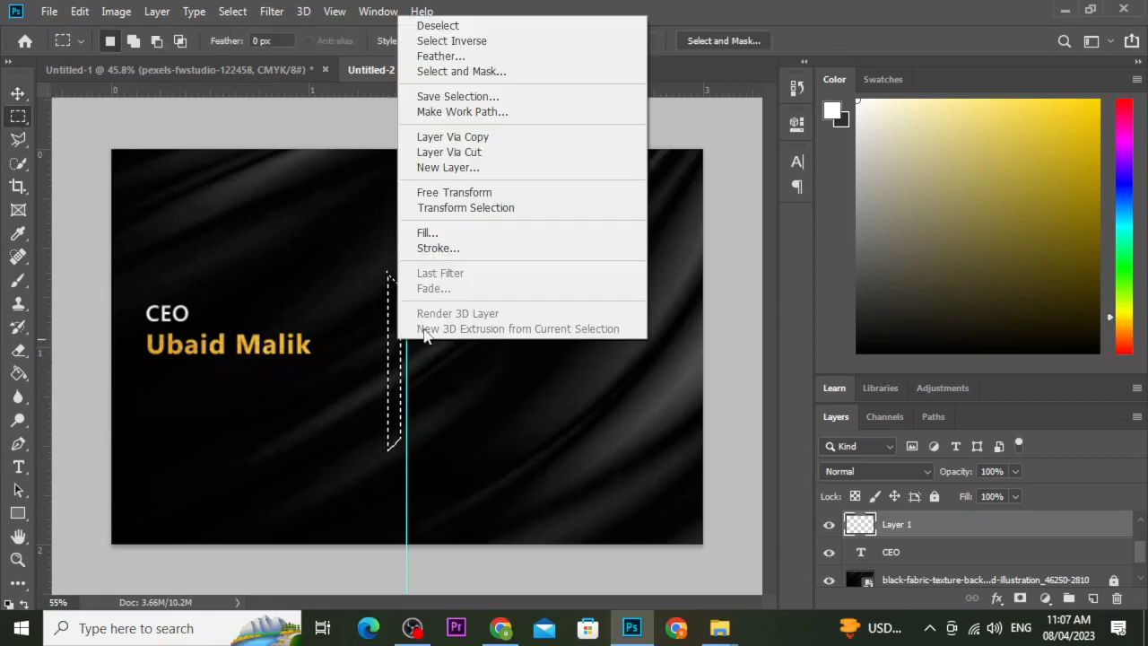
pyautogui.click(429, 233)
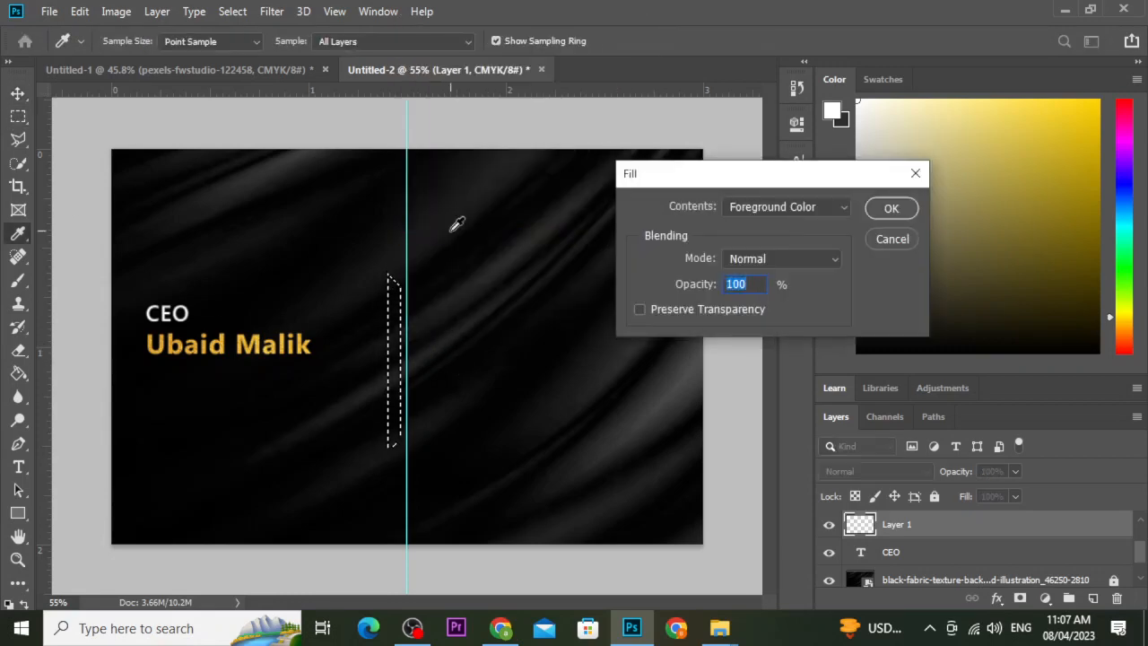
pyautogui.click(826, 206)
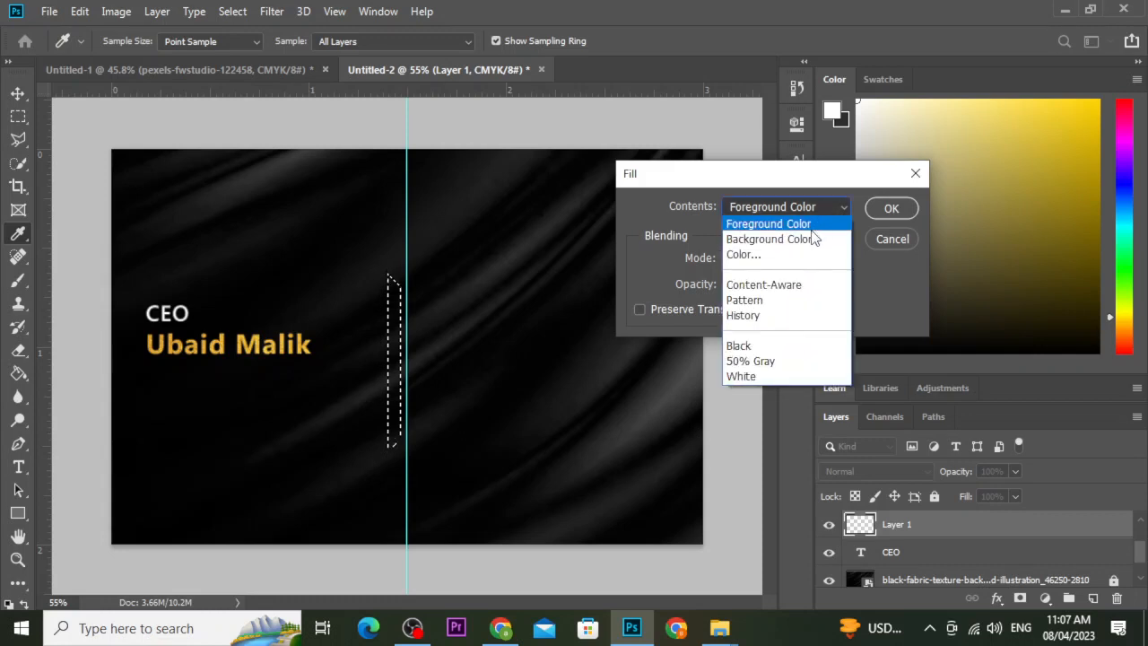
pyautogui.click(810, 227)
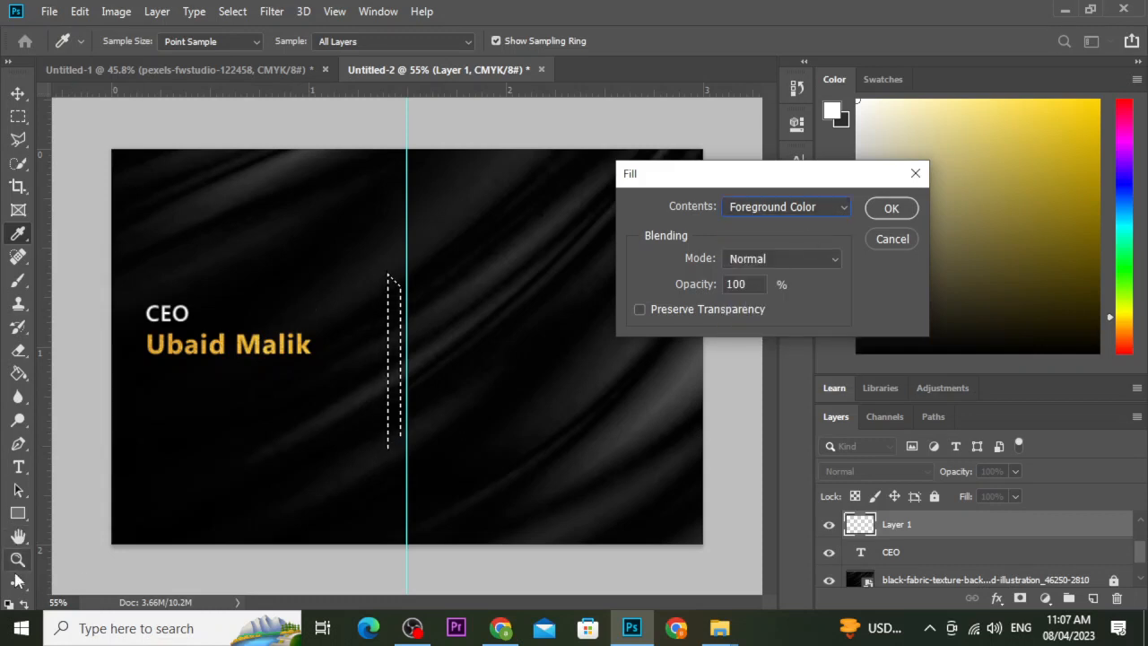
pyautogui.click(8, 62)
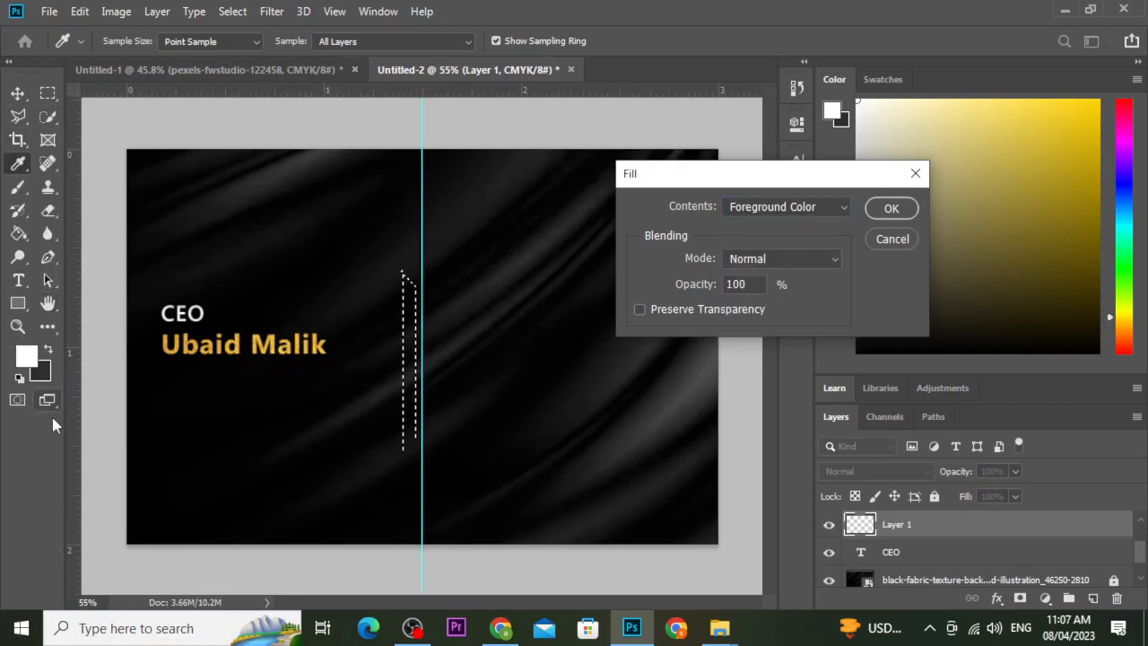
pyautogui.click(908, 208)
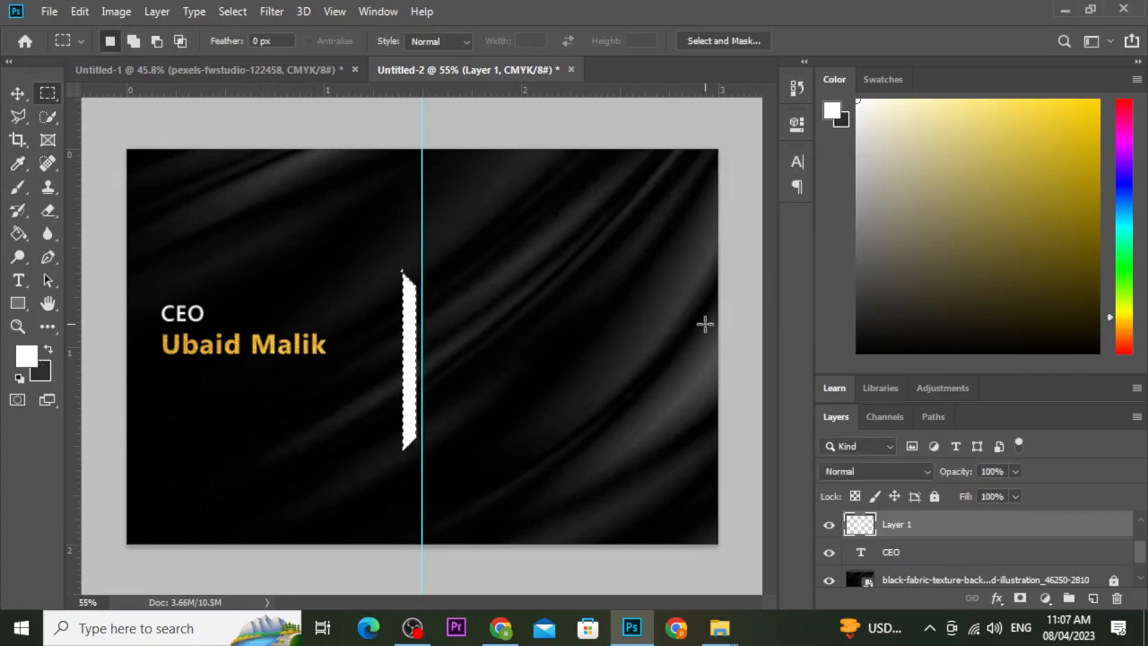
# Deselect and nudge the white bar slightly upward with the Move tool.
pyautogui.click(18, 93)
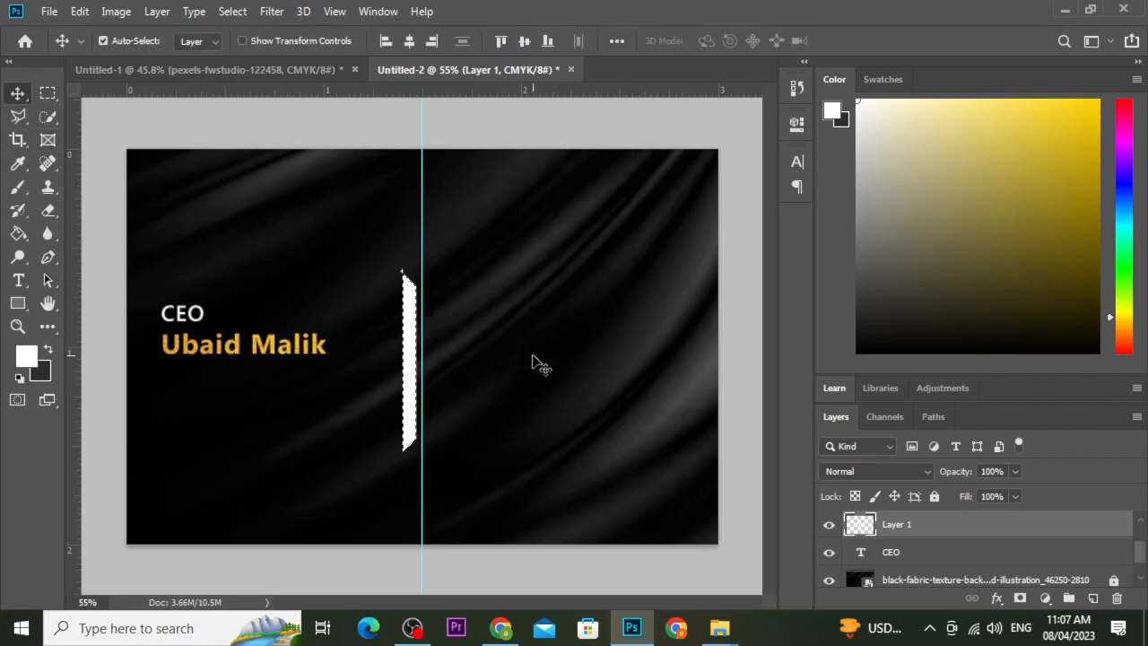
pyautogui.click(537, 362)
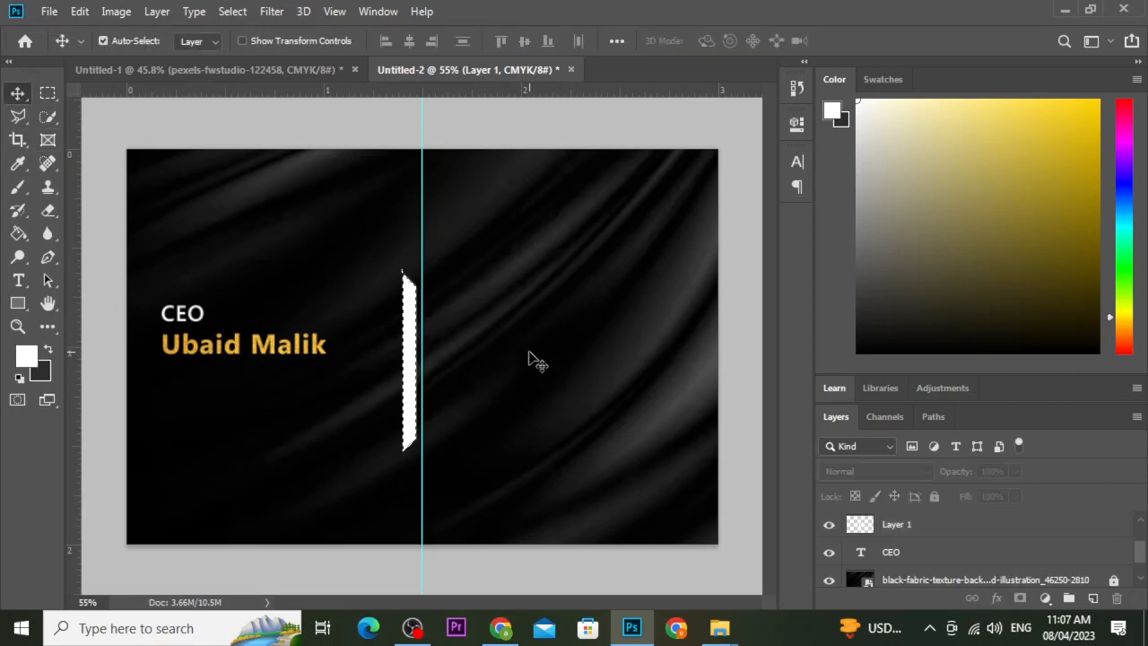
pyautogui.click(21, 117)
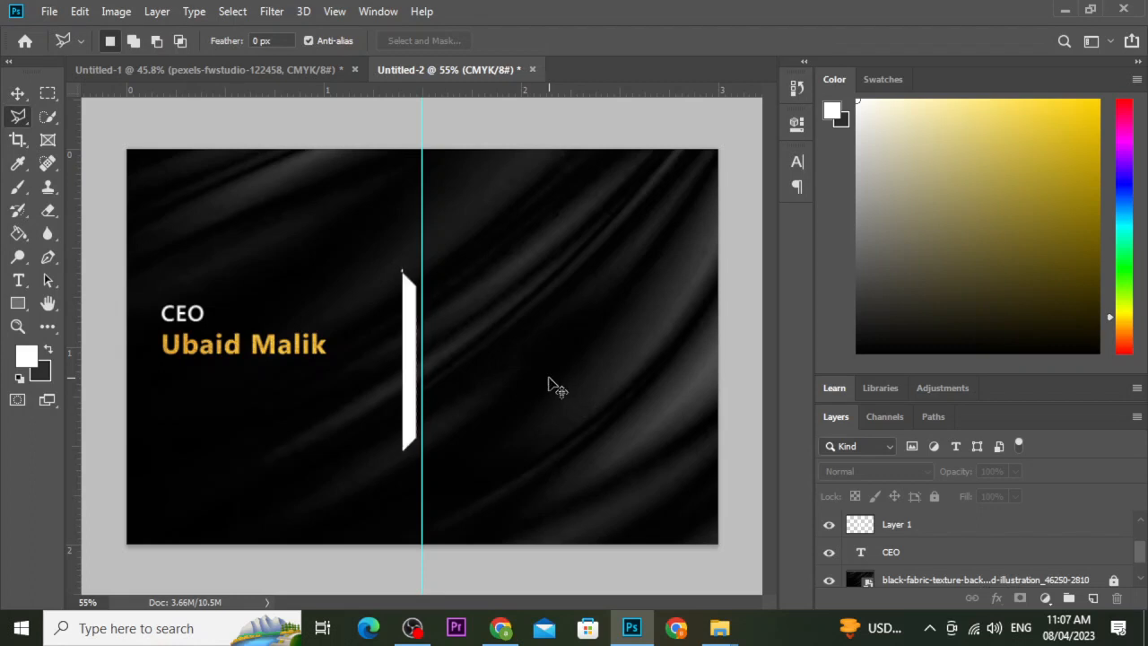
pyautogui.press('v')
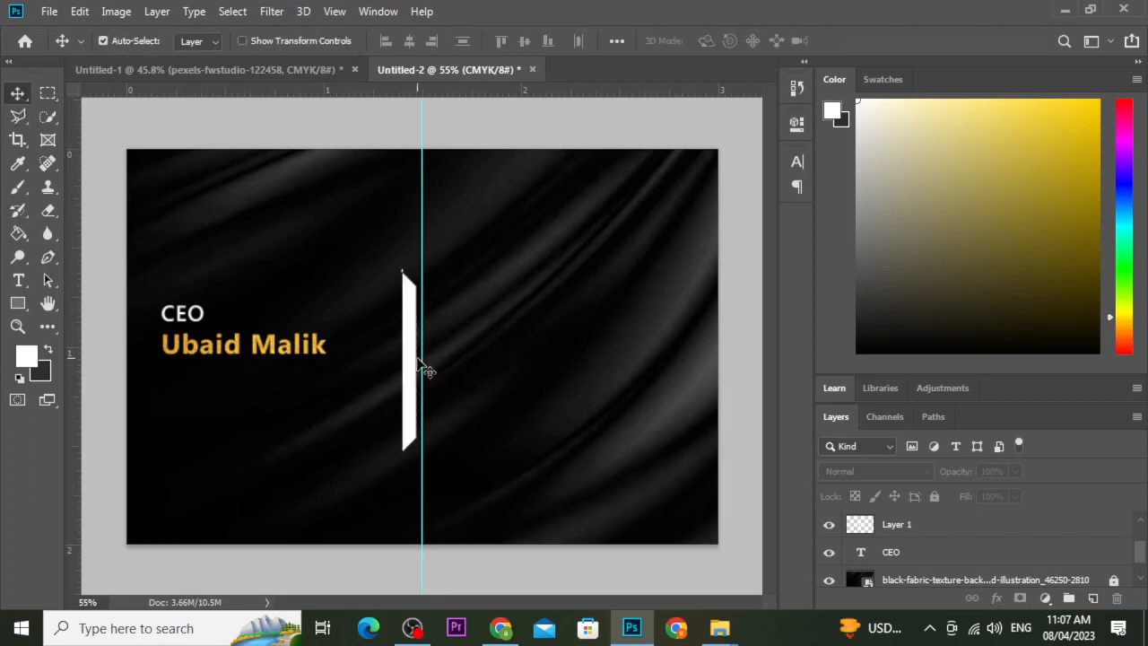
pyautogui.moveTo(412, 359); pyautogui.dragTo(415, 334)
pyautogui.scroll(5, 415, 260)
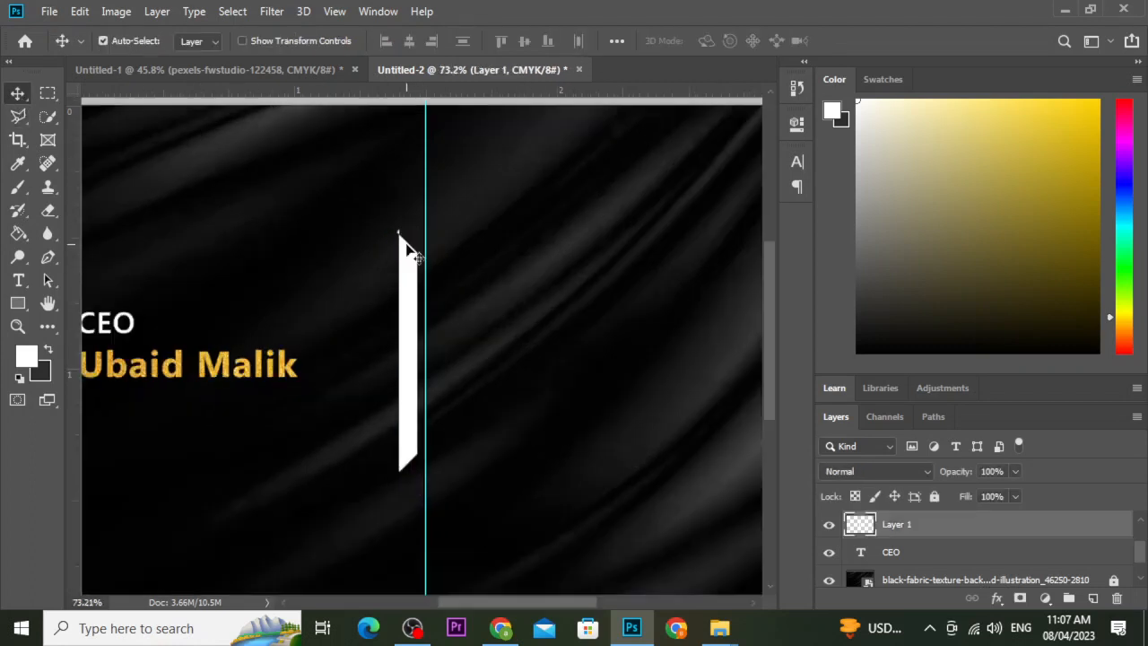
pyautogui.scroll(1, 387, 269)
pyautogui.scroll(-3, 389, 257)
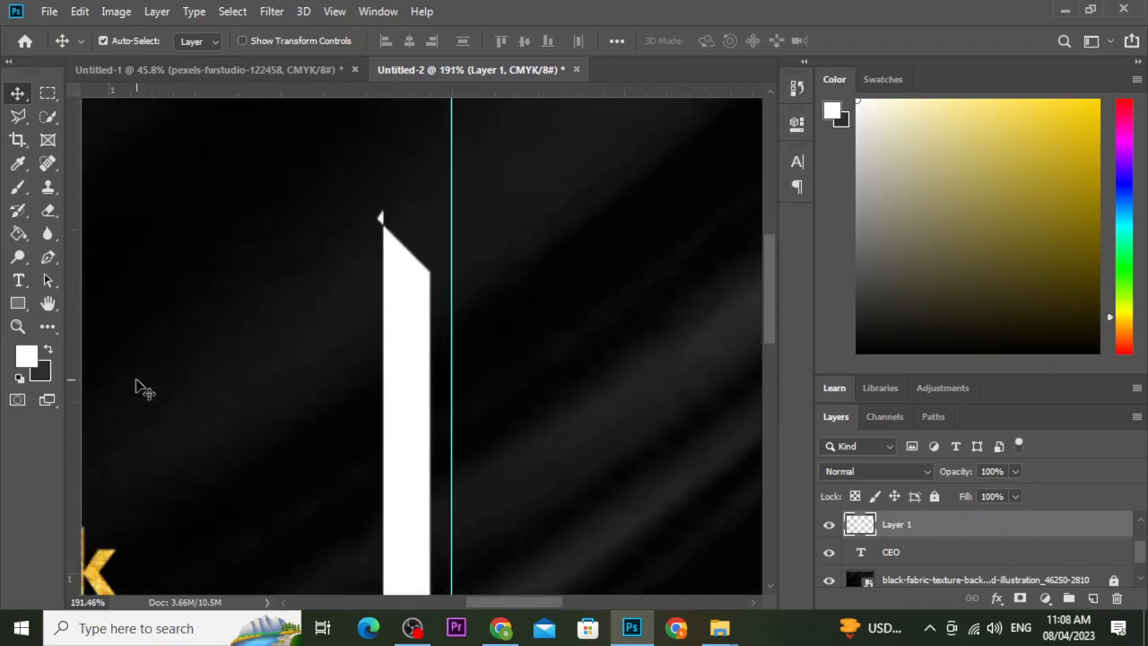
# Erase the stray grey tip above the bar with a small Eraser at 100% flow and opacity.
pyautogui.click(48, 209)
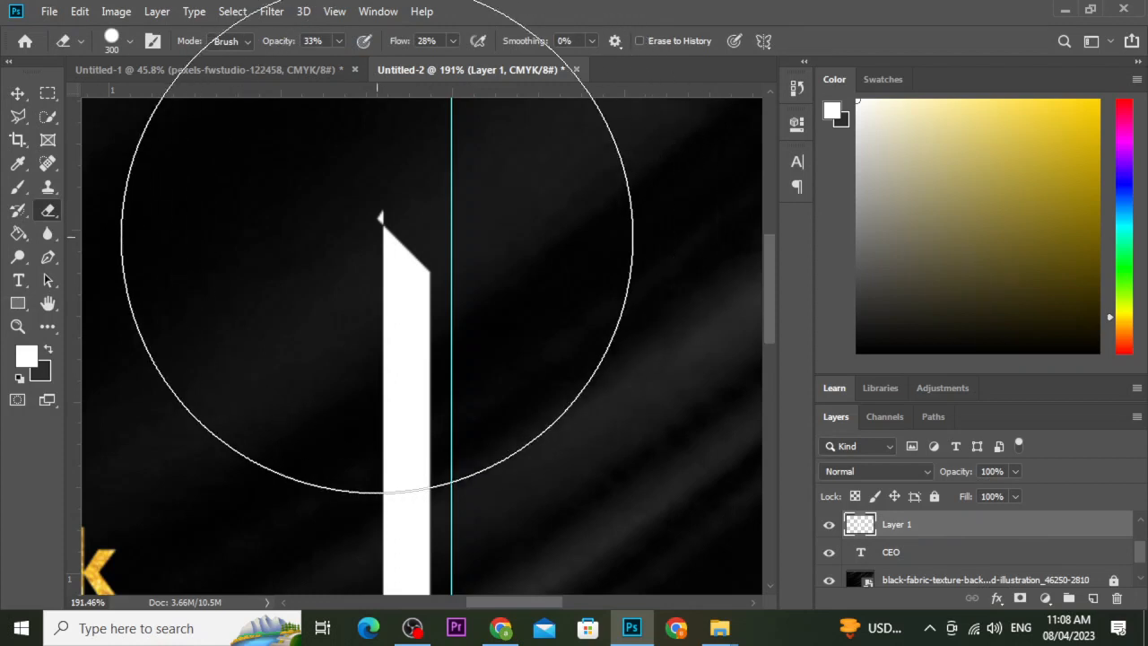
pyautogui.press('[')
pyautogui.press('[')
pyautogui.press('[')
pyautogui.press('[')
pyautogui.press('[')
pyautogui.press('[')
pyautogui.press('[')
pyautogui.press('[')
pyautogui.press('[')
pyautogui.press('[')
pyautogui.press('[')
pyautogui.press('[')
pyautogui.press('[')
pyautogui.press('[')
pyautogui.press('[')
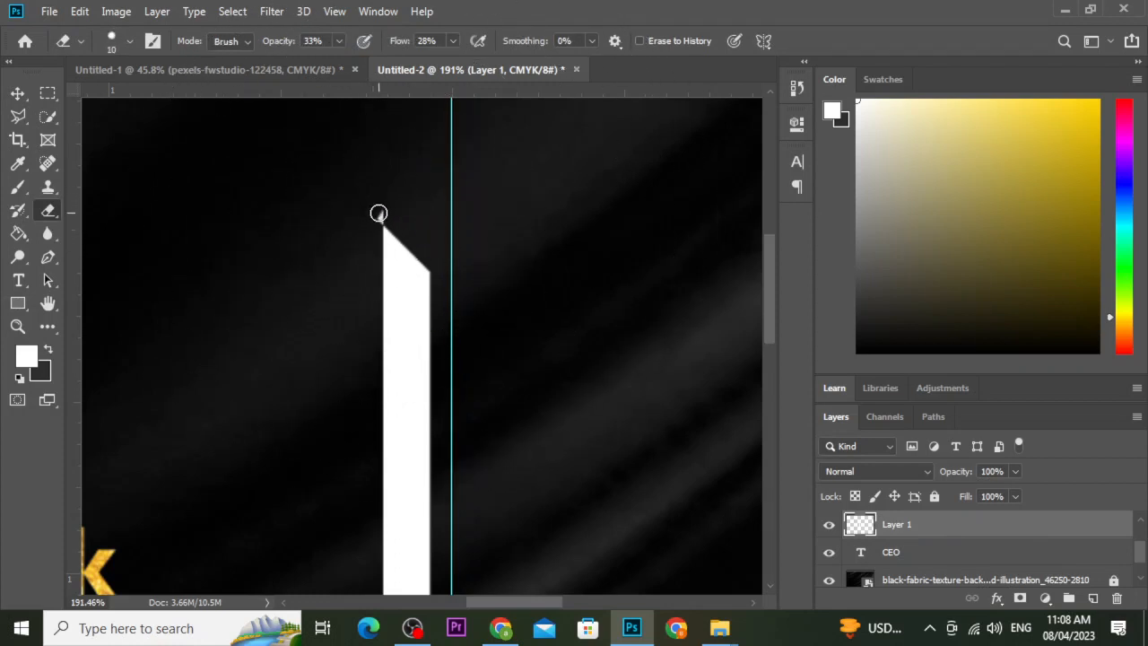
pyautogui.click(379, 213)
pyautogui.click(381, 216)
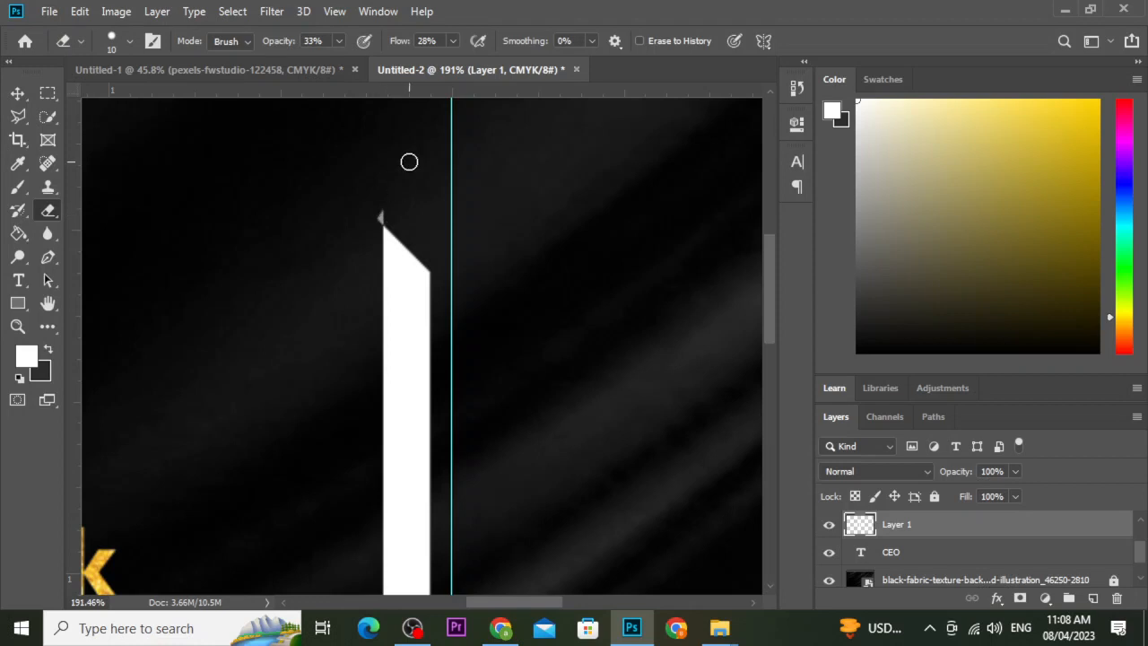
pyautogui.click(453, 40)
pyautogui.moveTo(458, 49); pyautogui.dragTo(550, 69)
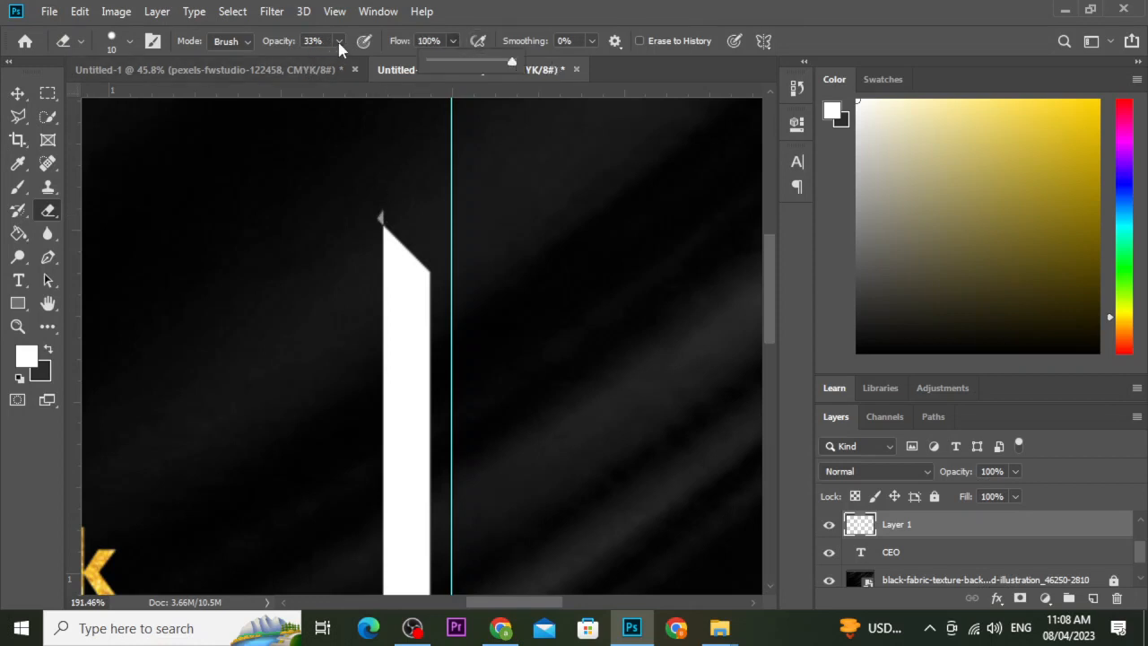
pyautogui.moveTo(338, 41); pyautogui.dragTo(480, 72)
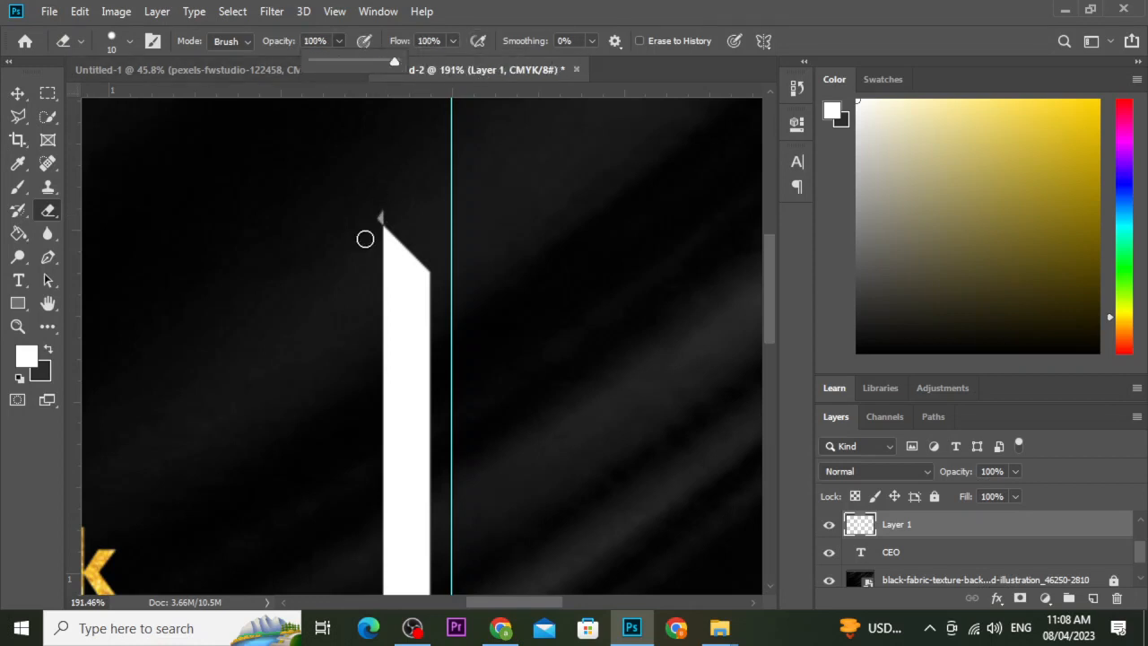
pyautogui.click(380, 218)
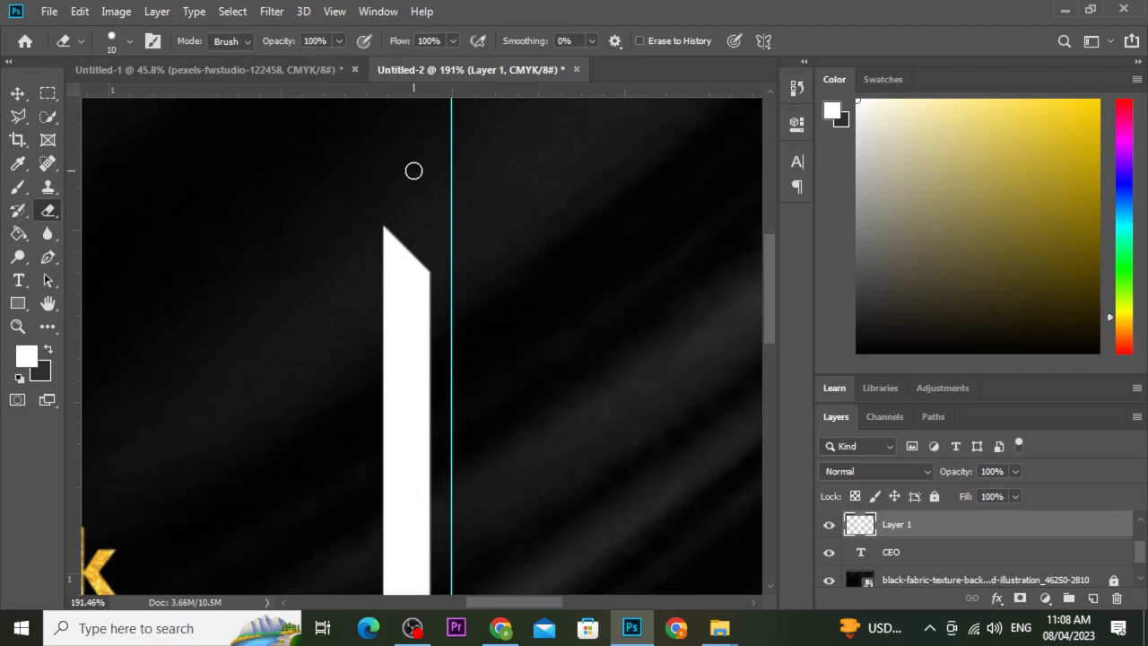
pyautogui.click(18, 94)
pyautogui.scroll(-5, 418, 404)
pyautogui.scroll(-2, 418, 403)
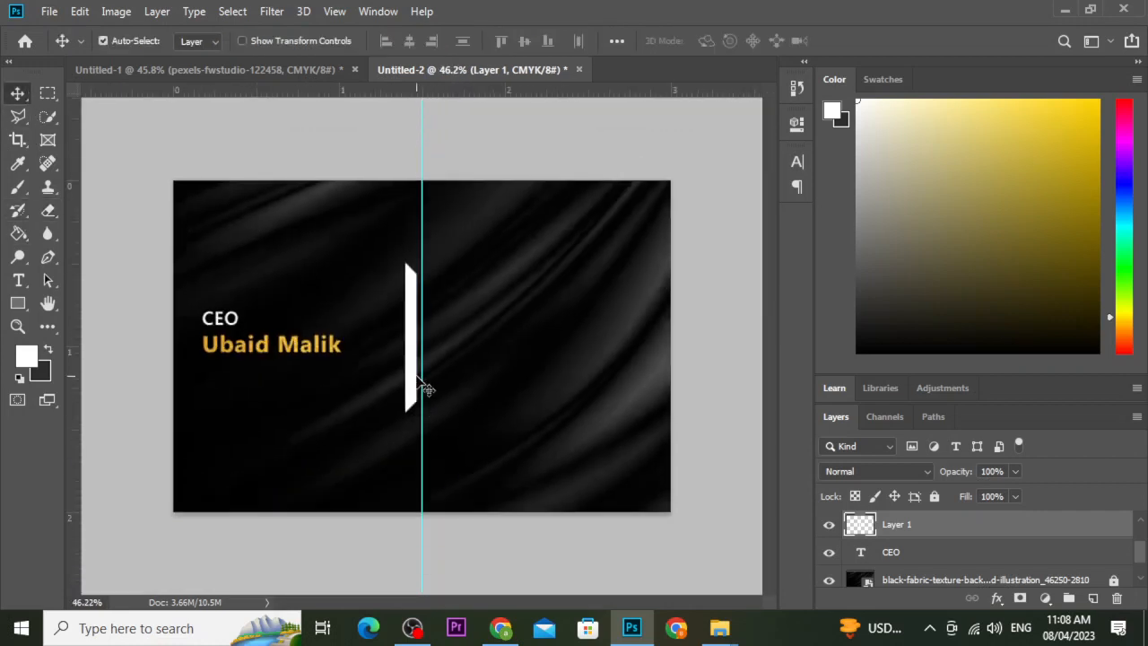
# Nudge the white bar right and stretch it taller downward with Free Transform.
pyautogui.moveTo(419, 361); pyautogui.dragTo(425, 357)
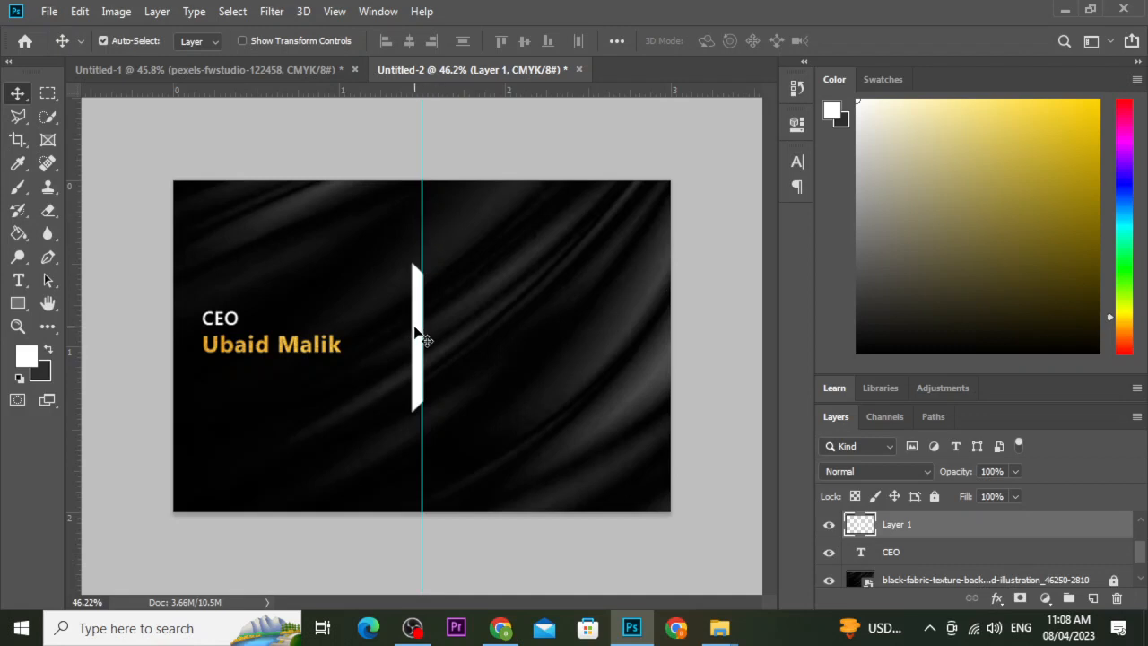
pyautogui.press('Right')
pyautogui.press('Right')
pyautogui.press('Right')
pyautogui.press('Right')
pyautogui.press('Right')
pyautogui.press('Right')
pyautogui.press('Right')
pyautogui.press('Right')
pyautogui.hotkey('ctrl', 't')
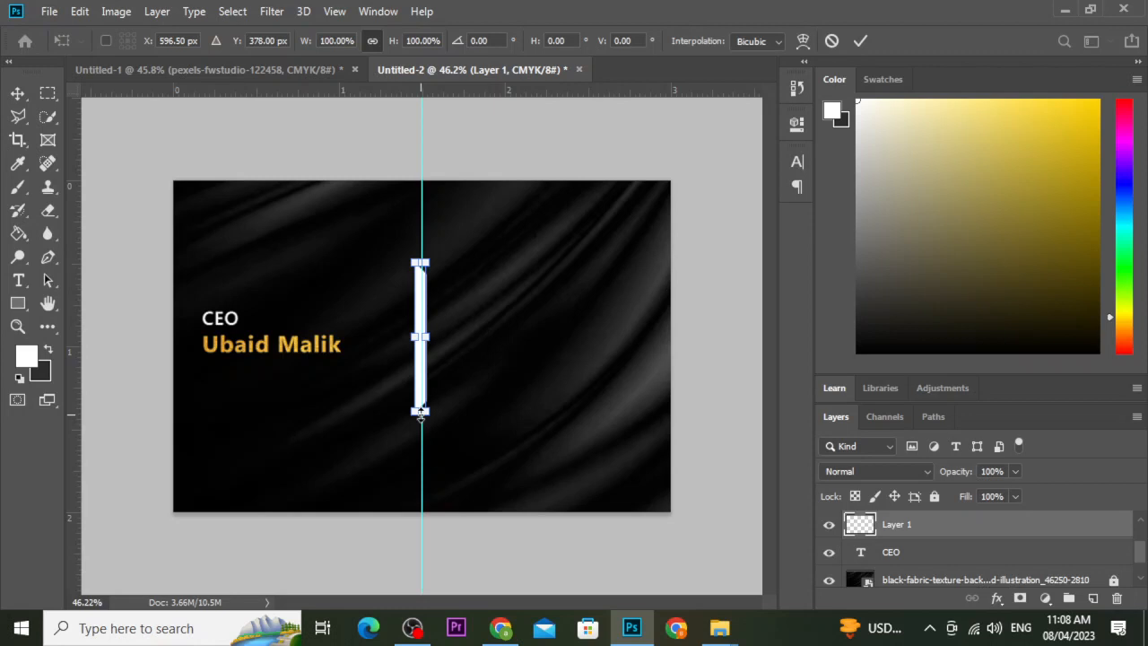
pyautogui.moveTo(421, 415); pyautogui.dragTo(416, 460)
pyautogui.click(19, 96)
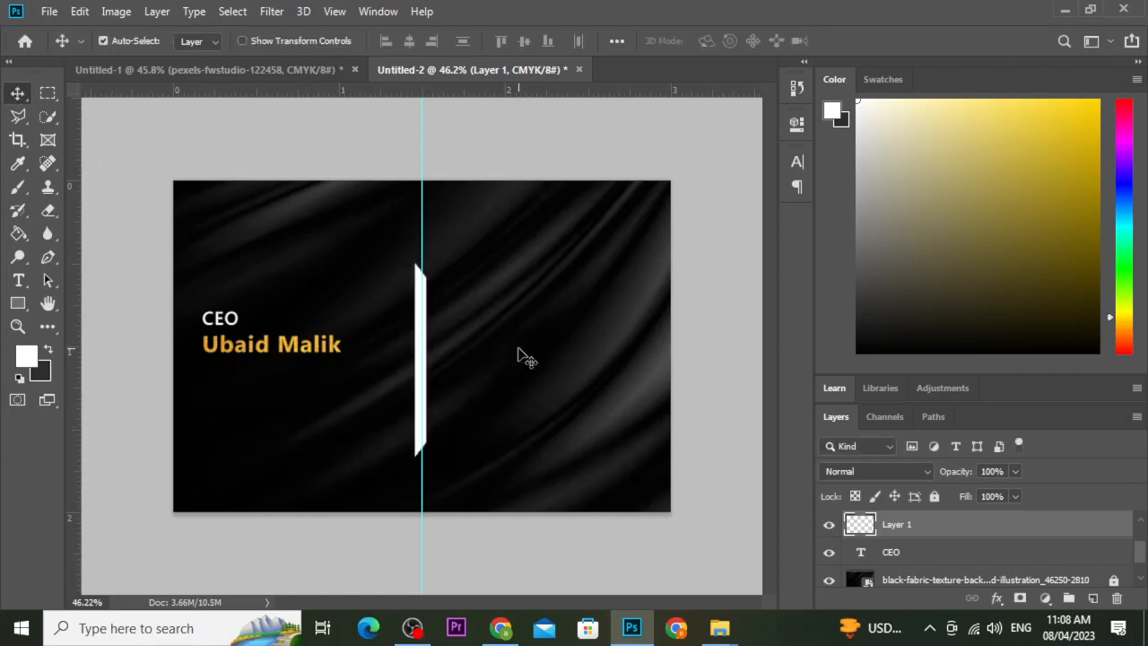
pyautogui.moveTo(423, 341); pyautogui.dragTo(421, 323)
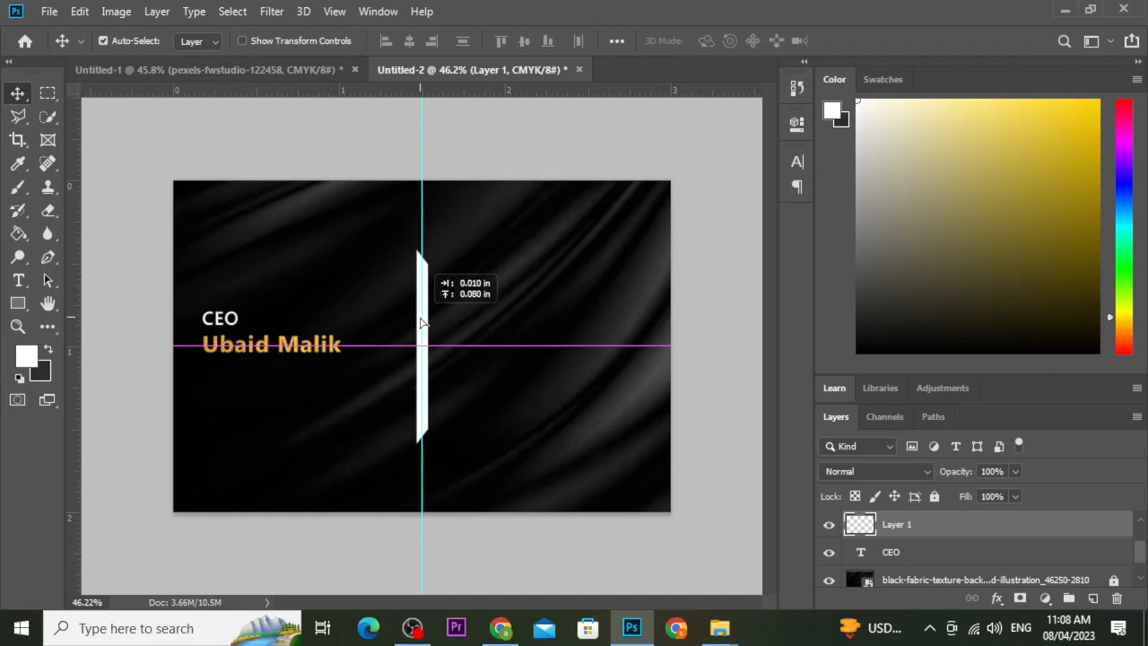
# Drag the vertical guide off the card and nudge the bar a few pixels left.
pyautogui.moveTo(420, 323); pyautogui.dragTo(421, 323)
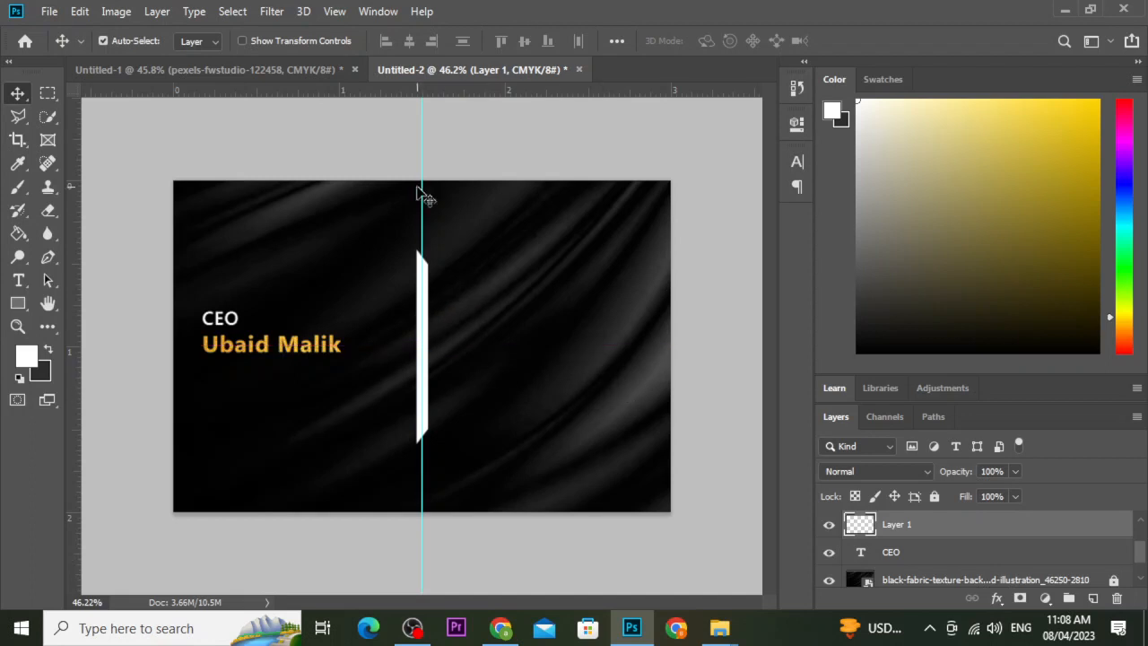
pyautogui.moveTo(422, 168); pyautogui.dragTo(67, 175)
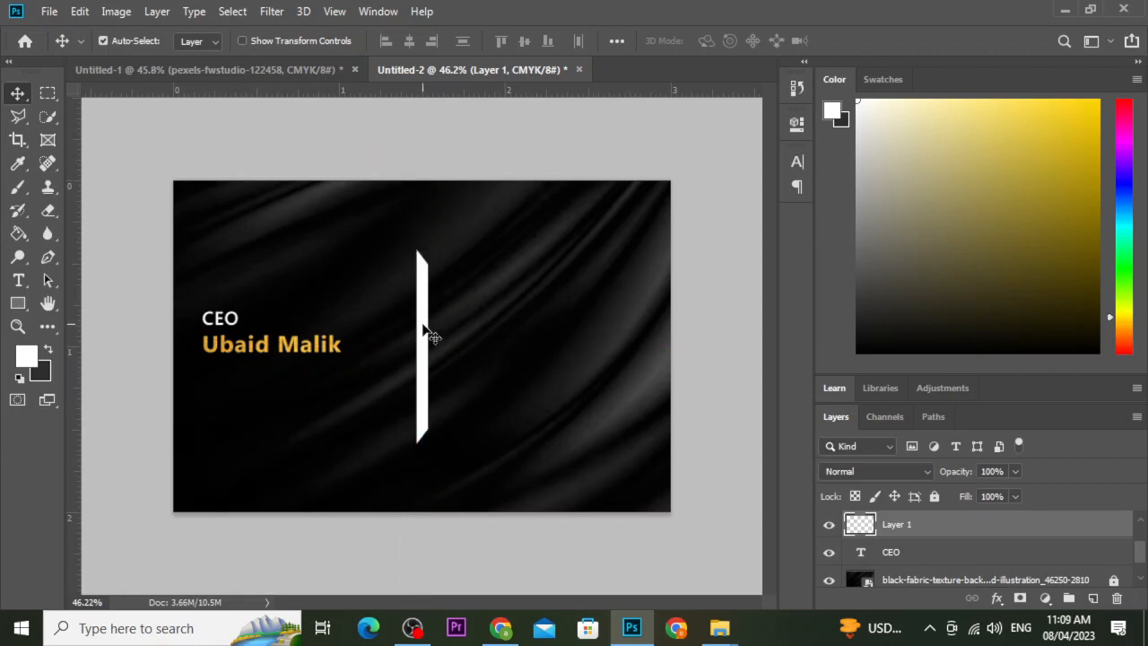
pyautogui.press('Left')
pyautogui.press('Left')
pyautogui.press('Left')
pyautogui.press('Left')
pyautogui.press('Left')
pyautogui.press('Left')
pyautogui.press('Left')
pyautogui.press('Left')
pyautogui.press('Left')
pyautogui.press('Left')
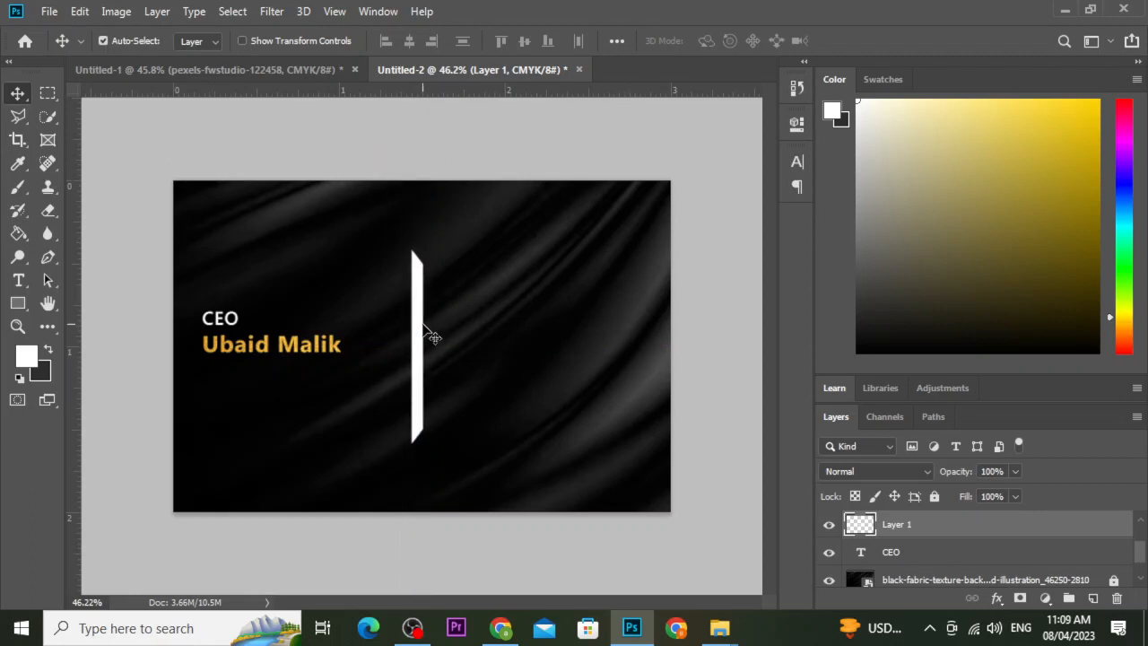
pyautogui.press('Left')
pyautogui.press('Left')
pyautogui.press('Left')
pyautogui.press('Left')
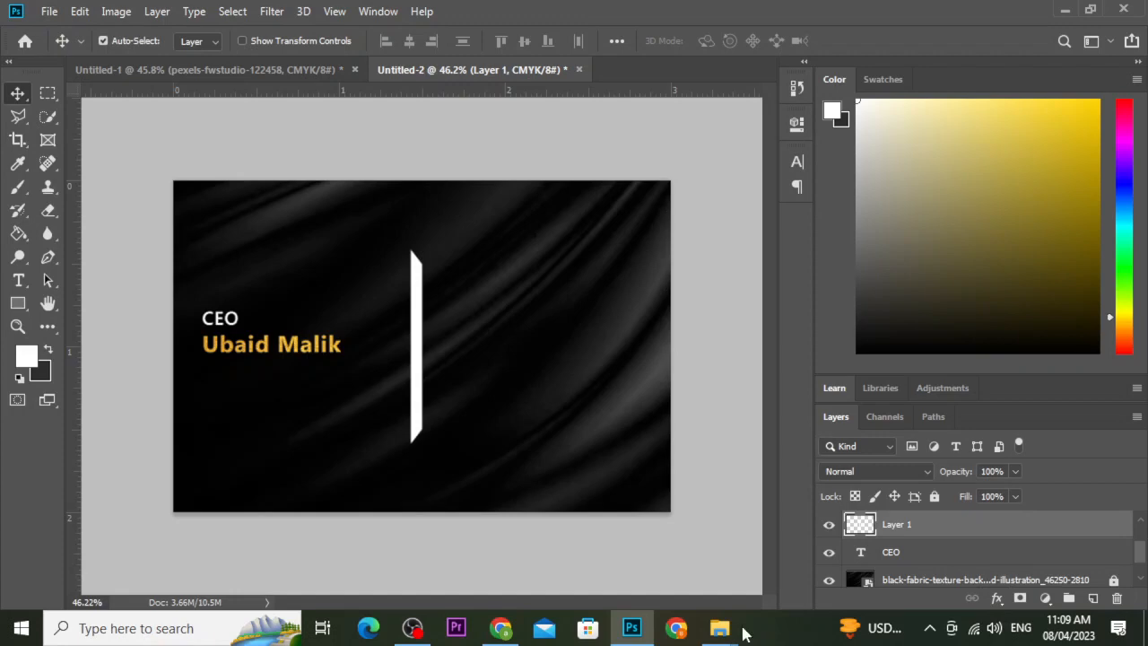
# Open the 'all icons' folder in Downloads and select the link, Instagram and Facebook PNGs.
pyautogui.moveTo(722, 630)
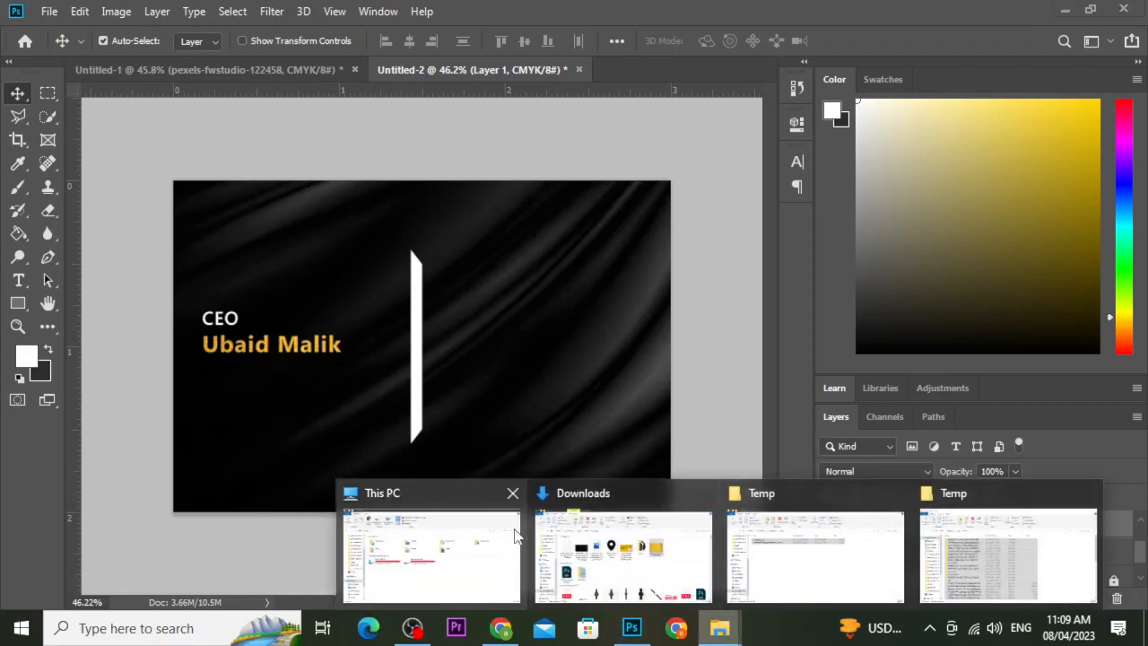
pyautogui.moveTo(516, 536)
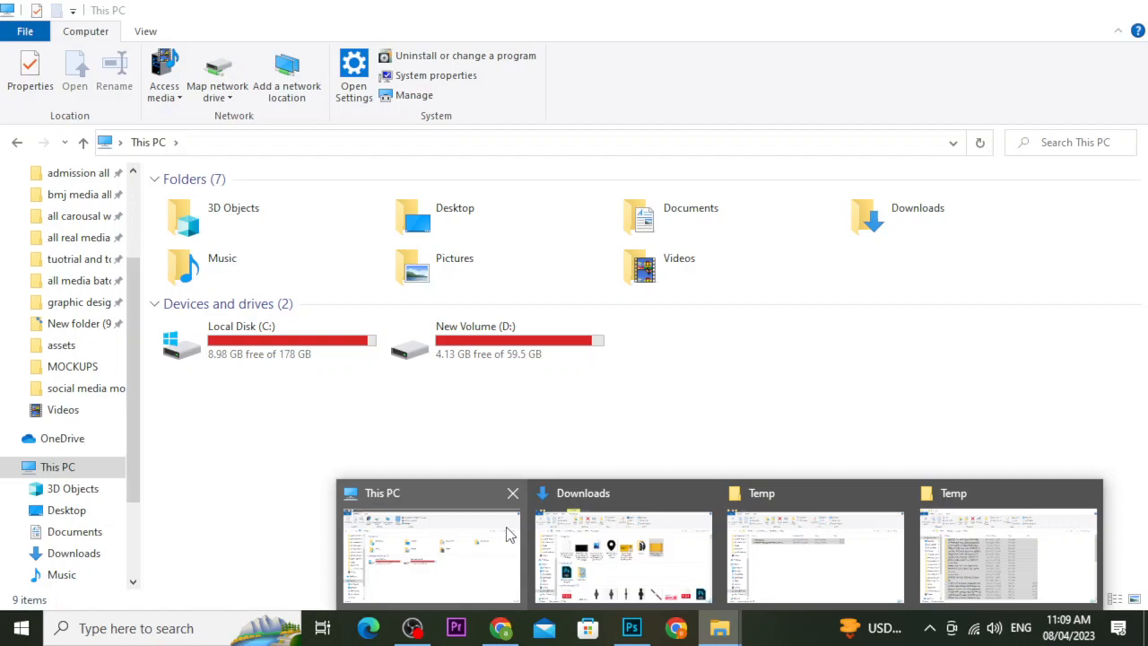
pyautogui.moveTo(597, 562)
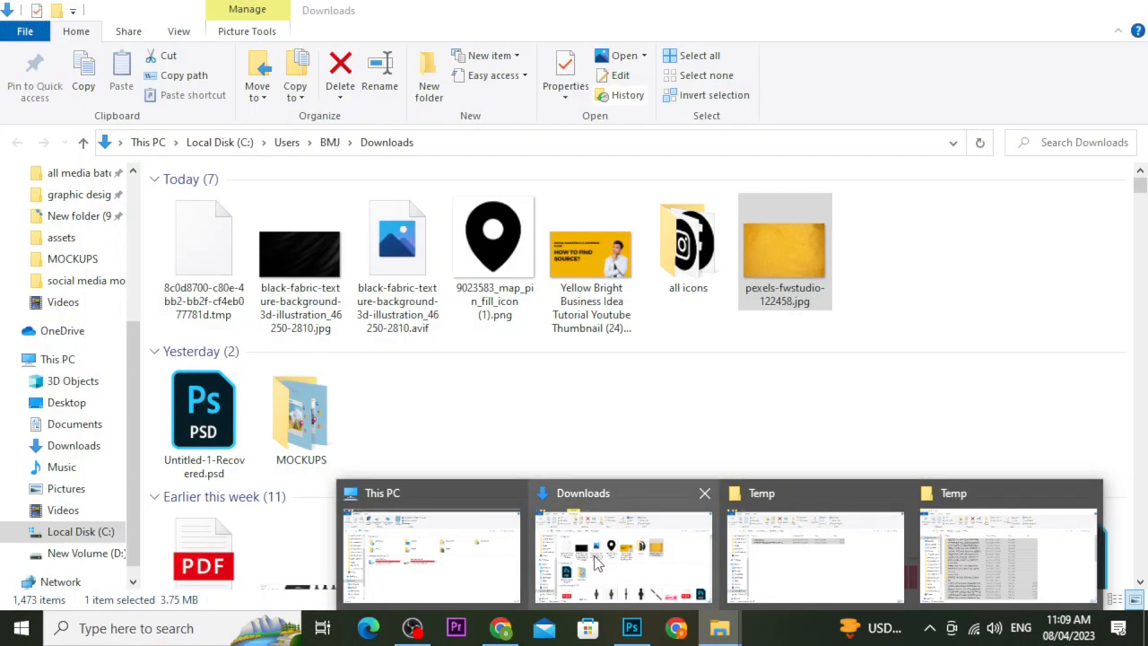
pyautogui.moveTo(814, 563)
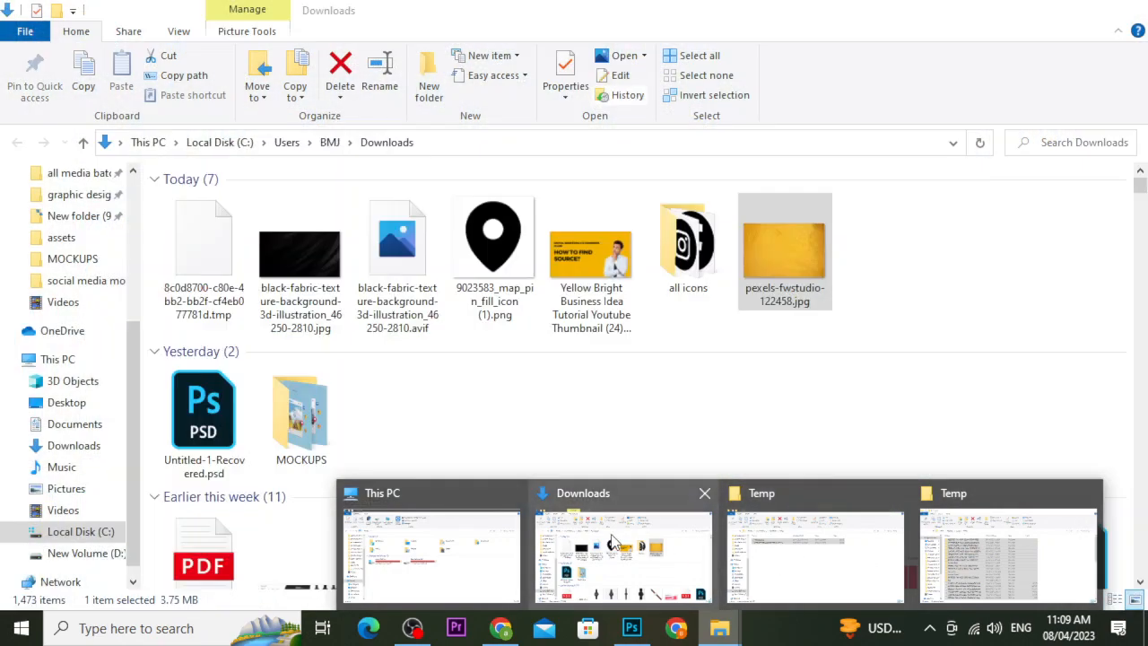
pyautogui.click(613, 543)
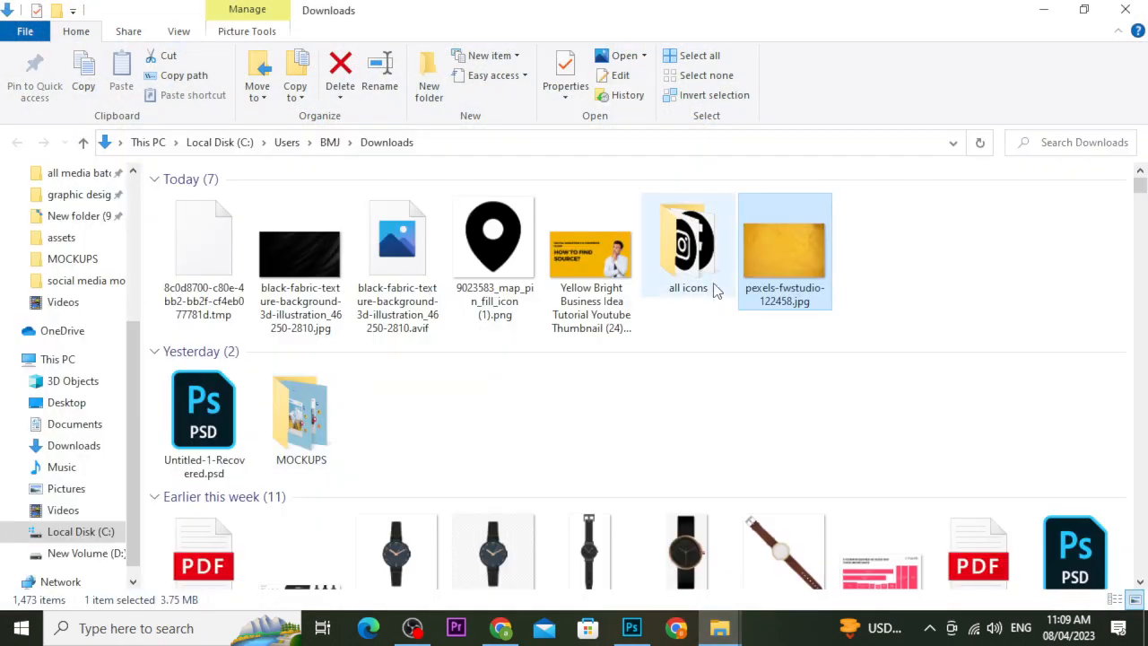
pyautogui.doubleClick(688, 265)
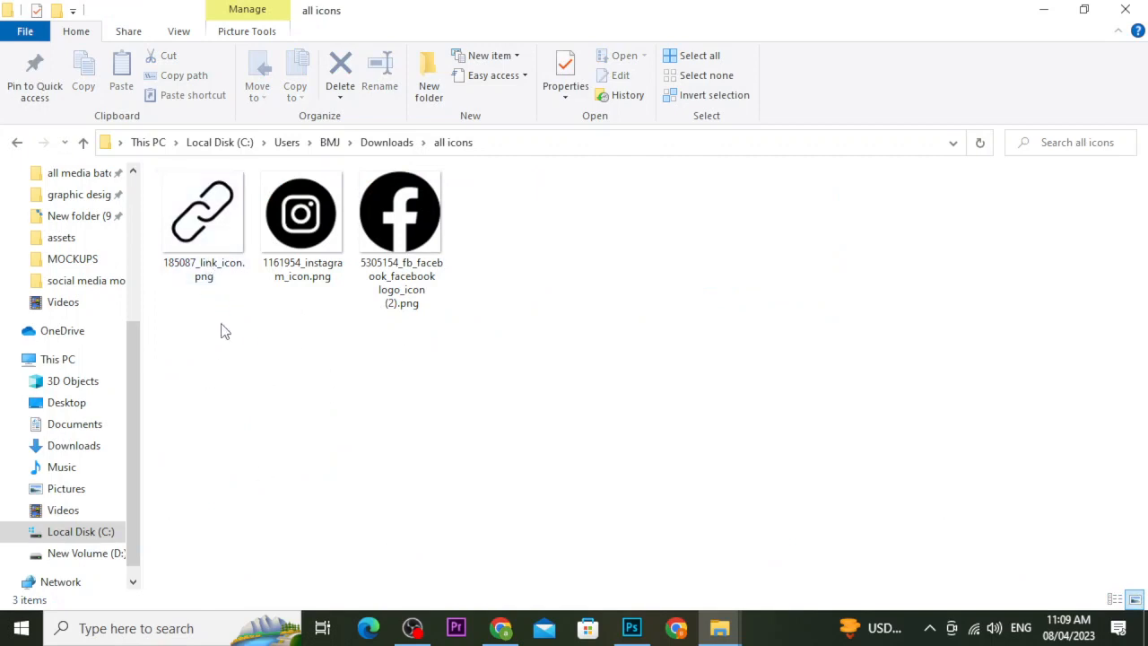
pyautogui.moveTo(198, 310); pyautogui.dragTo(520, 385)
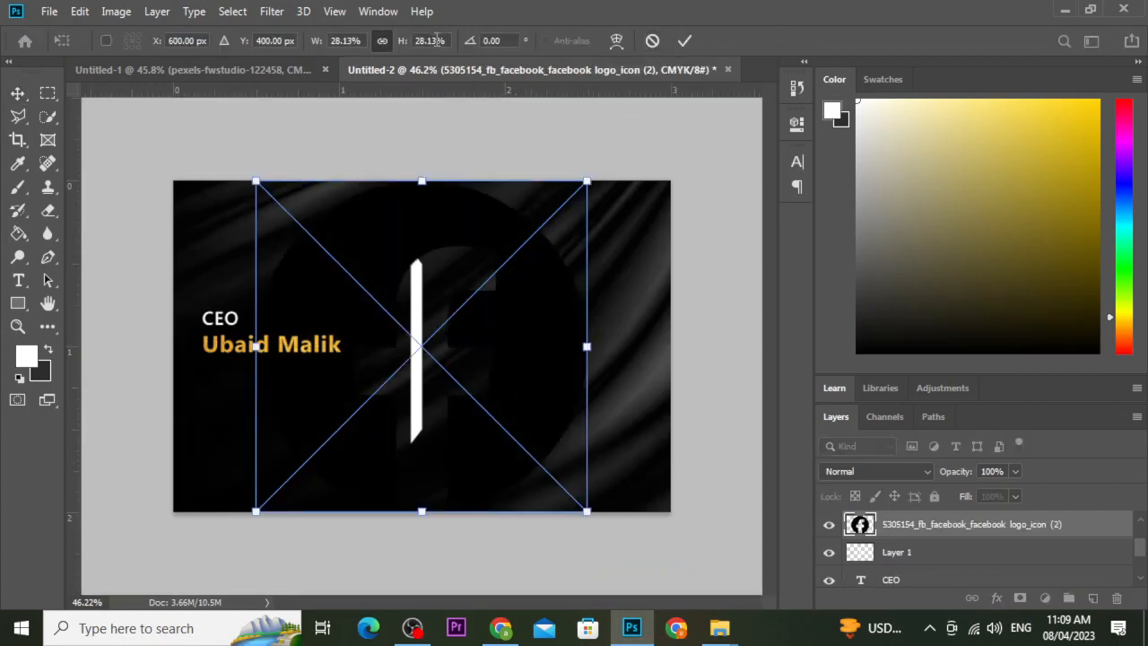
# Scale the placed Facebook logo down to 1.5% and commit it.
pyautogui.moveTo(437, 41); pyautogui.dragTo(411, 49)
pyautogui.write('2%')
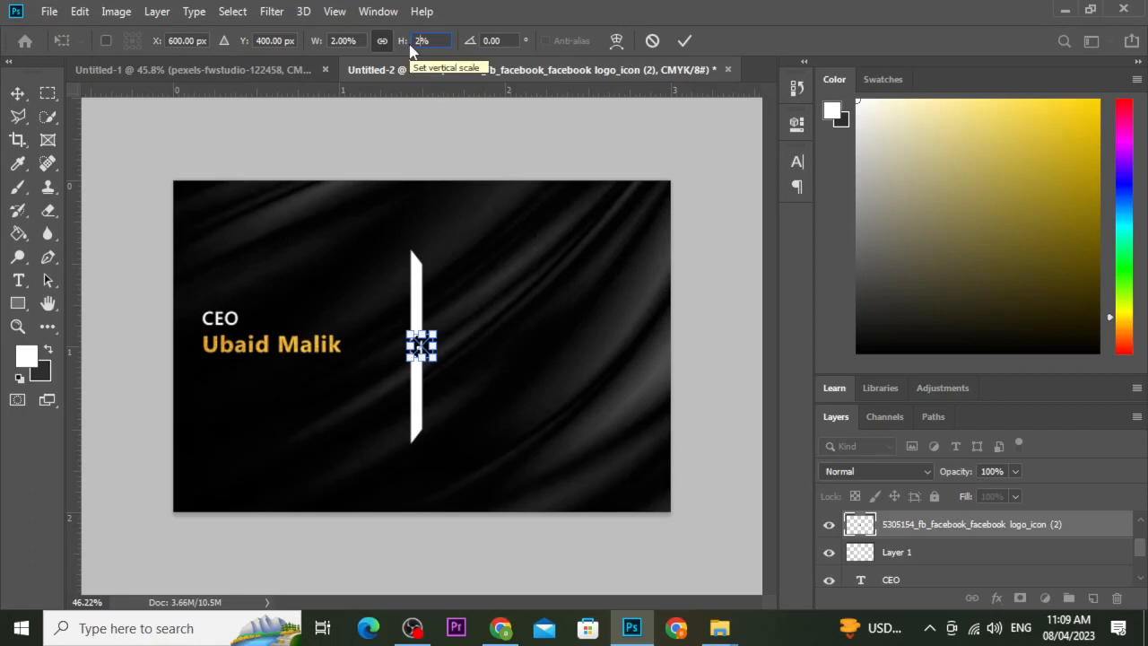
pyautogui.write('1.8')
pyautogui.press('BackSpace')
pyautogui.write('54')
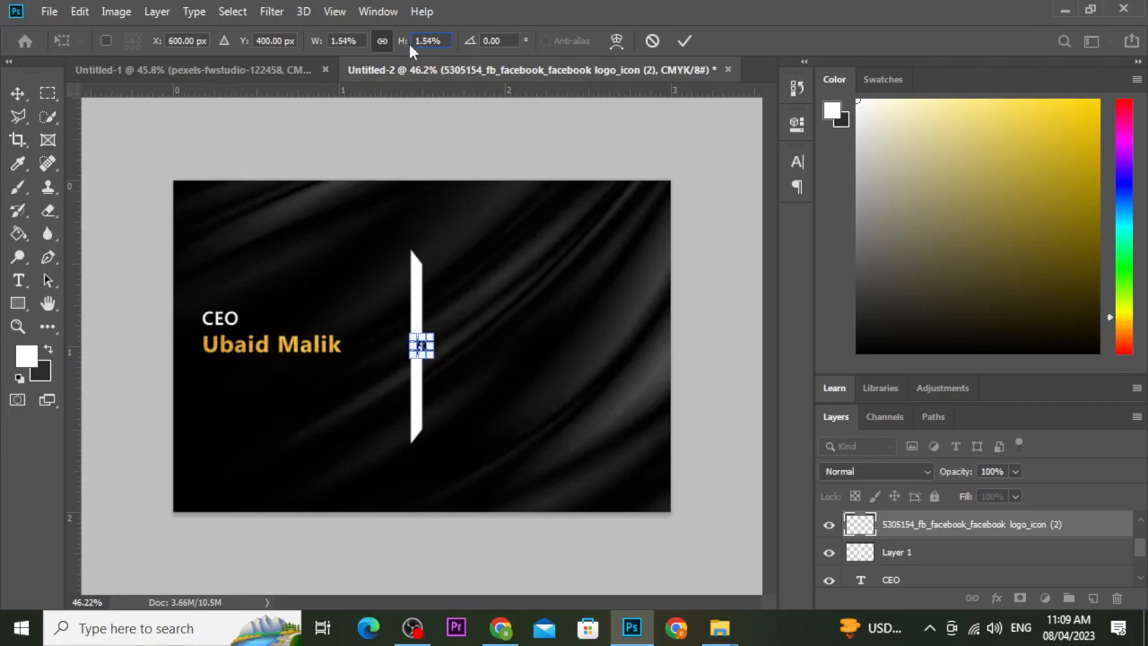
pyautogui.press('BackSpace')
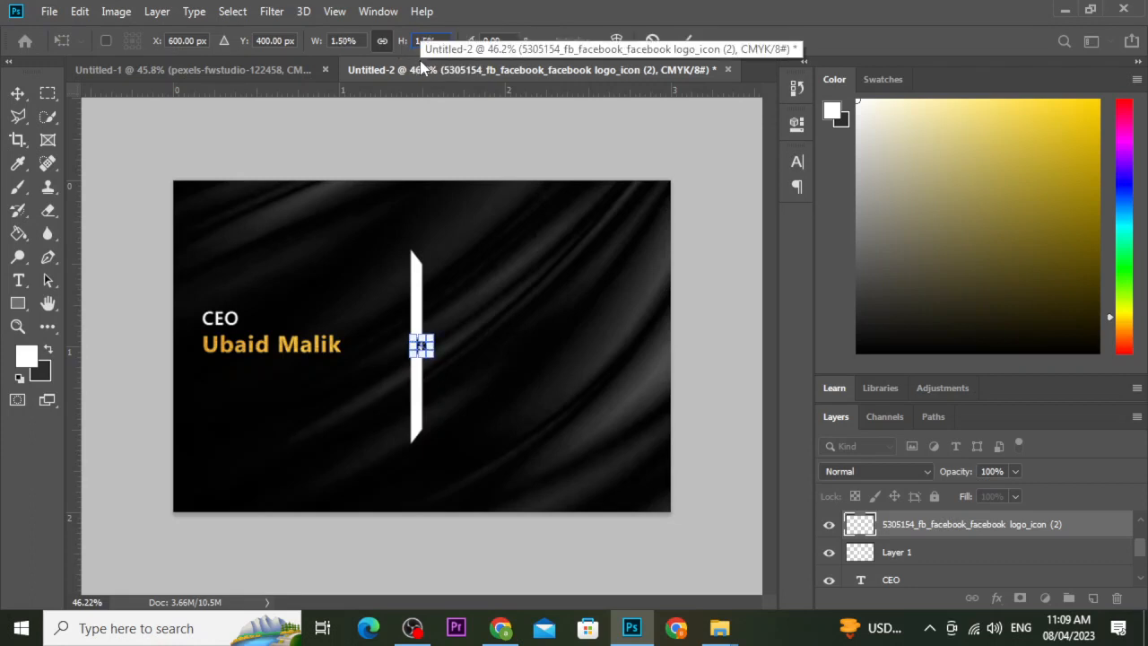
pyautogui.click(683, 40)
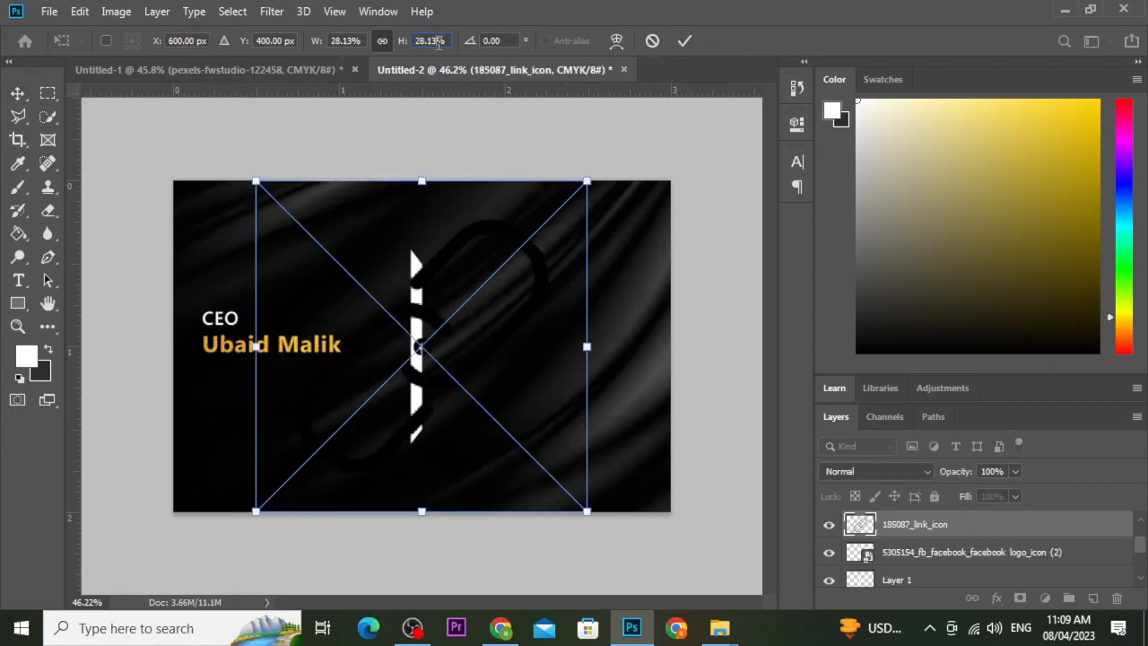
# Scale the link and Instagram icons to 1.5% each and commit them.
pyautogui.moveTo(439, 43); pyautogui.dragTo(416, 45)
pyautogui.write('1.5')
pyautogui.press('Return')
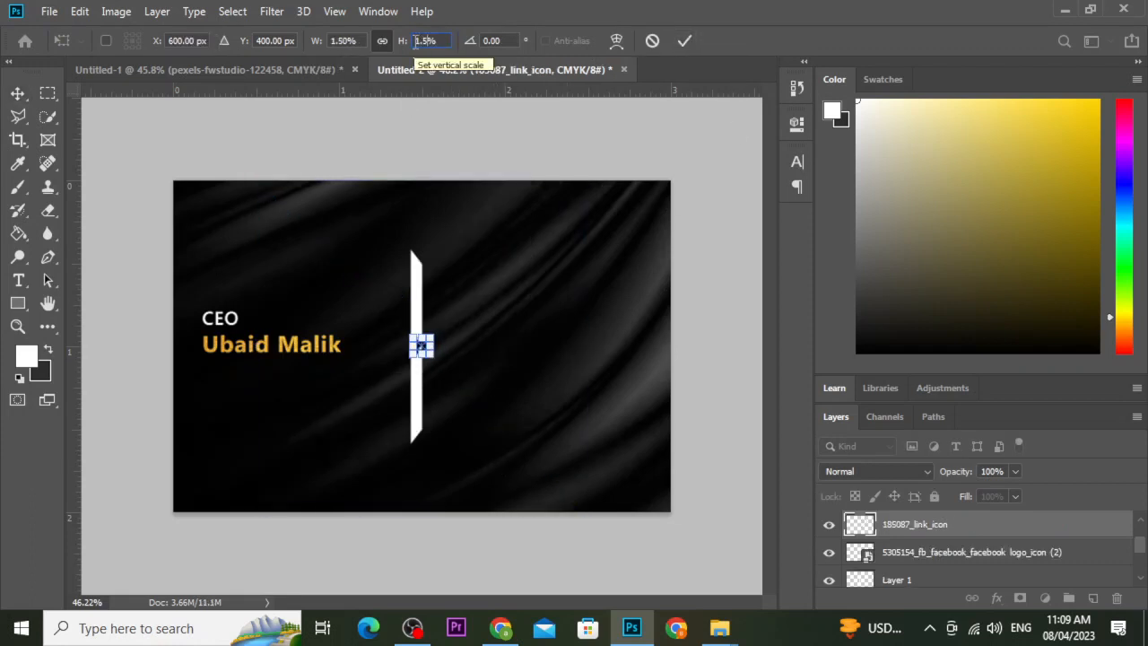
pyautogui.click(683, 41)
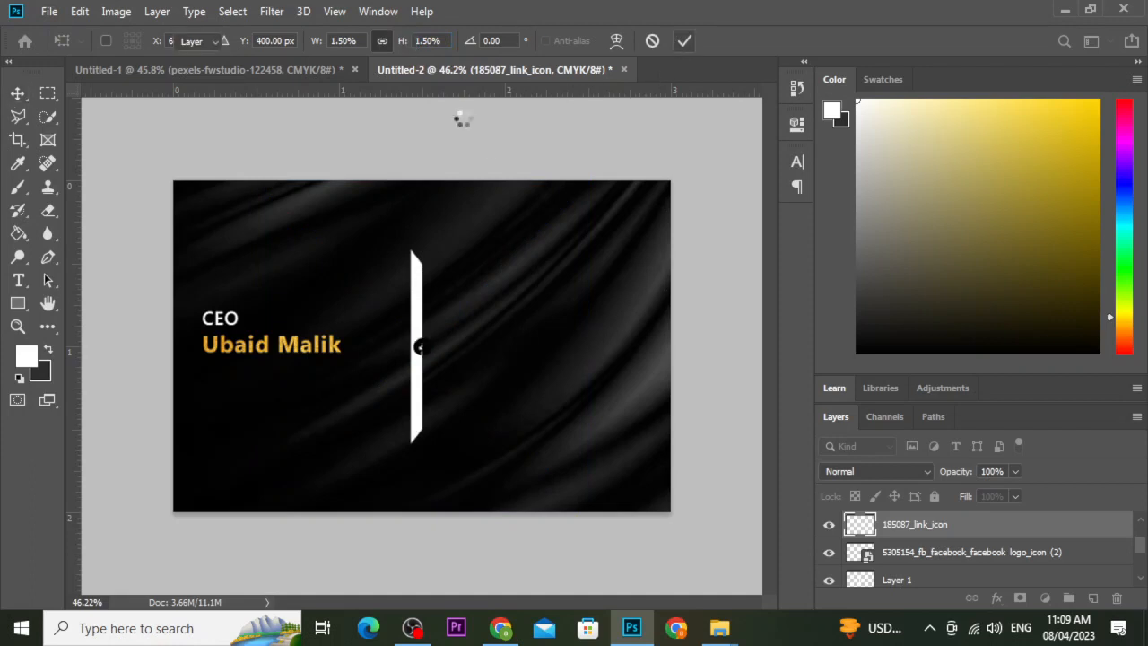
pyautogui.moveTo(439, 42); pyautogui.dragTo(416, 42)
pyautogui.write('1.5')
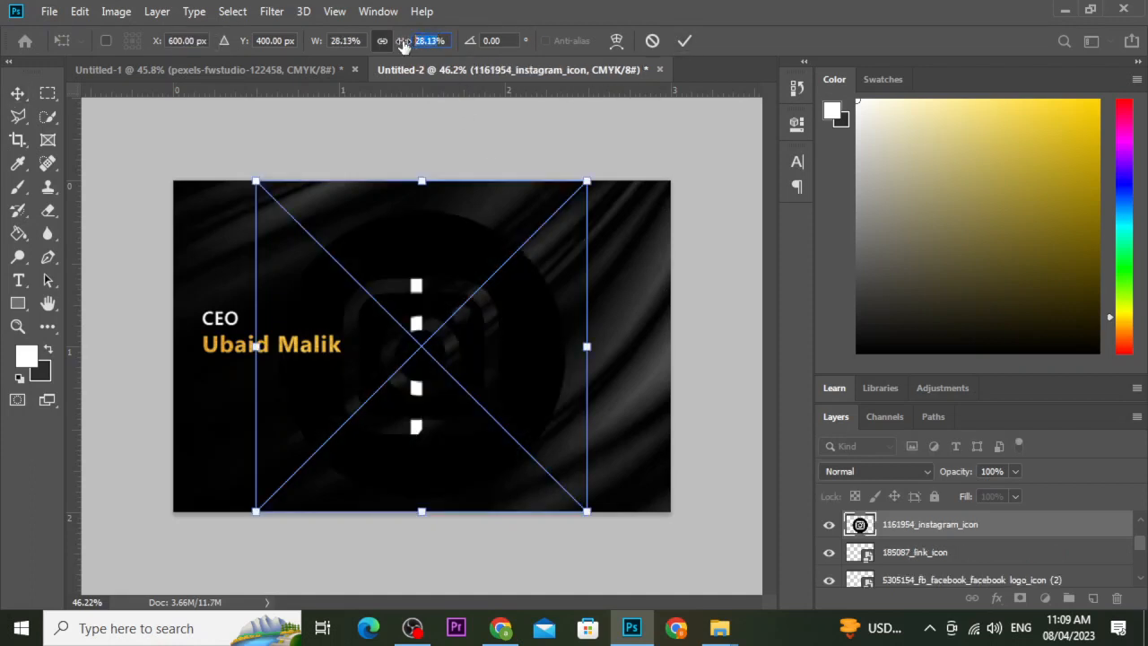
pyautogui.press('Return')
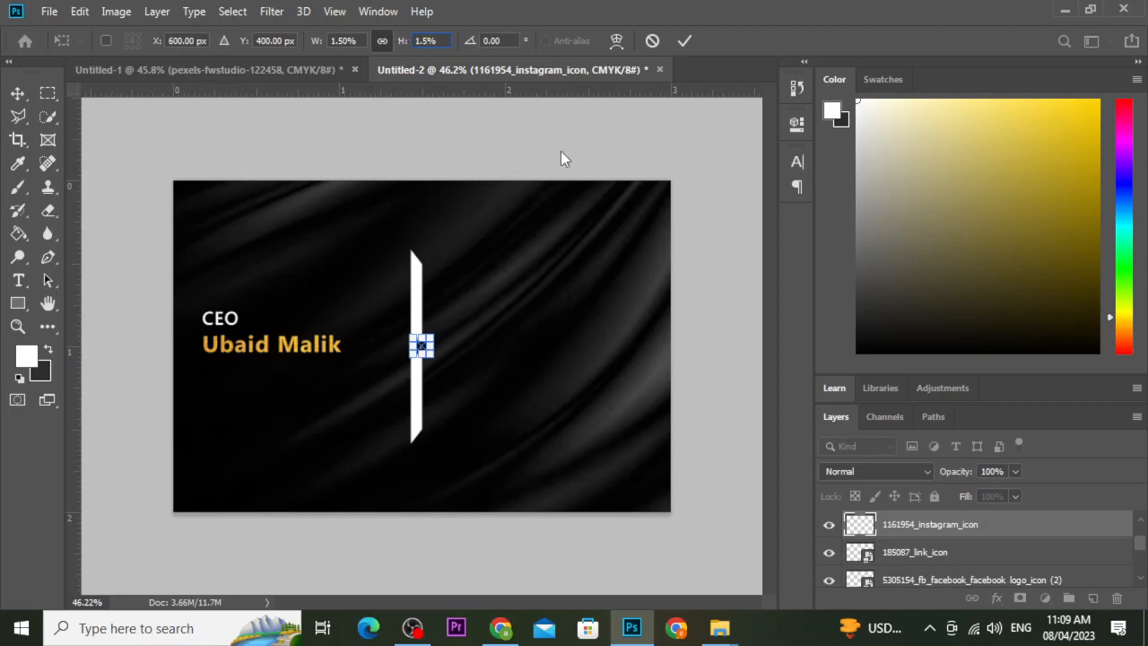
pyautogui.click(679, 41)
pyautogui.click(684, 41)
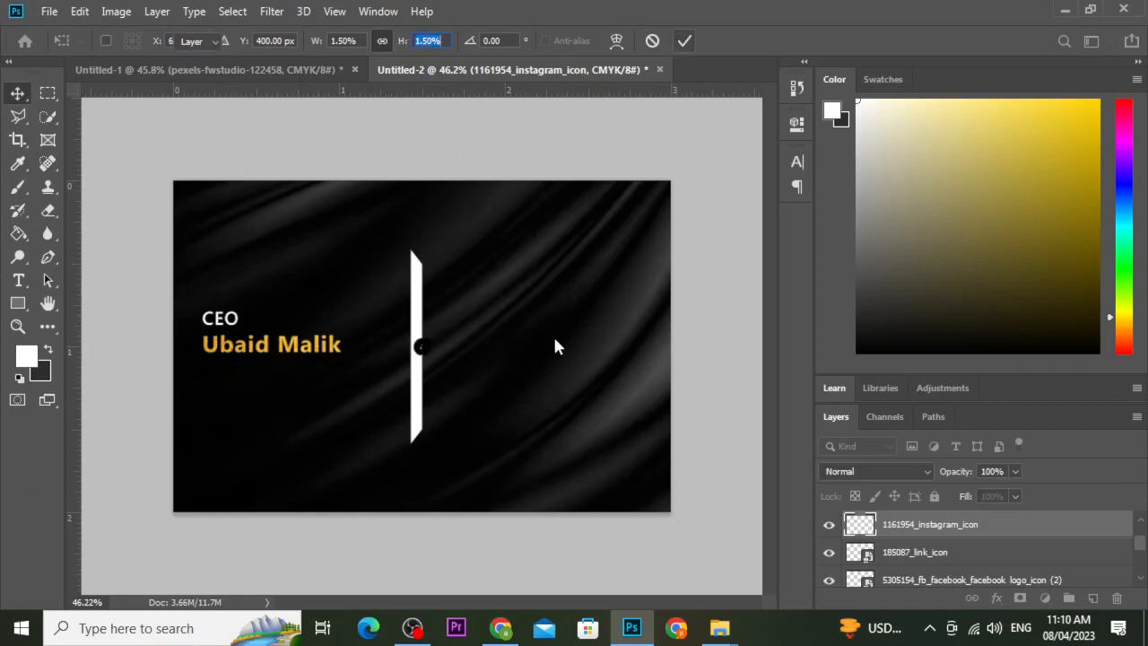
# Add a white Color Overlay in Blending Options to the Instagram and link icon layers.
pyautogui.rightClick(974, 527)
pyautogui.click(843, 28)
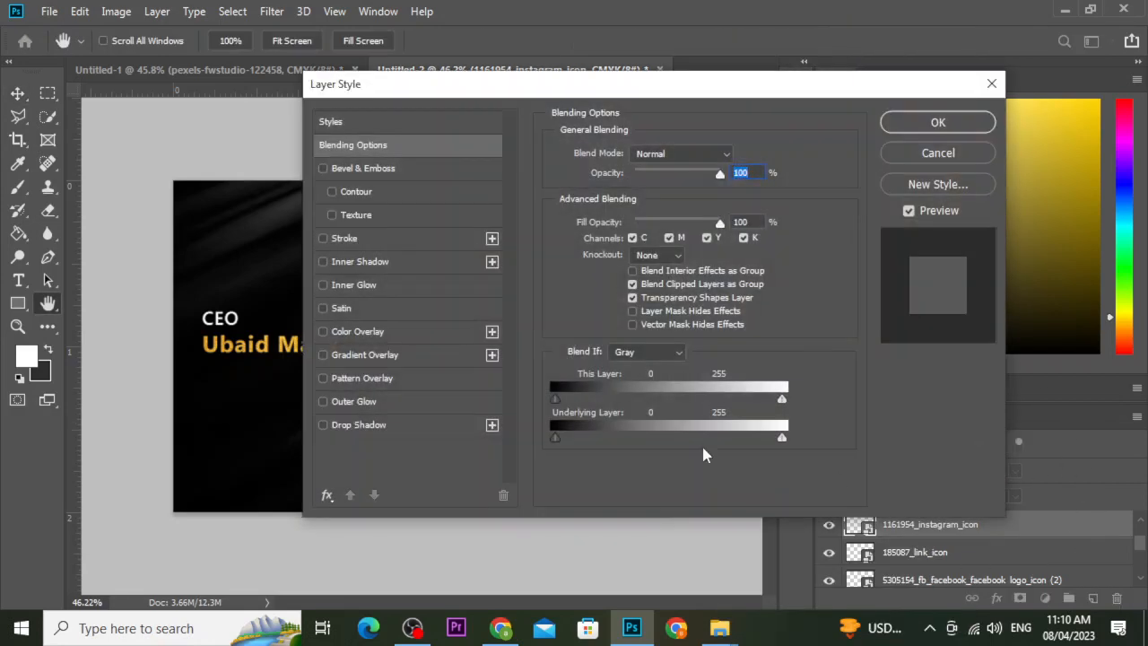
pyautogui.click(385, 333)
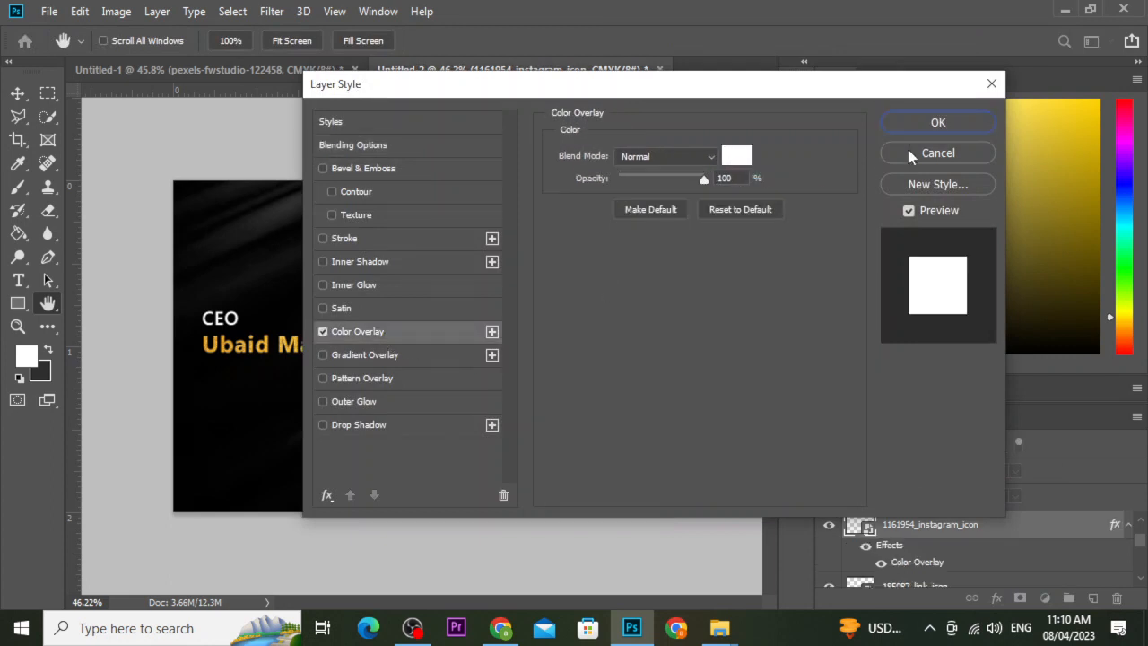
pyautogui.press('Return')
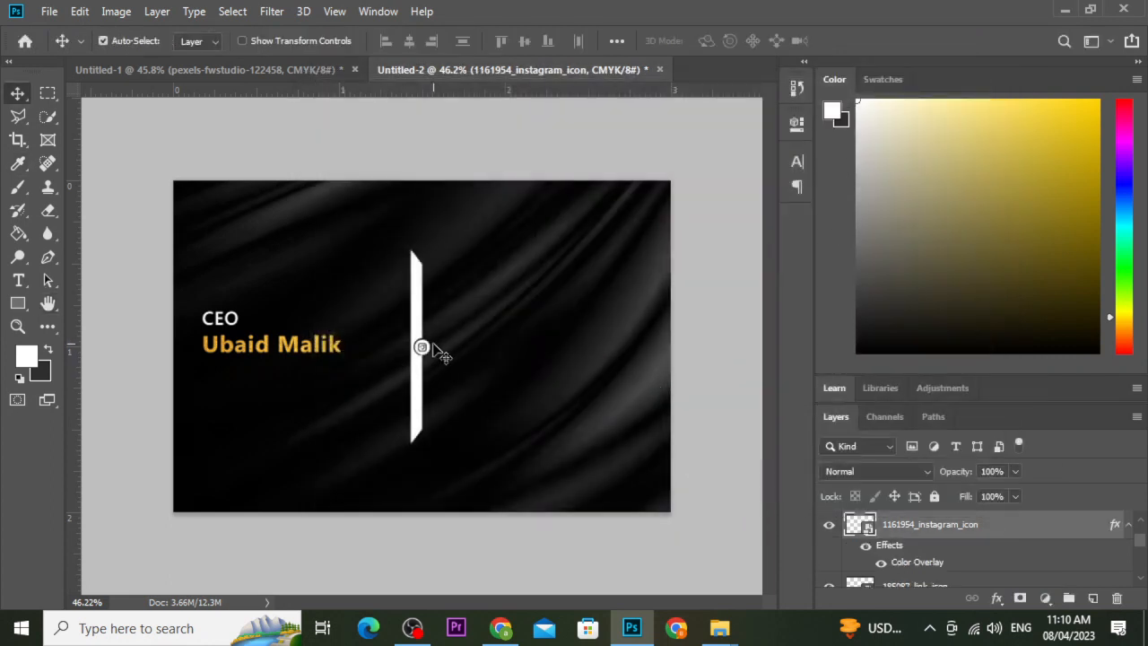
pyautogui.scroll(-2, 969, 536)
pyautogui.rightClick(944, 559)
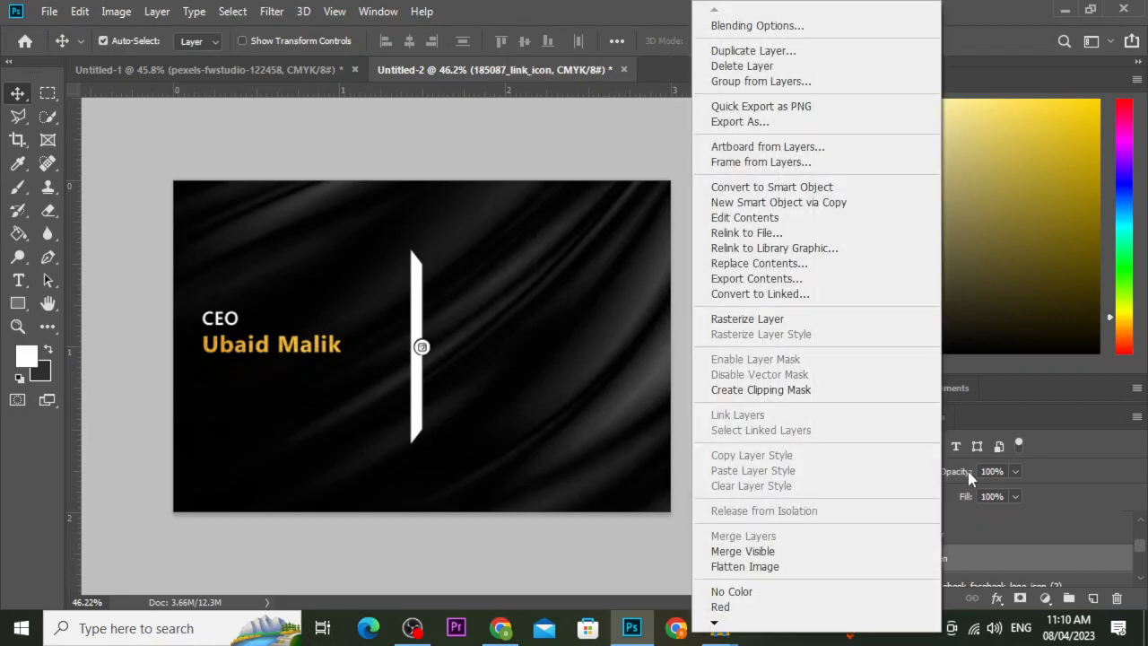
pyautogui.click(820, 29)
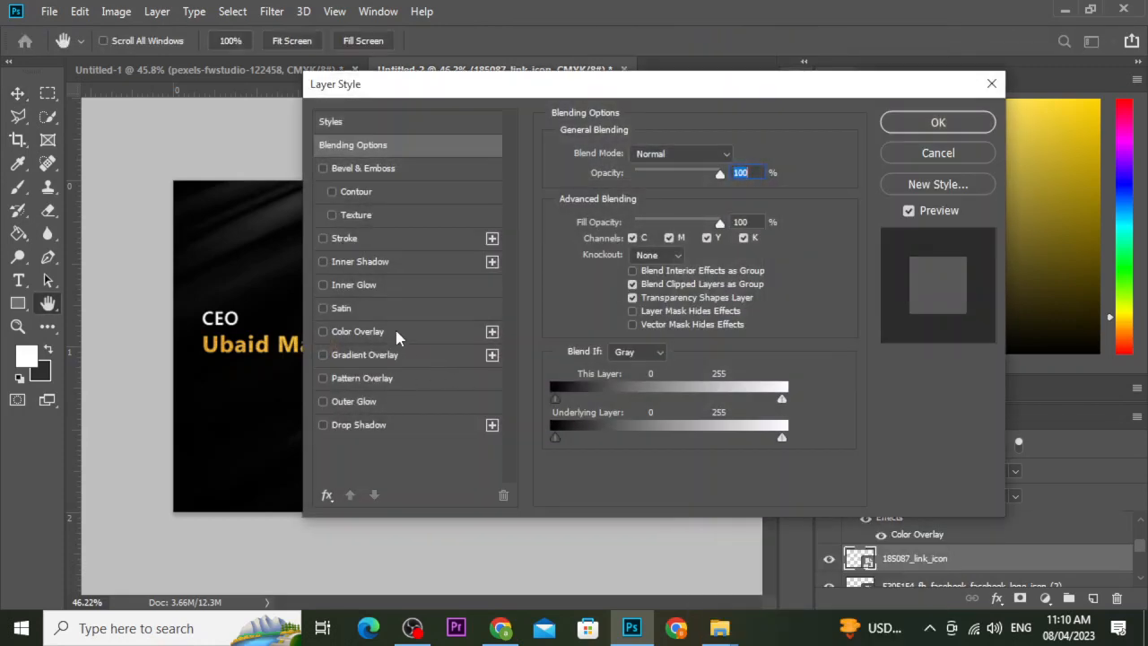
pyautogui.click(397, 332)
pyautogui.click(939, 122)
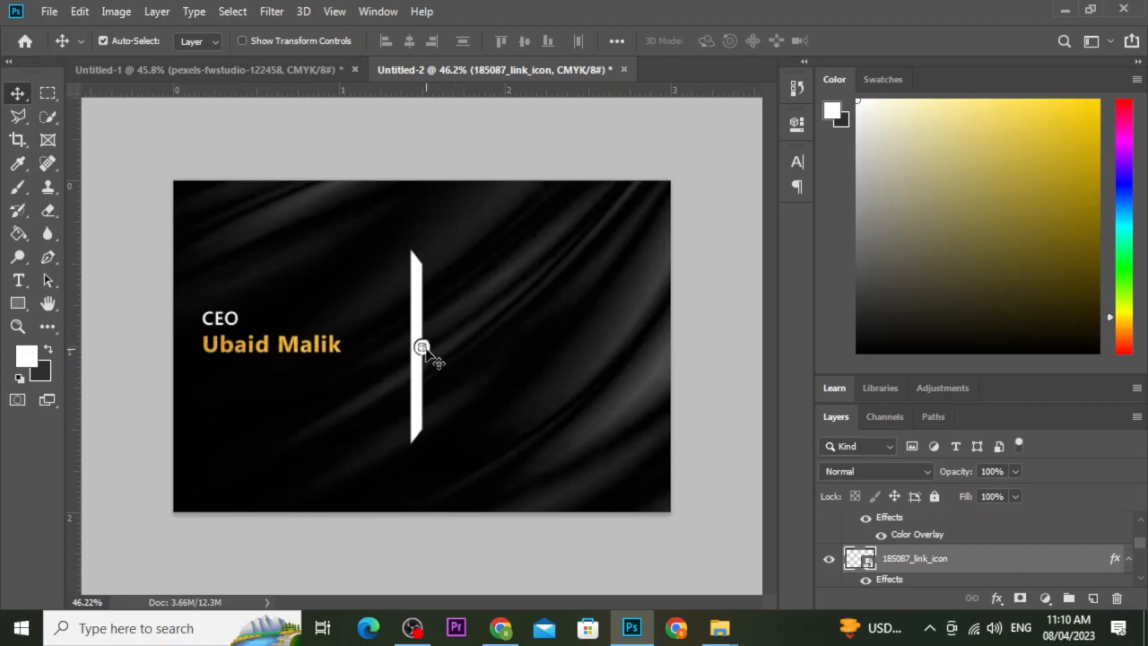
pyautogui.scroll(3, 421, 348)
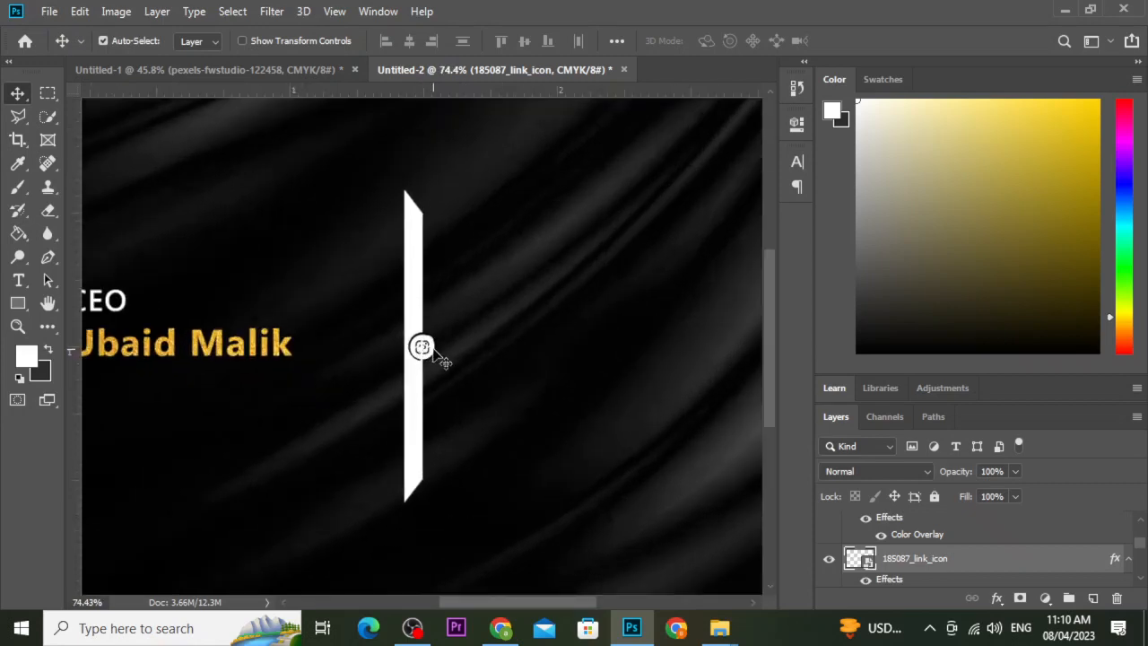
# Arrange Instagram, Facebook and link icons in a vertical column right of the white bar.
pyautogui.moveTo(427, 354); pyautogui.dragTo(495, 254)
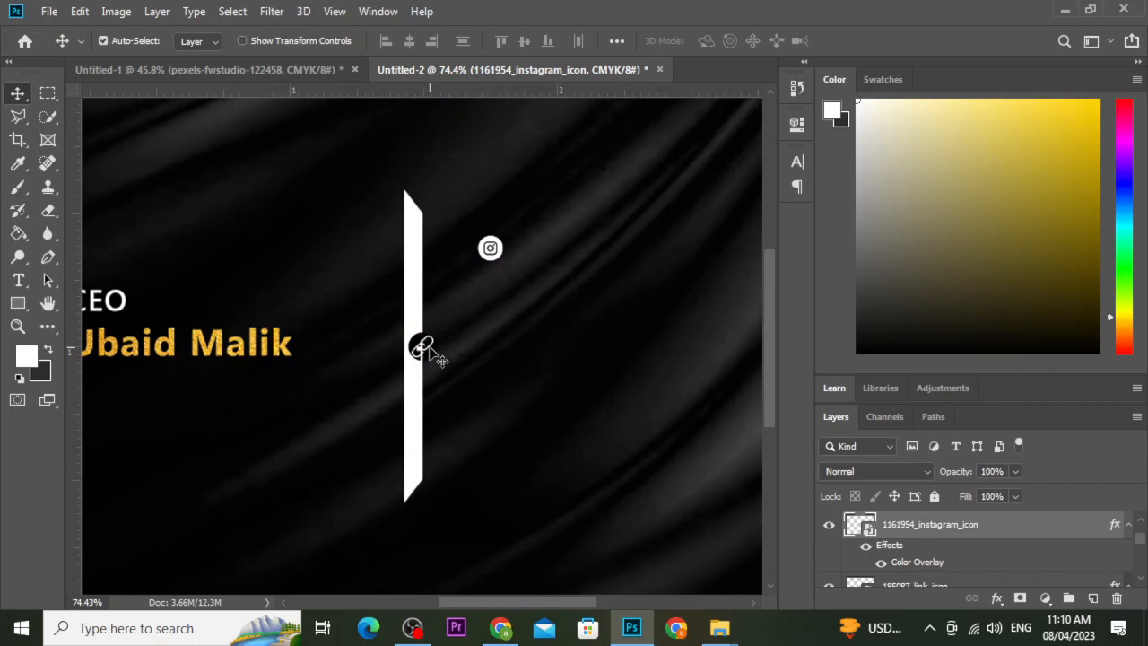
pyautogui.moveTo(431, 349); pyautogui.dragTo(500, 313)
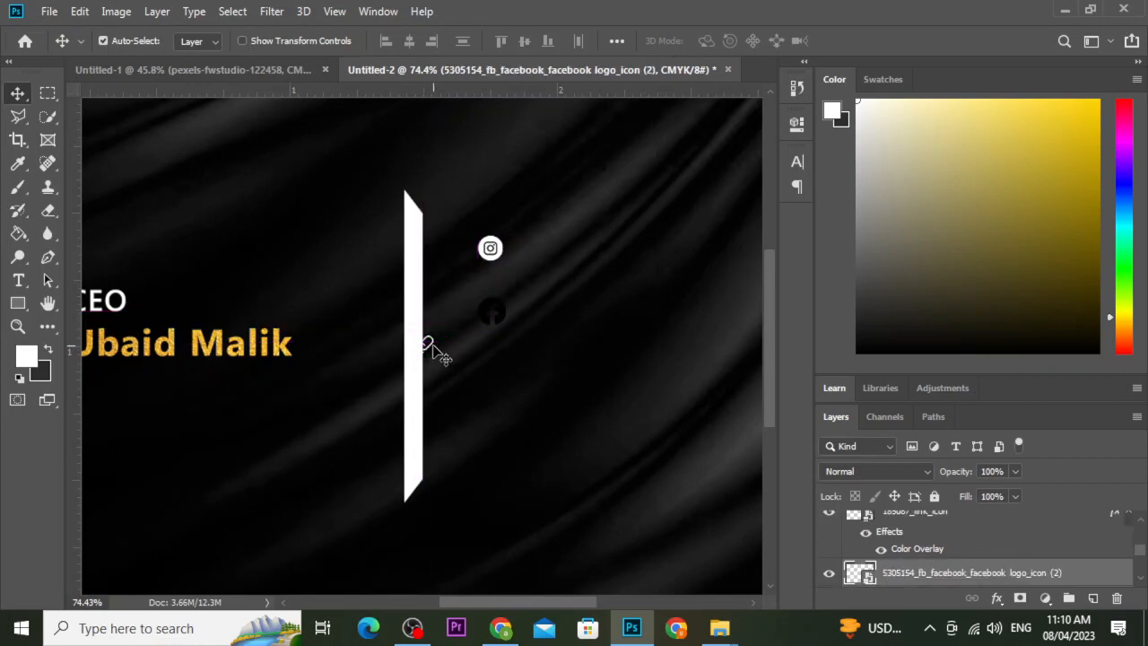
pyautogui.moveTo(433, 344); pyautogui.dragTo(498, 394)
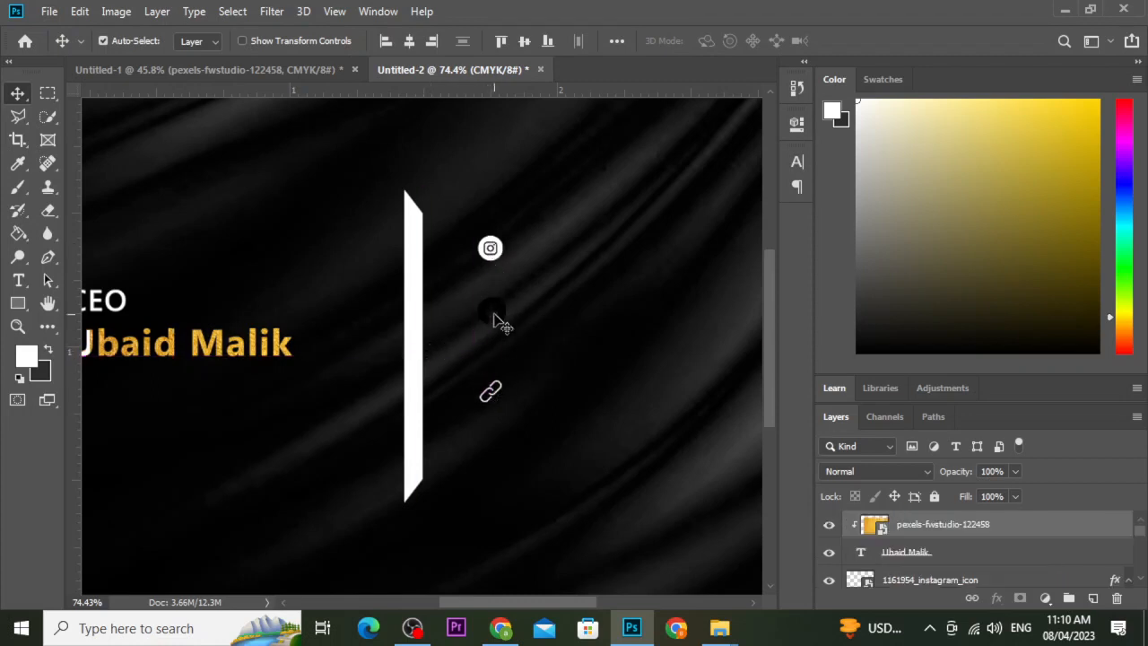
pyautogui.moveTo(504, 321)
pyautogui.mouseDown()
pyautogui.moveTo(489, 348)
pyautogui.moveTo(502, 333)
pyautogui.mouseUp()
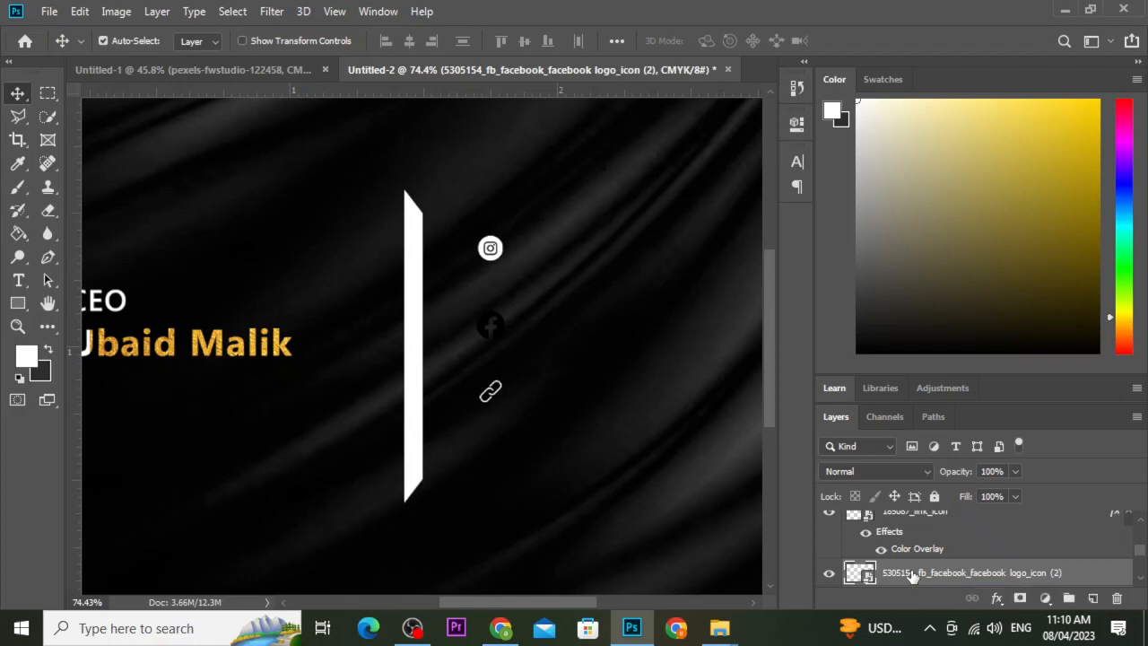
# Give the Facebook logo layer a white Color Overlay through Blending Options.
pyautogui.rightClick(911, 575)
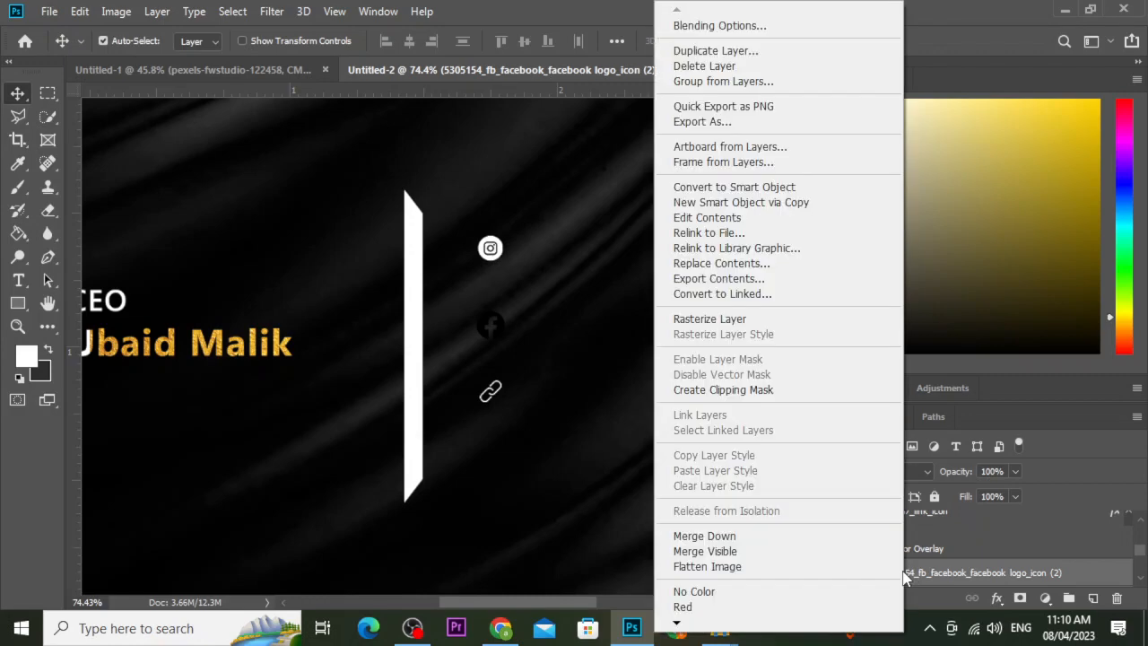
pyautogui.rightClick(929, 581)
pyautogui.click(763, 27)
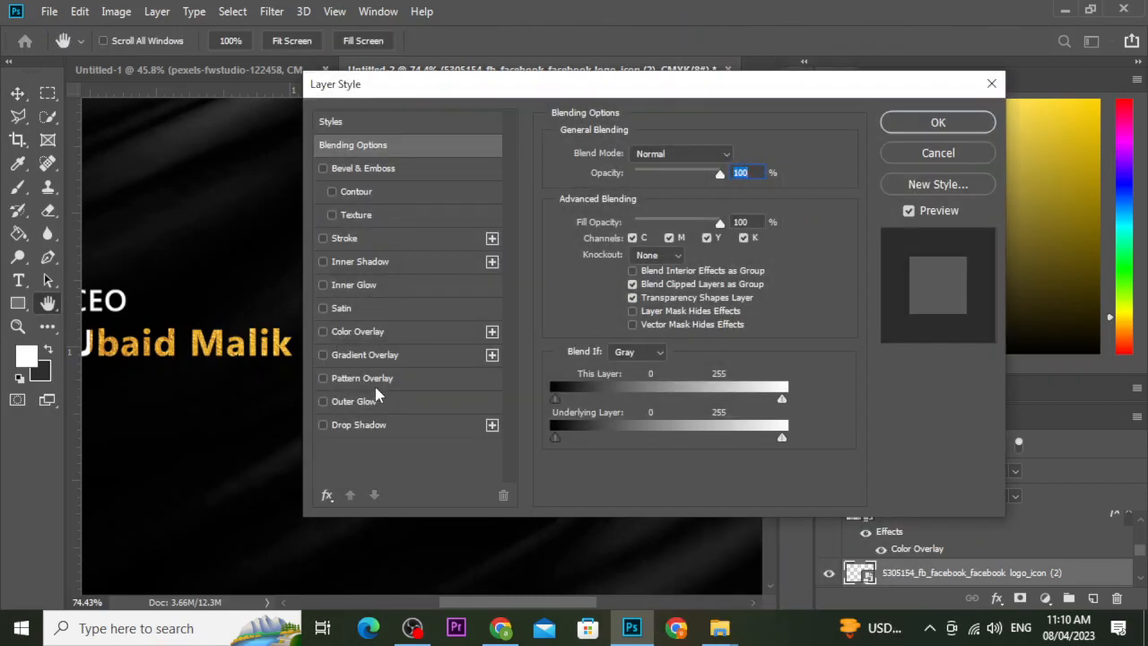
pyautogui.click(395, 333)
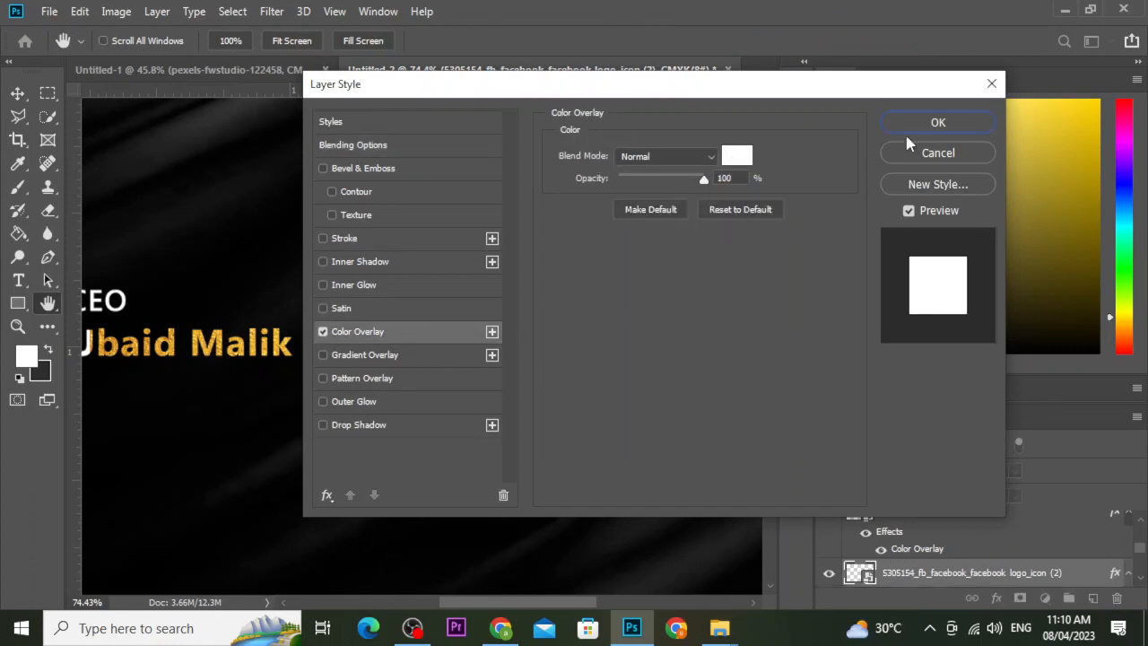
pyautogui.click(736, 154)
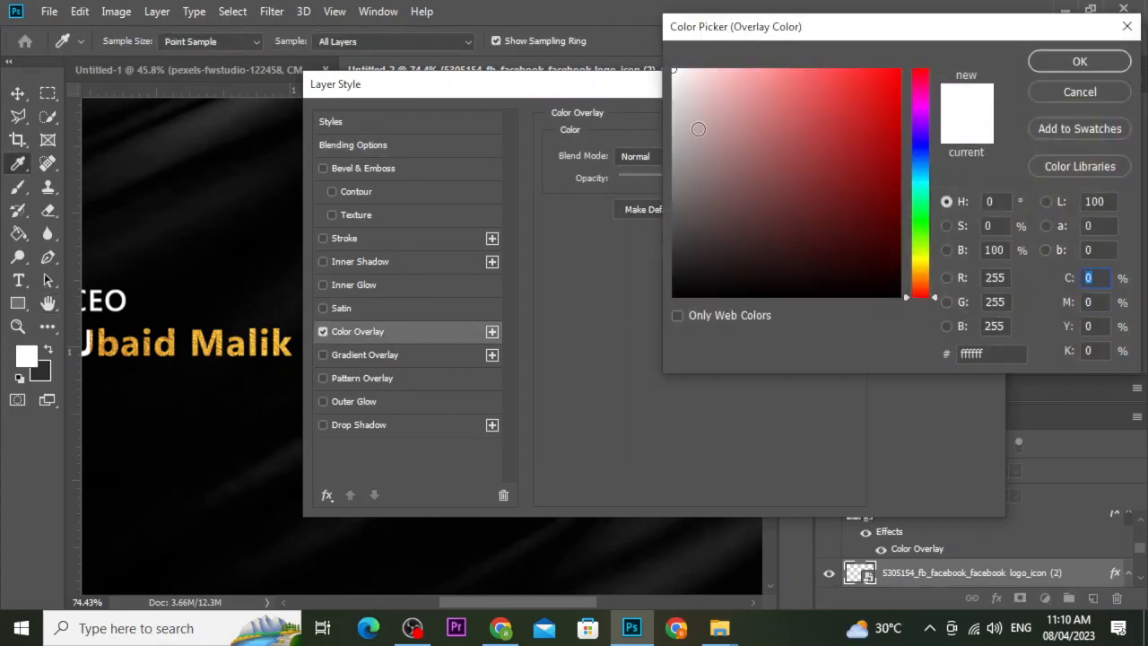
pyautogui.click(1080, 61)
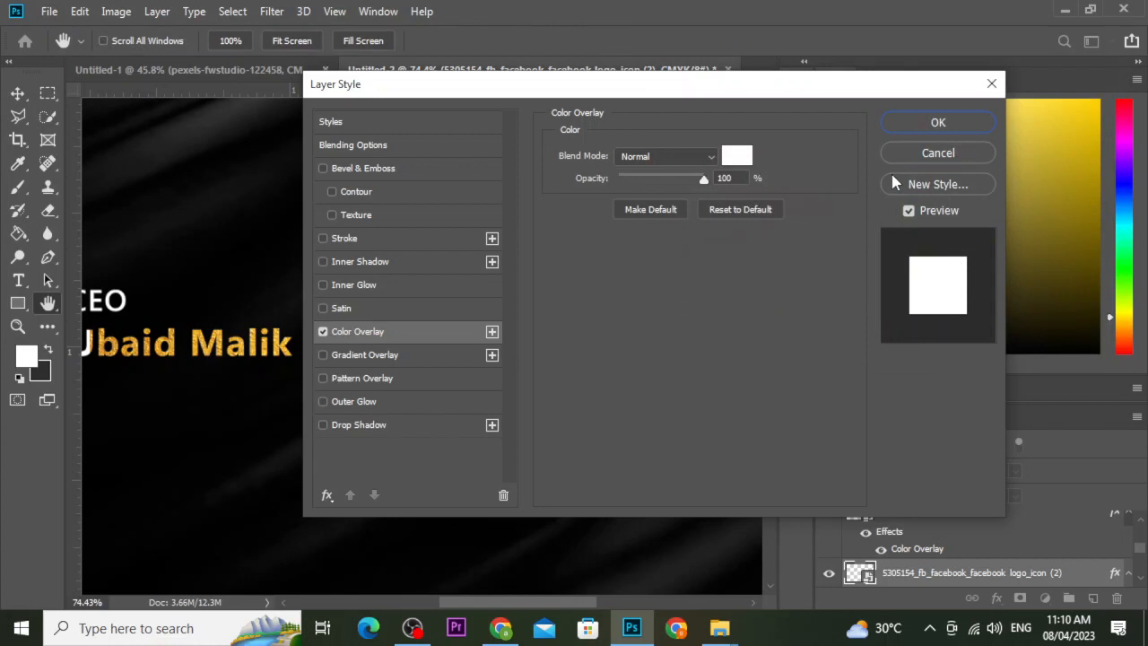
pyautogui.click(938, 121)
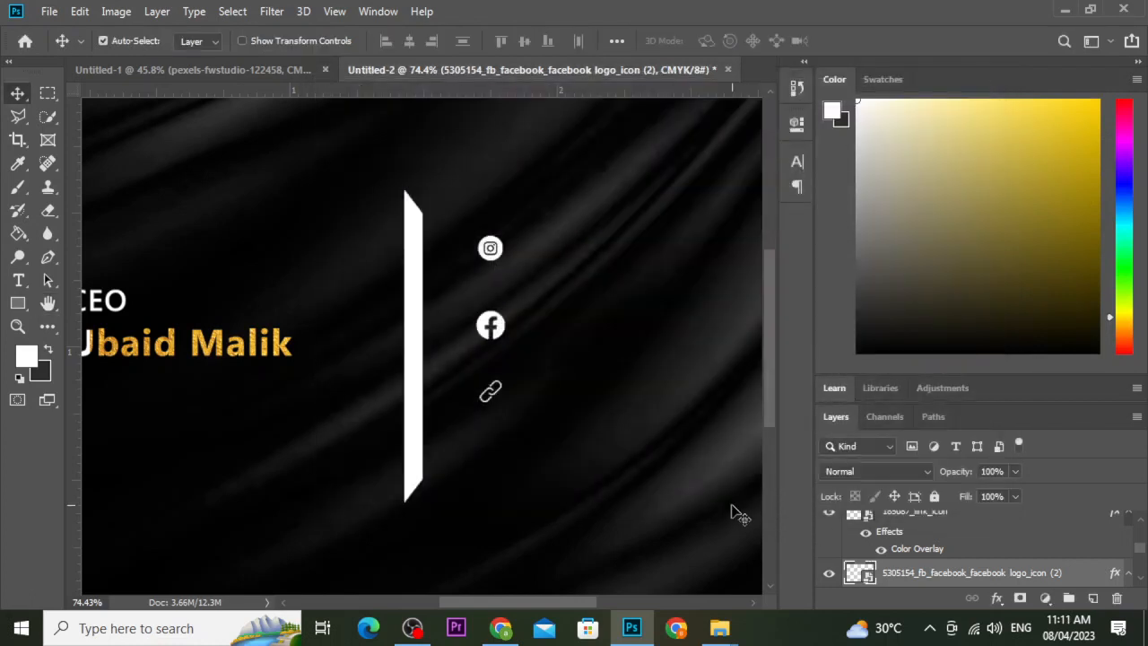
# Drag the map pin PNG from Downloads into the Photoshop card as a new layer.
pyautogui.moveTo(731, 635)
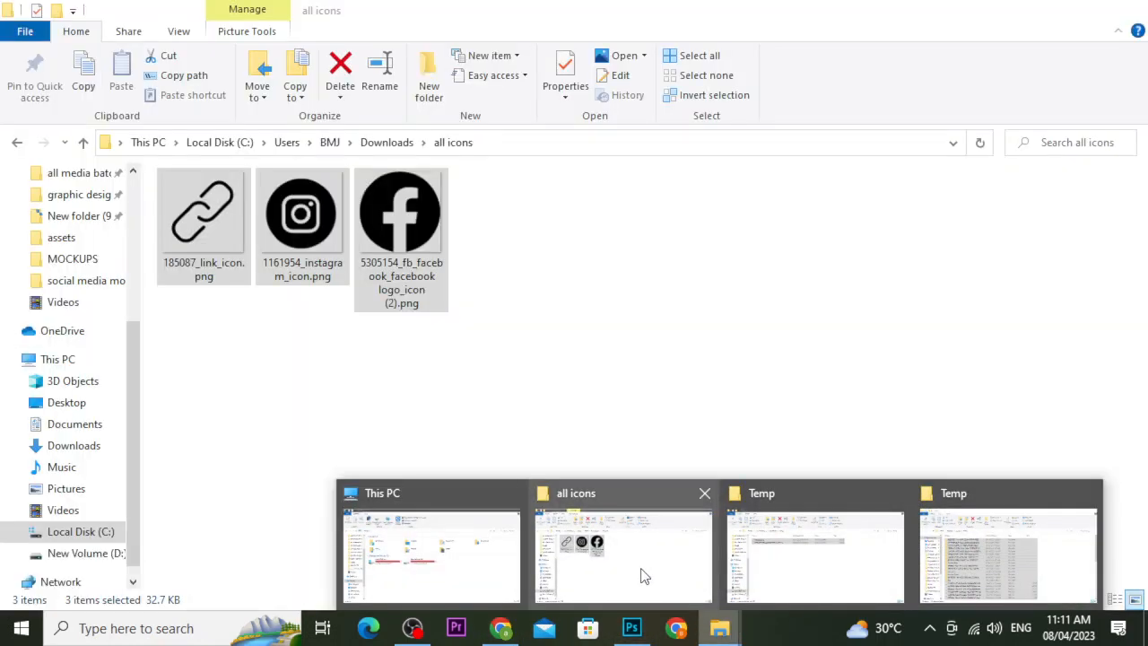
pyautogui.click(640, 575)
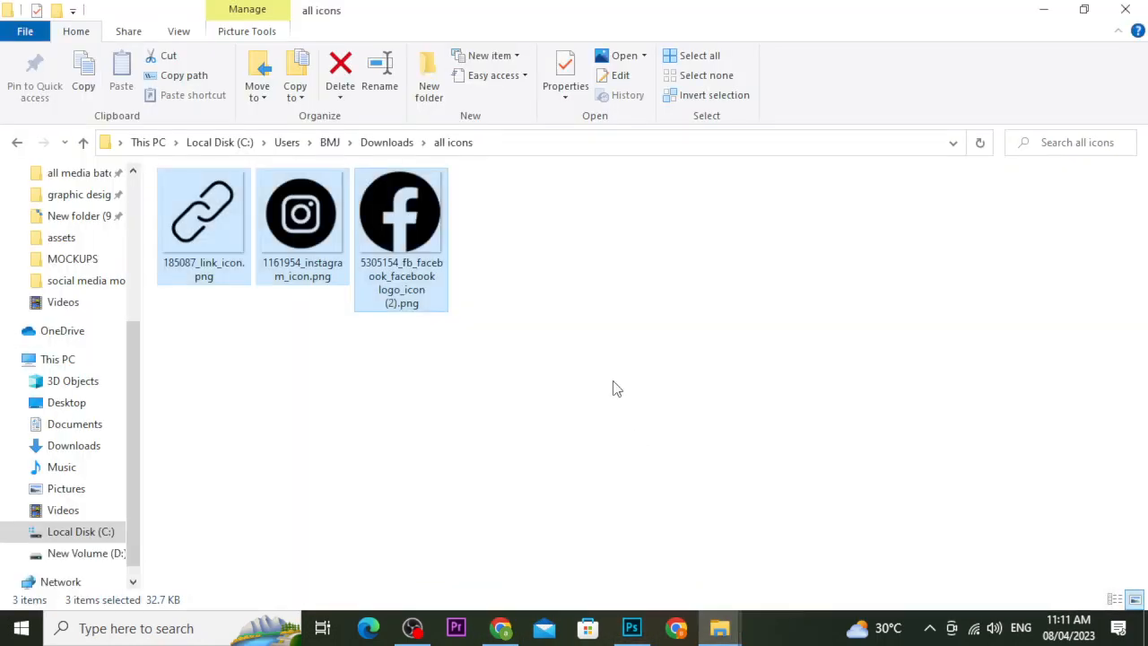
pyautogui.click(385, 143)
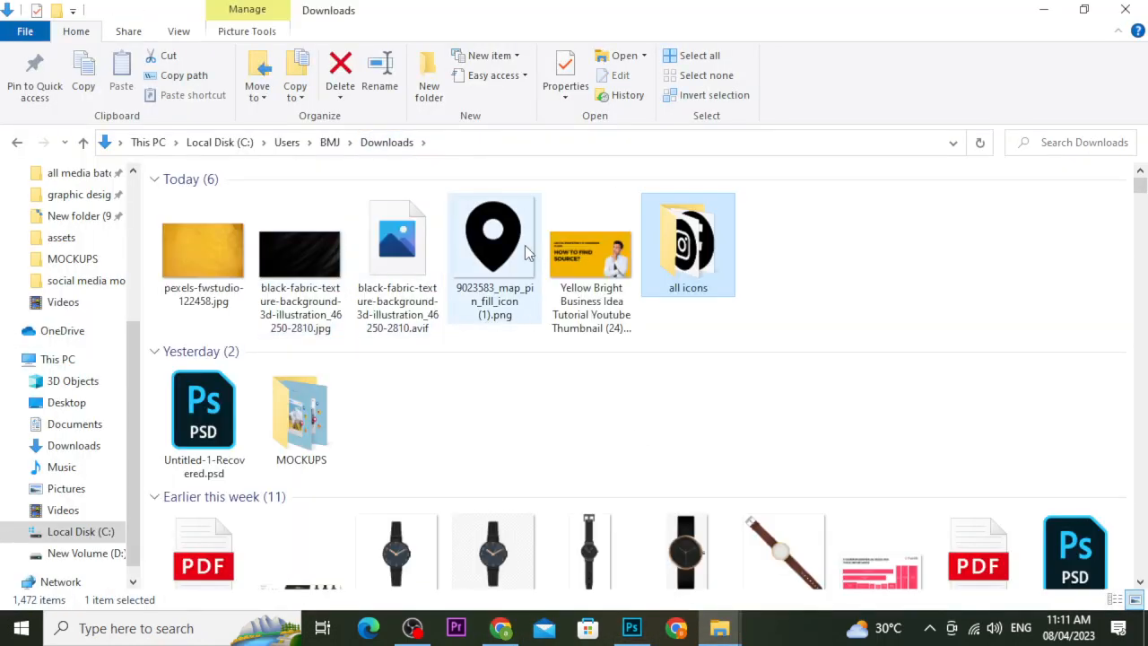
pyautogui.moveTo(510, 245); pyautogui.dragTo(502, 399)
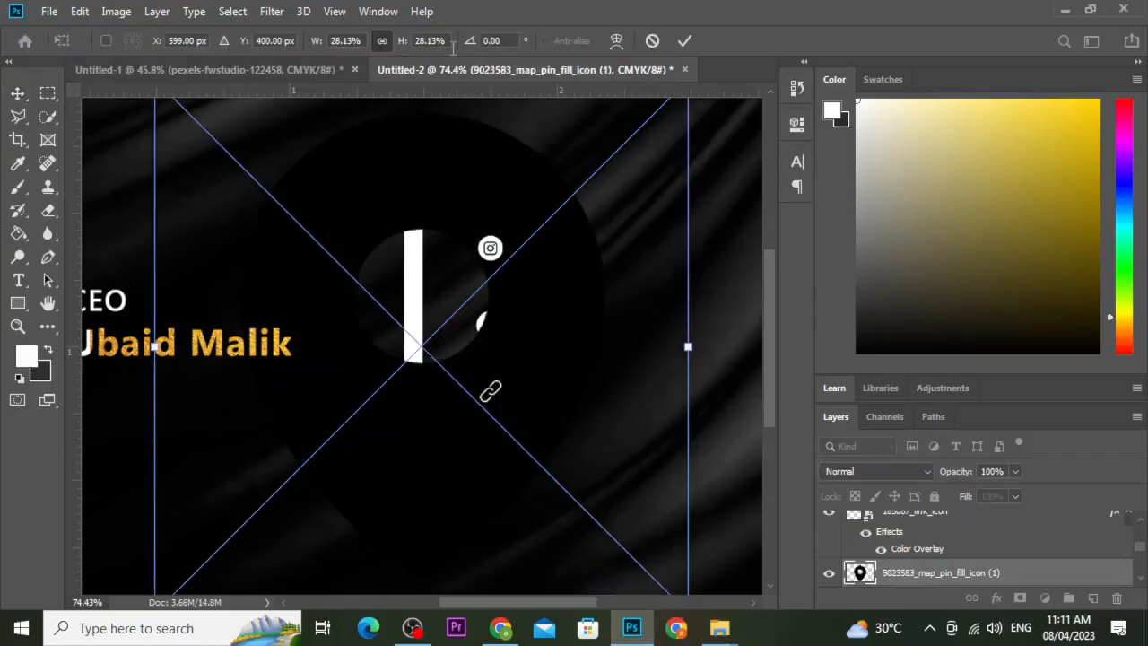
# Scale the map pin to 1.5% and place it below the link icon.
pyautogui.write('1.58')
pyautogui.press('Return')
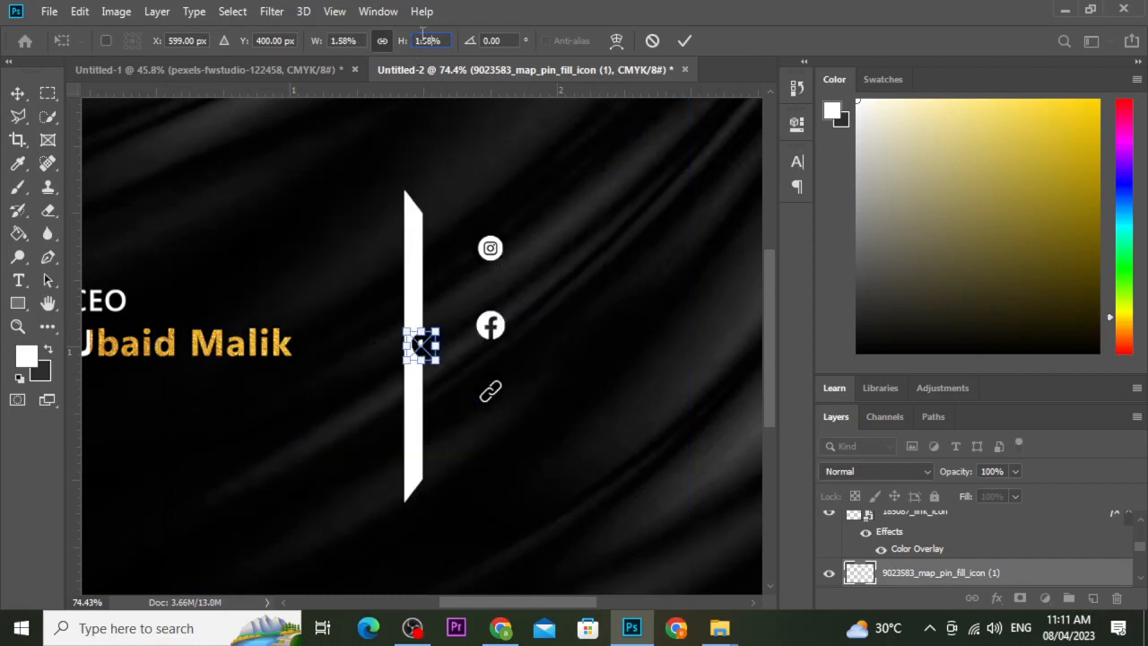
pyautogui.write('1.5')
pyautogui.press('Return')
pyautogui.click(684, 41)
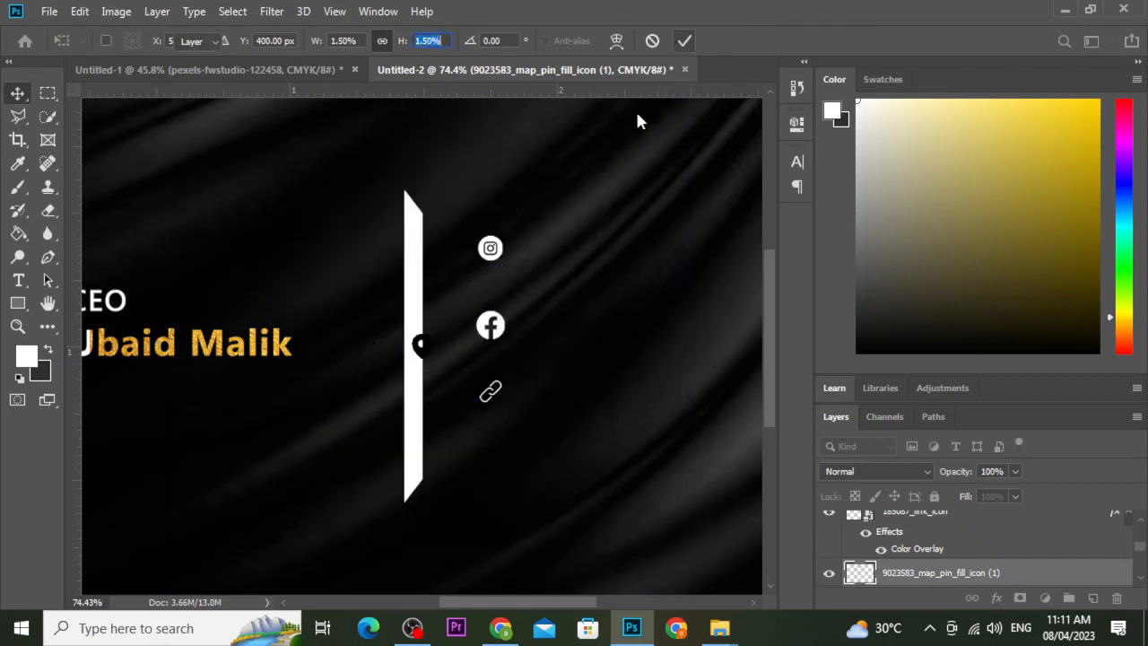
pyautogui.moveTo(429, 361); pyautogui.dragTo(487, 443)
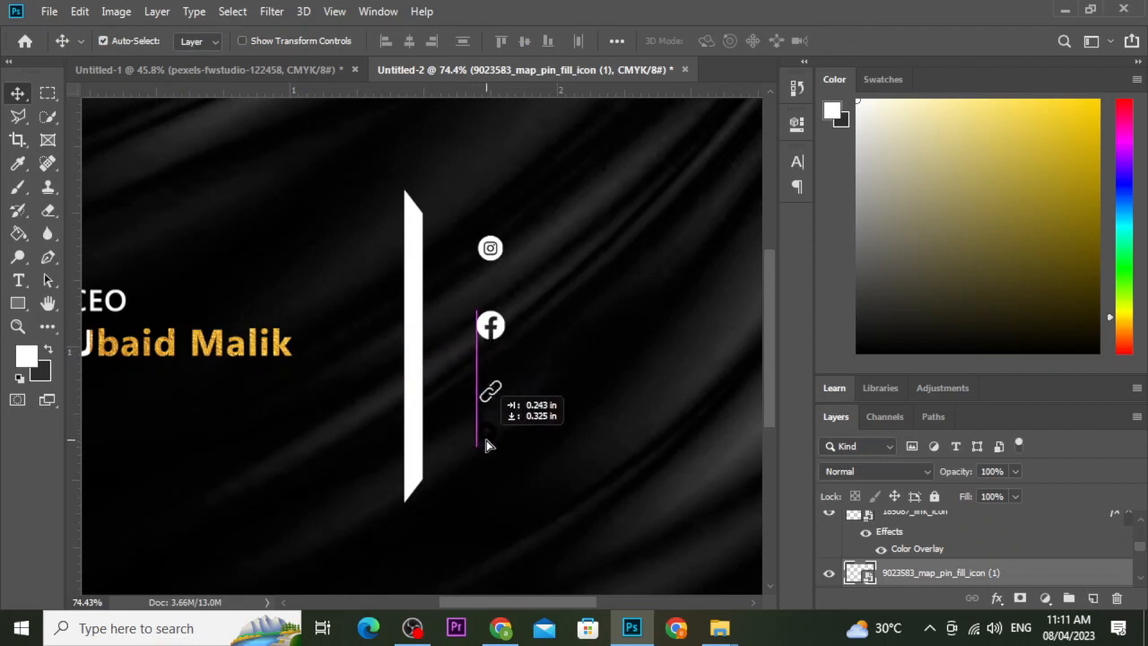
# Give the map pin layer a white Color Overlay via Blending Options.
pyautogui.rightClick(1000, 581)
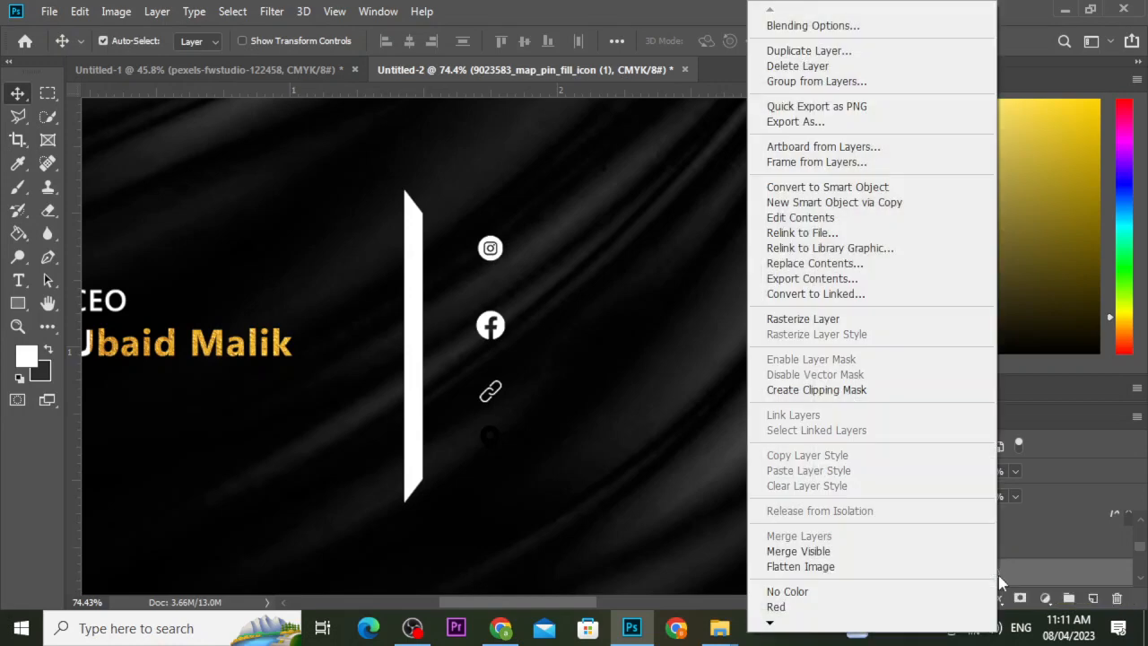
pyautogui.click(867, 27)
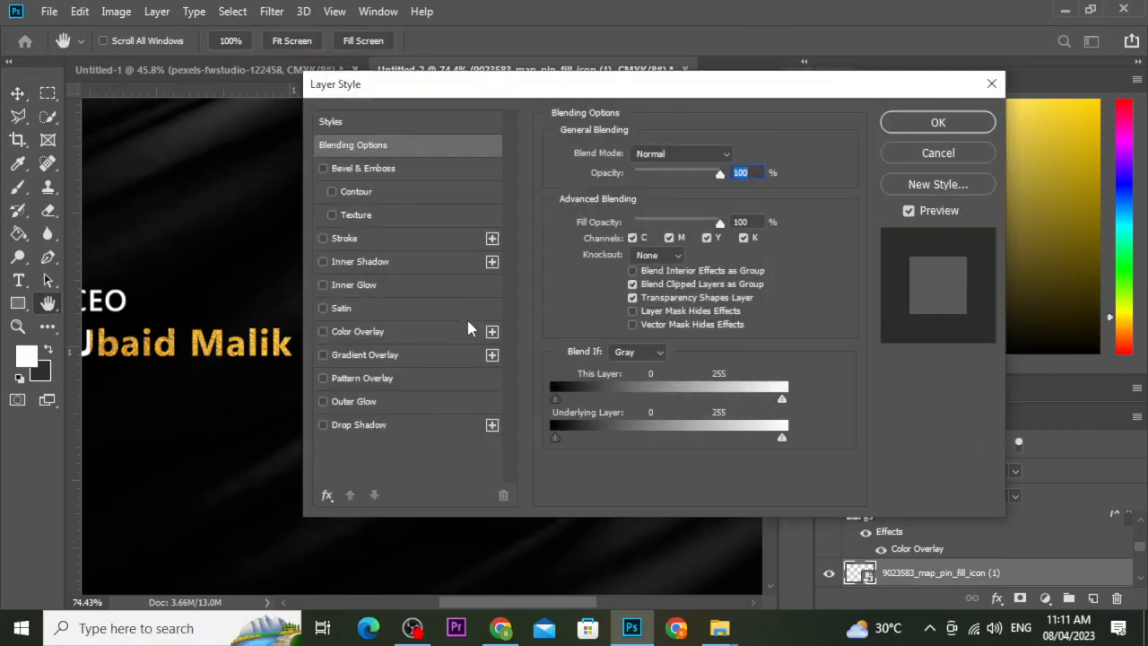
pyautogui.click(408, 332)
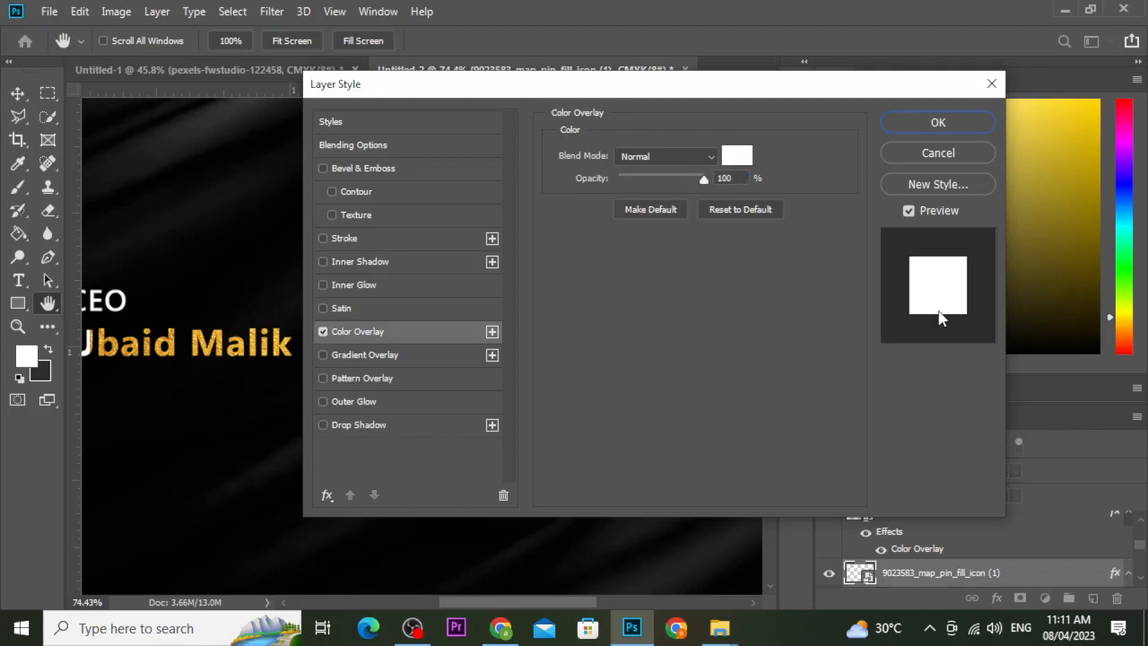
pyautogui.click(904, 122)
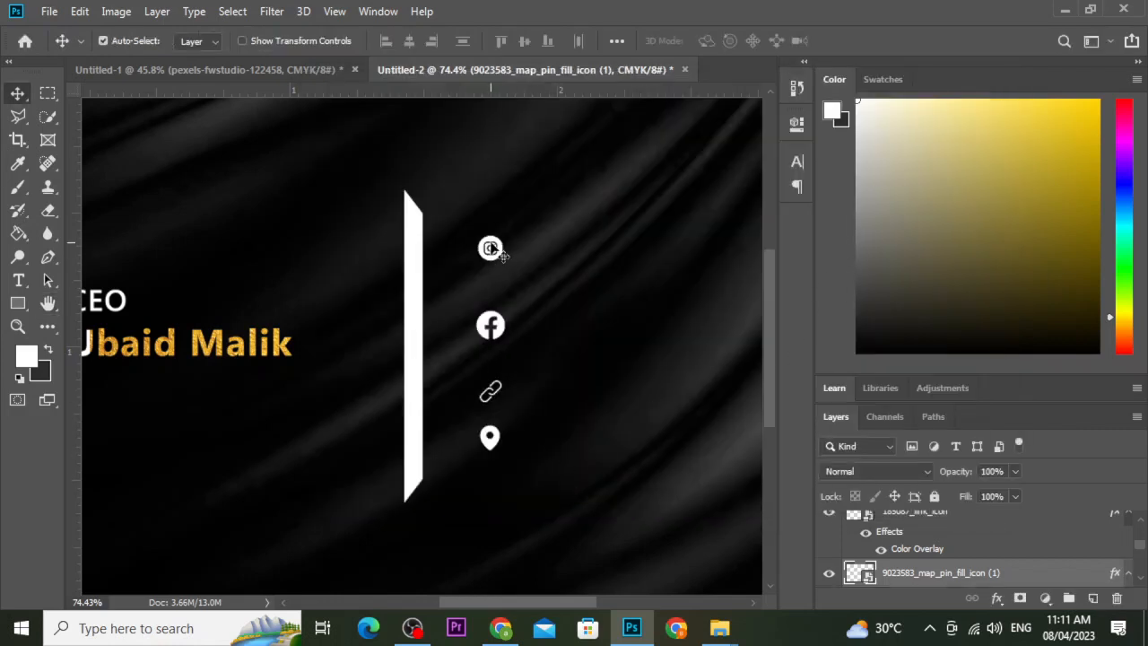
# Nudge Instagram left, tuck Facebook under it, and scale the Instagram icon to 1.8%.
pyautogui.moveTo(491, 249); pyautogui.dragTo(465, 249)
pyautogui.moveTo(494, 326); pyautogui.dragTo(455, 302)
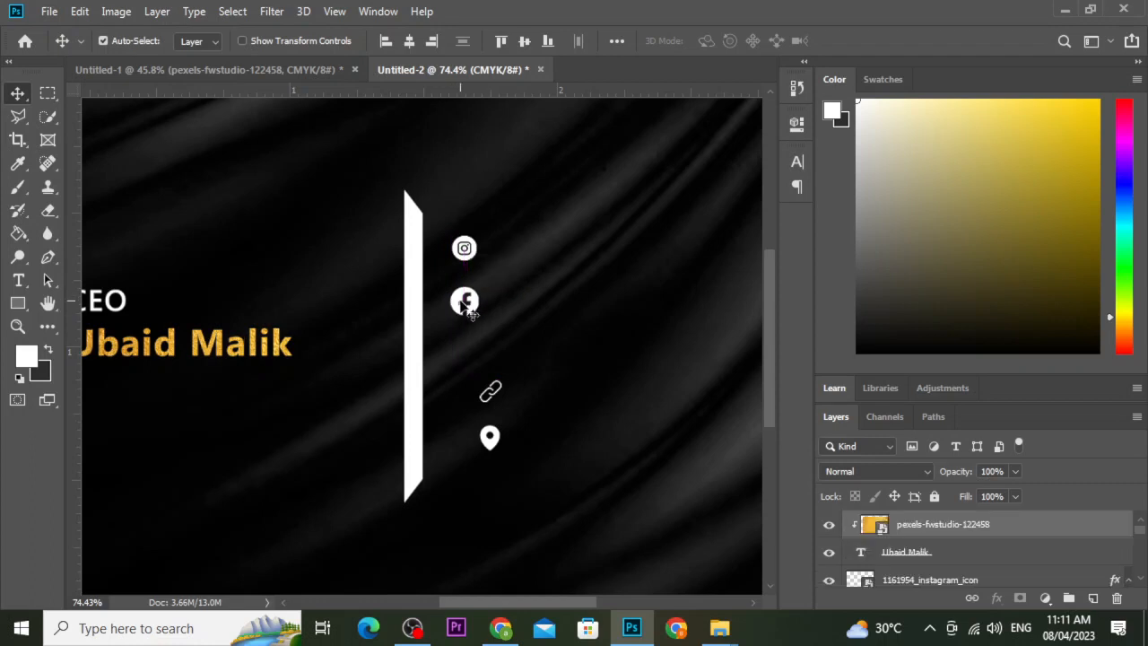
pyautogui.click(475, 256)
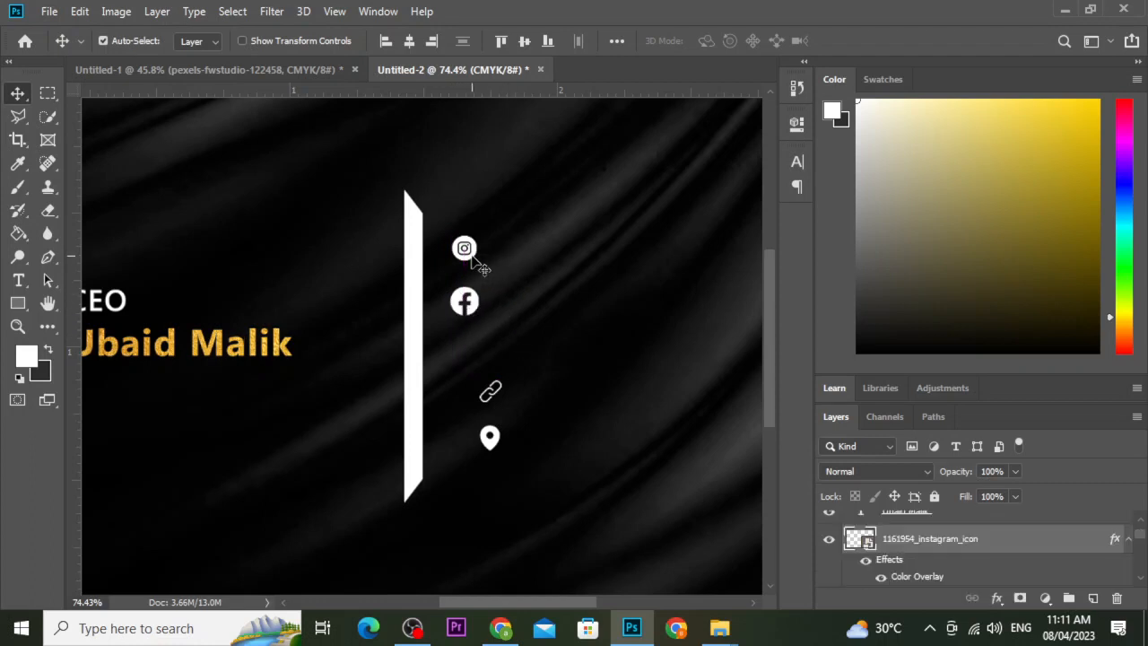
pyautogui.hotkey('ctrl', 't')
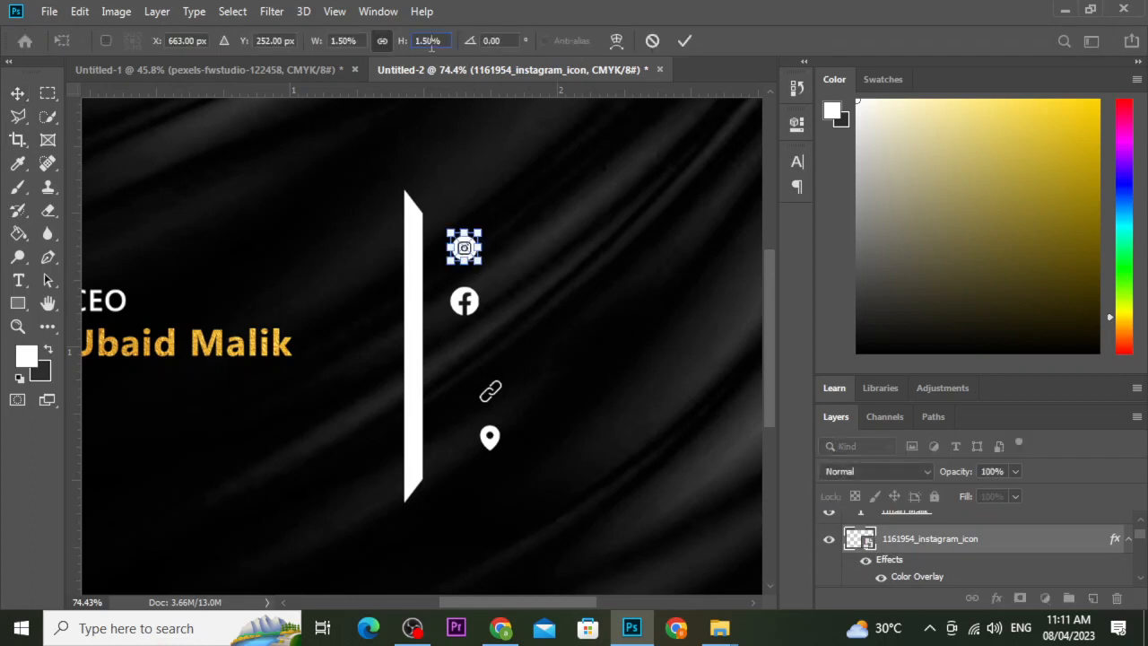
pyautogui.press('BackSpace')
pyautogui.press('BackSpace')
pyautogui.write('8')
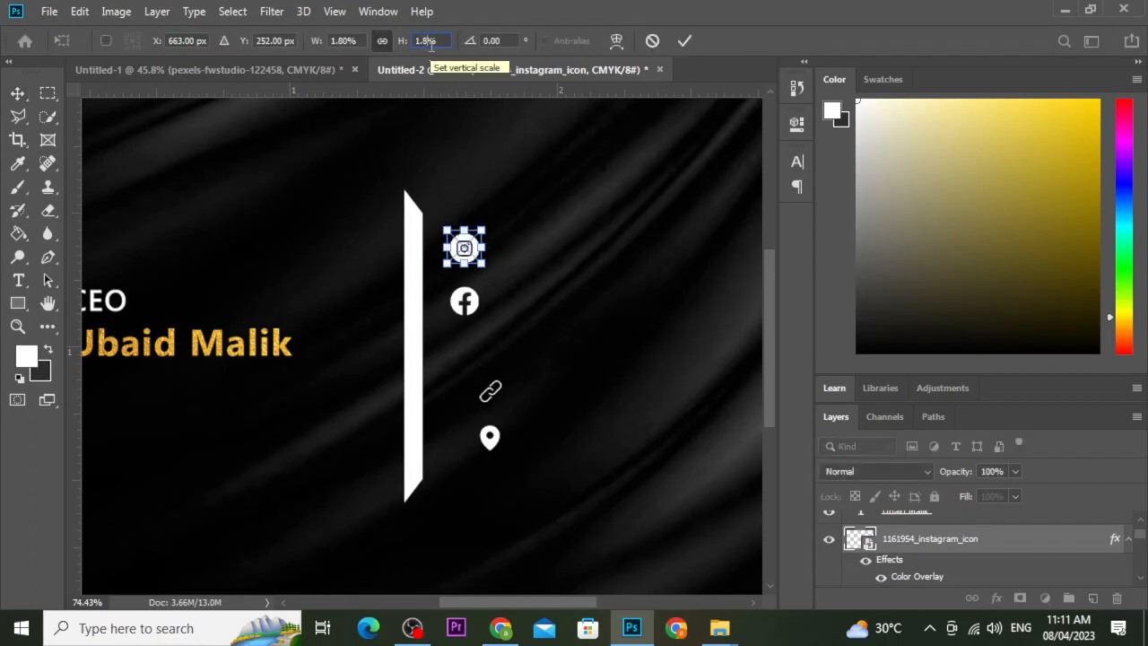
pyautogui.press('Return')
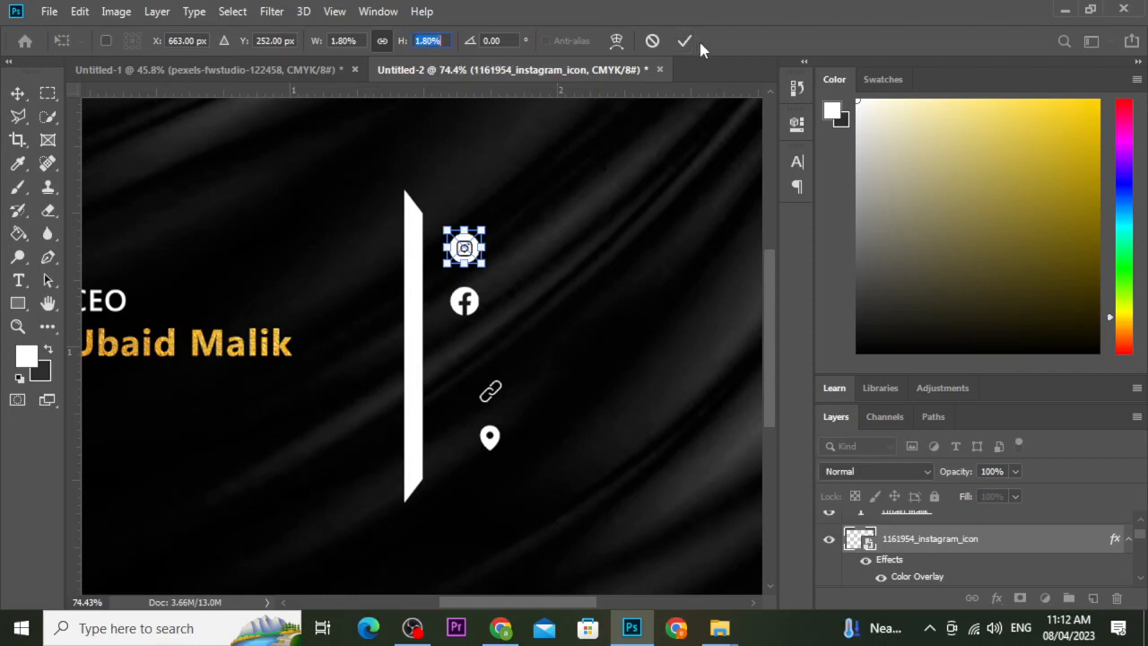
pyautogui.click(685, 41)
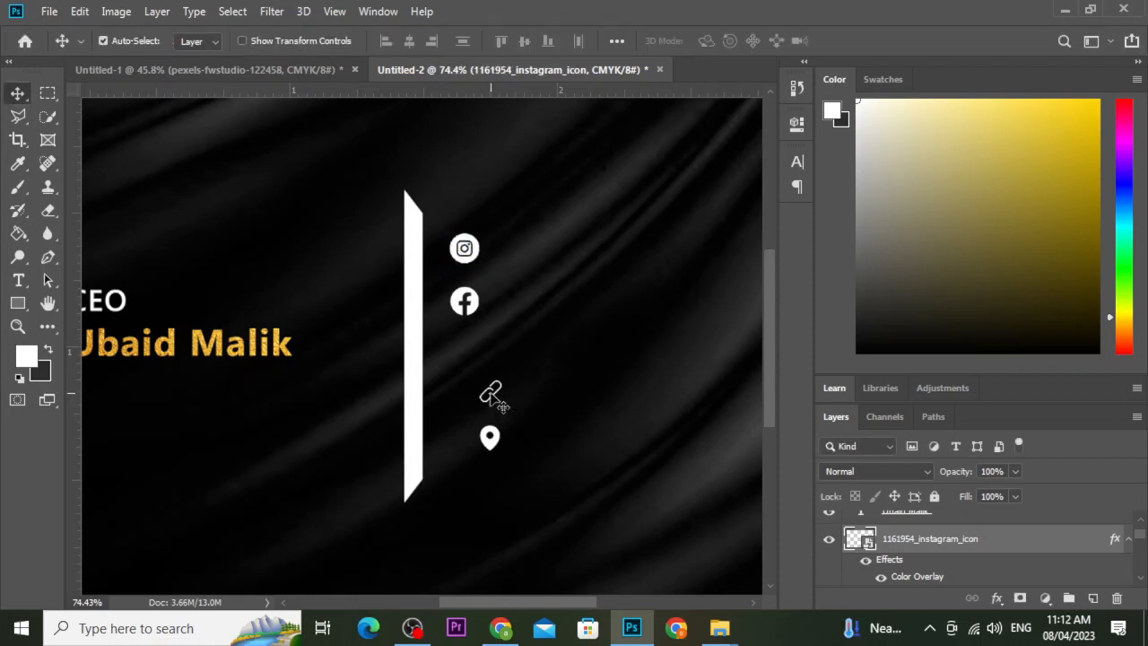
# Move the link and map pin icons into the column, then lower all four icons slightly.
pyautogui.moveTo(491, 393); pyautogui.dragTo(448, 288)
pyautogui.scroll(9, 489, 396)
pyautogui.click(519, 514)
pyautogui.moveTo(529, 528); pyautogui.dragTo(456, 418)
pyautogui.scroll(-2, 458, 416)
pyautogui.scroll(-2, 458, 416)
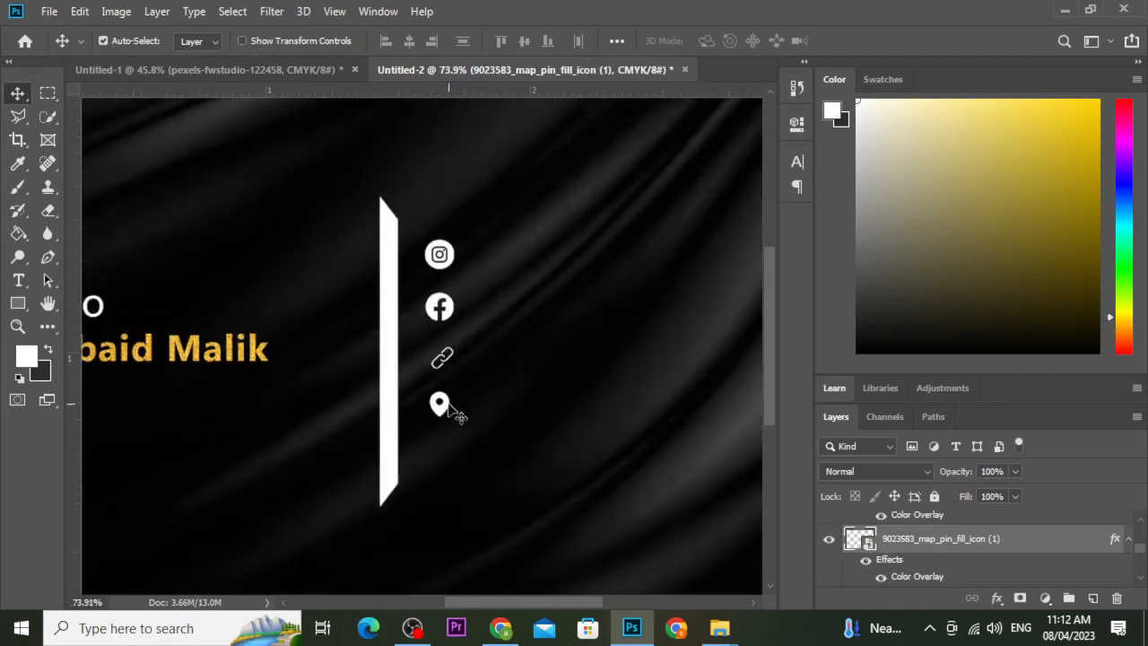
pyautogui.moveTo(418, 240); pyautogui.dragTo(474, 406)
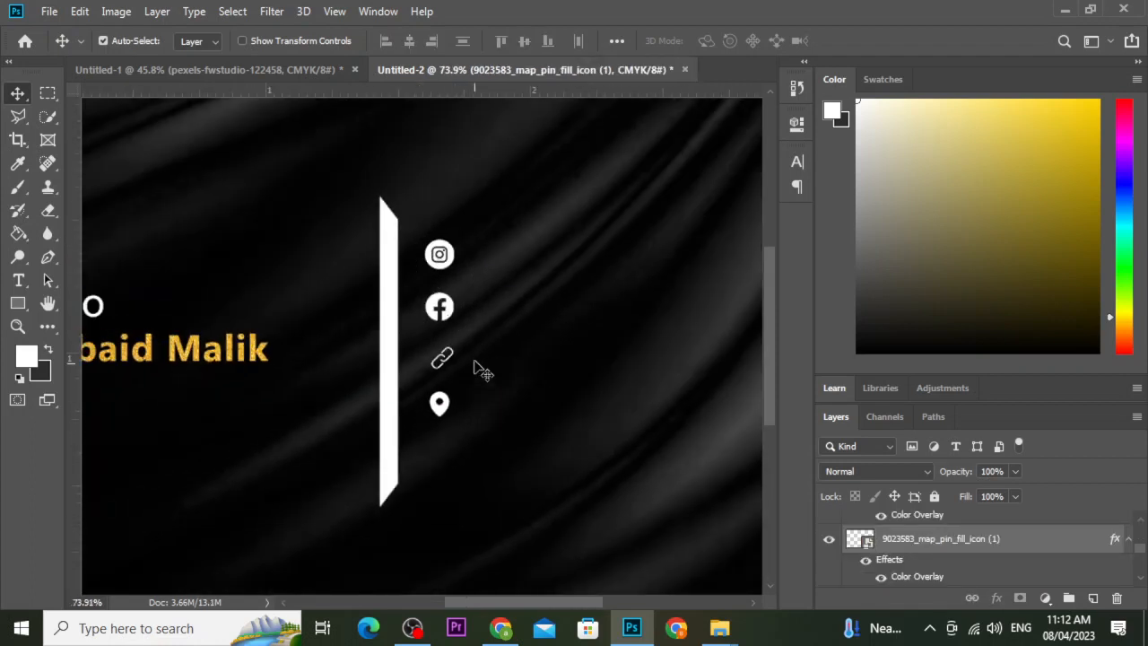
pyautogui.moveTo(448, 319); pyautogui.dragTo(448, 347)
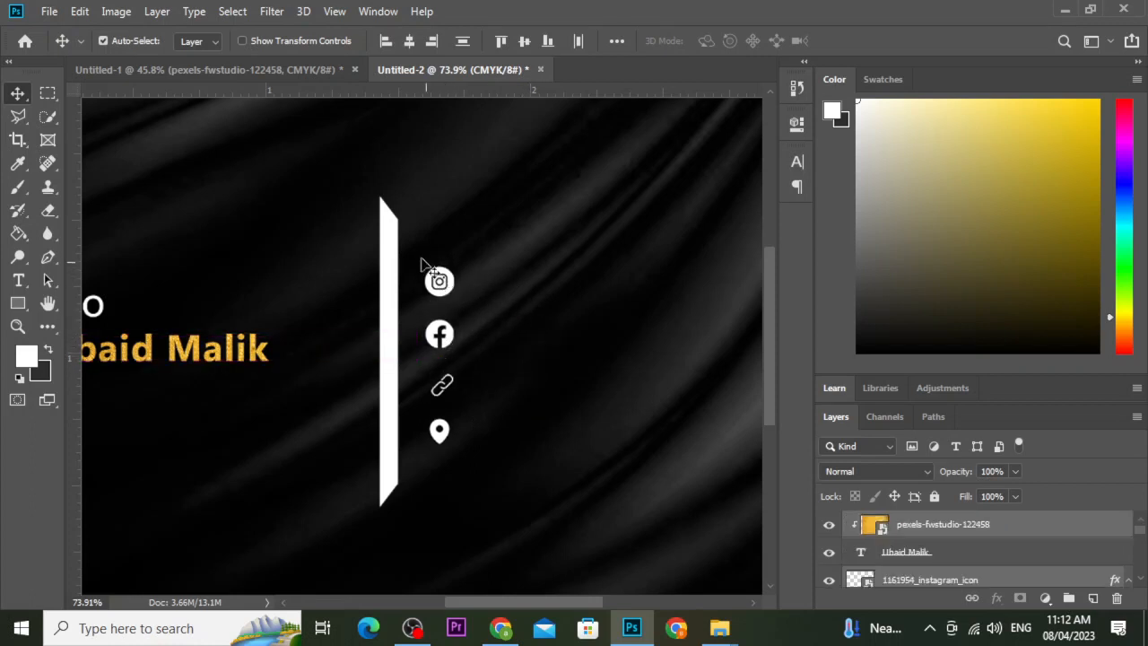
# Try vertical and horizontal distribute options on the four icons, undoing each one.
pyautogui.moveTo(420, 259); pyautogui.dragTo(487, 455)
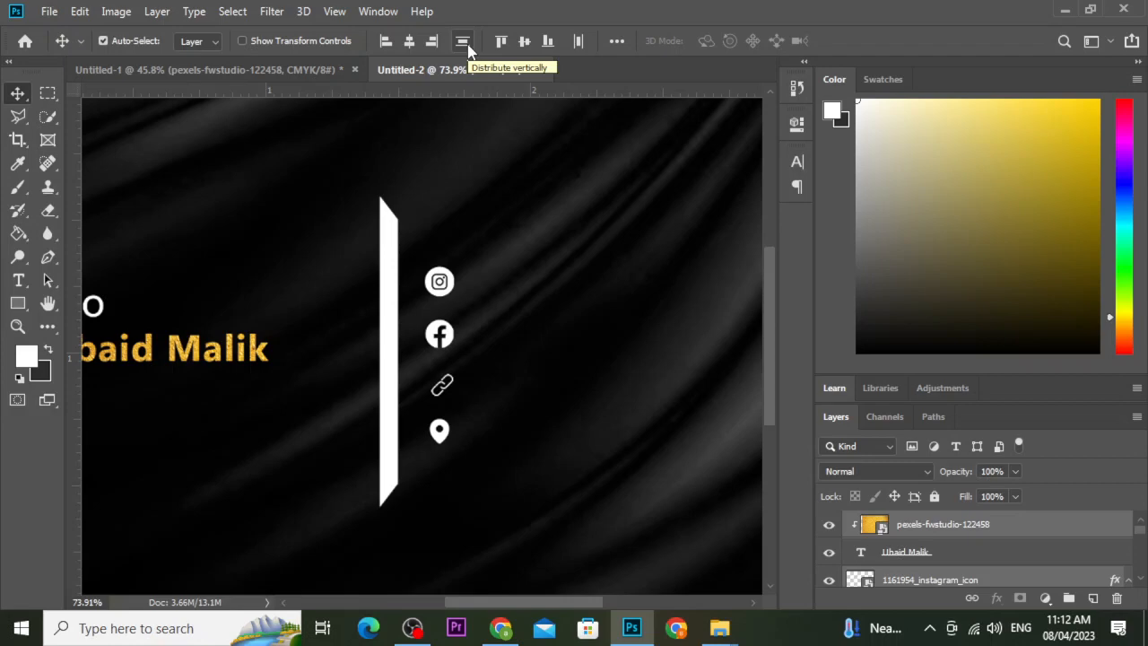
pyautogui.click(465, 43)
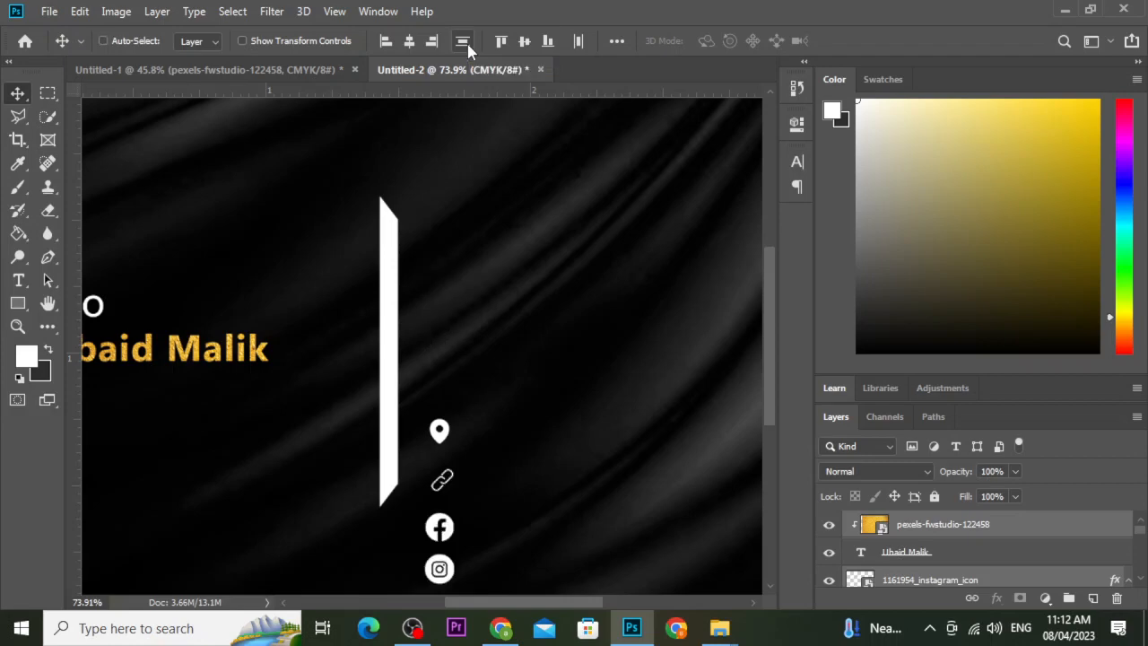
pyautogui.hotkey('ctrl', 'z')
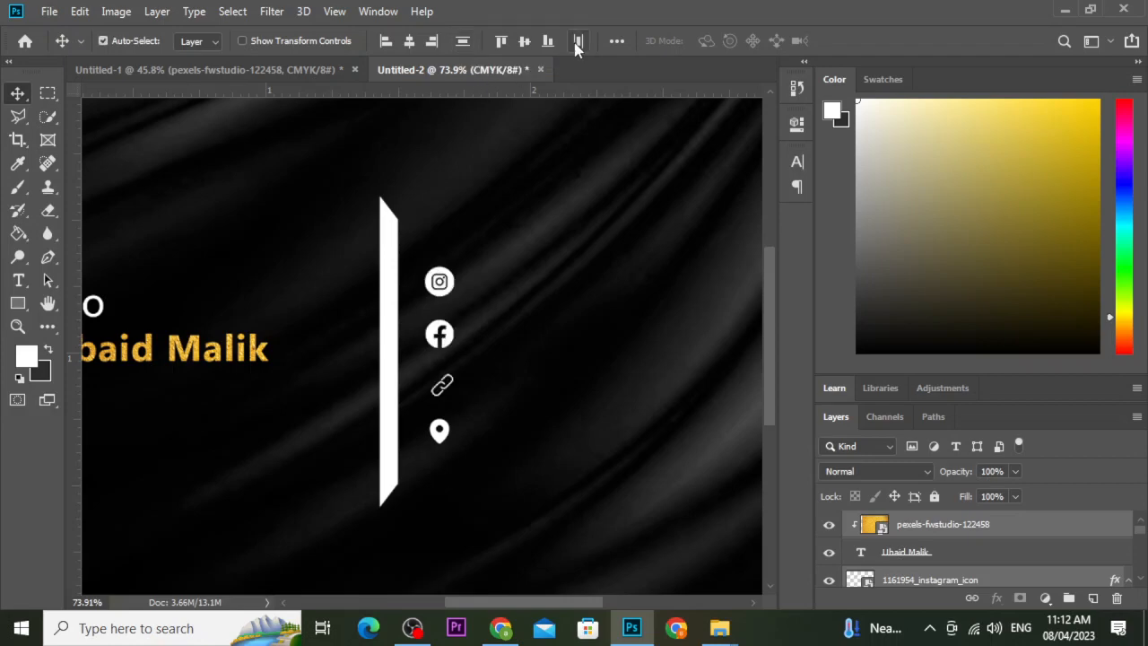
pyautogui.click(619, 42)
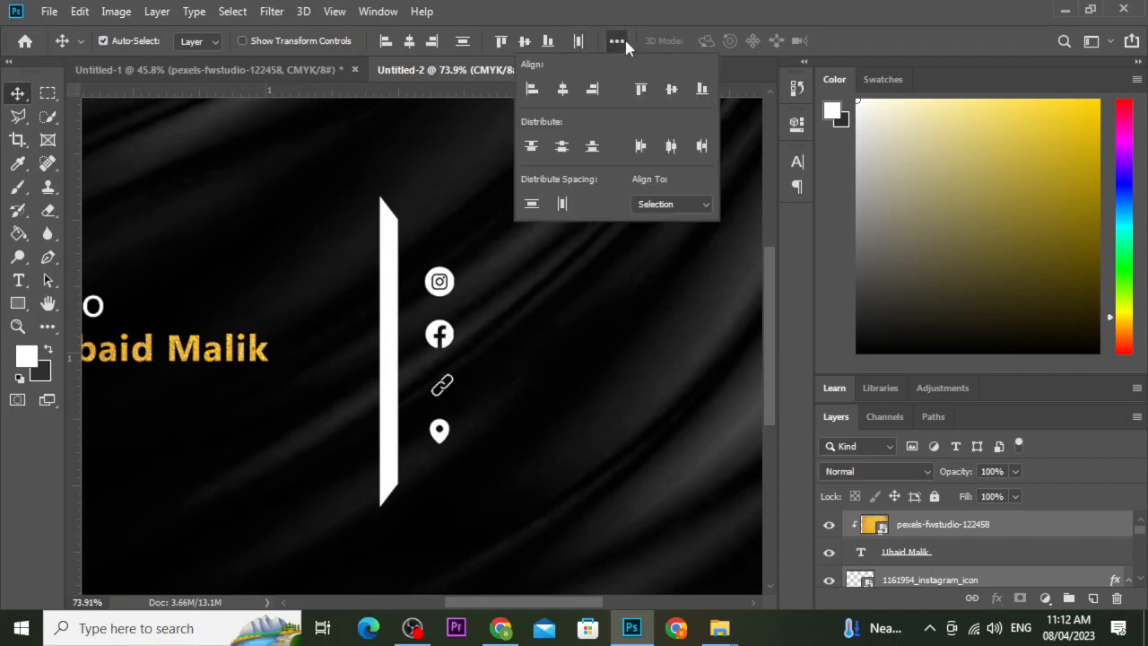
pyautogui.click(625, 41)
pyautogui.click(579, 43)
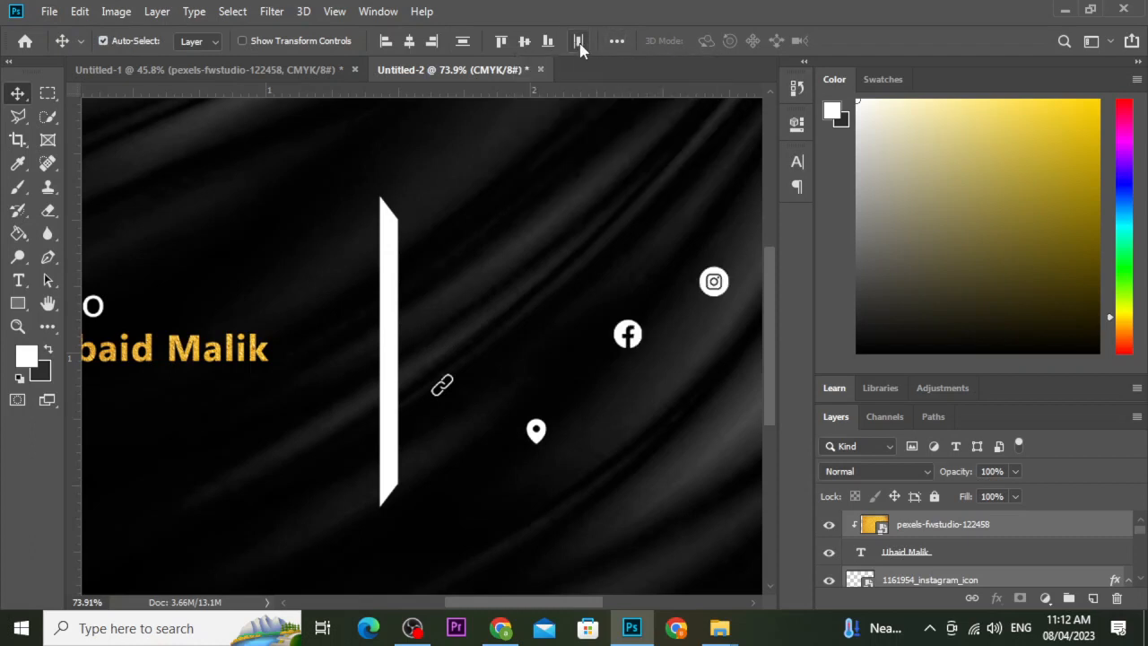
pyautogui.hotkey('ctrl', 'z')
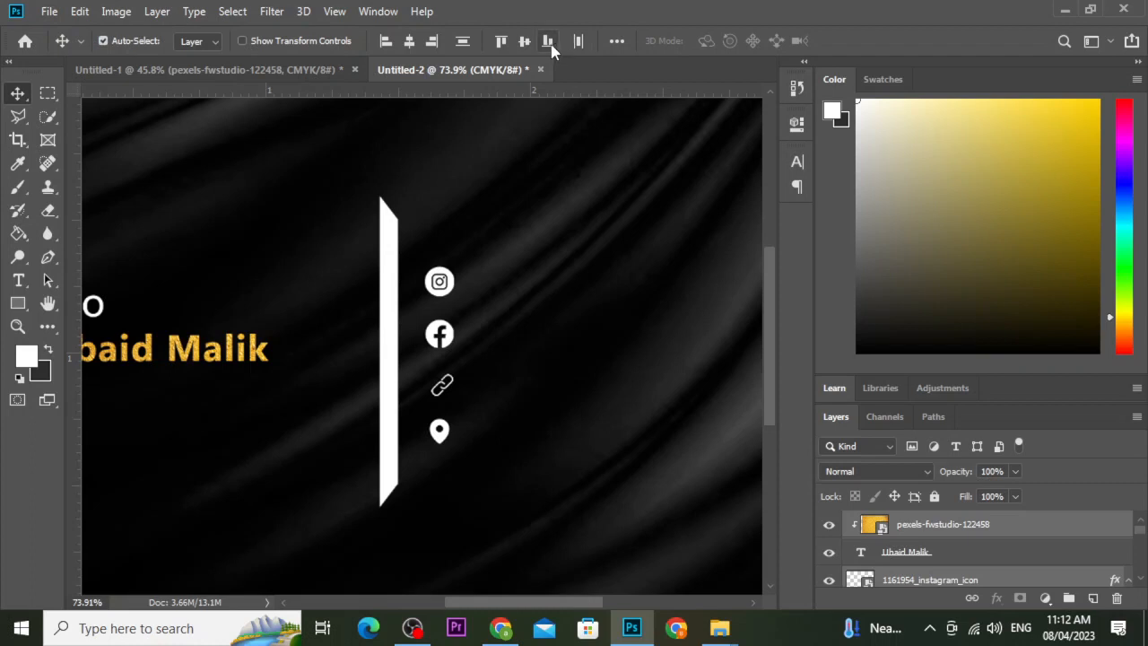
pyautogui.click(615, 43)
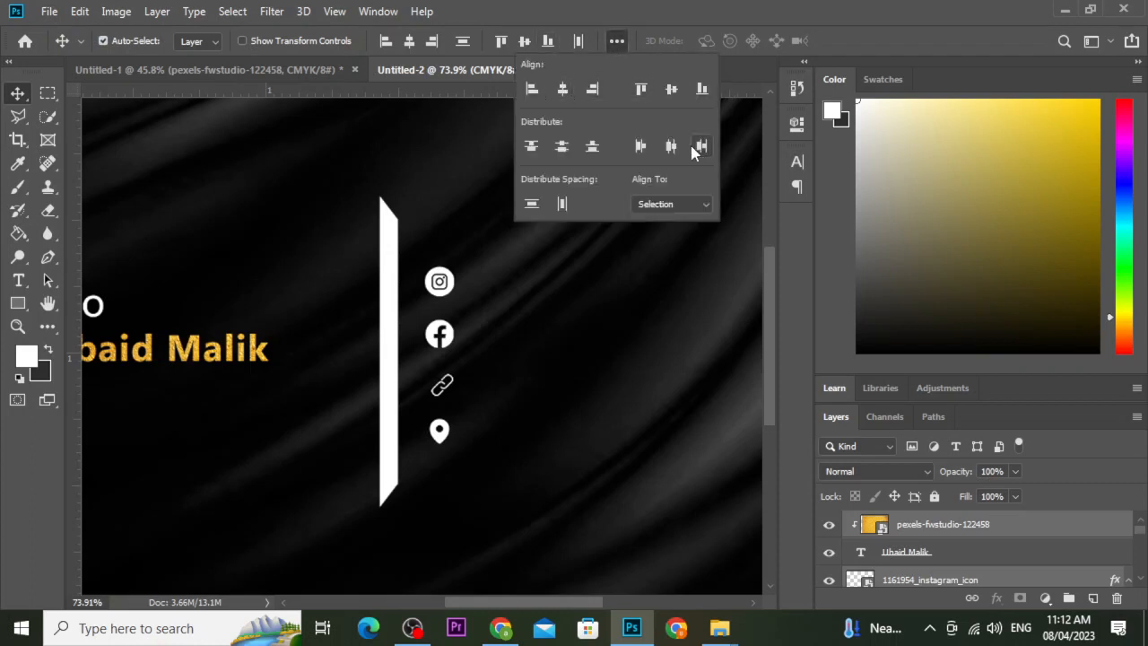
pyautogui.click(532, 205)
pyautogui.hotkey('ctrl', 'z')
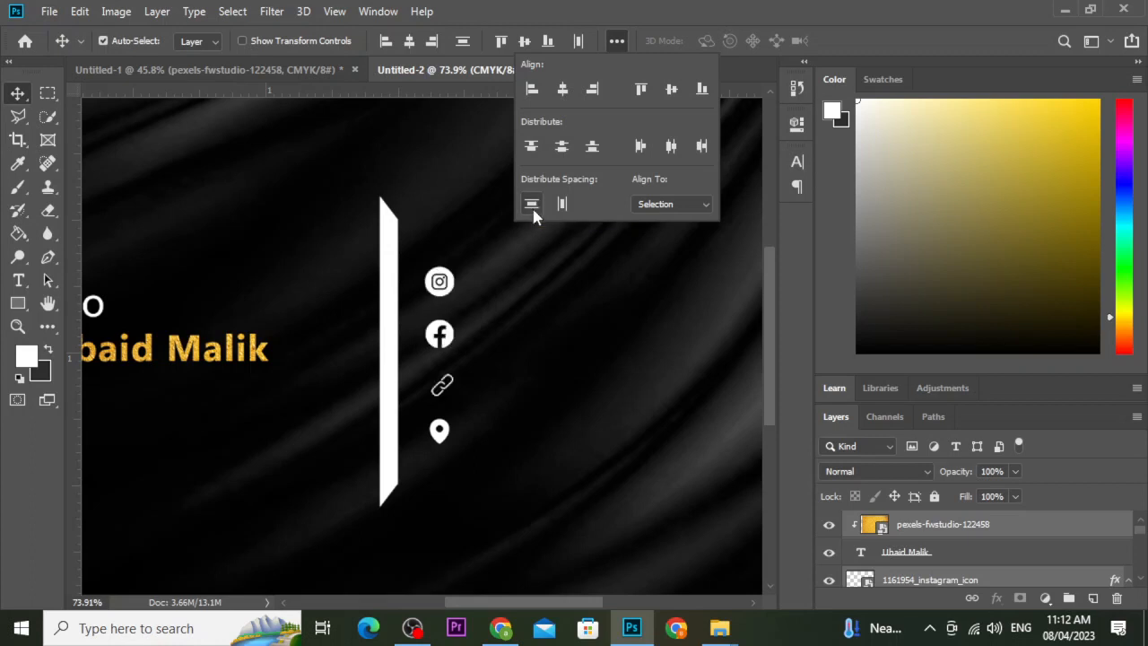
pyautogui.click(617, 47)
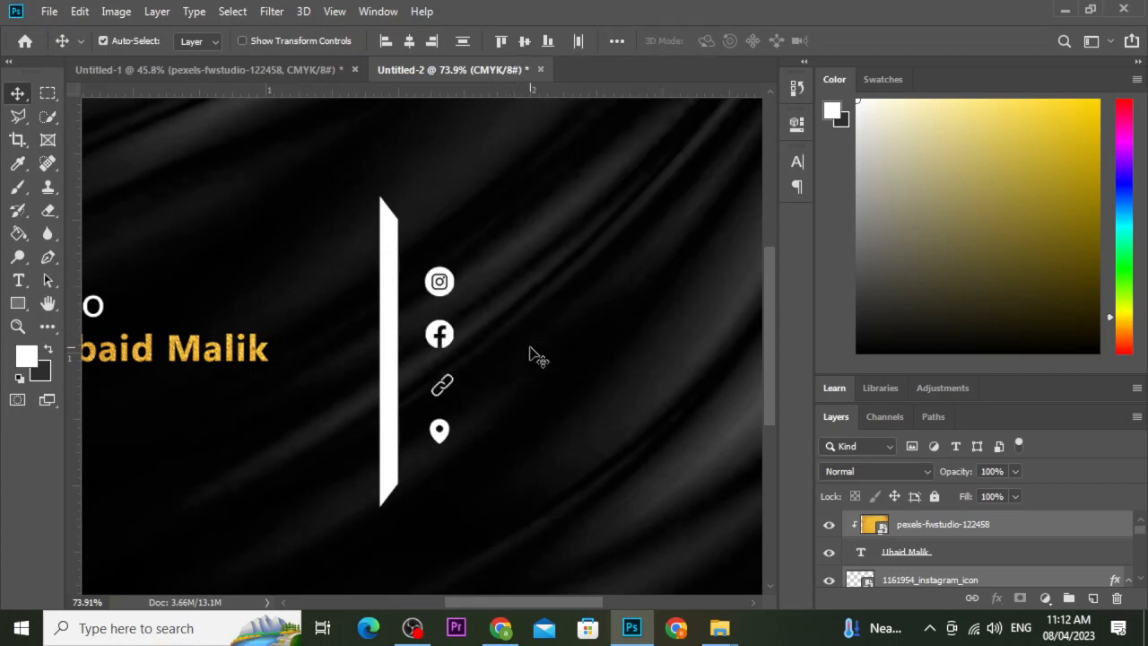
# Distribute the four icons vertically and move the group up, then undo it.
pyautogui.click(519, 395)
pyautogui.moveTo(482, 285); pyautogui.dragTo(423, 458)
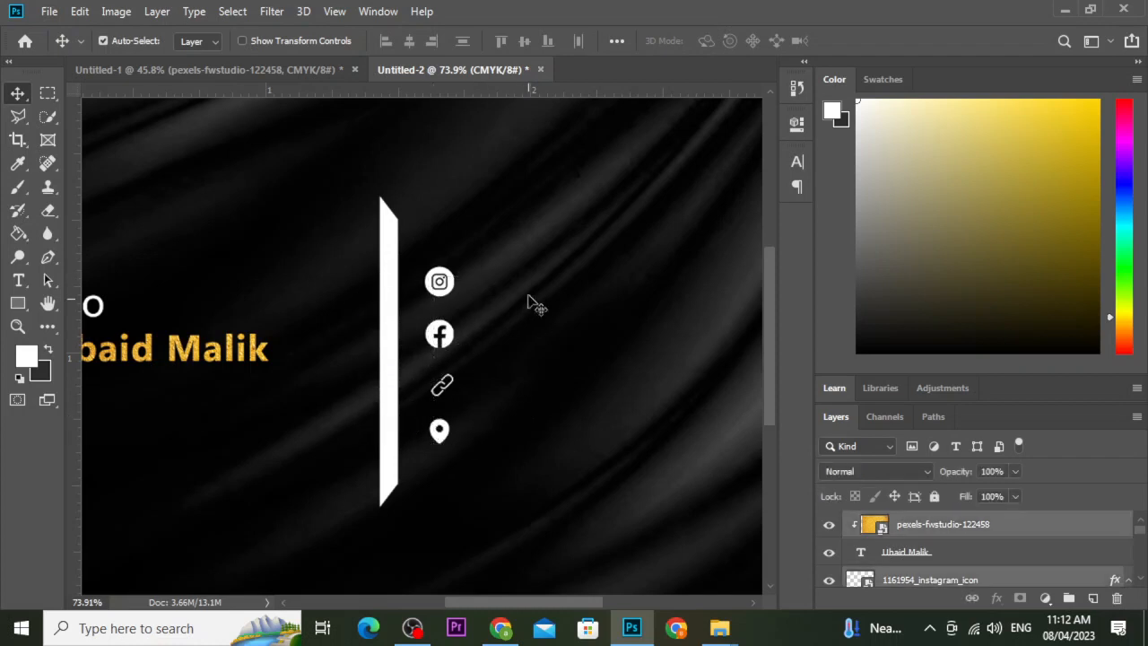
pyautogui.click(463, 42)
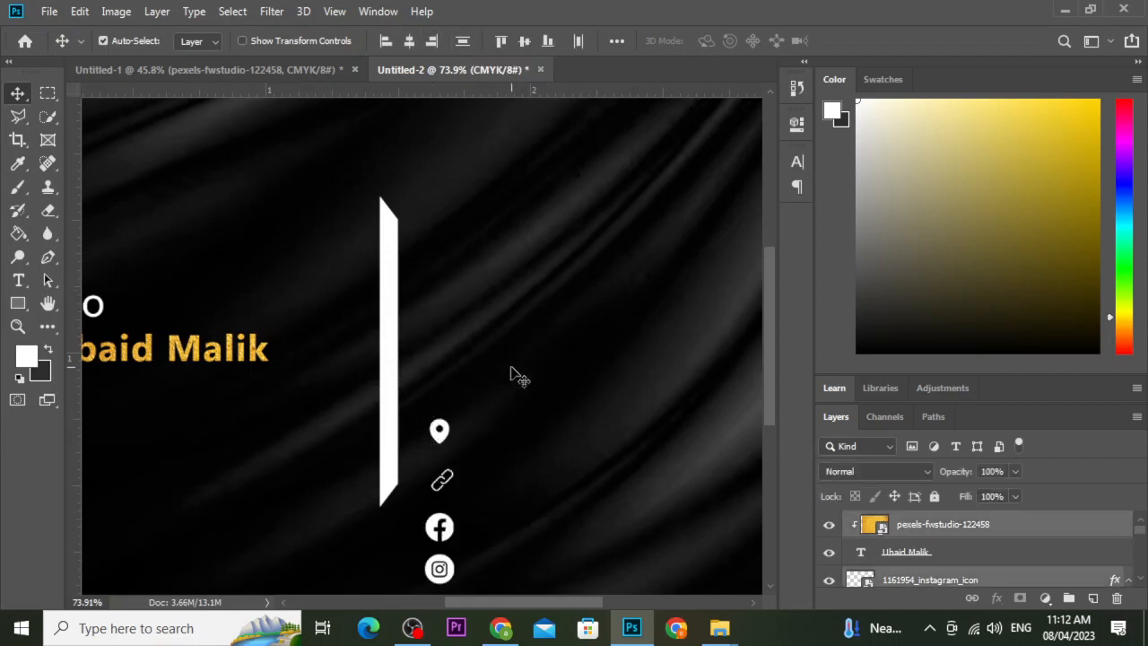
pyautogui.moveTo(444, 528); pyautogui.dragTo(474, 379)
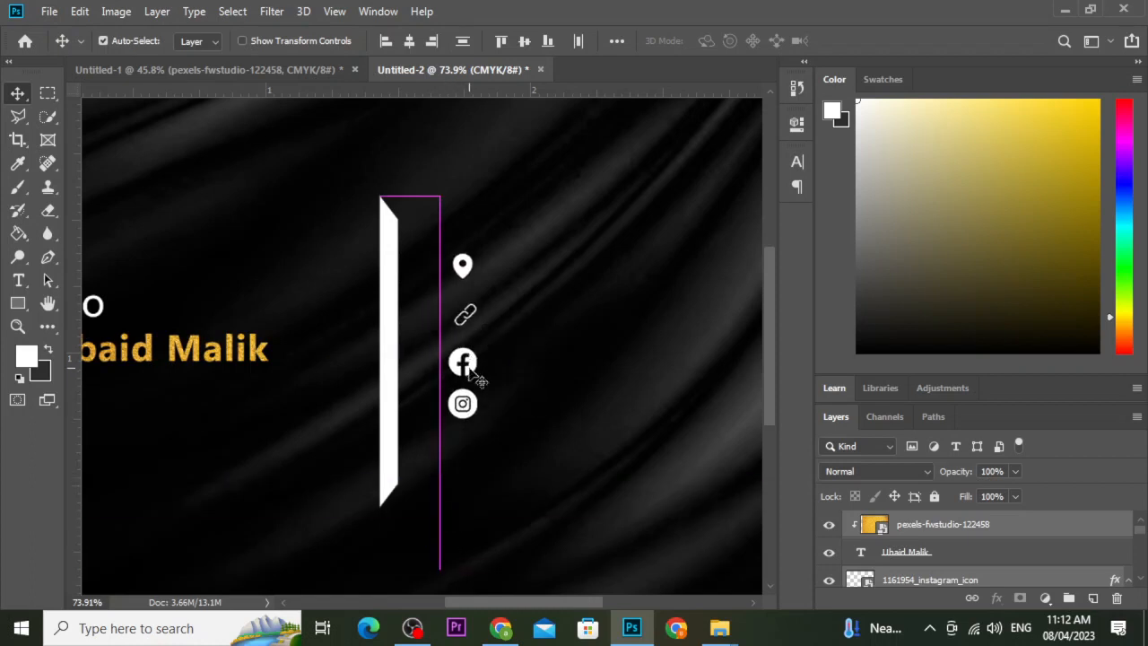
pyautogui.hotkey('ctrl', 'z')
pyautogui.hotkey('ctrl', 'z')
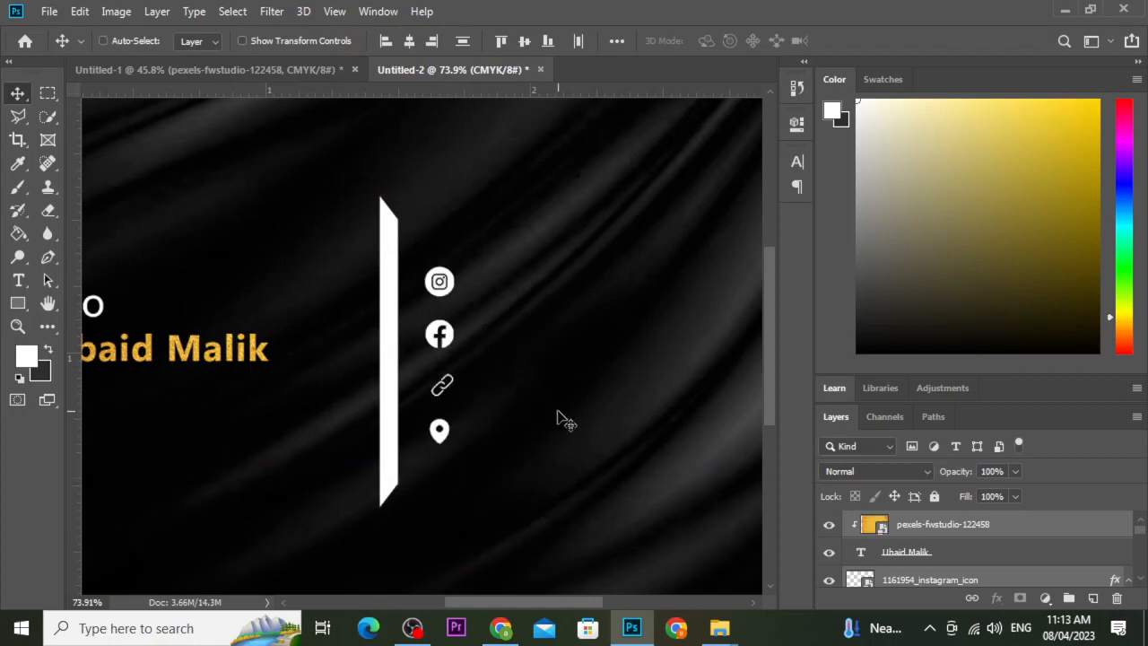
# Select the Facebook icon and measure its spacing to the neighbouring icons.
pyautogui.scroll(2, 441, 284)
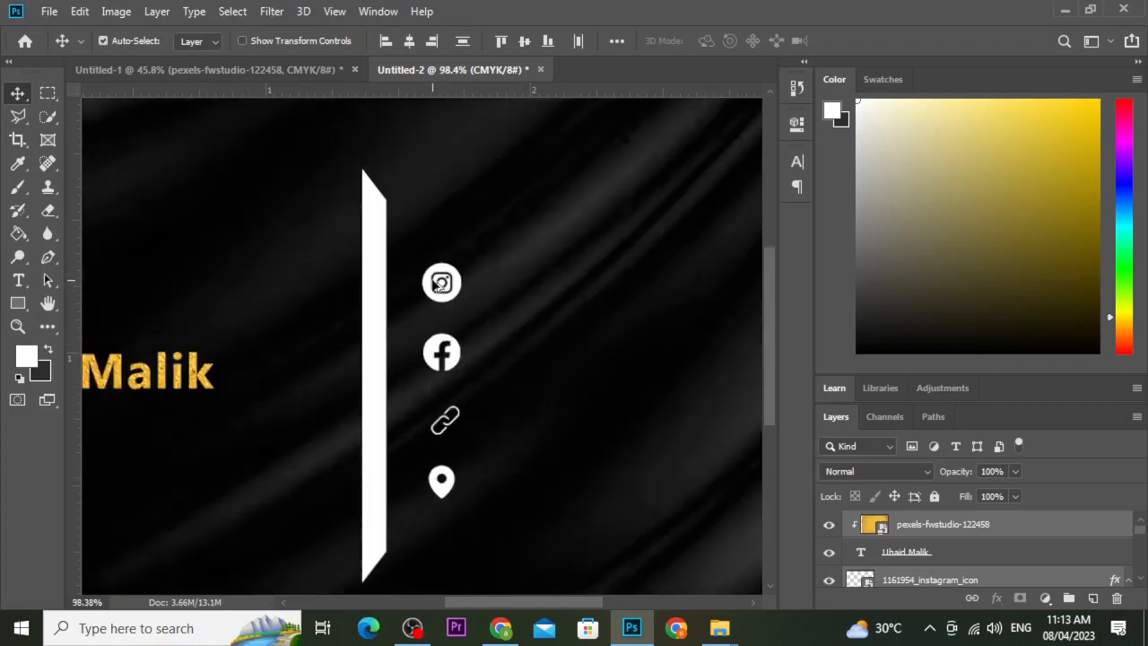
pyautogui.scroll(4, 434, 284)
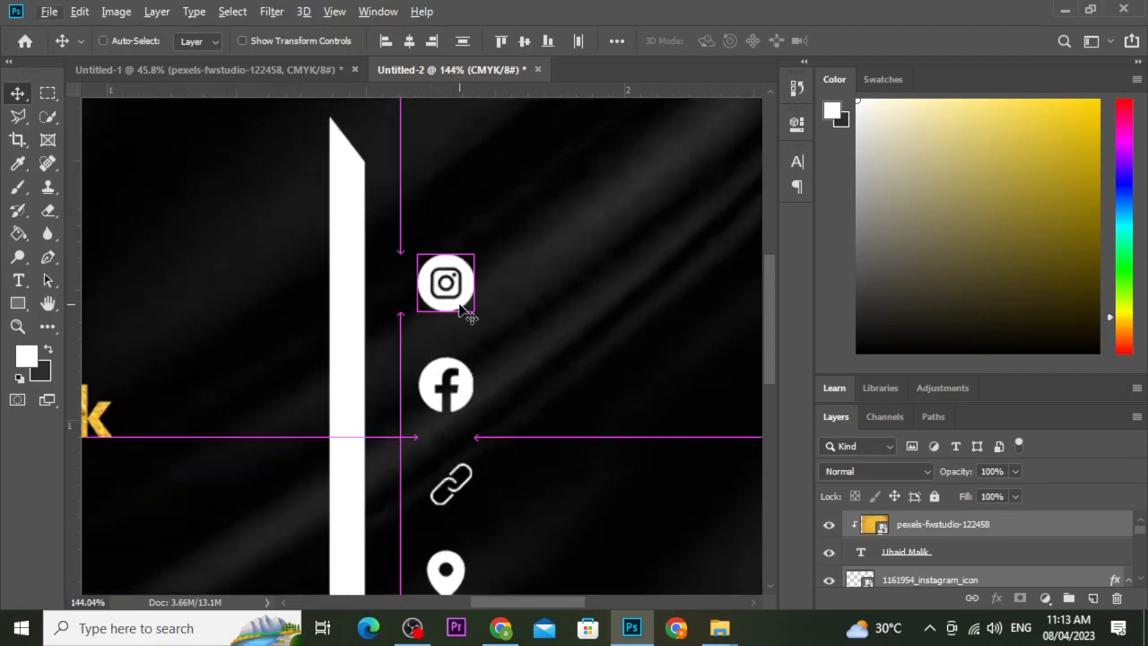
pyautogui.scroll(-4, 462, 355)
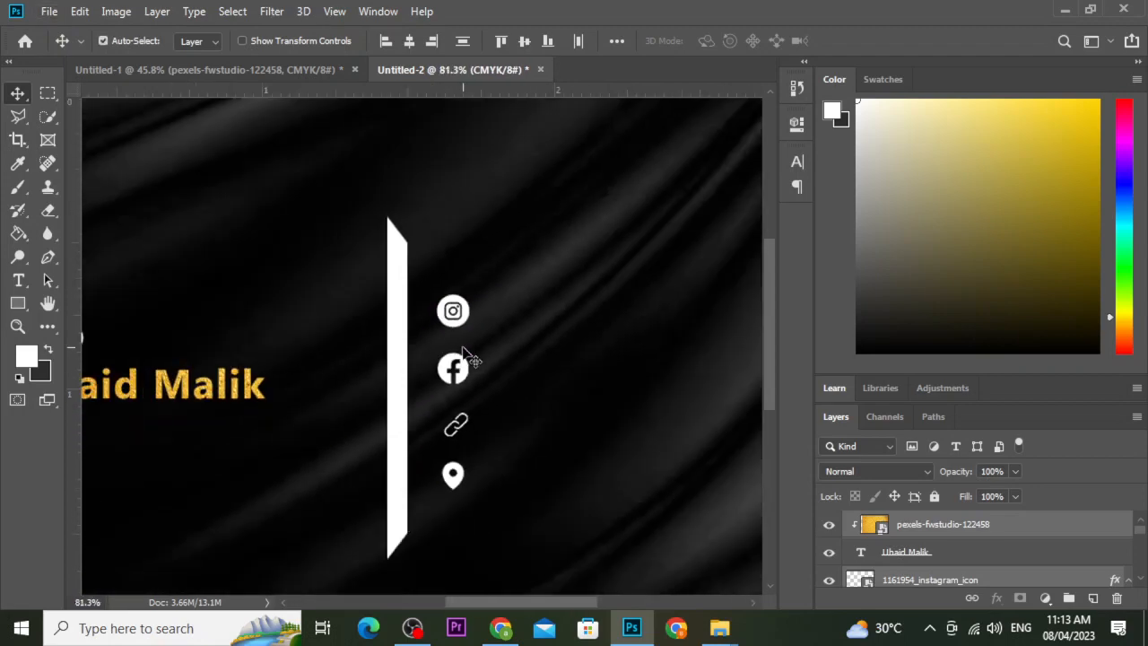
pyautogui.keyDown('ctrl'); pyautogui.click(467, 369); pyautogui.keyUp('ctrl')
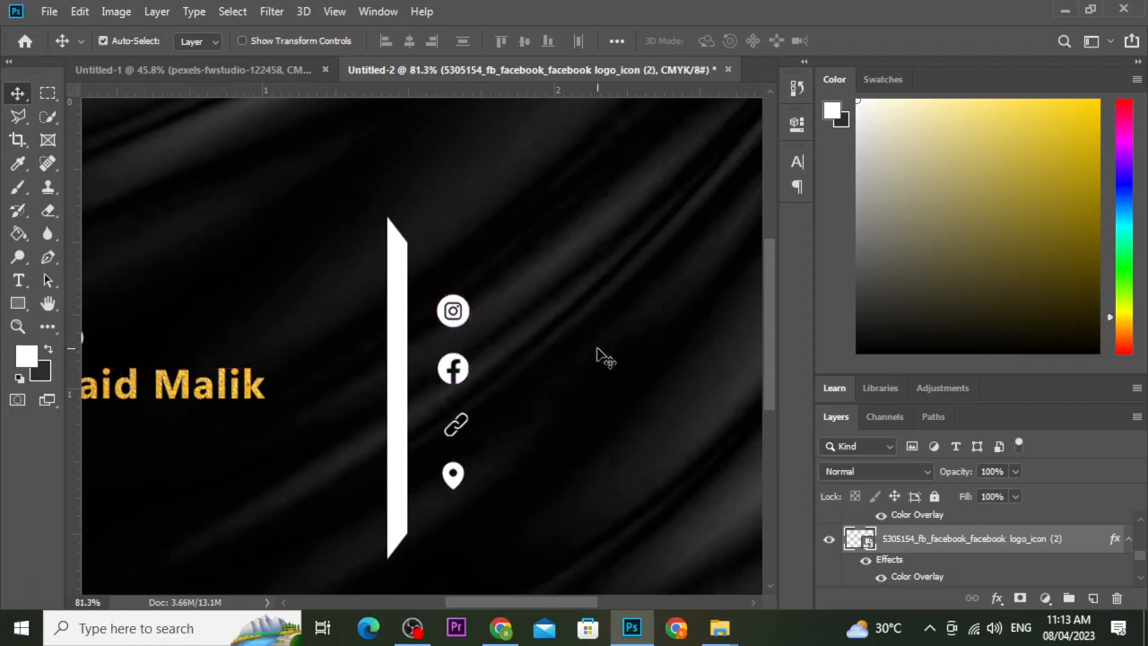
pyautogui.click(547, 392)
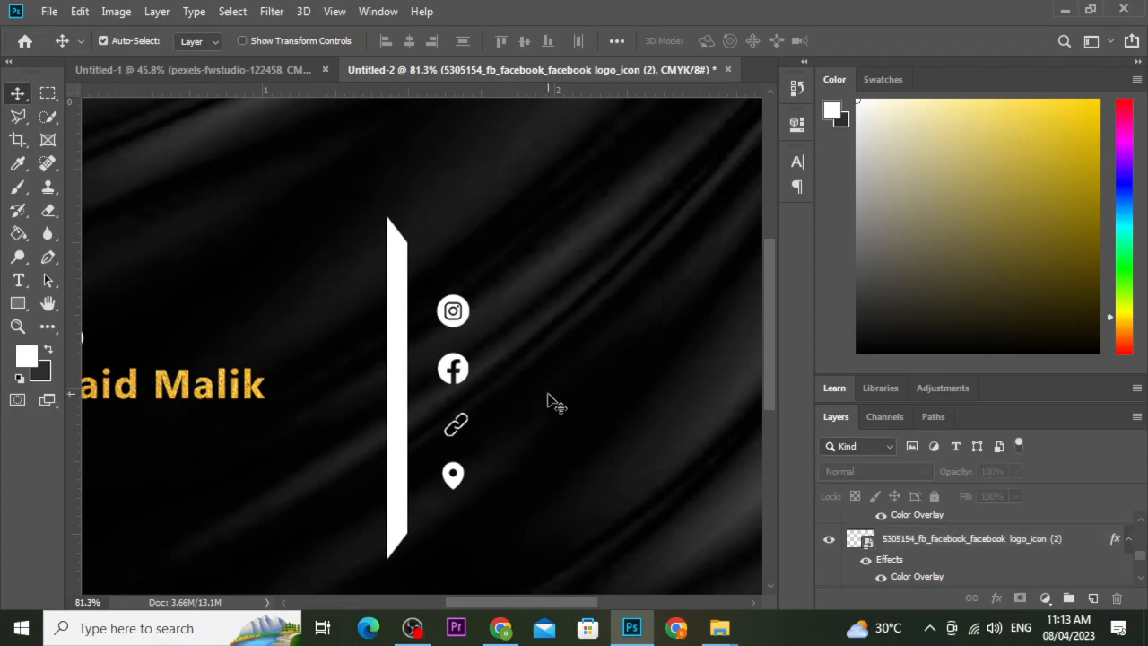
pyautogui.click(464, 368)
pyautogui.press('ctrl')
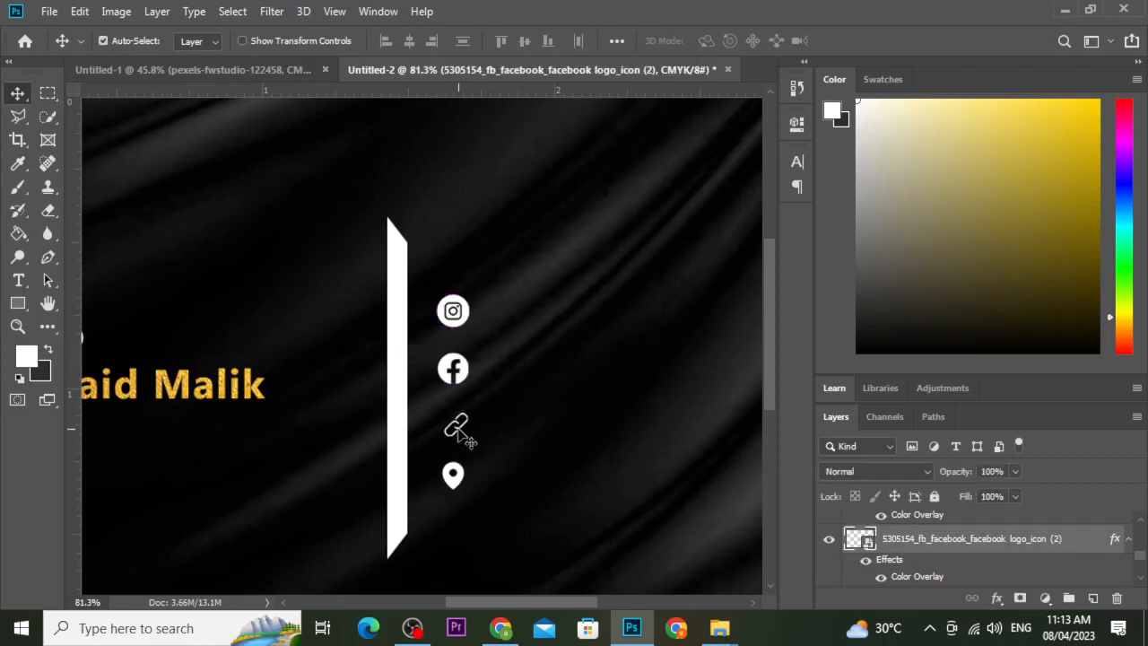
pyautogui.press('ctrl')
# Nudge the link icon up and back down until its gap above matches.
pyautogui.hscroll(-1, 461, 416)
pyautogui.scroll(9, 497, 426)
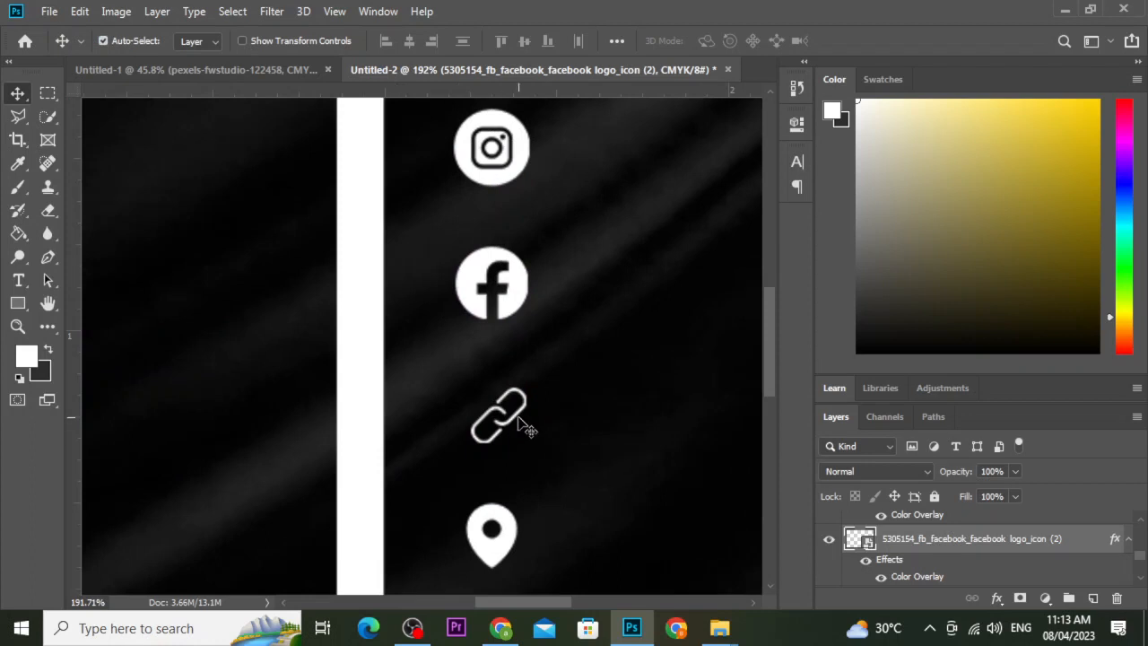
pyautogui.click(518, 417)
pyautogui.press('Up')
pyautogui.press('Up')
pyautogui.press('Up')
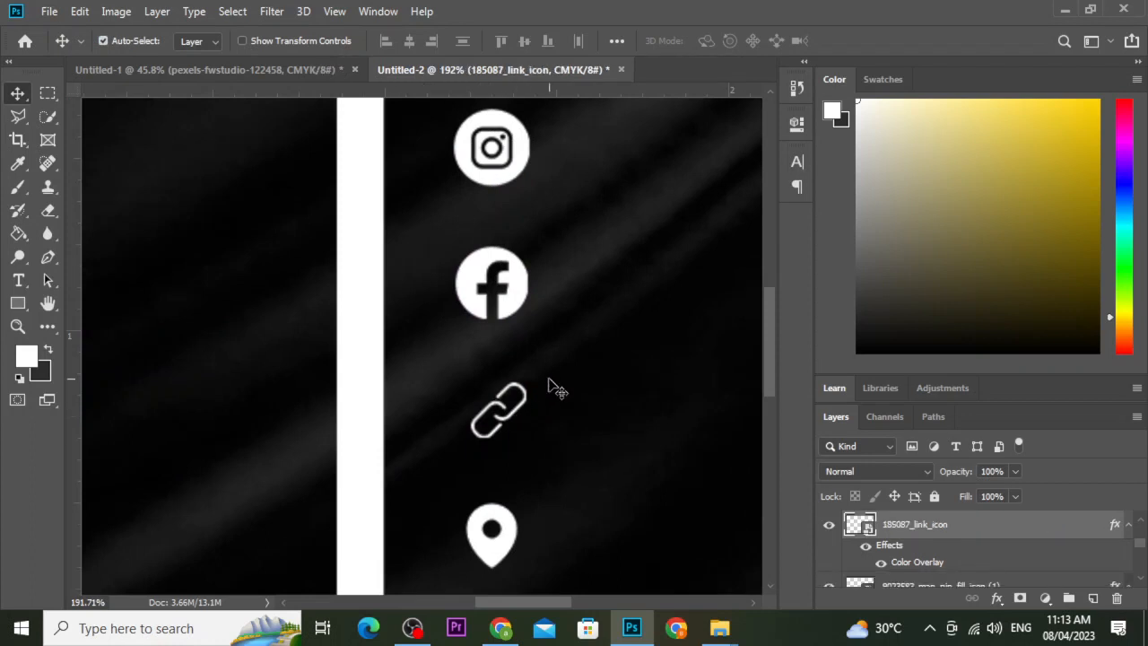
pyautogui.press('ctrl')
pyautogui.press('Up')
pyautogui.press('Up')
pyautogui.press('ctrl')
pyautogui.press('ctrl')
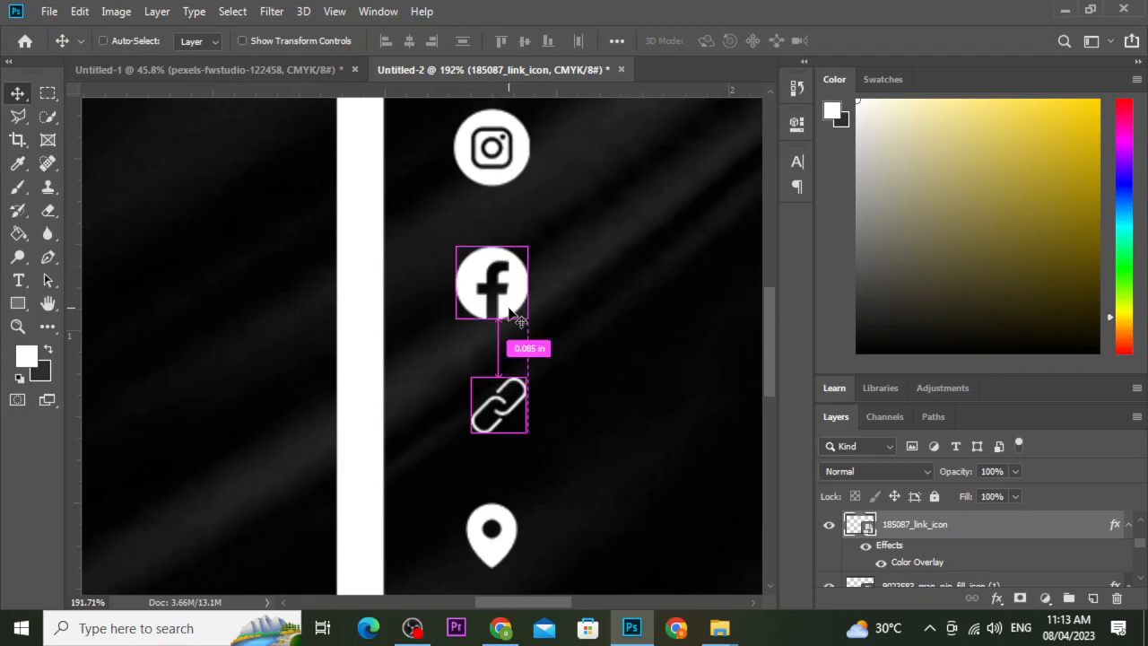
pyautogui.press('Down')
pyautogui.press('ctrl')
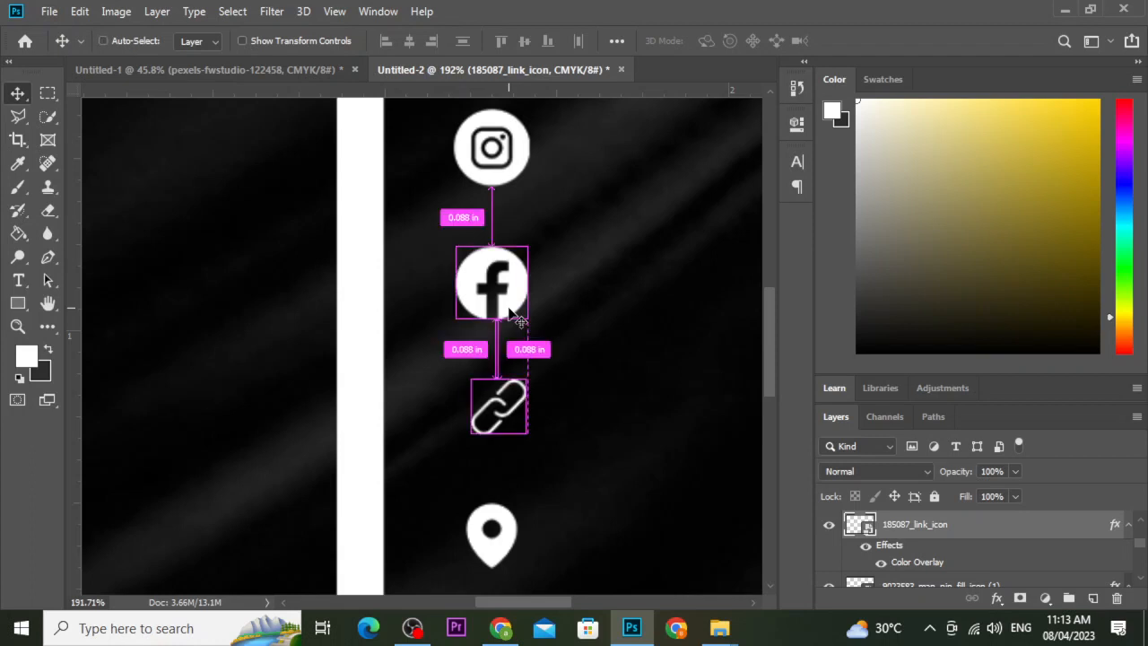
# Nudge the map pin icon up to equalise its gap below the link icon.
pyautogui.click(522, 549)
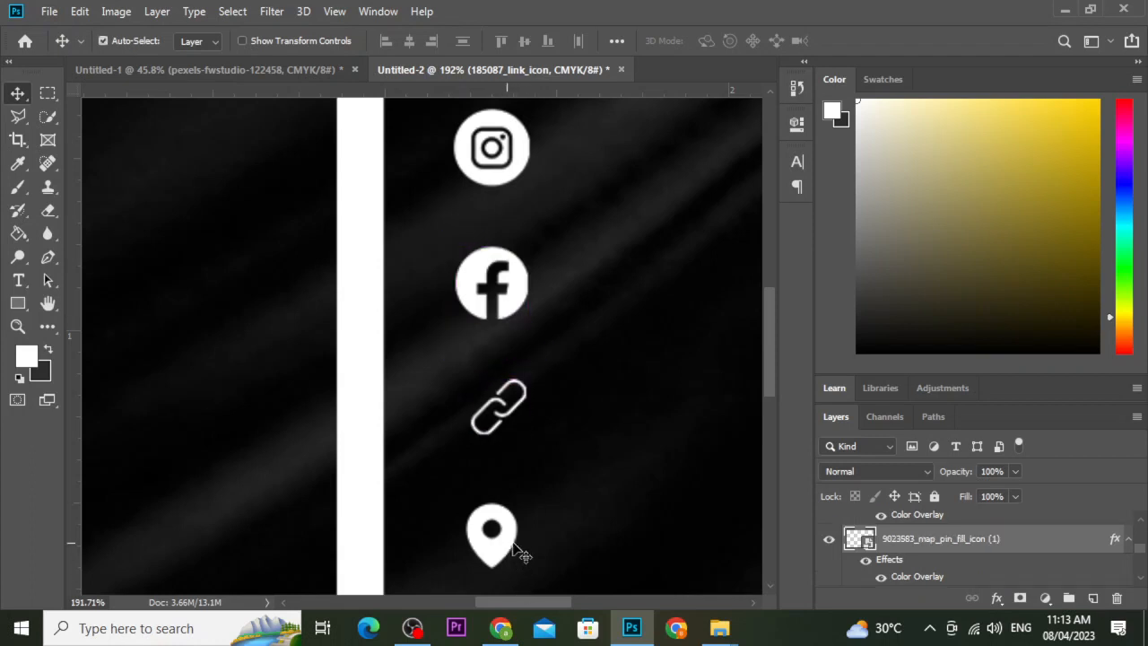
pyautogui.press('ctrl')
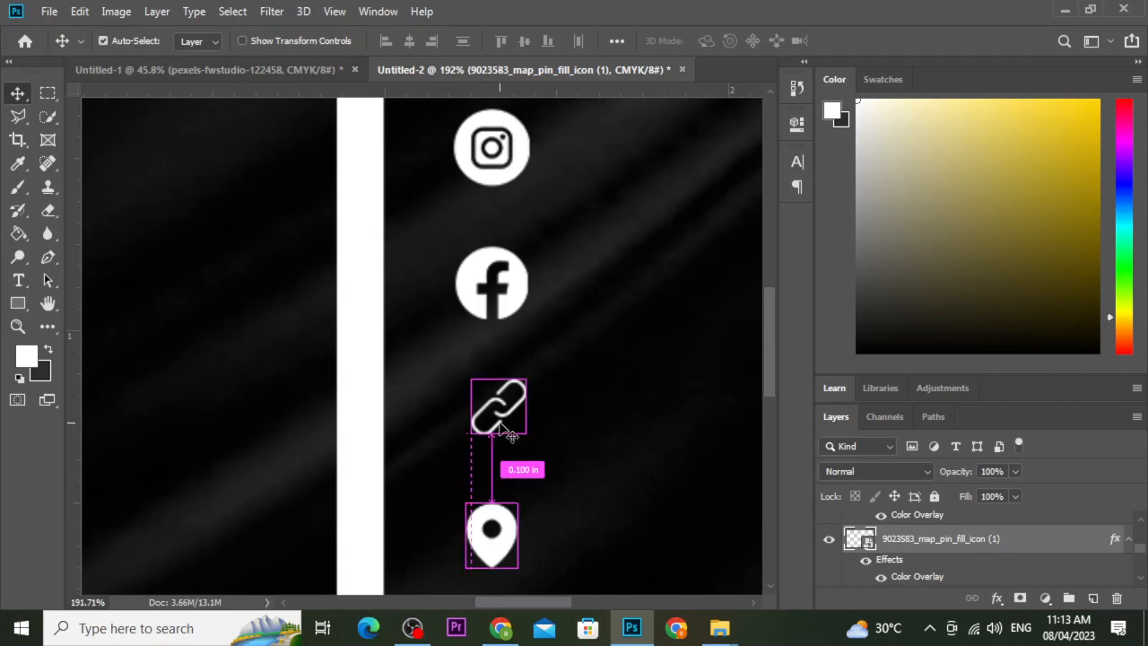
pyautogui.press('ctrl')
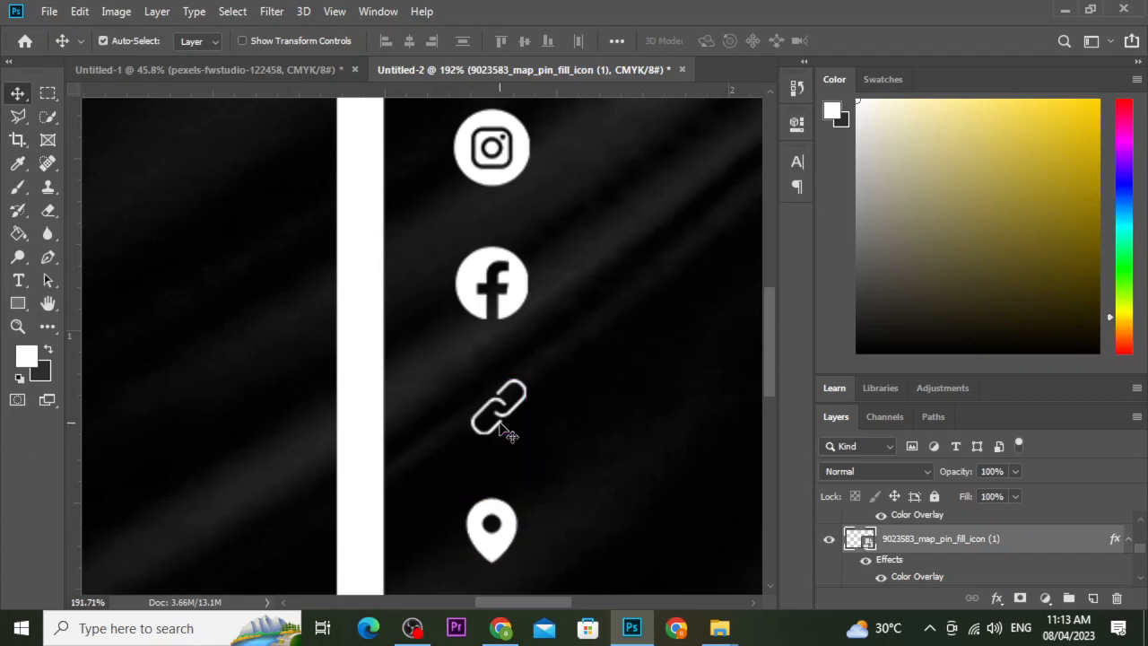
pyautogui.press('Up')
pyautogui.press('Up')
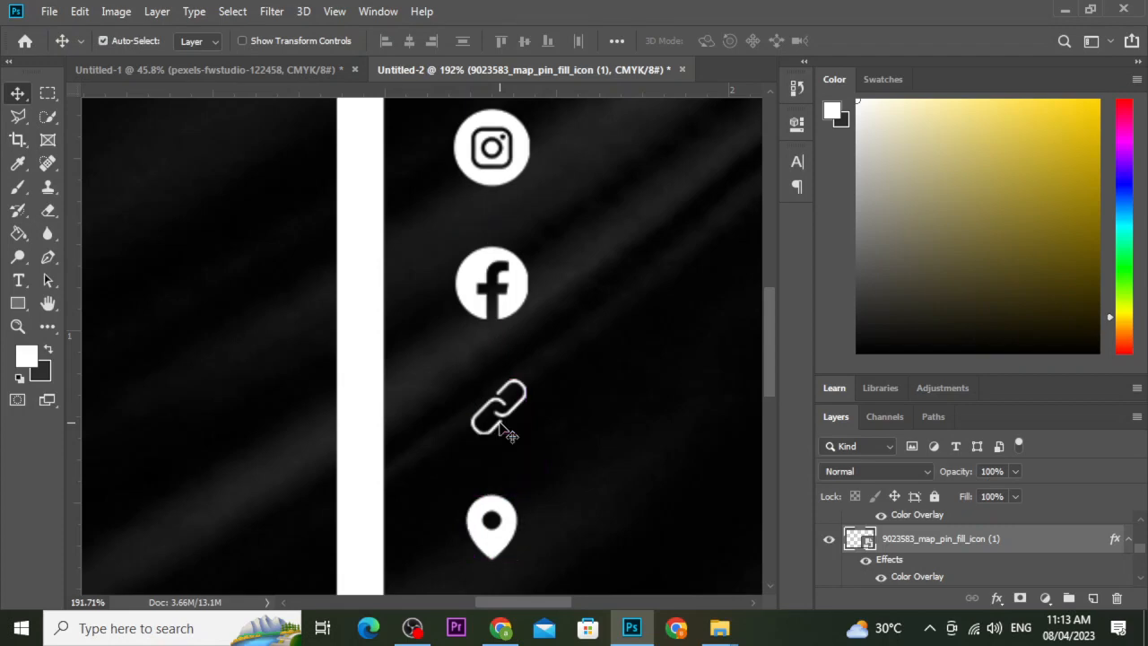
pyautogui.scroll(-5, 597, 396)
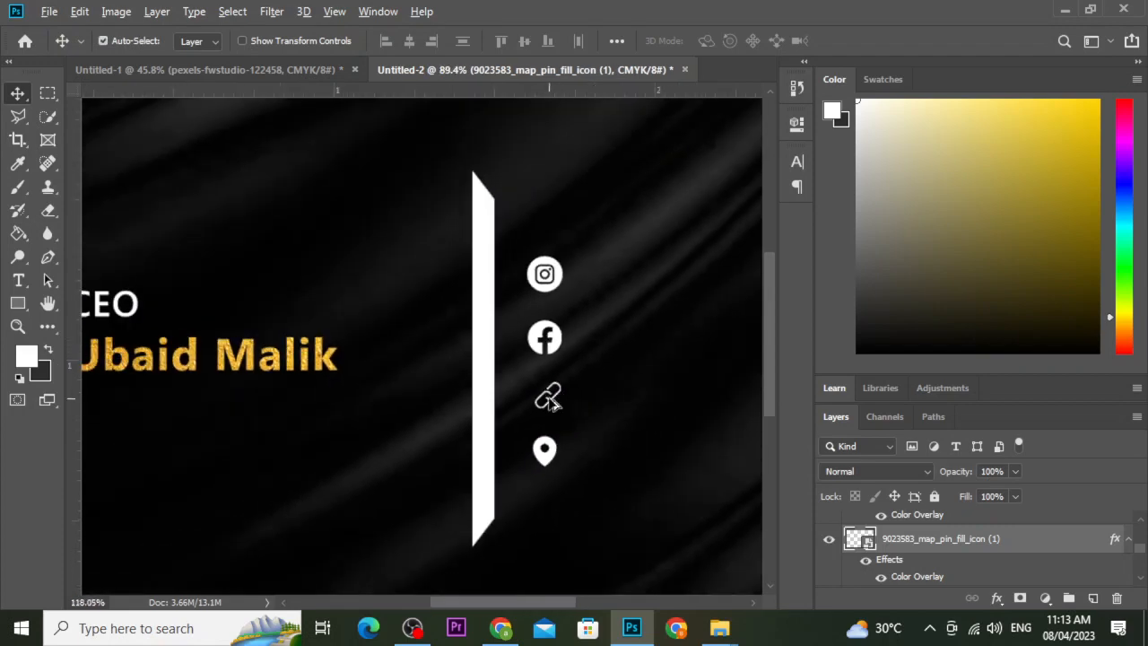
pyautogui.scroll(5, 555, 397)
# Shift the link icon left into line with the other icons.
pyautogui.click(554, 404)
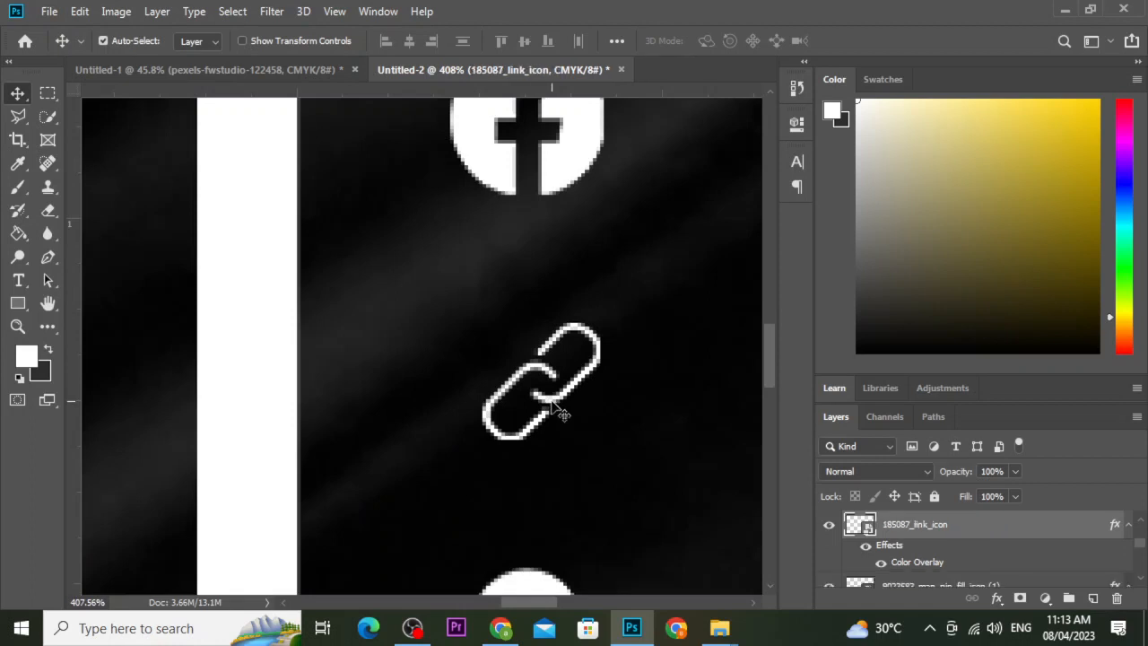
pyautogui.press('Left')
pyautogui.press('Left')
pyautogui.press('Left')
pyautogui.scroll(-6, 553, 406)
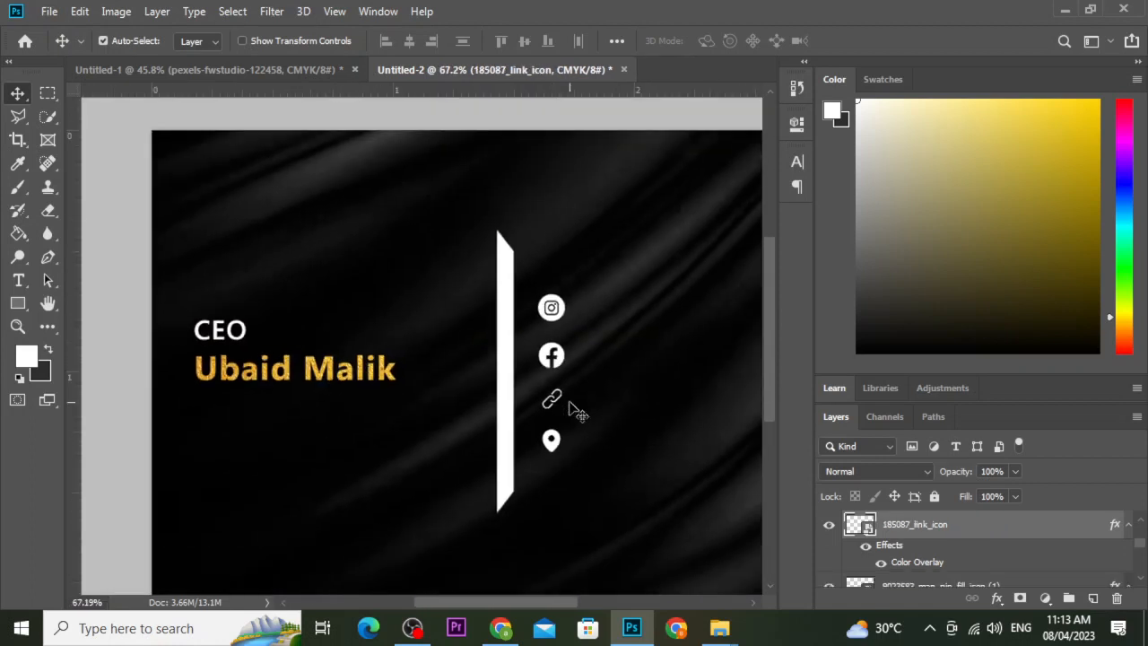
pyautogui.scroll(-2, 578, 412)
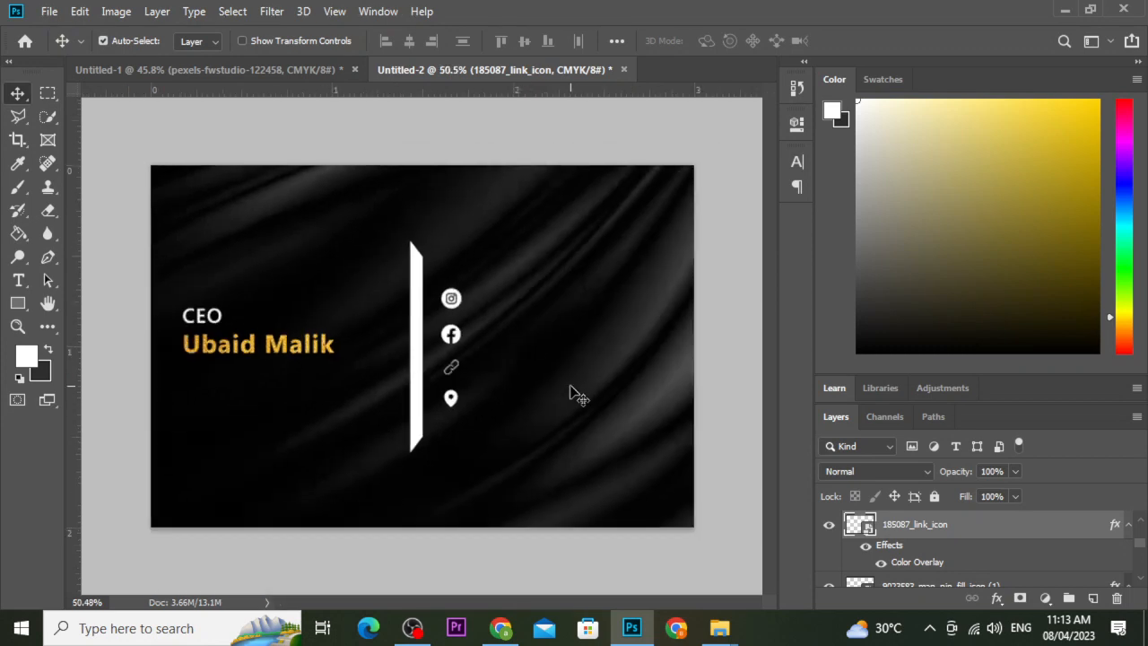
pyautogui.scroll(1, 529, 344)
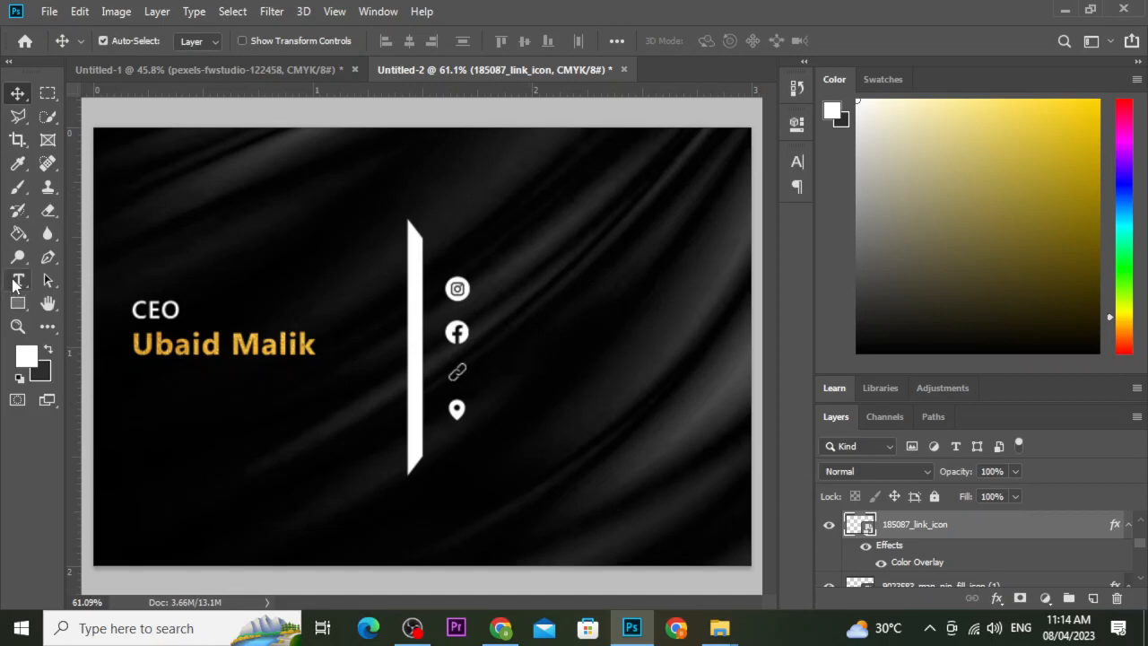
pyautogui.click(184, 317)
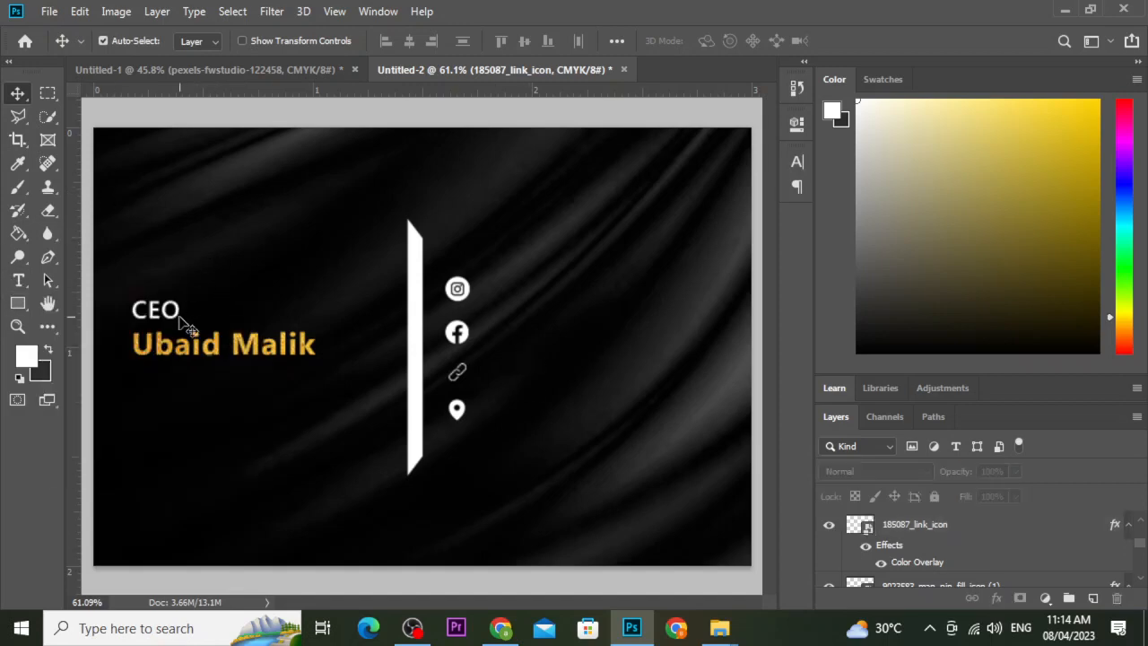
pyautogui.moveTo(157, 309); pyautogui.dragTo(525, 303)
pyautogui.doubleClick(518, 292)
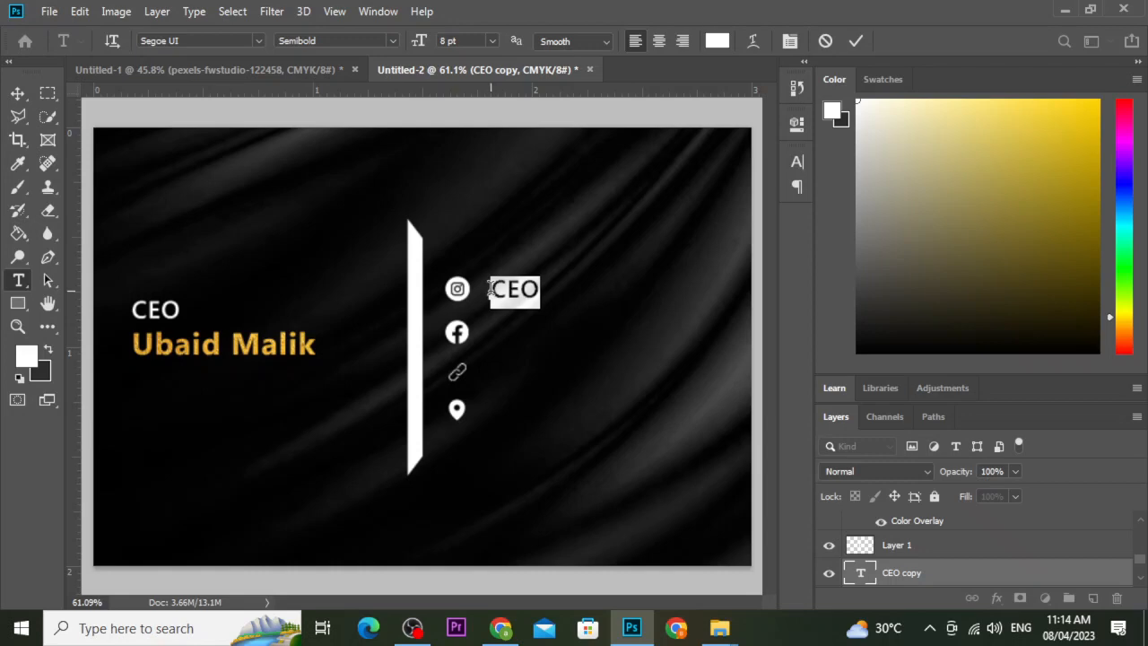
pyautogui.write('@')
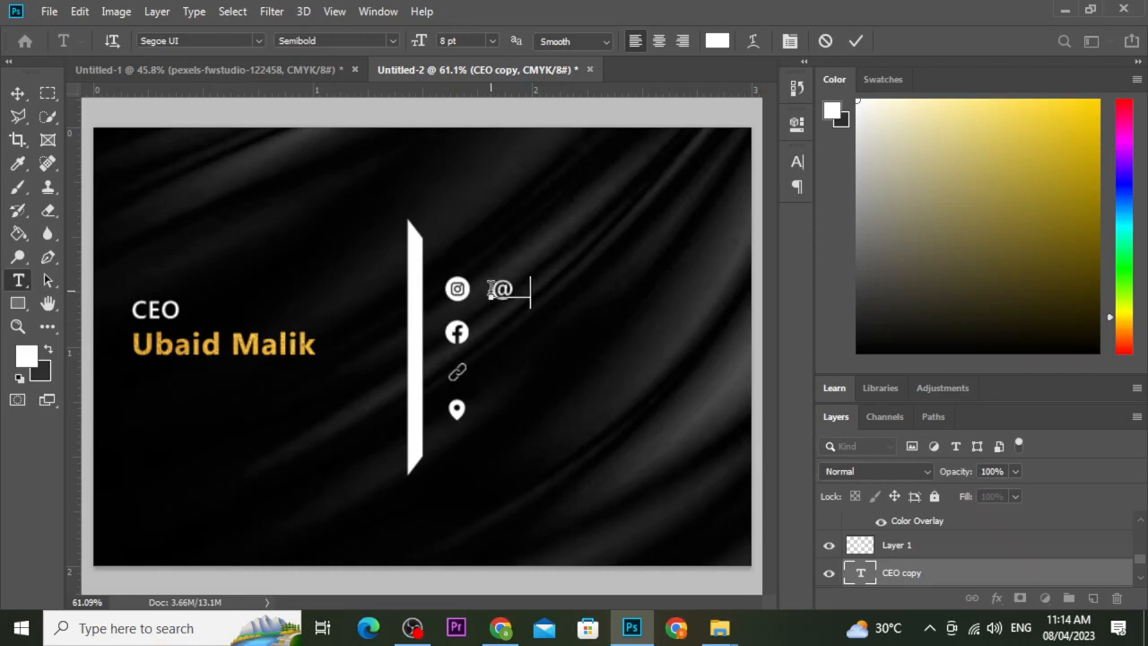
pyautogui.write('baso')
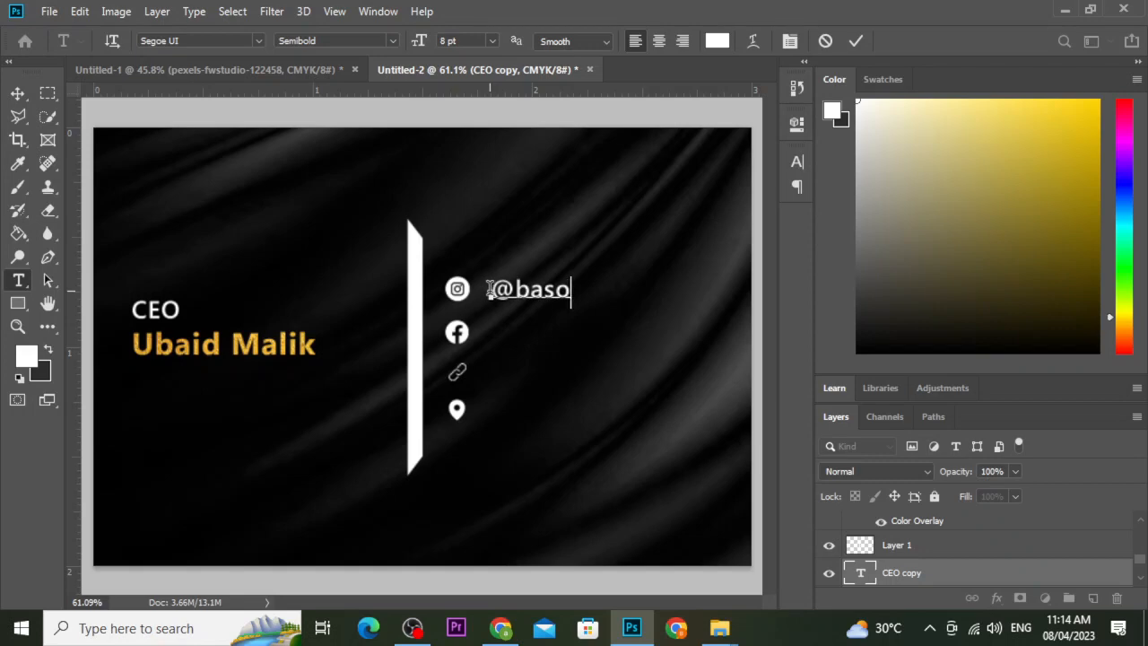
pyautogui.write('textile')
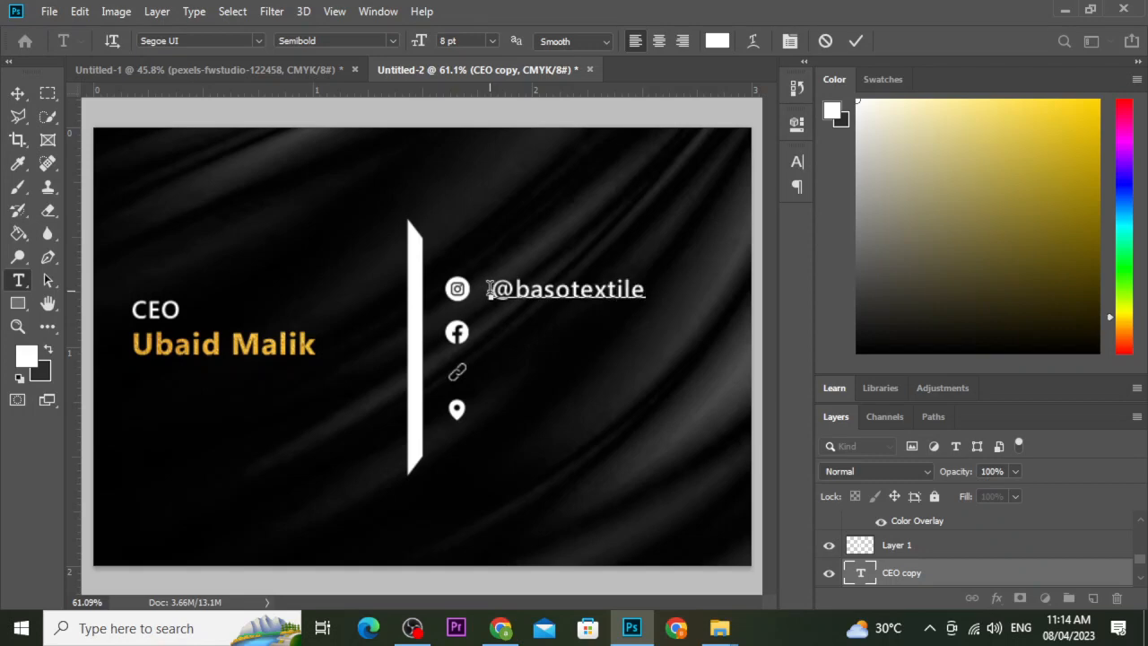
pyautogui.click(856, 40)
pyautogui.press('v')
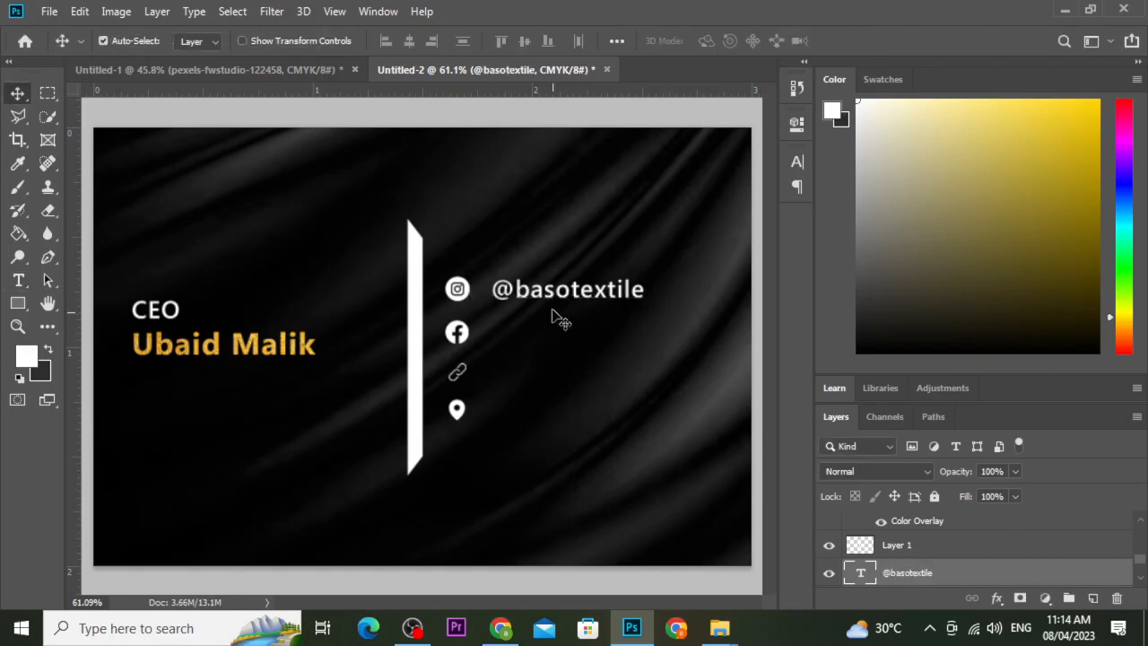
pyautogui.scroll(-1, 565, 303)
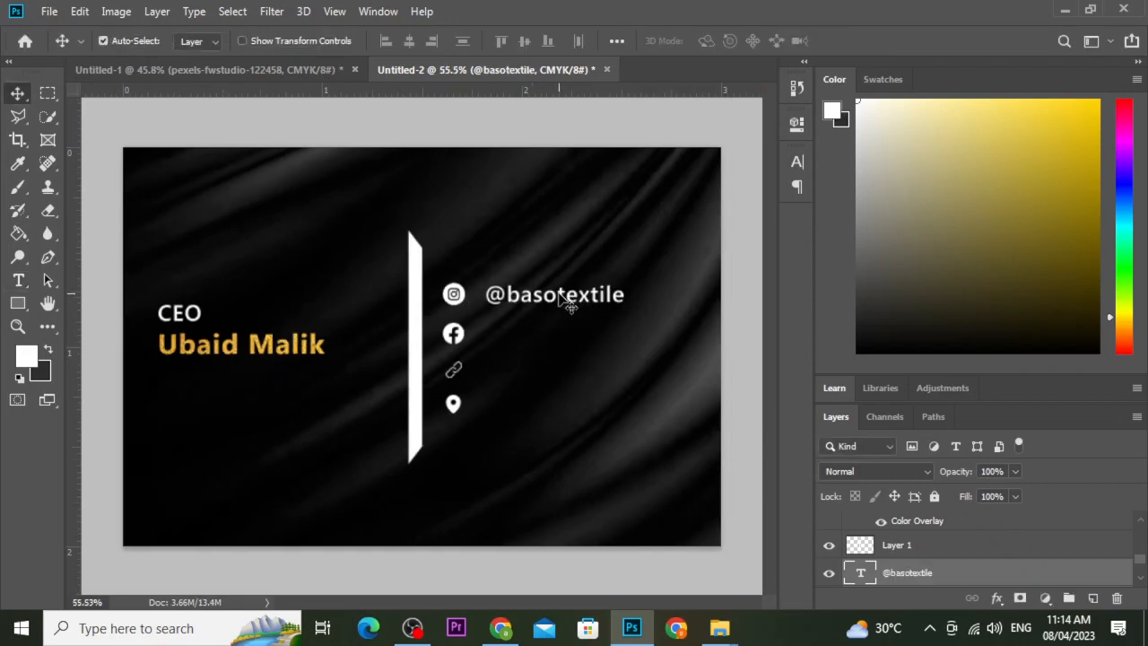
pyautogui.press('Tab')
pyautogui.scroll(1, 810, 287)
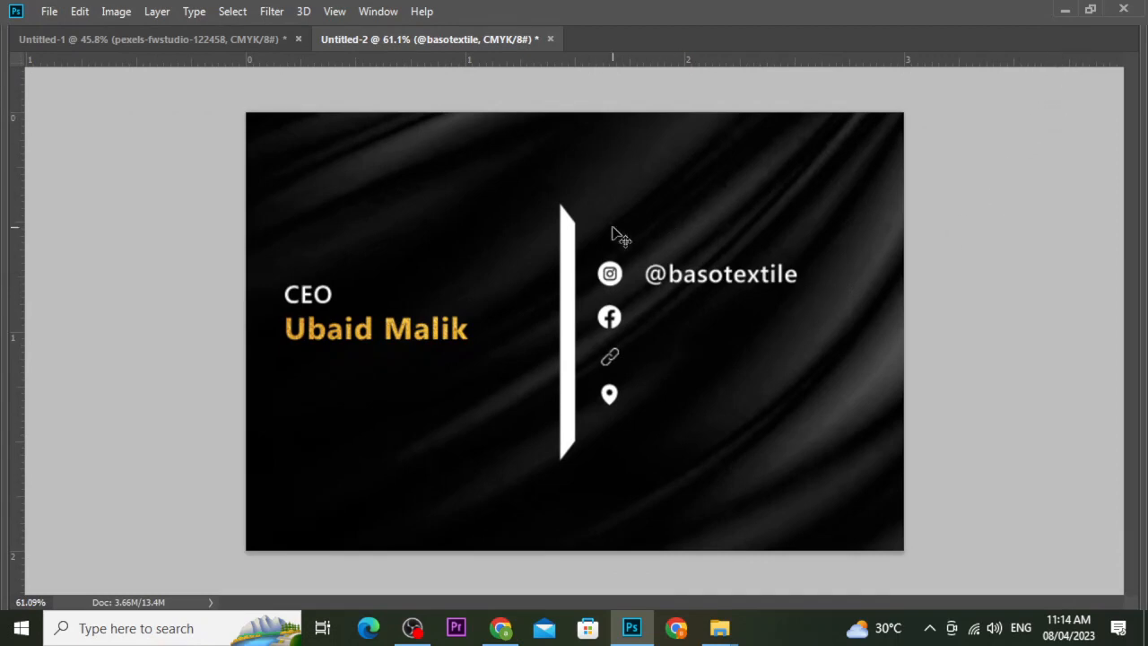
pyautogui.press('Tab')
pyautogui.doubleClick(574, 296)
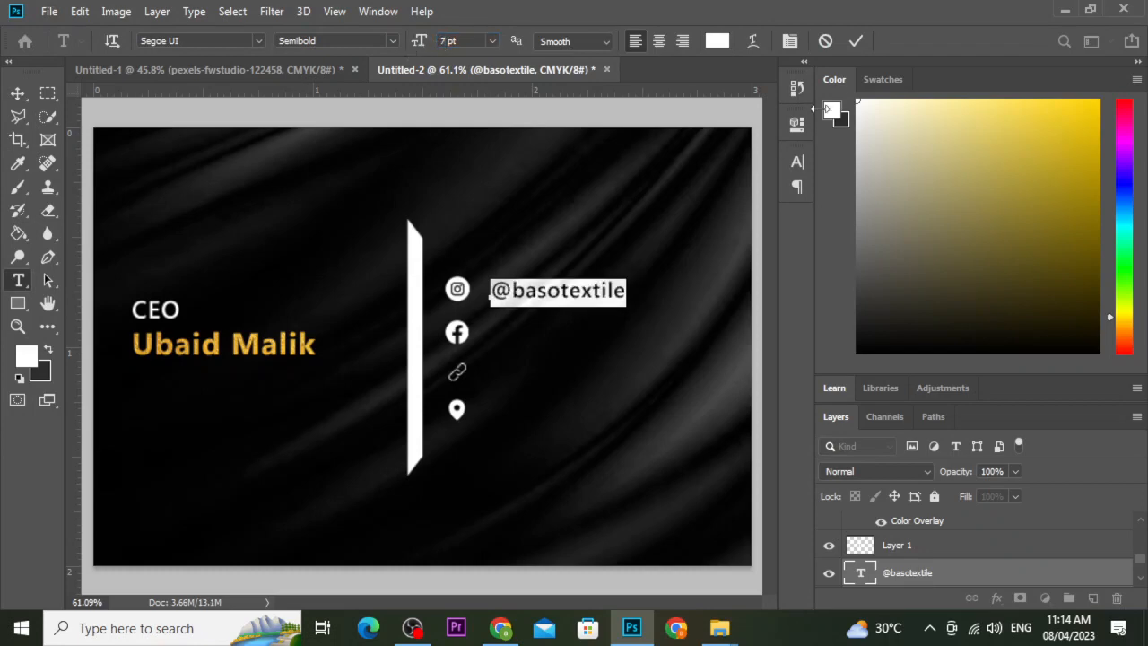
pyautogui.click(855, 40)
pyautogui.press('v')
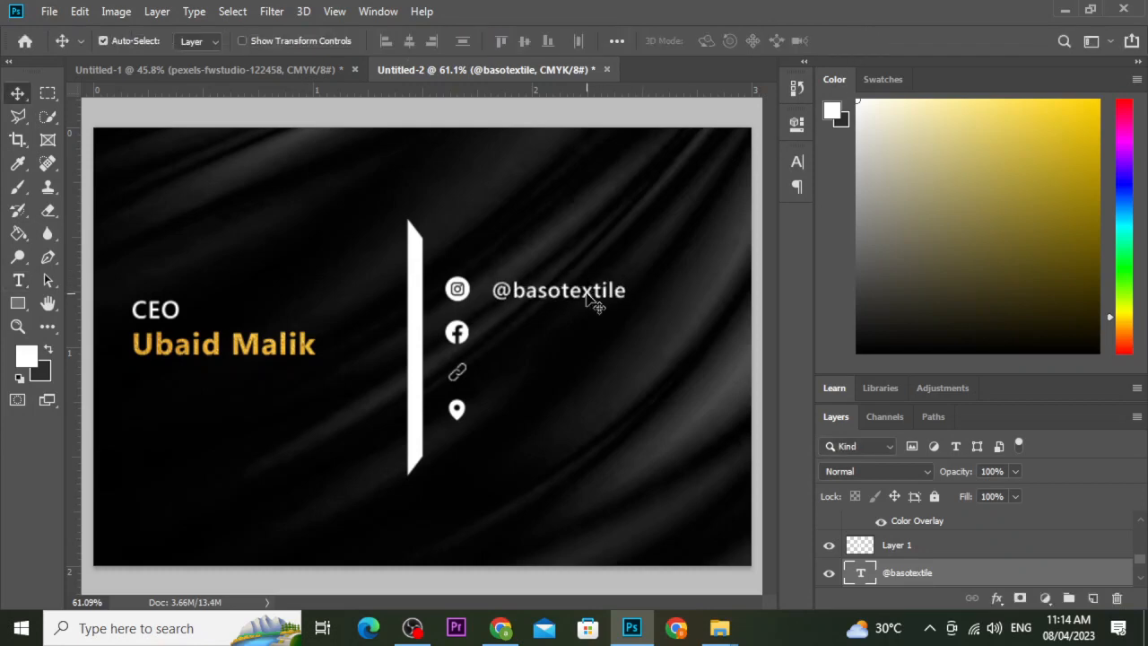
pyautogui.press('Left')
pyautogui.press('Up')
pyautogui.press('Up')
pyautogui.press('Left')
pyautogui.press('Left')
pyautogui.press('Left')
pyautogui.press('Up')
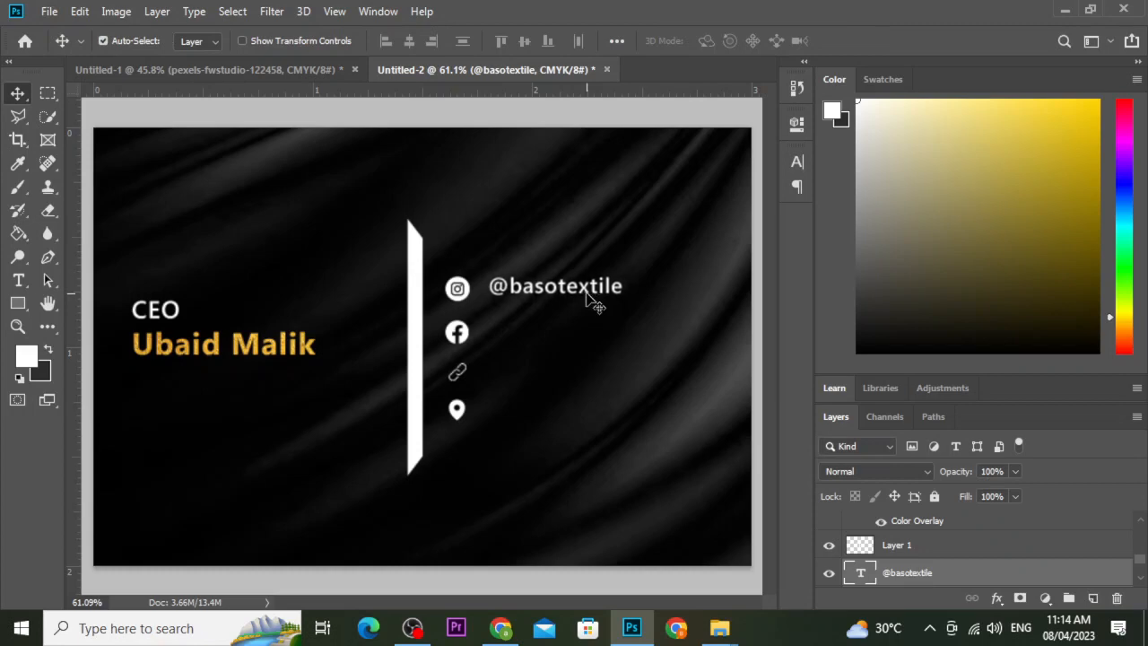
pyautogui.press('Left')
pyautogui.press('Left')
# Duplicate the handle twice, placing copies beside the Facebook icon and on the link row.
pyautogui.keyDown('alt'); pyautogui.moveTo(585, 291); pyautogui.dragTo(584, 292); pyautogui.keyUp('alt')
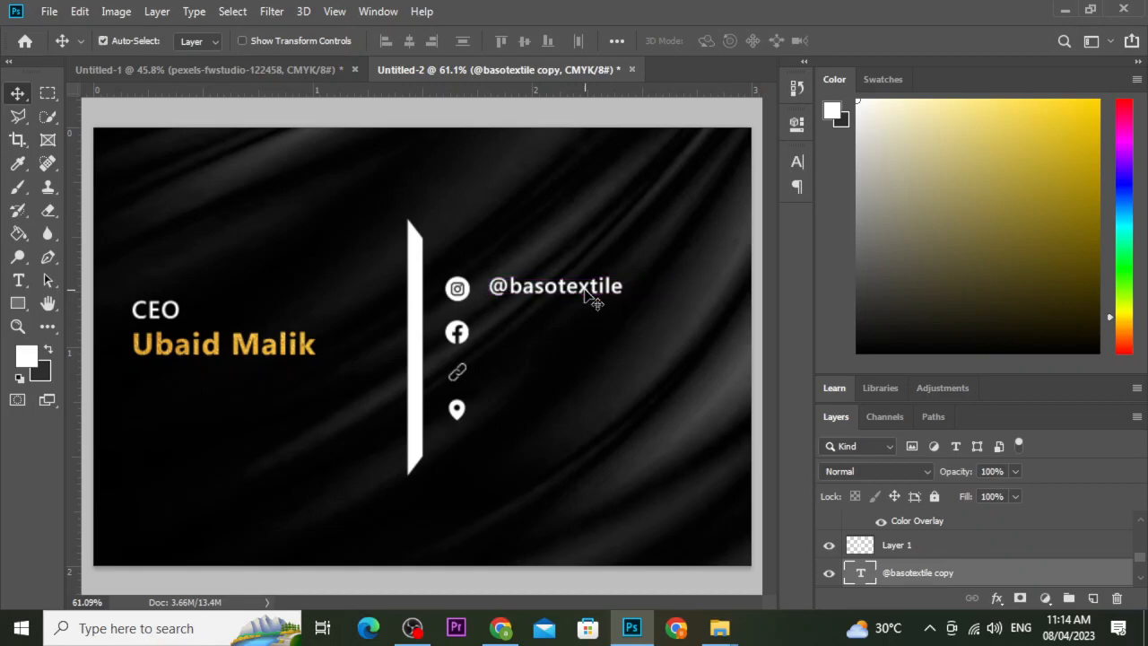
pyautogui.hotkey('shift', 'Down')
pyautogui.hotkey('shift', 'Down')
pyautogui.hotkey('shift', 'Down')
pyautogui.hotkey('shift', 'Down')
pyautogui.hotkey('shift', 'Down')
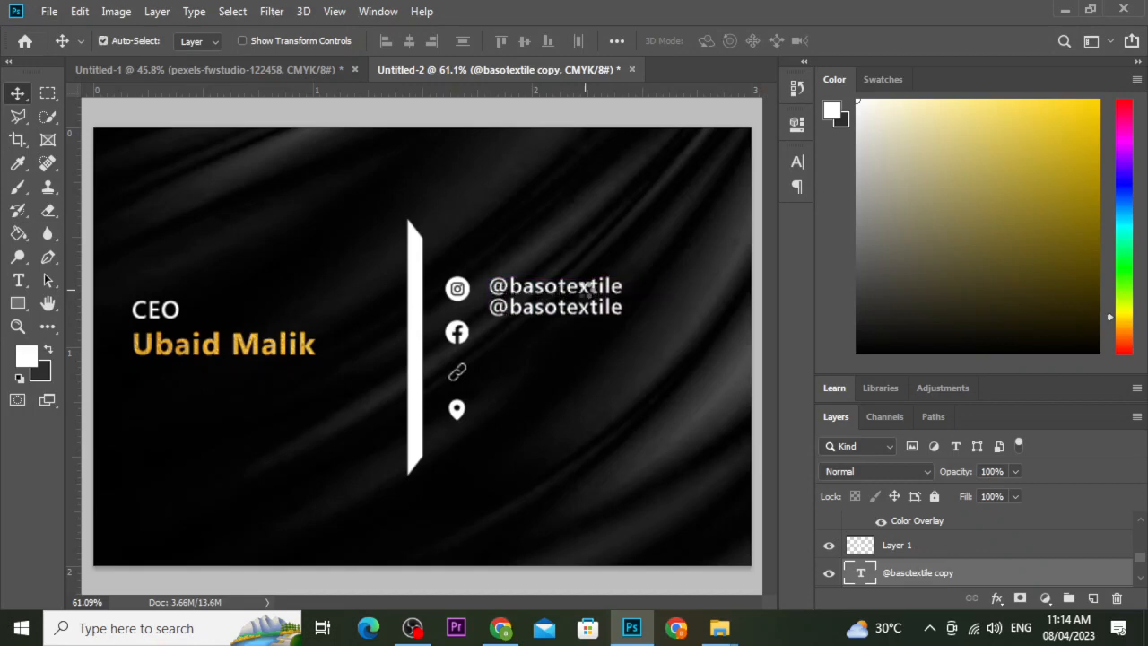
pyautogui.hotkey('shift', 'Down')
pyautogui.hotkey('shift', 'Down')
pyautogui.hotkey('shift', 'Down')
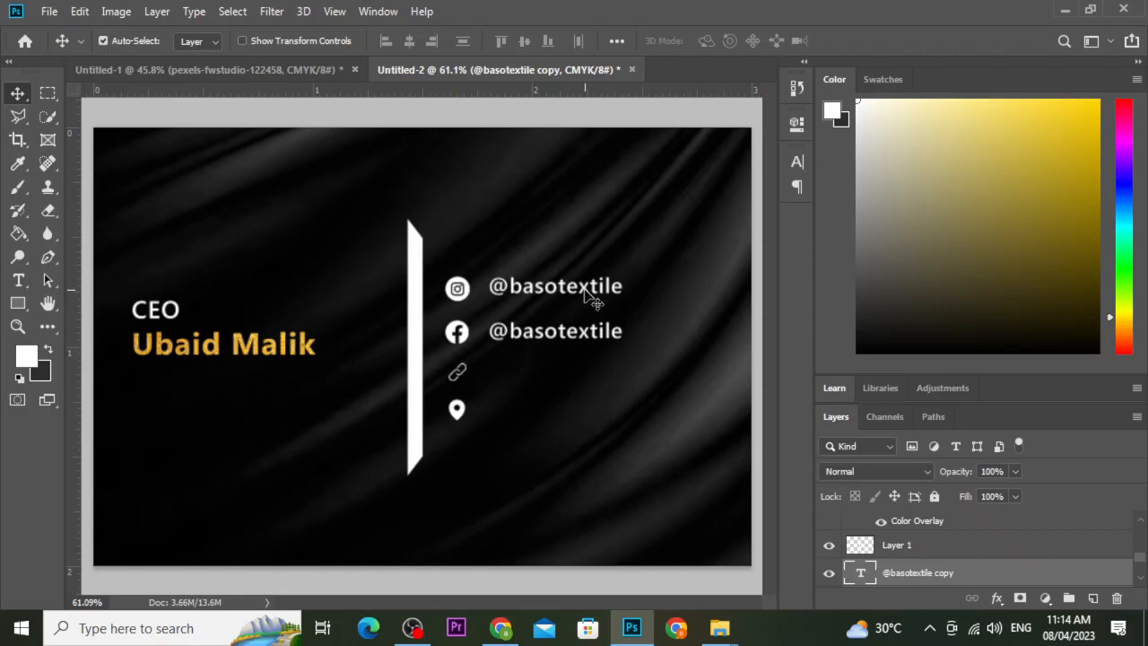
pyautogui.hotkey('ctrl', 'j')
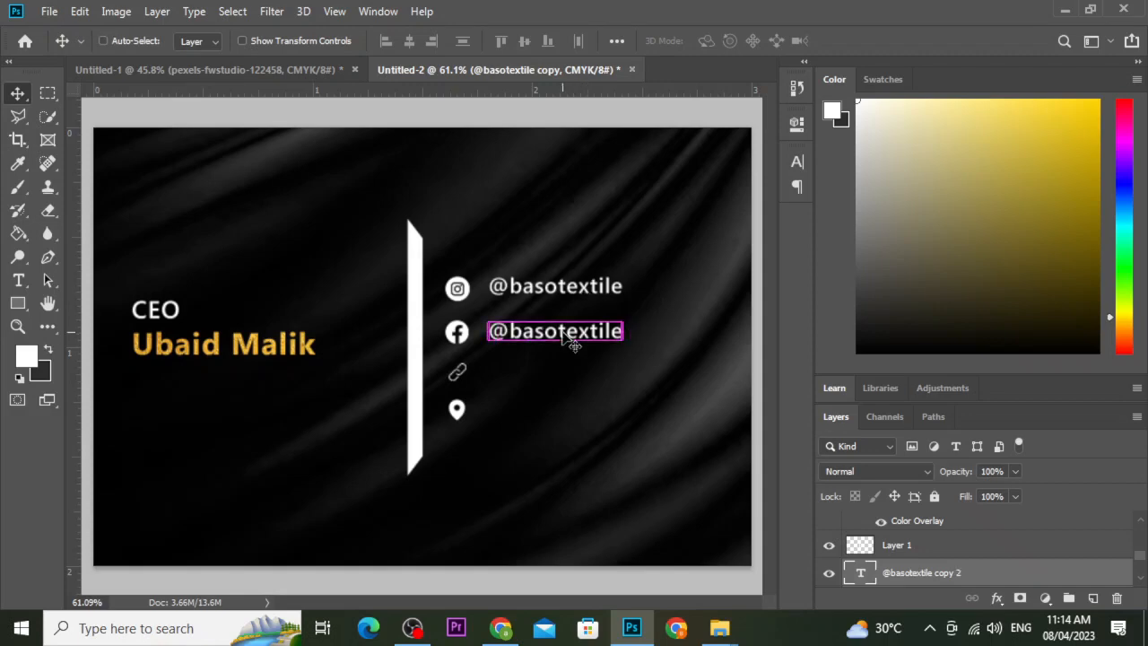
pyautogui.press('Down')
pyautogui.press('Down')
pyautogui.press('Down')
pyautogui.press('Down')
pyautogui.press('Down')
pyautogui.press('Down')
pyautogui.press('Down')
pyautogui.press('Down')
pyautogui.press('Down')
pyautogui.press('Down')
pyautogui.press('Down')
pyautogui.press('Down')
pyautogui.press('Down')
pyautogui.press('Down')
pyautogui.press('Down')
pyautogui.press('Down')
pyautogui.press('Down')
pyautogui.press('Down')
pyautogui.press('Down')
pyautogui.press('Down')
pyautogui.press('Down')
pyautogui.press('Down')
pyautogui.press('Down')
pyautogui.press('Down')
pyautogui.press('Down')
pyautogui.press('Down')
pyautogui.press('Down')
pyautogui.press('Down')
pyautogui.press('Down')
pyautogui.press('Down')
pyautogui.press('Down')
pyautogui.press('Down')
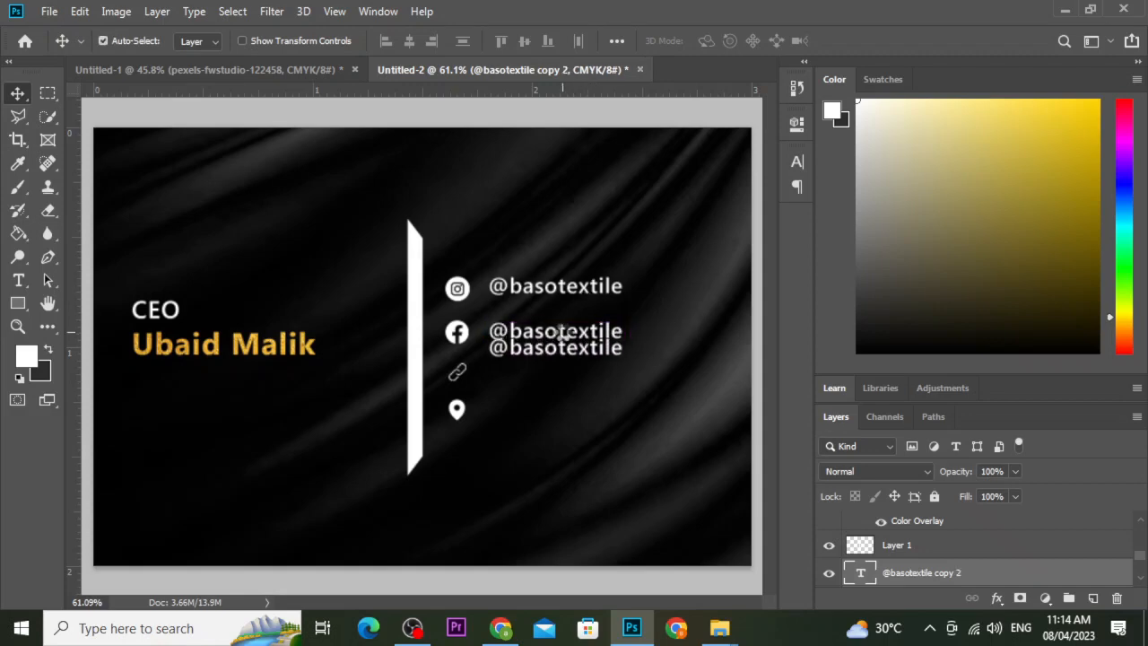
pyautogui.press('Down')
pyautogui.press('Down')
pyautogui.press('Down')
pyautogui.press('Down')
pyautogui.press('Down')
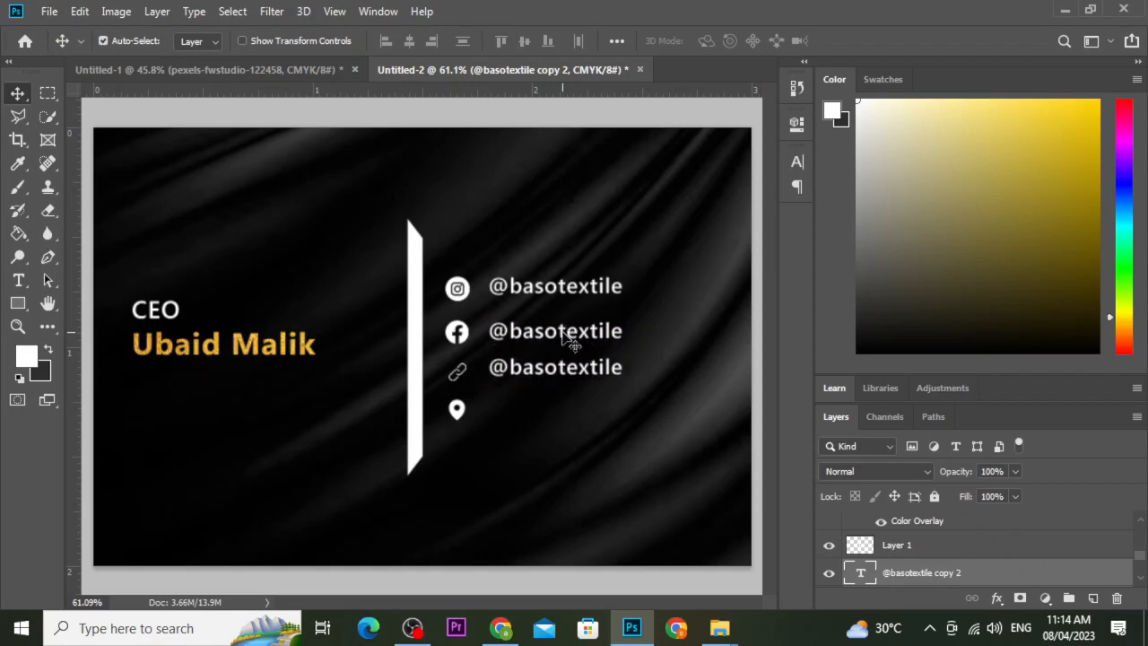
pyautogui.press('t')
pyautogui.click(553, 377)
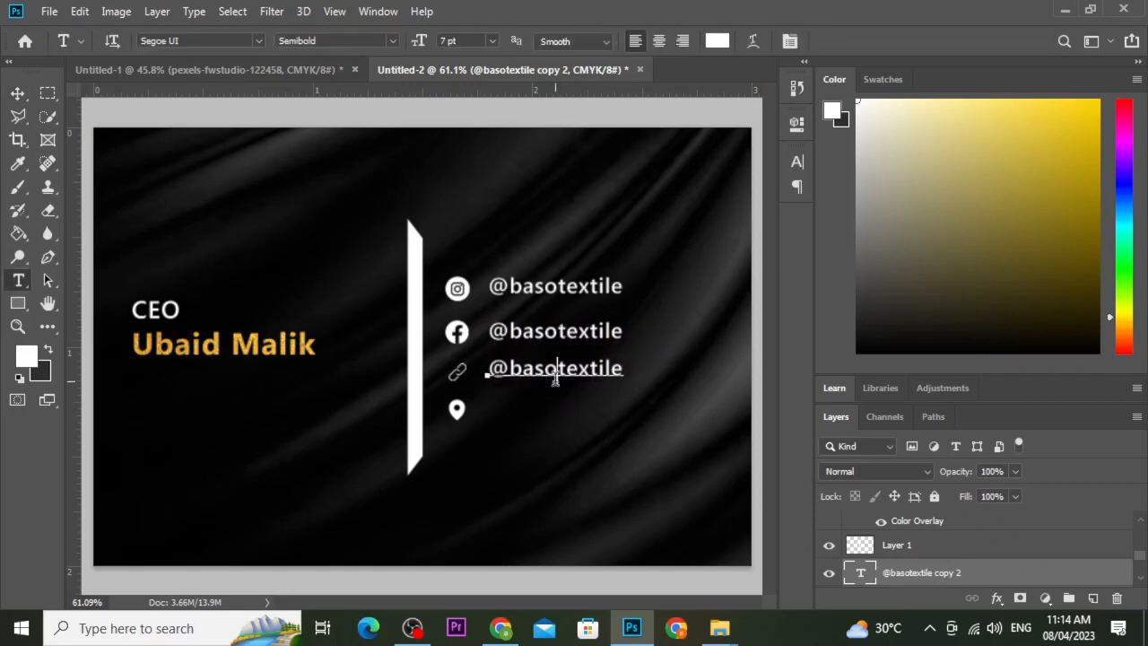
pyautogui.hotkey('ctrl', 'a')
pyautogui.write('w')
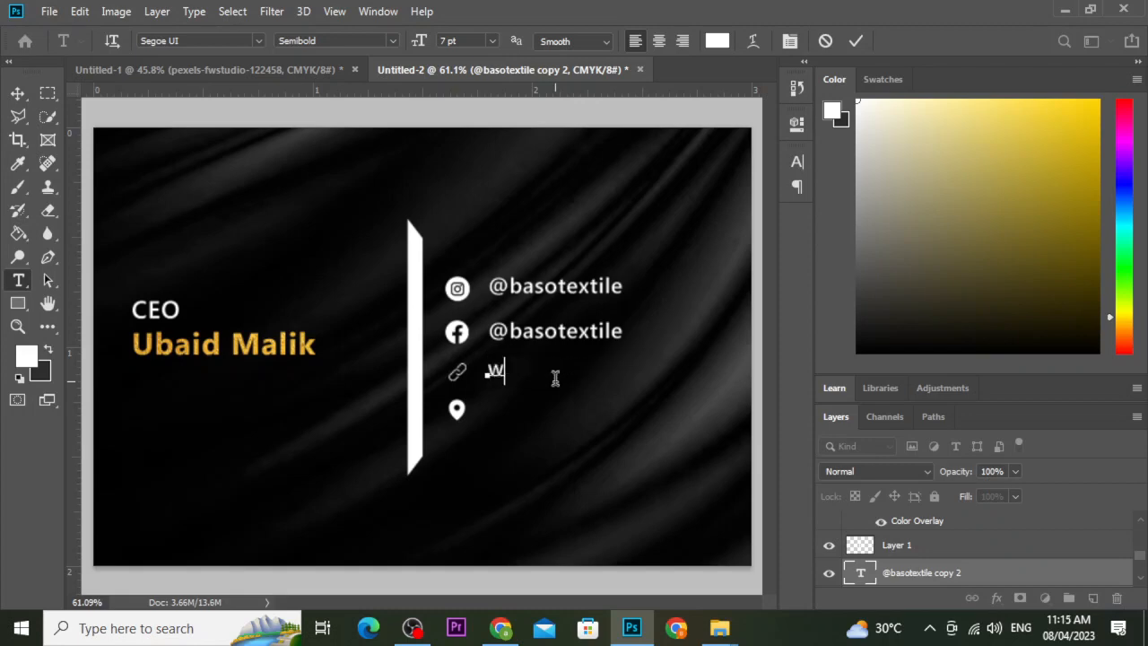
pyautogui.write('ww.basotect')
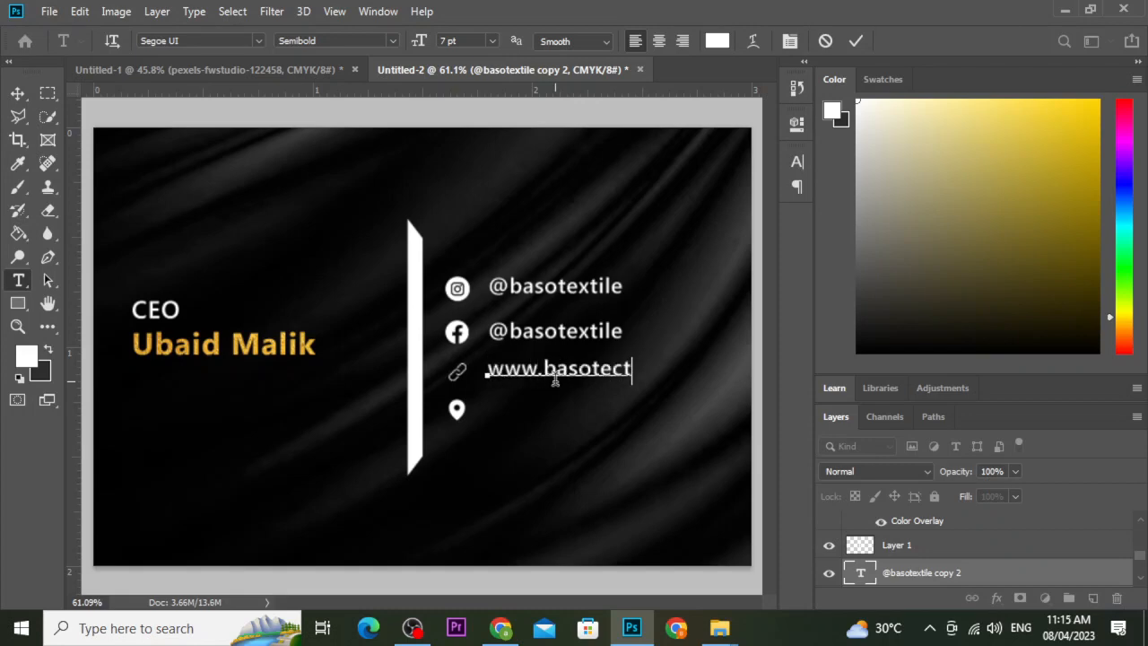
pyautogui.press('BackSpace')
pyautogui.press('BackSpace')
pyautogui.write('xtile.com')
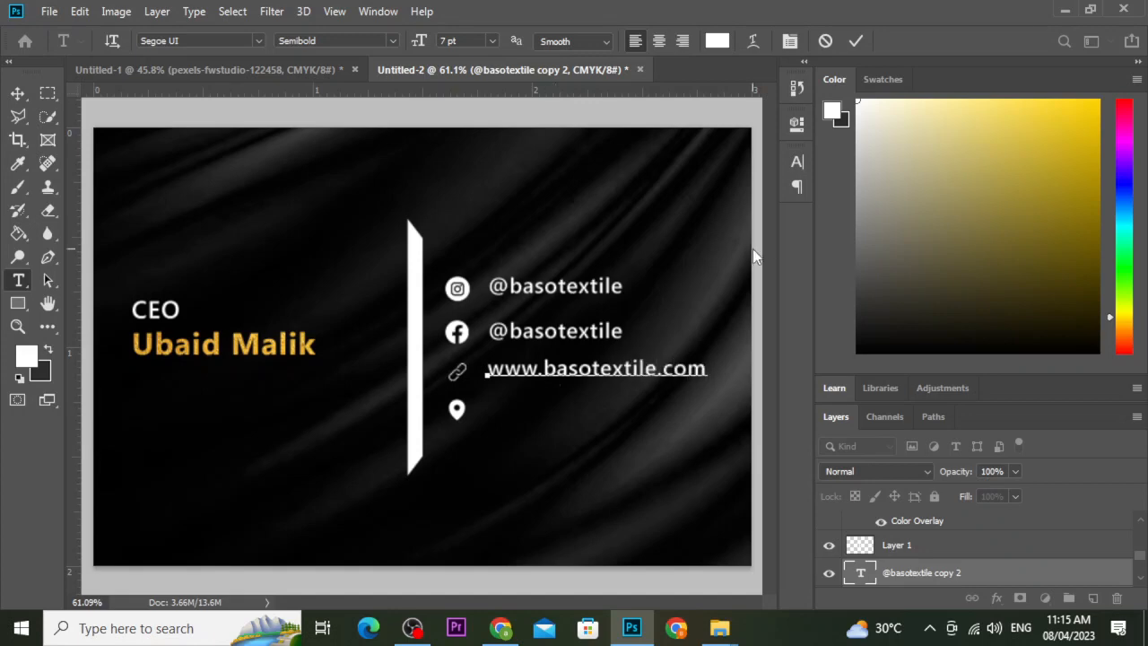
pyautogui.click(858, 39)
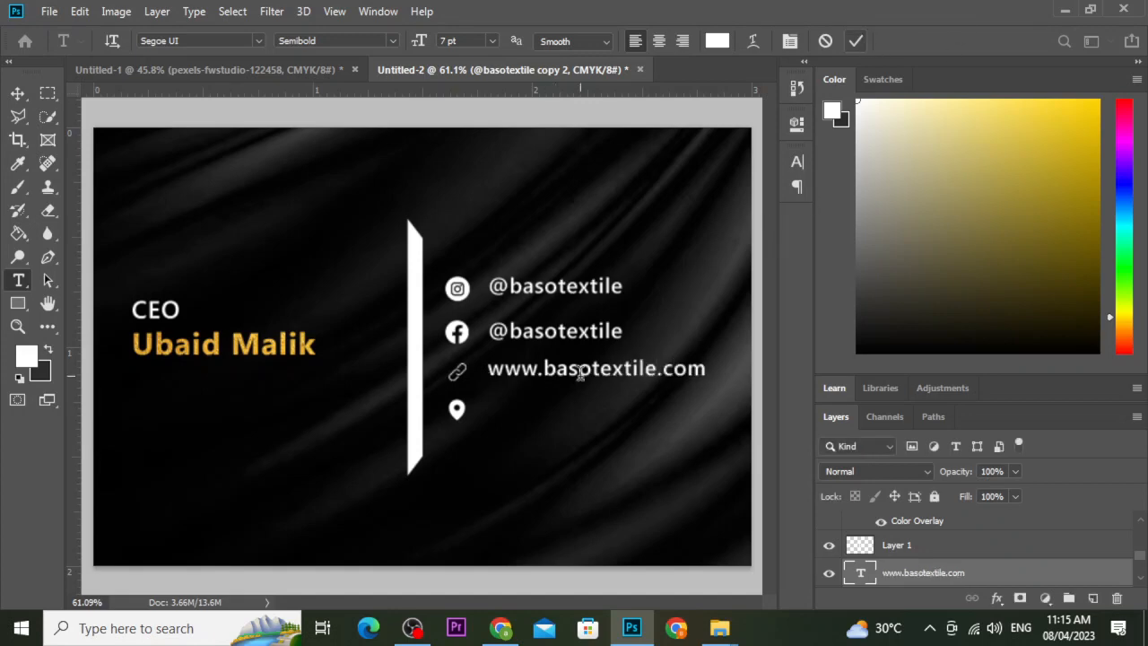
# Duplicate the web address line and move the copy down to the map pin row.
pyautogui.hotkey('ctrl', 'j')
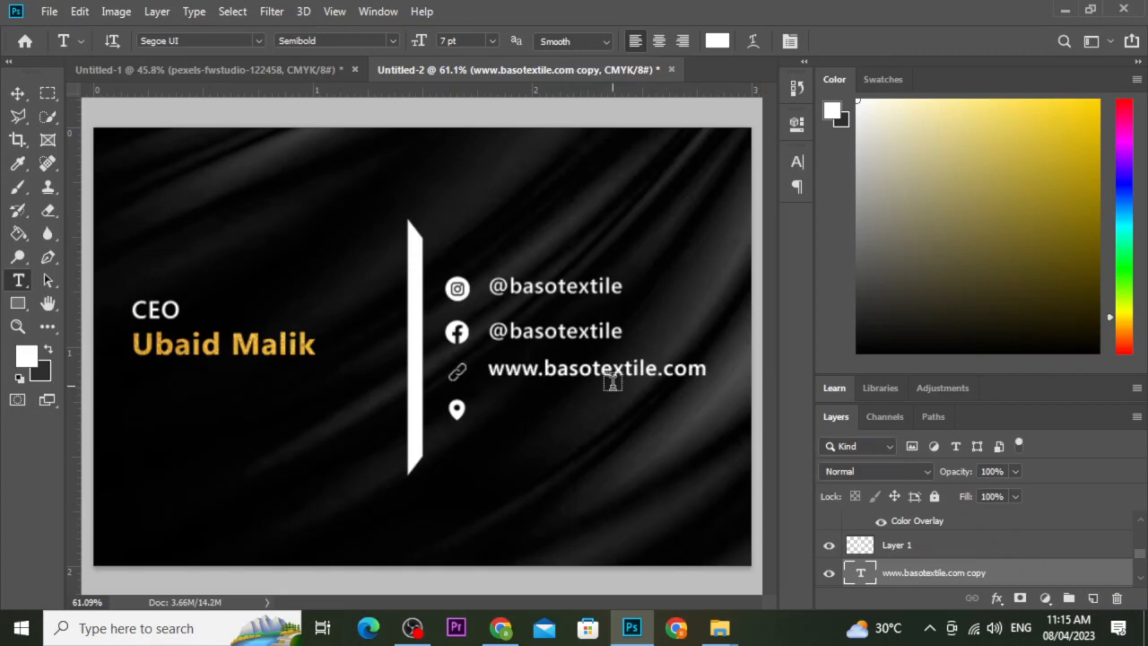
pyautogui.press('v')
pyautogui.press('Down')
pyautogui.press('Down')
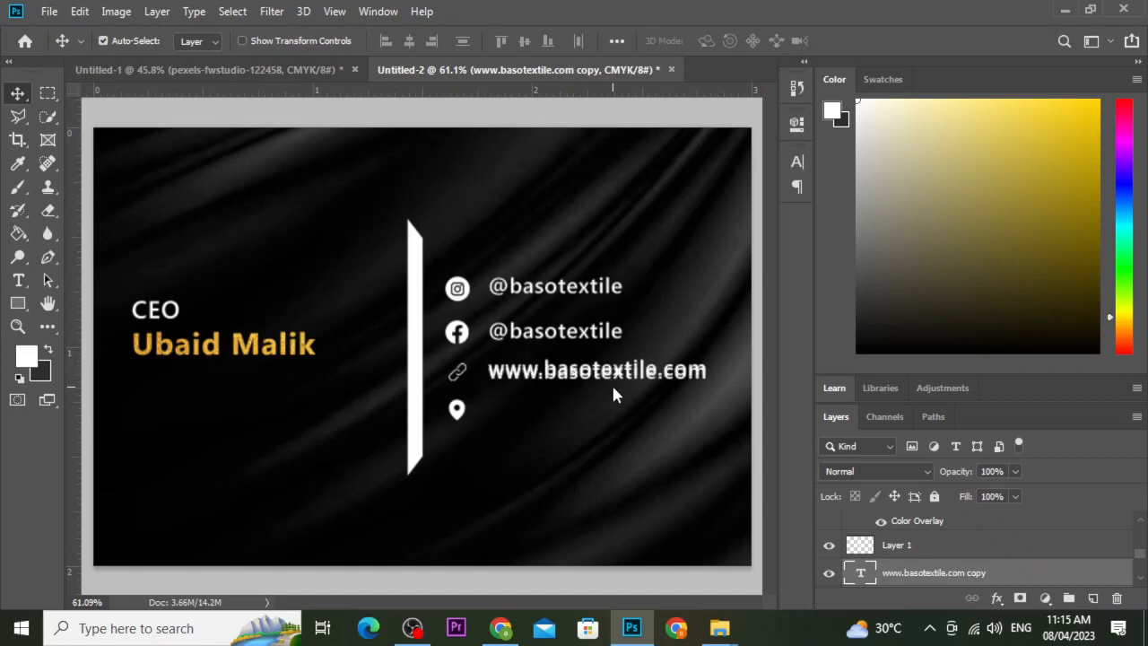
pyautogui.hotkey('shift', 'Down')
pyautogui.hotkey('shift', 'Down')
pyautogui.hotkey('shift', 'Down')
pyautogui.hotkey('shift', 'Down')
pyautogui.hotkey('shift', 'Down')
pyautogui.hotkey('shift', 'Down')
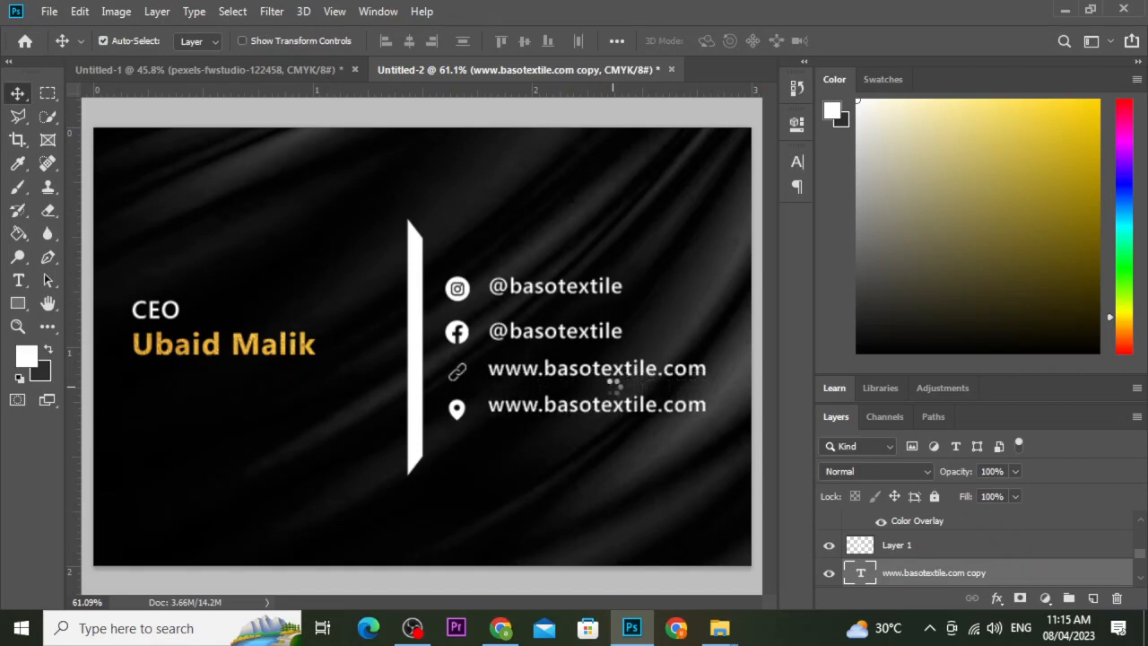
pyautogui.press('Down')
pyautogui.press('Down')
pyautogui.press('Down')
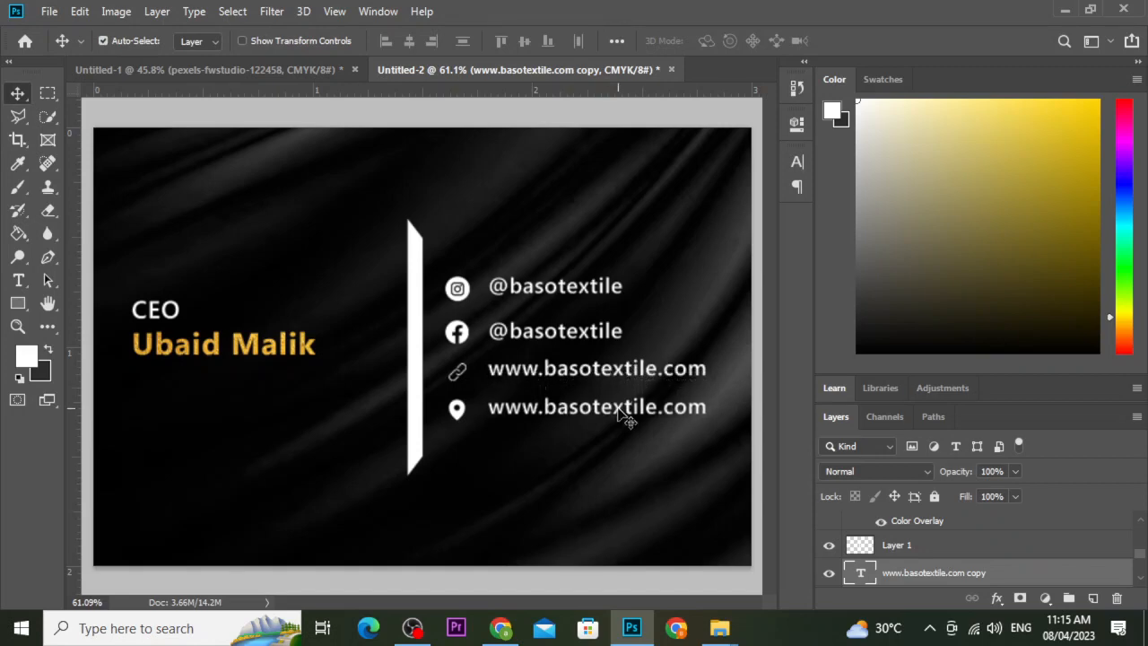
# Replace the copied text with 'Emar Tower Floor #12'.
pyautogui.press('t')
pyautogui.click(611, 409)
pyautogui.doubleClick(611, 409)
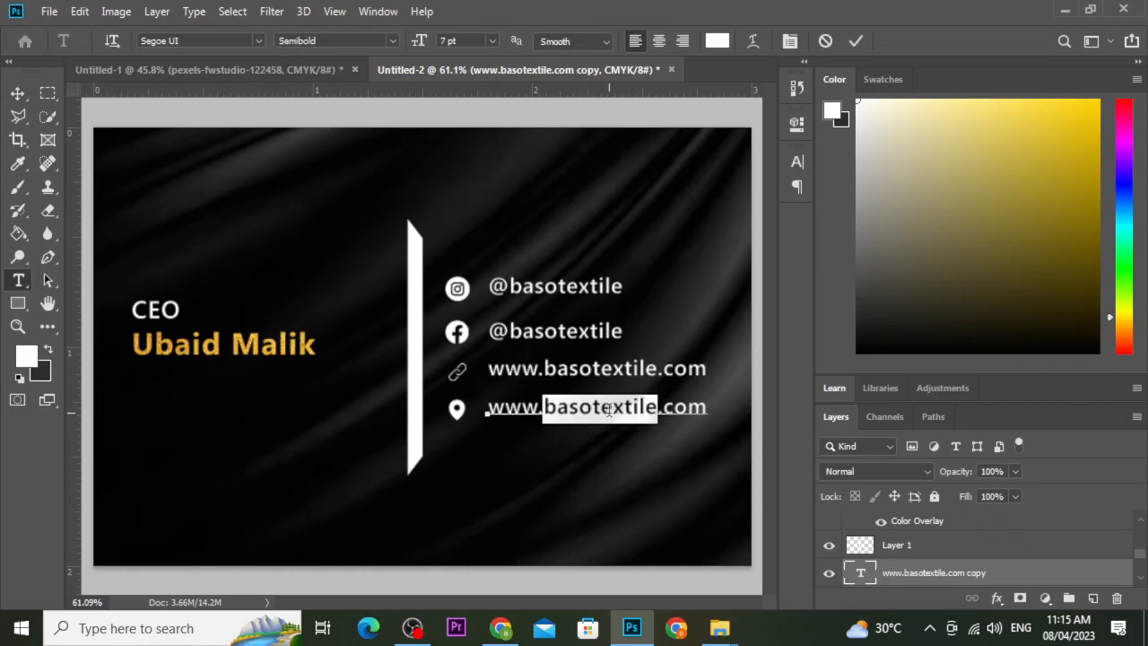
pyautogui.click(611, 409)
pyautogui.click(609, 409)
pyautogui.doubleClick(607, 409)
pyautogui.click(608, 409)
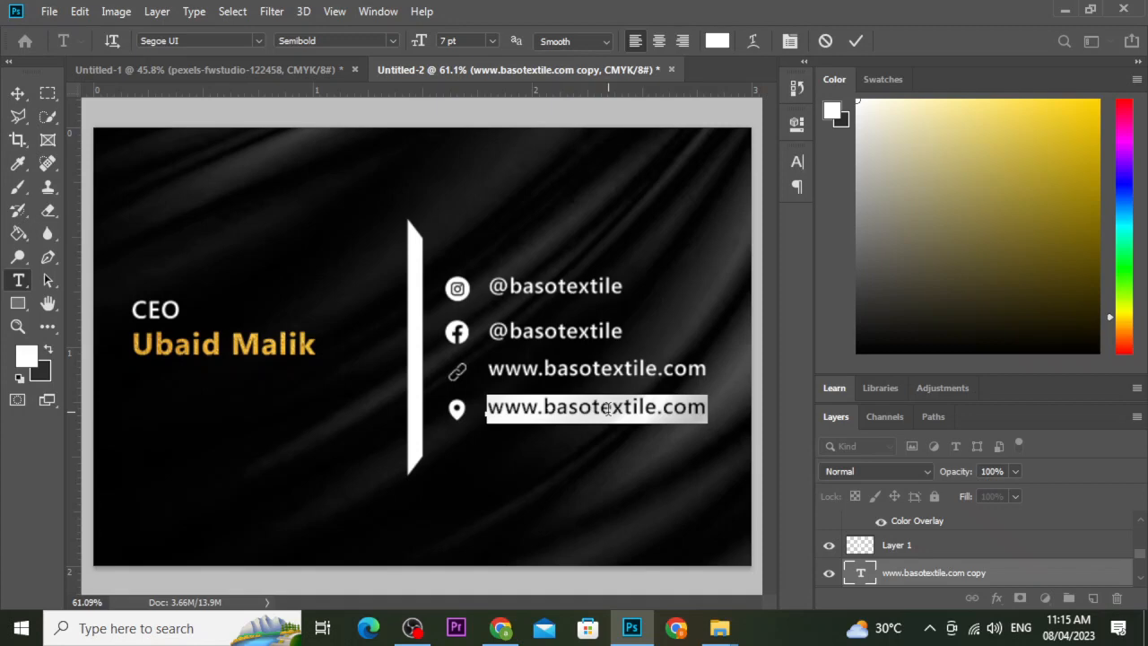
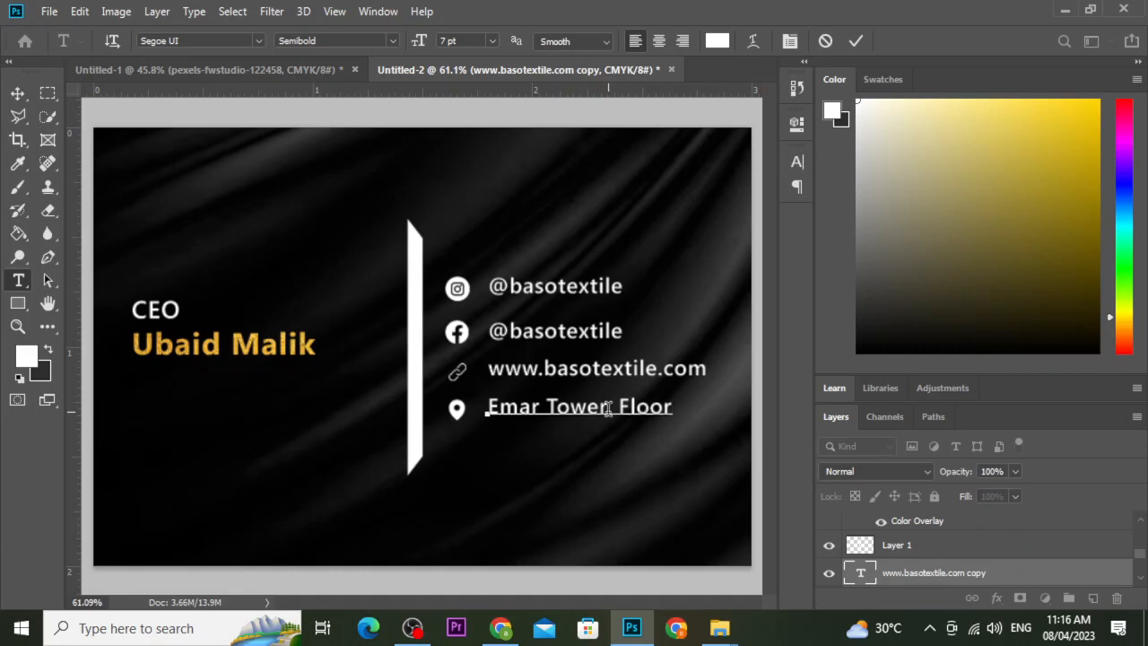
# Add a comma after 'Tower' and nudge the address line down slightly.
pyautogui.click(608, 408)
pyautogui.write(',')
pyautogui.click(856, 40)
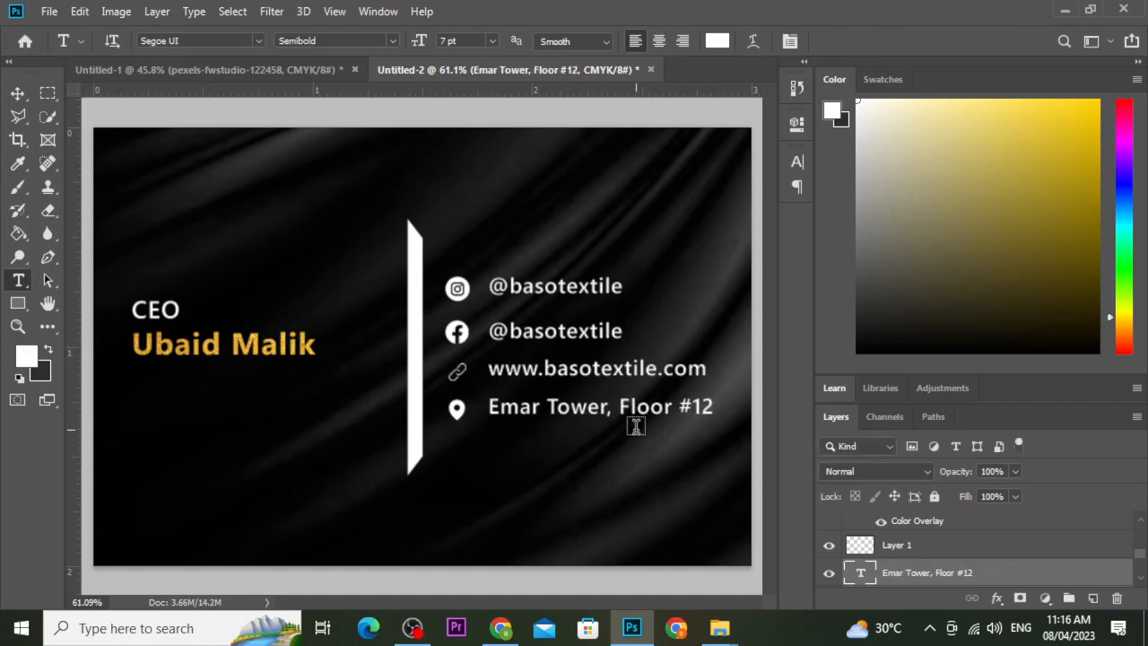
pyautogui.press('v')
pyautogui.press('Down')
pyautogui.press('Down')
pyautogui.press('Down')
pyautogui.press('Down')
pyautogui.press('Down')
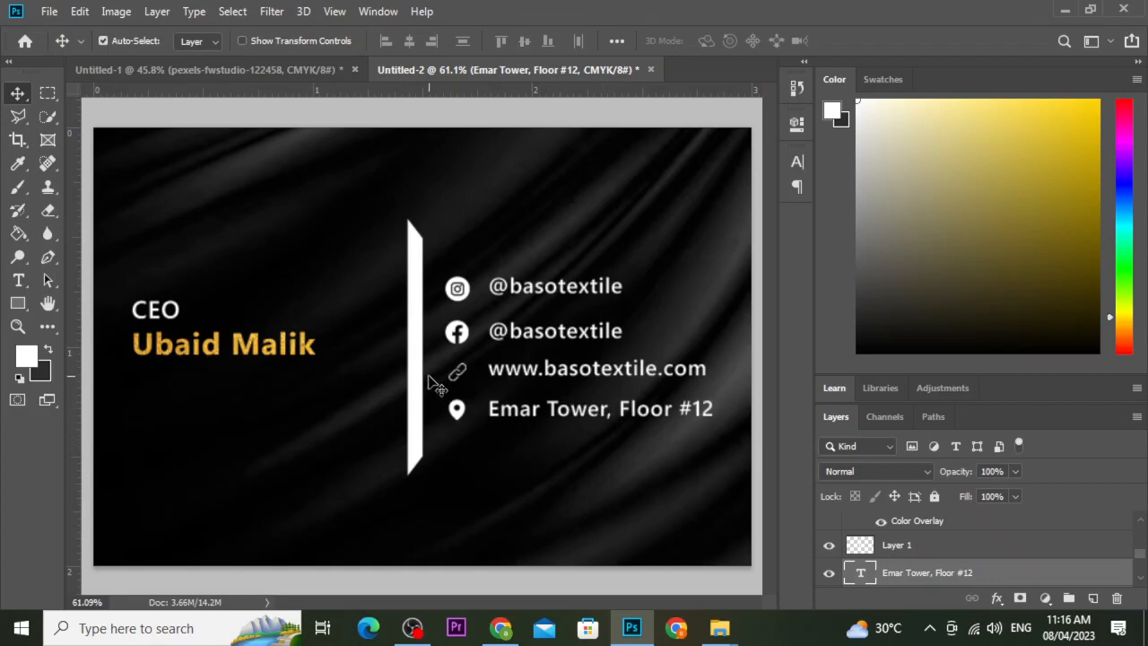
pyautogui.scroll(-3, 436, 385)
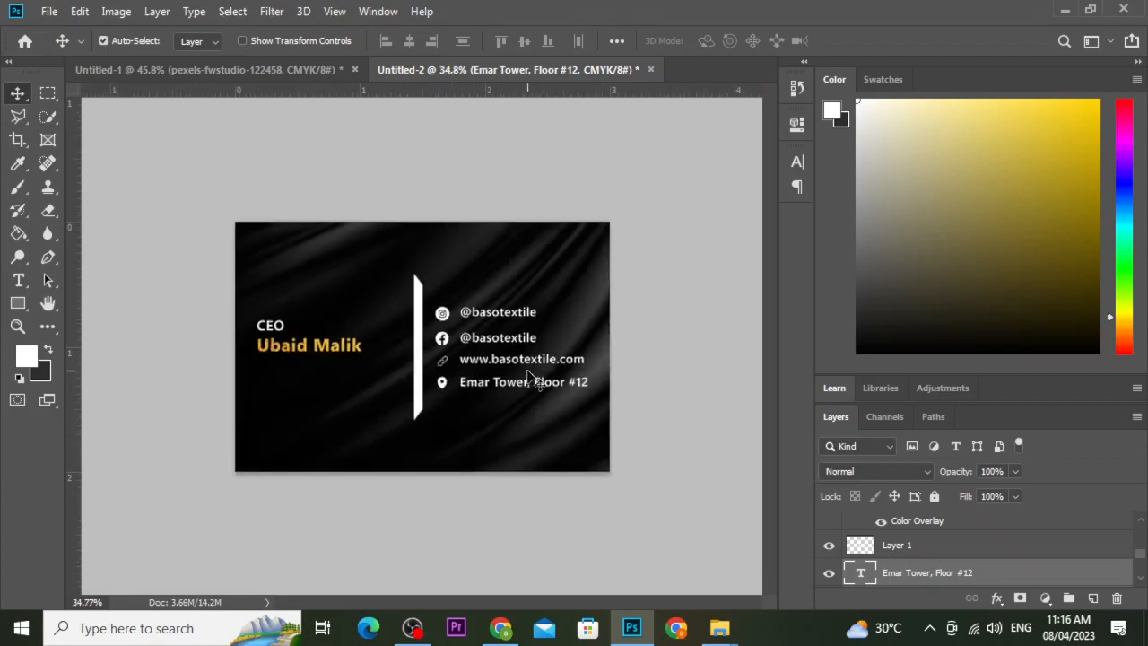
pyautogui.click(438, 359)
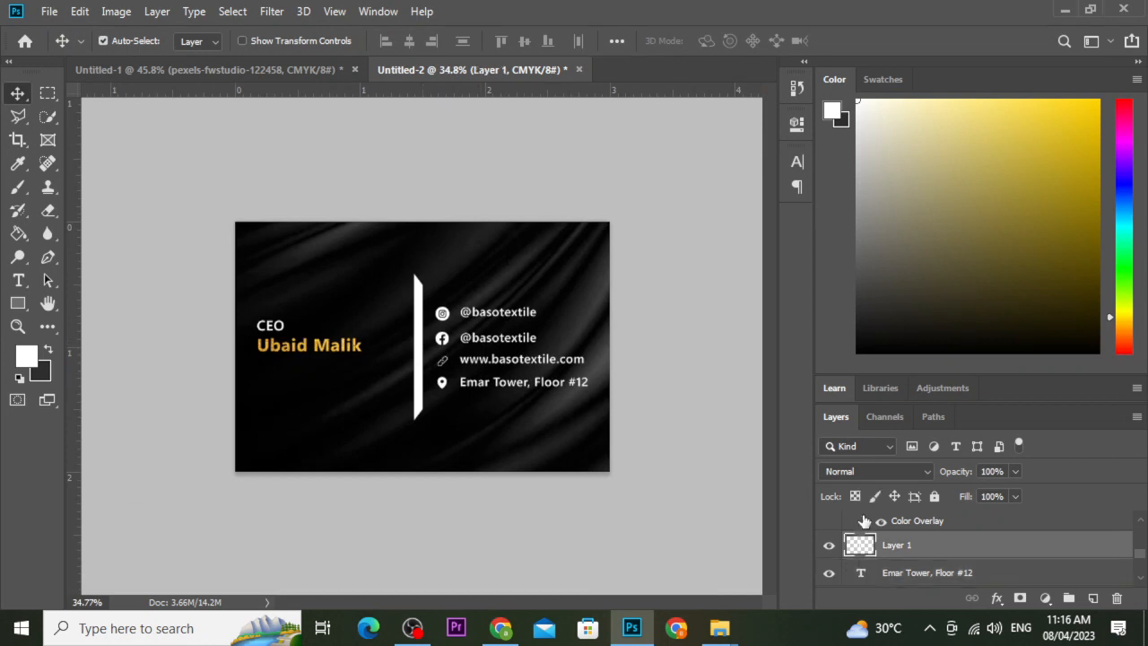
pyautogui.click(49, 11)
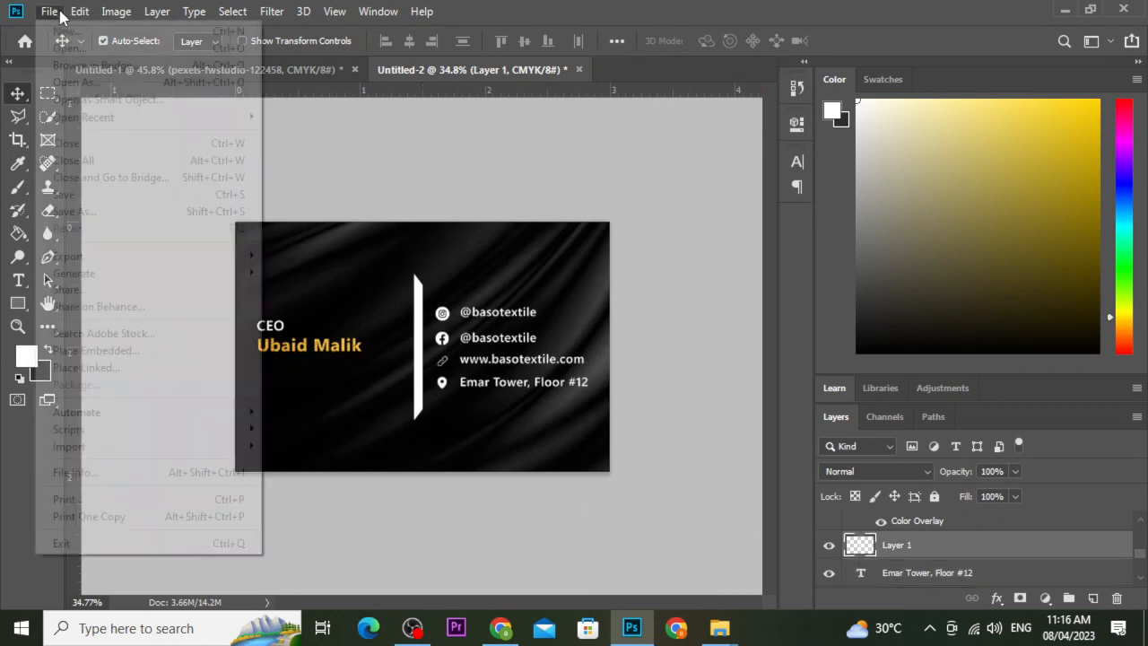
pyautogui.click(148, 352)
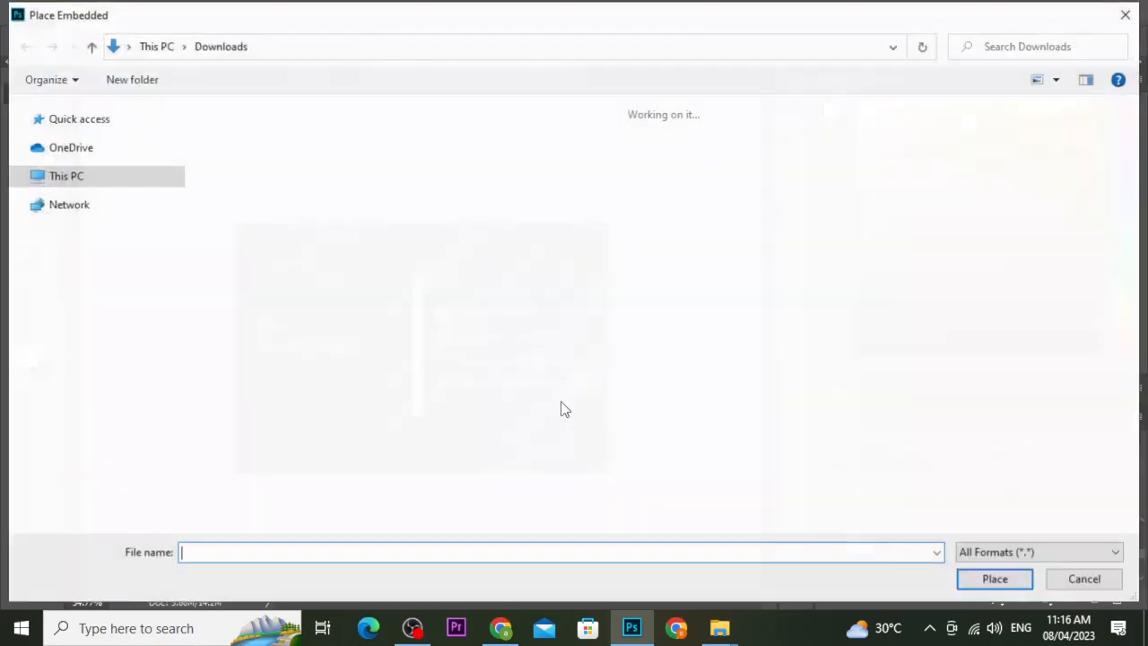
pyautogui.click(246, 184)
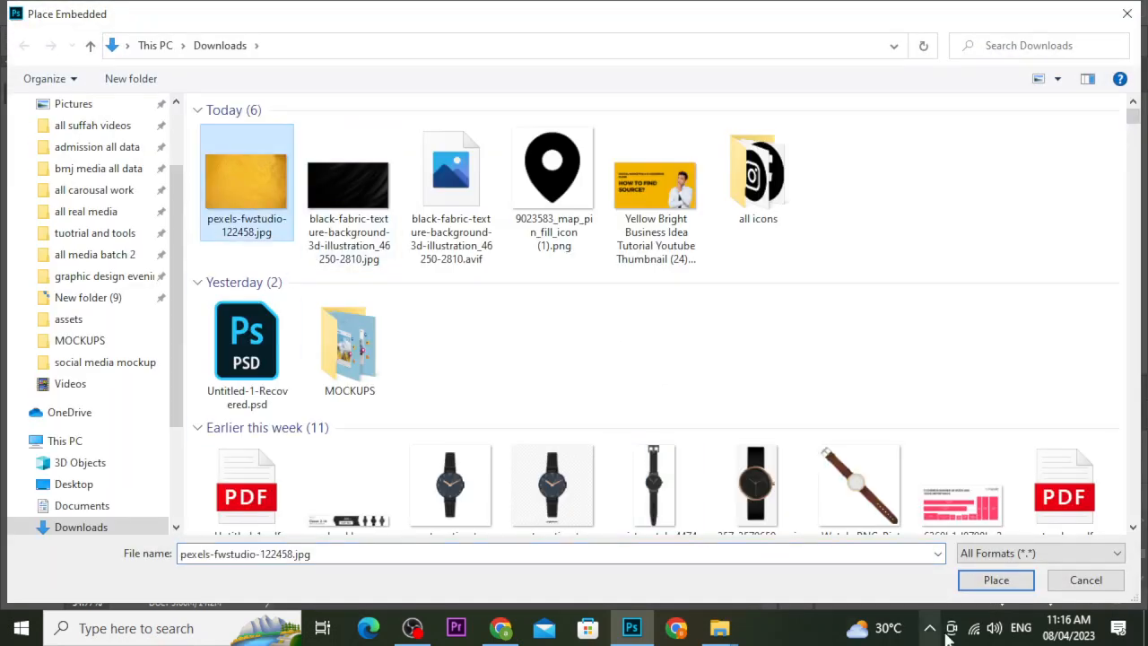
pyautogui.click(969, 583)
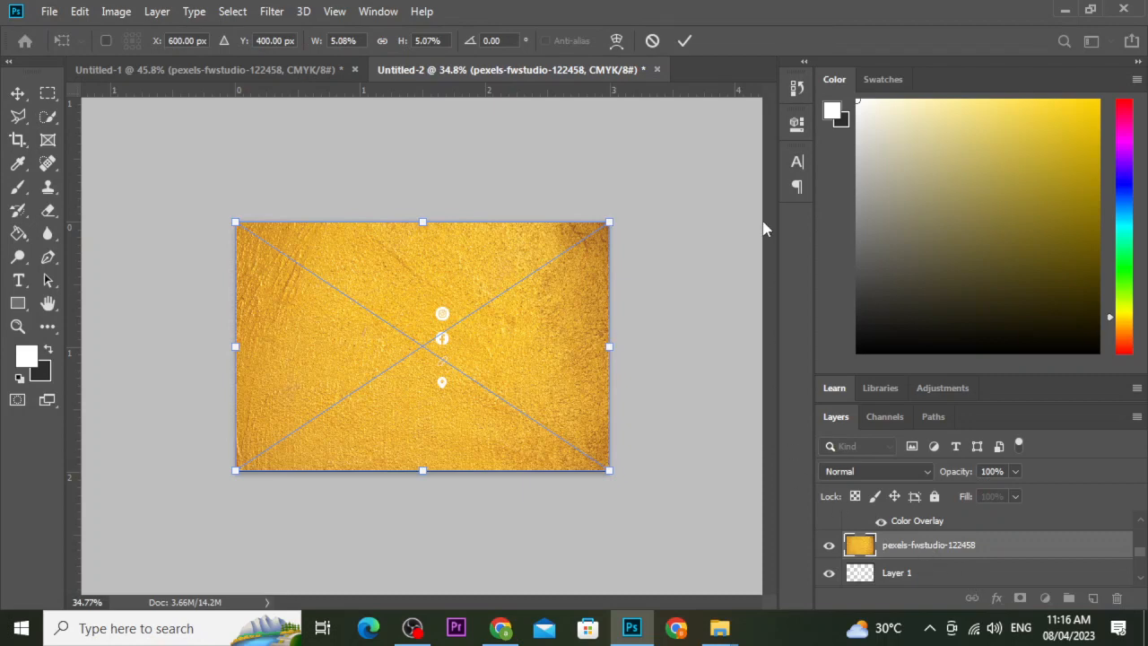
pyautogui.click(687, 41)
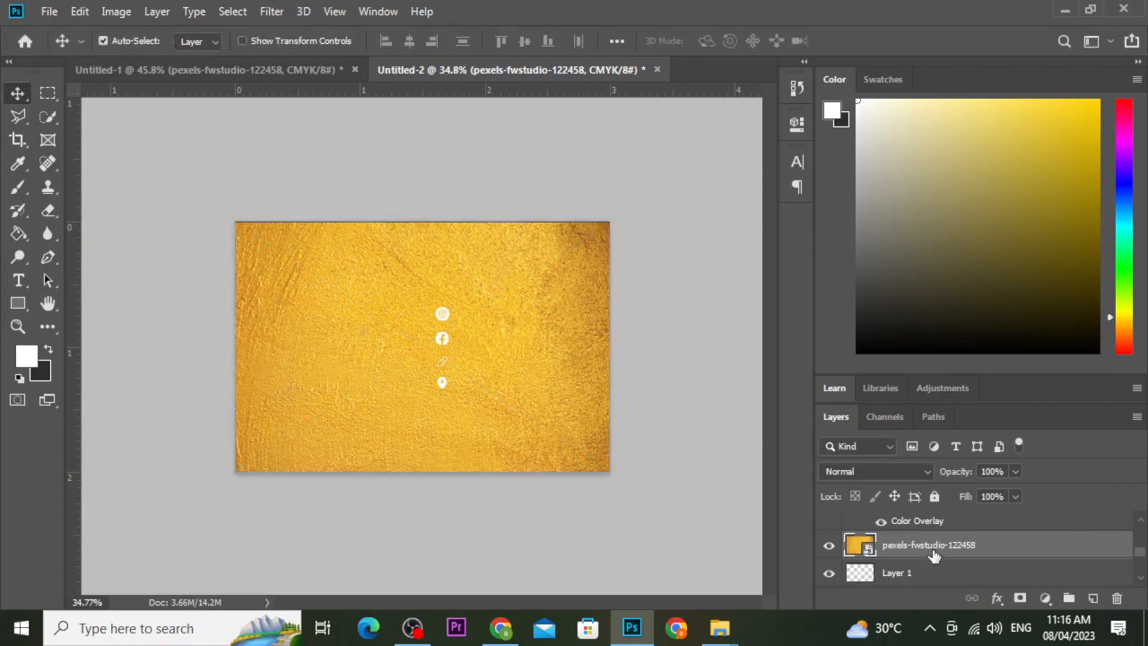
pyautogui.rightClick(938, 544)
pyautogui.click(800, 390)
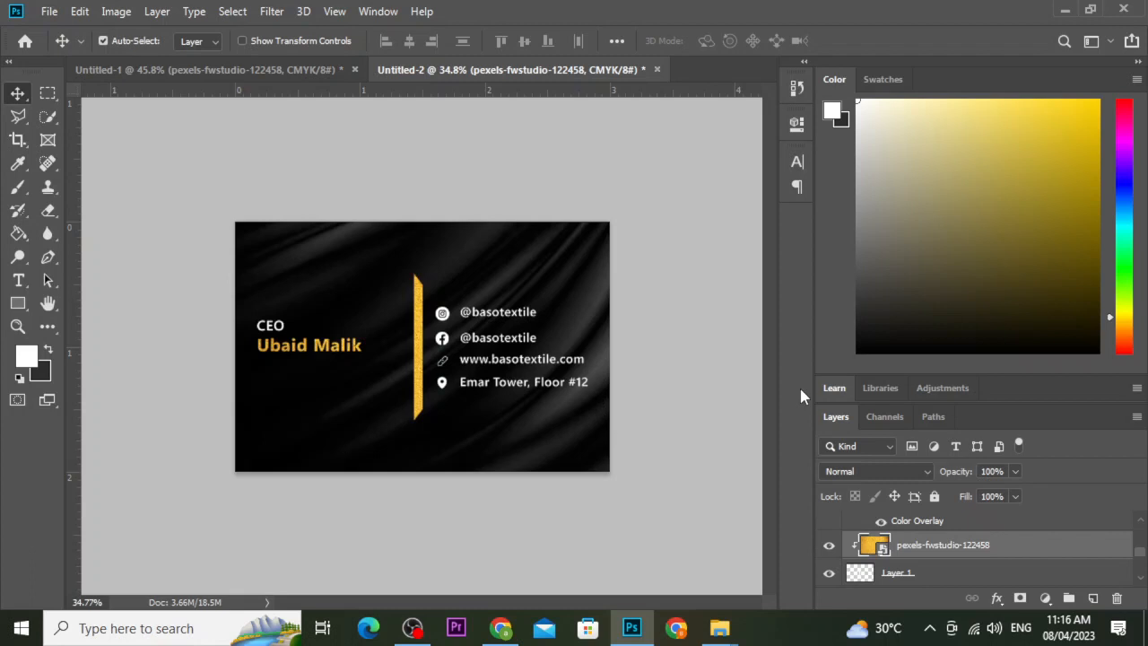
pyautogui.press('Tab')
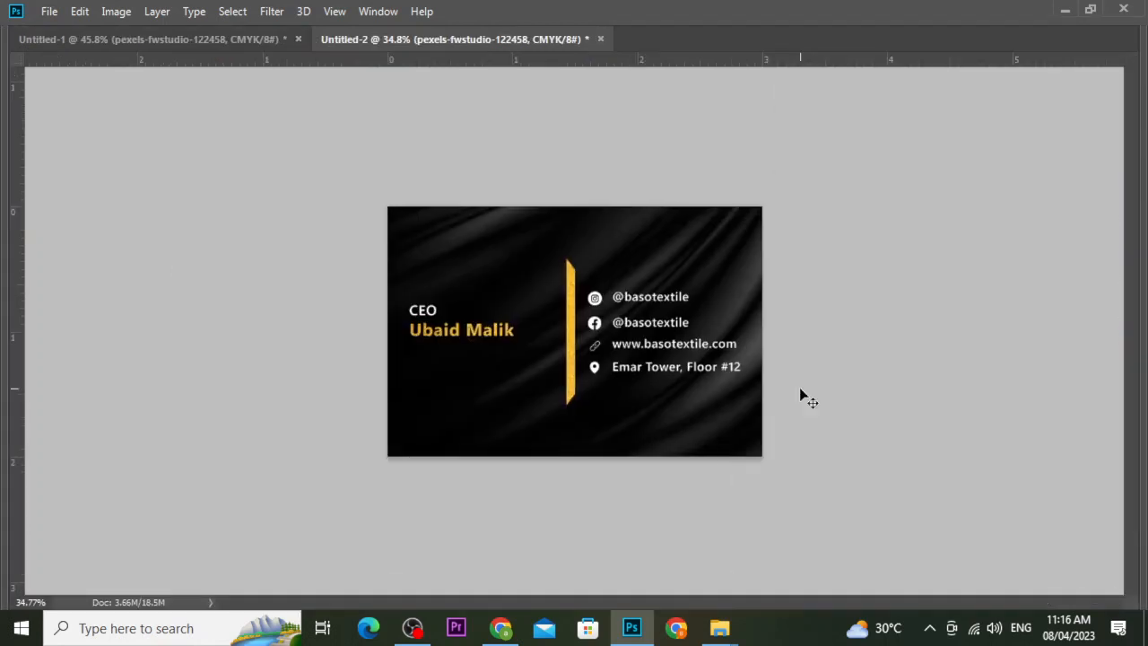
pyautogui.press('Tab')
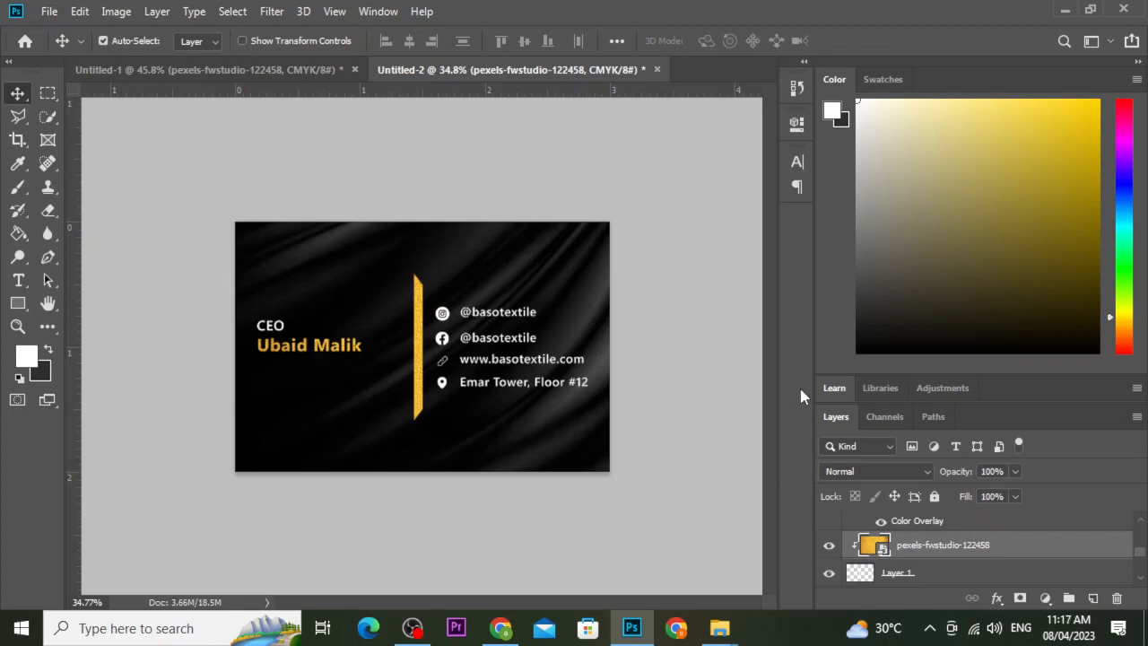
pyautogui.hotkey('ctrl', 'z')
pyautogui.hotkey('ctrl', 'z')
pyautogui.hotkey('ctrl', 'z')
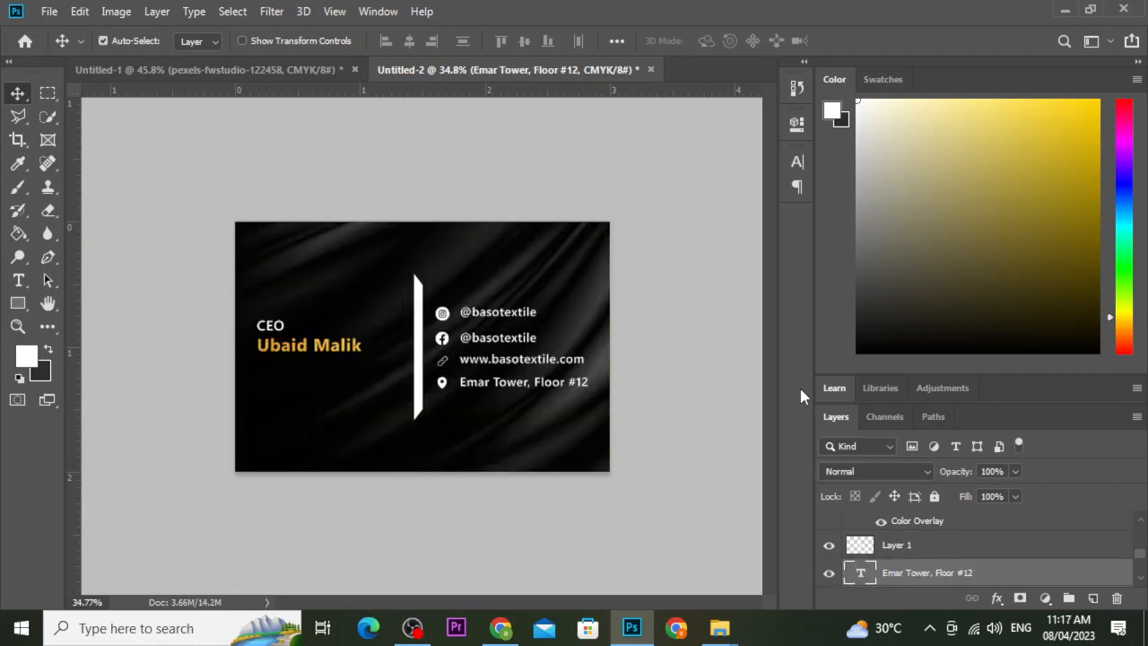
# Shift the white divider bar slightly to the left.
pyautogui.click(420, 335)
pyautogui.moveTo(422, 336); pyautogui.dragTo(419, 335)
pyautogui.press('Tab')
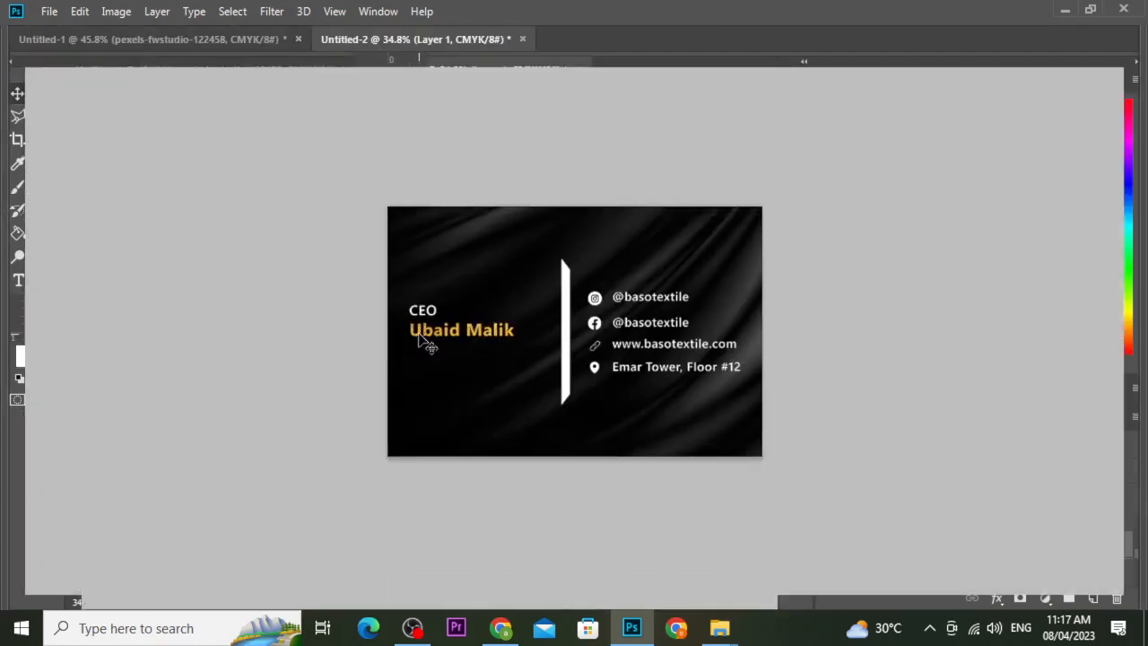
pyautogui.scroll(4, 709, 325)
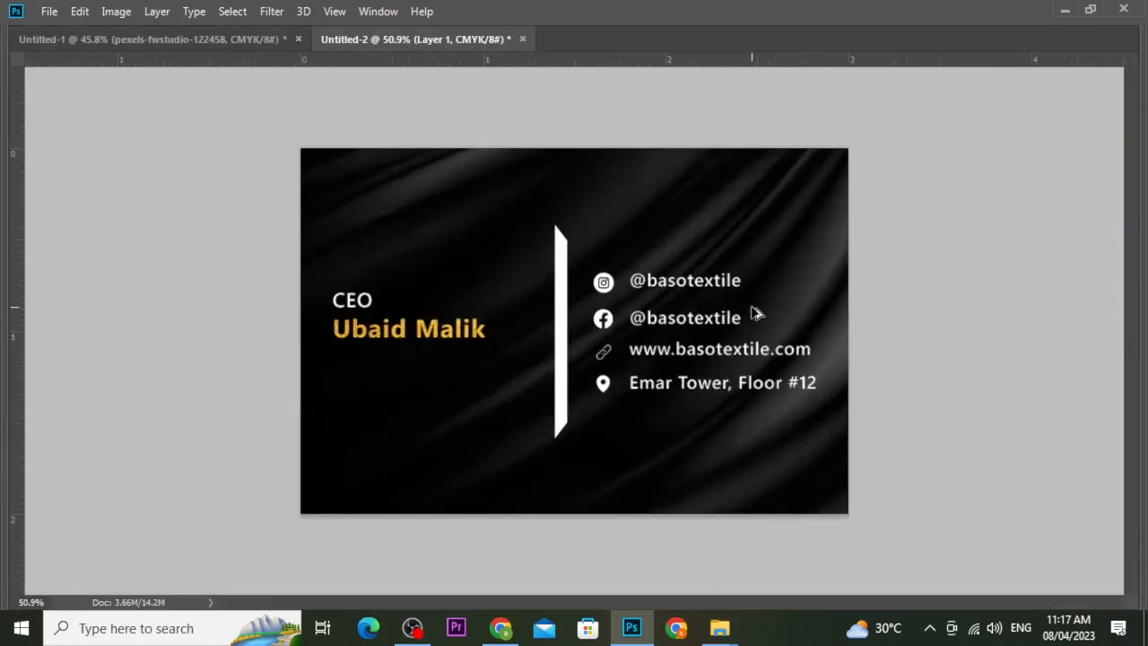
pyautogui.scroll(-3, 755, 313)
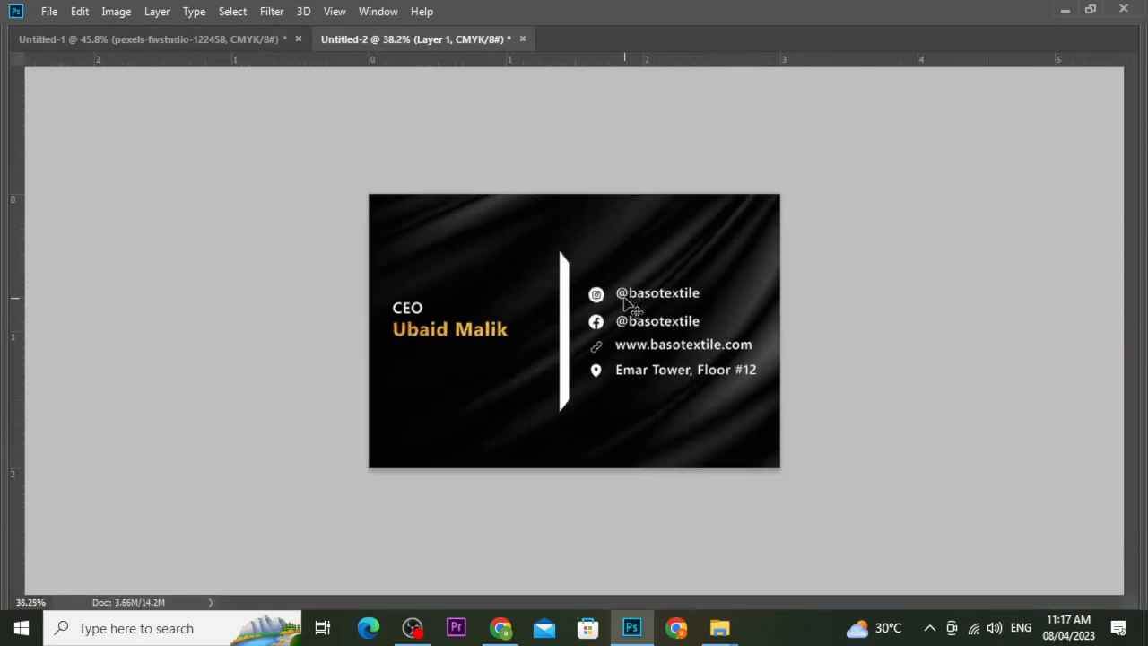
# Restore the hidden tools and panels and scroll the Layers panel down to the fabric layer.
pyautogui.press('Tab')
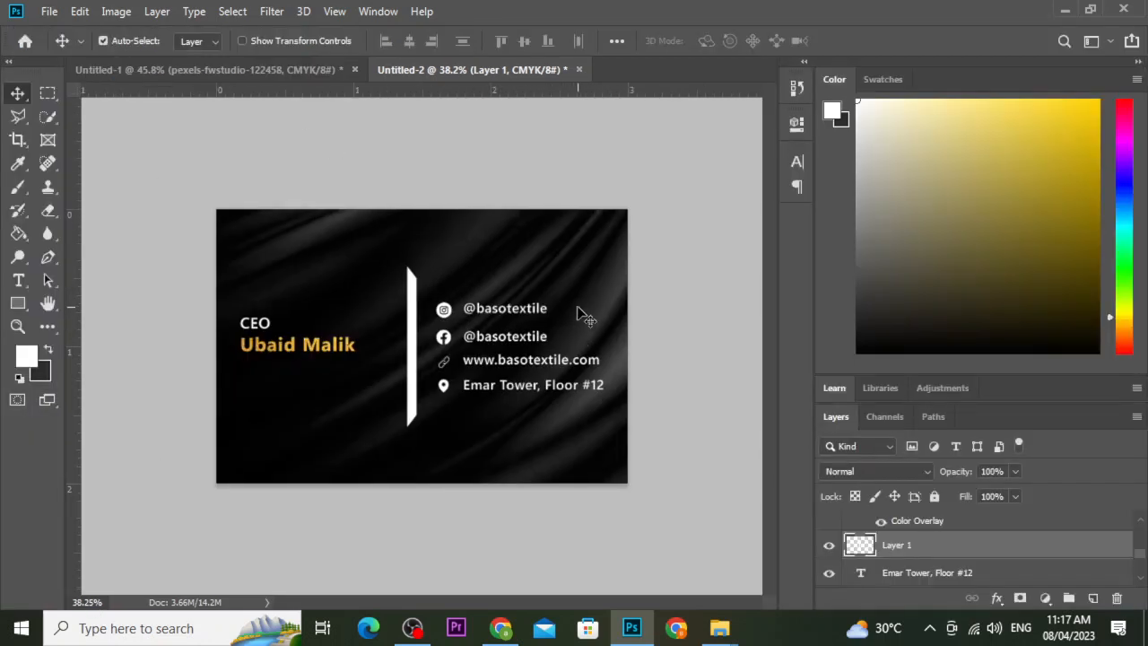
pyautogui.scroll(3, 581, 312)
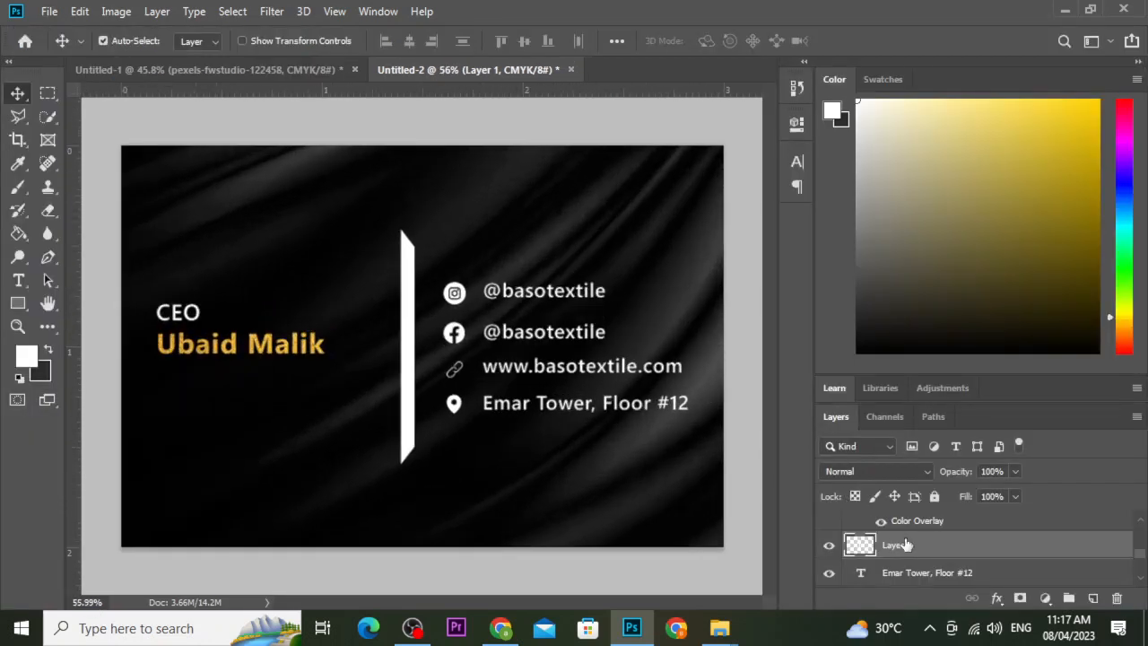
pyautogui.scroll(2, 924, 549)
pyautogui.scroll(-5, 924, 549)
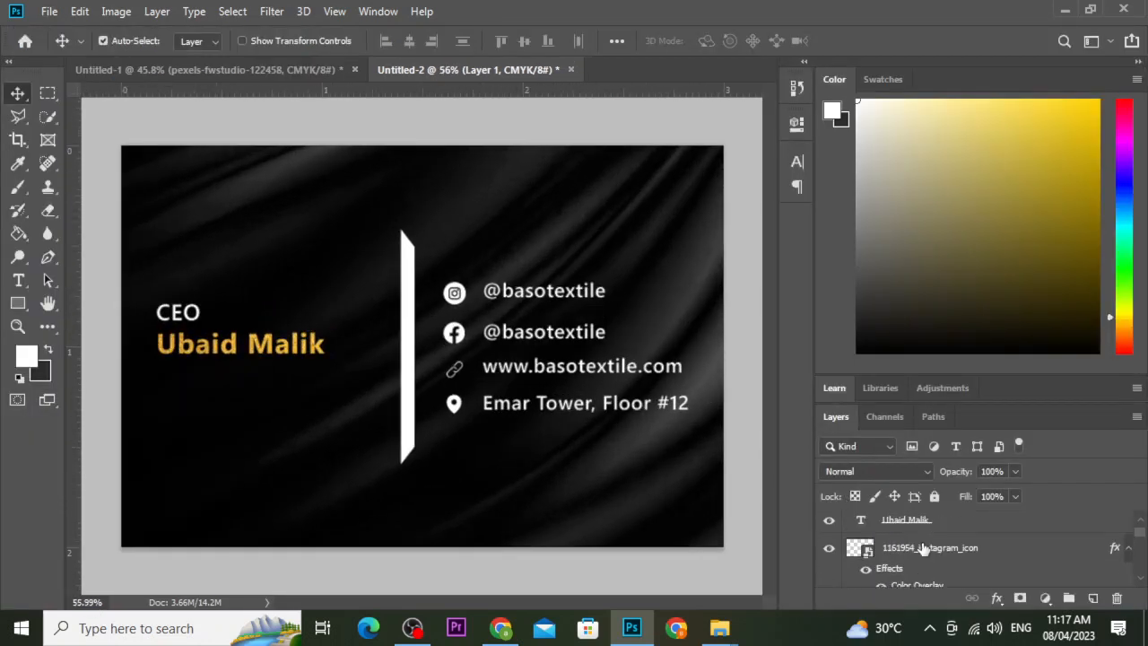
pyautogui.scroll(4, 924, 549)
pyautogui.scroll(-6, 924, 548)
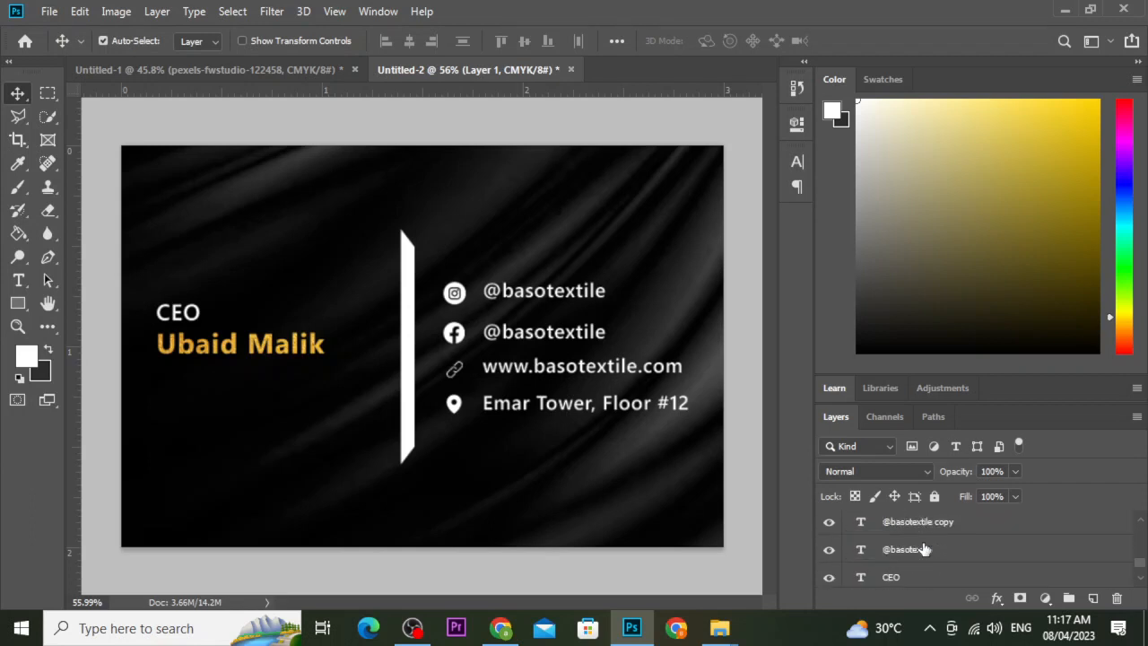
# Unlock the black fabric layer and apply a 2.5-pixel Gaussian Blur.
pyautogui.click(931, 549)
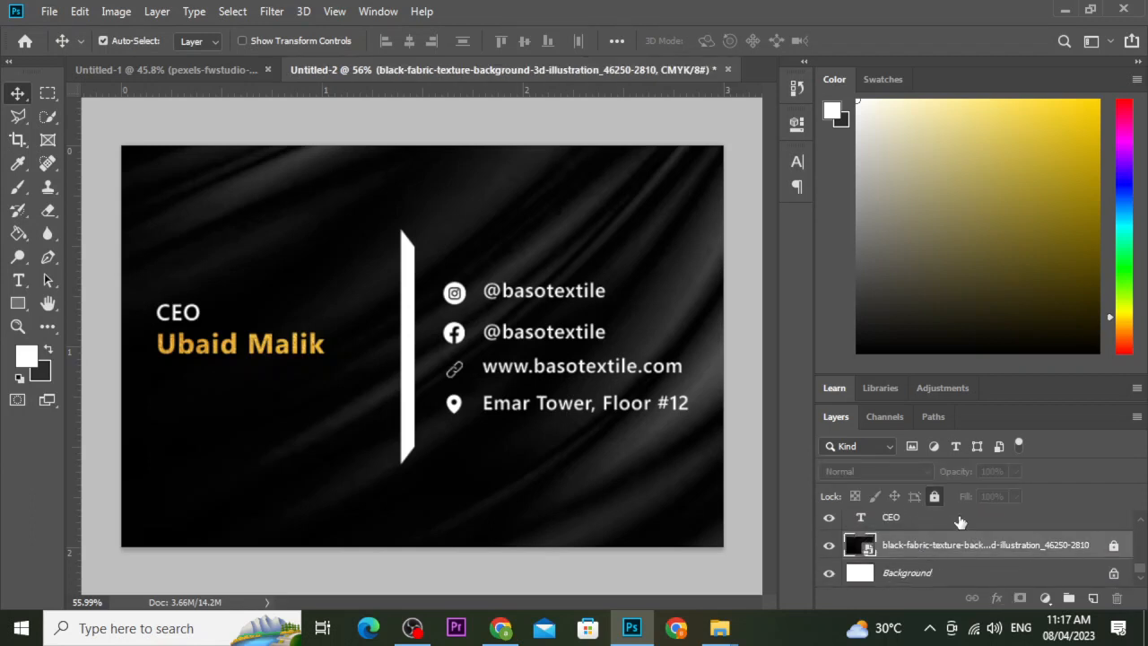
pyautogui.click(933, 496)
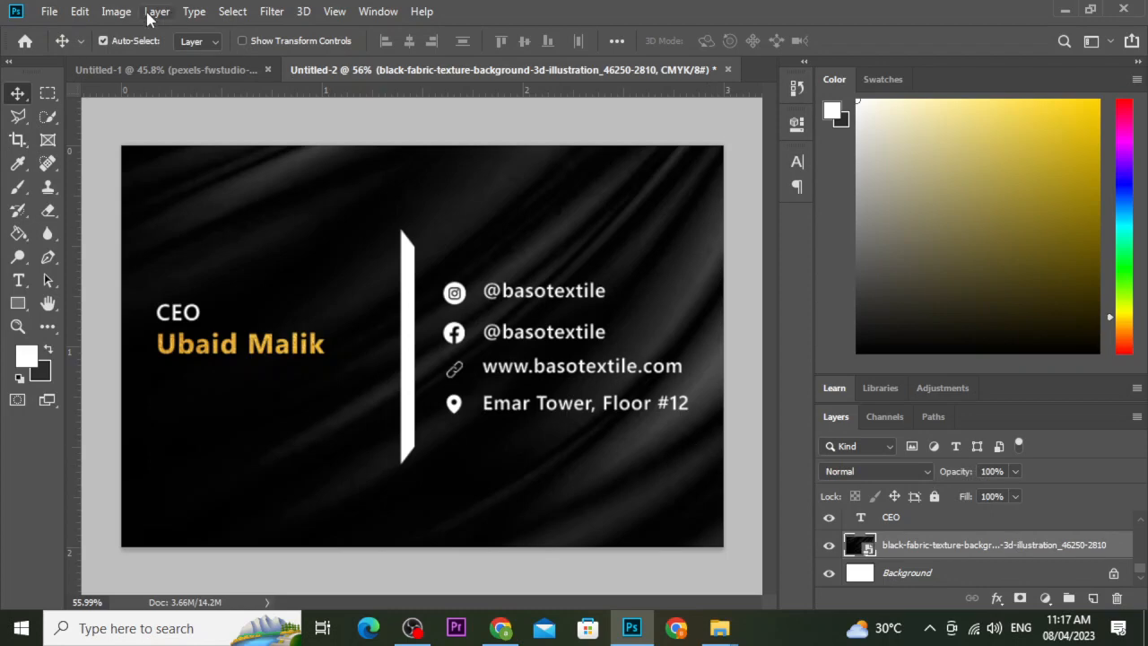
pyautogui.click(272, 12)
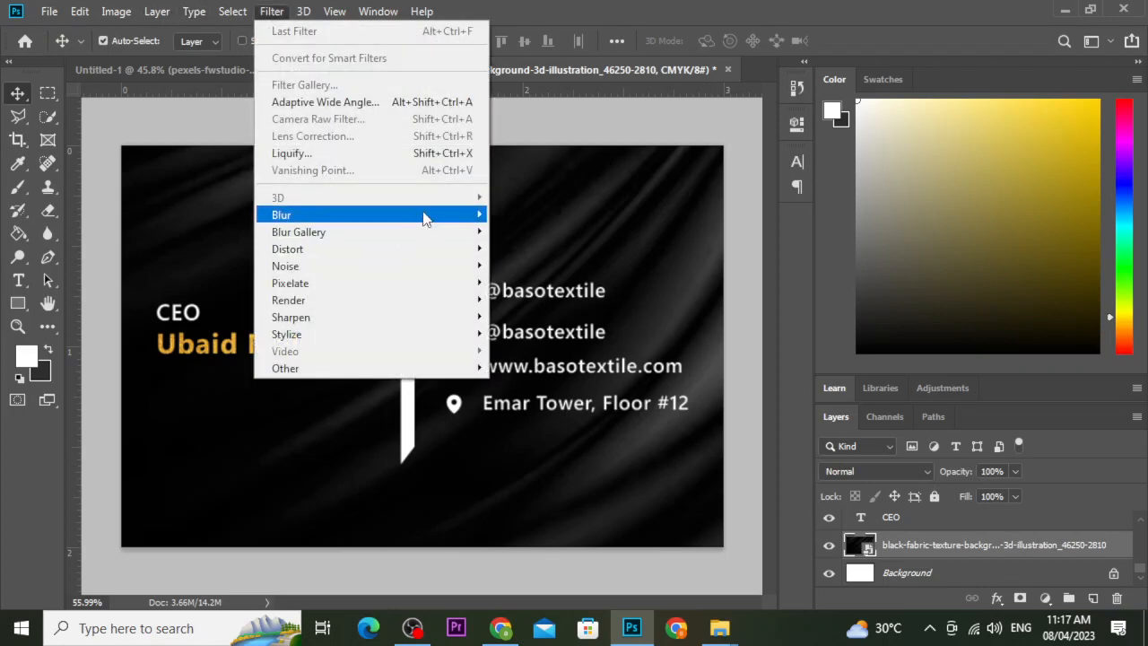
pyautogui.moveTo(423, 216)
pyautogui.click(530, 284)
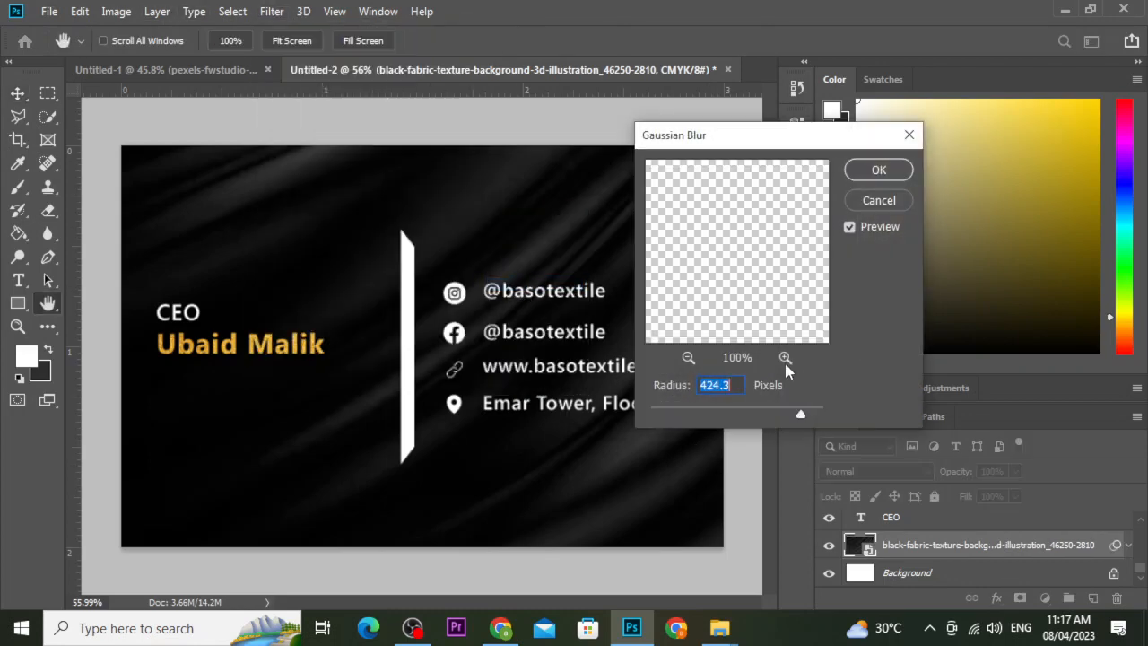
pyautogui.moveTo(717, 414); pyautogui.dragTo(679, 416)
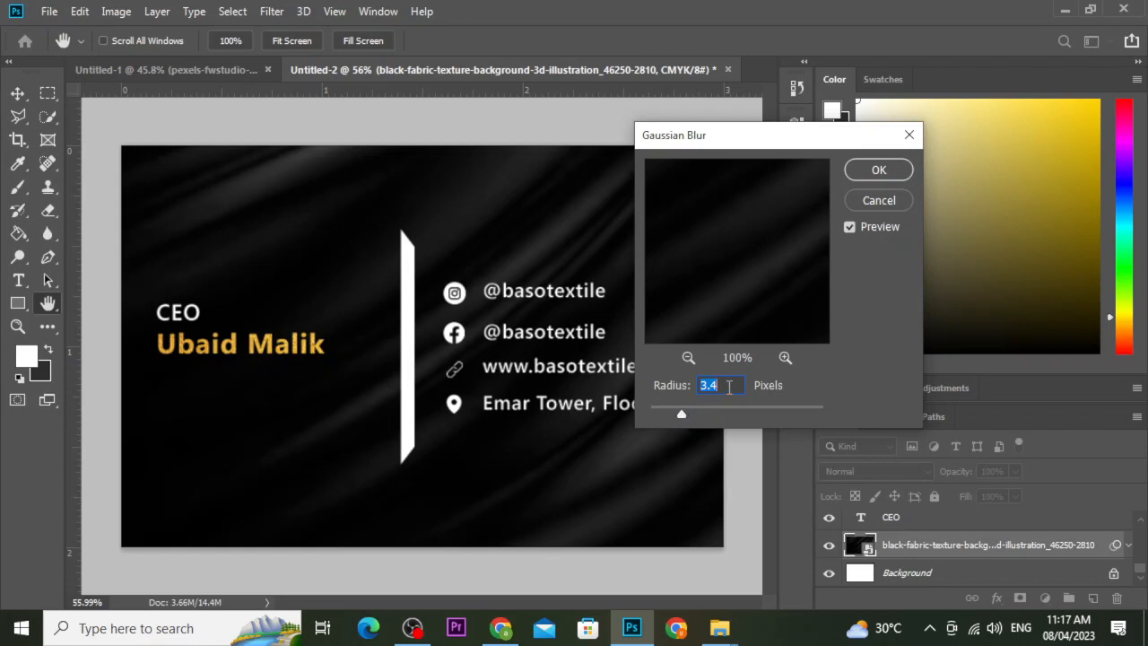
pyautogui.write('2.5')
pyautogui.press('Return')
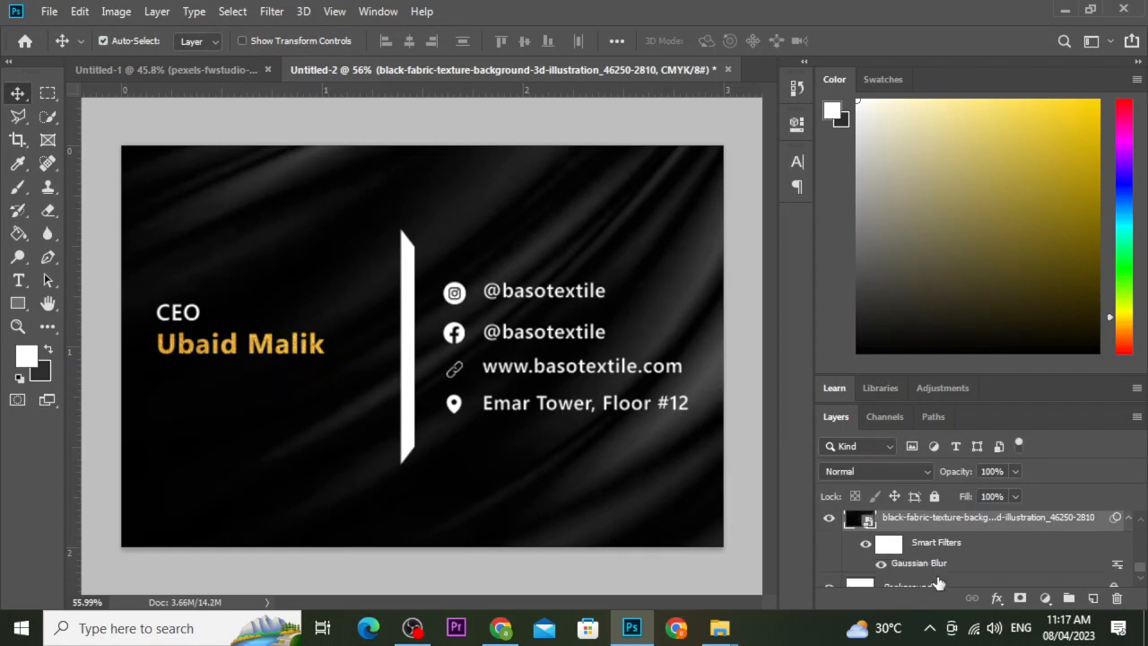
# Raise the Gaussian Blur smart filter radius to 5.5 pixels.
pyautogui.scroll(-1, 935, 585)
pyautogui.doubleClick(928, 559)
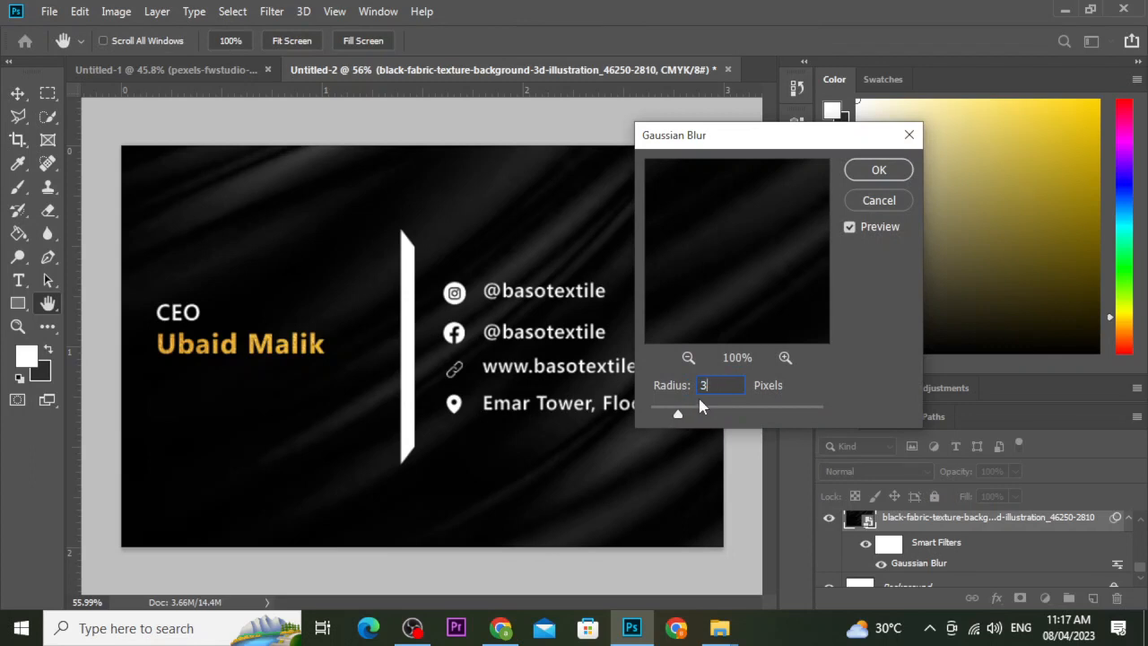
pyautogui.write('4.5')
pyautogui.write('5.5')
pyautogui.click(897, 171)
# With panels hidden, compare the front and back cards across Untitled-1 and Untitled-2, ending on the front.
pyautogui.press('Tab')
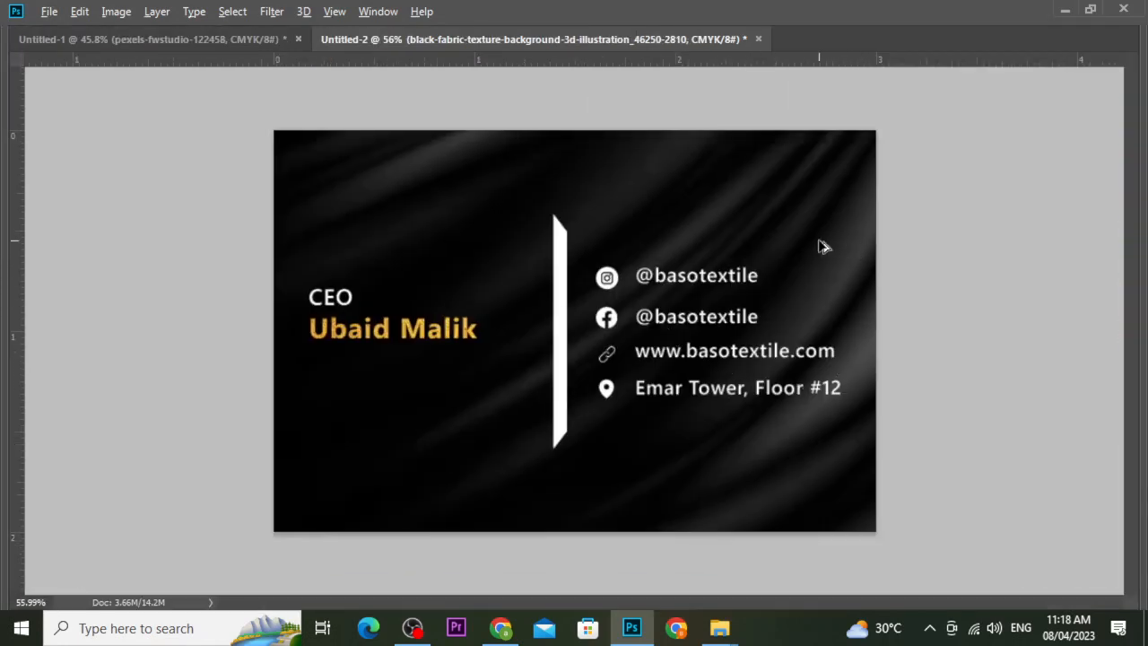
pyautogui.scroll(1, 820, 244)
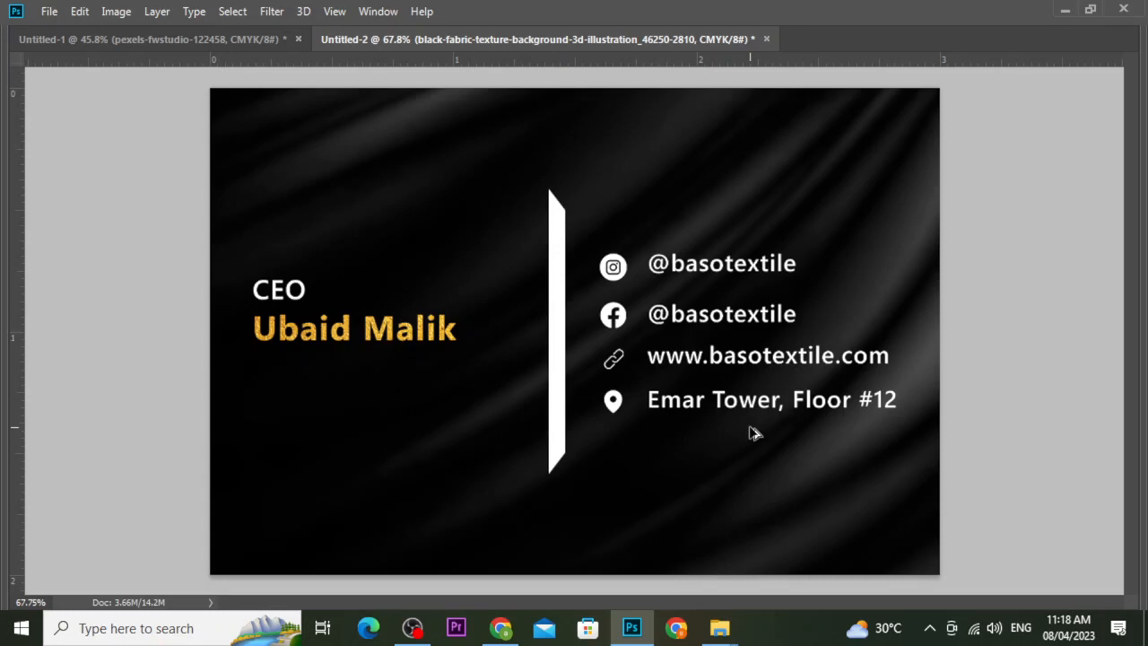
pyautogui.click(239, 39)
pyautogui.scroll(3, 756, 310)
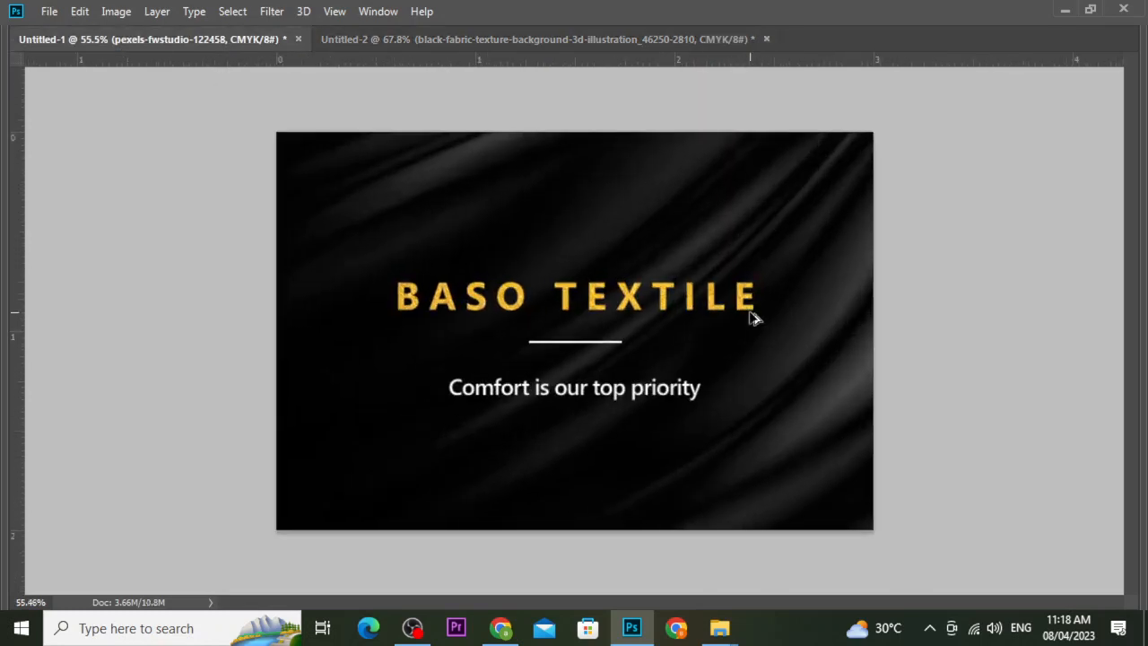
pyautogui.click(487, 39)
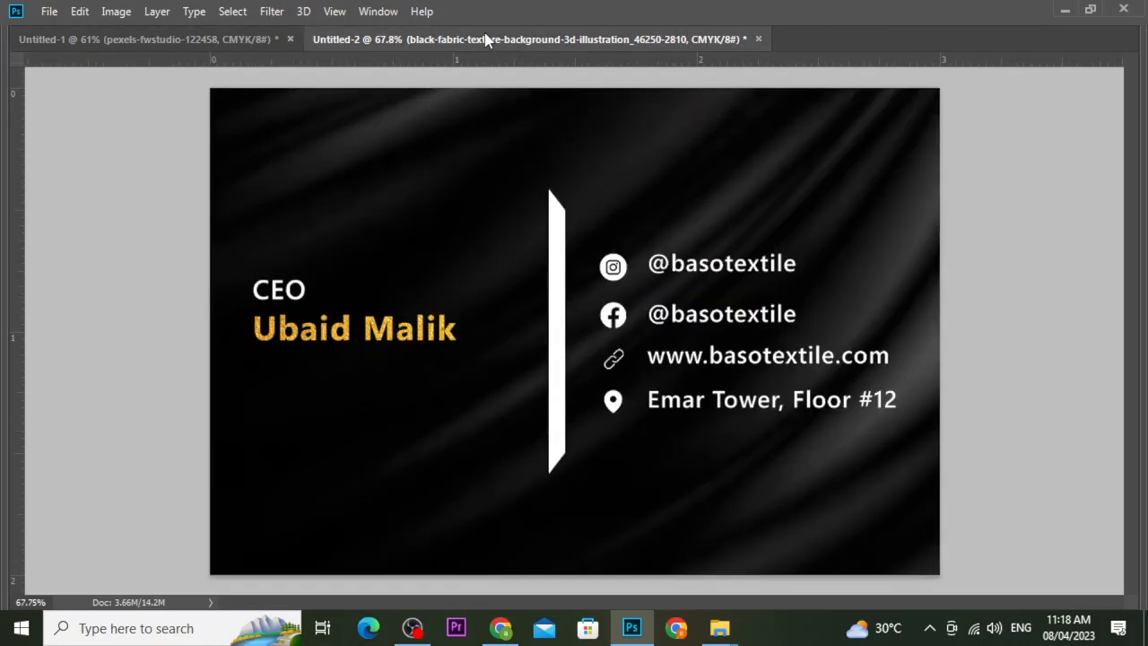
pyautogui.click(206, 40)
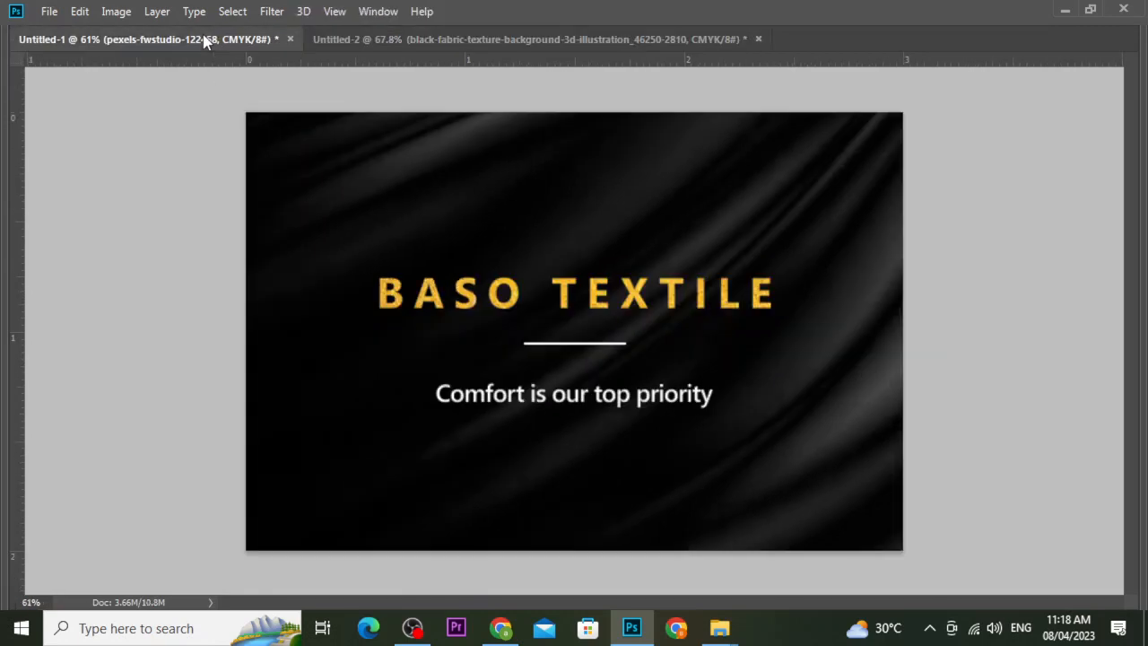
pyautogui.click(428, 39)
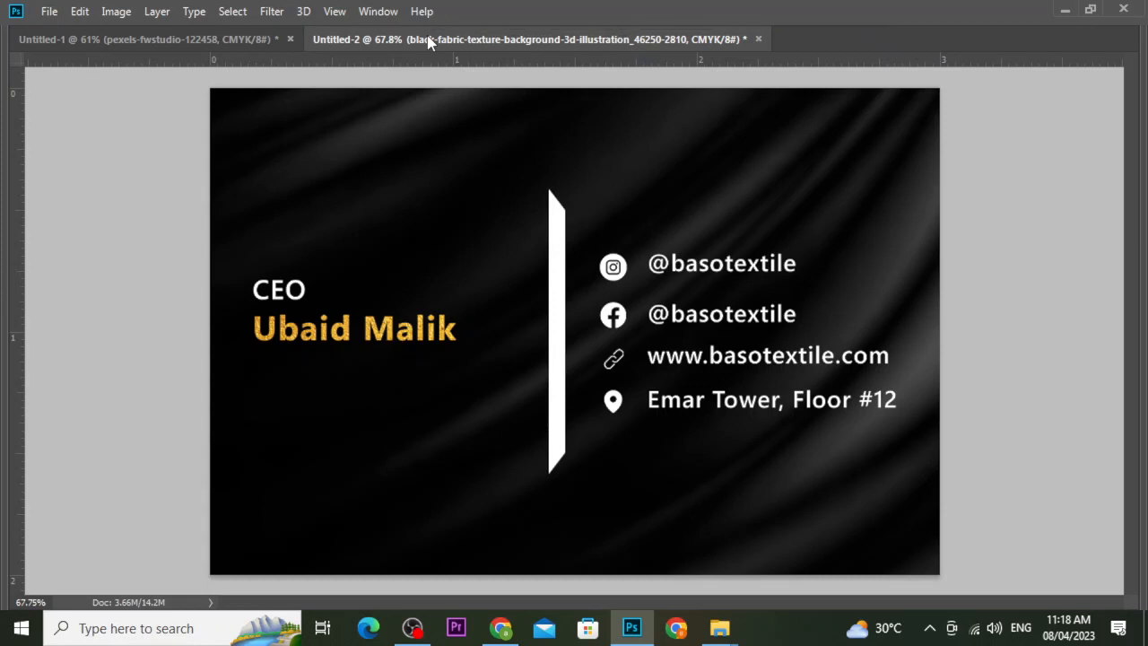
pyautogui.click(188, 40)
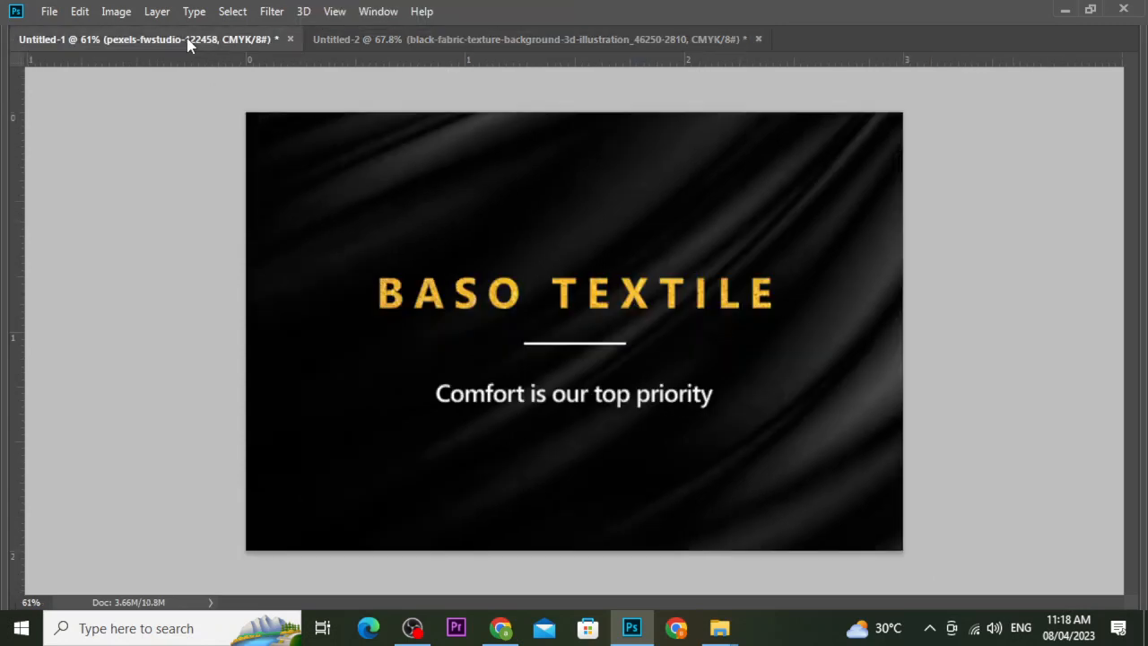
pyautogui.click(371, 37)
pyautogui.click(248, 38)
pyautogui.press('Tab')
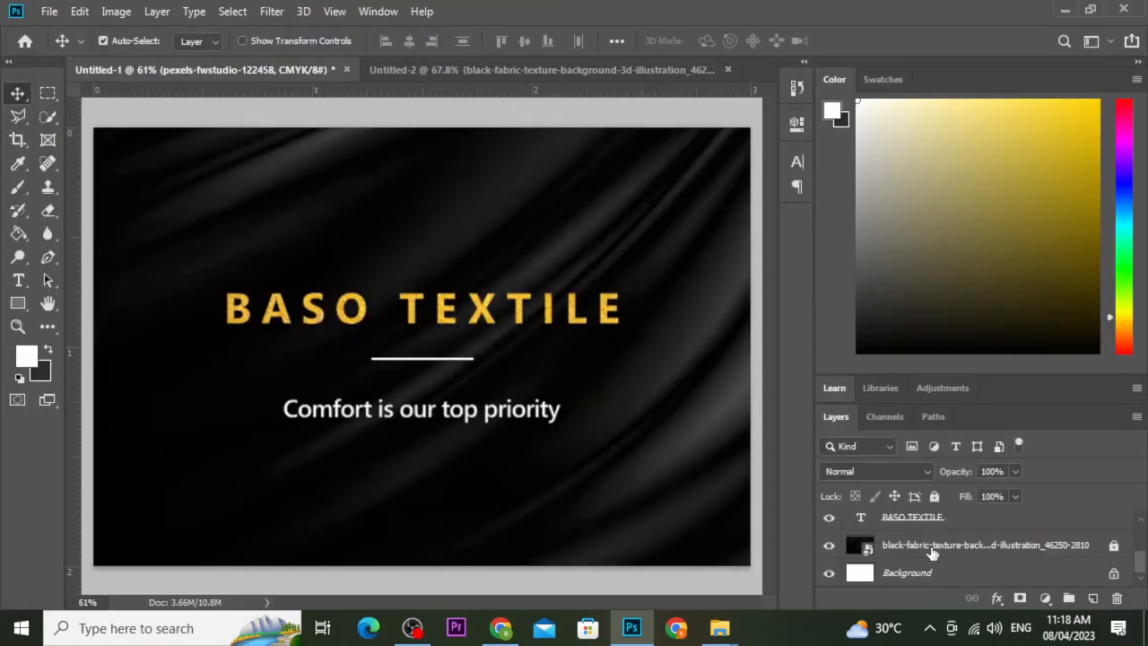
# Apply a 5.5-pixel Gaussian Blur to the front card's fabric background layer.
pyautogui.click(933, 554)
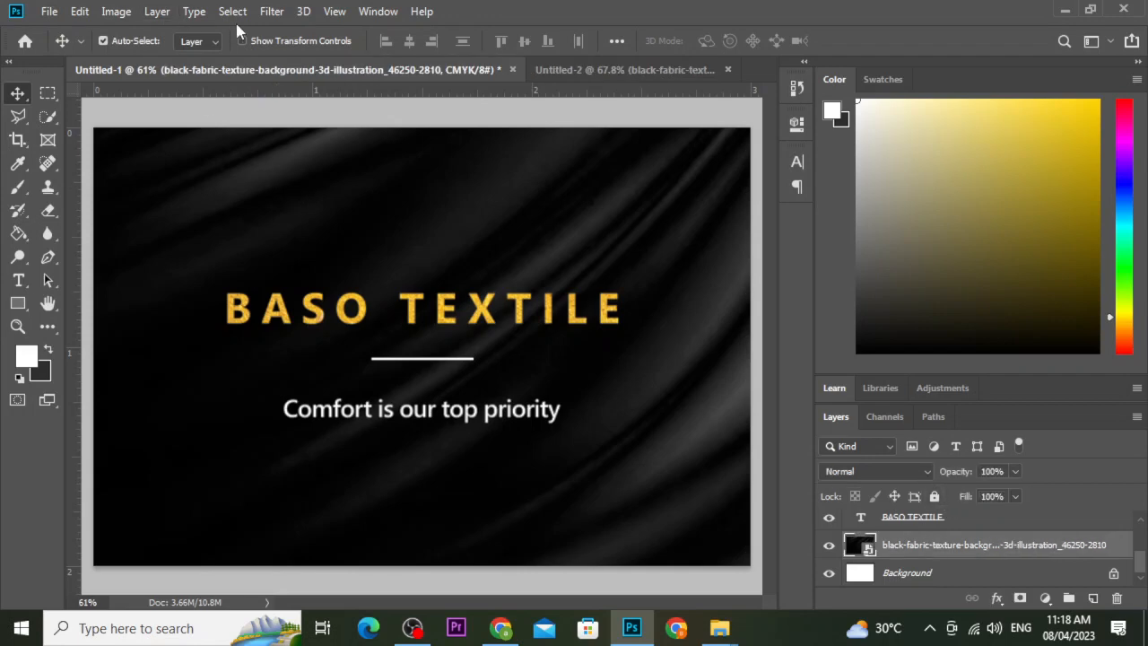
pyautogui.click(272, 11)
pyautogui.moveTo(429, 216)
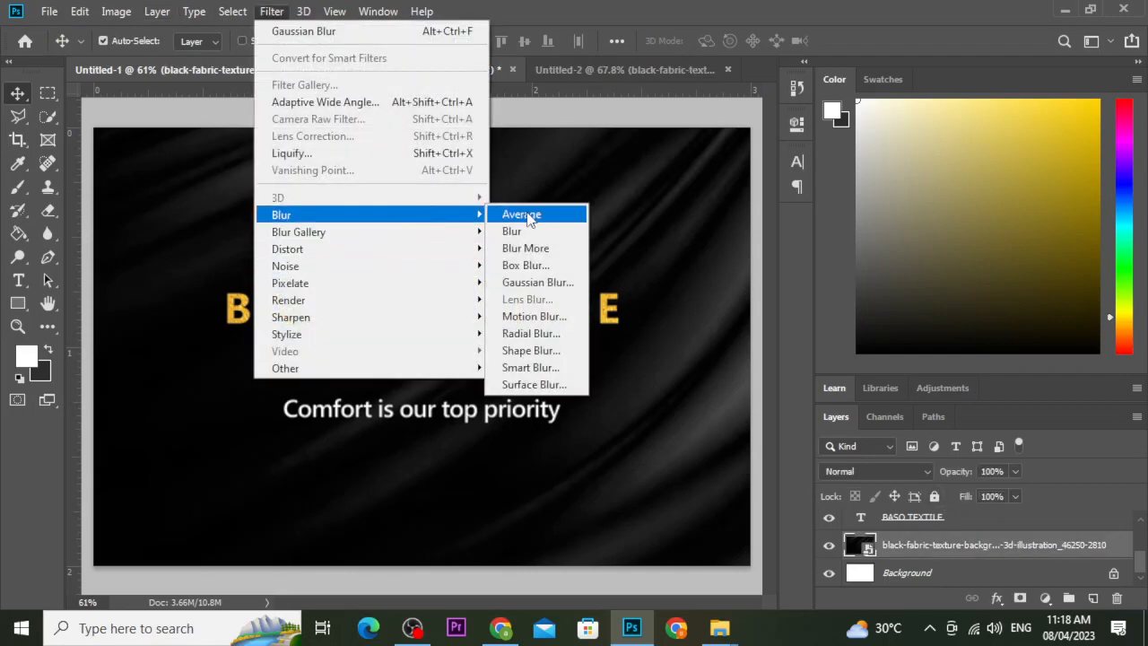
pyautogui.click(531, 284)
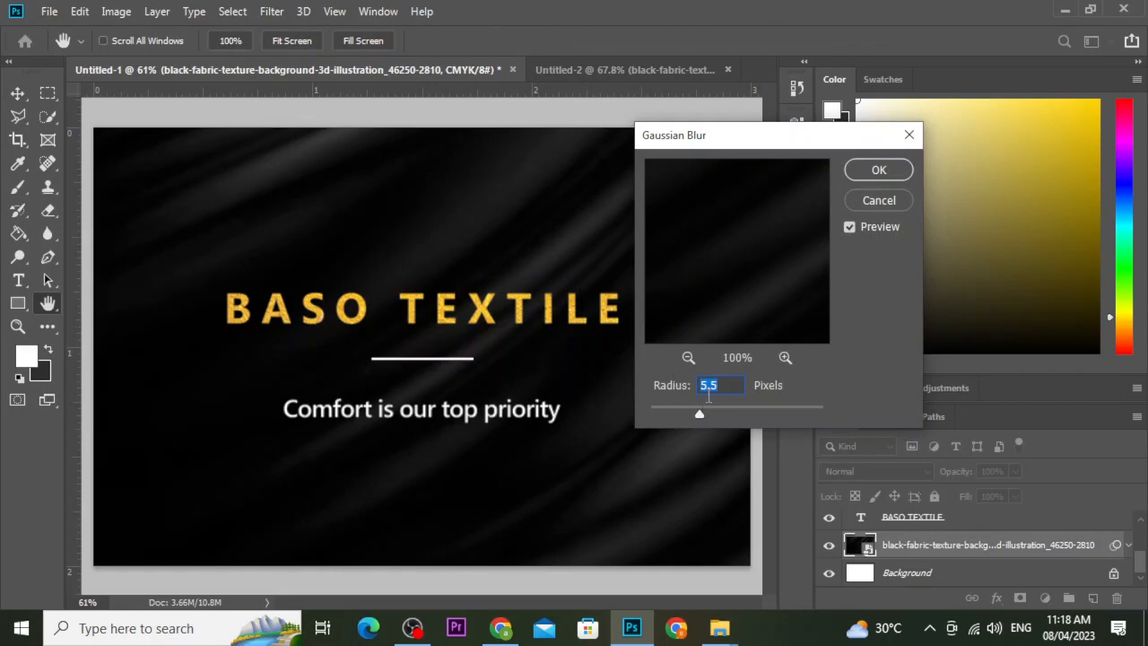
pyautogui.click(874, 170)
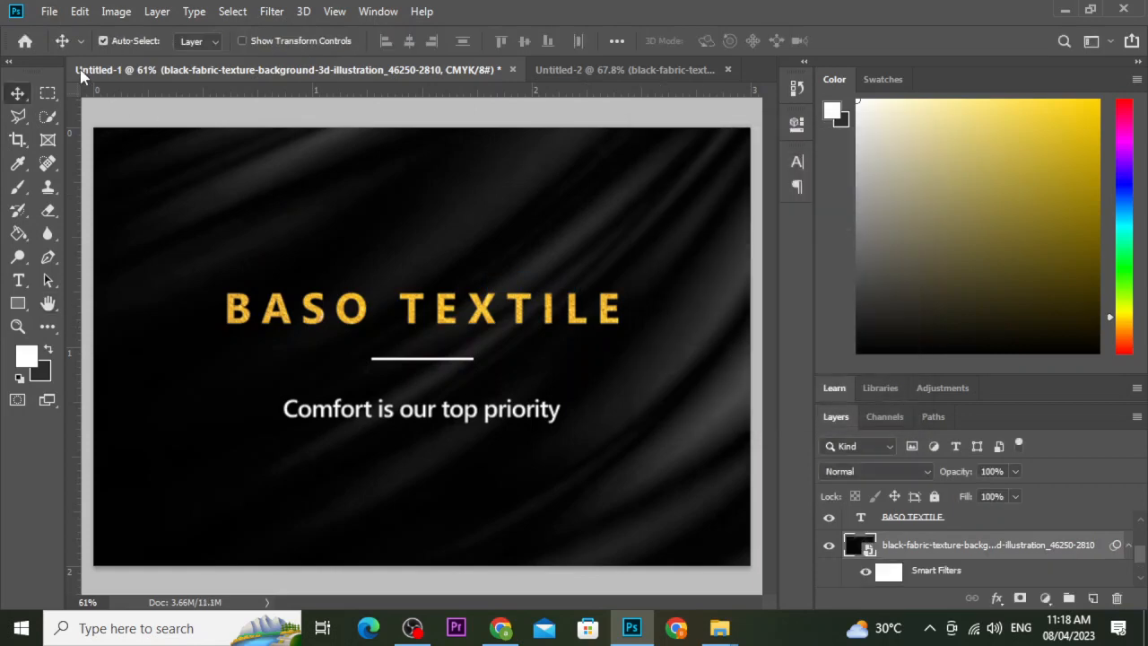
# Zoom out to view the whole front card, check the back card, then return to the front.
pyautogui.click(74, 12)
pyautogui.click(458, 227)
pyautogui.scroll(-5, 456, 240)
pyautogui.scroll(-3, 457, 239)
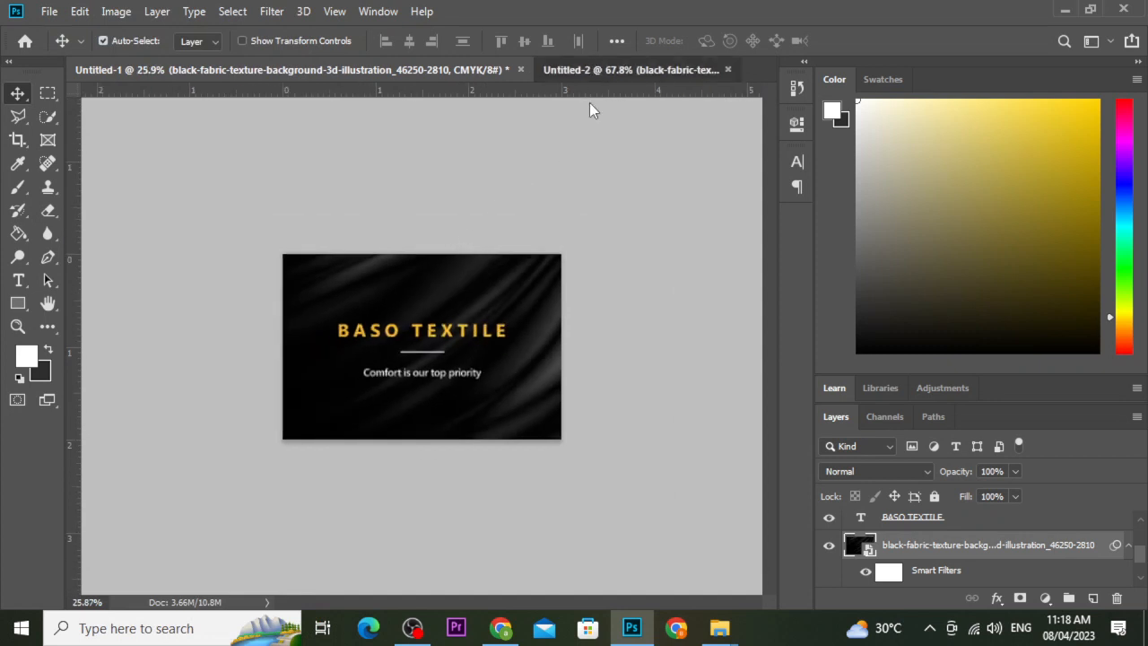
pyautogui.click(587, 70)
pyautogui.scroll(-4, 574, 307)
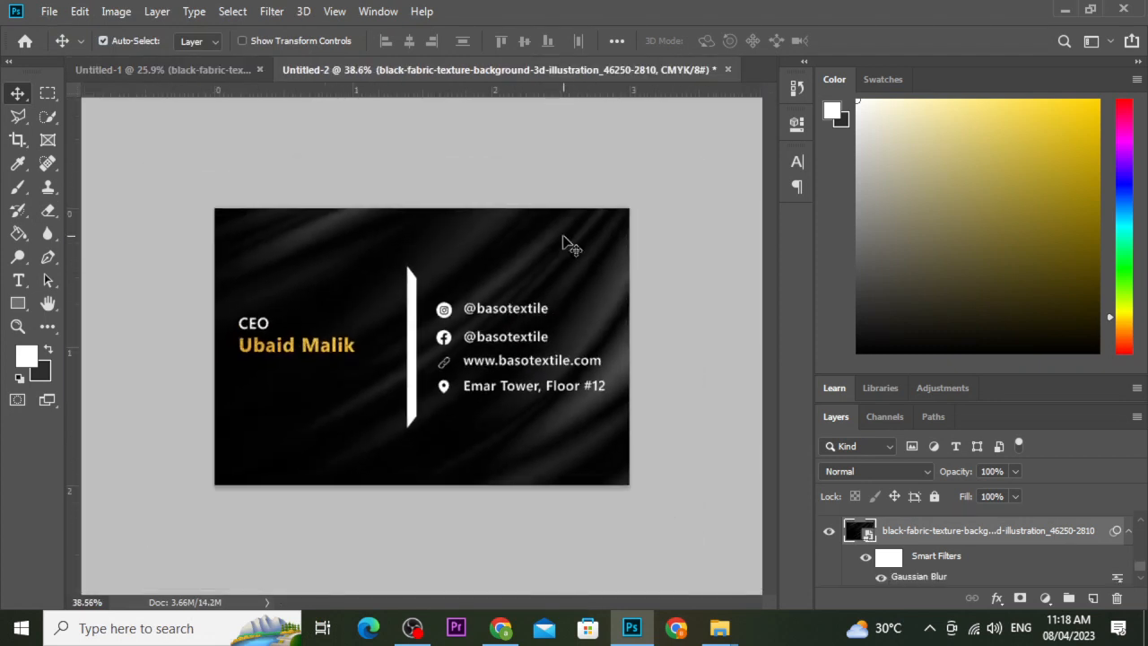
pyautogui.click(531, 164)
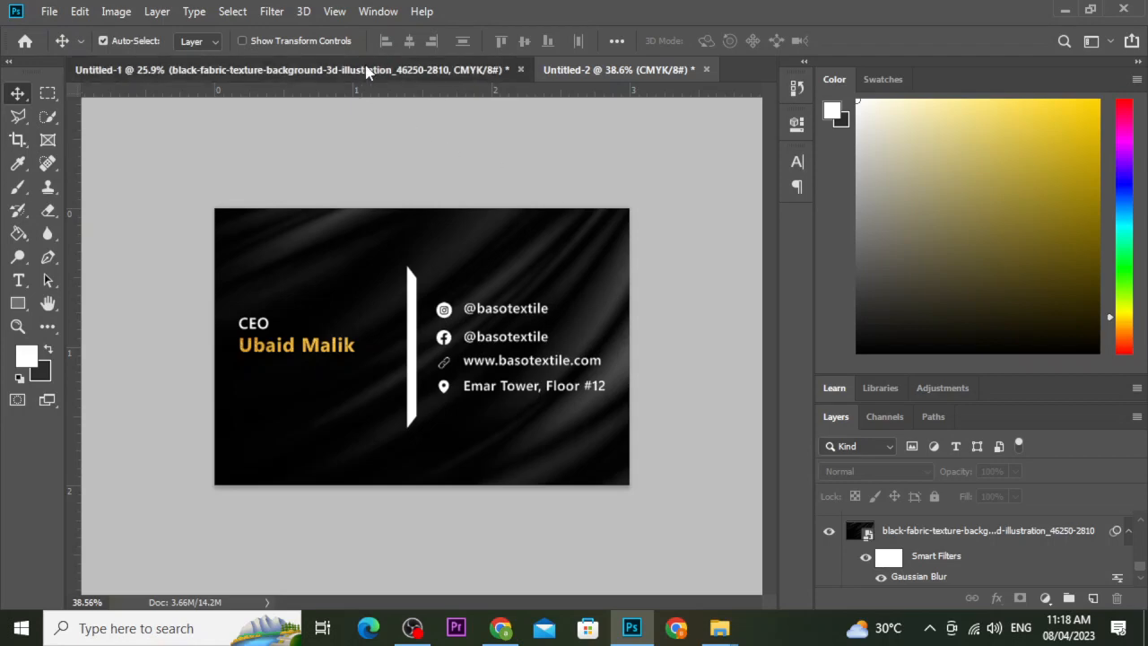
pyautogui.click(296, 69)
# Try saving the front card as JPEG 2000 named 'card 1', then cancel its options.
pyautogui.hotkey('ctrl', 's')
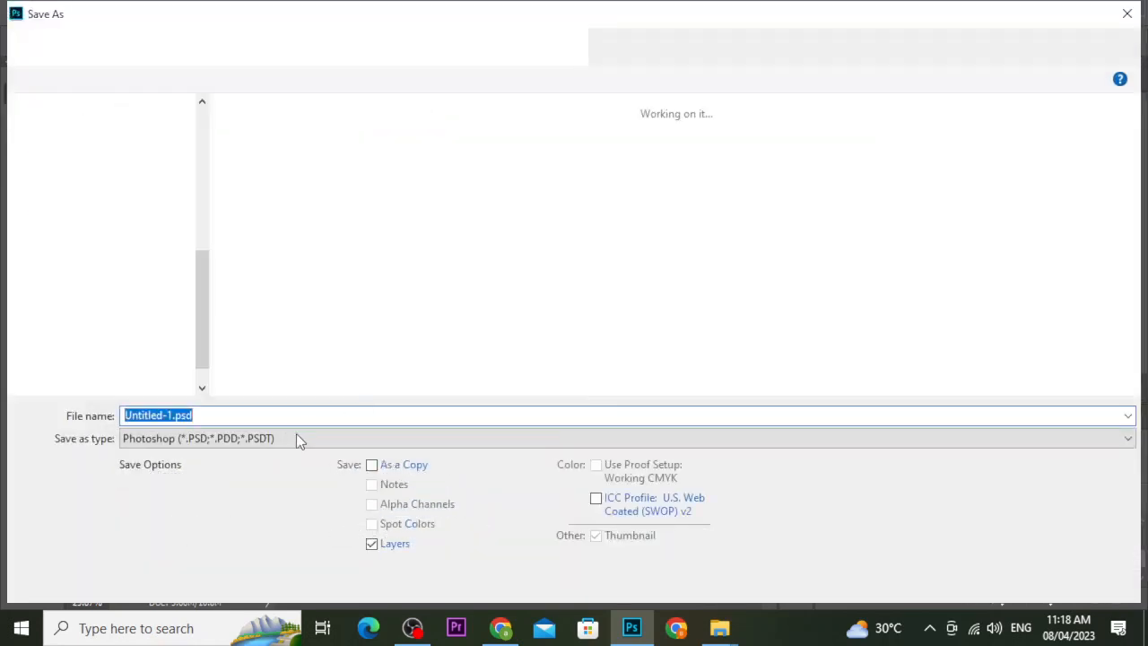
pyautogui.click(295, 437)
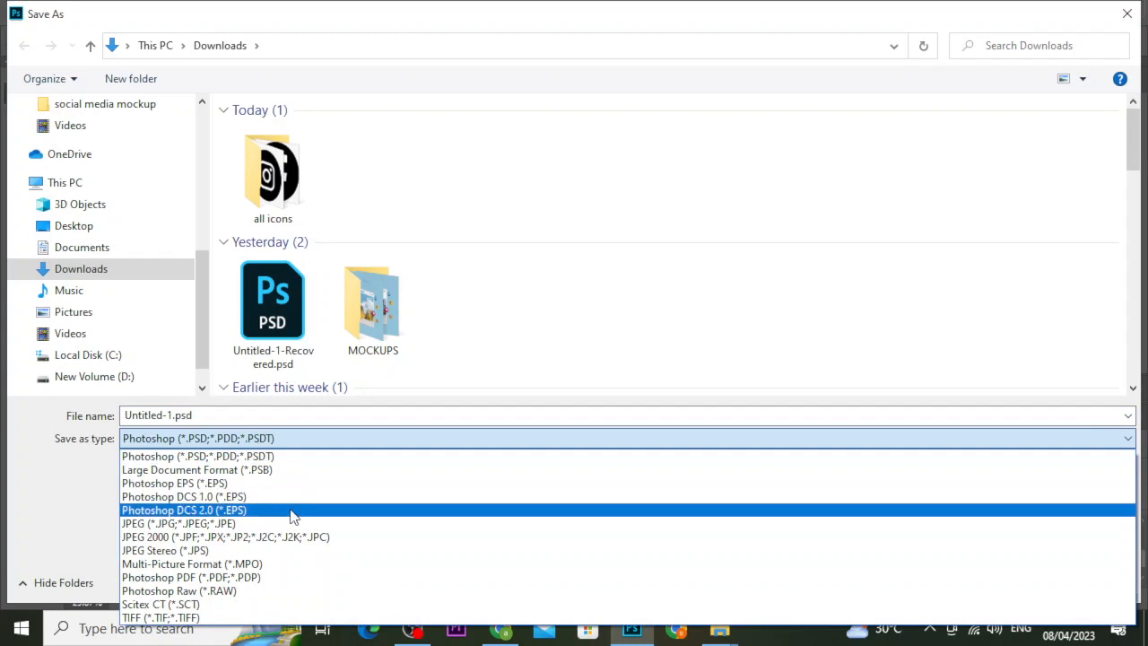
pyautogui.click(289, 537)
pyautogui.click(279, 412)
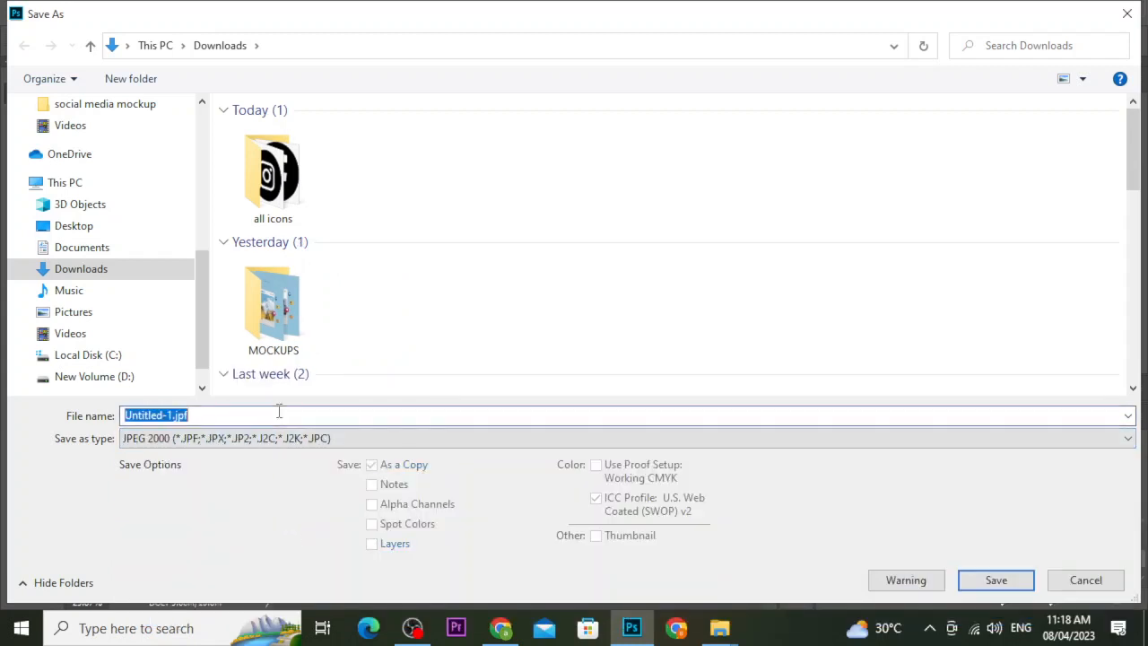
pyautogui.write('card 1')
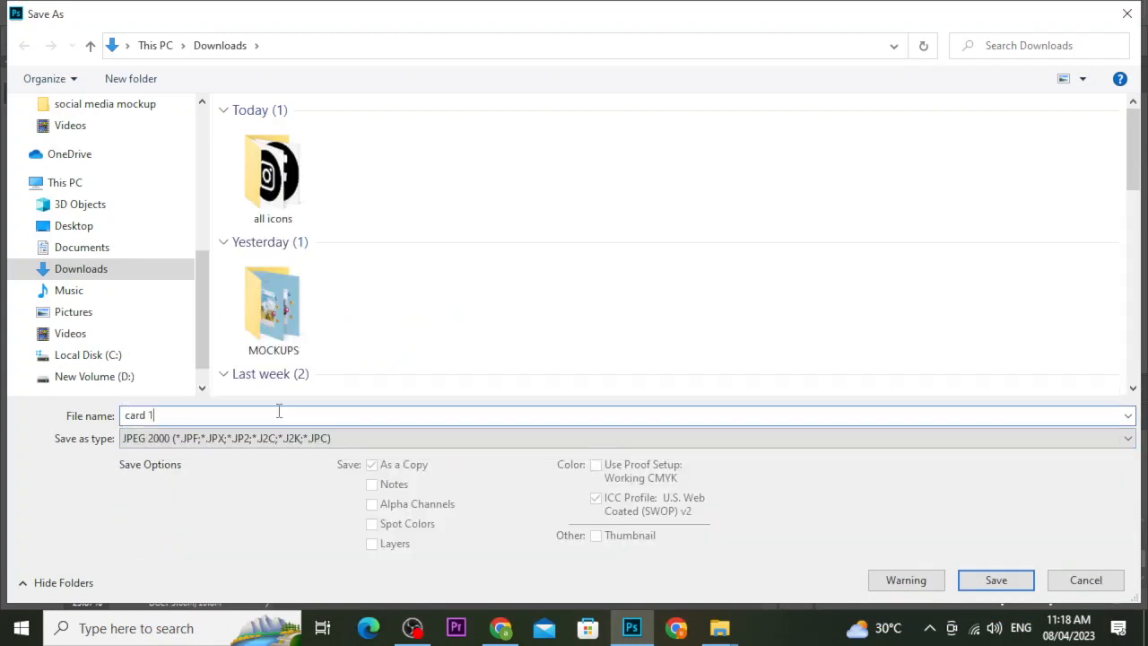
pyautogui.press('Return')
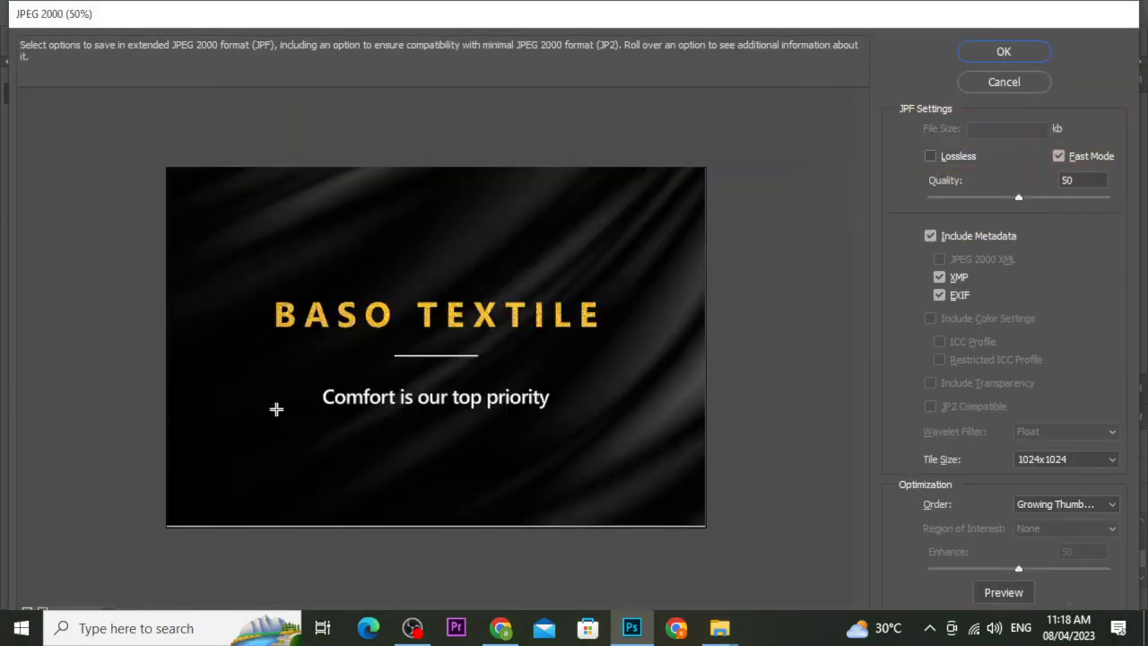
pyautogui.click(1014, 85)
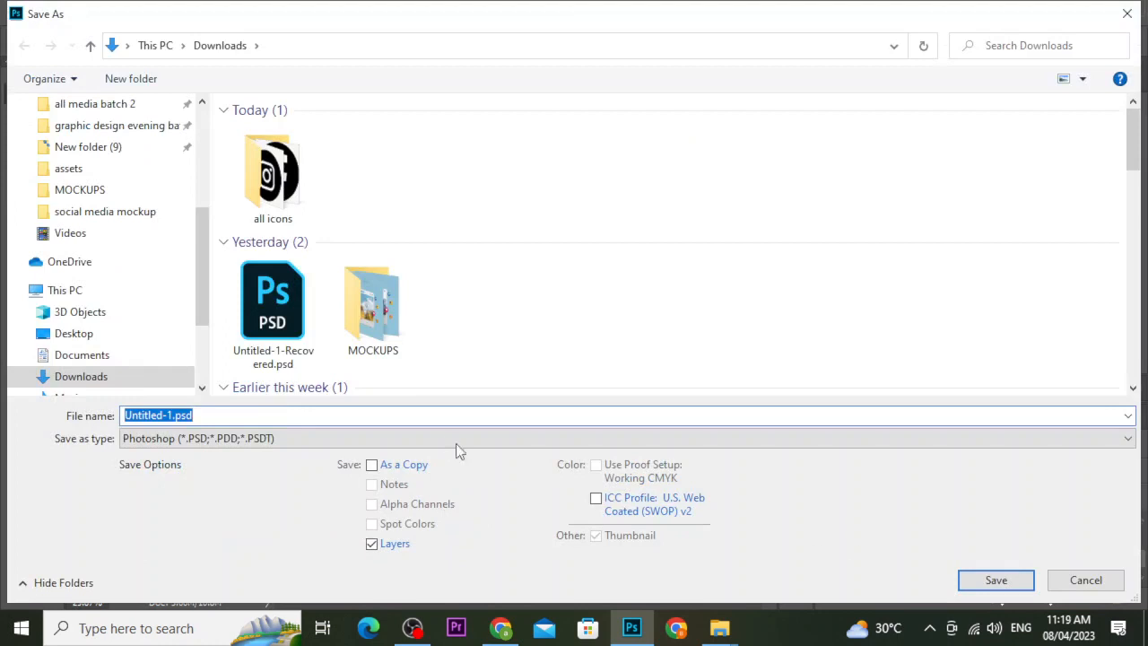
# Save the front card as a JPEG named card1, accepting the default quality settings.
pyautogui.click(455, 441)
pyautogui.click(341, 528)
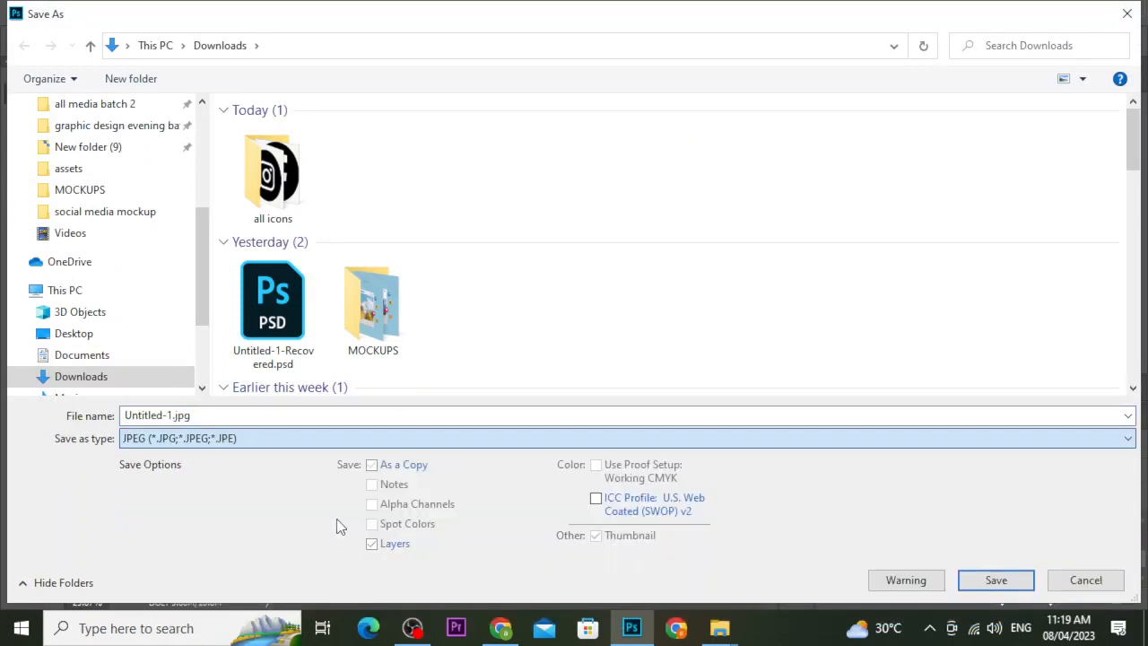
pyautogui.click(313, 413)
pyautogui.write('card1')
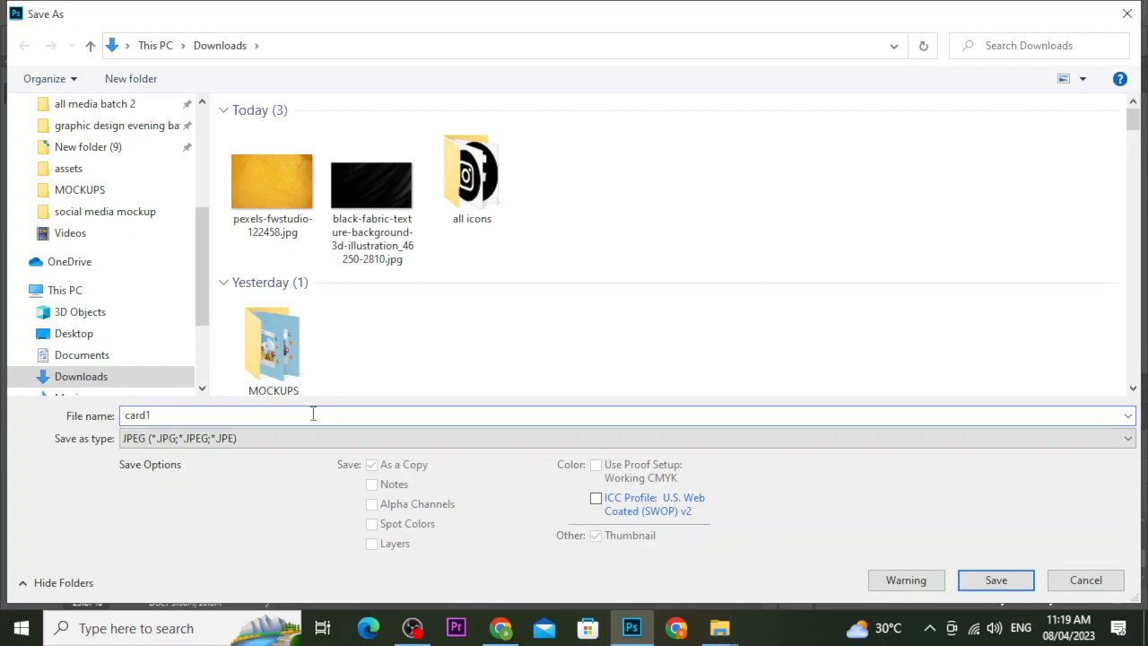
pyautogui.press('Return')
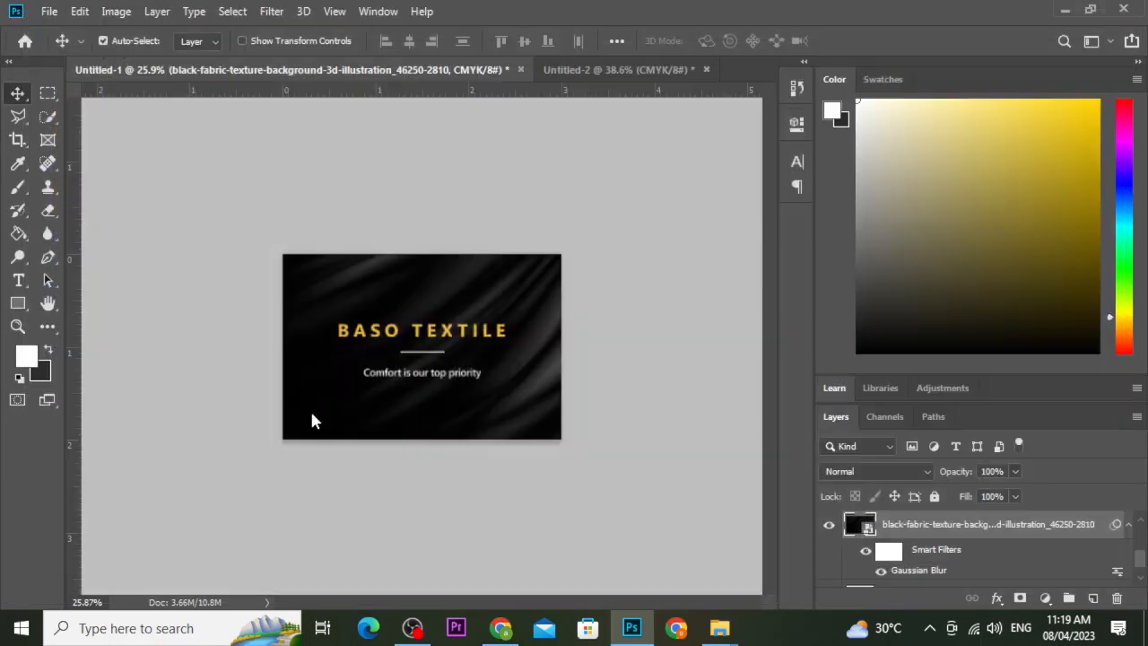
pyautogui.press('Return')
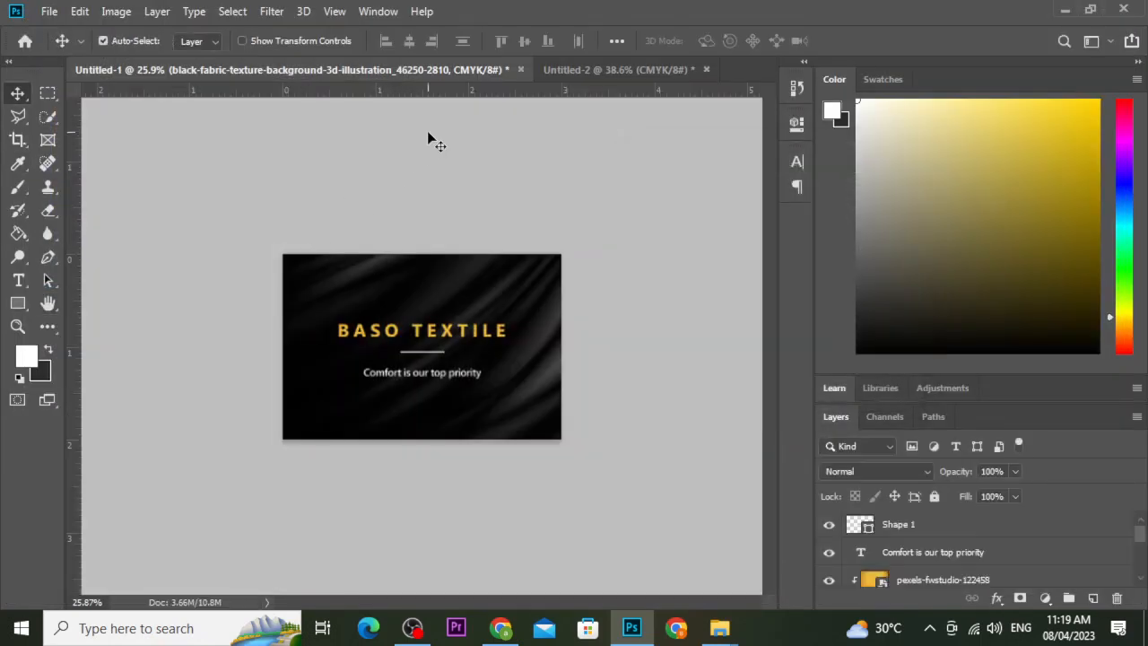
# Save a copy of the back card, Untitled-2, as a maximum-quality JPEG named 'card 2'.
pyautogui.click(579, 70)
pyautogui.hotkey('shift', 'ctrl', 's')
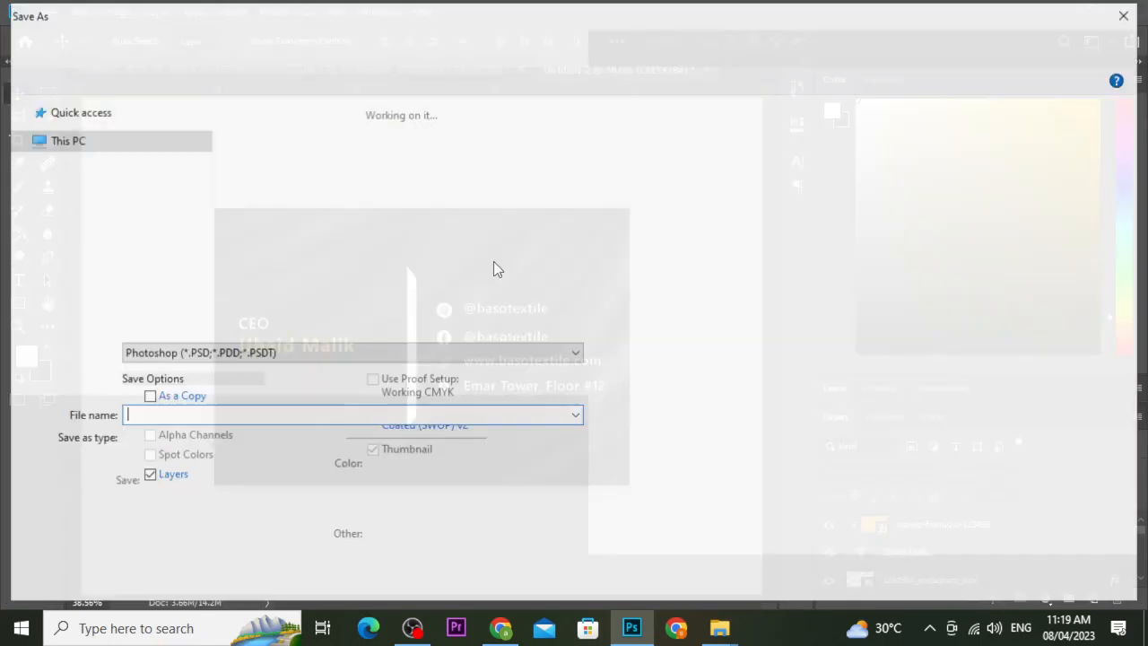
pyautogui.click(256, 437)
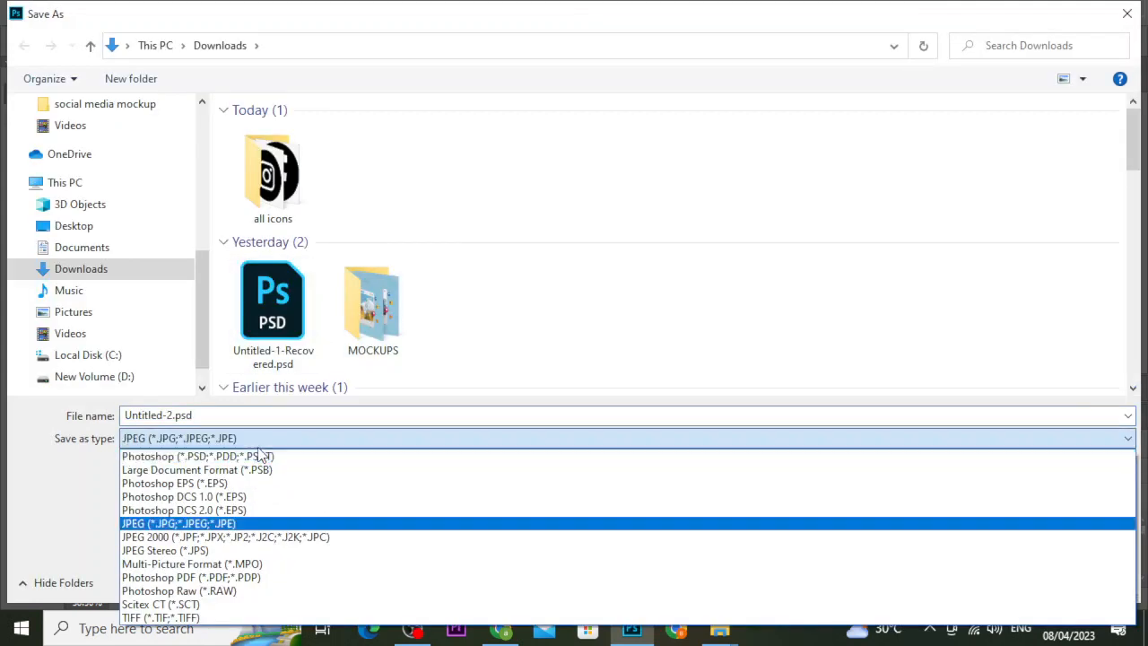
pyautogui.click(262, 519)
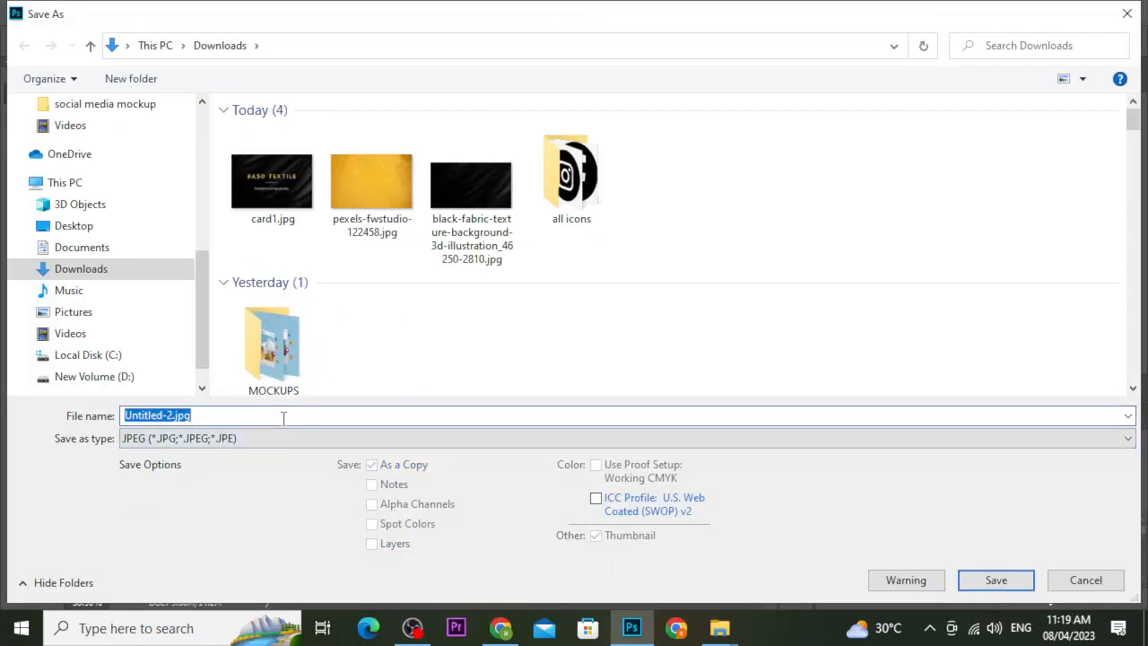
pyautogui.write('xa')
pyautogui.press('BackSpace')
pyautogui.press('BackSpace')
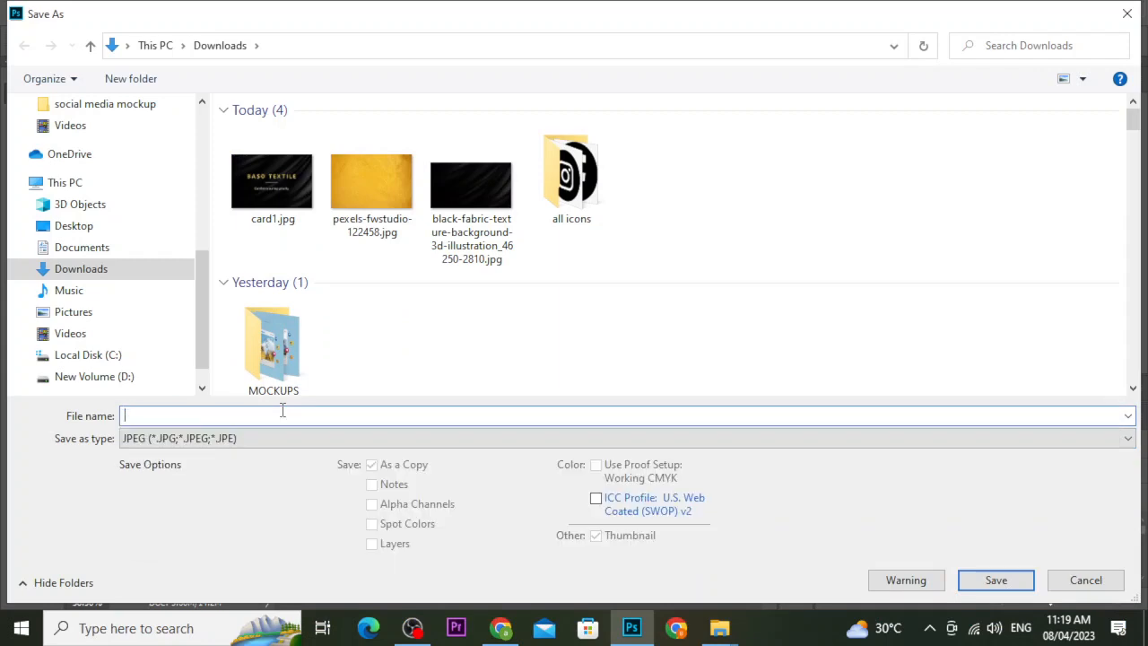
pyautogui.write('card 2')
pyautogui.click(969, 582)
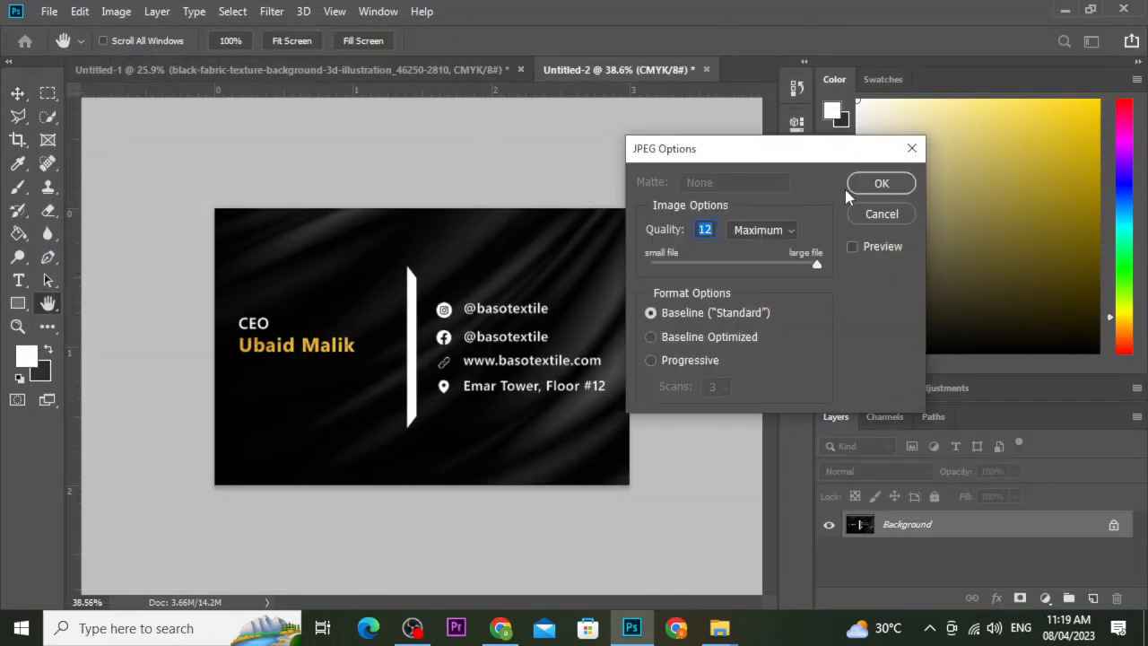
pyautogui.click(865, 184)
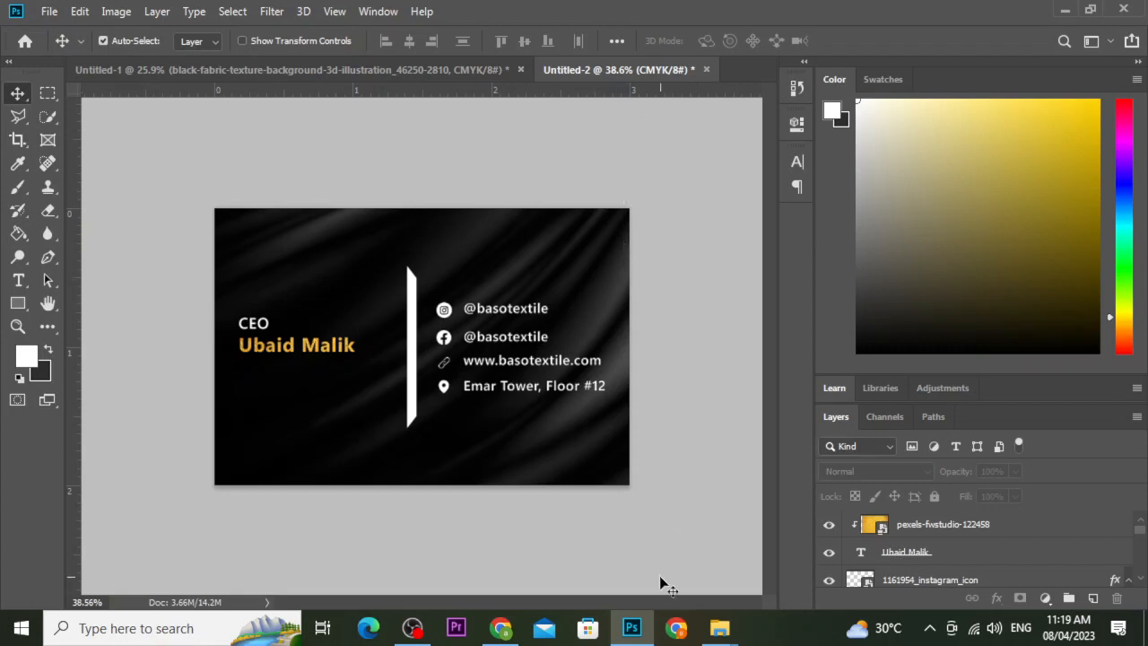
# In a new Chrome tab, search for 'business card mockups free download'.
pyautogui.click(677, 628)
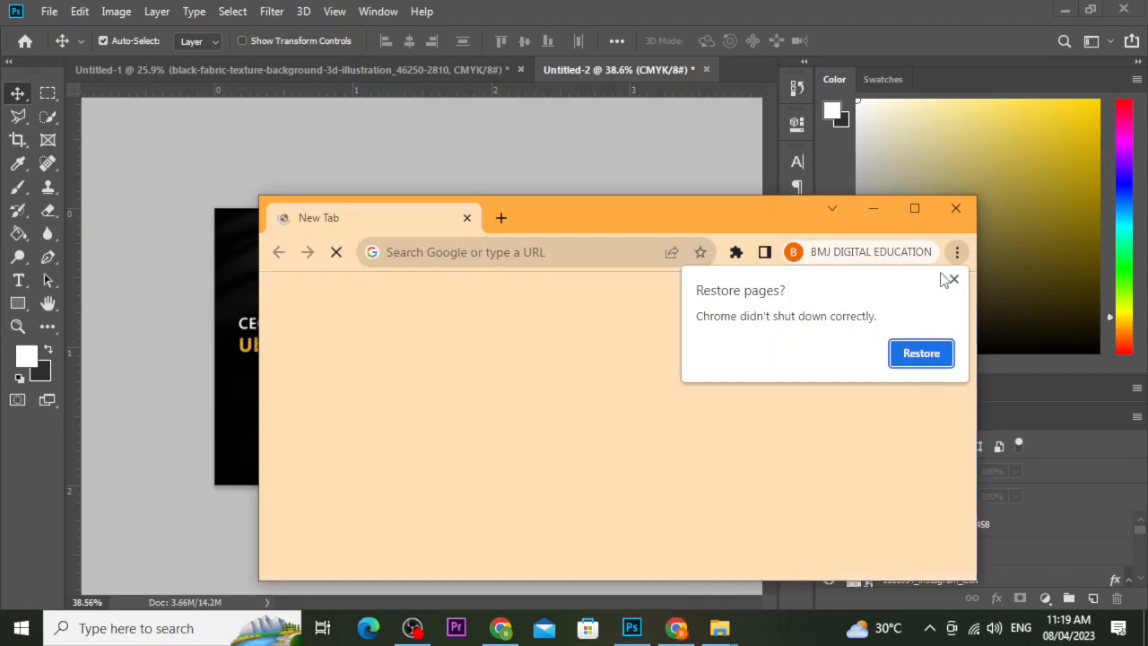
pyautogui.click(955, 208)
pyautogui.click(501, 628)
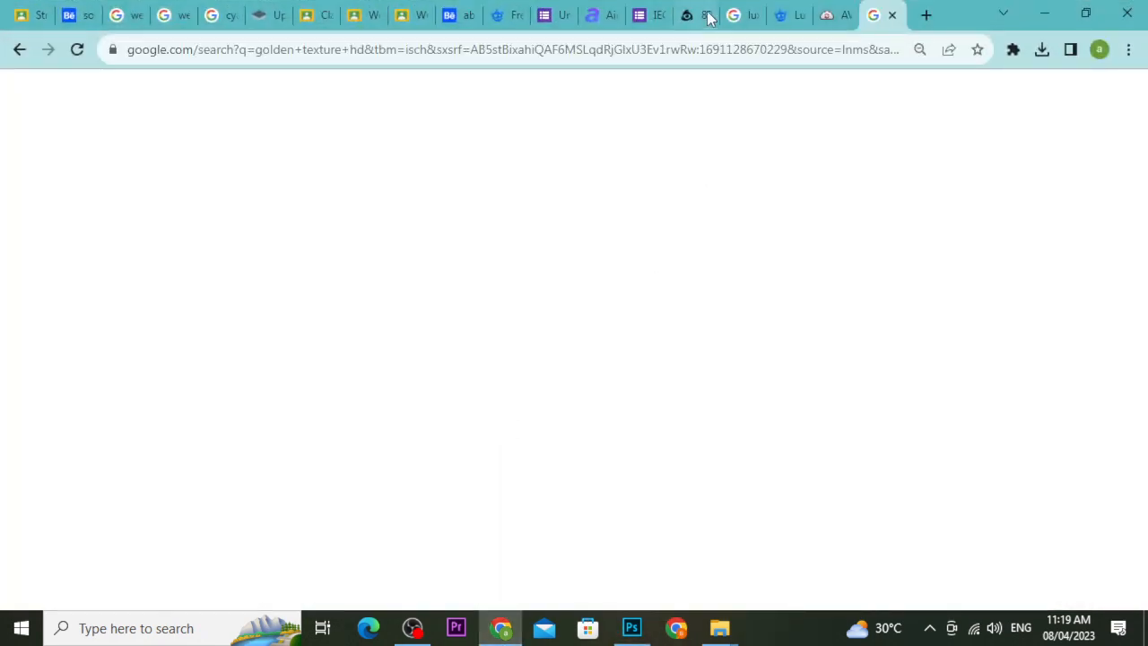
pyautogui.click(924, 16)
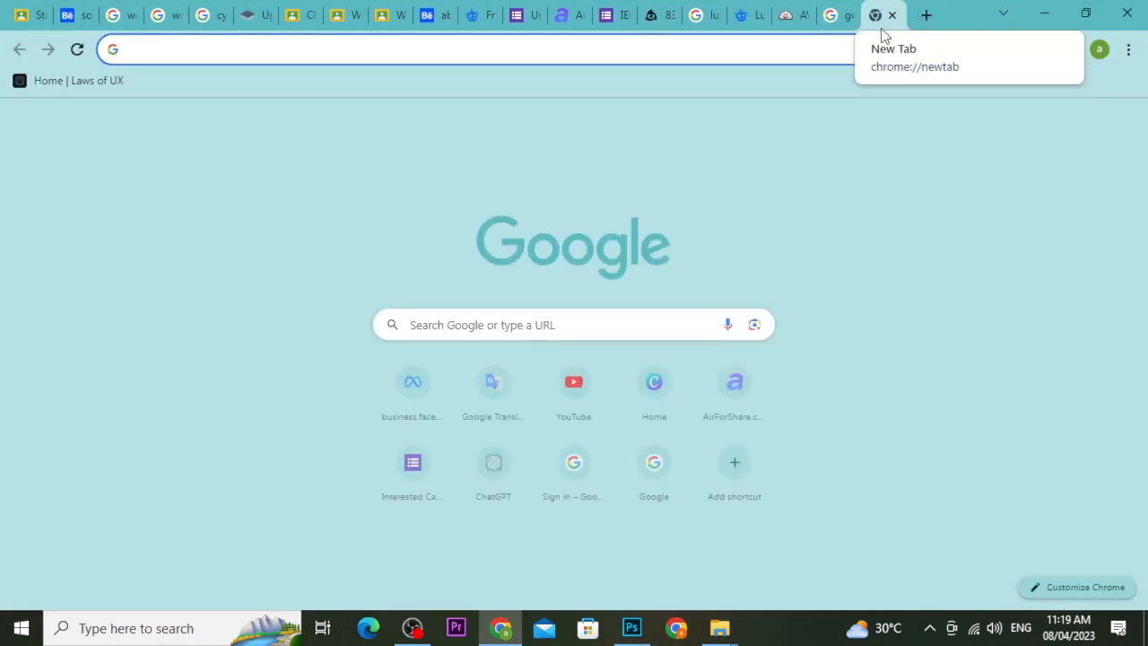
pyautogui.write('business card mockl')
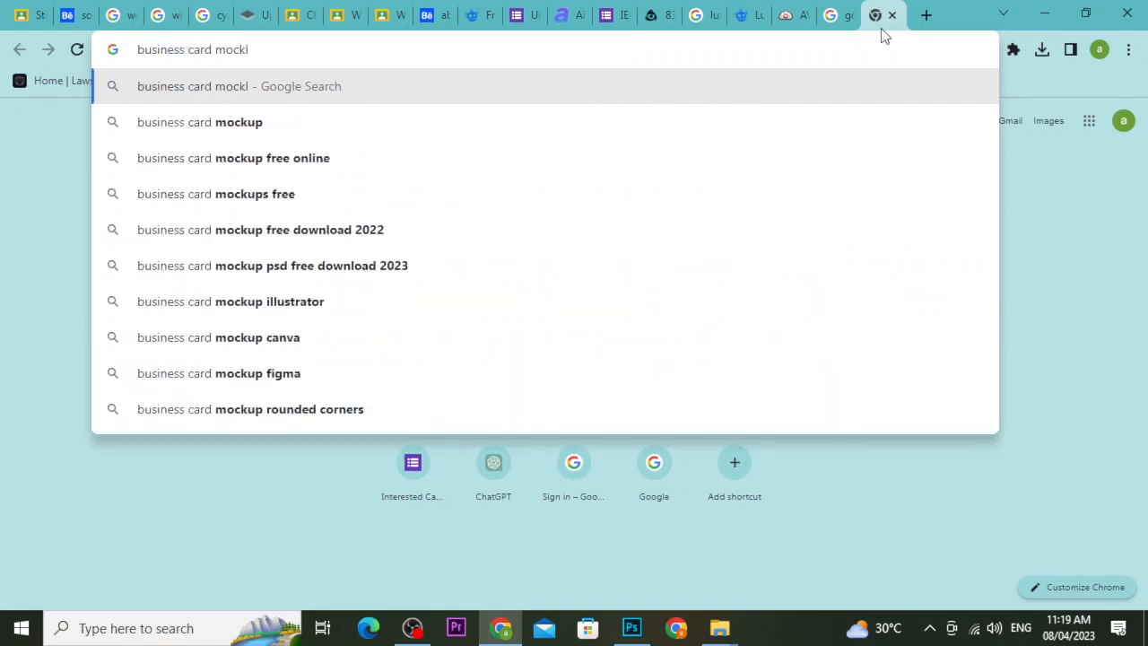
pyautogui.press('BackSpace')
pyautogui.write('ups')
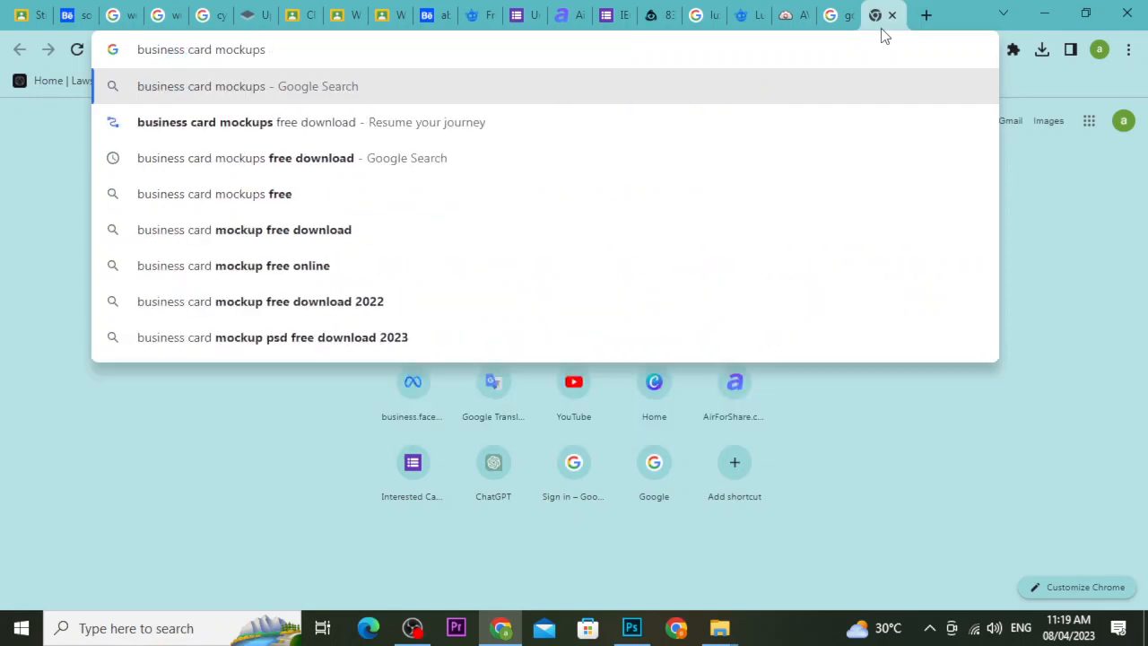
pyautogui.press('Down')
pyautogui.press('Down')
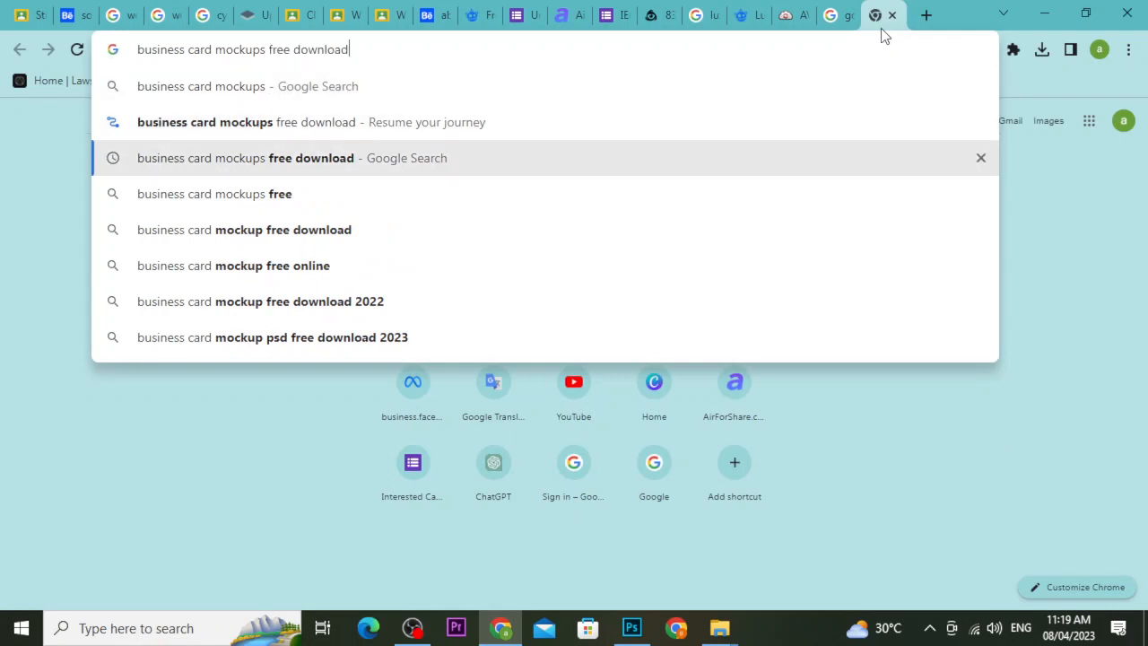
pyautogui.press('Return')
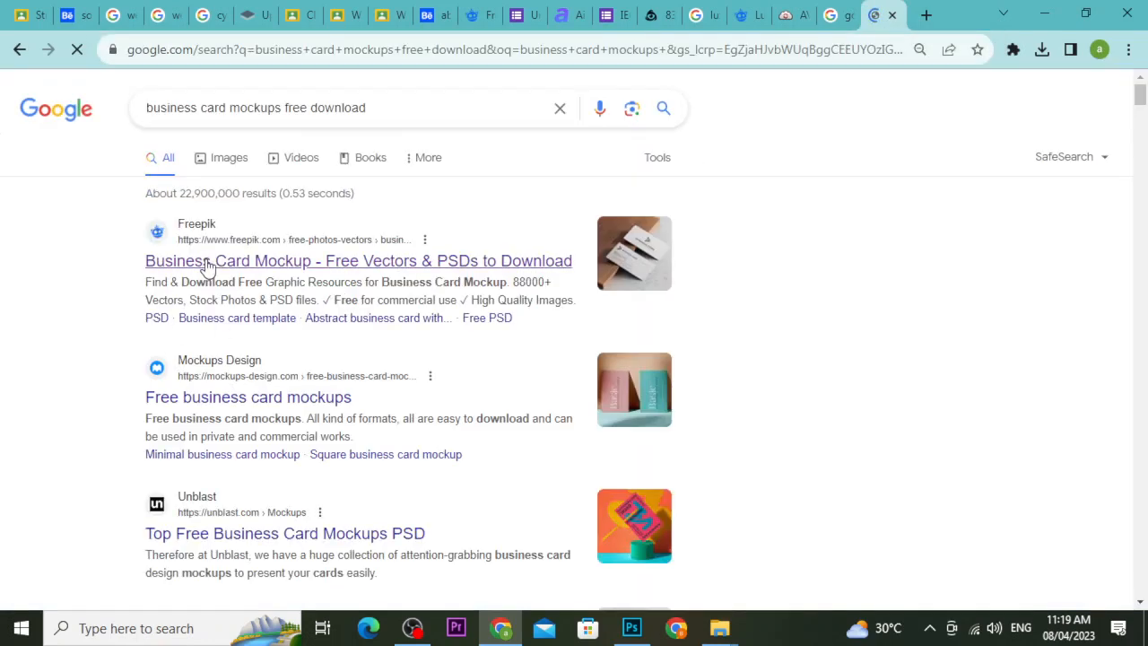
# Open Freepik's business card mockup results and pick the notebook-and-pen mockup.
pyautogui.click(203, 262)
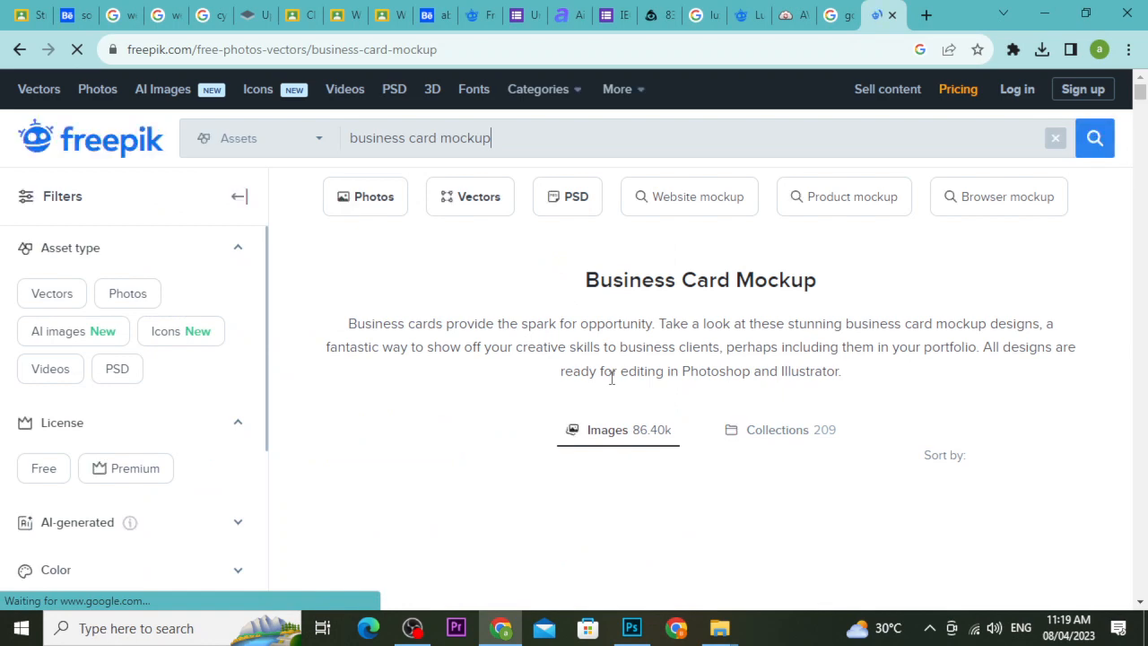
pyautogui.scroll(-1, 709, 372)
pyautogui.scroll(-3, 700, 385)
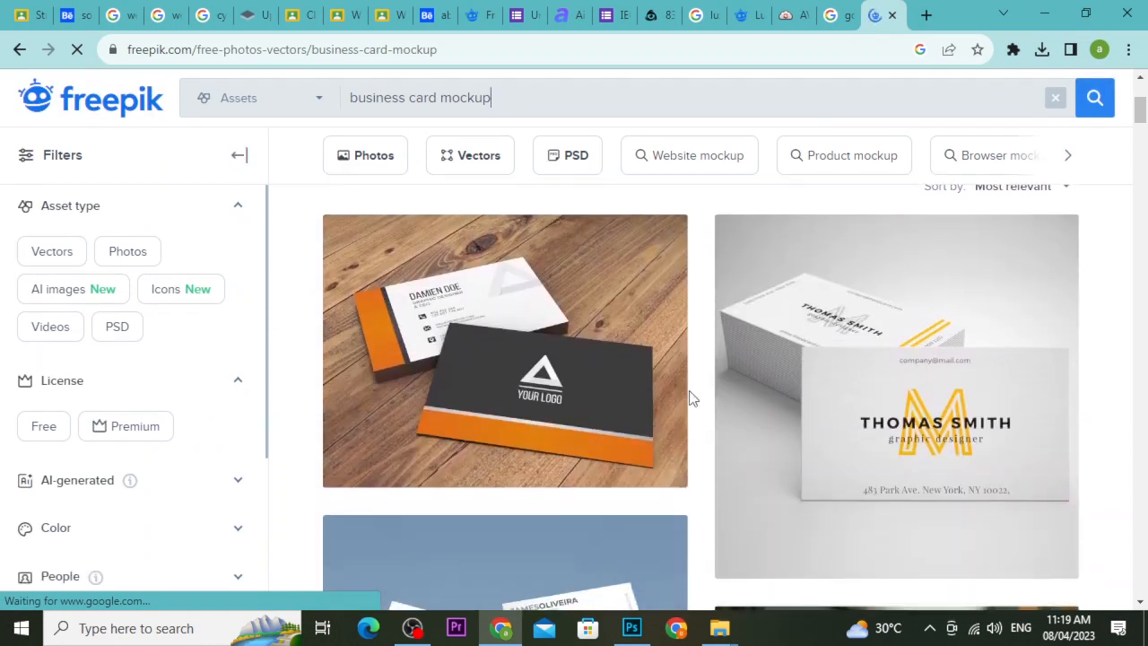
pyautogui.scroll(-2, 690, 398)
pyautogui.scroll(2, 691, 413)
pyautogui.scroll(-6, 691, 414)
pyautogui.scroll(3, 691, 414)
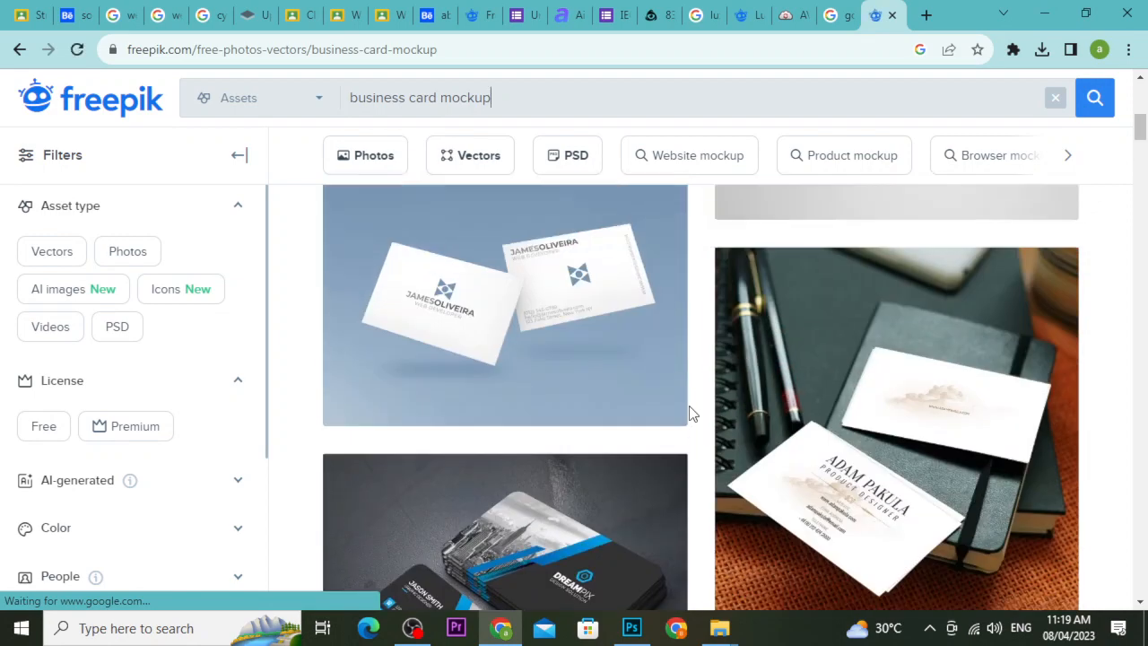
pyautogui.scroll(-1, 691, 413)
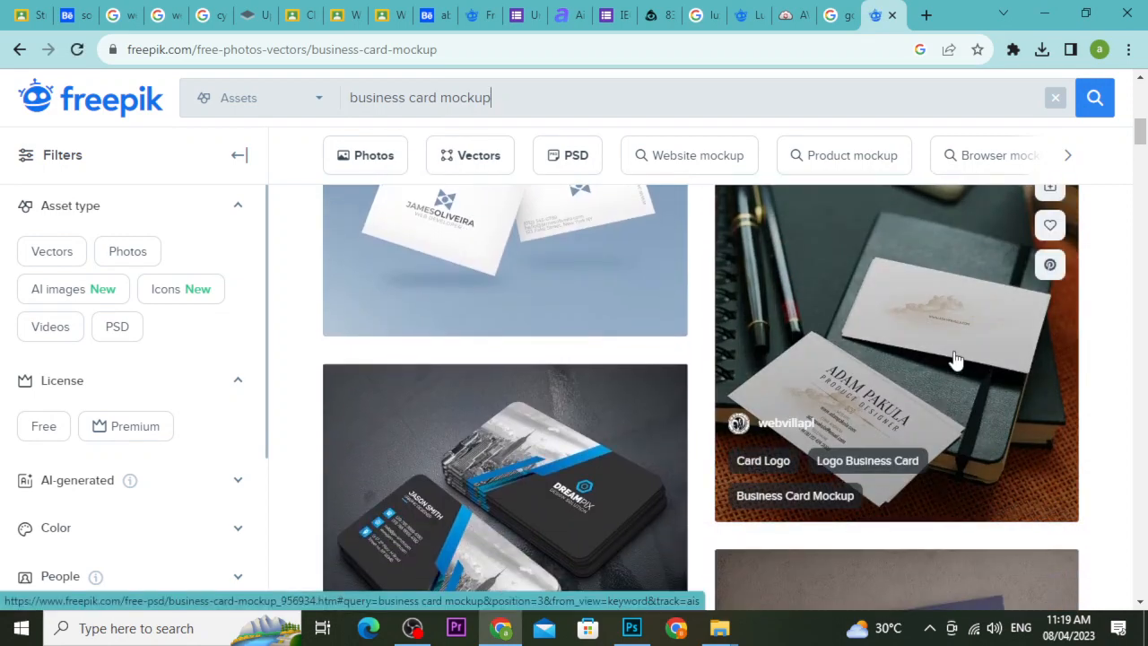
pyautogui.click(956, 359)
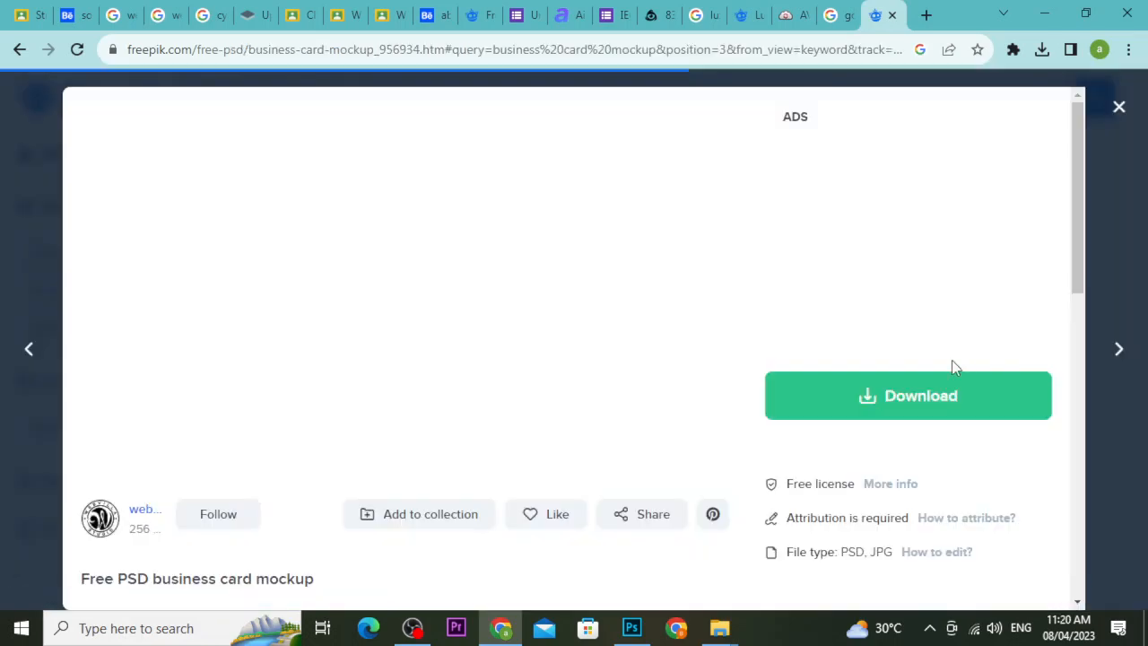
# Download the mockup free with attribution and show the zip in its folder.
pyautogui.scroll(-3, 755, 464)
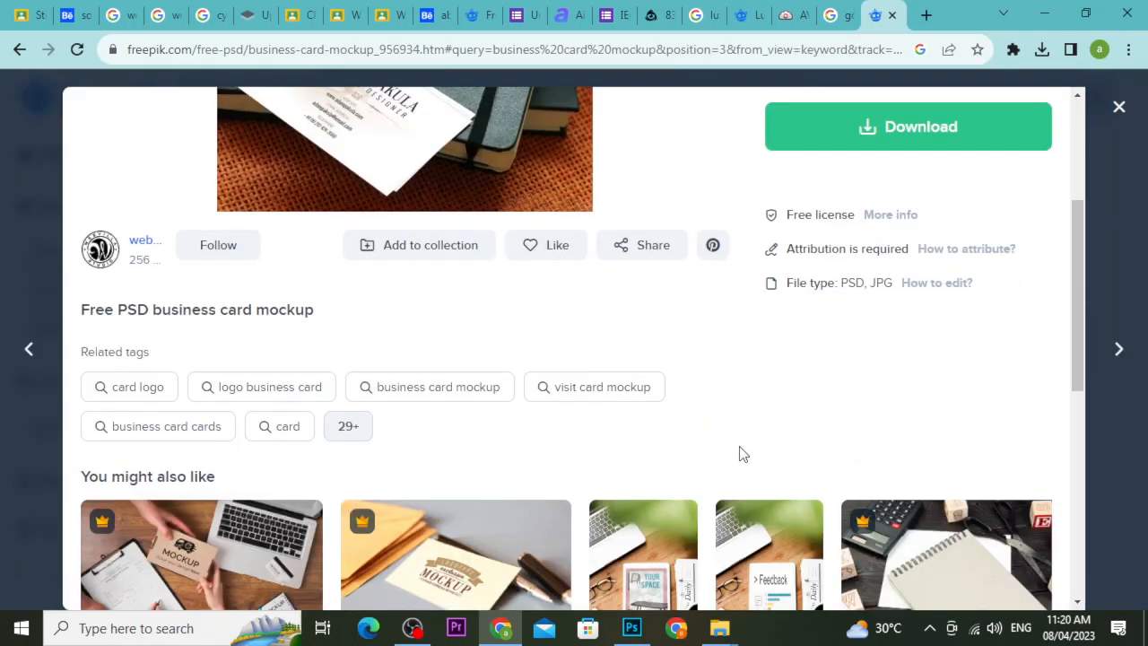
pyautogui.scroll(2, 741, 454)
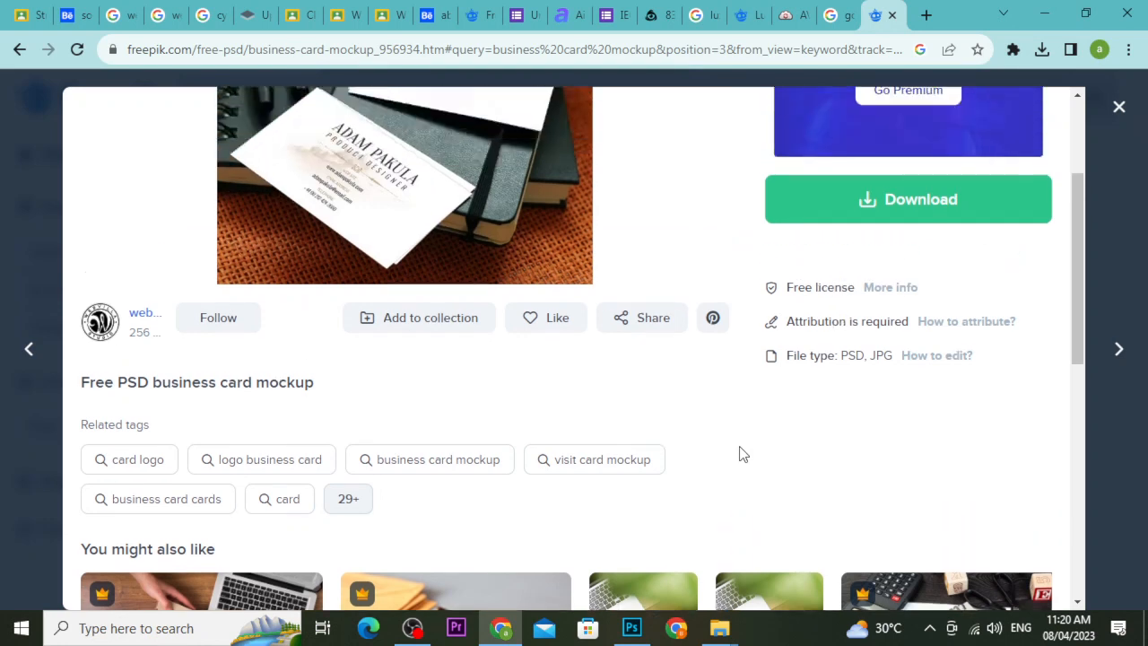
pyautogui.click(839, 318)
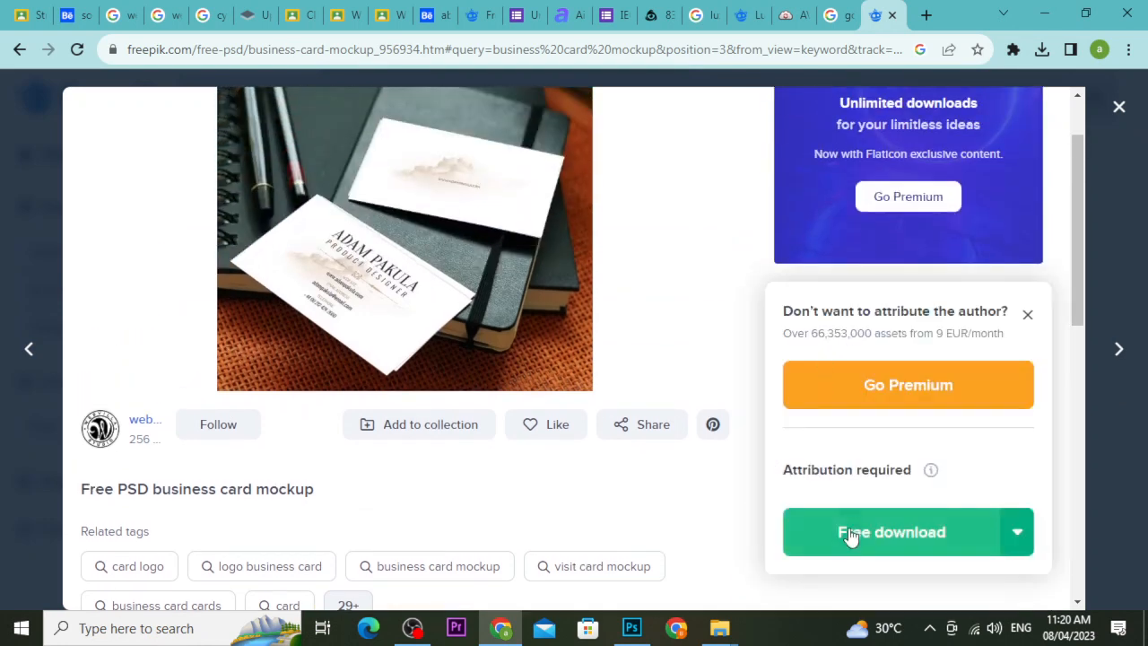
pyautogui.click(848, 530)
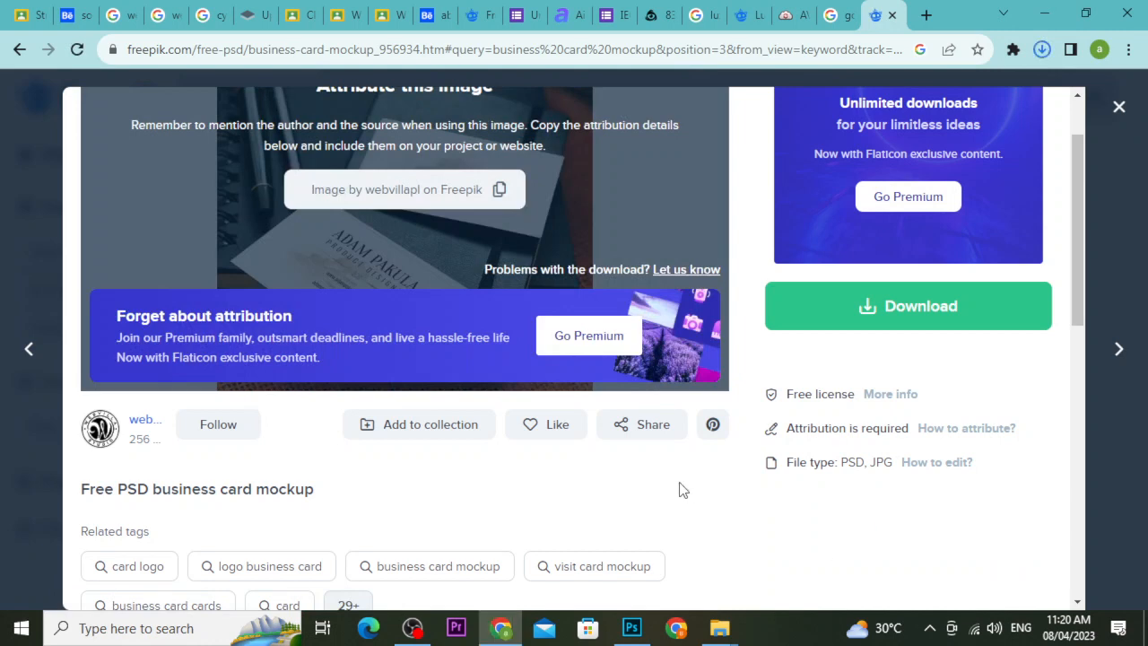
pyautogui.click(1041, 49)
pyautogui.click(996, 89)
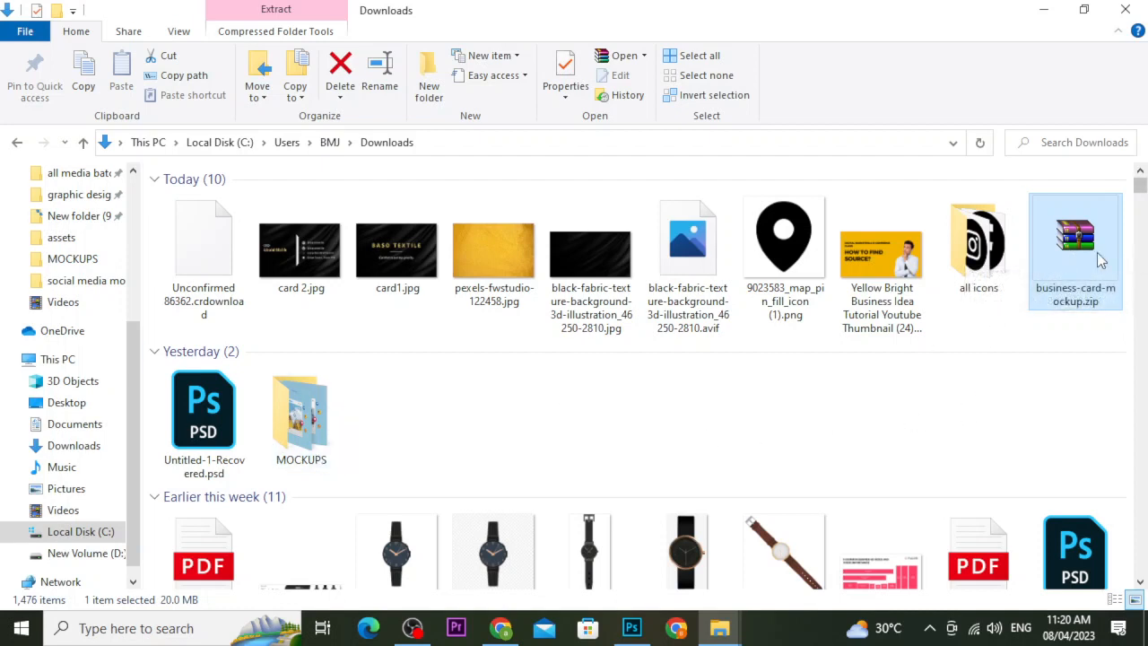
# Create a 'business card mockups' folder inside the MOCKUPS folder.
pyautogui.doubleClick(301, 414)
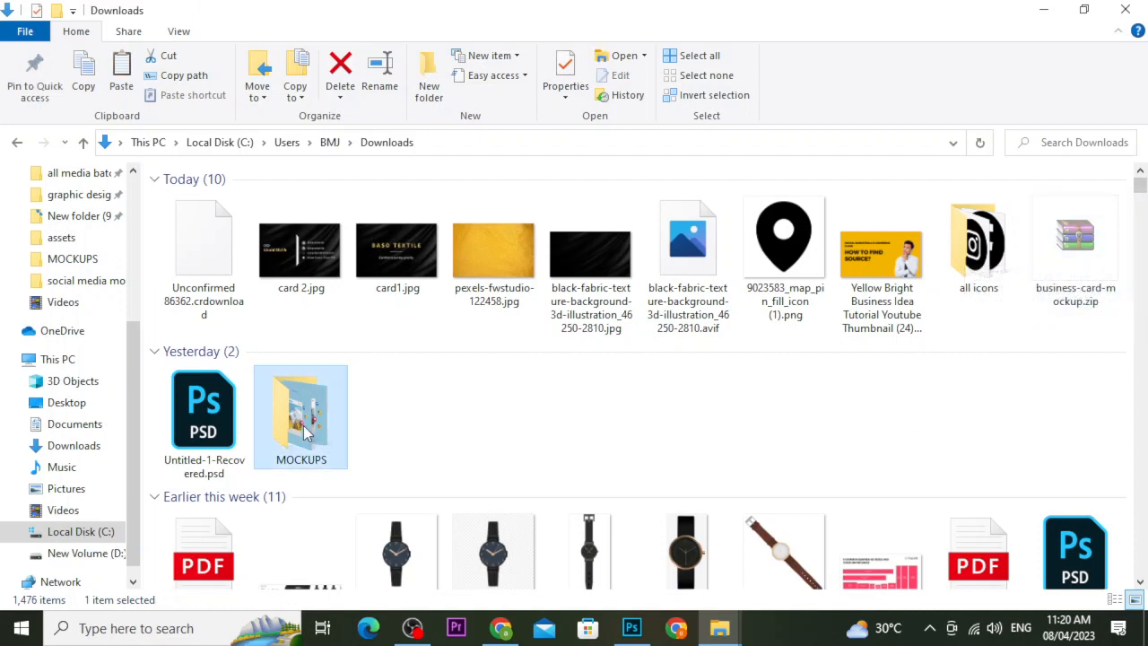
pyautogui.click(429, 76)
pyautogui.write('busine')
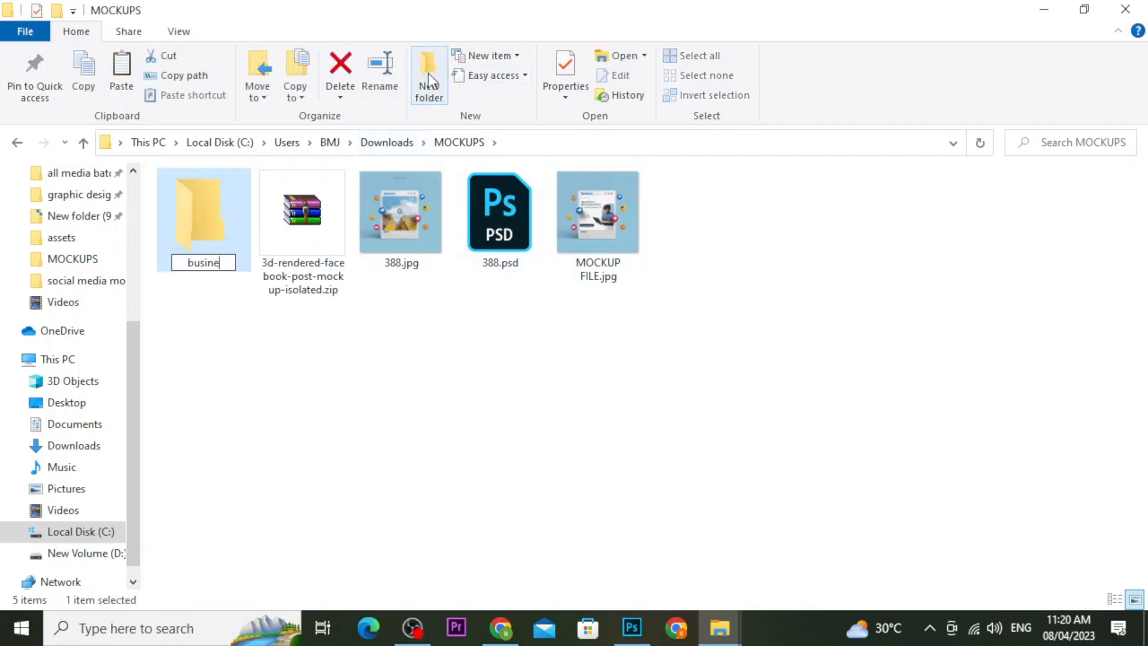
pyautogui.write('ss card mockups')
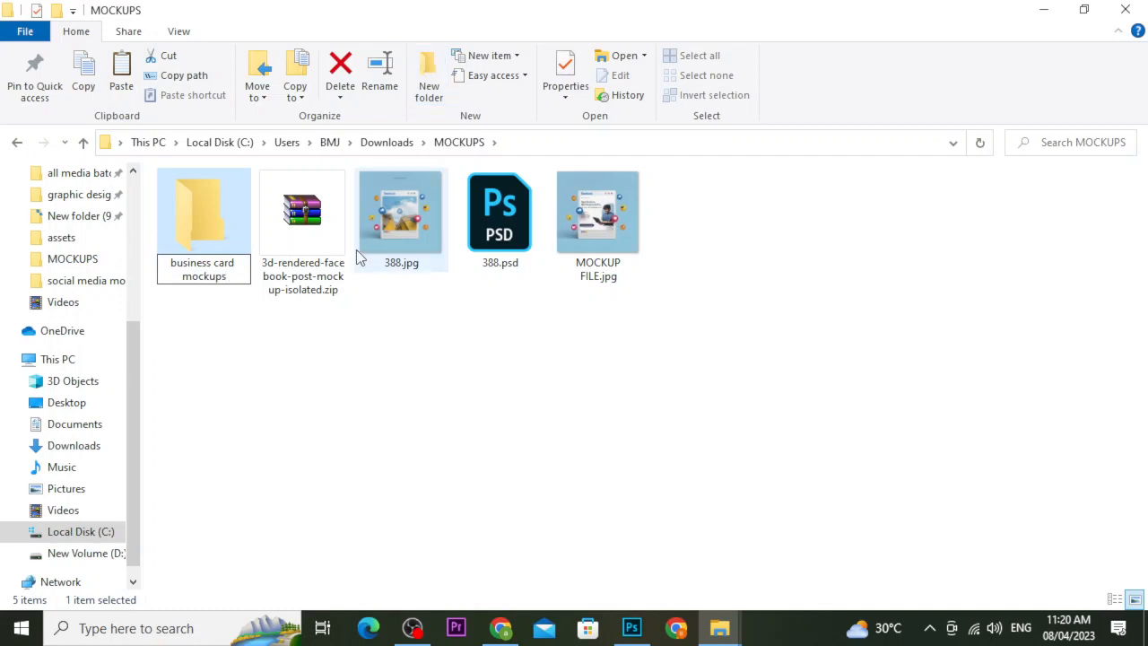
pyautogui.press('Return')
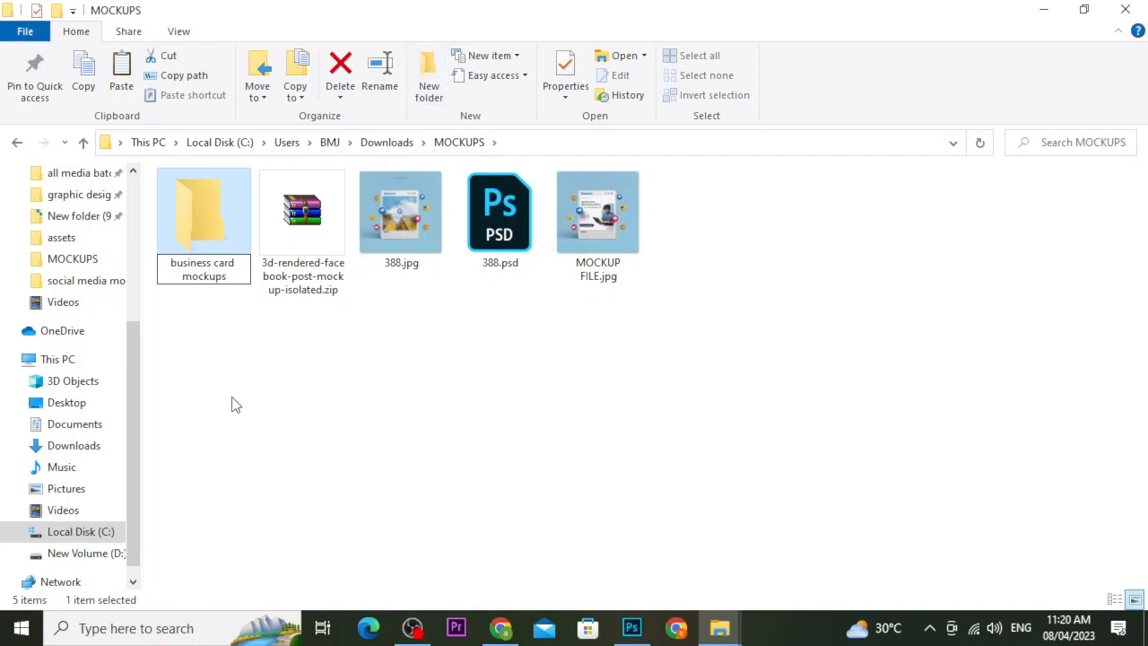
# Paste the mockup zip into that folder, extract it there, and open 91.psd.
pyautogui.doubleClick(205, 253)
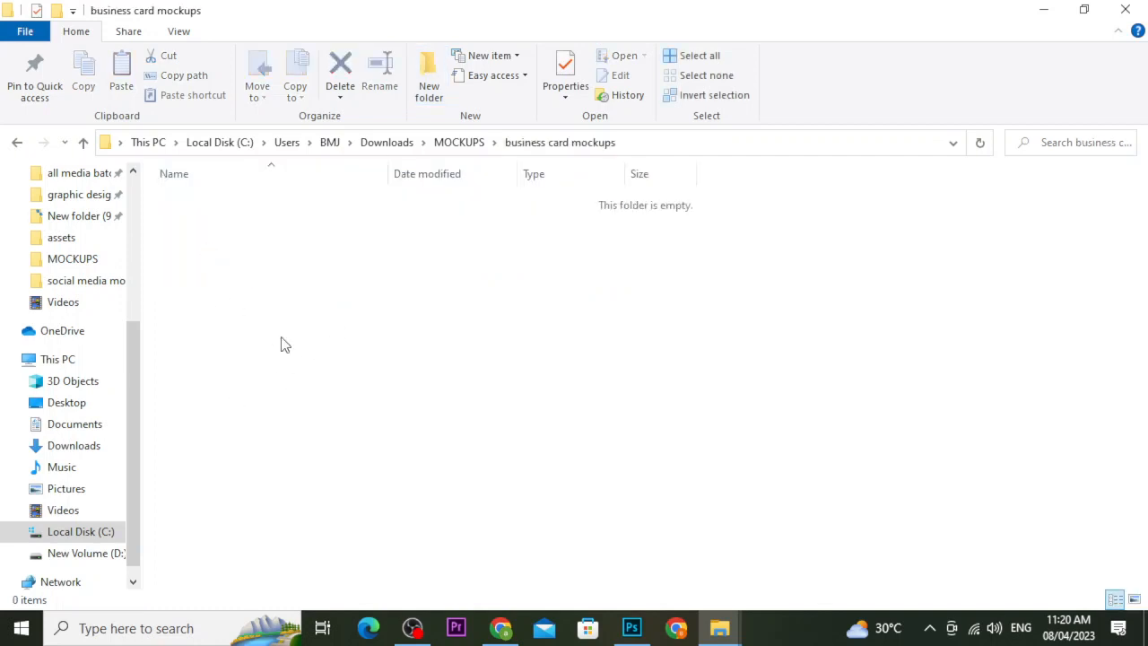
pyautogui.hotkey('ctrl', 'v')
pyautogui.rightClick(236, 205)
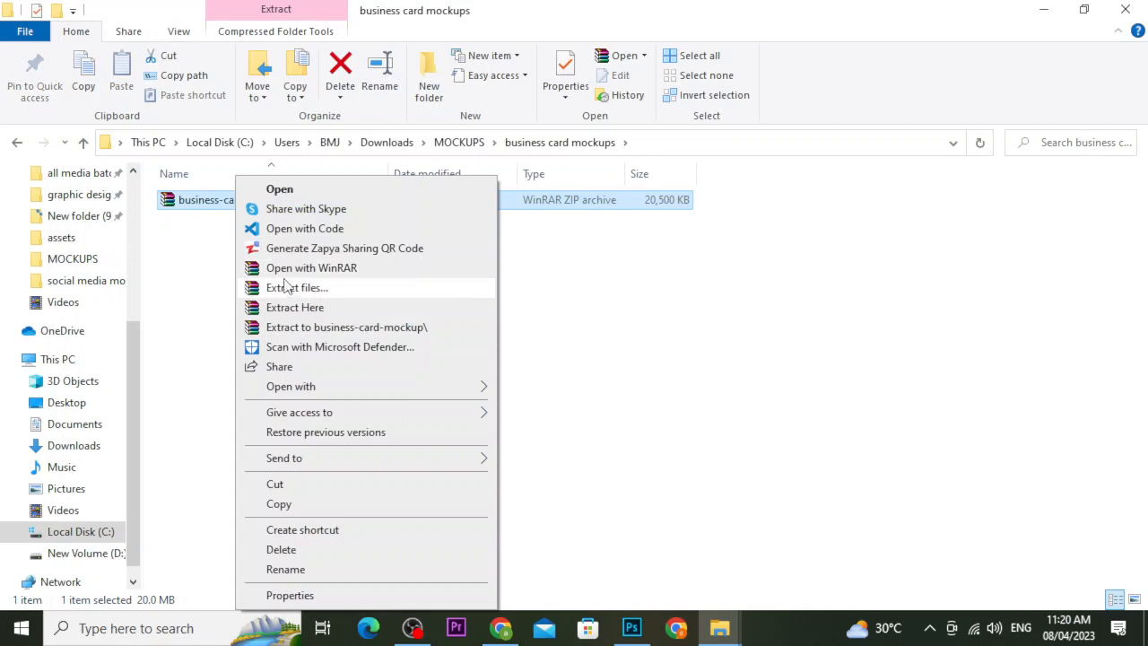
pyautogui.click(307, 307)
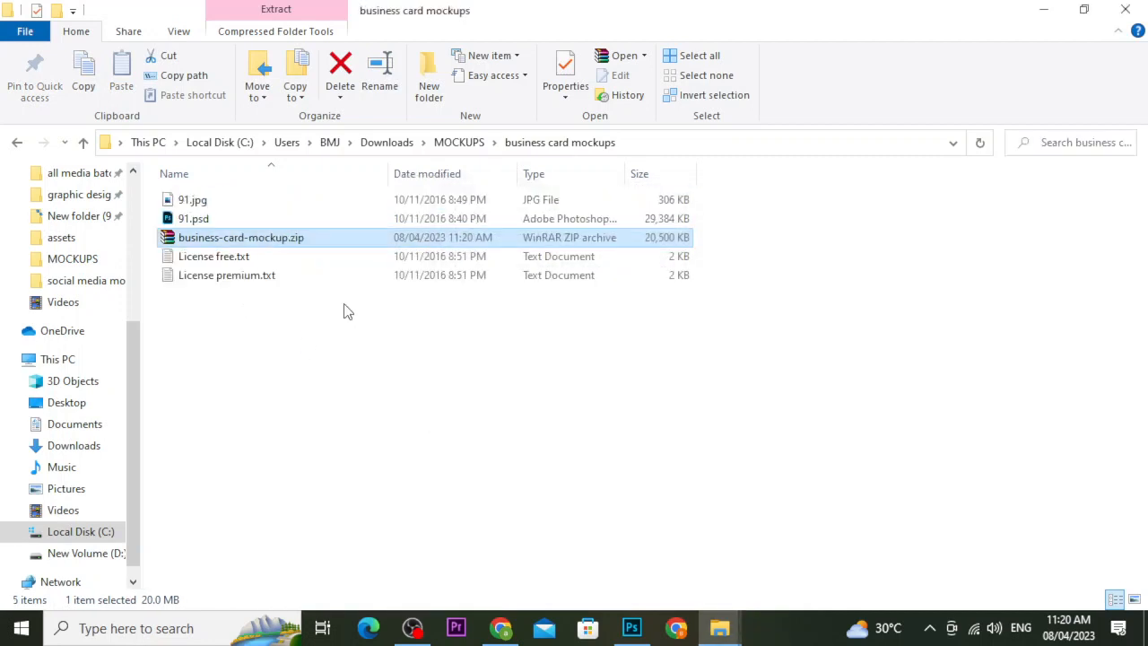
pyautogui.doubleClick(246, 221)
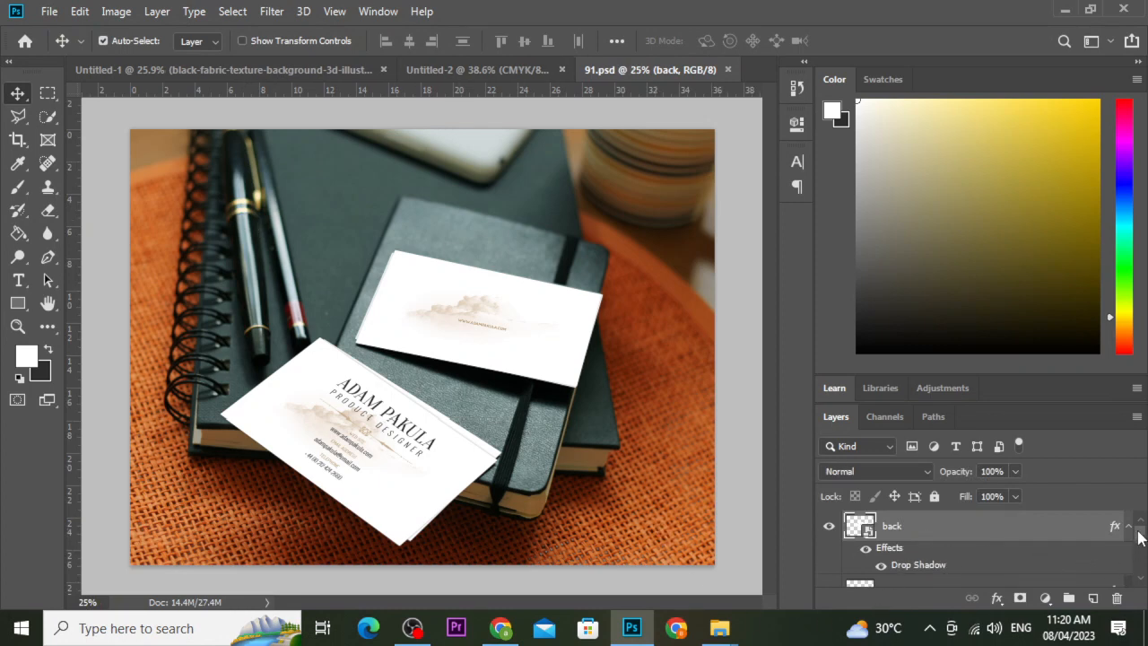
# Open the front card's smart object and embed card1.jpg into it.
pyautogui.click(1141, 579)
pyautogui.click(1141, 579)
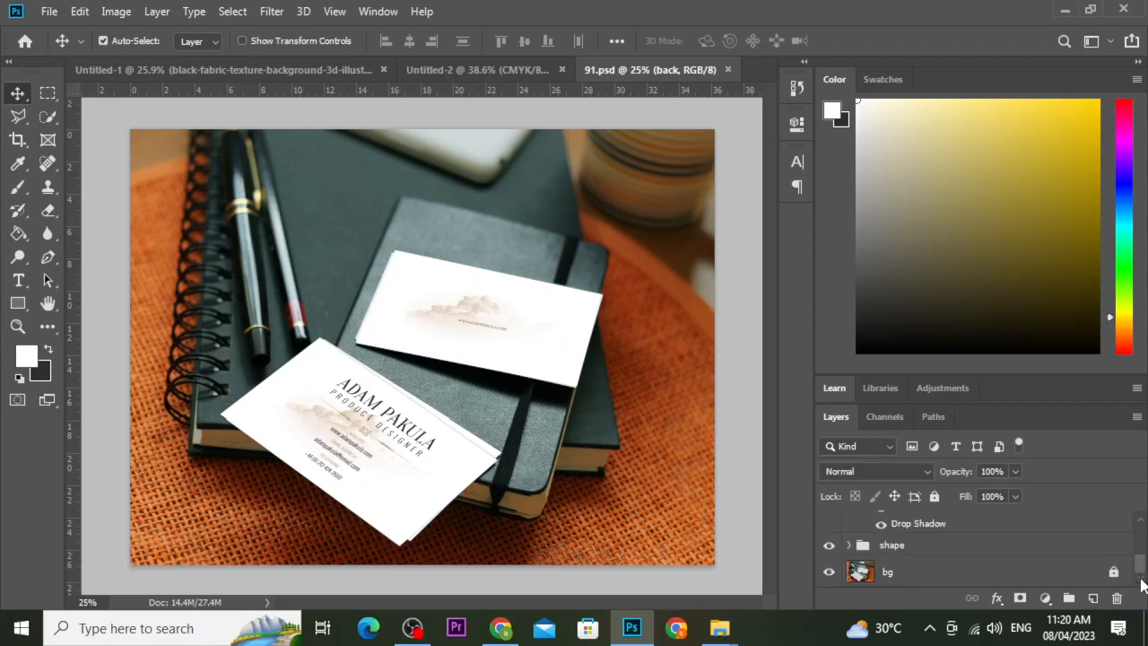
pyautogui.click(1141, 527)
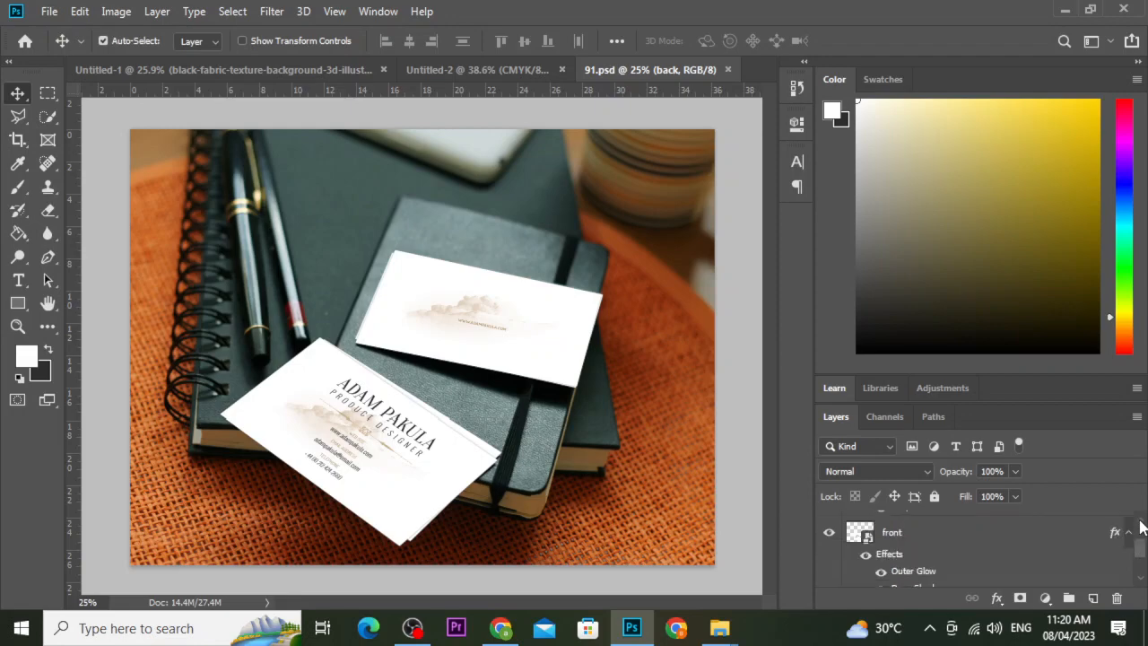
pyautogui.doubleClick(867, 536)
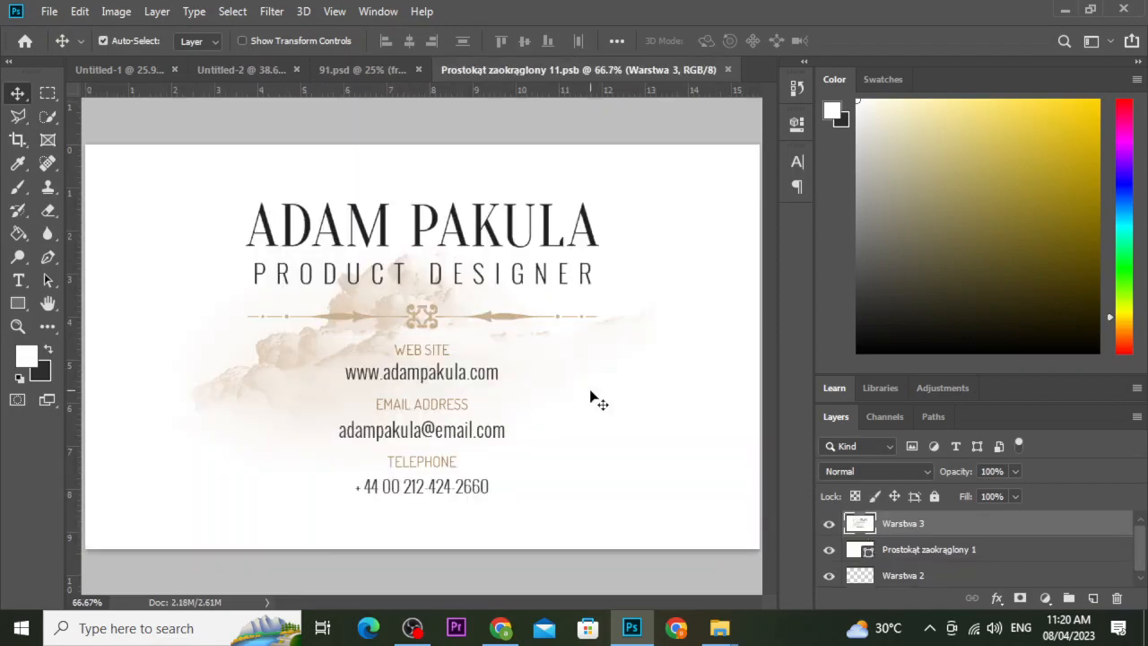
pyautogui.click(49, 11)
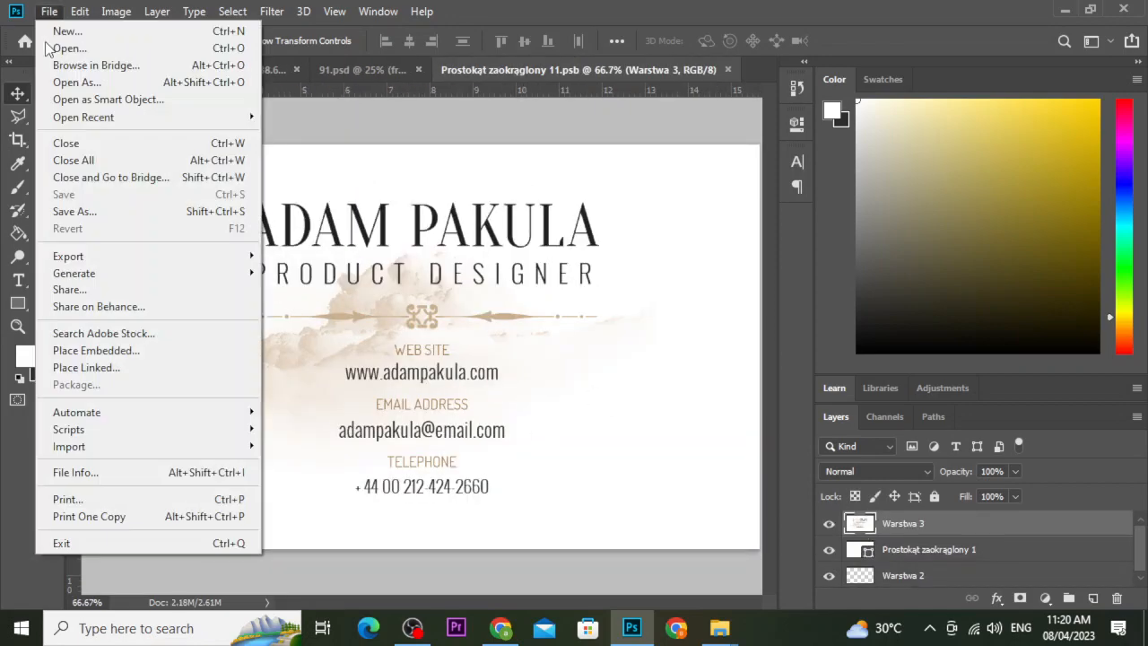
pyautogui.click(96, 350)
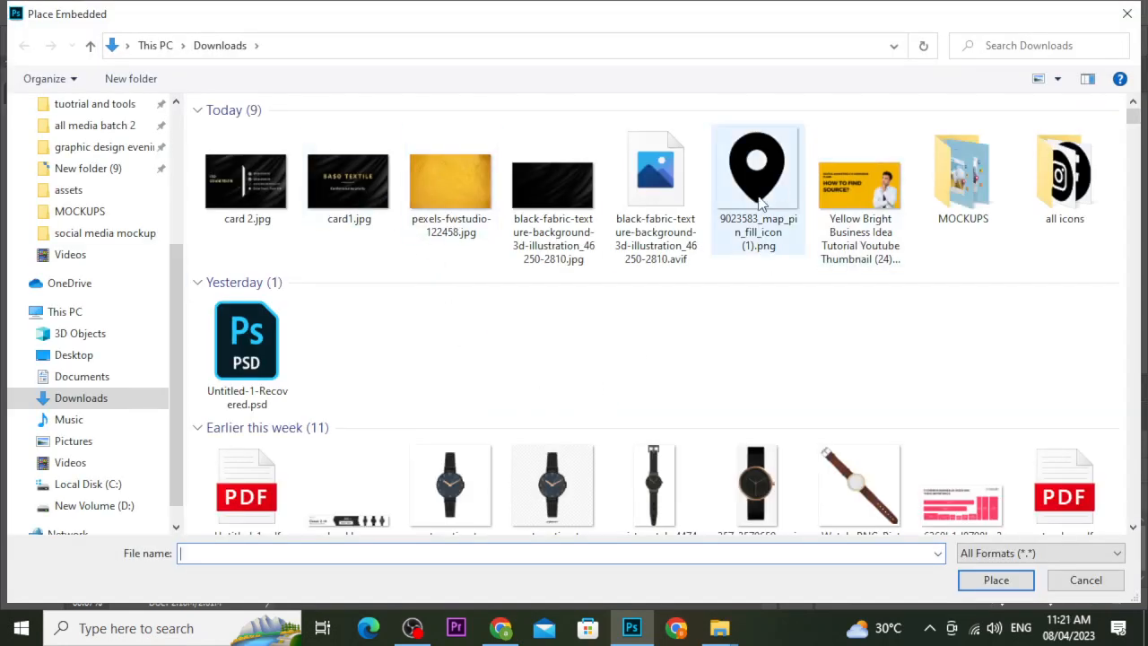
pyautogui.click(340, 191)
pyautogui.click(960, 581)
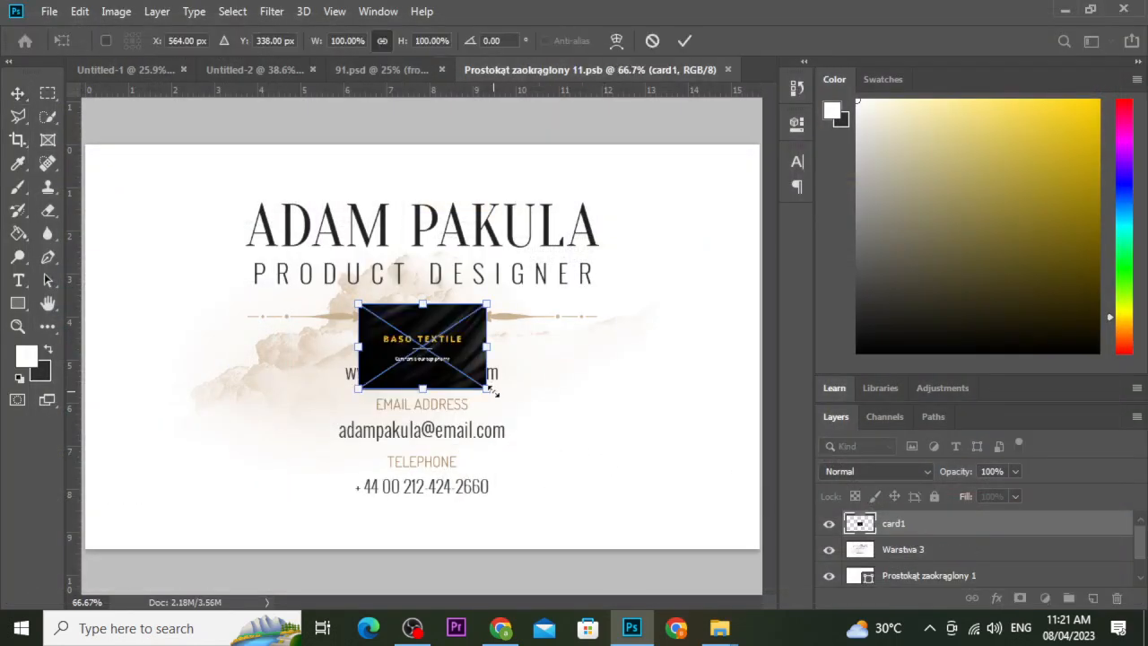
# Scale and align card1 to cover the whole front card face, then commit it.
pyautogui.keyDown('alt'); pyautogui.scroll(-1, 492, 391); pyautogui.keyUp('alt')
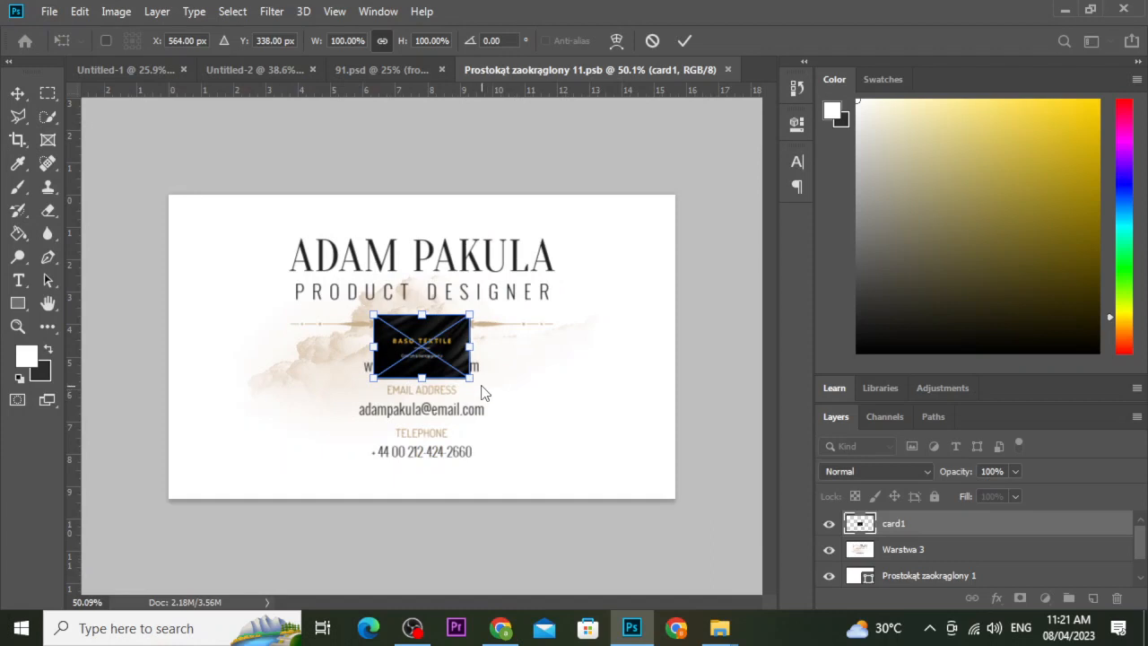
pyautogui.moveTo(478, 380); pyautogui.dragTo(692, 491)
pyautogui.moveTo(364, 316); pyautogui.dragTo(141, 205)
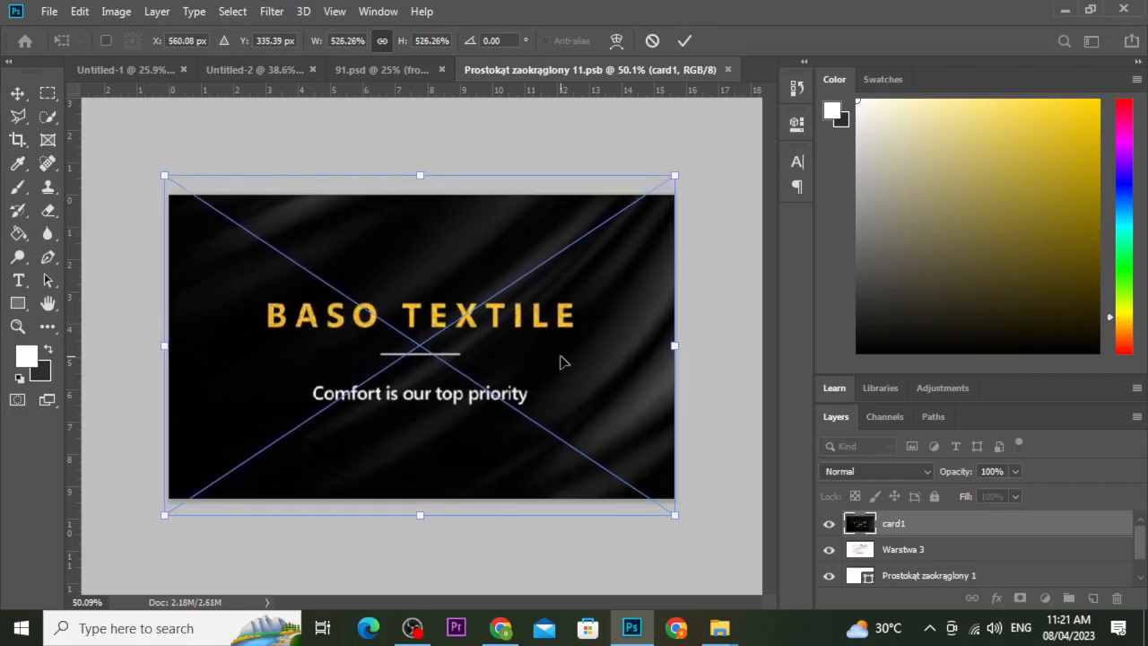
pyautogui.moveTo(561, 366); pyautogui.dragTo(563, 368)
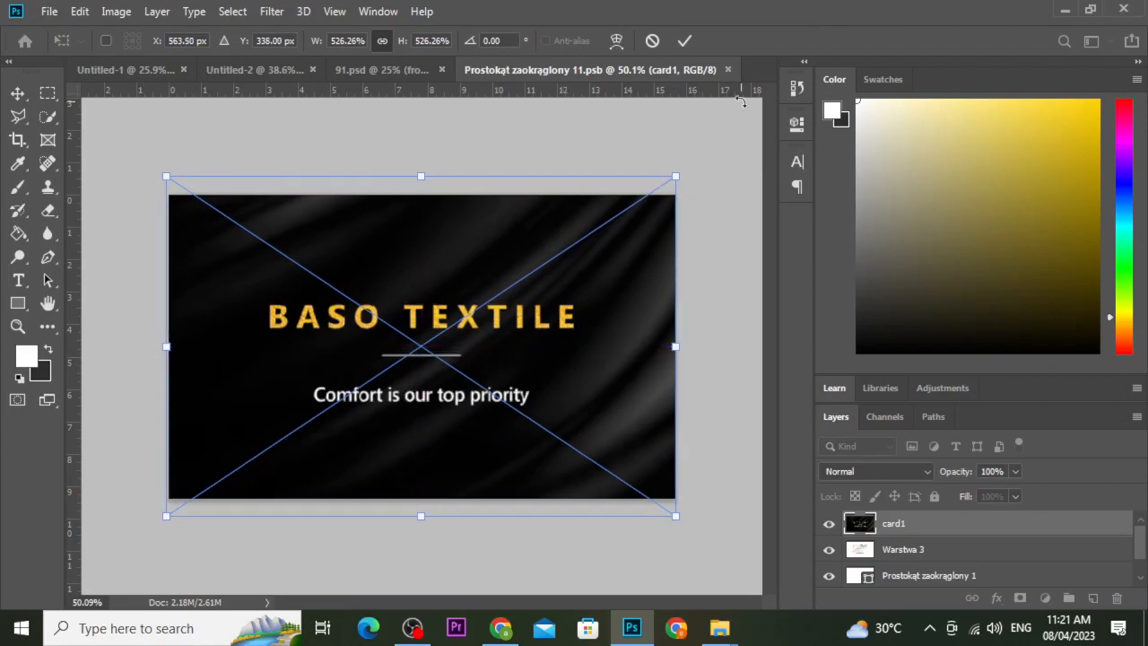
pyautogui.click(684, 41)
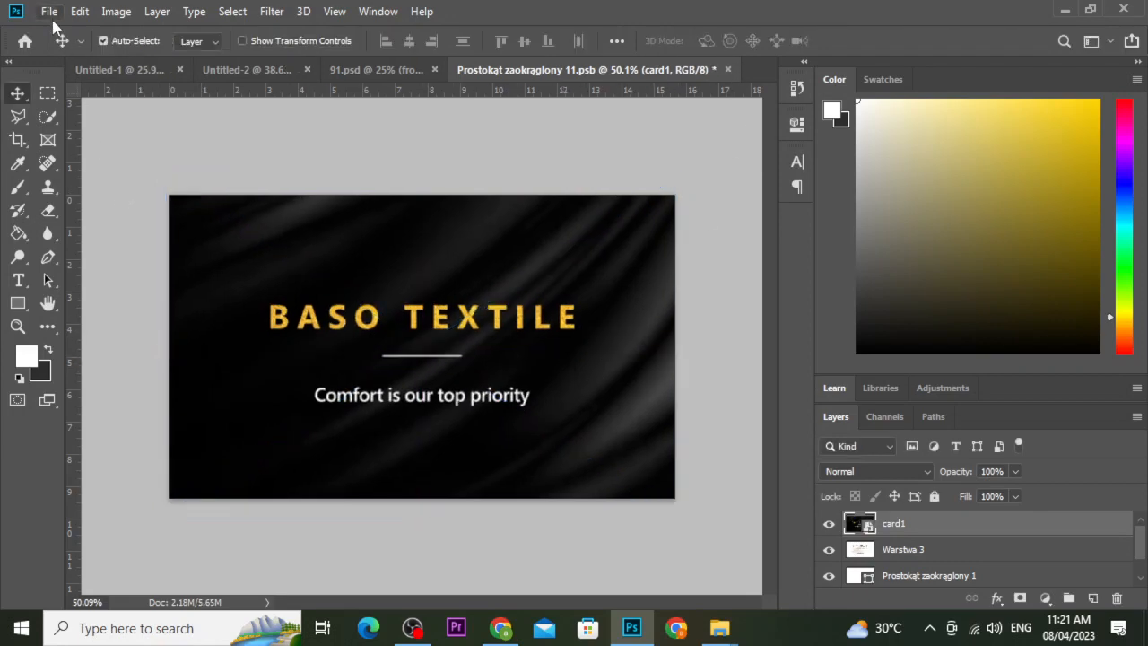
pyautogui.click(50, 12)
pyautogui.click(635, 148)
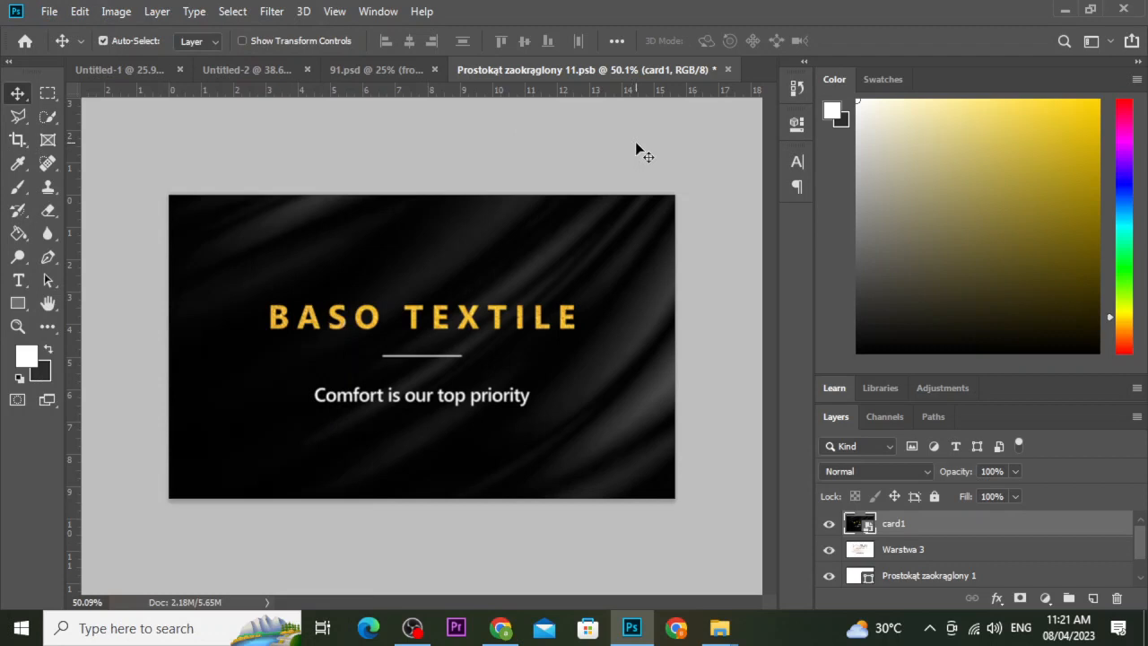
# Open the back card's smart object in 91.psd and embed card 2.jpg into it.
pyautogui.click(363, 73)
pyautogui.scroll(-2, 972, 553)
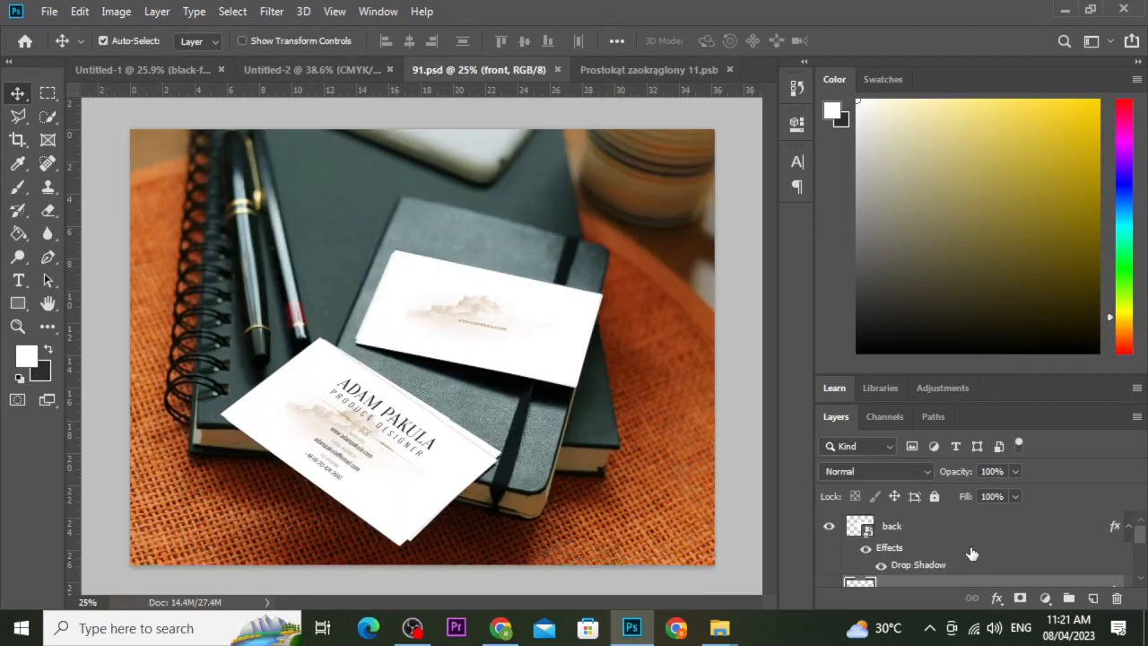
pyautogui.doubleClick(869, 530)
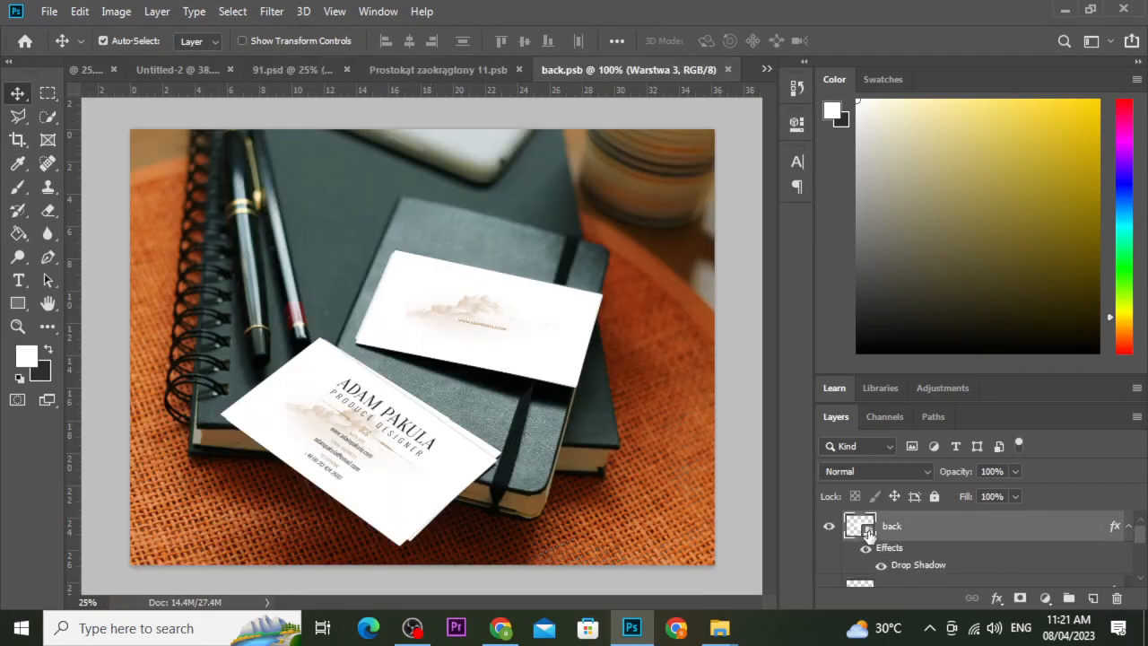
pyautogui.click(49, 10)
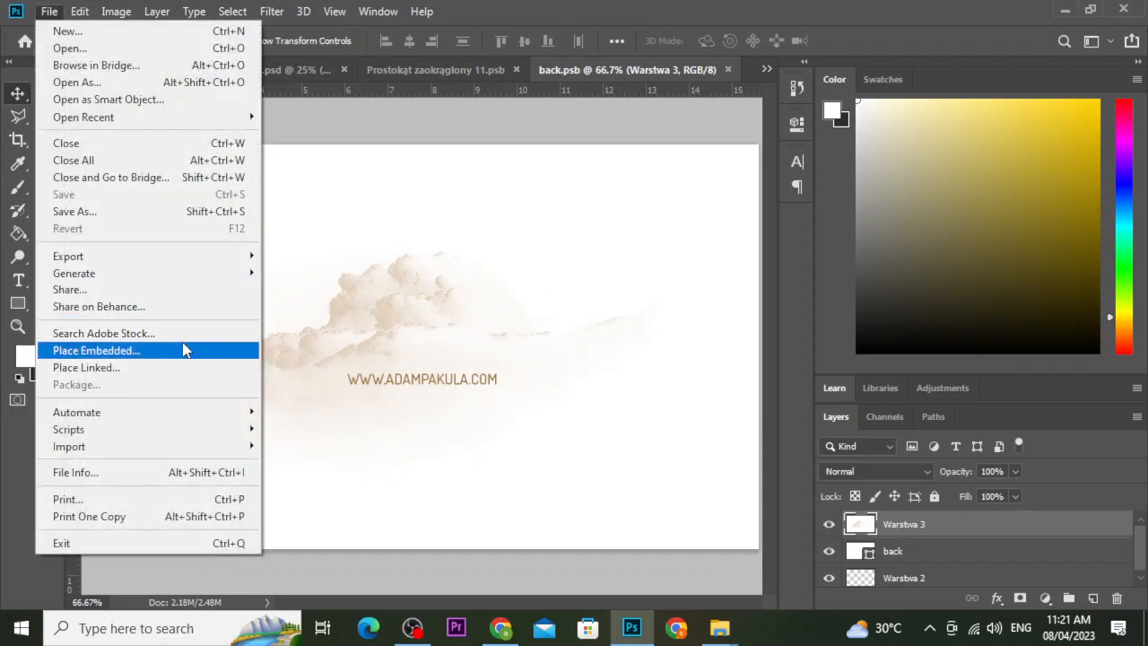
pyautogui.click(587, 384)
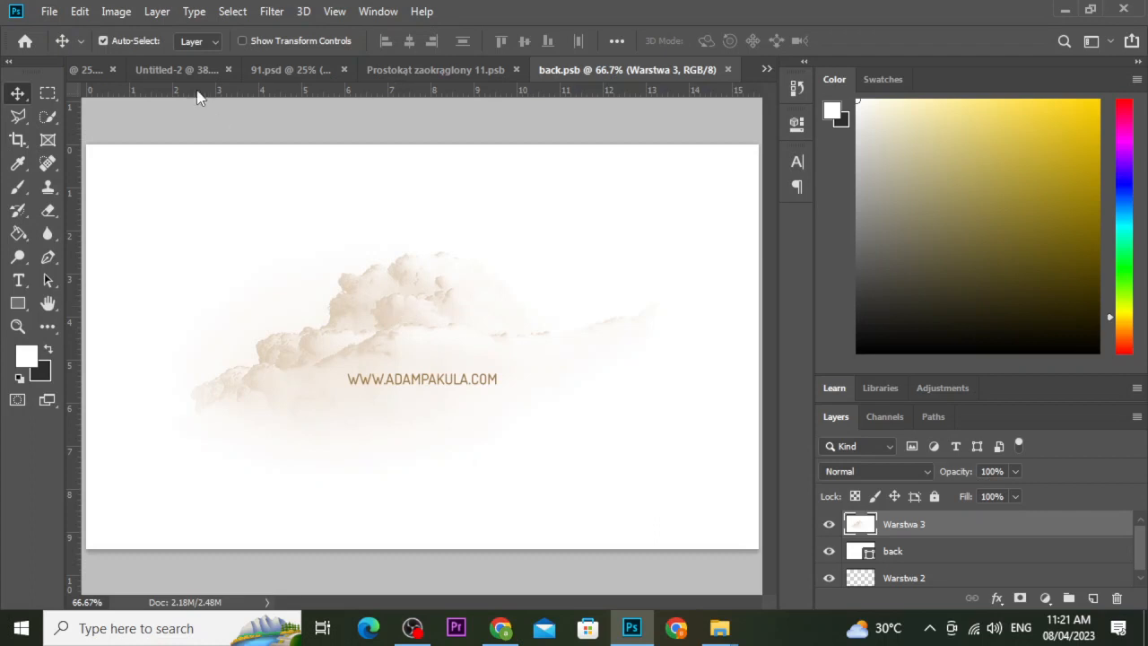
pyautogui.click(42, 12)
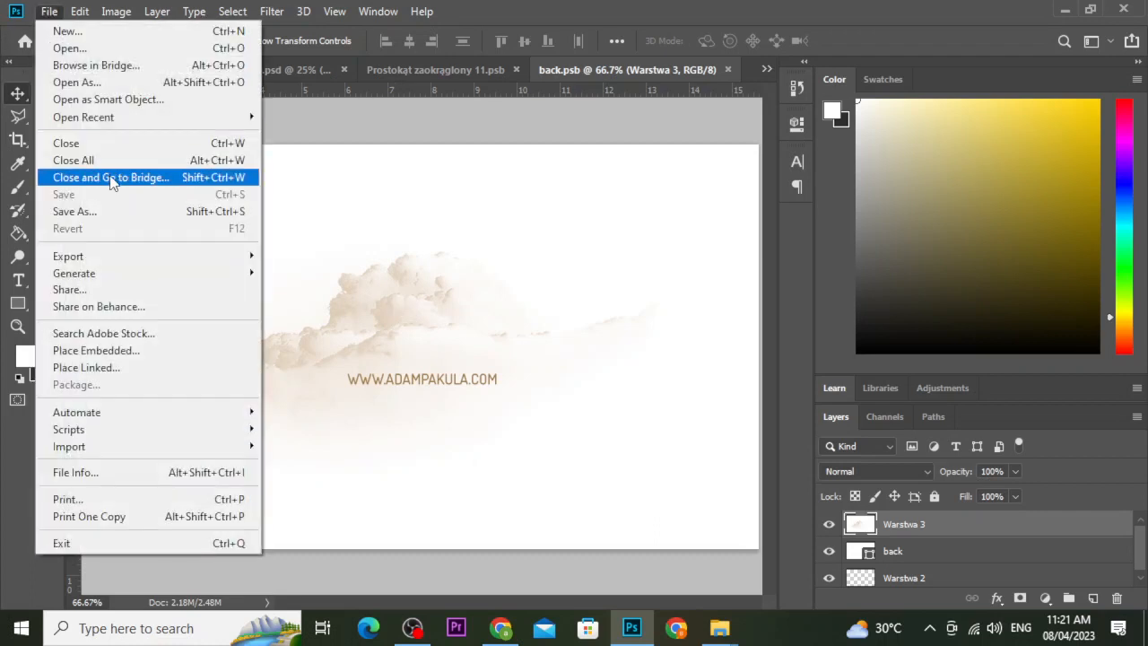
pyautogui.click(142, 356)
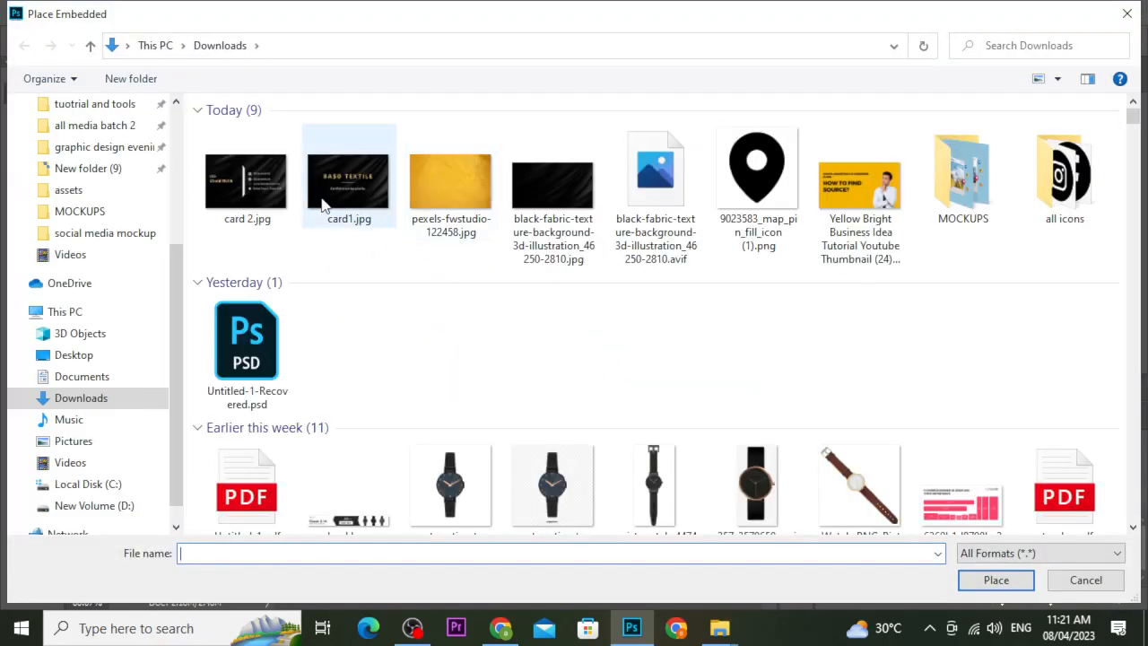
pyautogui.click(245, 184)
pyautogui.click(995, 580)
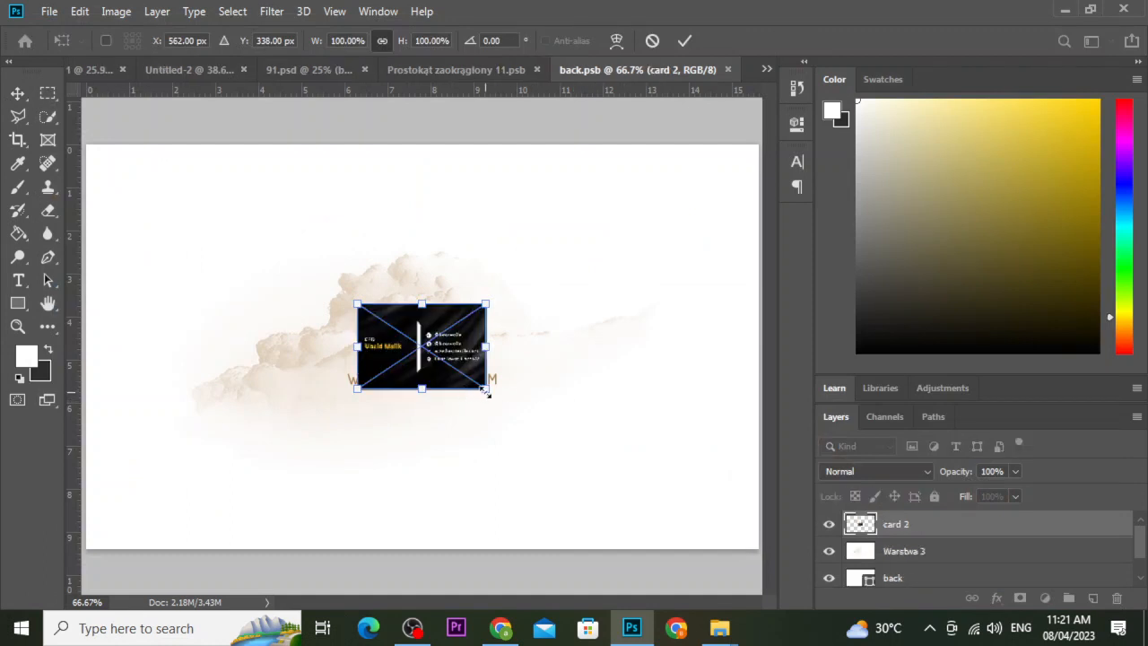
# Scale and align card 2 to cover the whole back card face, then commit it.
pyautogui.moveTo(488, 389); pyautogui.dragTo(770, 562)
pyautogui.hotkey('ctrl', '-')
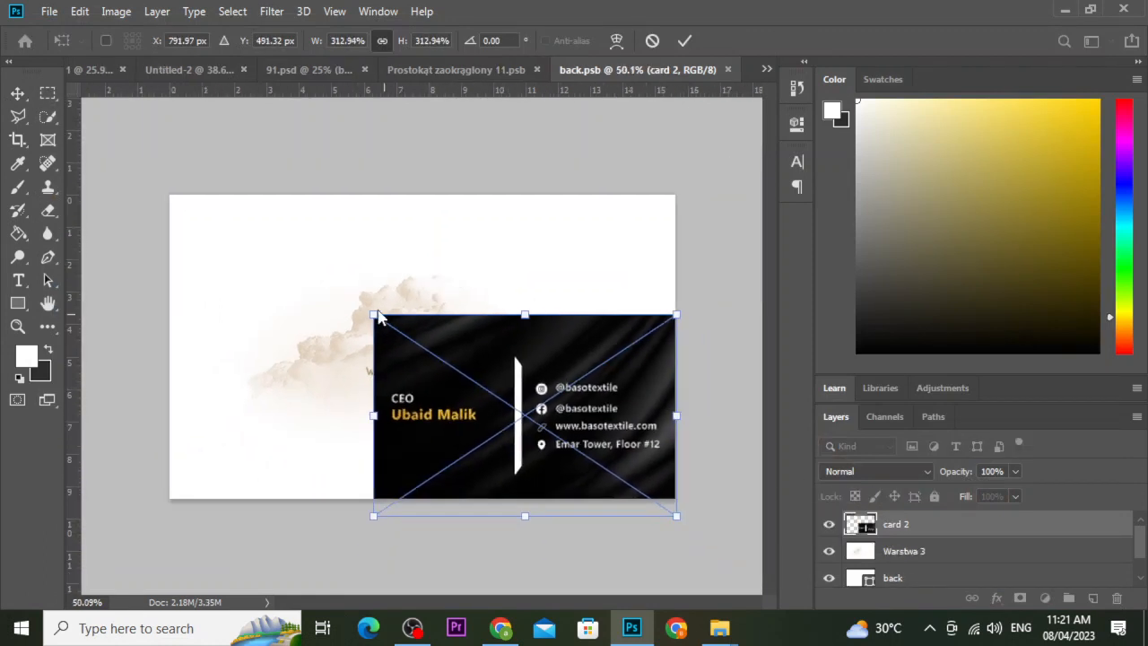
pyautogui.moveTo(373, 315); pyautogui.dragTo(166, 182)
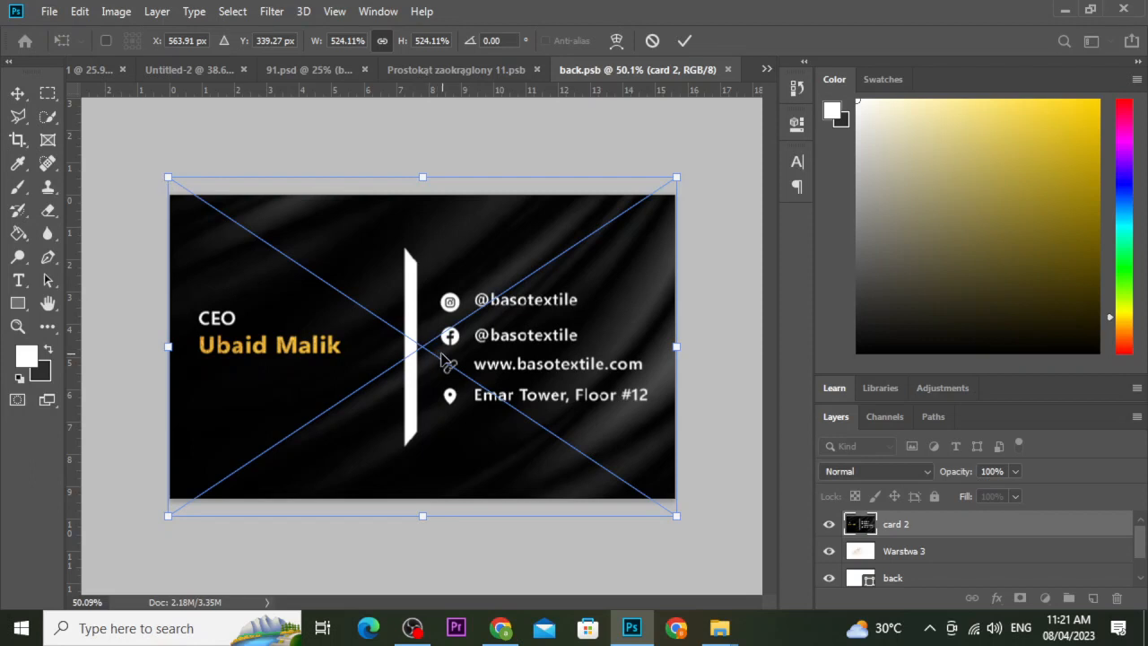
pyautogui.moveTo(442, 355)
pyautogui.mouseDown()
pyautogui.moveTo(431, 354)
pyautogui.moveTo(443, 355)
pyautogui.mouseUp()
pyautogui.click(684, 41)
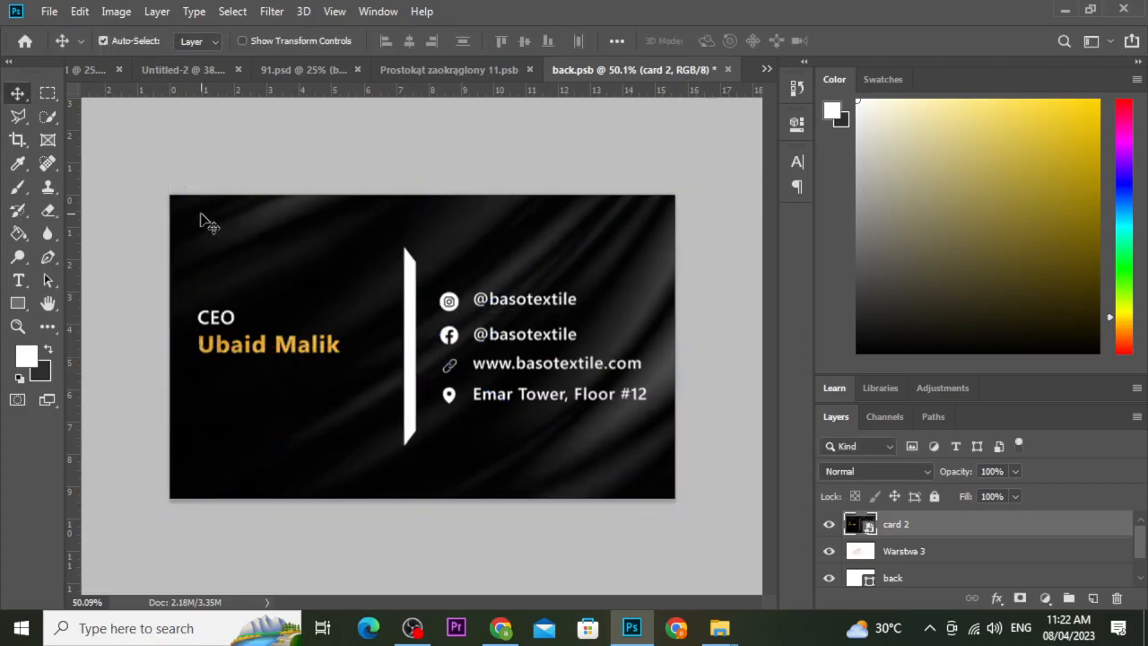
# Save the back card's smart object and the front card's Prostokąt zaokrąglony 11.psb.
pyautogui.click(49, 11)
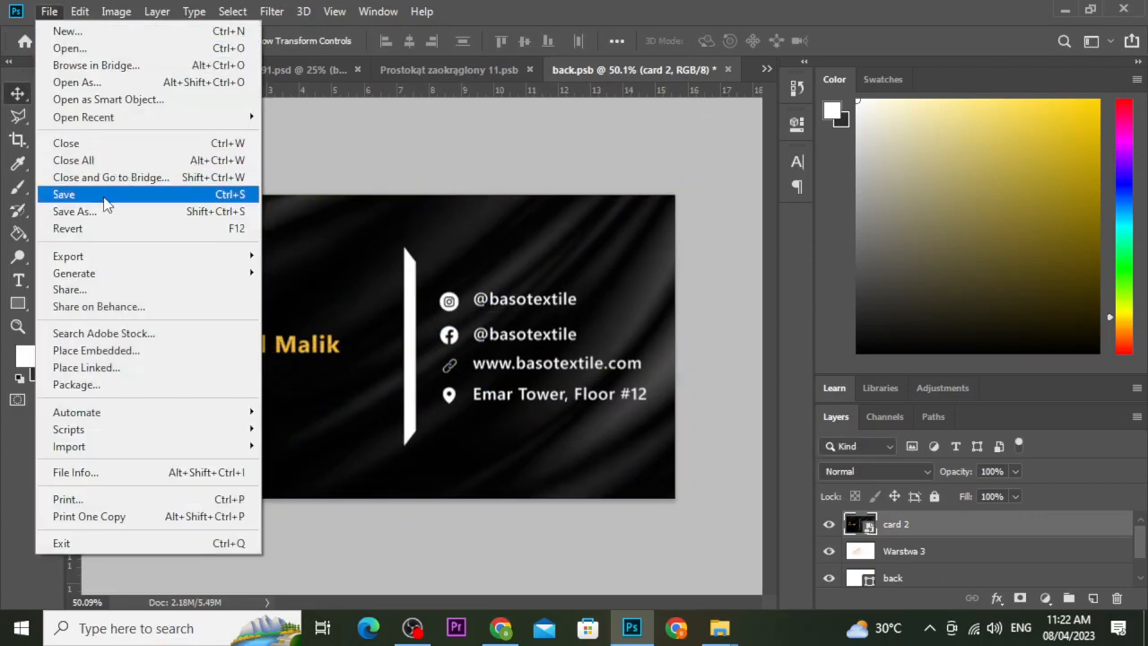
pyautogui.click(105, 193)
pyautogui.click(453, 70)
pyautogui.click(50, 12)
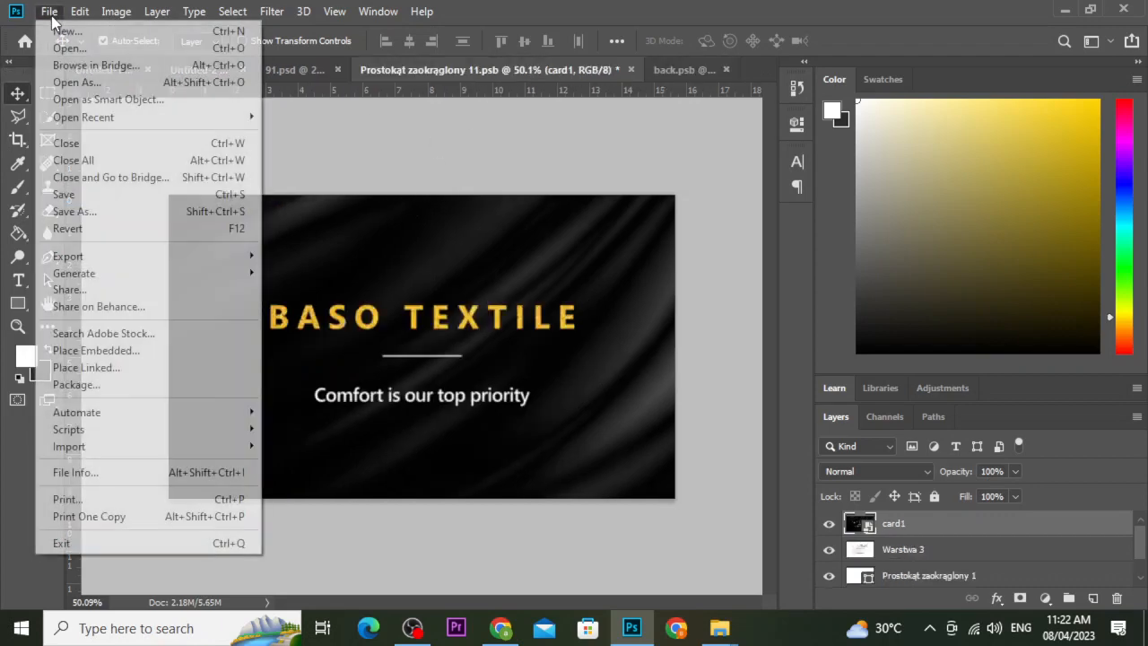
pyautogui.click(86, 195)
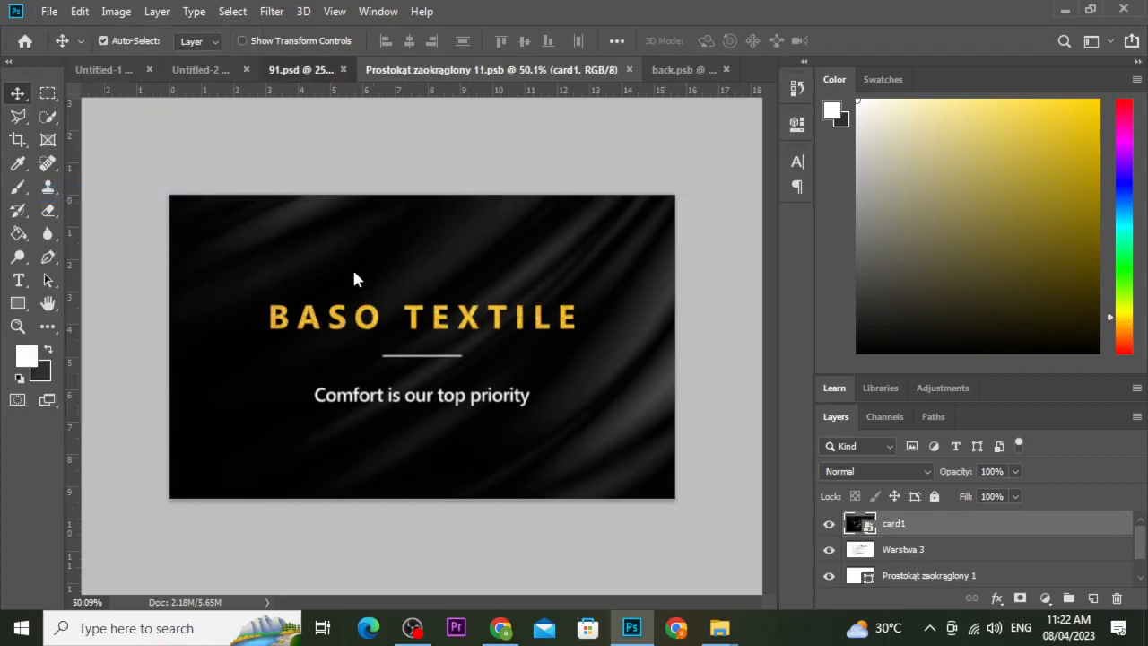
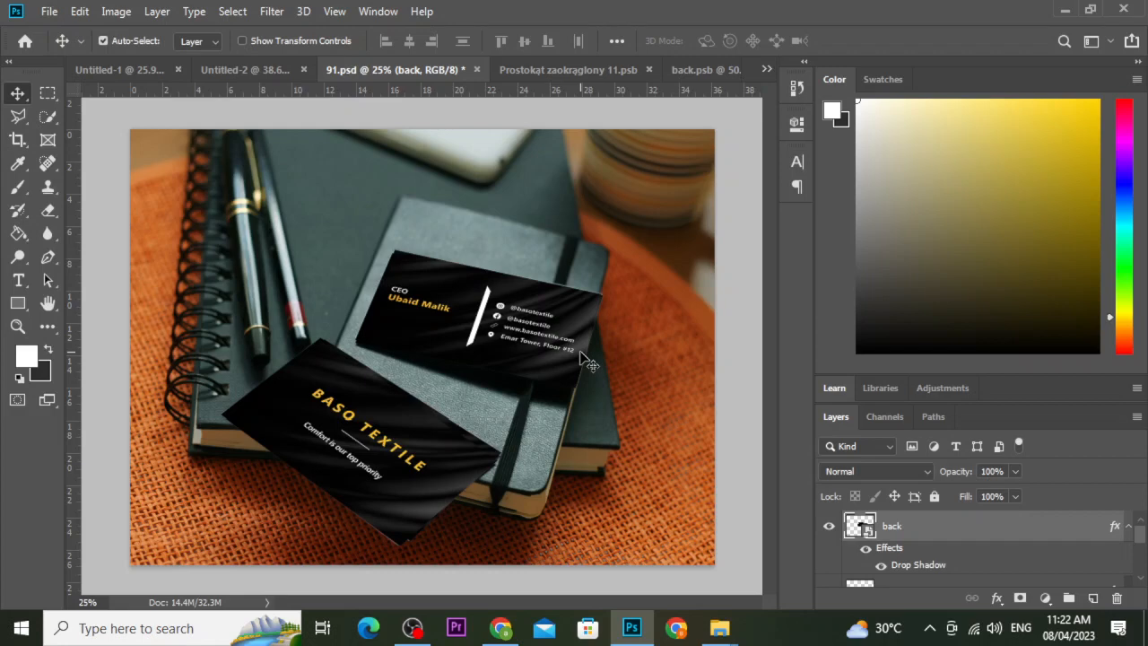
# Save the Untitled-1 front card design as ab textile.psd.
pyautogui.click(268, 69)
pyautogui.click(135, 70)
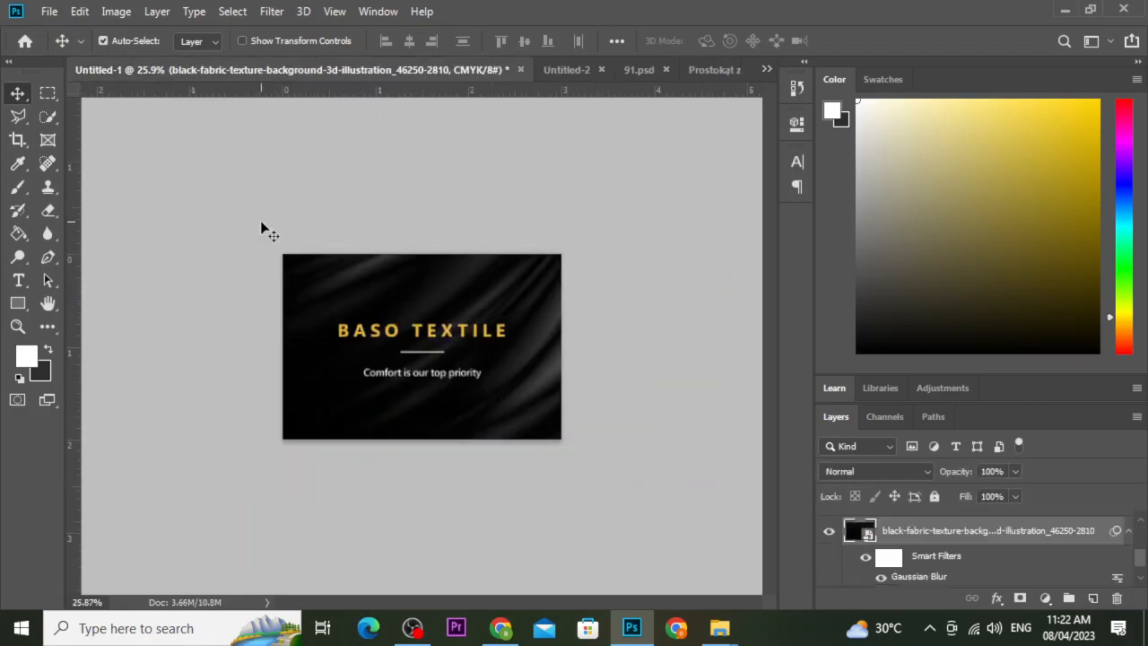
pyautogui.hotkey('ctrl', 's')
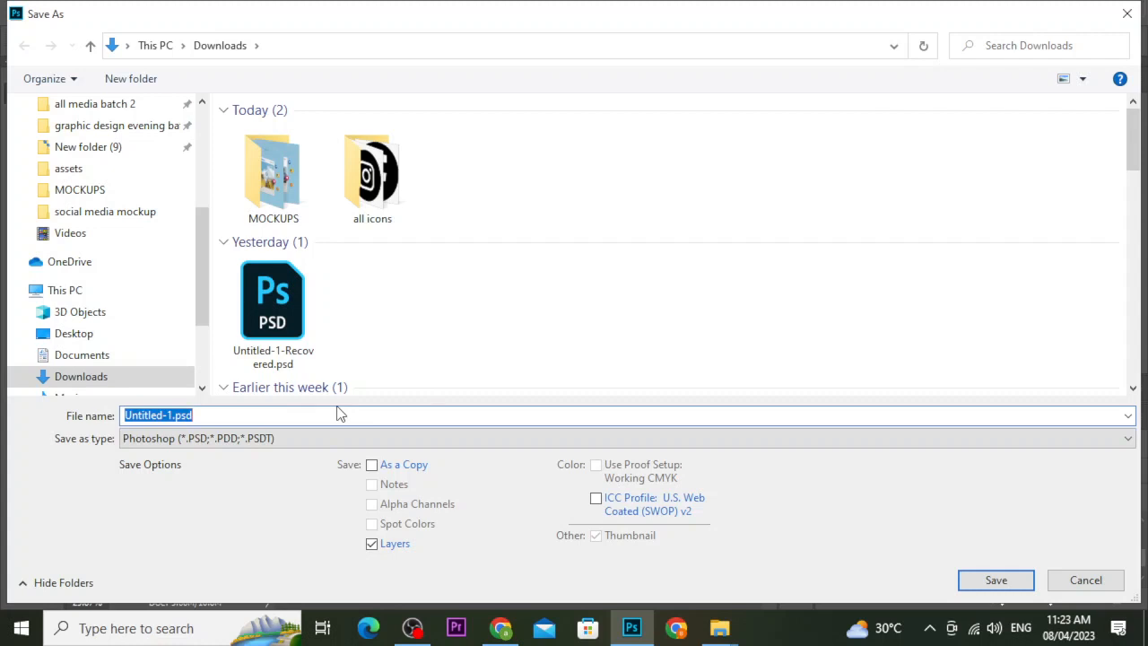
pyautogui.write('ab ')
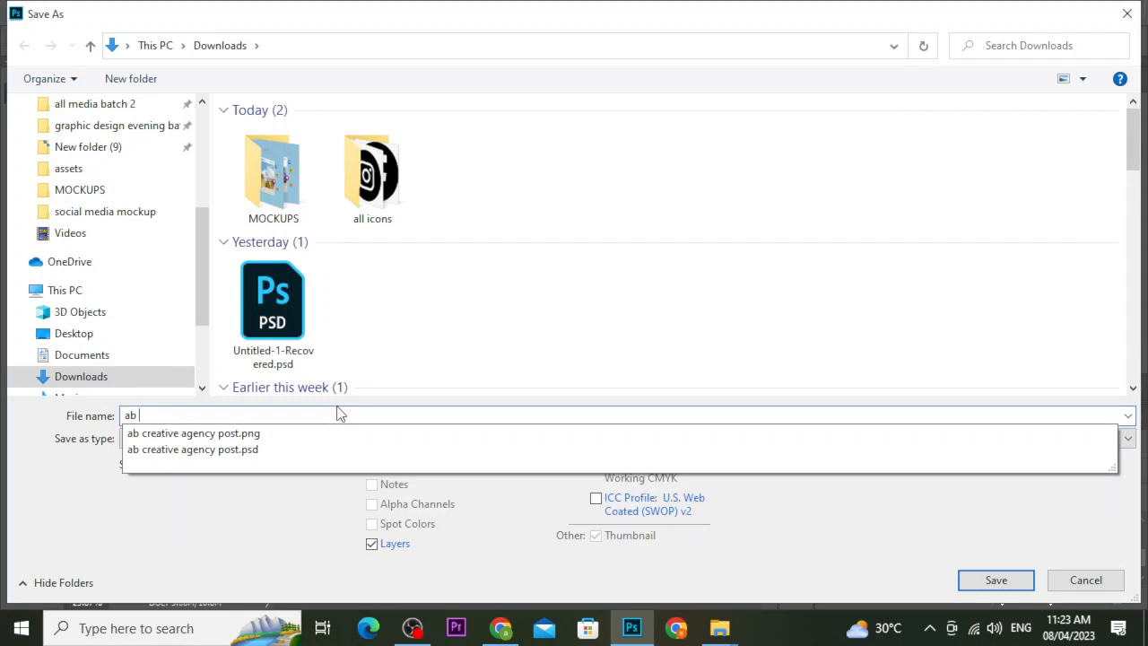
pyautogui.write('text')
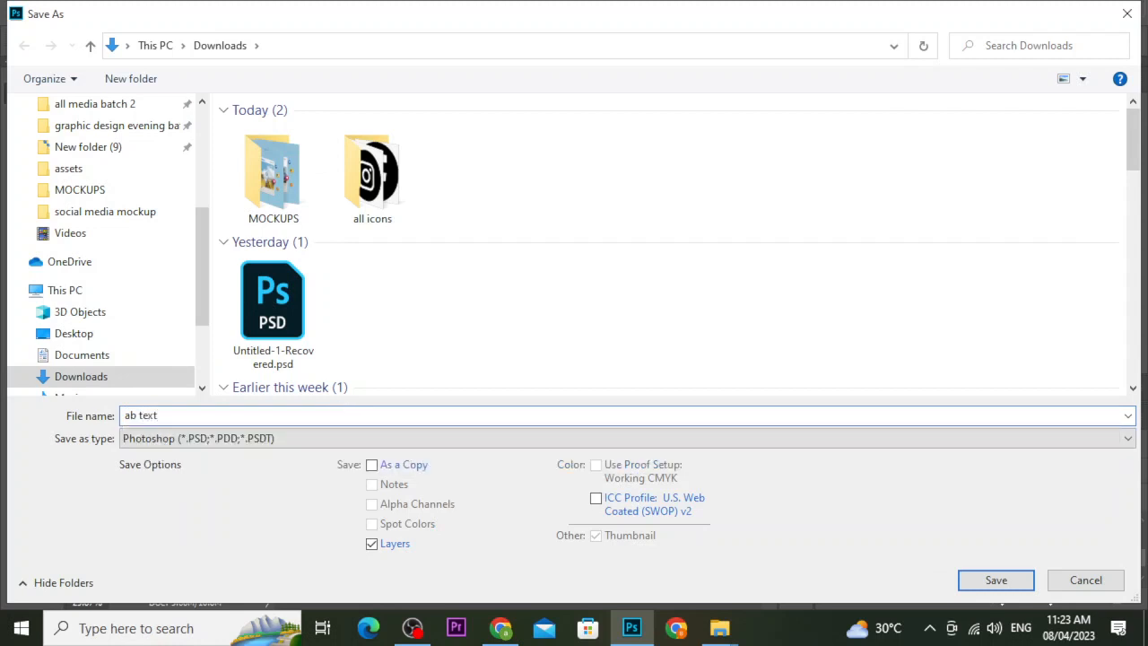
pyautogui.write('ile')
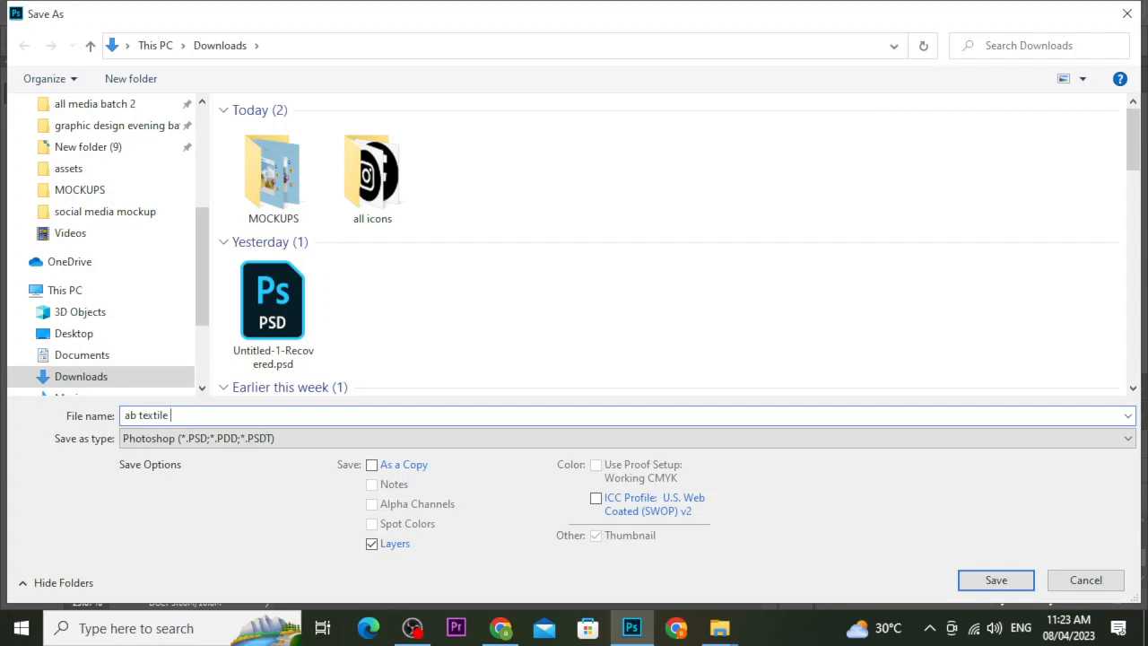
pyautogui.click(1023, 584)
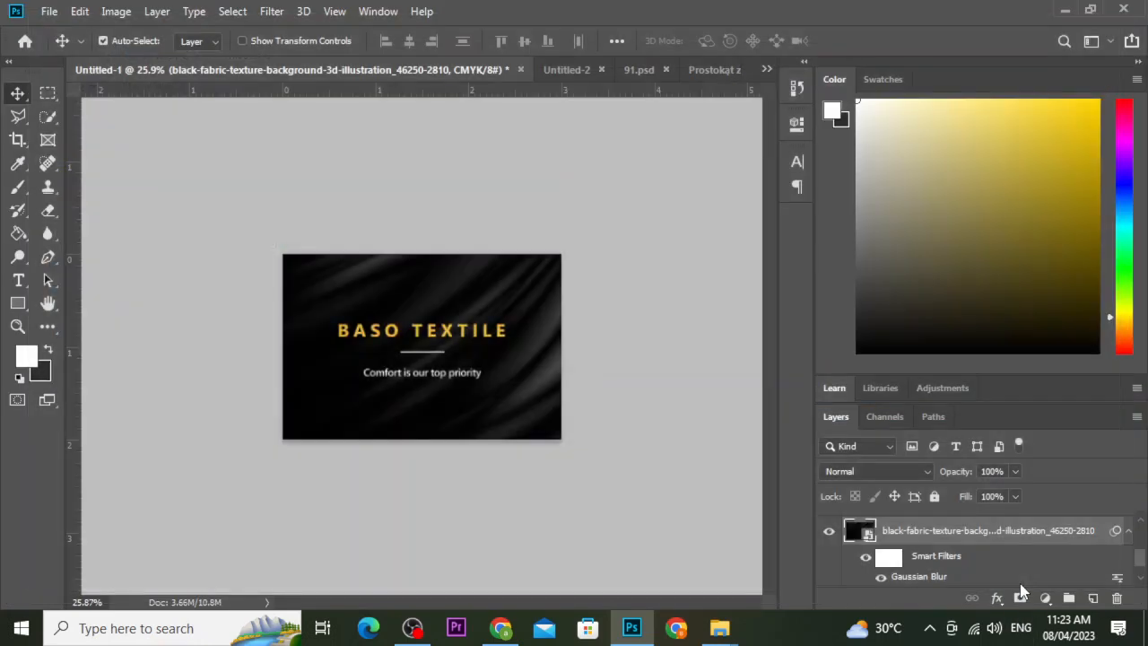
pyautogui.click(935, 233)
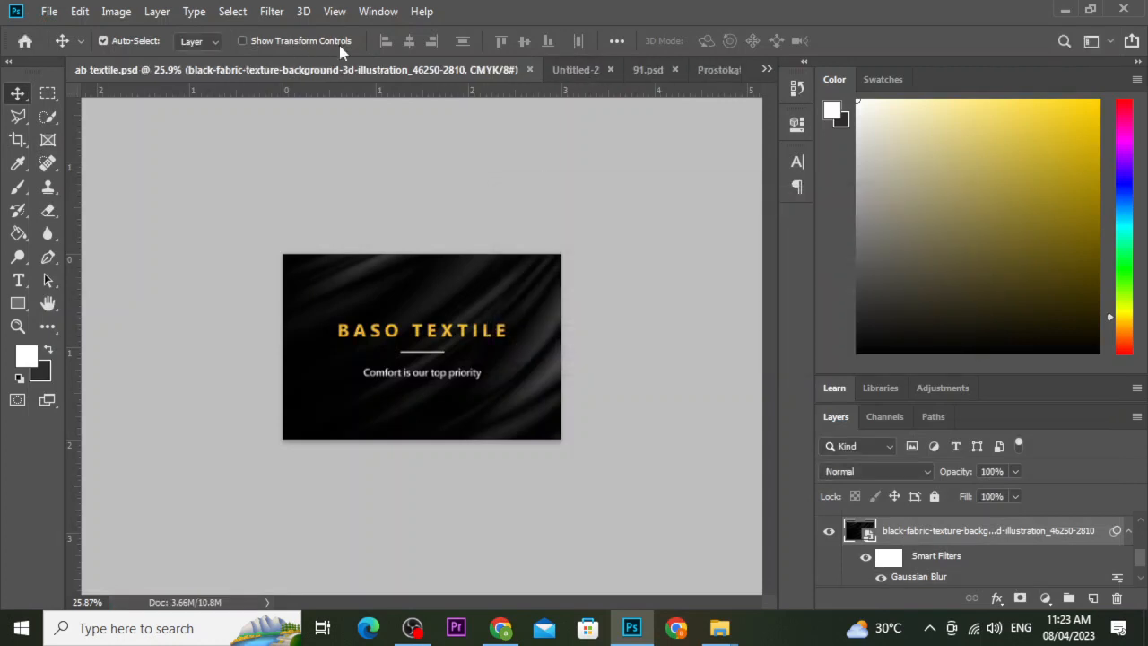
# Close the Untitled-2 back card, saving it as ab textile backside.psd.
pyautogui.click(600, 69)
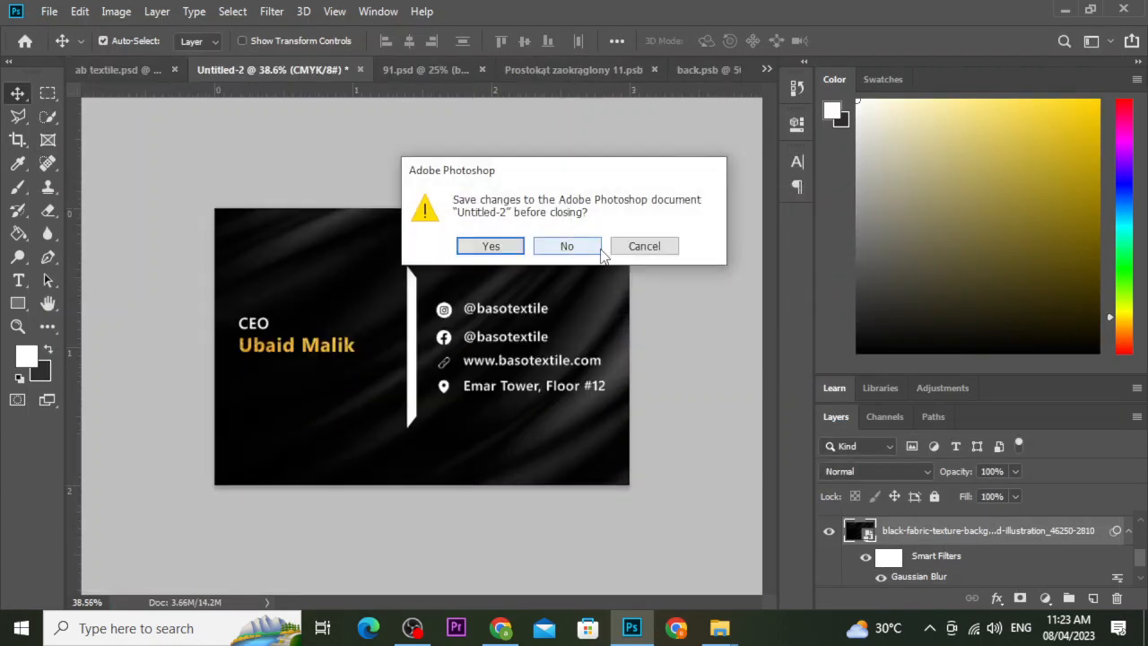
pyautogui.click(505, 246)
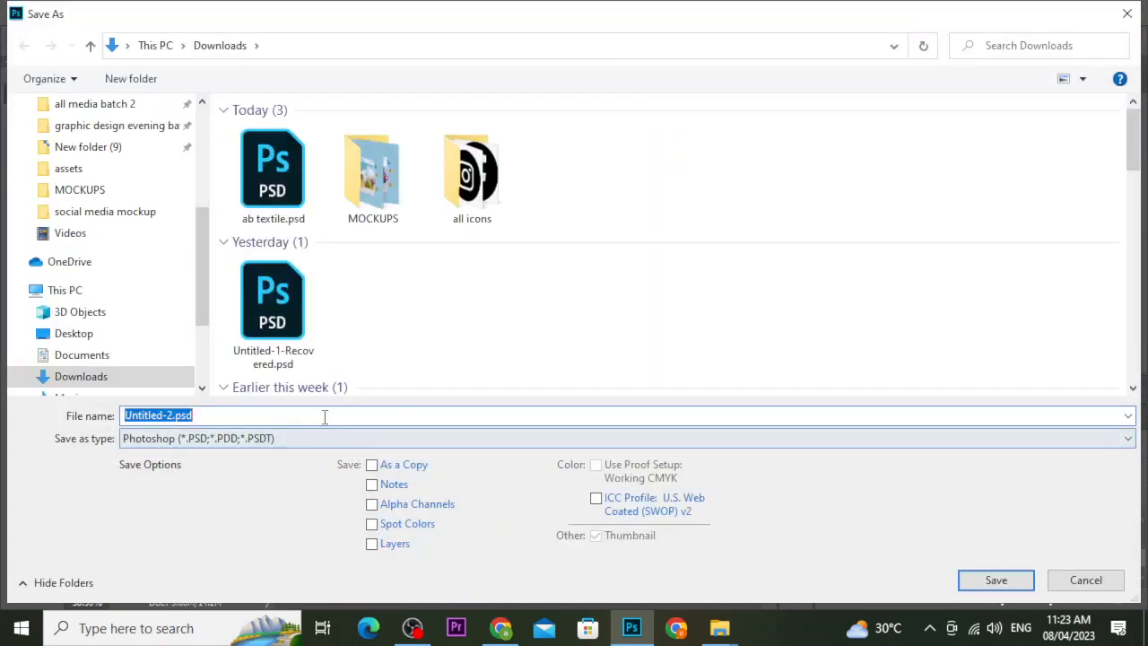
pyautogui.click(273, 175)
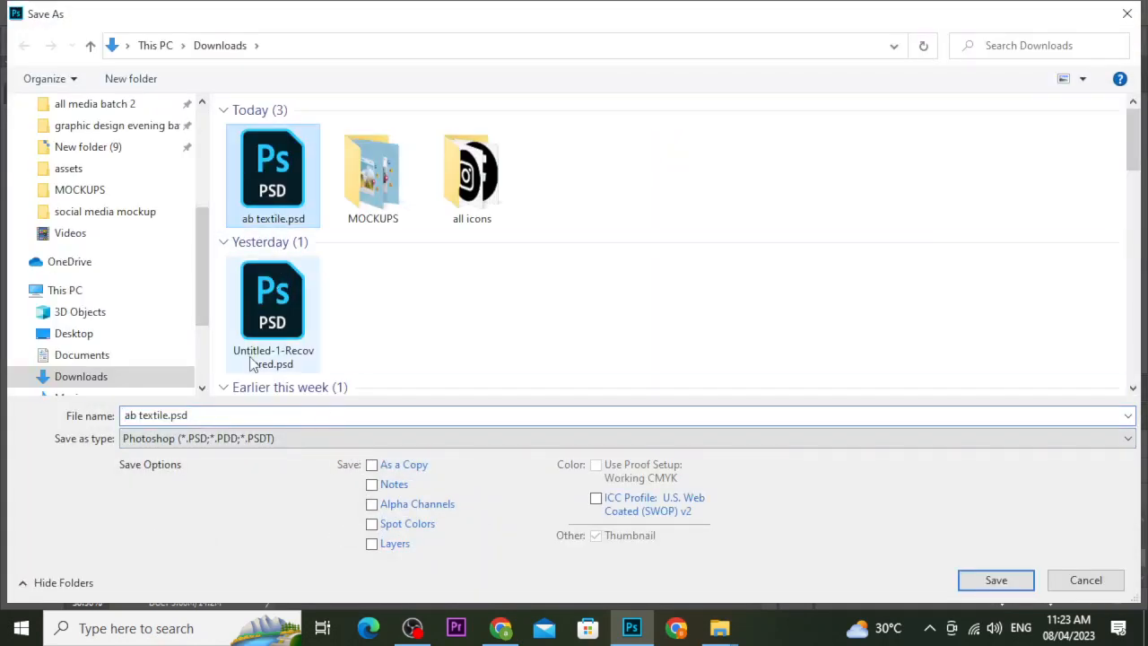
pyautogui.click(236, 415)
pyautogui.doubleClick(235, 414)
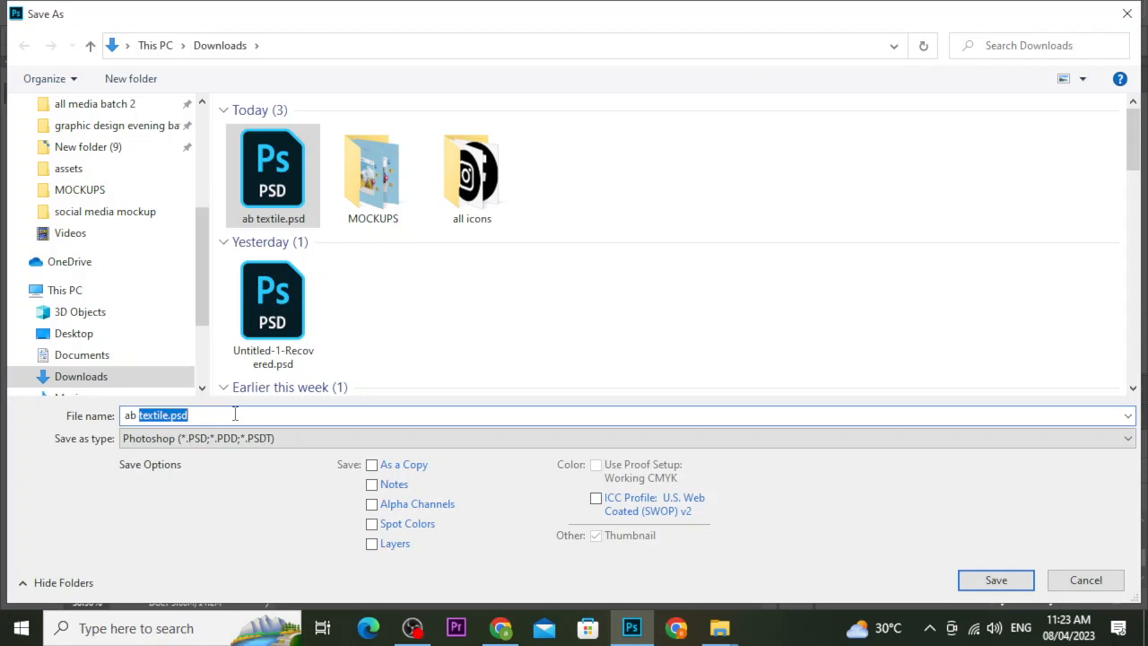
pyautogui.click(235, 414)
pyautogui.press('BackSpace')
pyautogui.press('BackSpace')
pyautogui.press('BackSpace')
pyautogui.press('BackSpace')
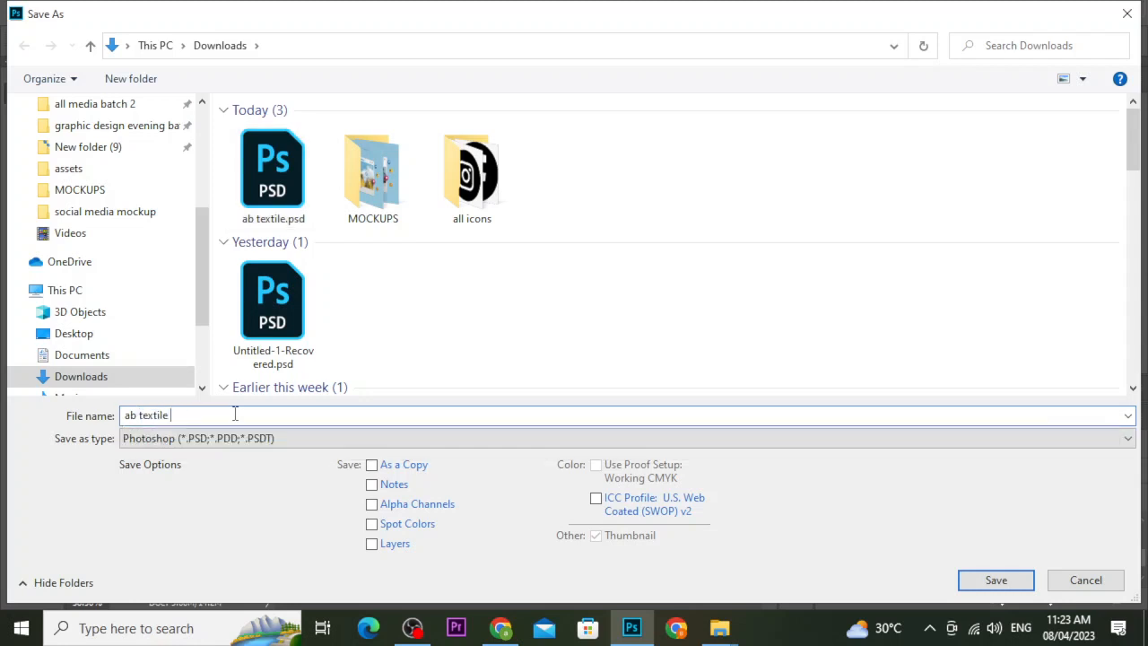
pyautogui.write('backside')
pyautogui.press('Return')
pyautogui.press('Return')
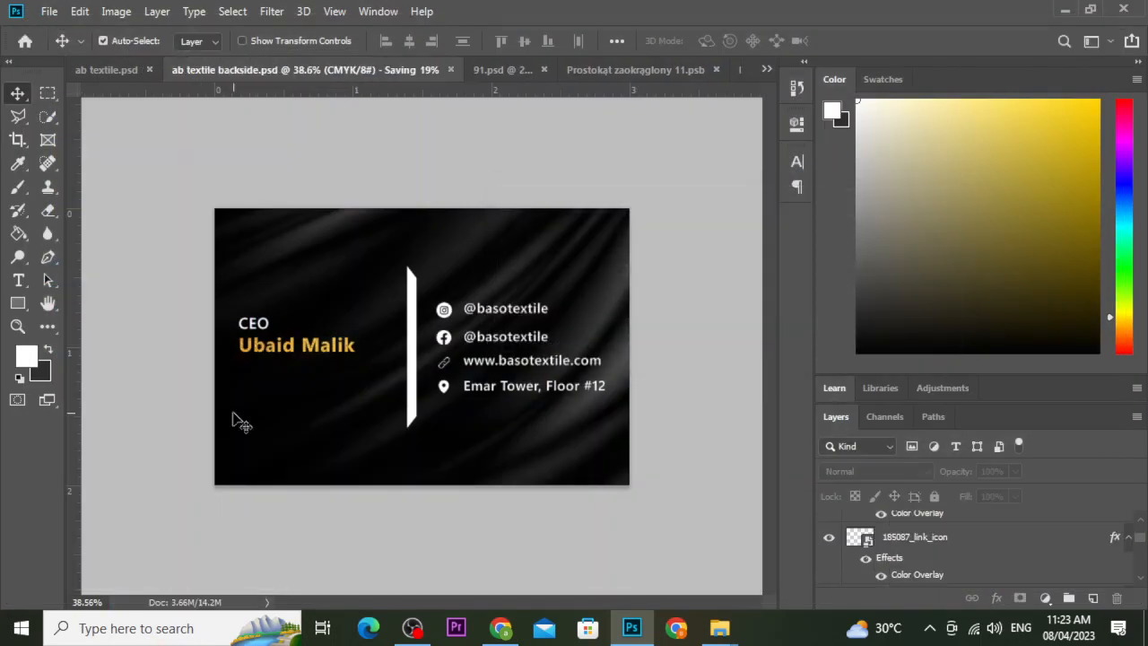
pyautogui.hotkey('ctrl', 'w')
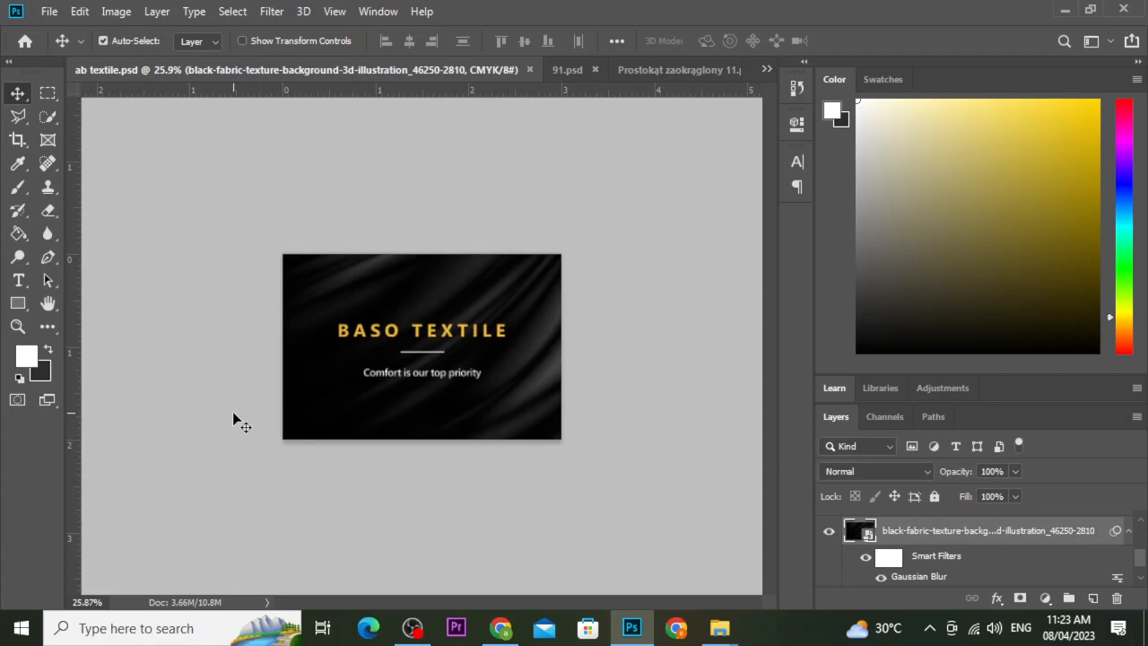
# In Freepik, dismiss the attribution popup and open the floating two-card business card mockup.
pyautogui.click(501, 628)
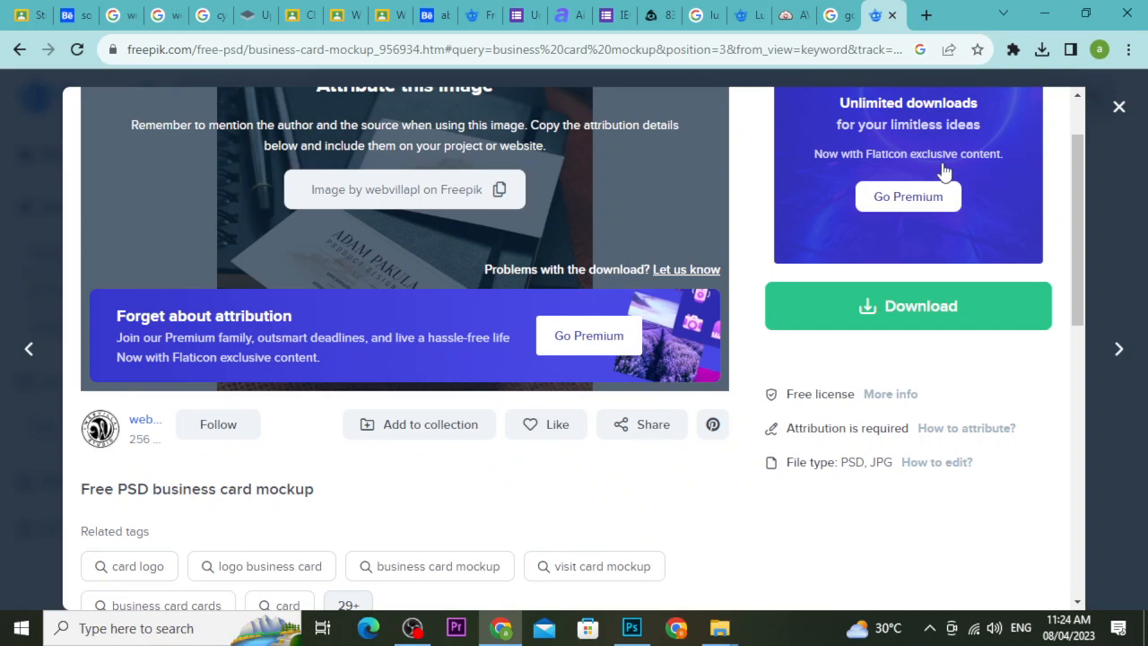
pyautogui.click(1121, 112)
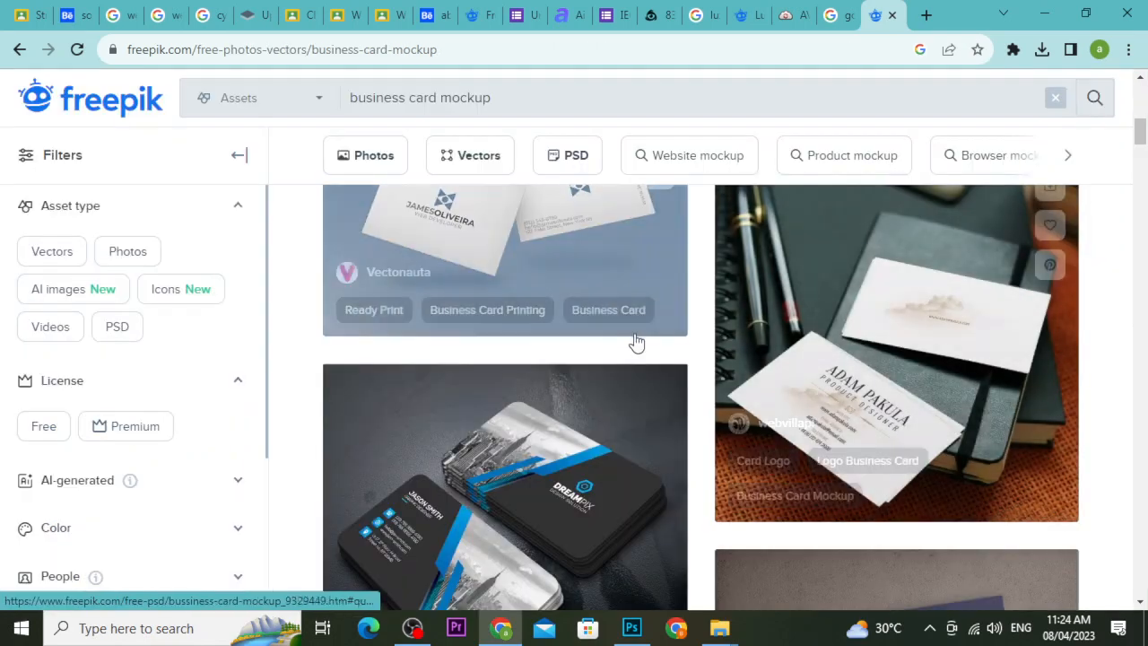
pyautogui.scroll(-2, 639, 350)
pyautogui.scroll(-5, 597, 368)
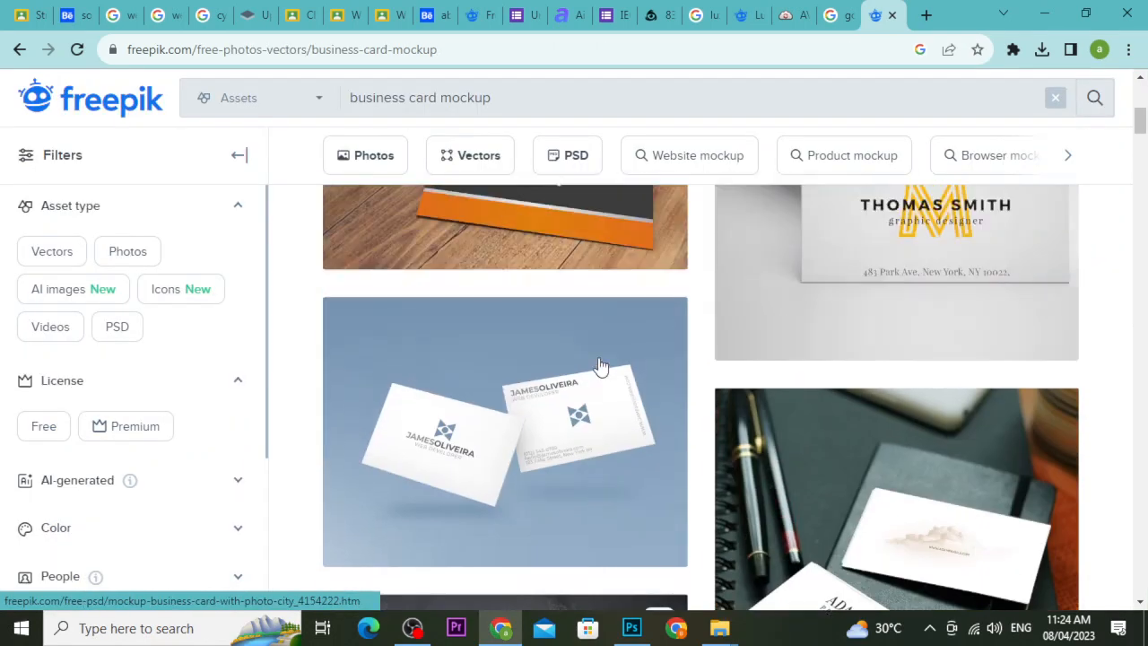
pyautogui.click(570, 417)
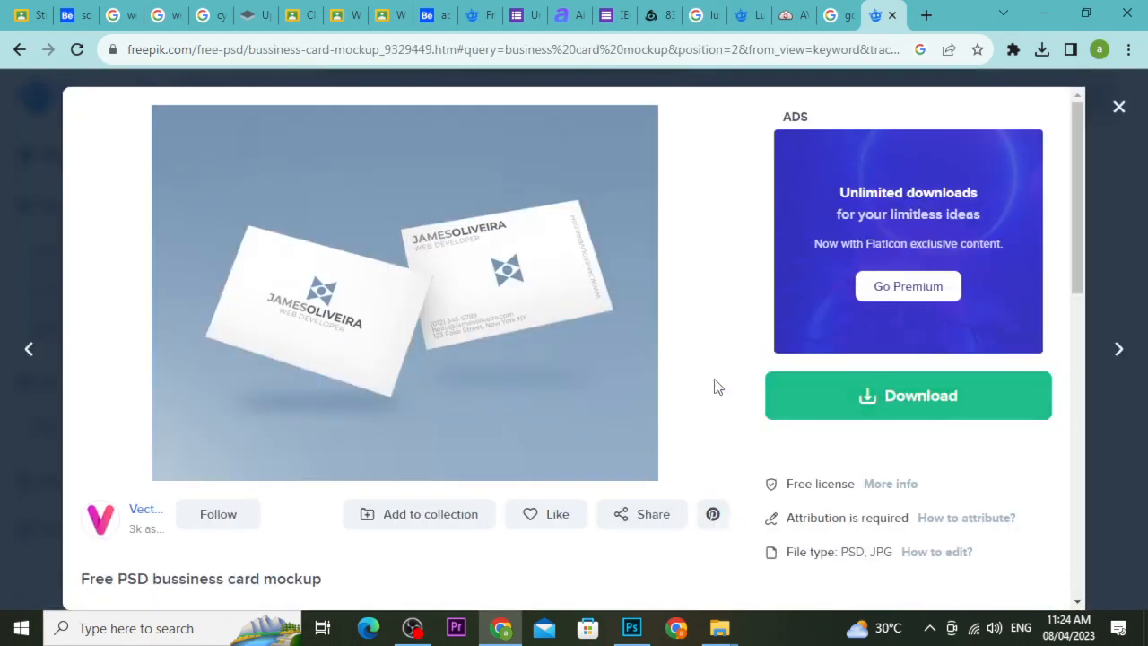
# Free-download the mockup as bussiness-card-mockup.zip and show it in the Downloads folder.
pyautogui.scroll(-3, 722, 387)
pyautogui.scroll(3, 734, 387)
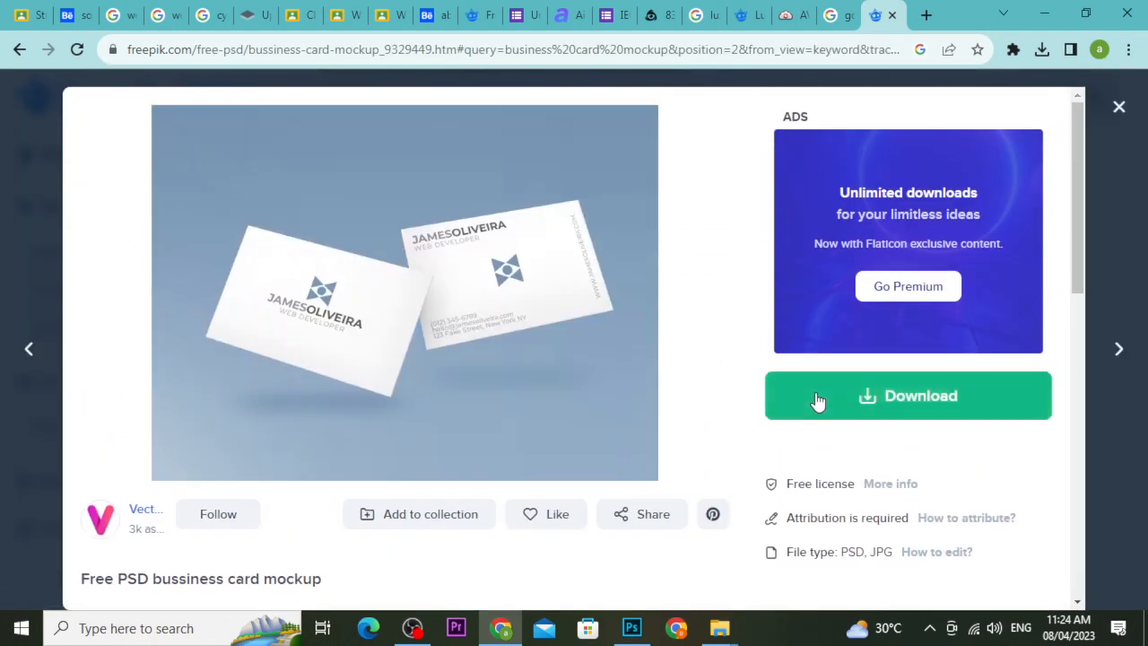
pyautogui.click(820, 402)
pyautogui.scroll(-1, 829, 505)
pyautogui.scroll(-1, 830, 505)
pyautogui.click(858, 438)
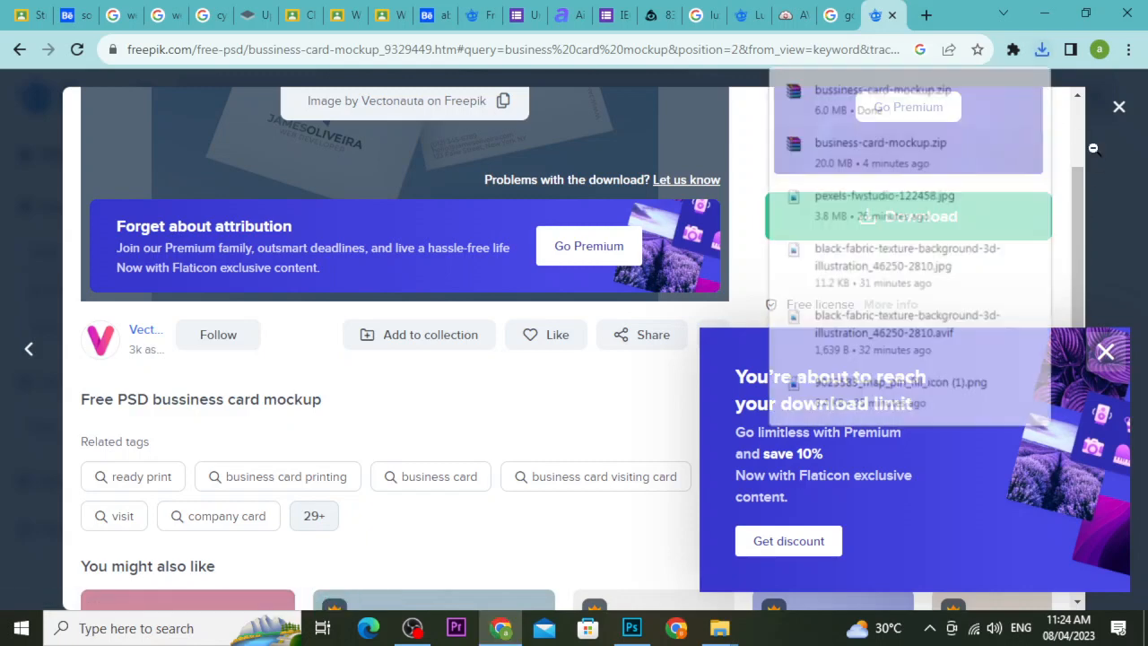
pyautogui.click(1002, 89)
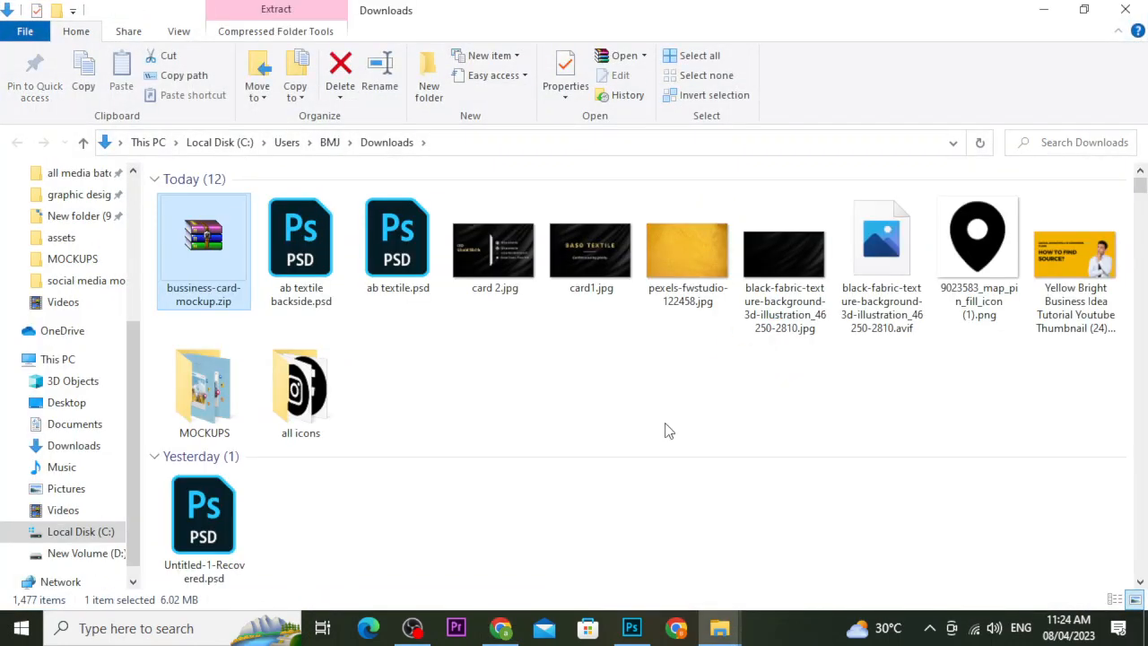
# Create a new folder named 'business card 2' inside MOCKUPS and open it.
pyautogui.doubleClick(242, 403)
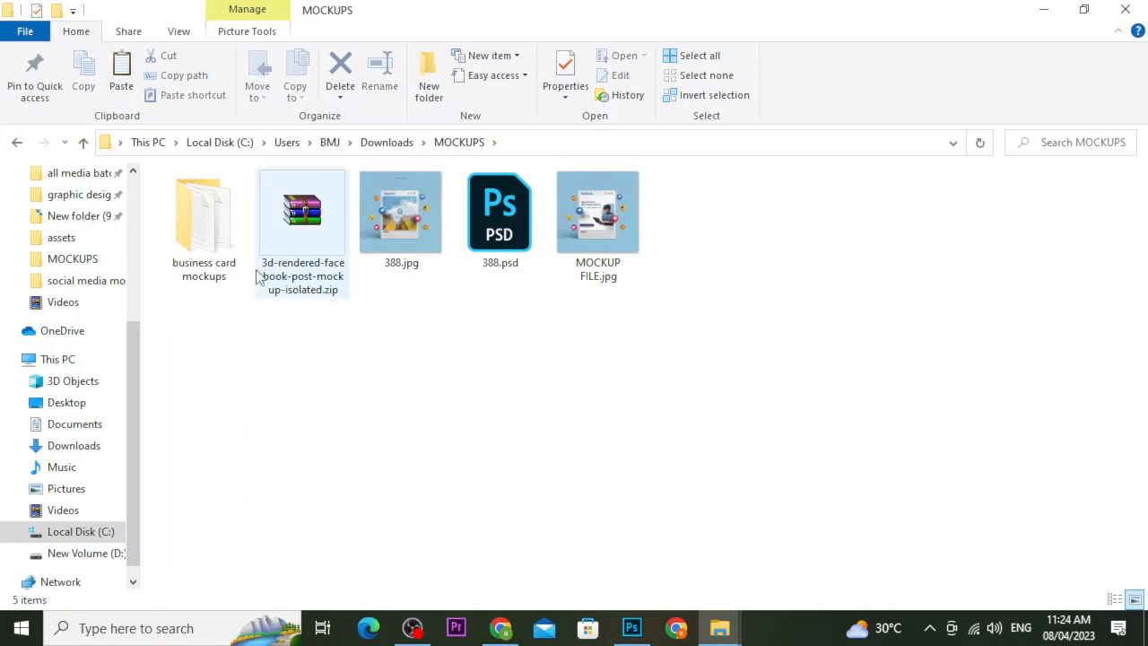
pyautogui.hotkey('ctrl', 'shift', 'n')
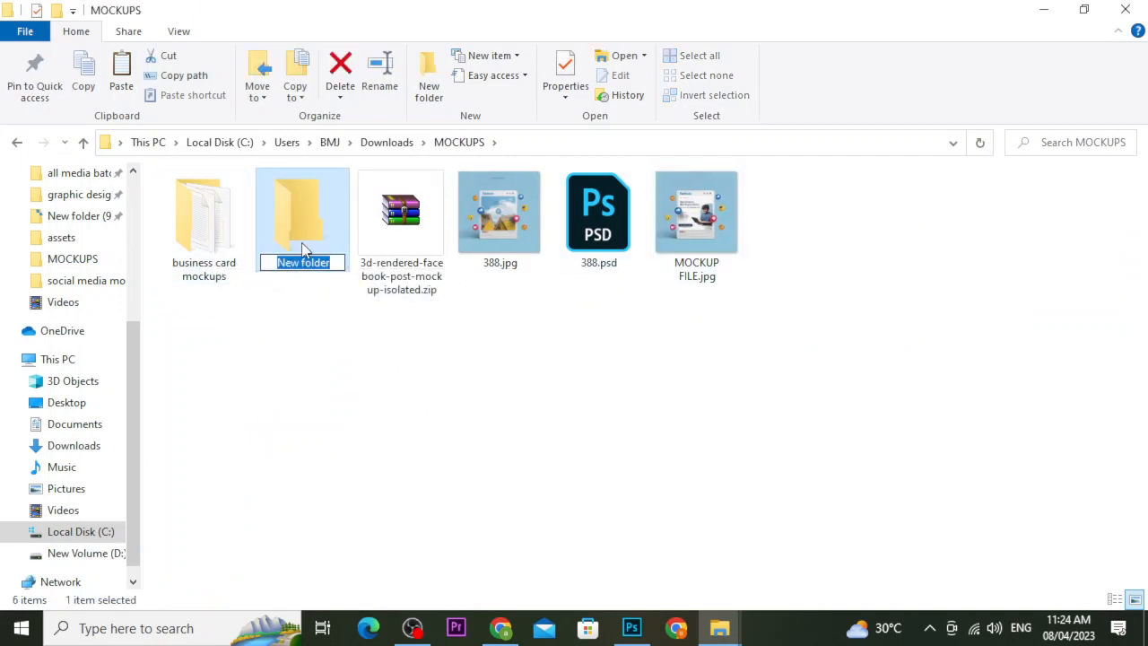
pyautogui.write('business card 2')
pyautogui.click(315, 244)
pyautogui.doubleClick(315, 239)
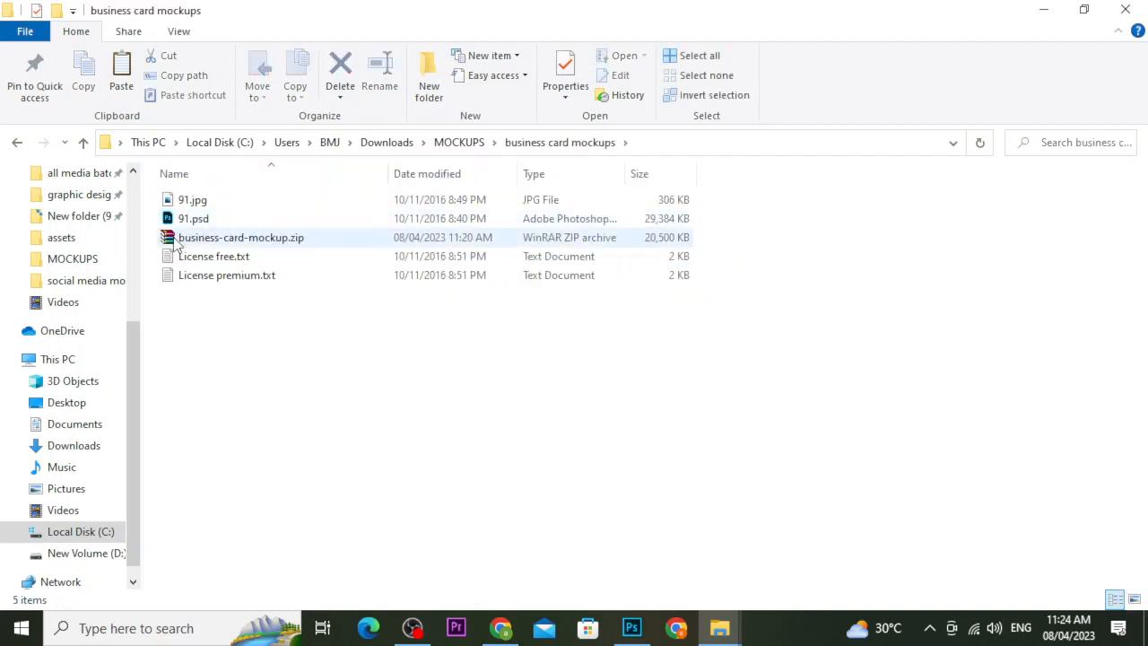
pyautogui.click(15, 142)
pyautogui.doubleClick(191, 212)
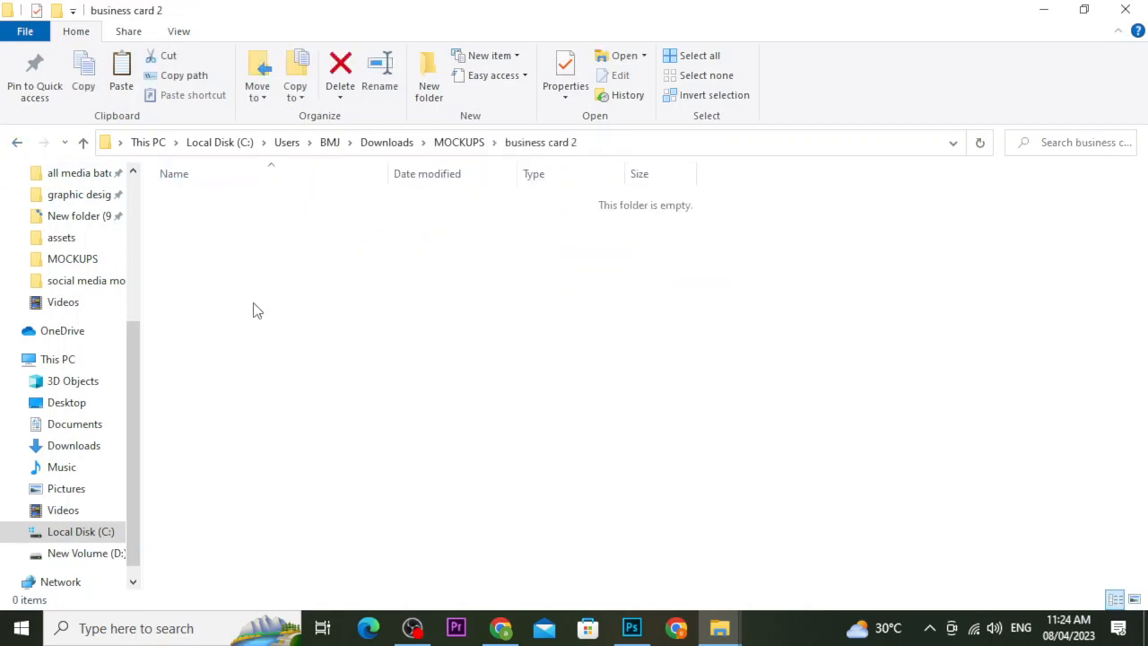
# Paste the mockup zip there, extract it, and open 120.psd in Photoshop.
pyautogui.hotkey('ctrl', 'v')
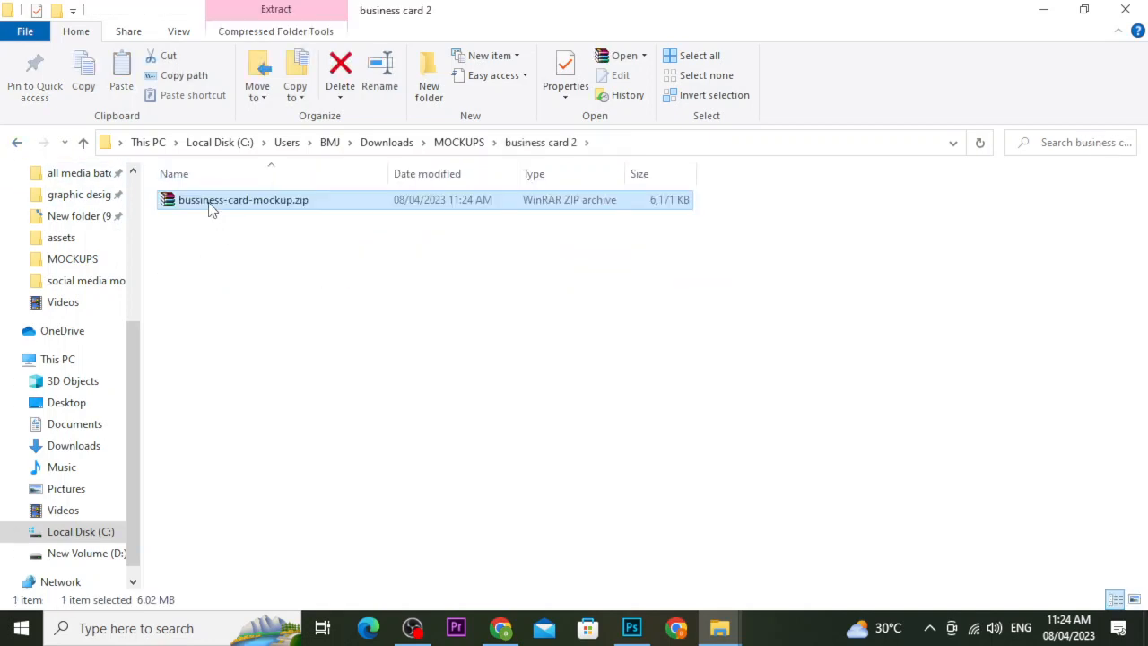
pyautogui.rightClick(213, 204)
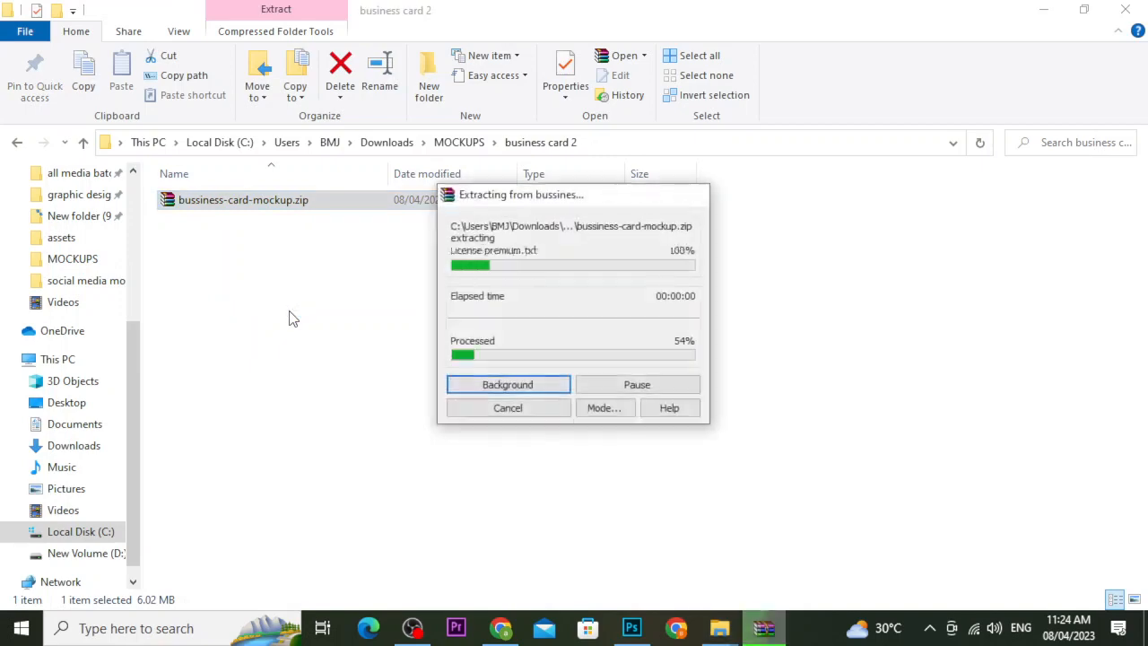
pyautogui.doubleClick(212, 218)
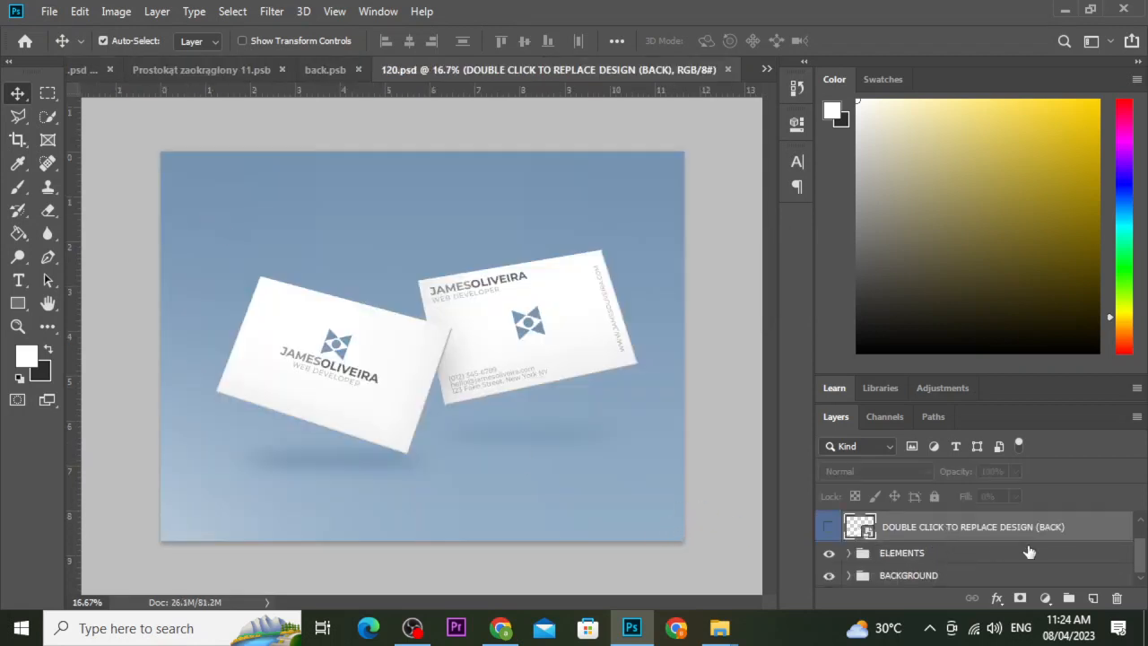
# Open the mockup's front card smart object (Capa 3.psb), dismissing the missing fonts warning.
pyautogui.moveTo(1139, 553); pyautogui.dragTo(1142, 544)
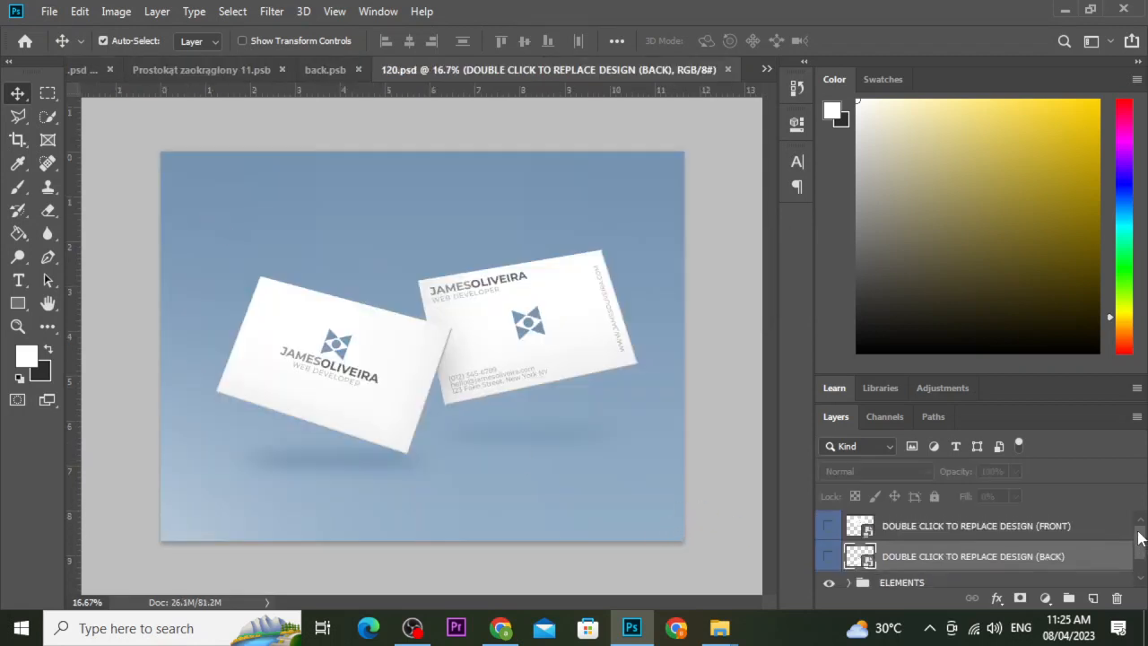
pyautogui.click(972, 527)
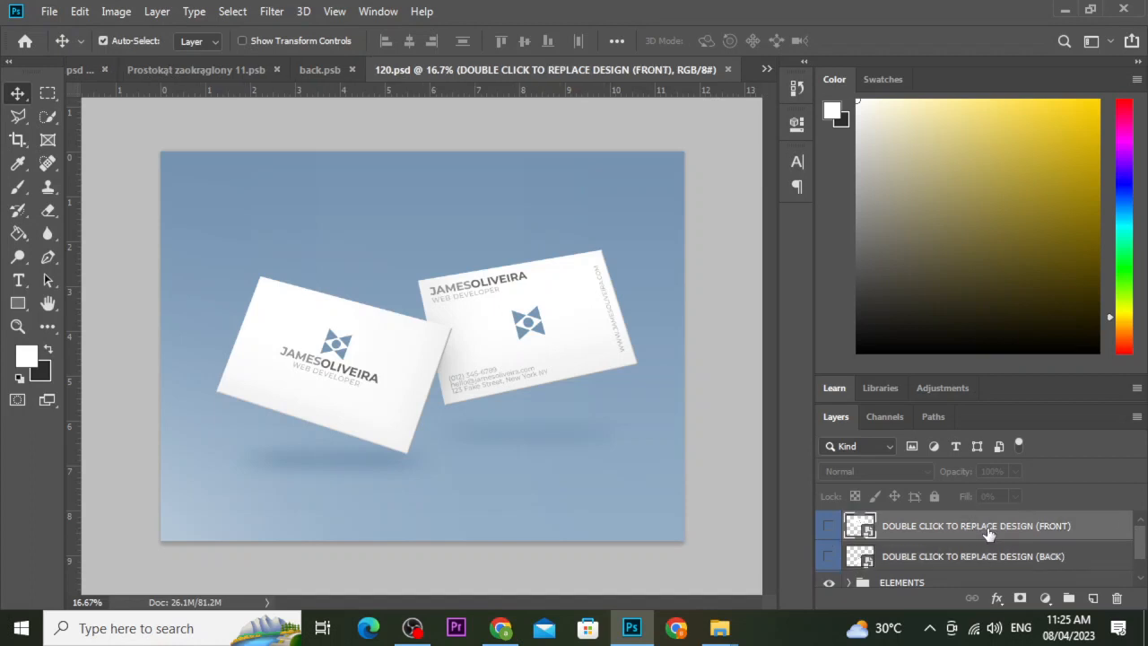
pyautogui.doubleClick(883, 536)
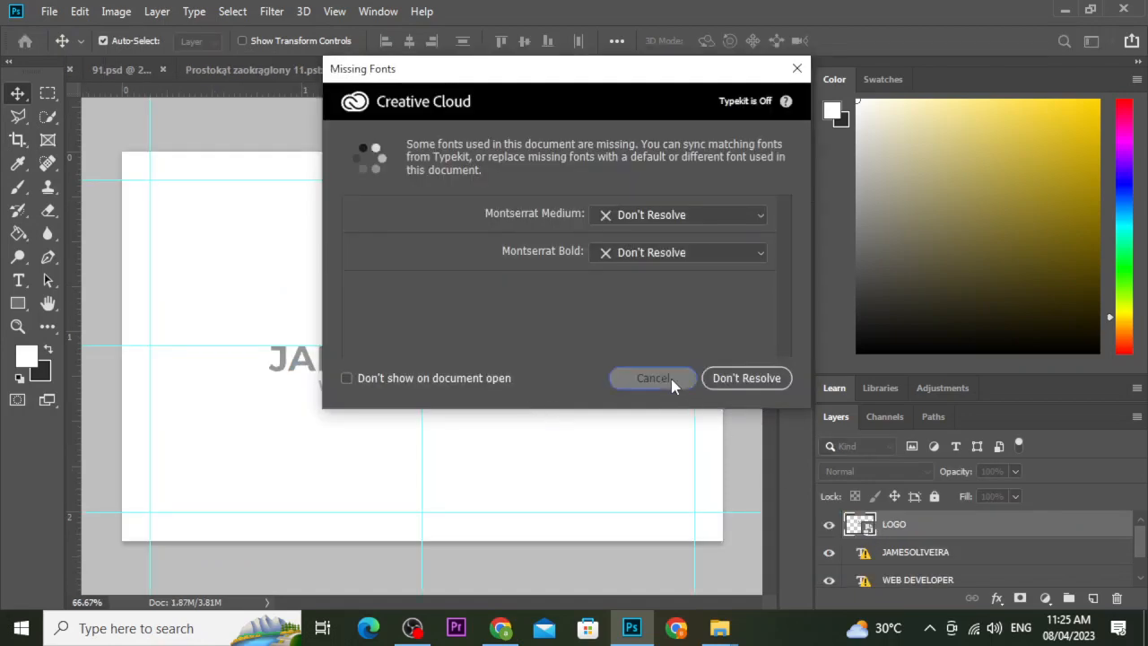
pyautogui.click(671, 379)
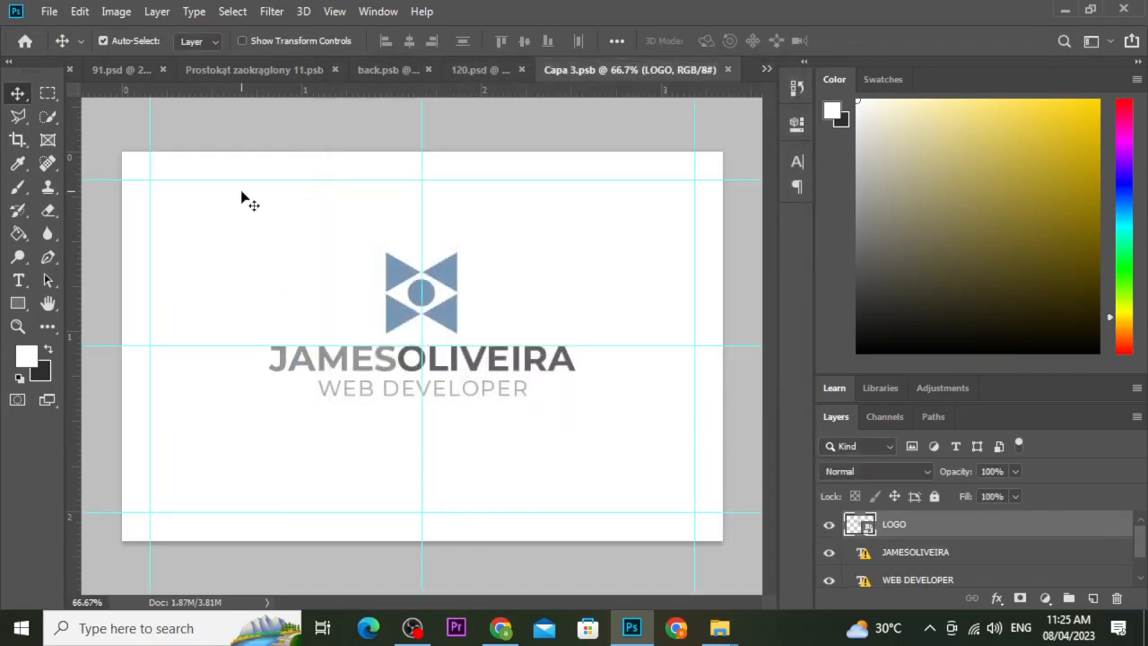
# Embed card1.jpg into the front card and scale it to cover the whole card.
pyautogui.click(49, 10)
pyautogui.click(125, 351)
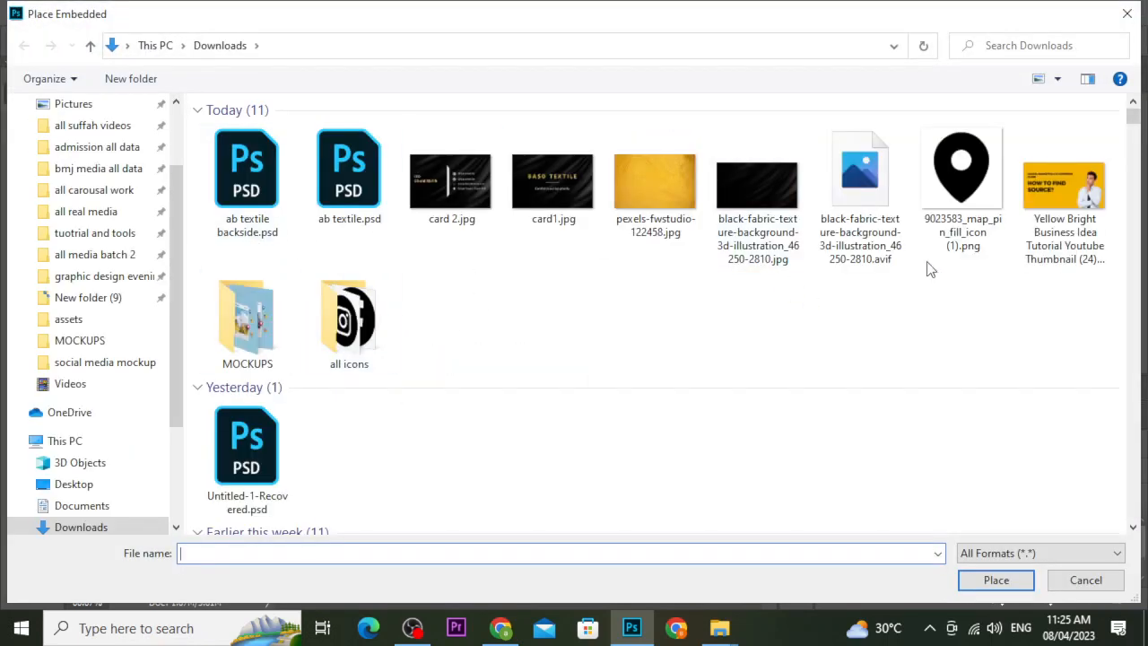
pyautogui.click(537, 200)
pyautogui.click(996, 581)
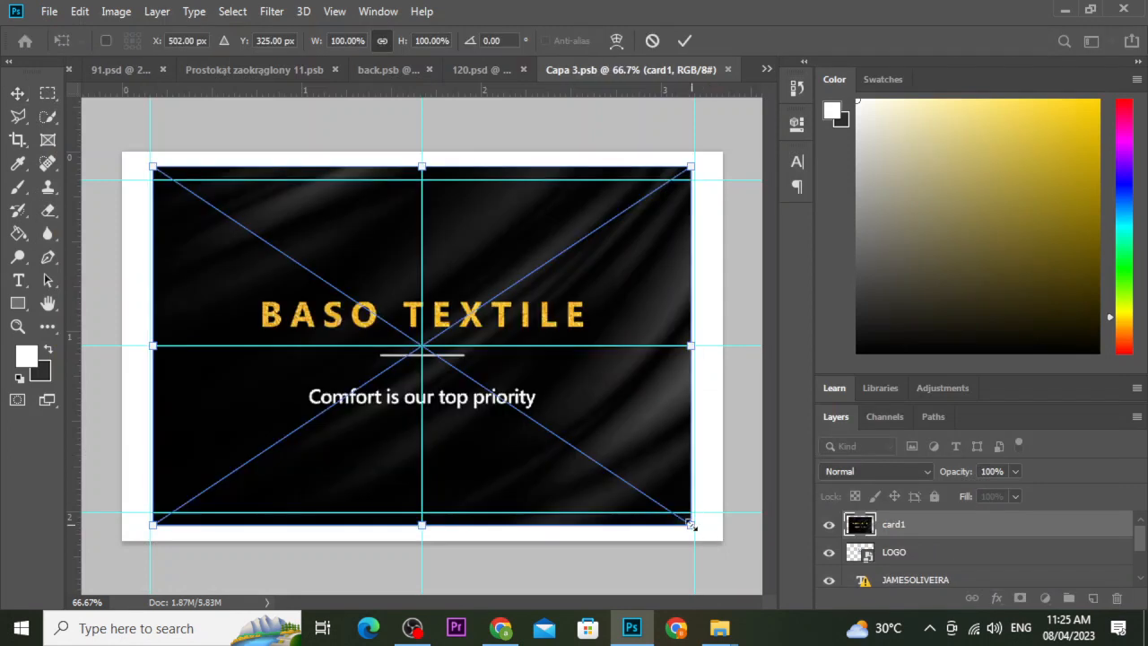
pyautogui.moveTo(691, 525); pyautogui.dragTo(725, 547)
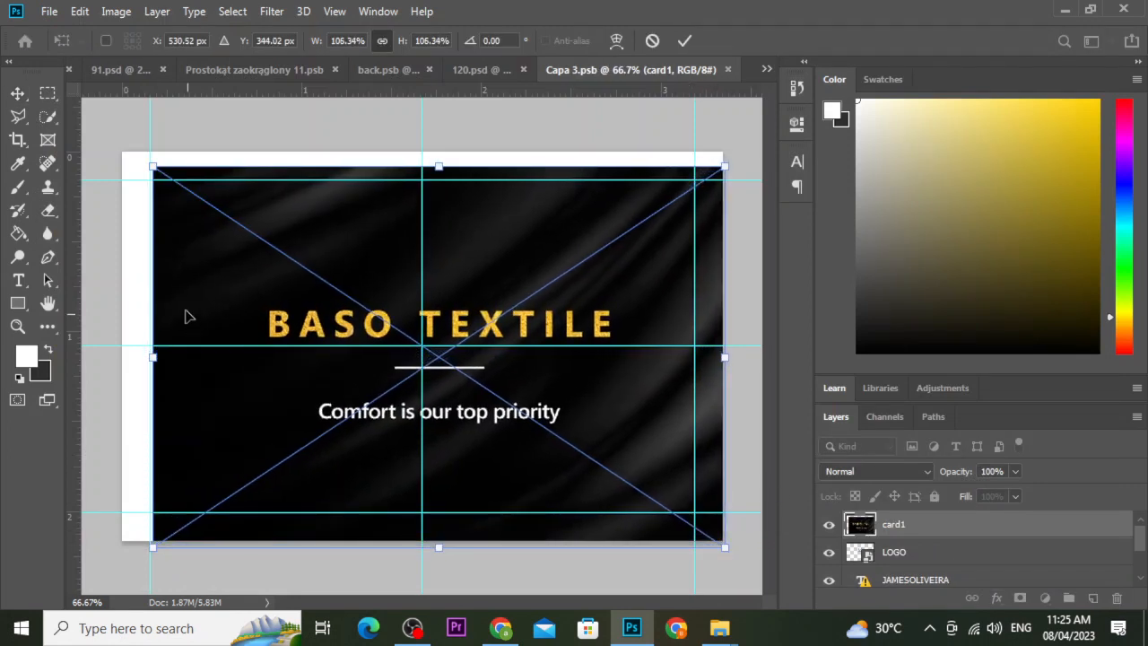
pyautogui.moveTo(152, 167); pyautogui.dragTo(113, 147)
pyautogui.moveTo(564, 362); pyautogui.dragTo(564, 360)
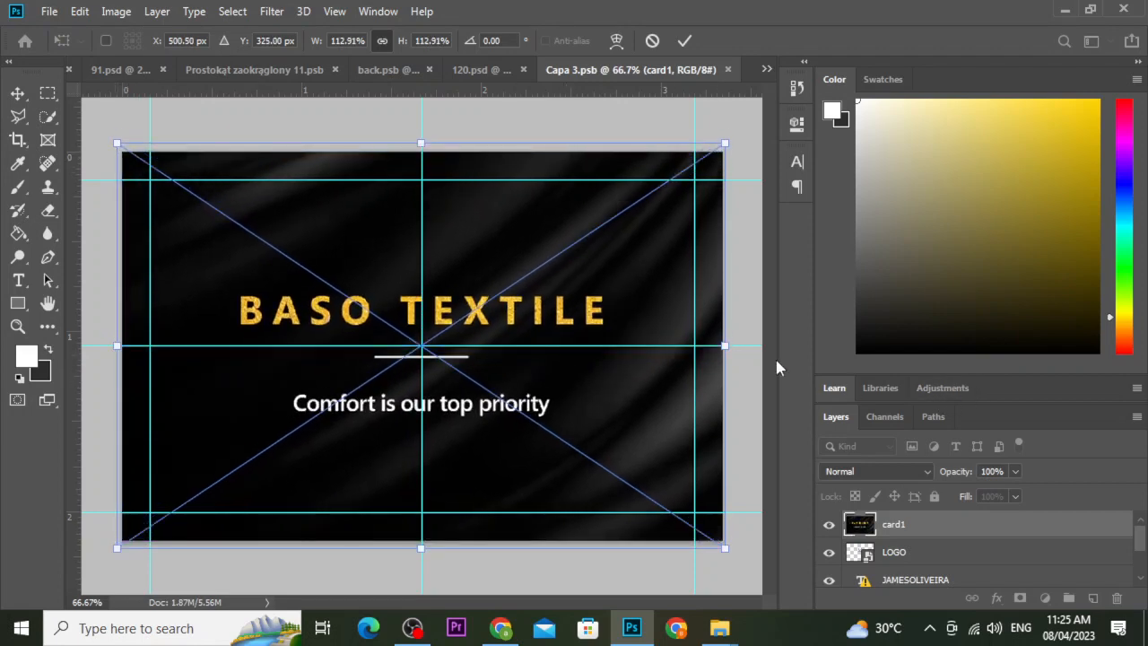
pyautogui.click(683, 42)
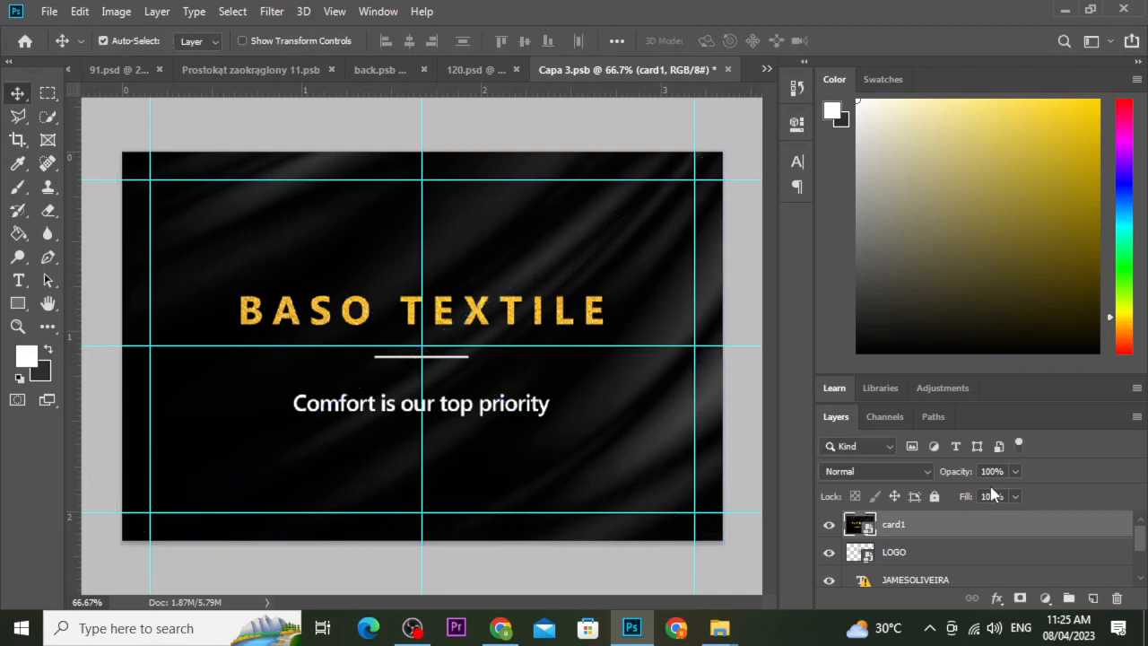
pyautogui.click(476, 69)
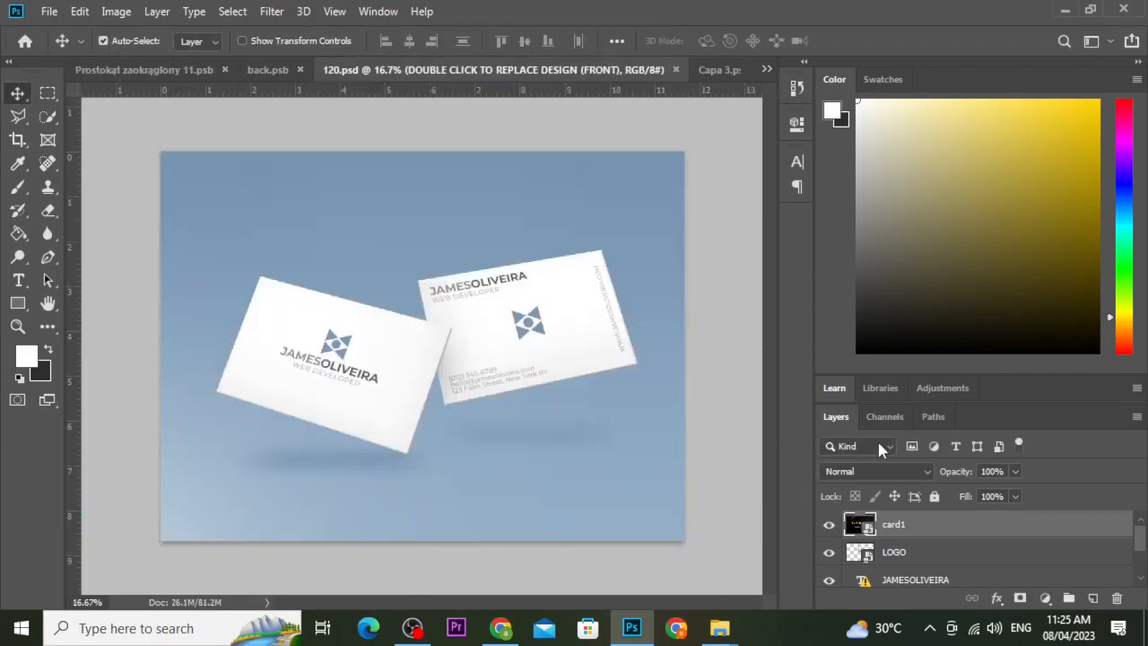
# Embed card 2.jpg into the back smart object Capa 31.psb, enlarged to 113.14% and centred.
pyautogui.doubleClick(863, 558)
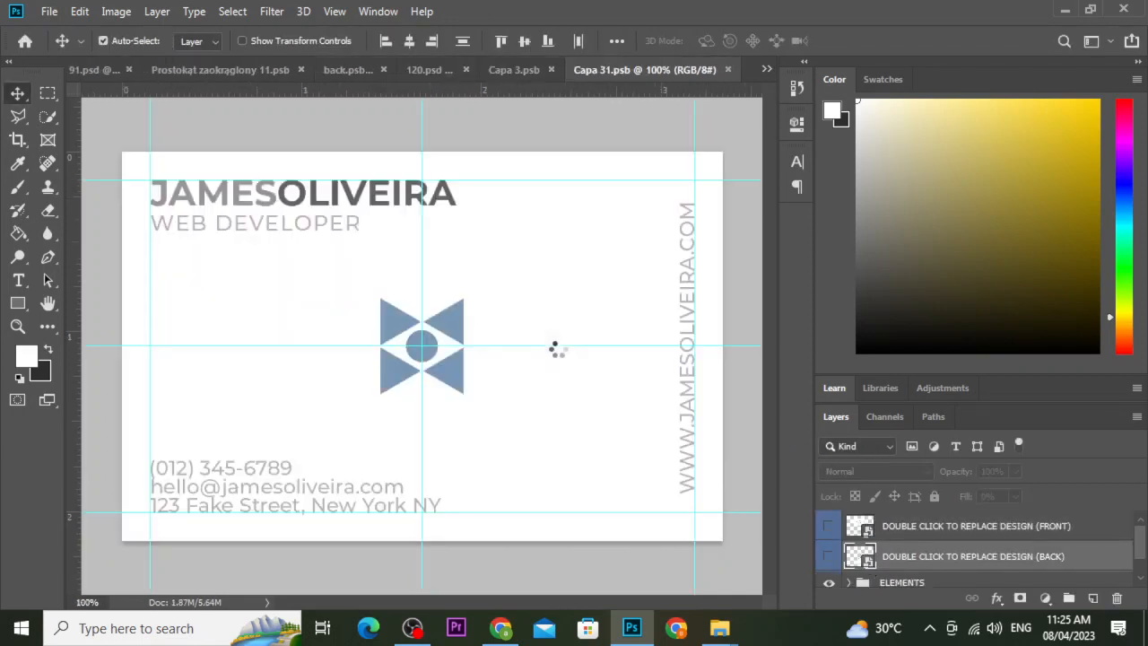
pyautogui.click(672, 378)
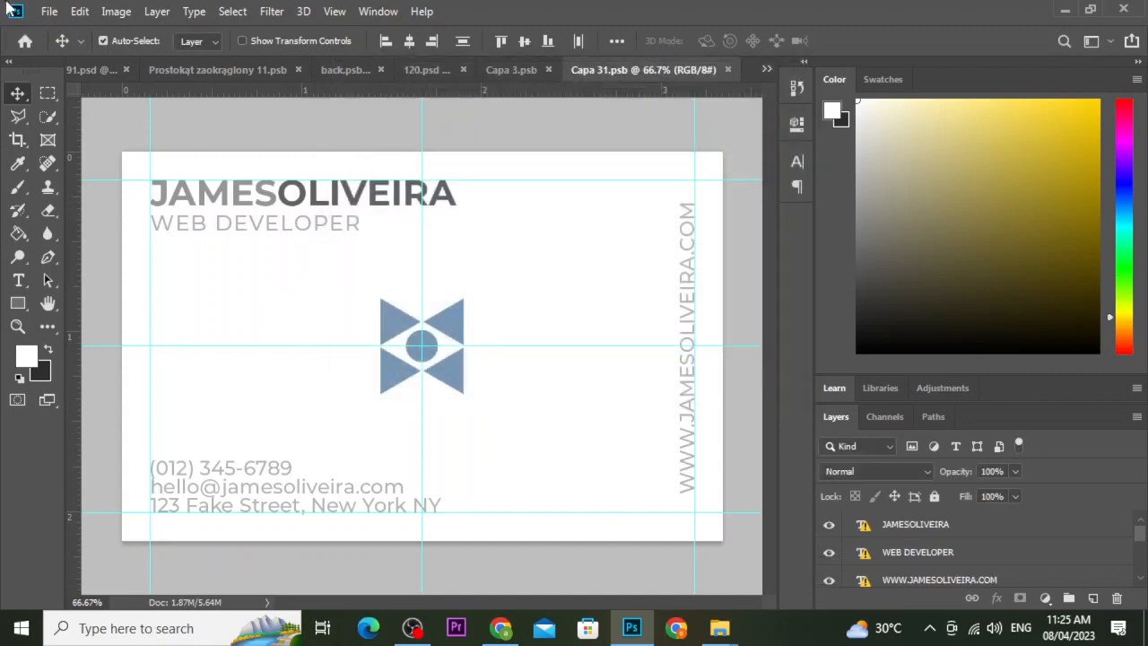
pyautogui.click(49, 11)
pyautogui.click(139, 351)
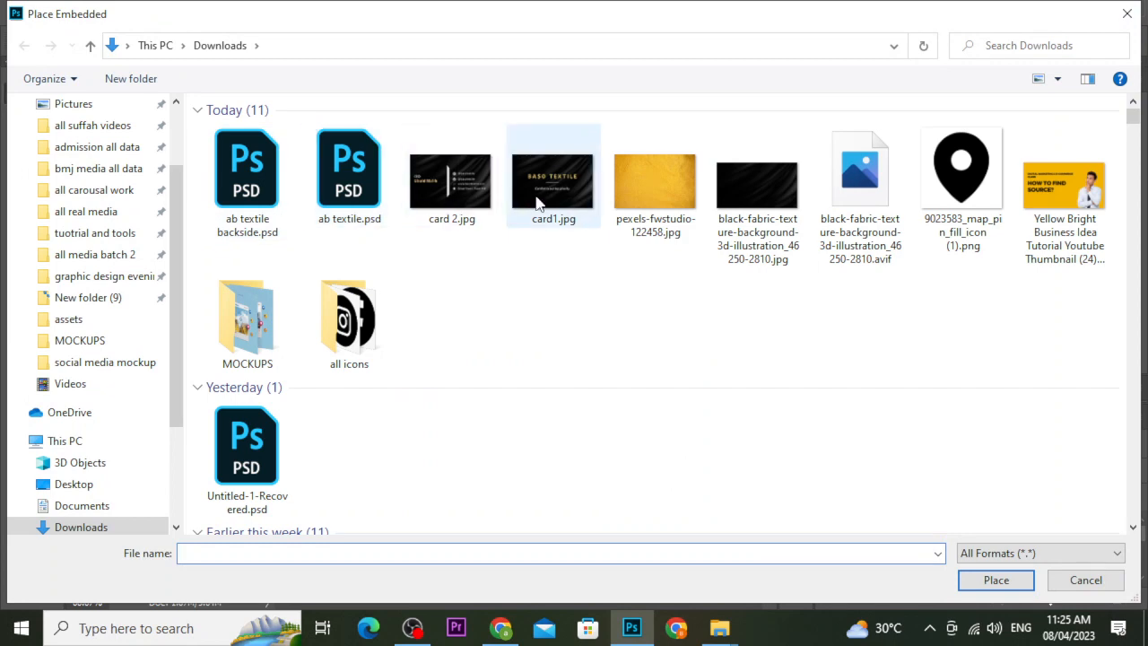
pyautogui.click(451, 184)
pyautogui.click(977, 580)
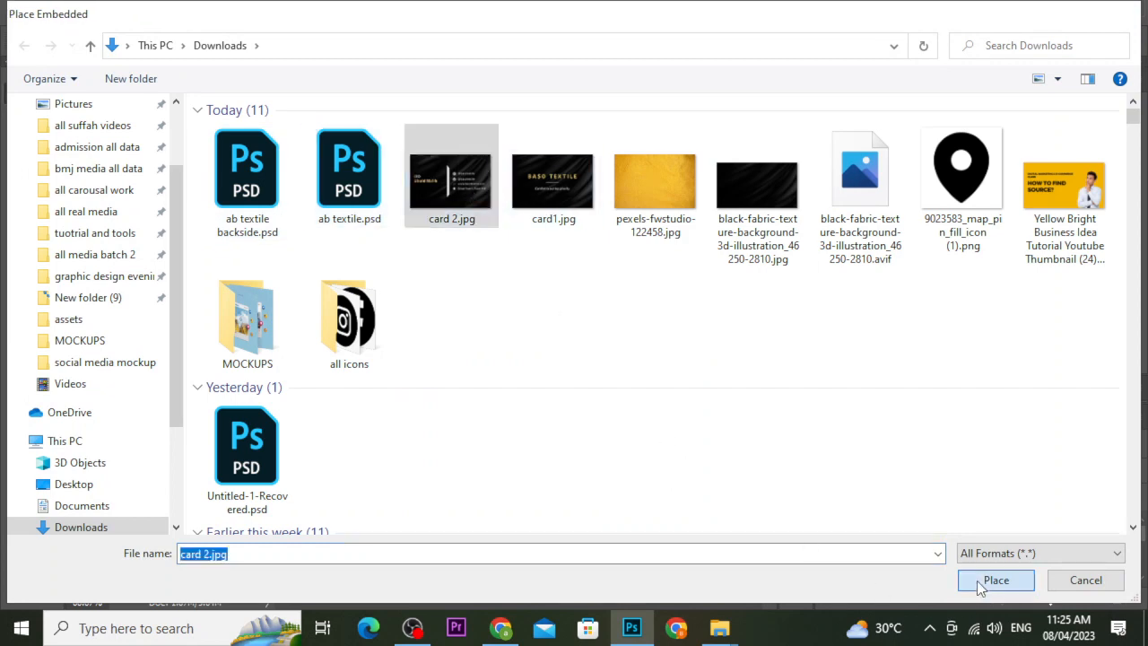
pyautogui.moveTo(692, 528); pyautogui.dragTo(725, 547)
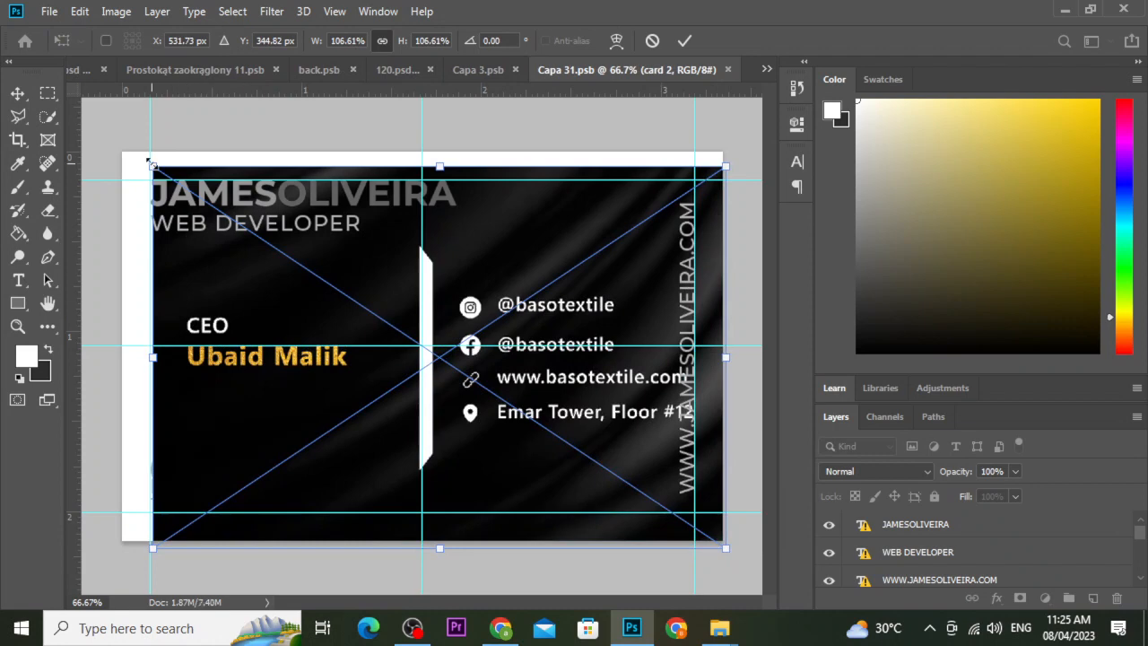
pyautogui.moveTo(152, 167); pyautogui.dragTo(115, 141)
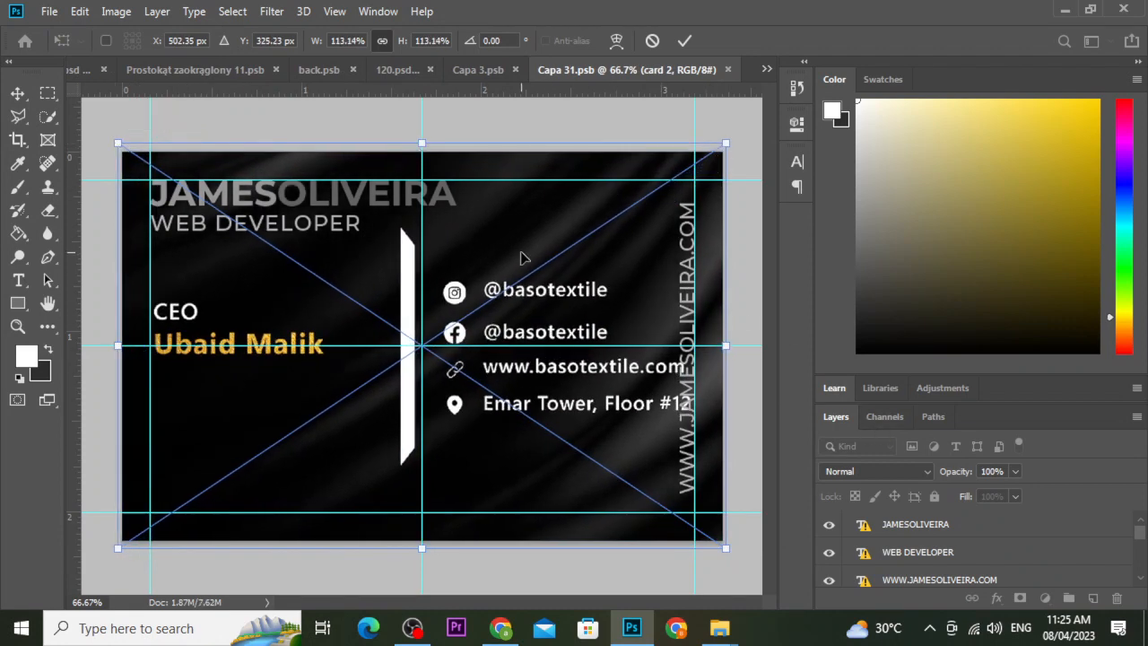
pyautogui.moveTo(519, 259); pyautogui.dragTo(522, 260)
# Commit card 2 and hide the back card's placeholder name, title, website, phone, address and e-mail layers.
pyautogui.click(683, 40)
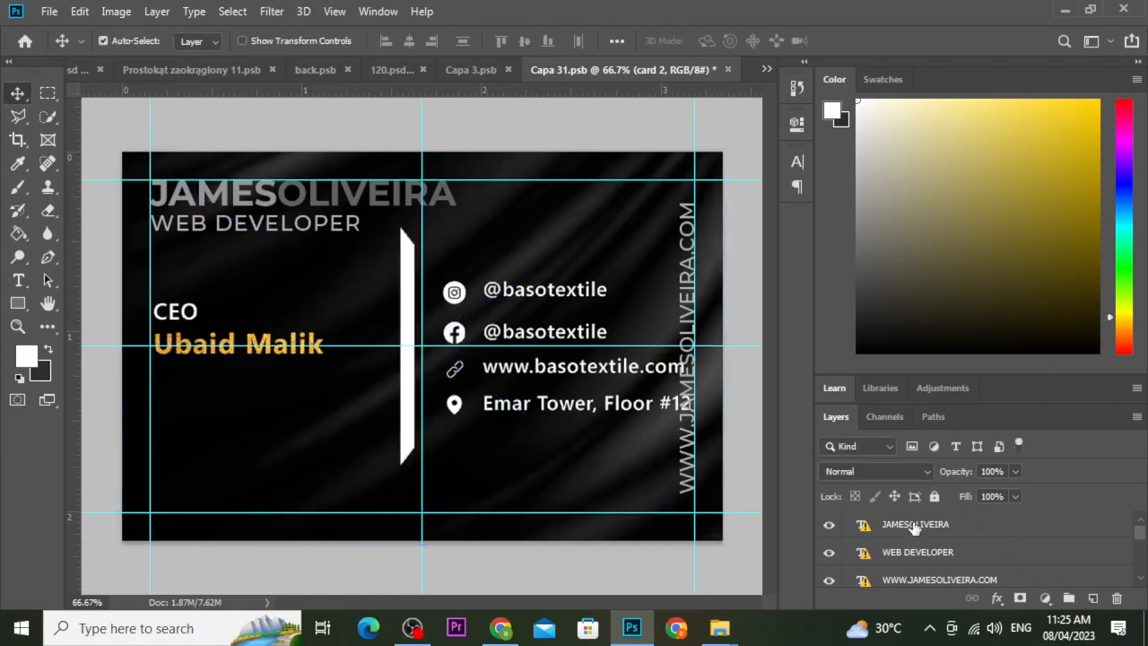
pyautogui.scroll(-3, 893, 549)
pyautogui.scroll(2, 892, 551)
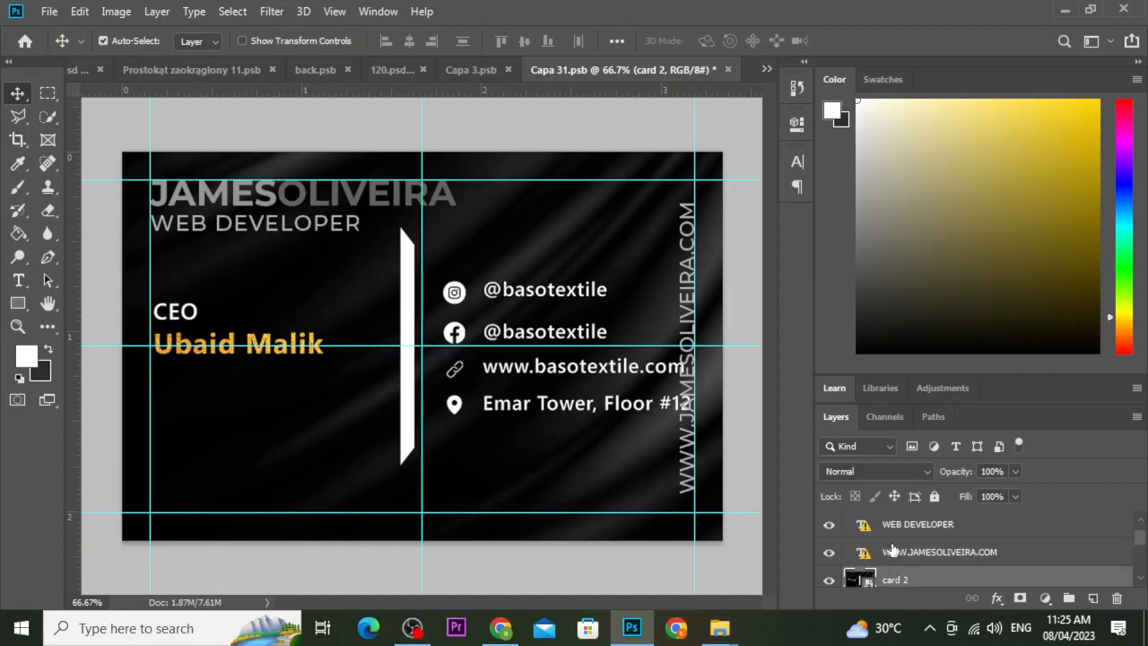
pyautogui.click(828, 524)
pyautogui.click(829, 552)
pyautogui.scroll(1, 843, 554)
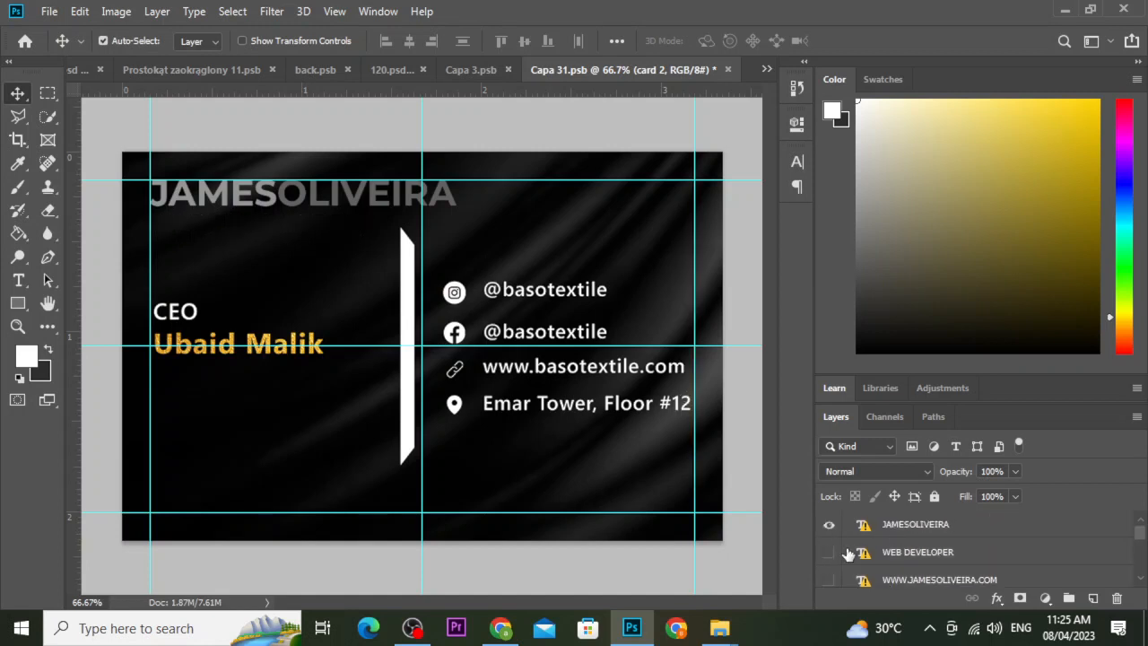
pyautogui.click(829, 525)
pyautogui.scroll(-2, 830, 529)
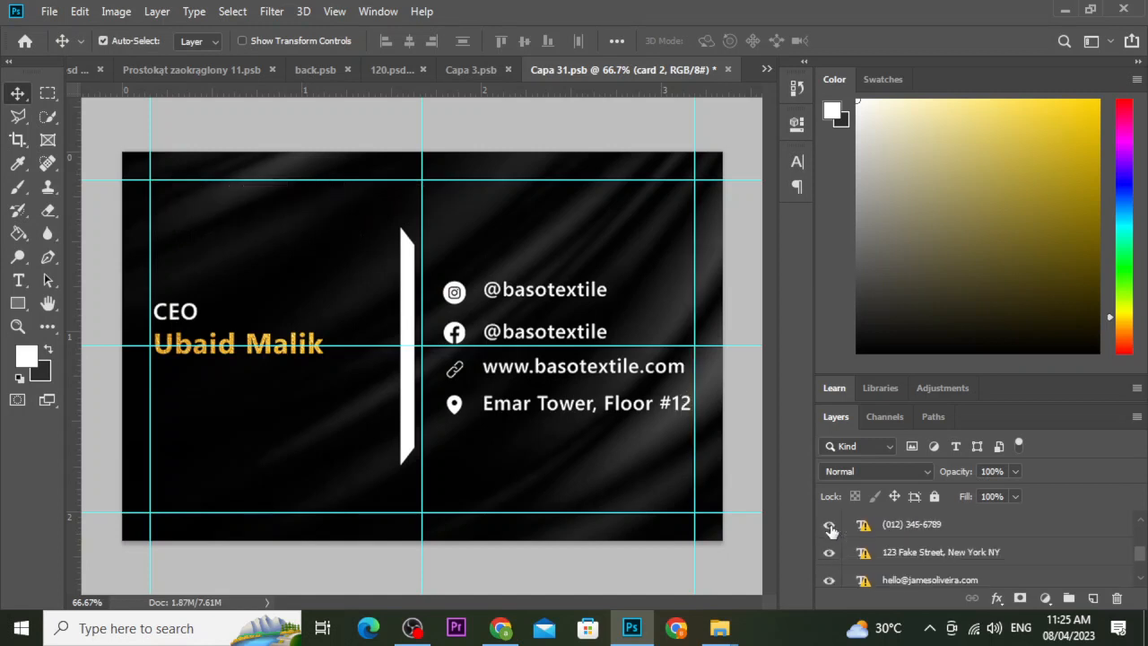
pyautogui.click(829, 525)
pyautogui.click(829, 552)
pyautogui.click(829, 581)
pyautogui.scroll(-2, 830, 570)
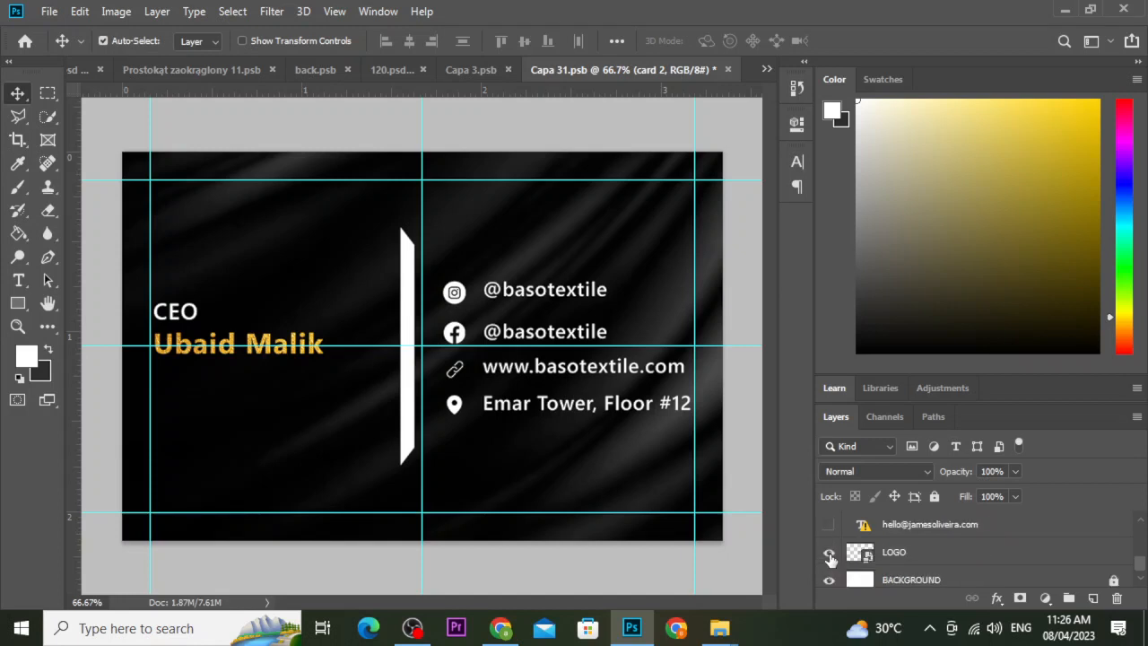
pyautogui.scroll(-1, 831, 560)
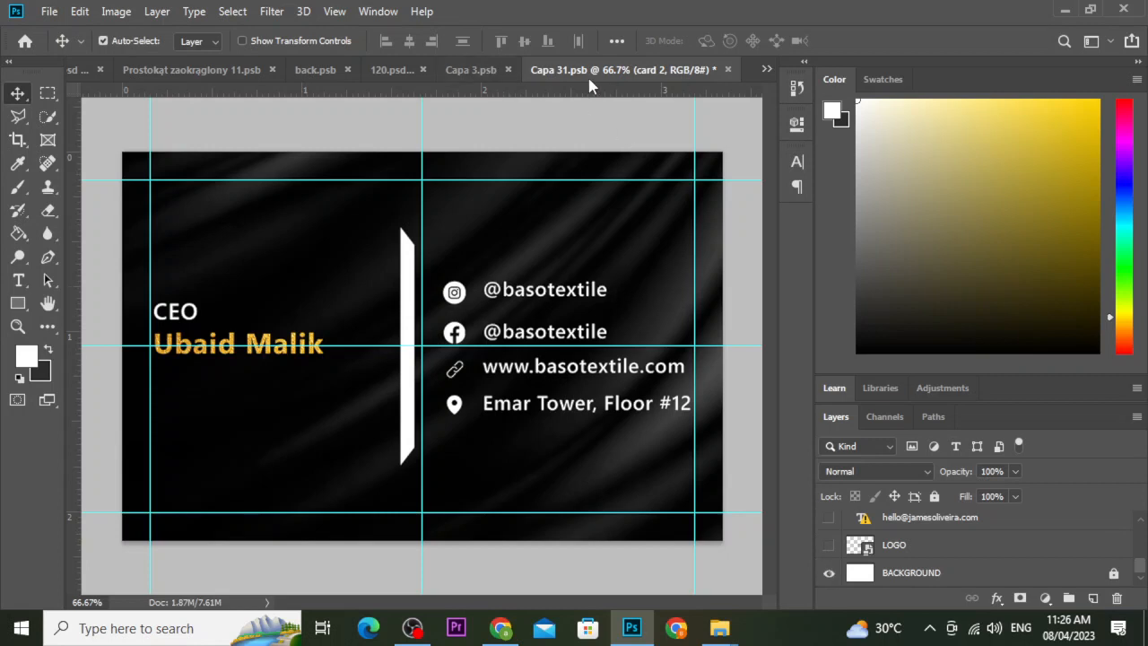
# In Capa 3.psb, hide the front card's placeholder name and title text layers.
pyautogui.click(767, 71)
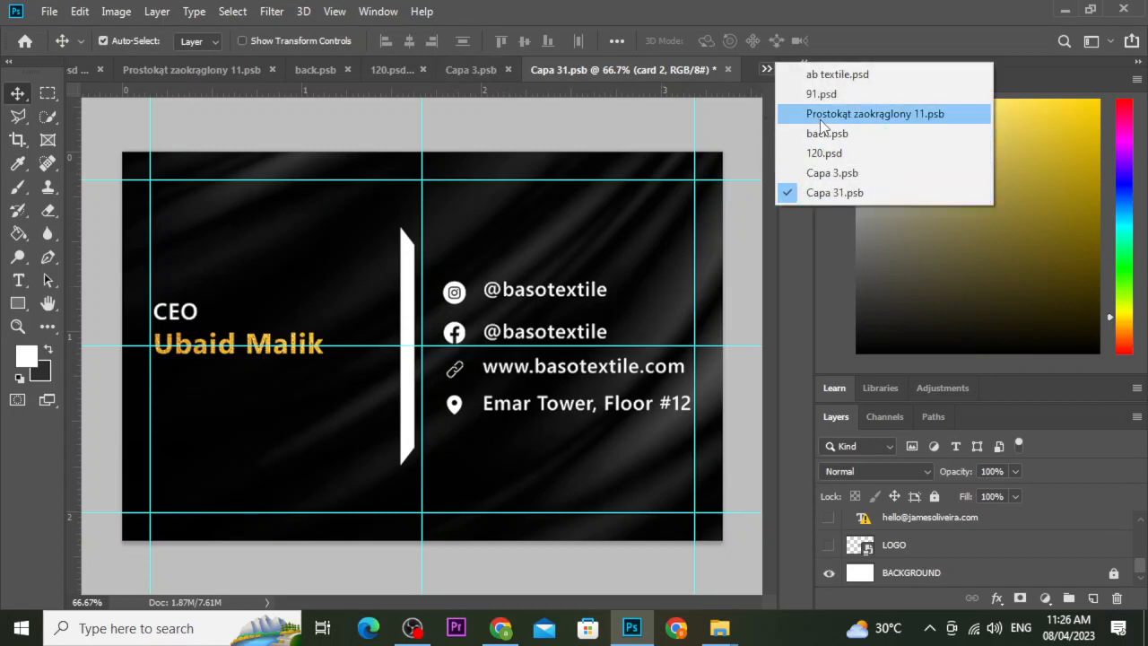
pyautogui.click(670, 79)
pyautogui.click(471, 70)
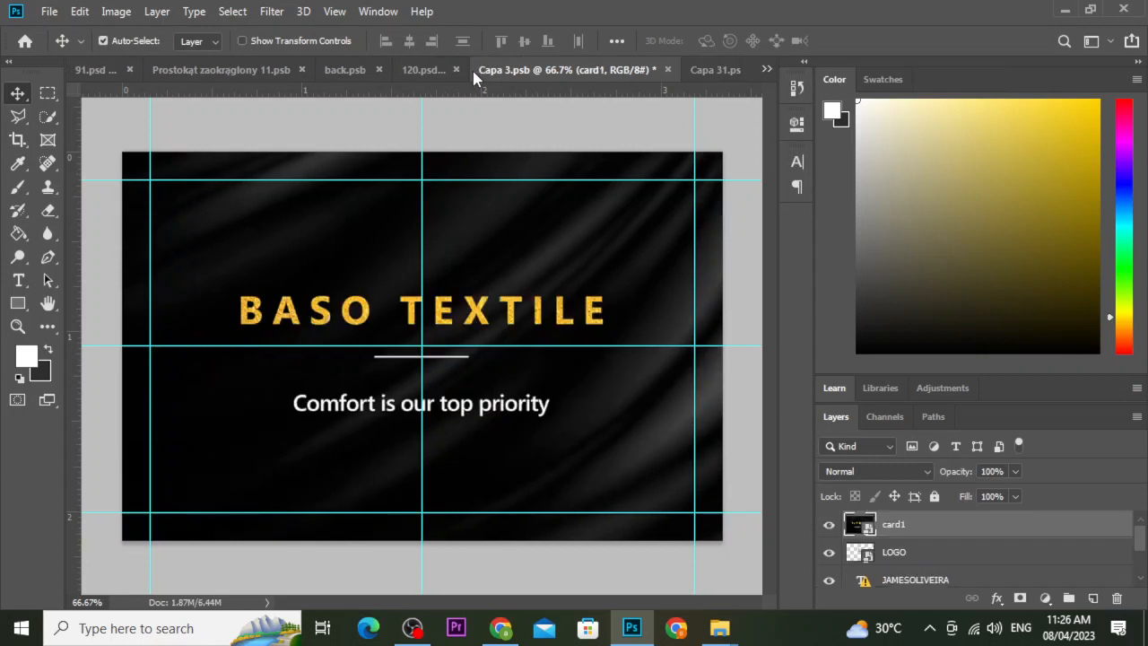
pyautogui.scroll(-1, 834, 557)
pyautogui.click(829, 524)
pyautogui.click(829, 552)
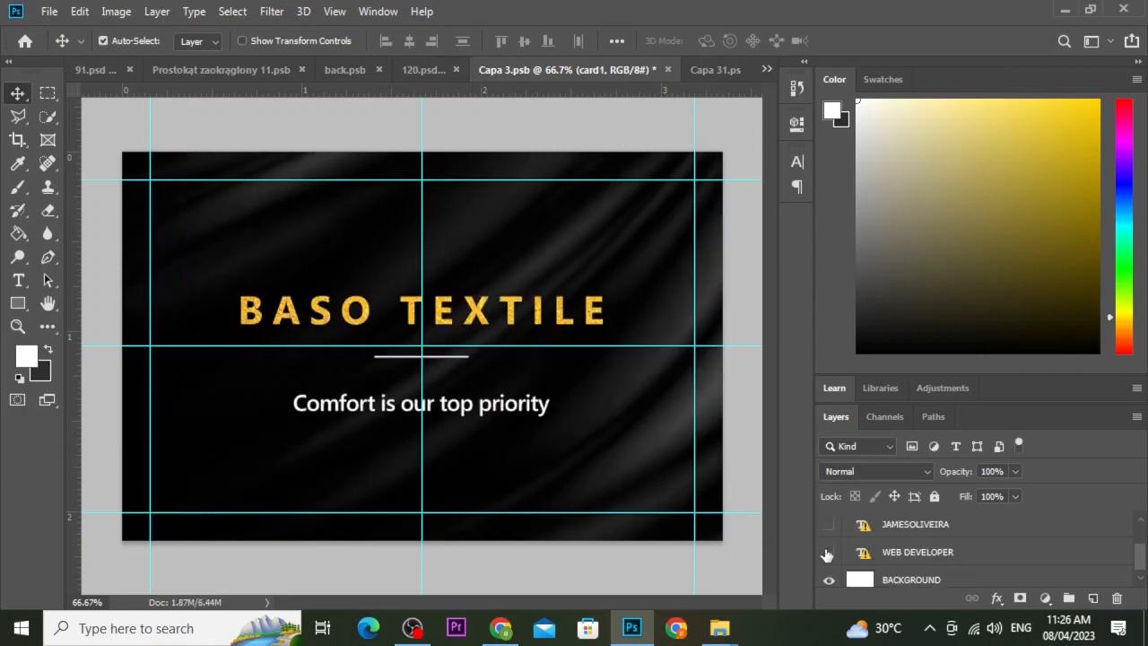
pyautogui.scroll(1, 830, 575)
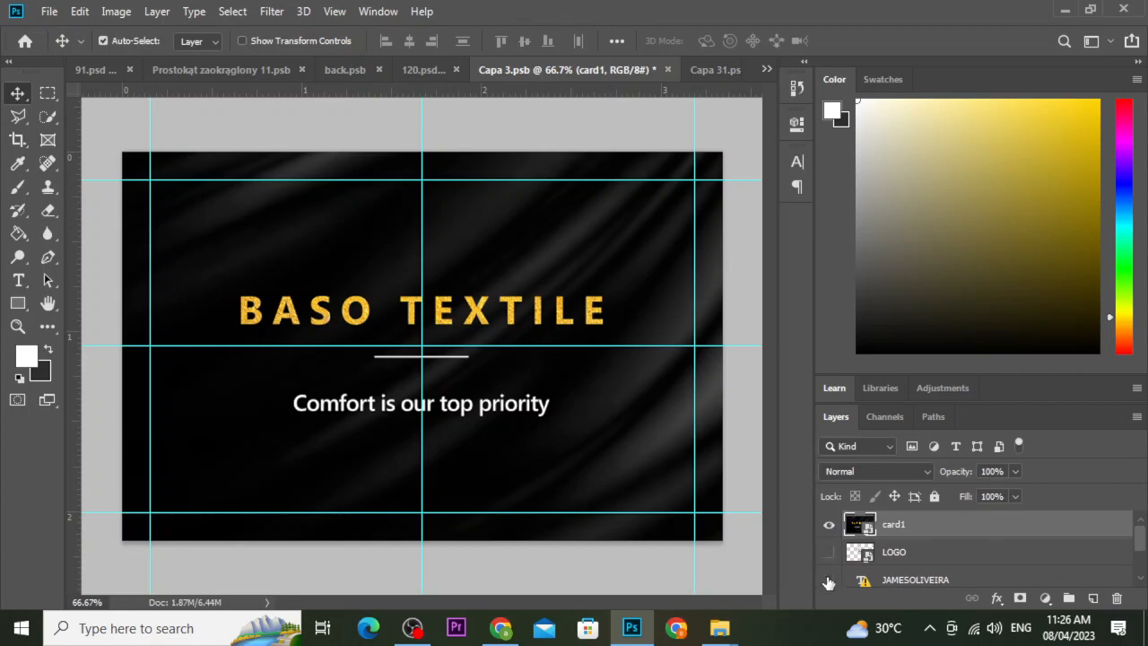
pyautogui.scroll(-1, 829, 583)
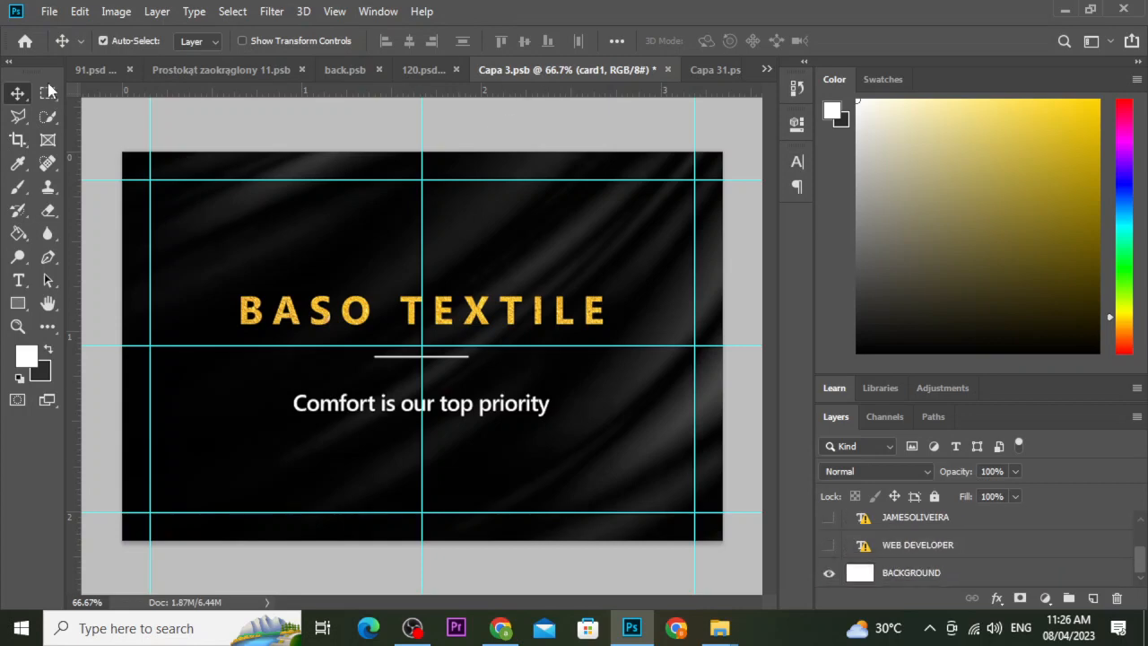
pyautogui.click(50, 11)
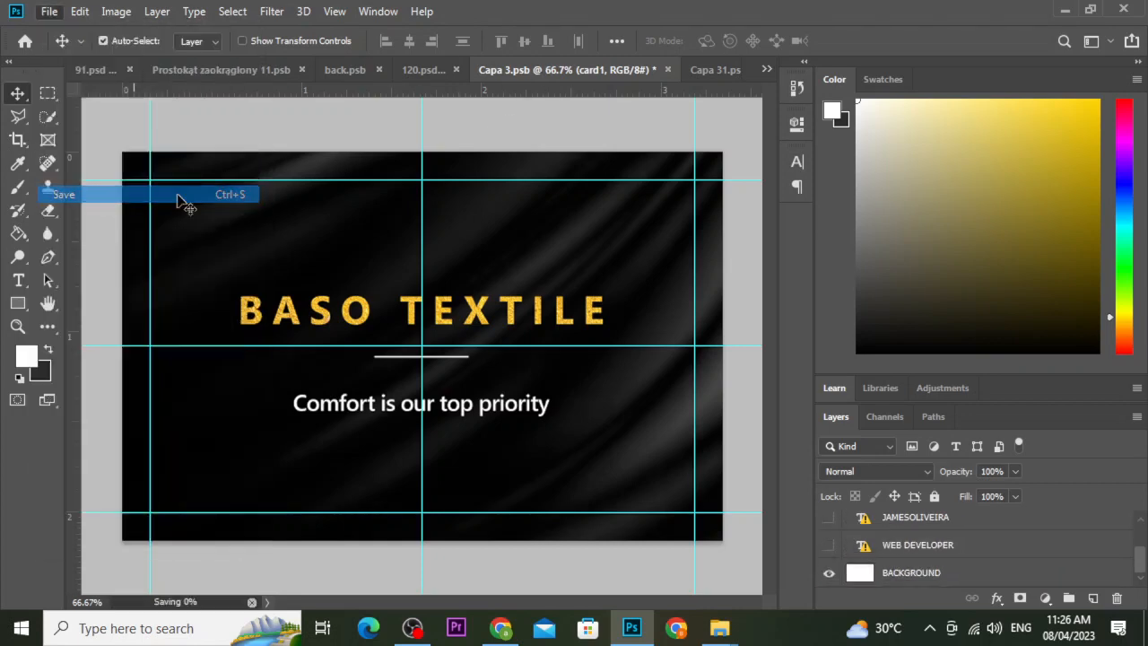
# Save both Capa 3.psb and Capa 31.psb card designs.
pyautogui.click(113, 194)
pyautogui.click(723, 71)
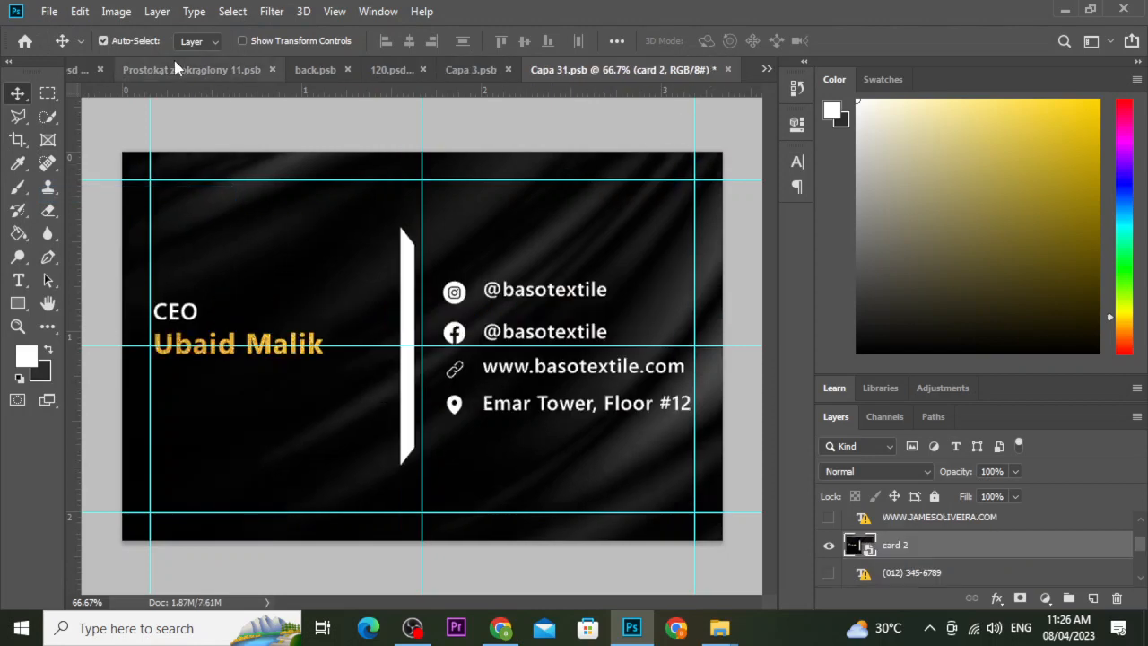
pyautogui.click(49, 11)
pyautogui.click(113, 194)
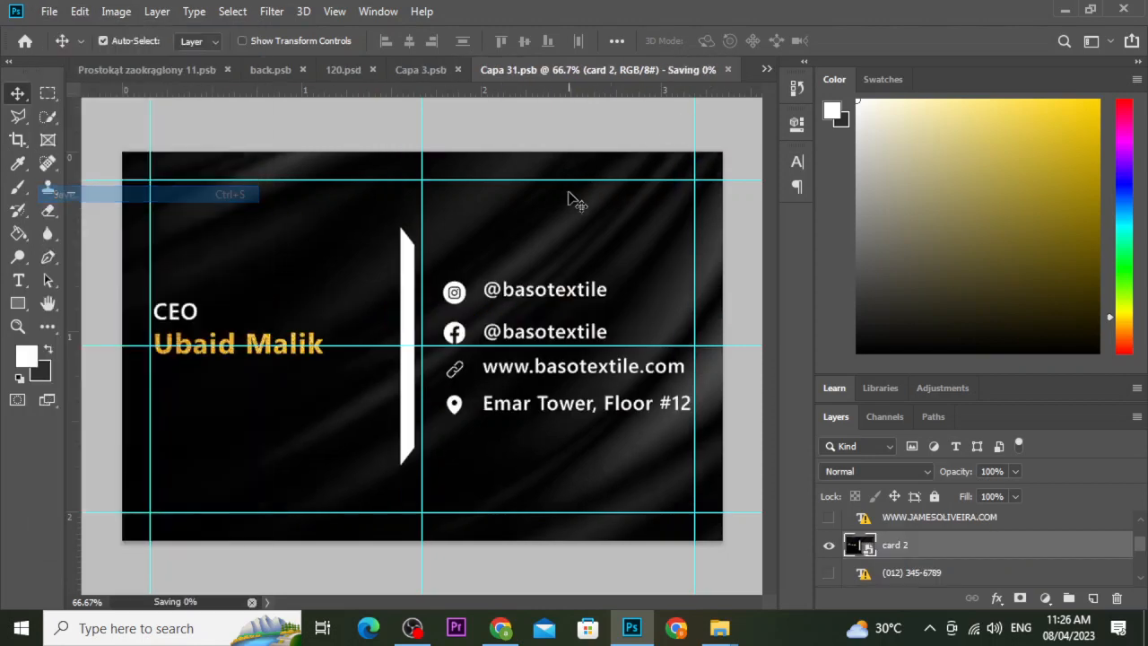
# Review 120.psd showing the black BASO TEXTILE front and contact-details back cards.
pyautogui.click(476, 69)
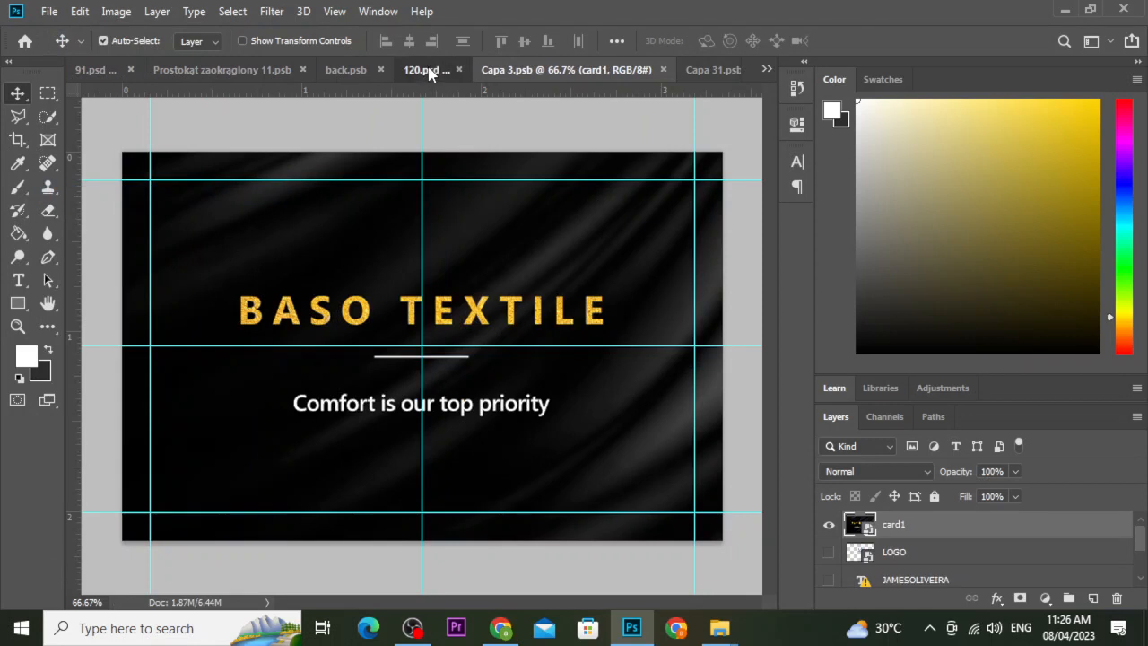
pyautogui.click(420, 69)
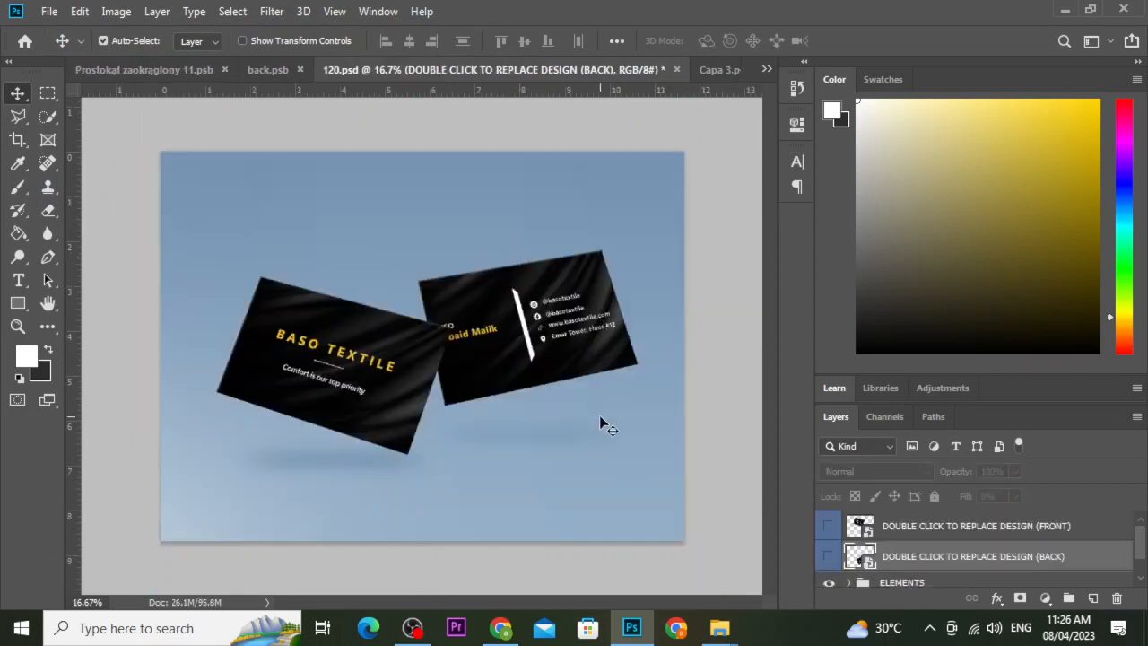
pyautogui.scroll(-1, 859, 554)
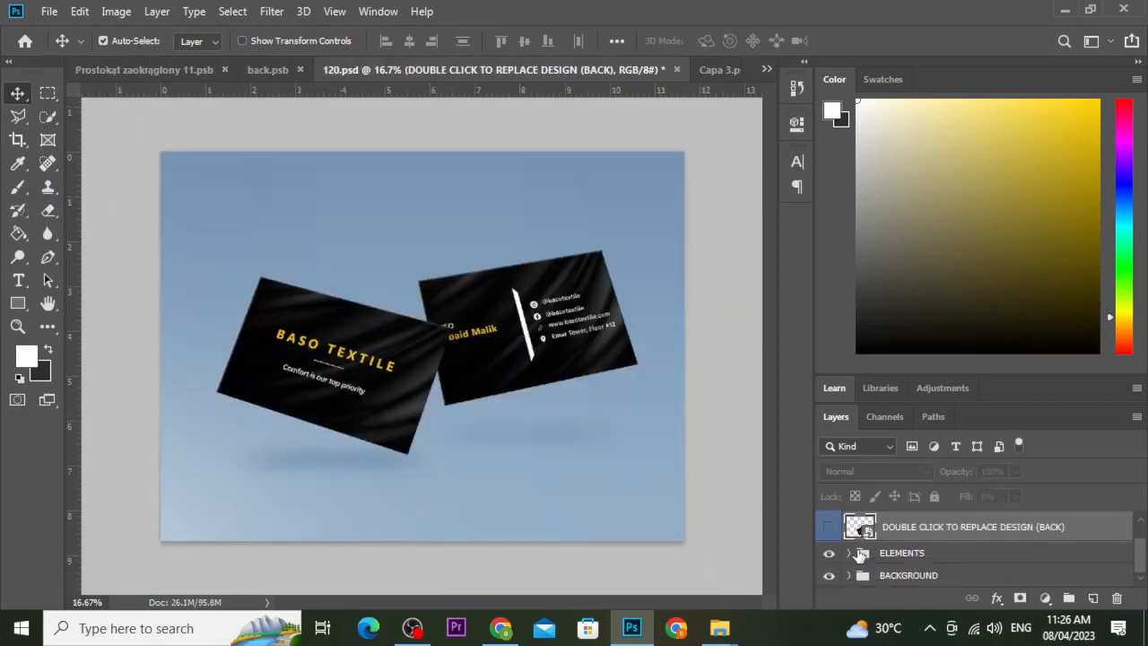
pyautogui.scroll(1, 825, 551)
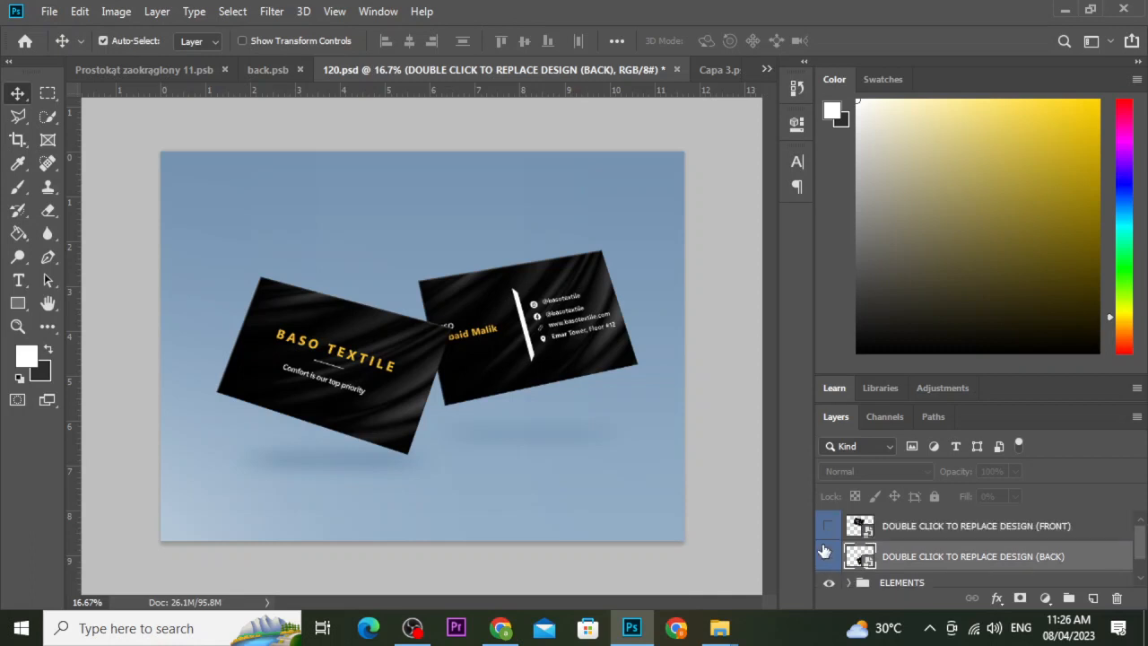
pyautogui.click(715, 71)
pyautogui.scroll(-2, 844, 558)
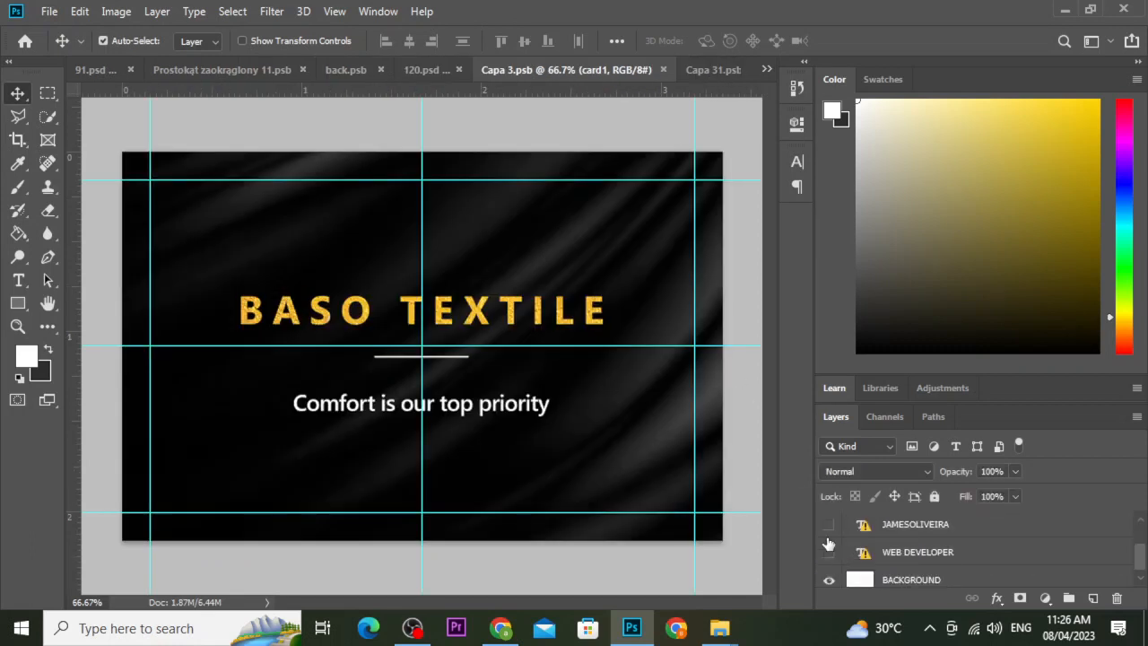
pyautogui.scroll(2, 827, 558)
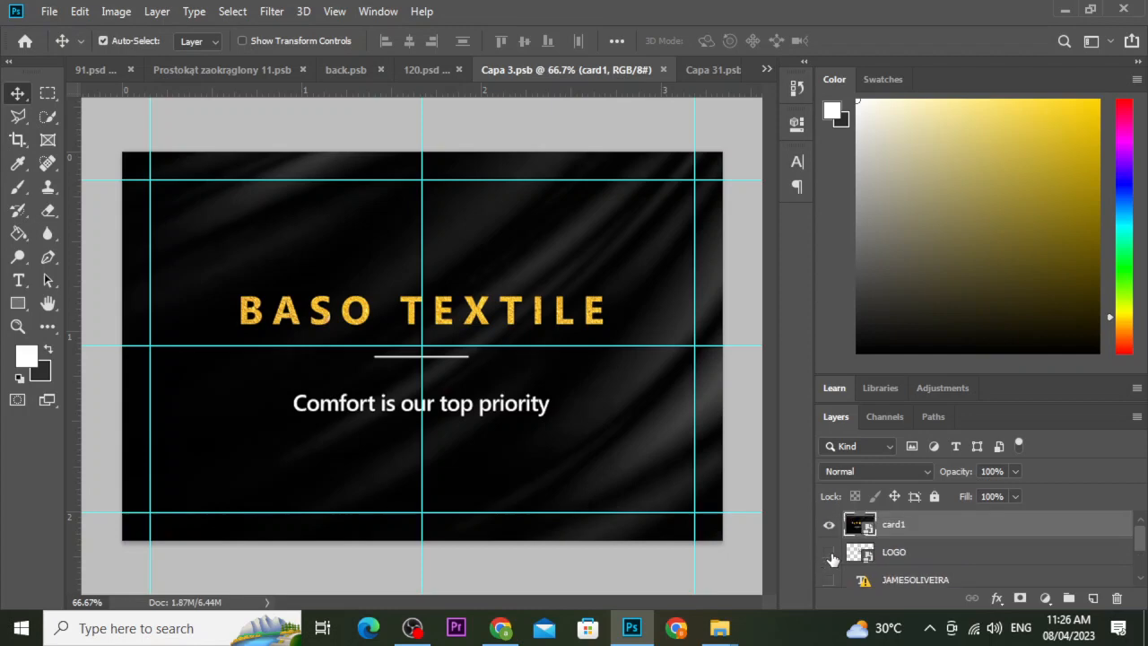
pyautogui.scroll(-2, 830, 560)
pyautogui.click(705, 70)
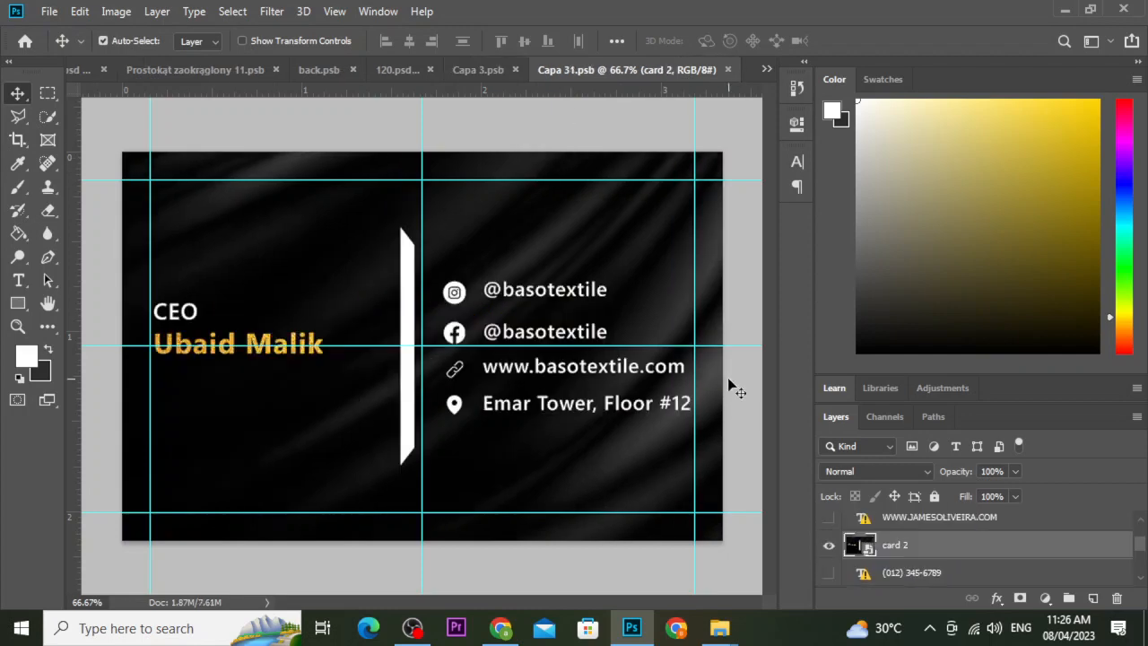
pyautogui.scroll(-5, 843, 533)
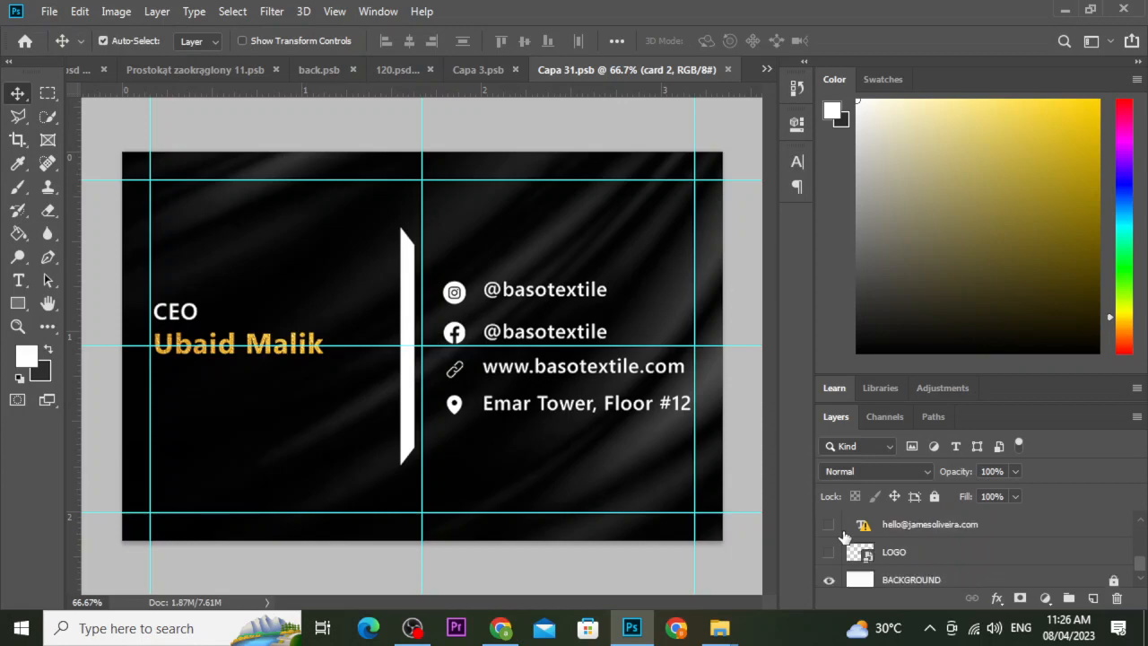
pyautogui.click(410, 71)
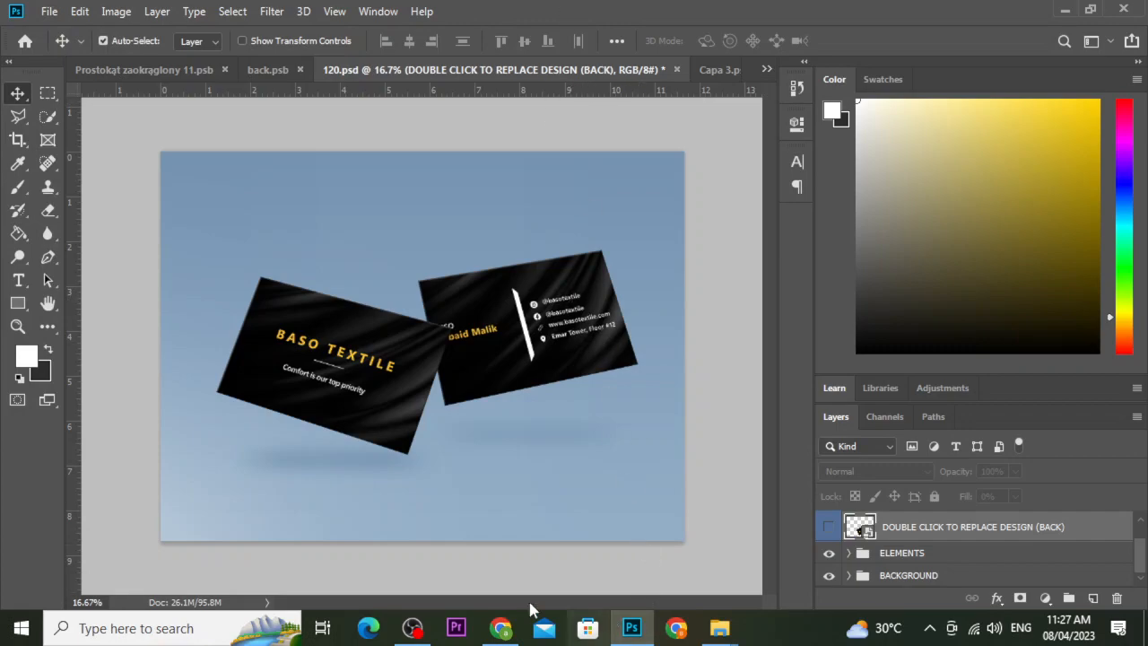
pyautogui.click(500, 628)
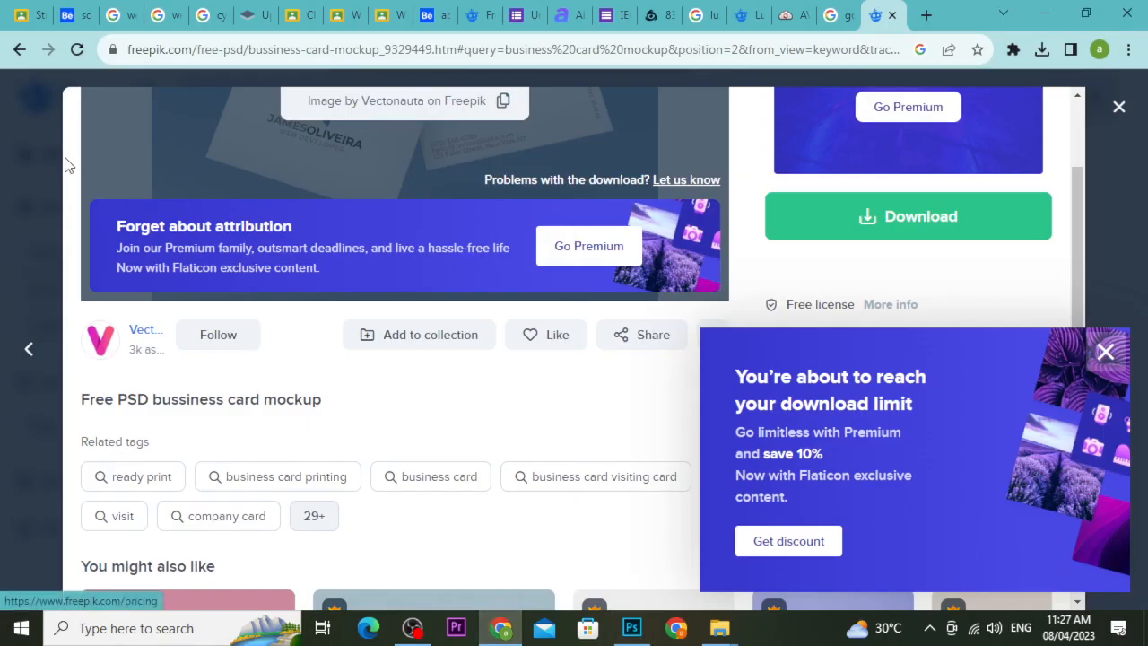
# Close the Freepik mockup details and switch to the Google Classroom tab.
pyautogui.click(27, 123)
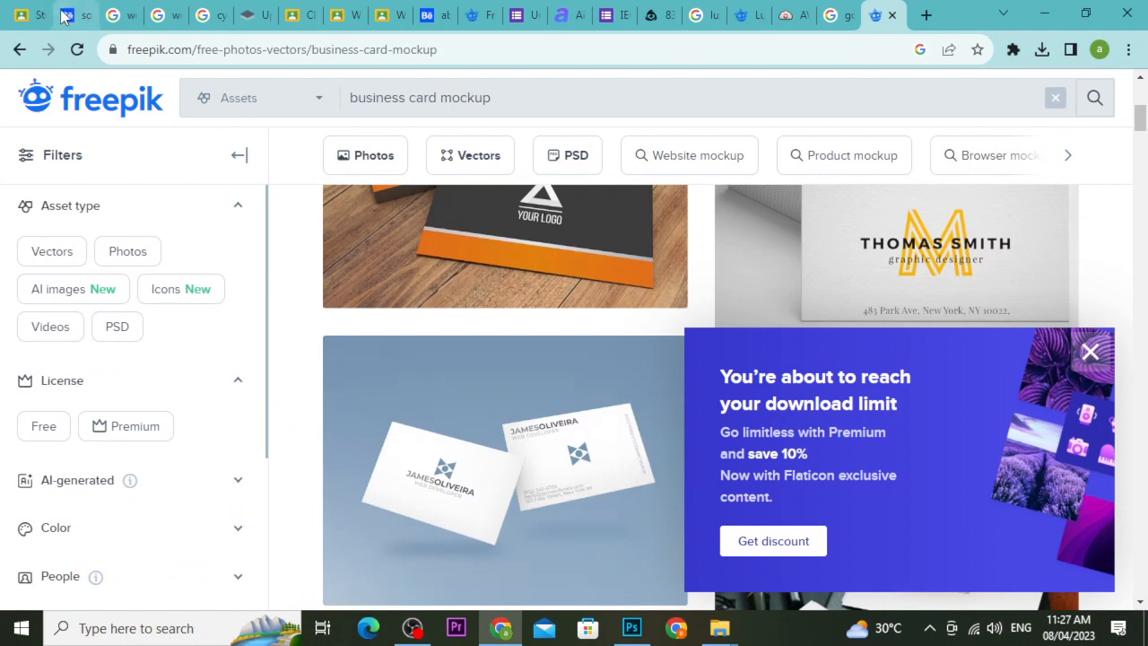
pyautogui.click(27, 15)
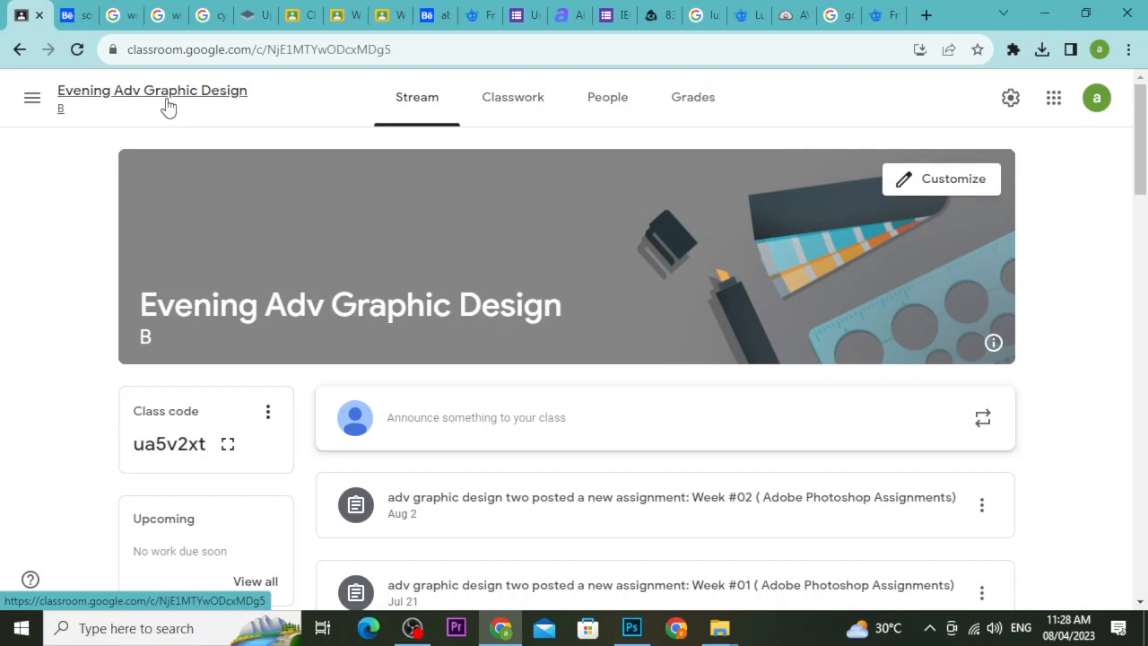
# Go to the Morning Adv Graphic Design class's Classwork and check the Week # 02 assignment.
pyautogui.click(31, 101)
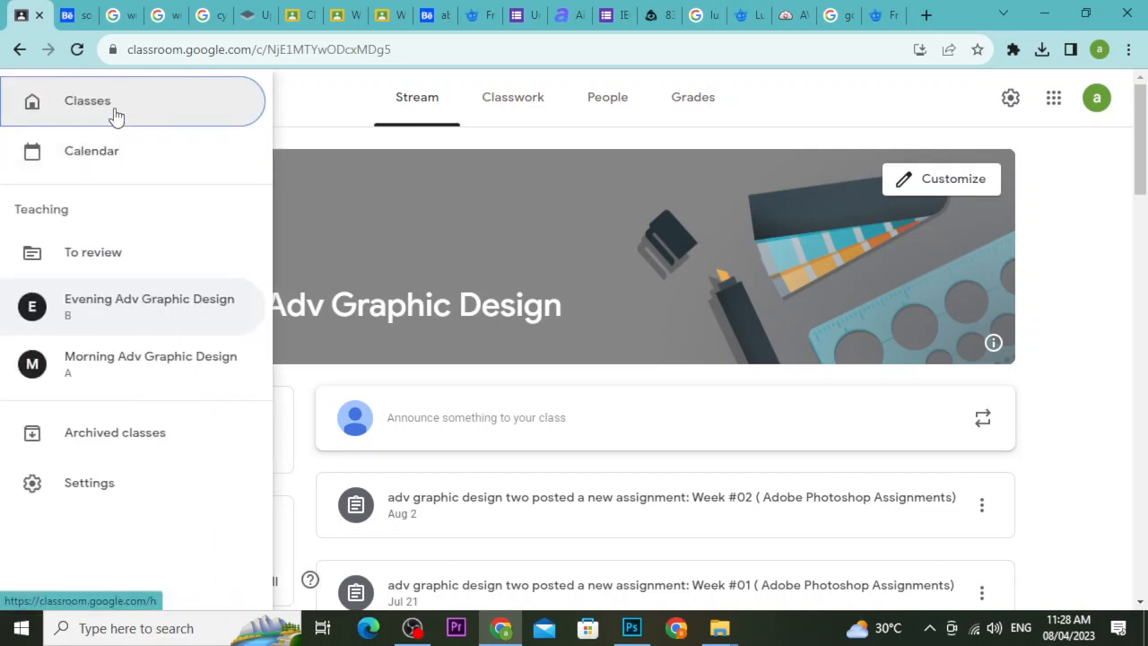
pyautogui.click(147, 368)
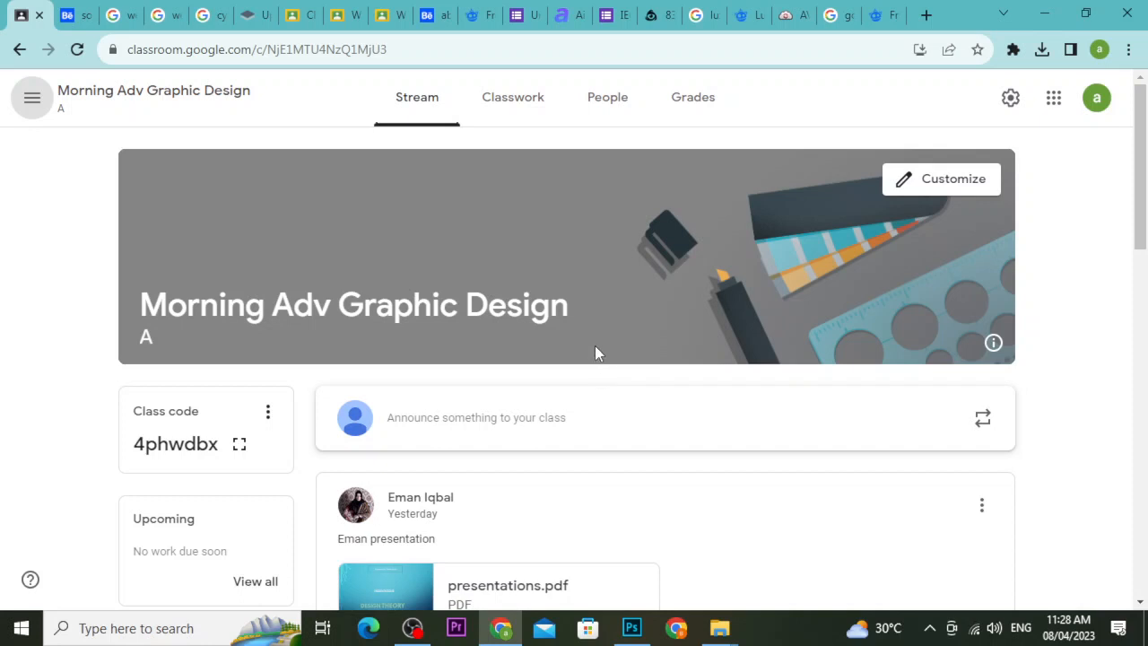
pyautogui.click(530, 102)
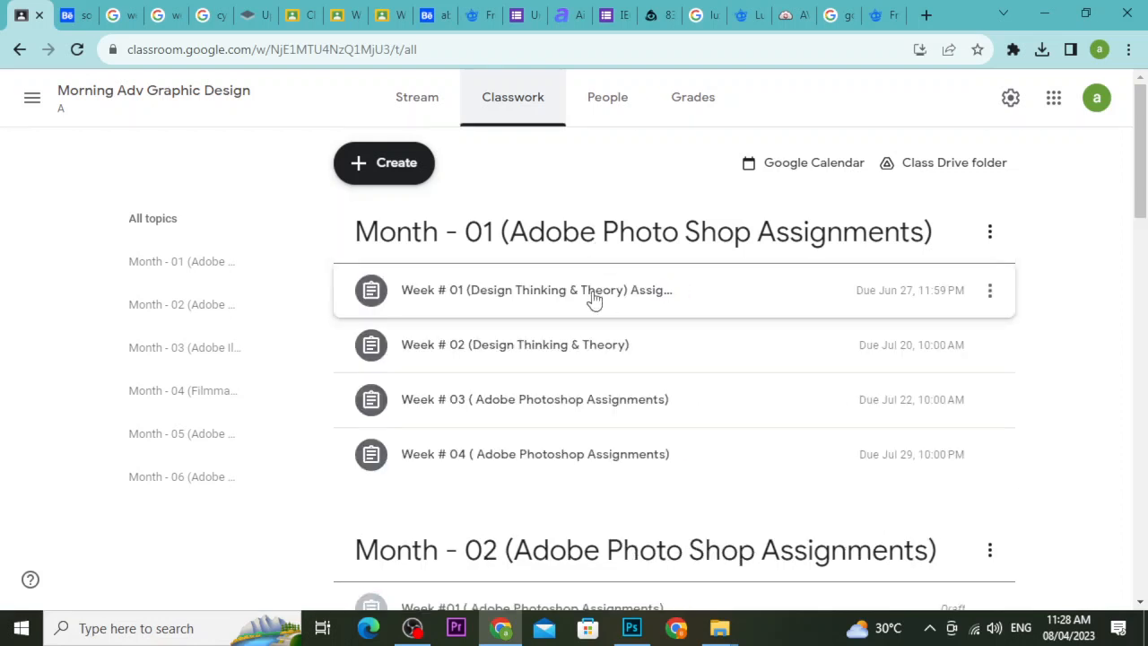
pyautogui.click(587, 348)
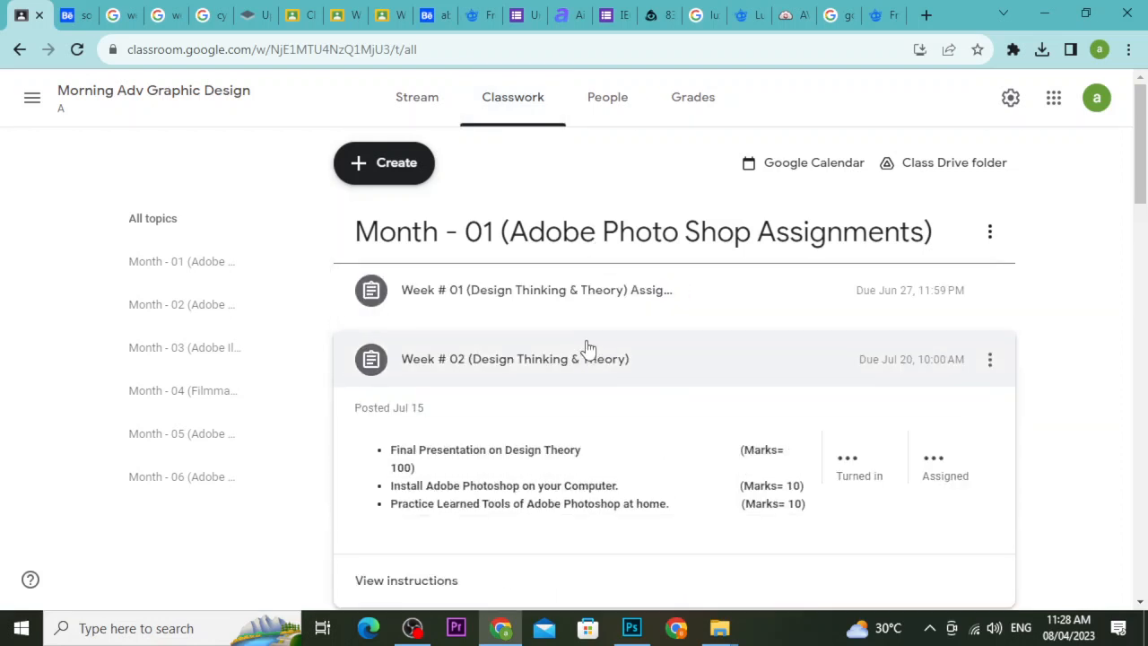
pyautogui.scroll(1, 548, 363)
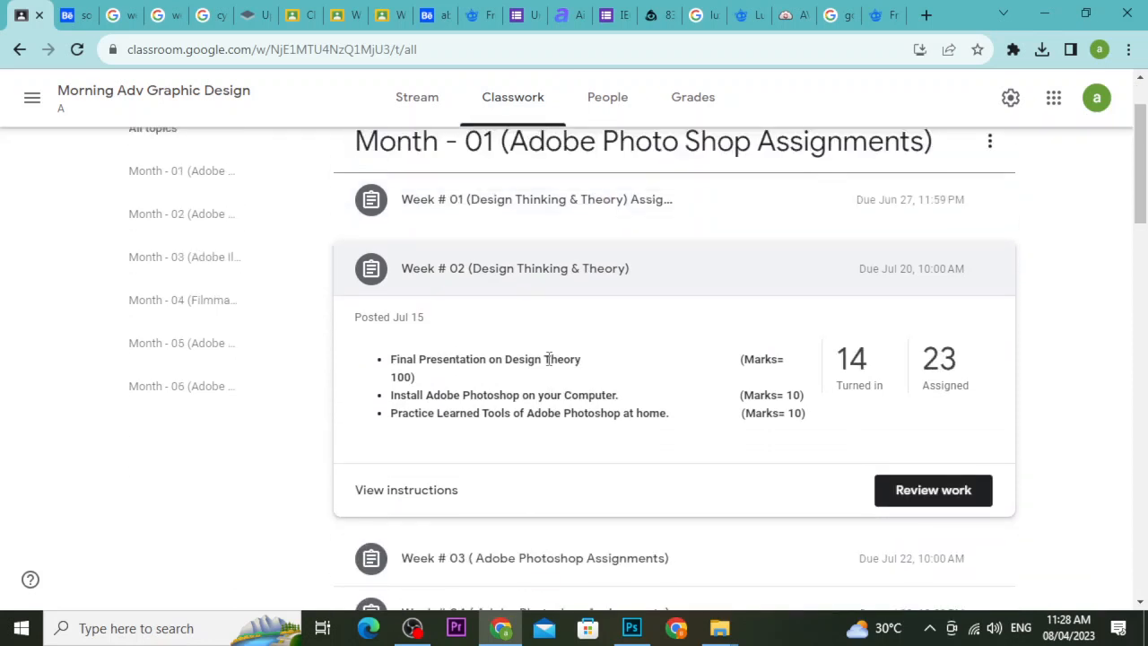
pyautogui.scroll(1, 548, 360)
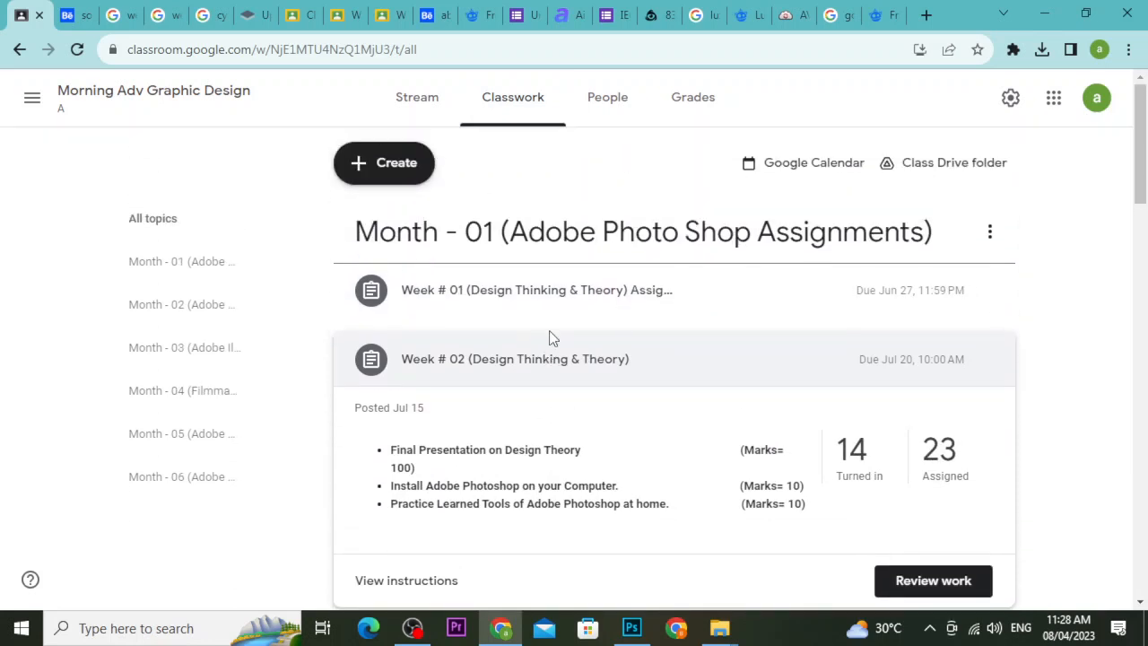
pyautogui.click(567, 362)
# Open Week # 03 (Adobe Photoshop Assignments) student work: 16 of 21 turned in.
pyautogui.click(569, 400)
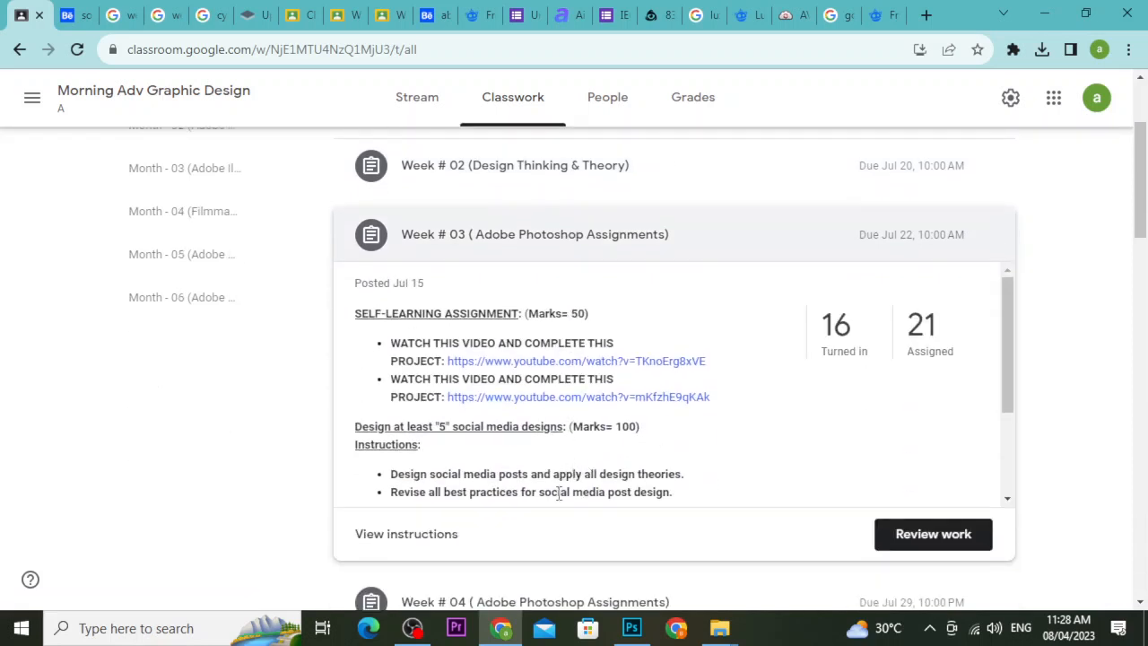
pyautogui.click(429, 542)
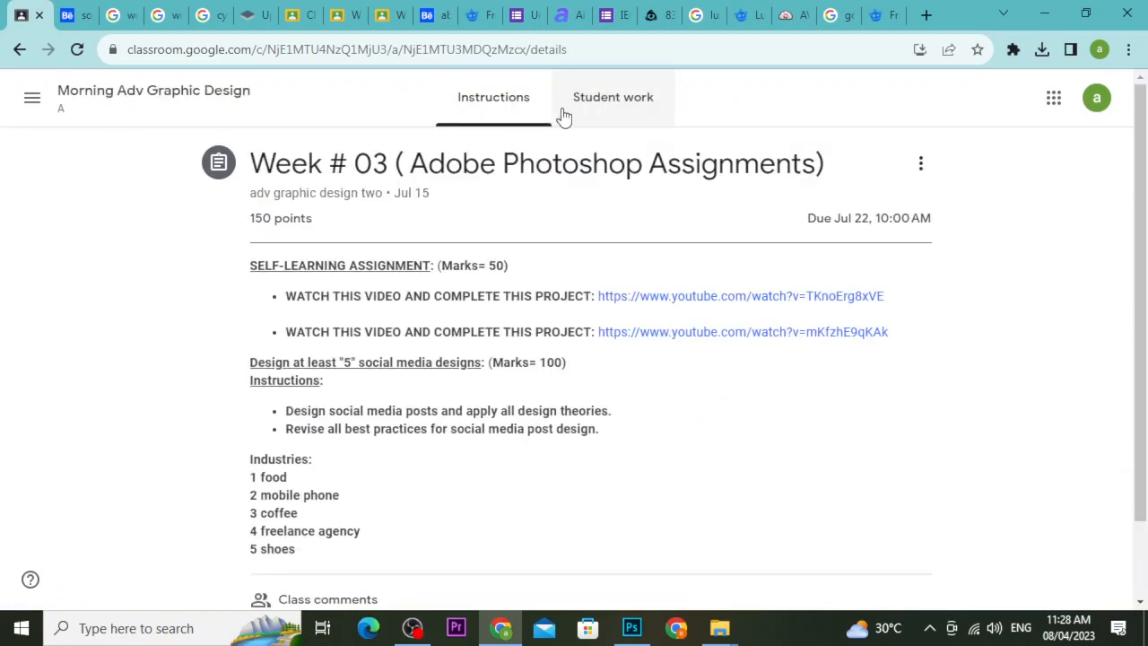
pyautogui.click(594, 106)
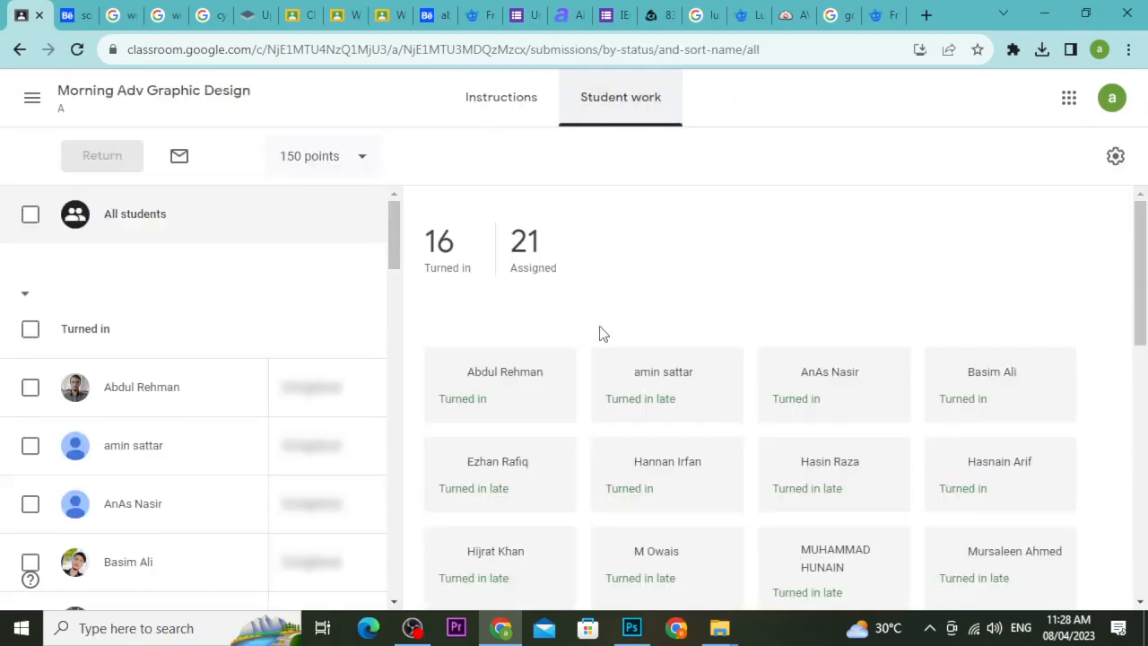
pyautogui.scroll(-2, 679, 296)
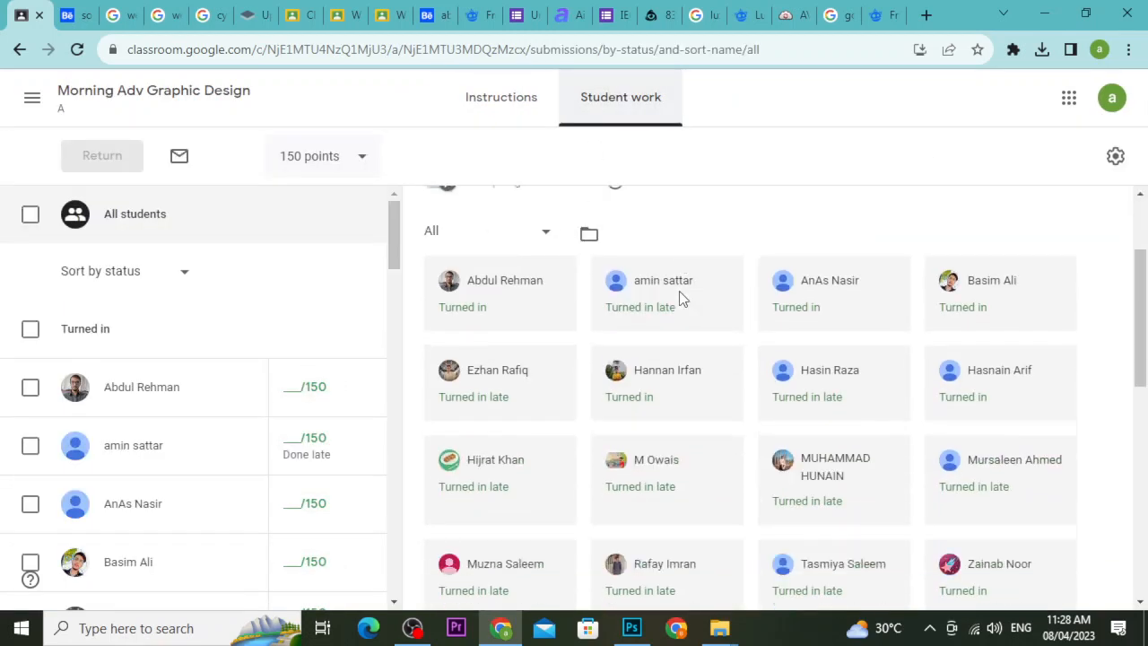
pyautogui.scroll(1, 751, 298)
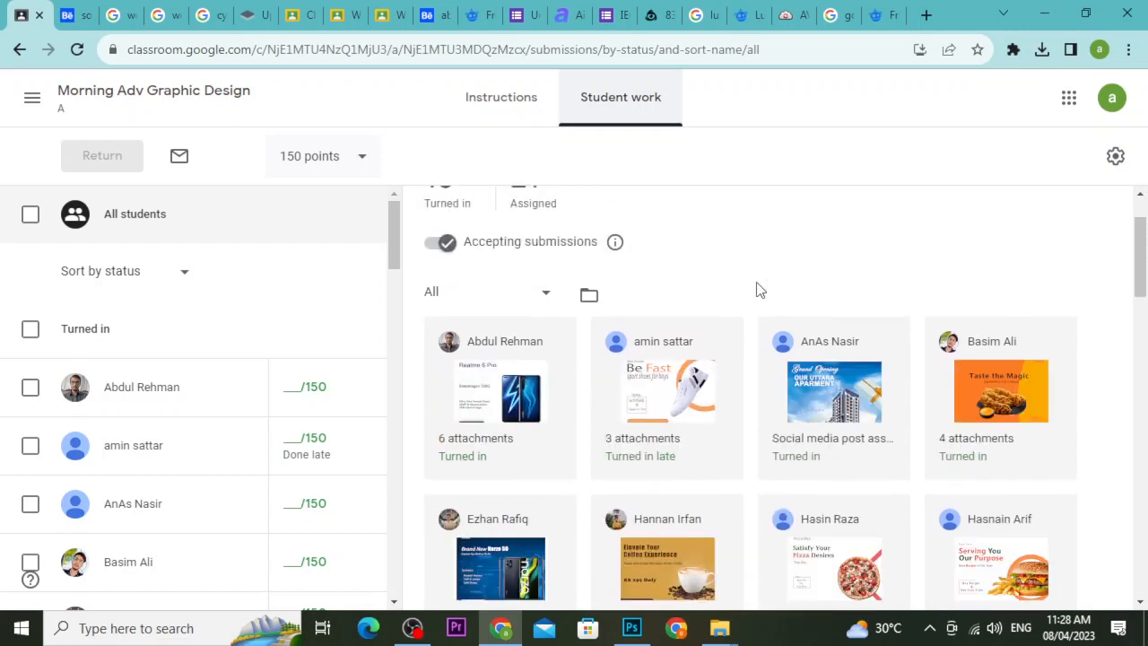
pyautogui.scroll(-1, 751, 283)
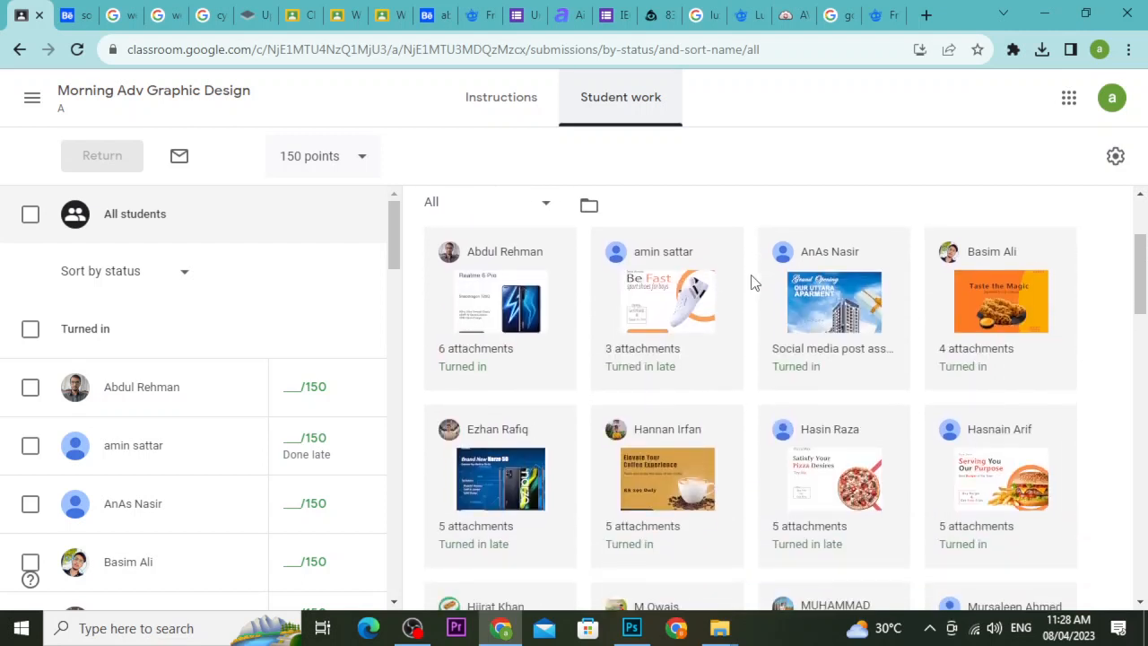